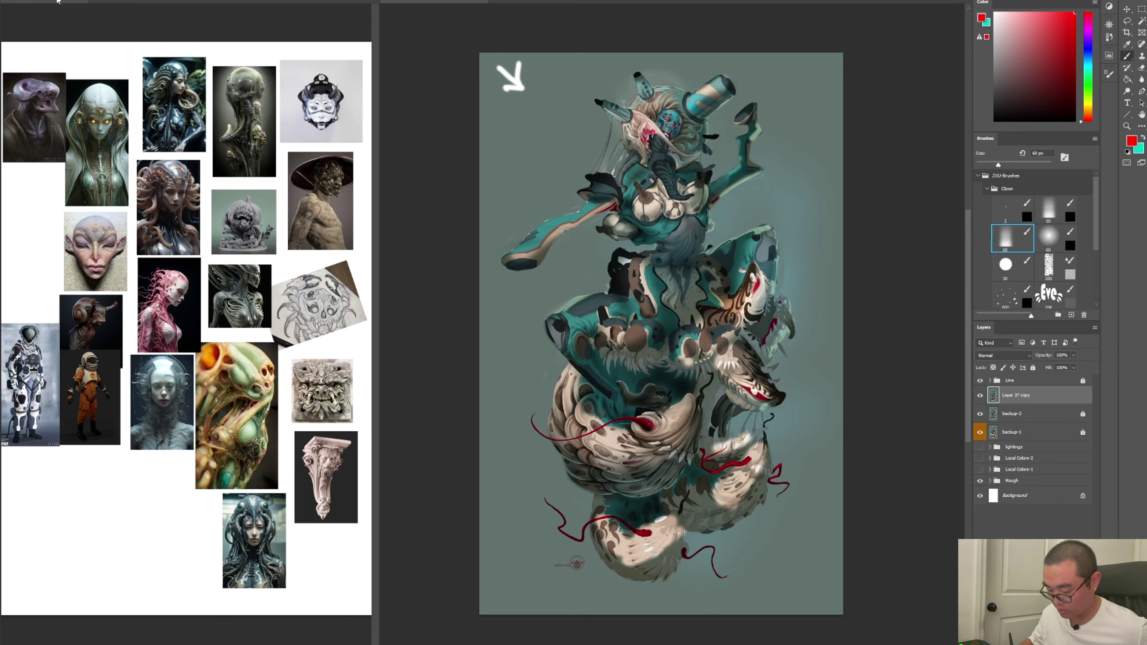
On the reference collage, hand-write 'mood board' in red beneath the images
click(176, 27)
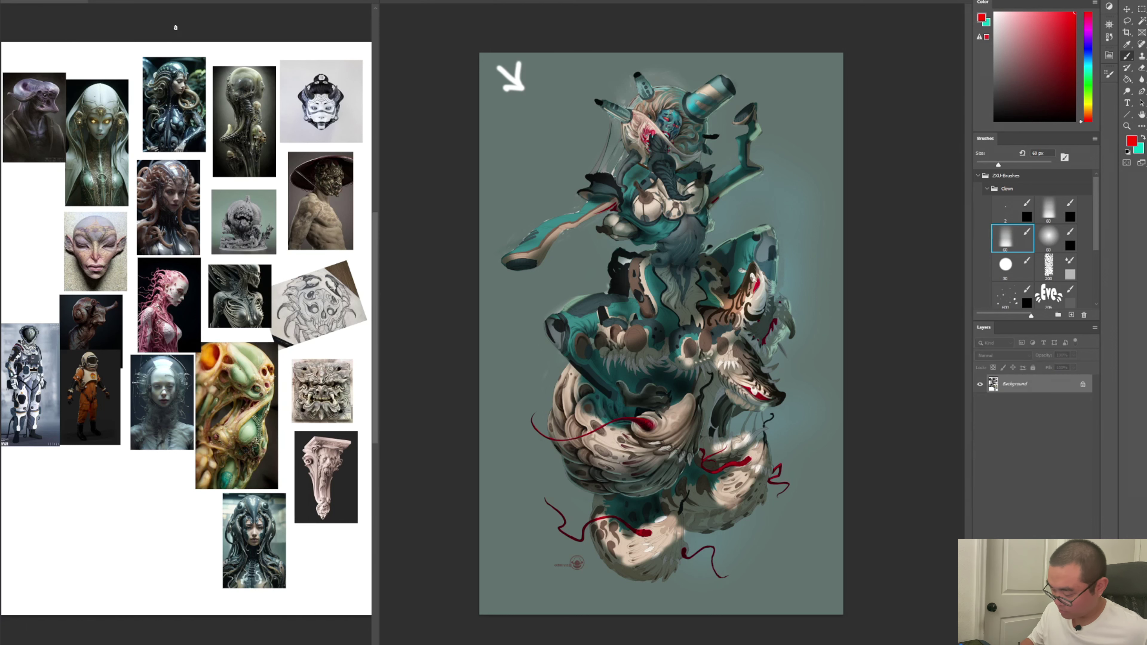
mouse_move(58, 560)
mouse_down()
mouse_move(86, 551)
mouse_move(117, 534)
mouse_up()
mouse_move(127, 530)
mouse_down()
mouse_move(132, 516)
mouse_move(149, 533)
mouse_up()
mouse_move(97, 568)
mouse_down()
mouse_move(113, 583)
mouse_move(116, 570)
mouse_move(167, 564)
mouse_move(194, 587)
mouse_up()
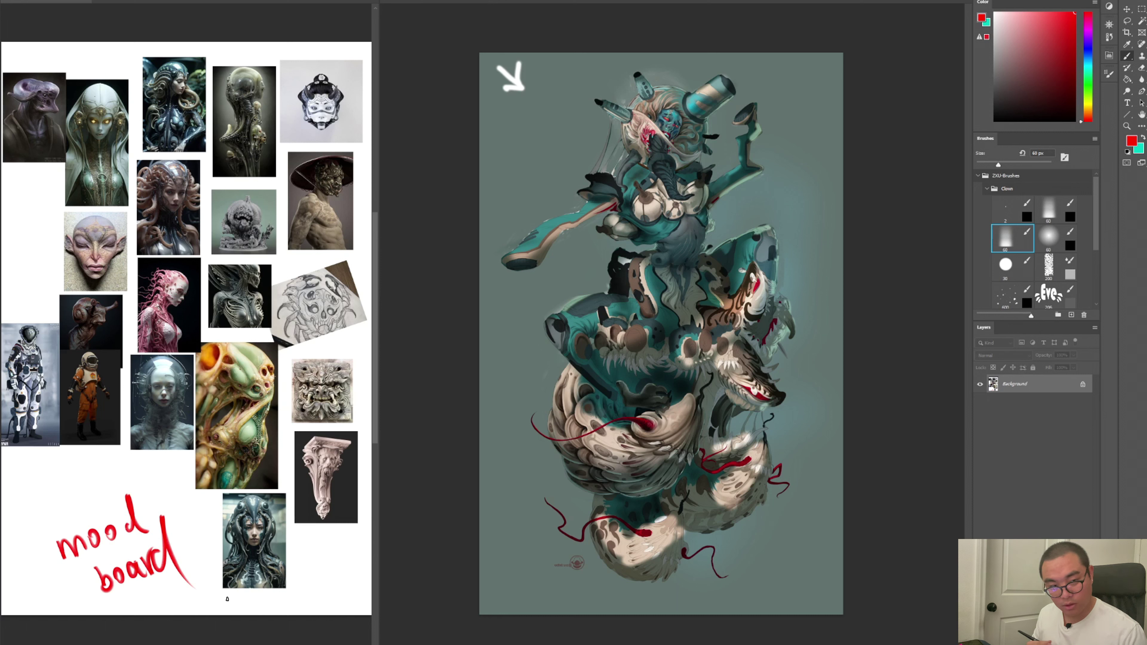
Back in the painting, toggle Layer 37 copy's visibility to compare the artwork with and without it
click(899, 109)
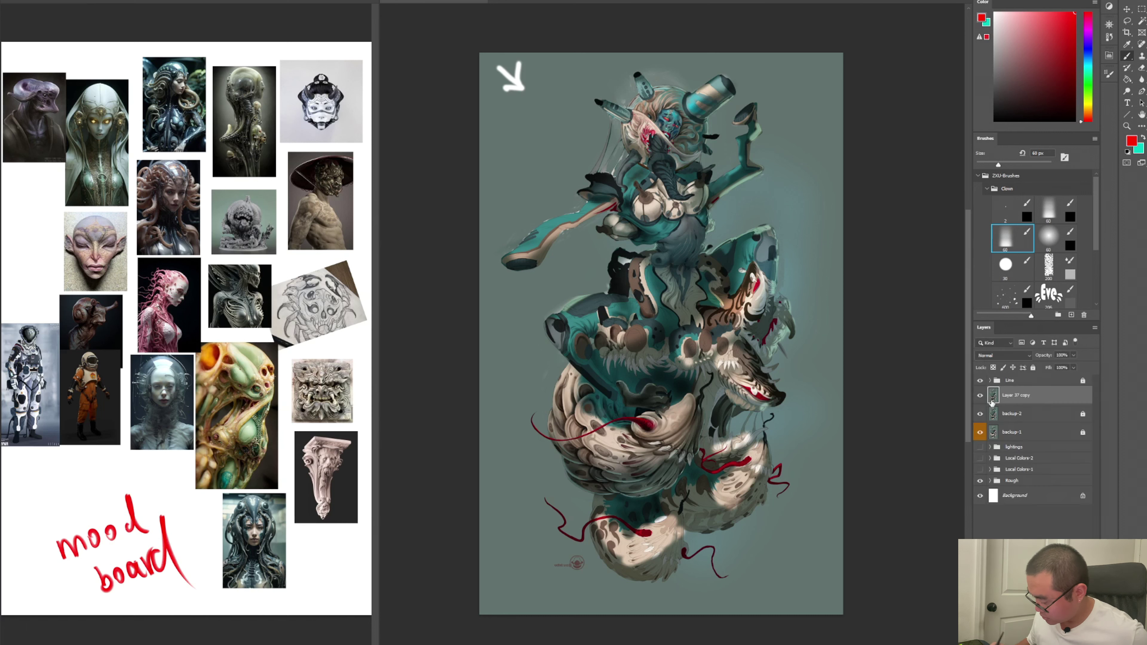
click(980, 396)
click(980, 396)
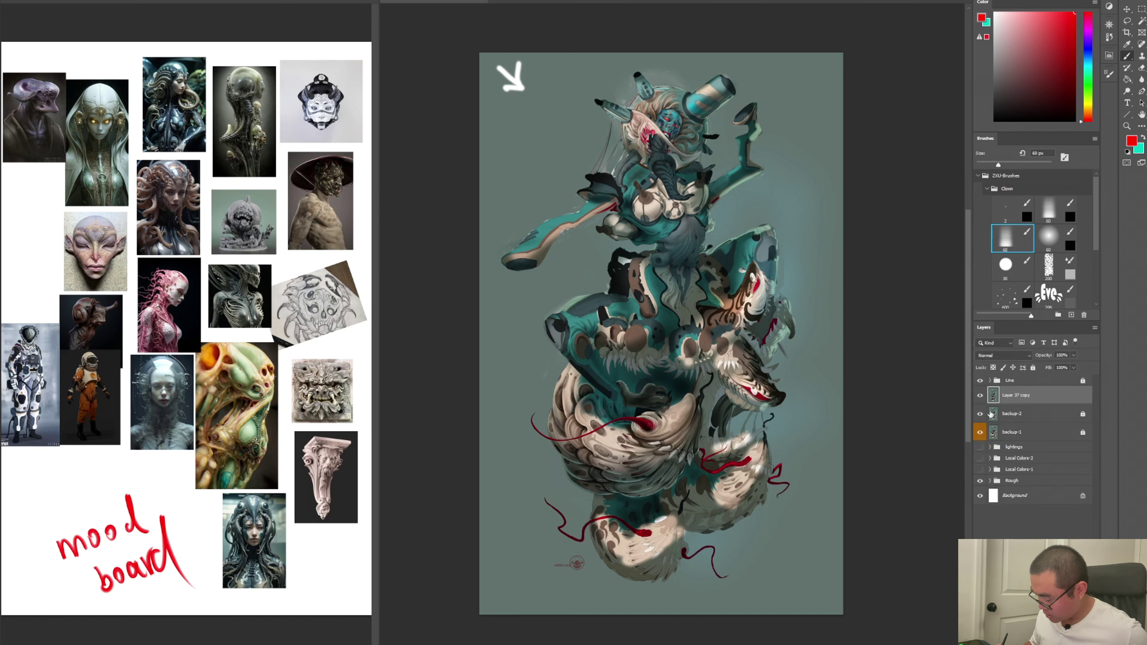
click(980, 396)
click(980, 396)
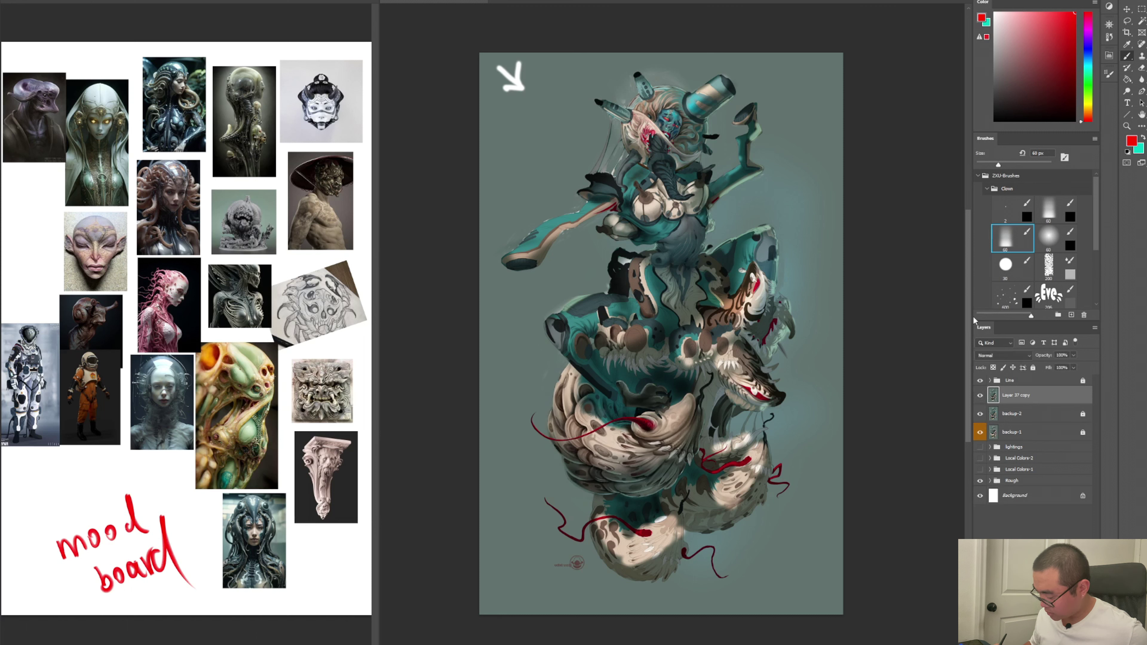
Duplicate Layer 37 copy, rename the original 'backup-3' and lock it, then select Layer 37 copy 2
key(ctrl+j)
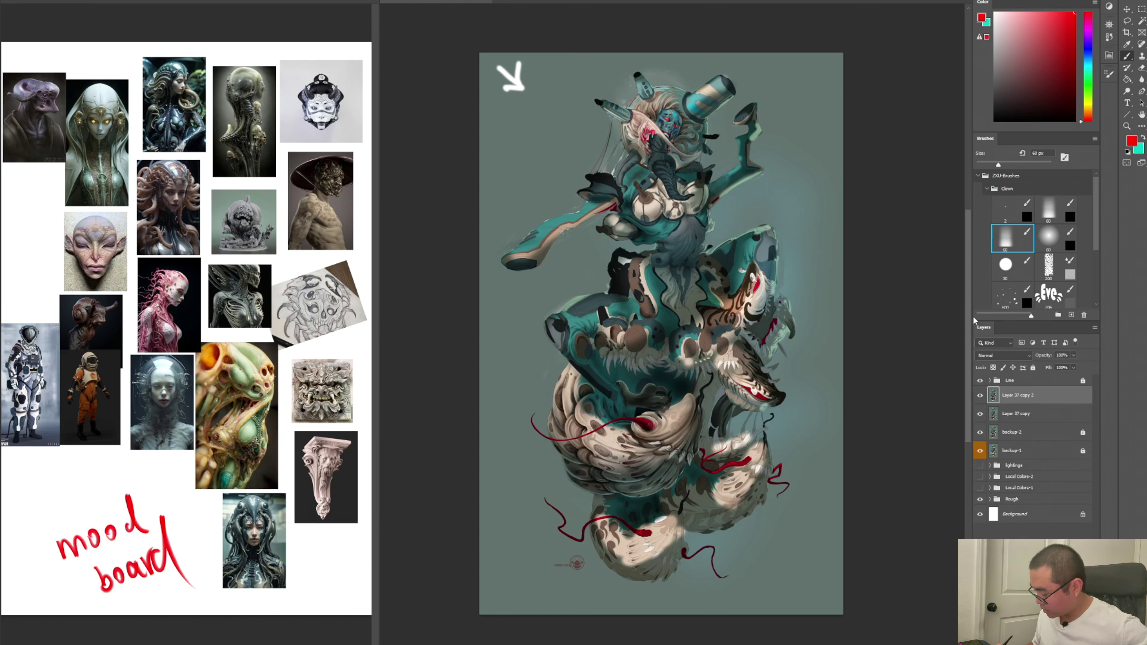
double_click(1017, 414)
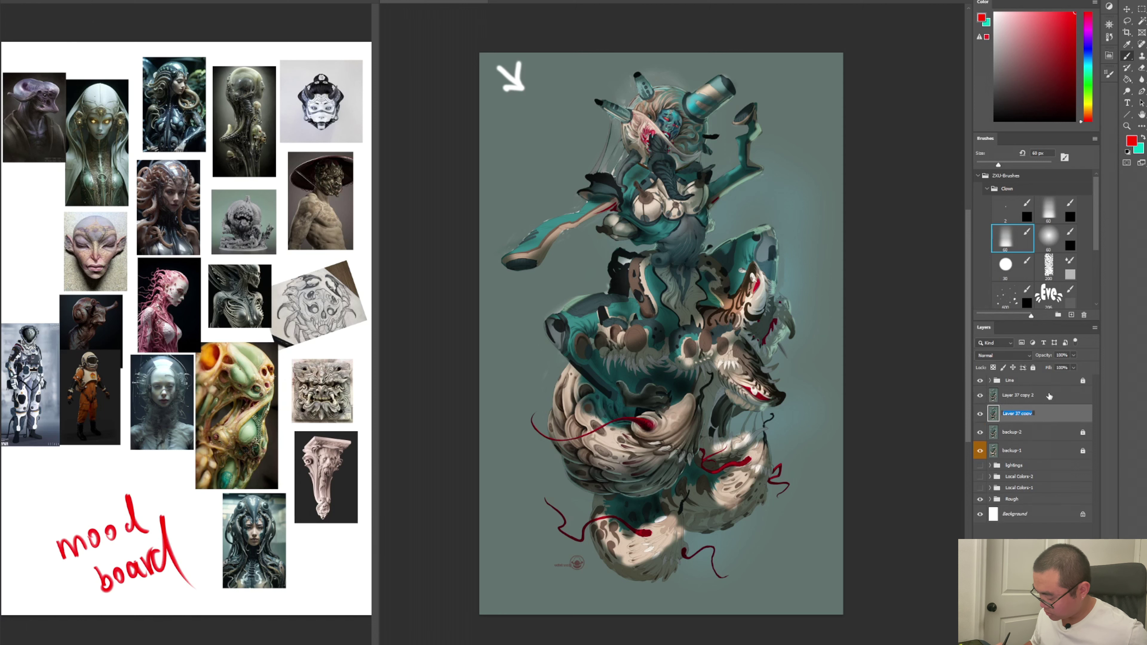
text(back)
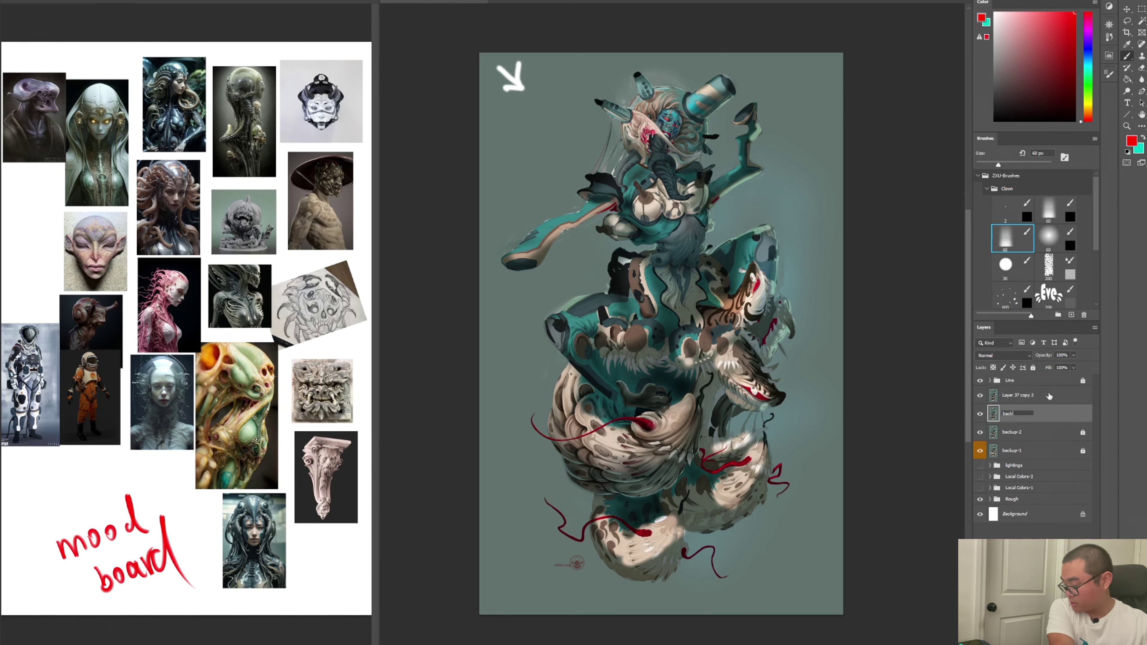
text(ground)
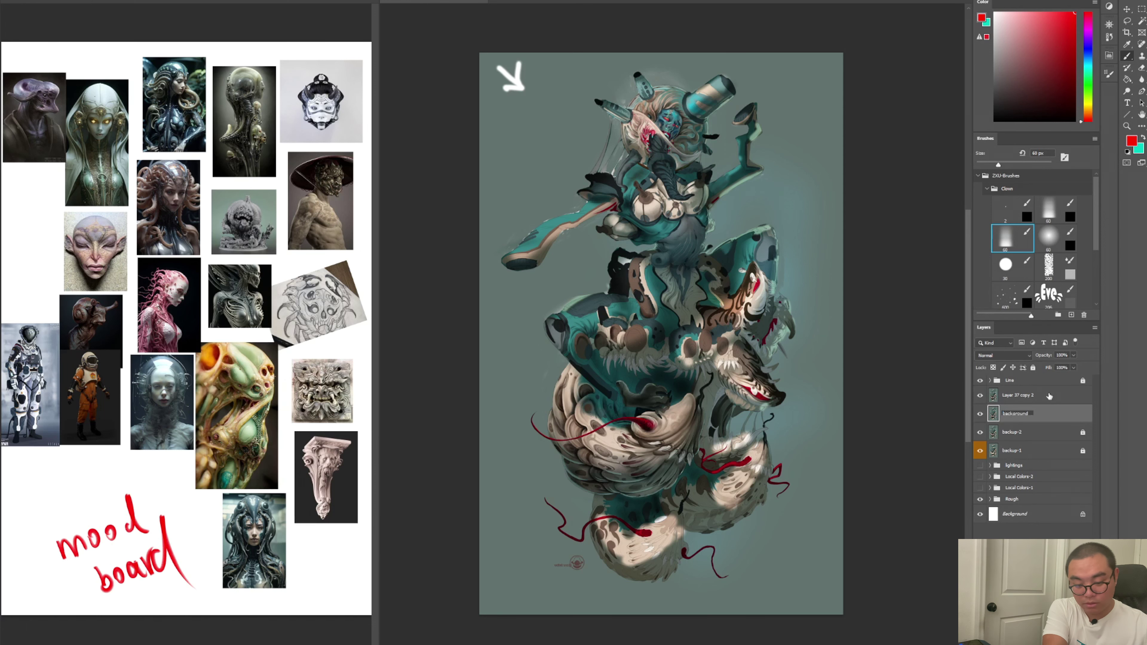
key(BackSpace)
key(BackSpace)
key(BackSpace)
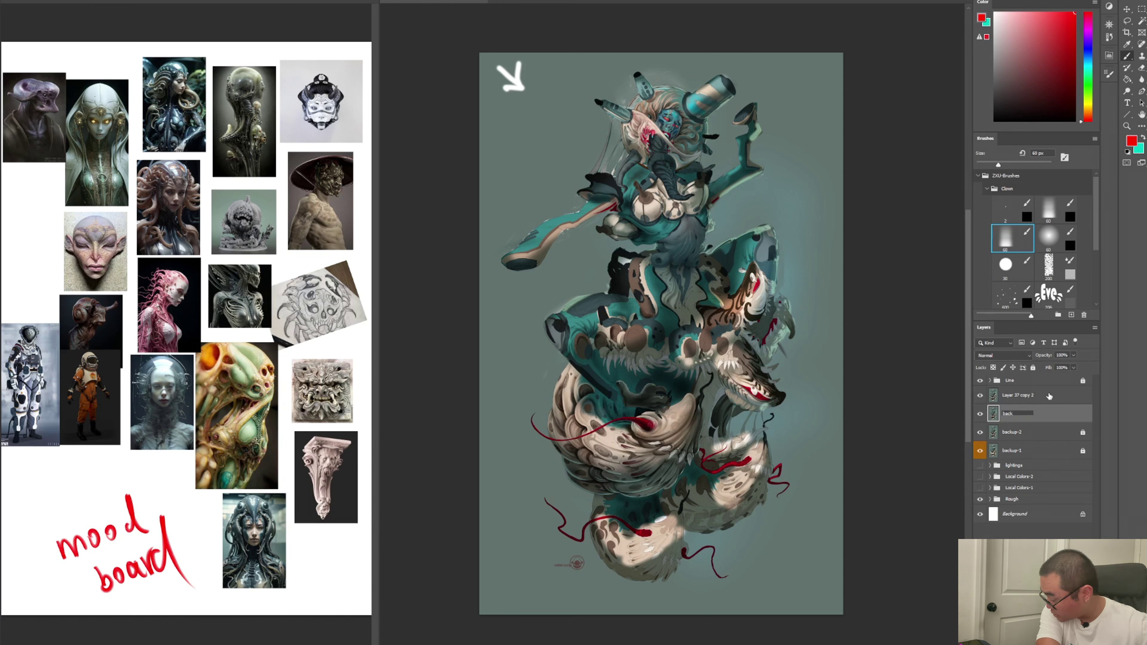
text(up)
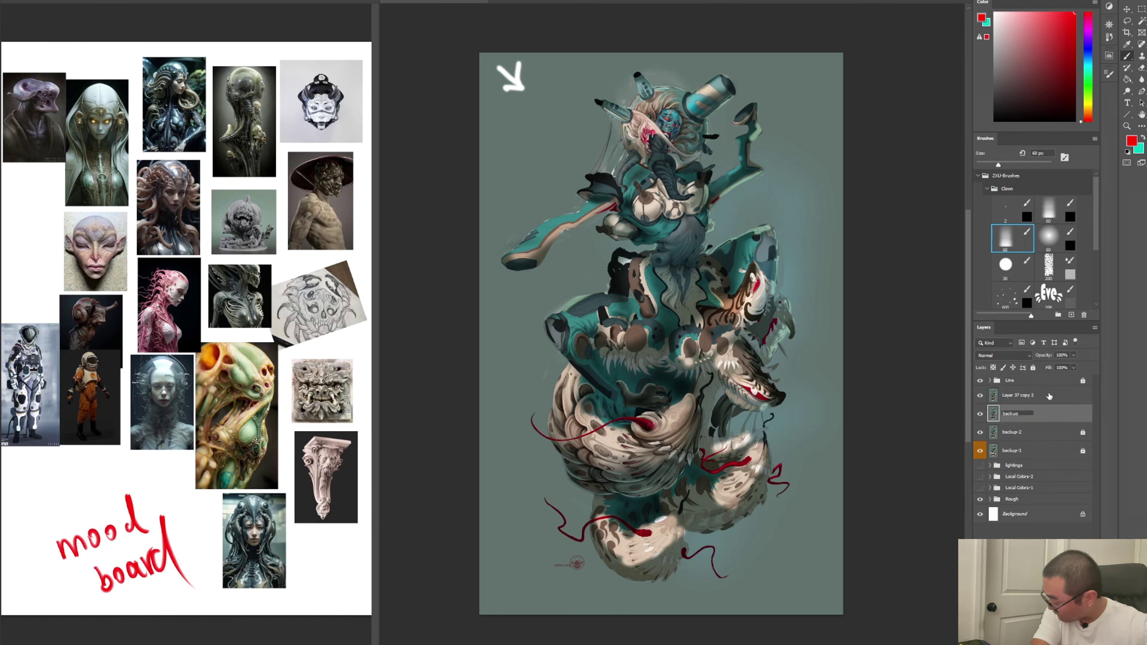
text(-3)
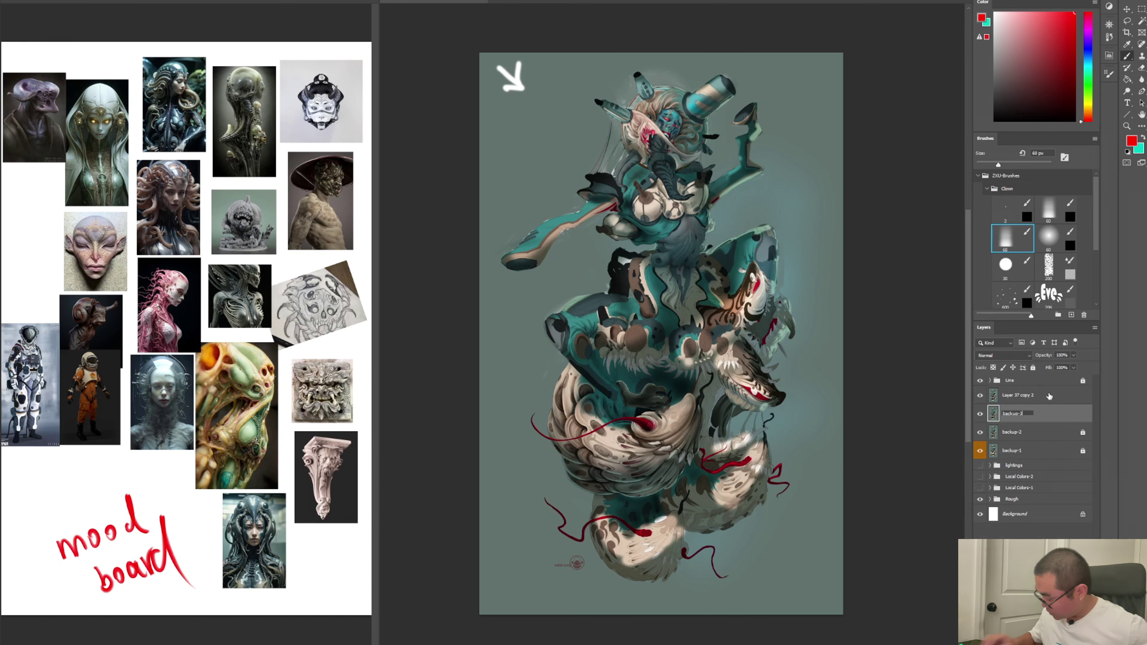
key(Return)
click(1033, 367)
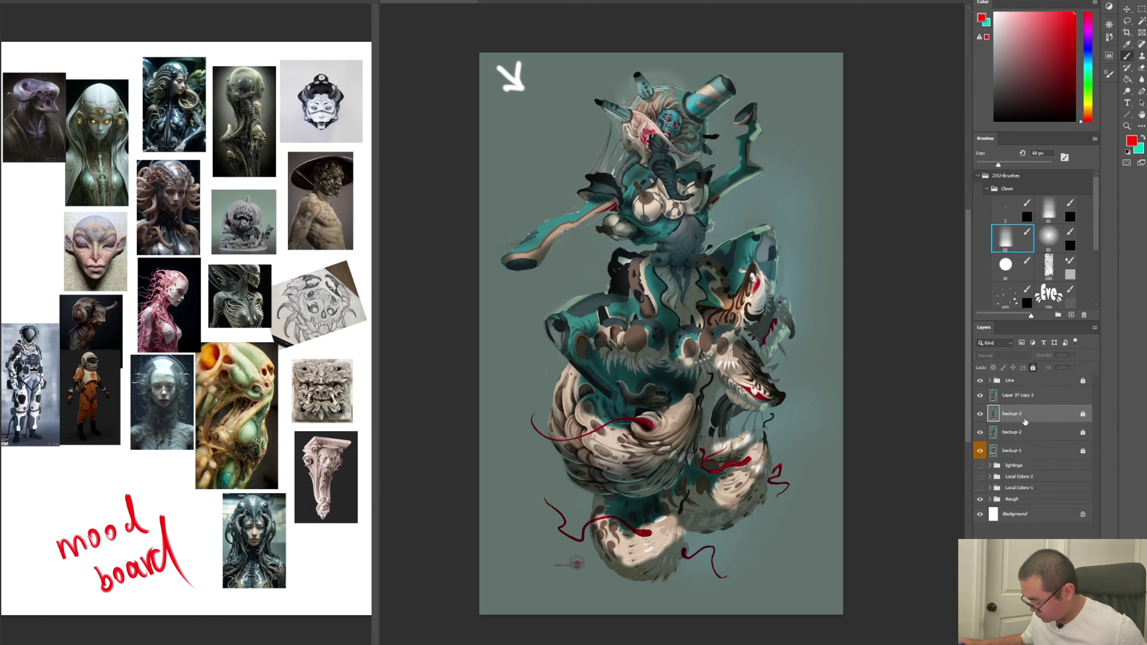
click(1020, 400)
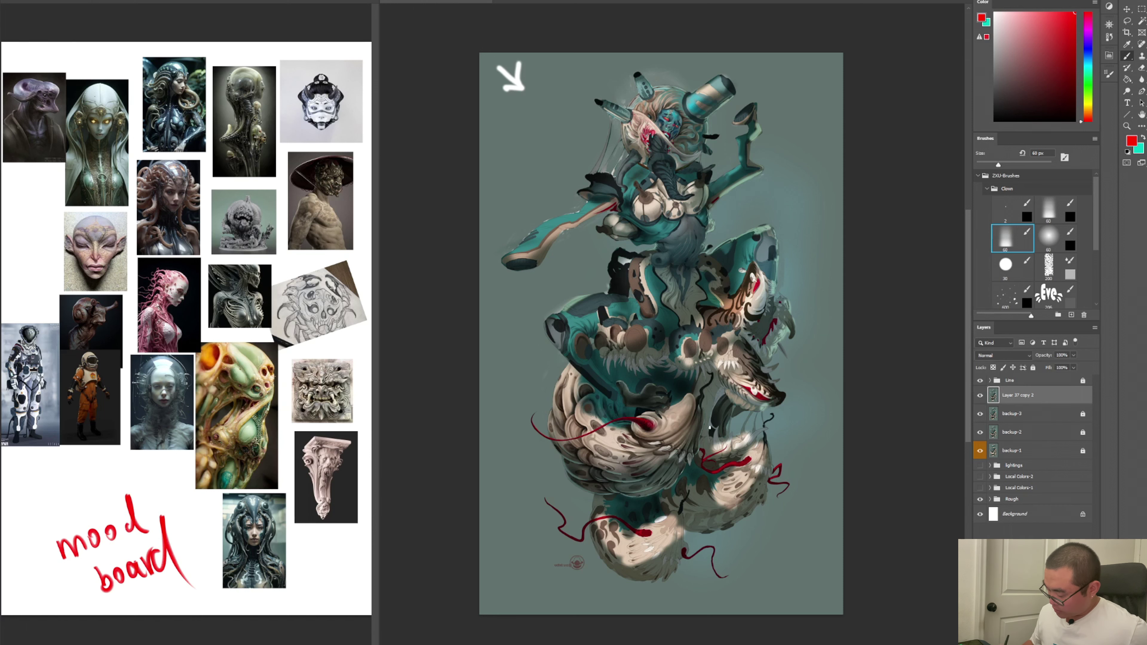
Circle the lower swirl, wolf head and creature's head in red, linked by a flow line
mouse_move(696, 394)
mouse_down()
mouse_move(664, 508)
mouse_move(528, 463)
mouse_up()
key(ctrl+z)
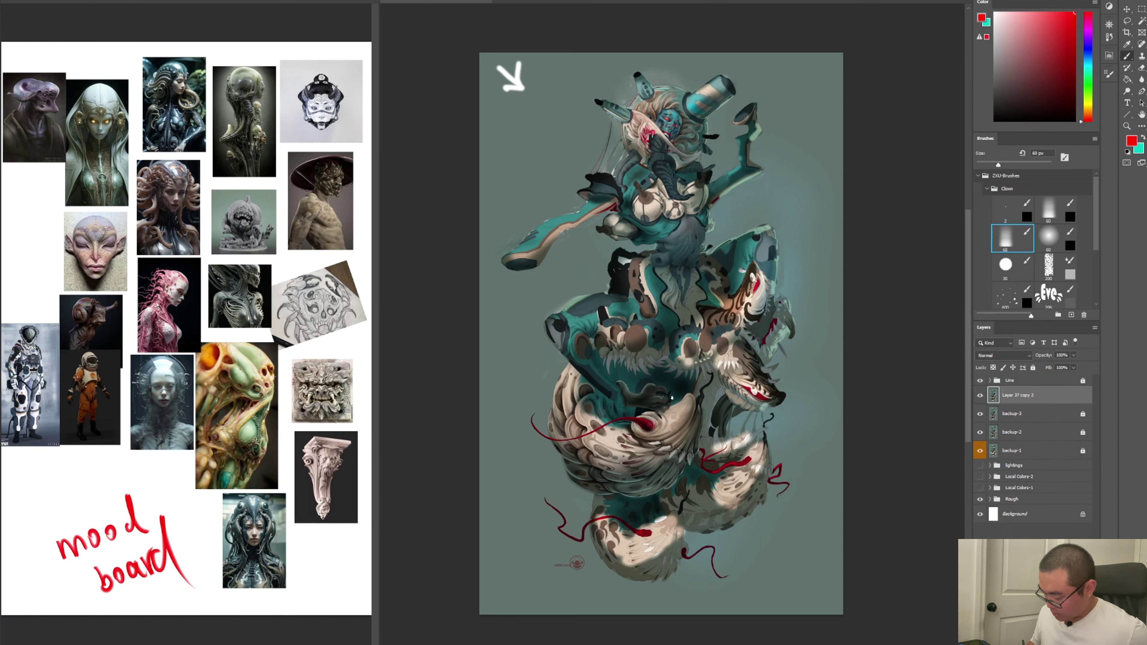
key(ctrl+shift+z)
key(ctrl+z)
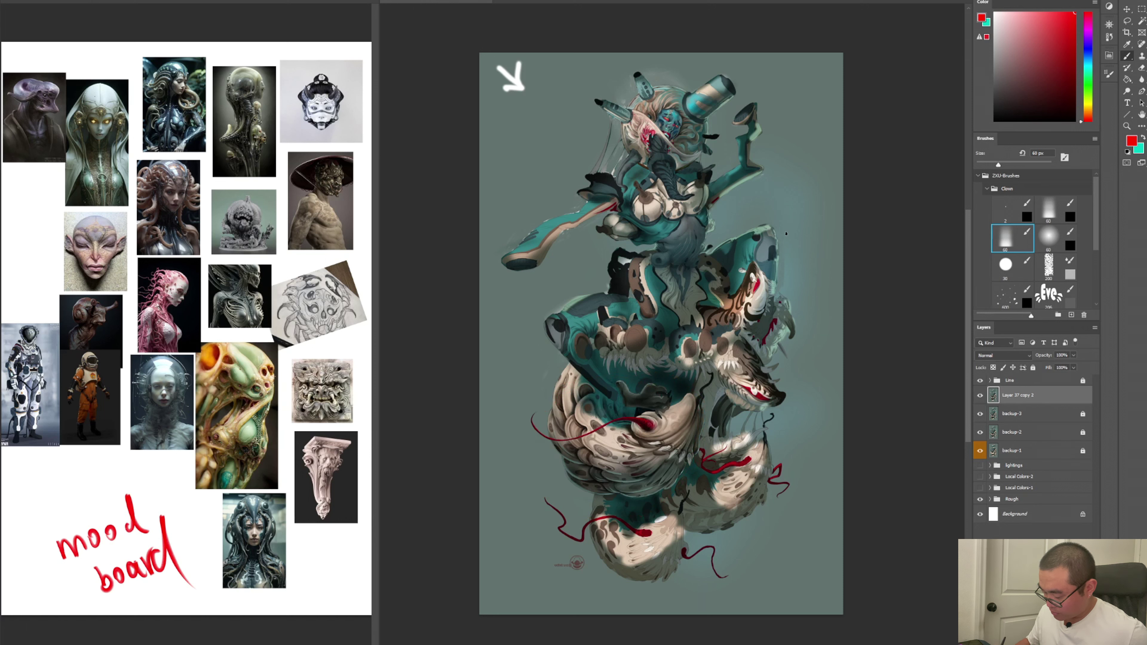
mouse_move(786, 226)
mouse_down()
mouse_move(711, 256)
mouse_move(704, 228)
mouse_up()
key(ctrl+z)
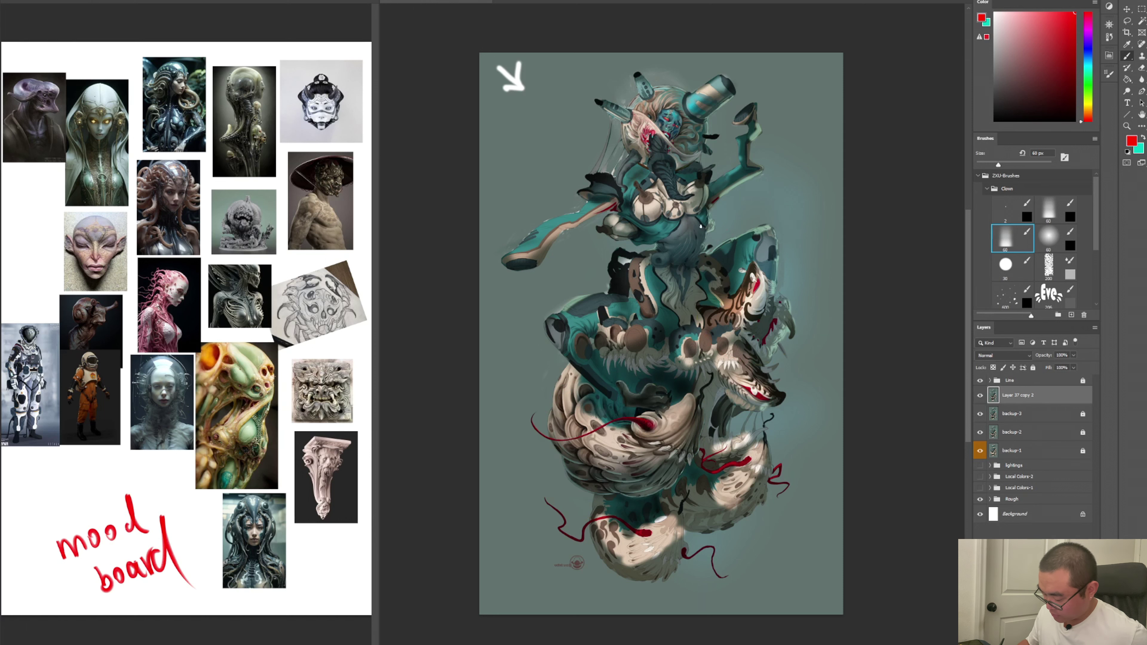
mouse_move(598, 358)
mouse_down()
mouse_move(529, 458)
mouse_move(701, 444)
mouse_move(587, 360)
mouse_up()
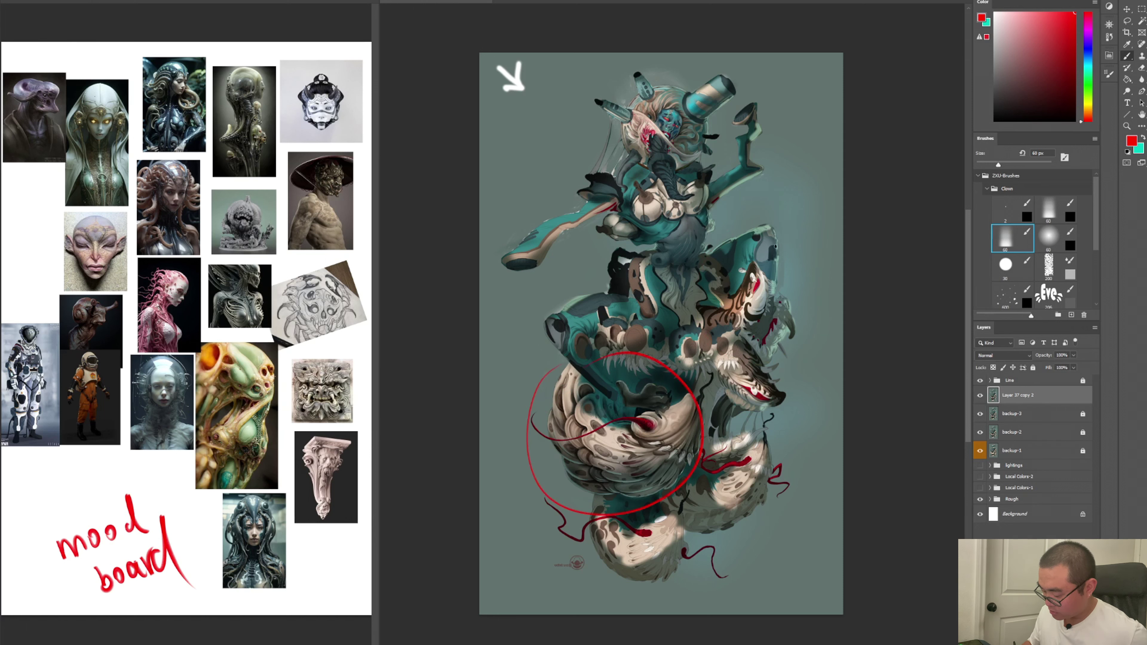
mouse_move(793, 210)
mouse_down()
mouse_move(699, 289)
mouse_move(745, 201)
mouse_up()
mouse_move(650, 58)
mouse_down()
mouse_move(602, 168)
mouse_move(641, 55)
mouse_up()
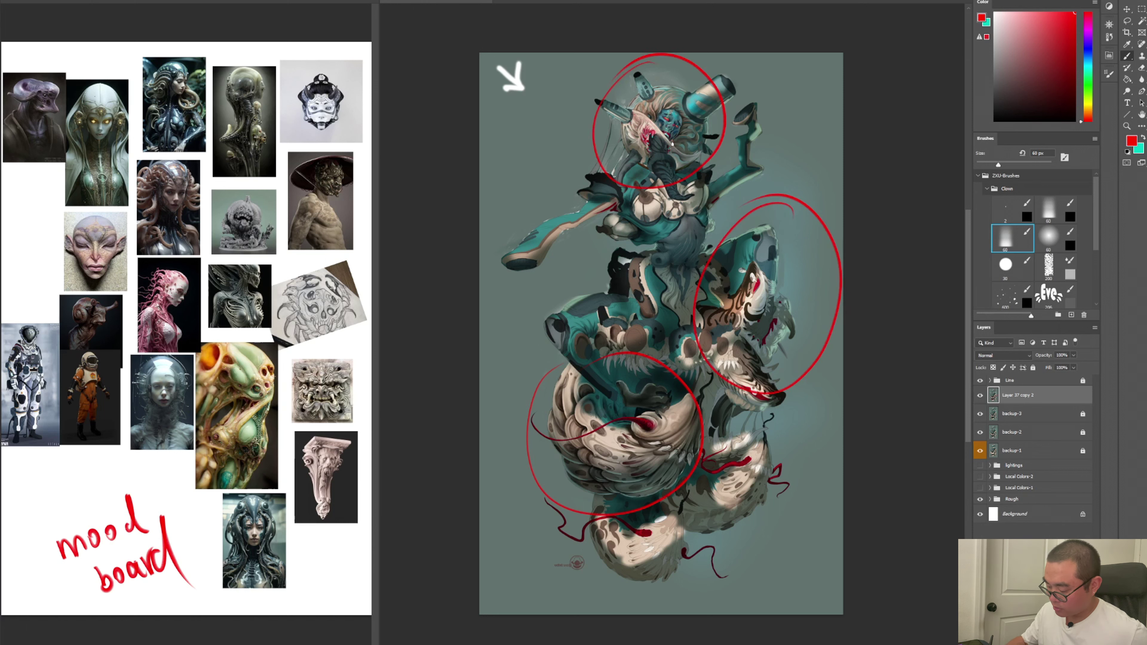
mouse_move(679, 148)
mouse_down()
mouse_move(758, 256)
mouse_move(621, 454)
mouse_up()
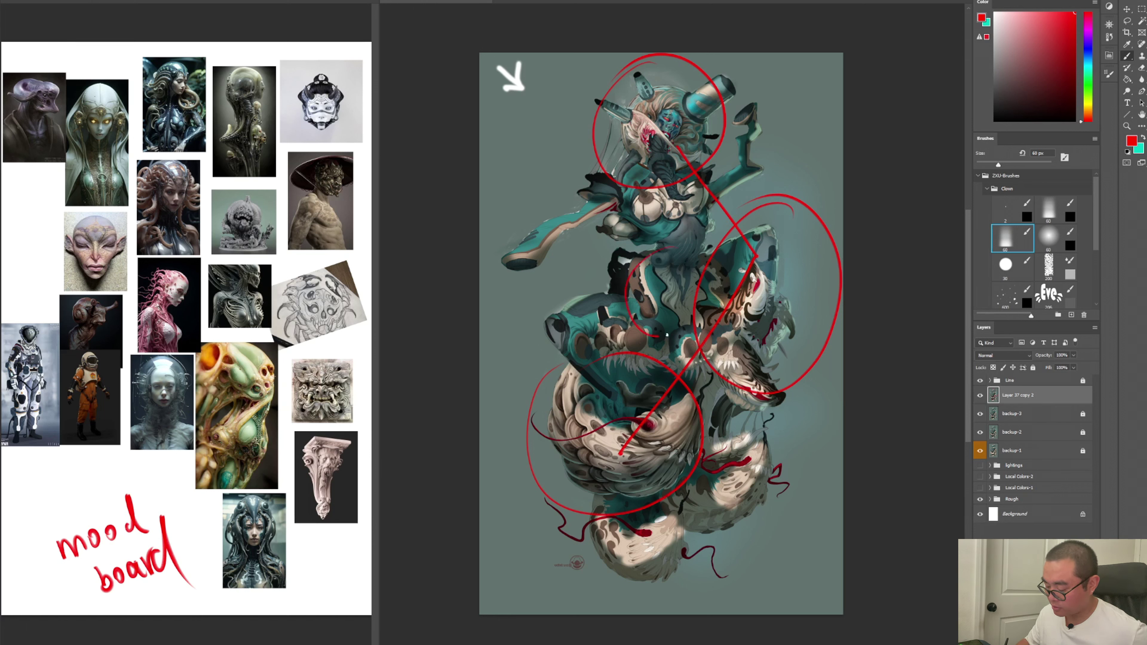
Add red circles around the tail lumps, torso, wolf head, lower-right claw and bottom tail
drag(746, 425, 768, 430)
mouse_move(663, 564)
mouse_down()
mouse_move(619, 533)
mouse_move(655, 507)
mouse_up()
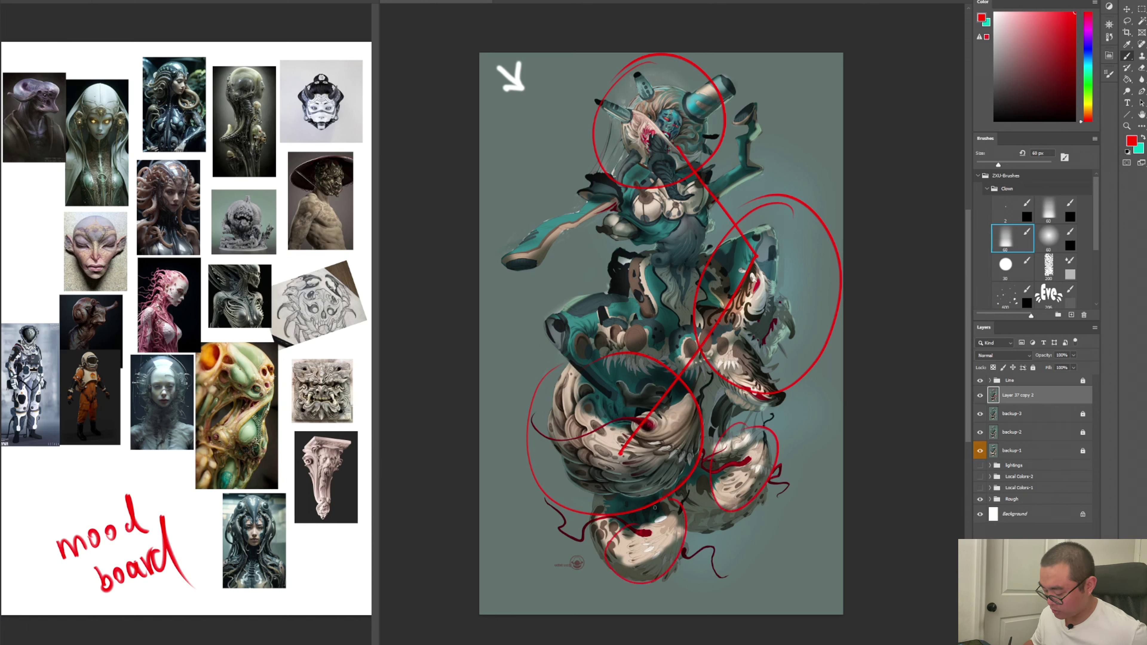
key(ctrl+z)
mouse_move(678, 233)
mouse_down()
mouse_move(637, 298)
mouse_move(683, 226)
mouse_up()
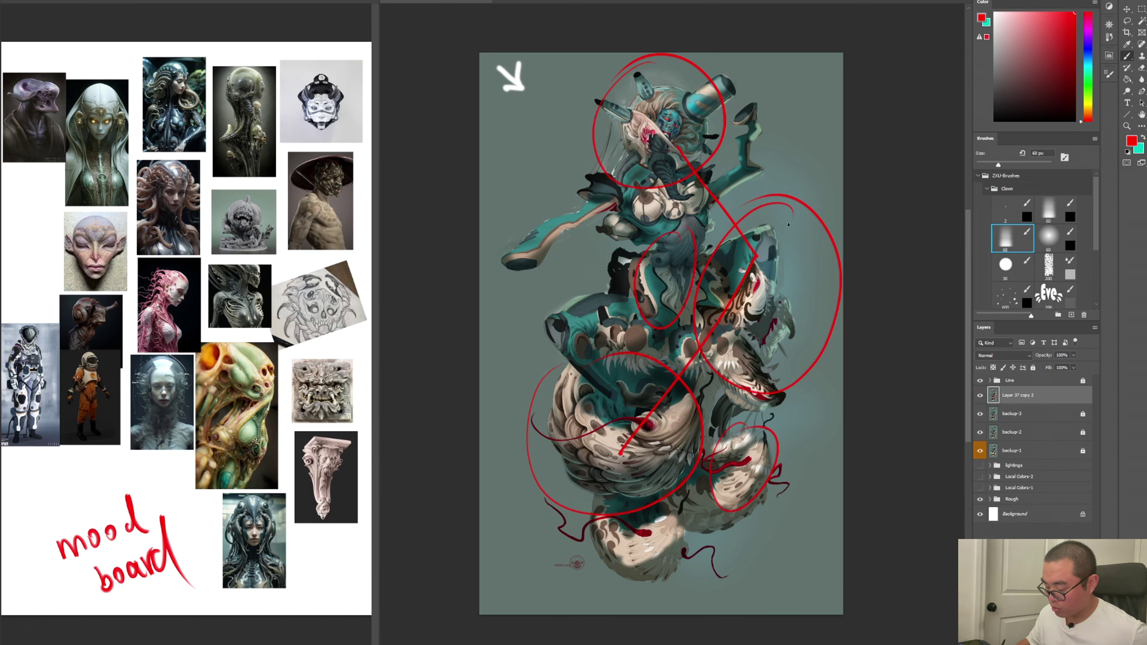
mouse_move(768, 222)
mouse_down()
mouse_move(711, 255)
mouse_move(740, 223)
mouse_up()
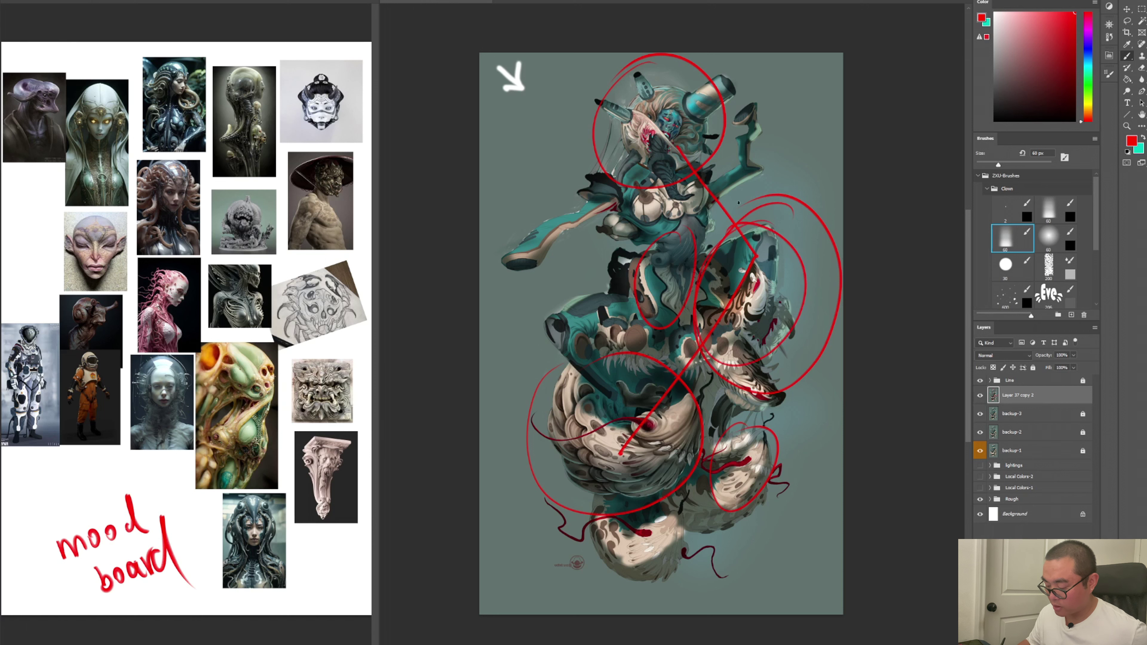
drag(722, 453, 768, 448)
mouse_move(664, 515)
mouse_down()
mouse_move(653, 591)
mouse_move(621, 568)
mouse_up()
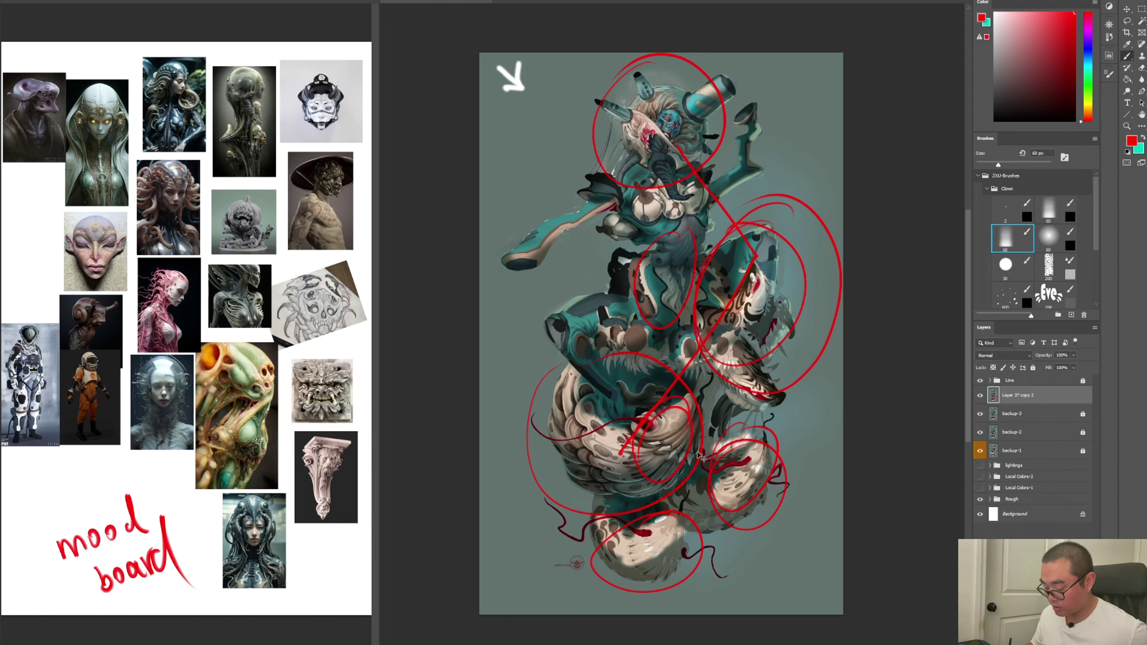
Switch to cyan and loop the bottom, right and left lumps of the lower body
click(1088, 63)
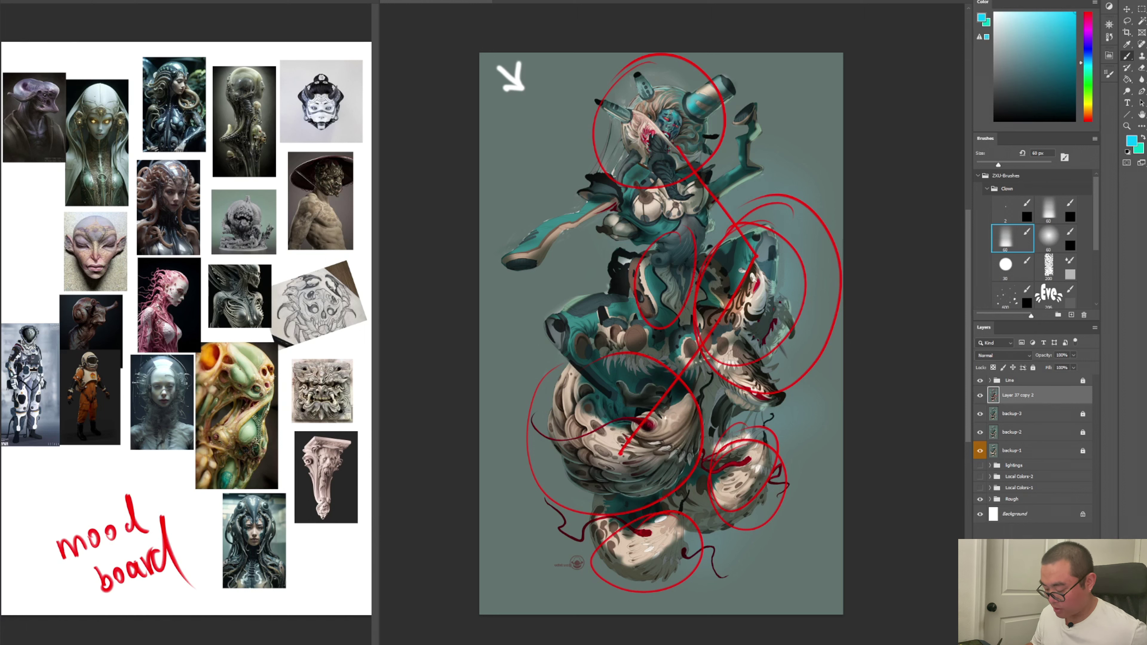
mouse_move(669, 400)
mouse_down()
mouse_move(686, 436)
mouse_move(599, 417)
mouse_move(689, 580)
mouse_up()
key(ctrl+z)
mouse_move(668, 536)
mouse_down()
mouse_move(621, 555)
mouse_move(682, 538)
mouse_up()
mouse_move(759, 440)
mouse_down()
mouse_move(734, 457)
mouse_move(763, 446)
mouse_up()
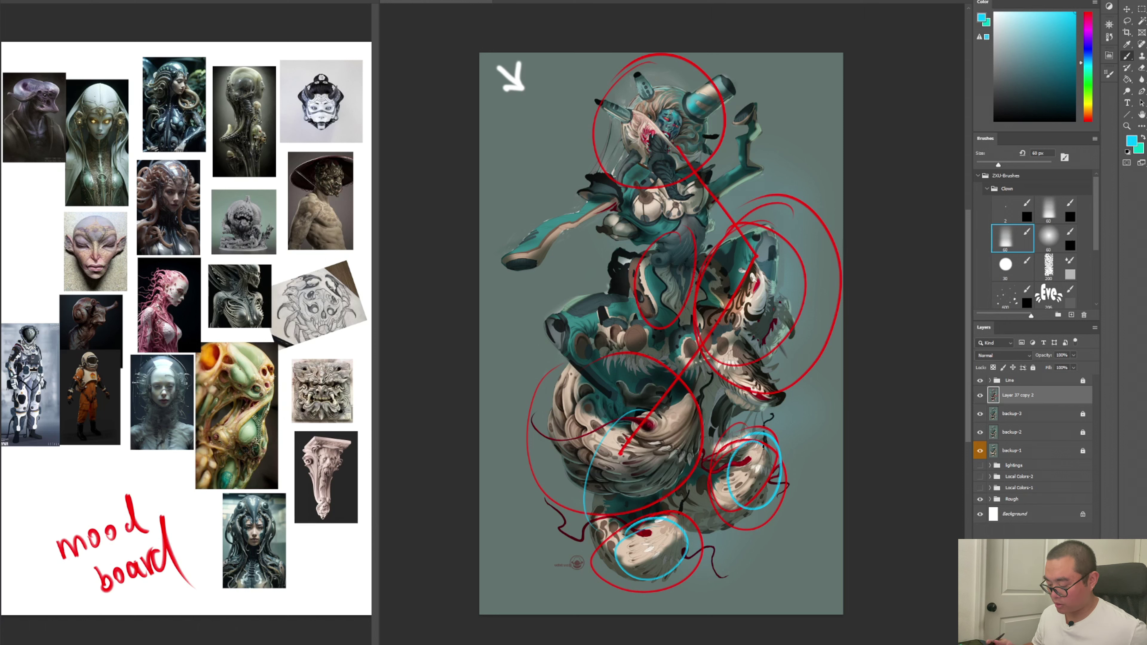
mouse_move(605, 389)
mouse_down()
mouse_move(570, 508)
mouse_move(681, 399)
mouse_up()
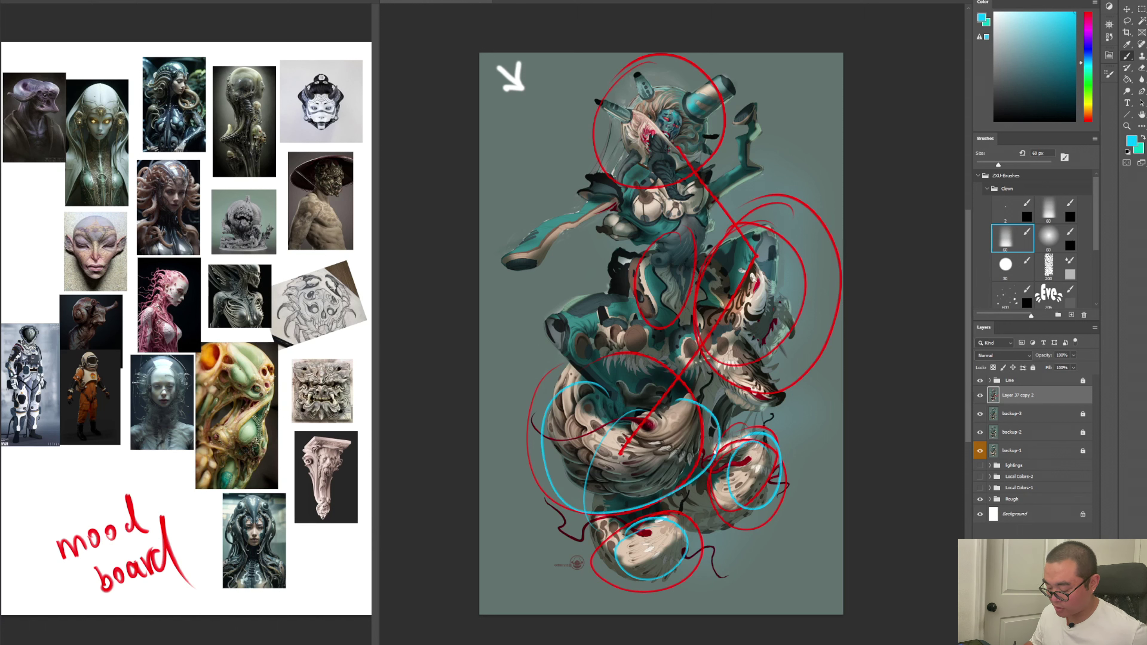
mouse_move(668, 508)
mouse_down()
mouse_move(614, 592)
mouse_move(673, 511)
mouse_up()
drag(723, 466, 716, 443)
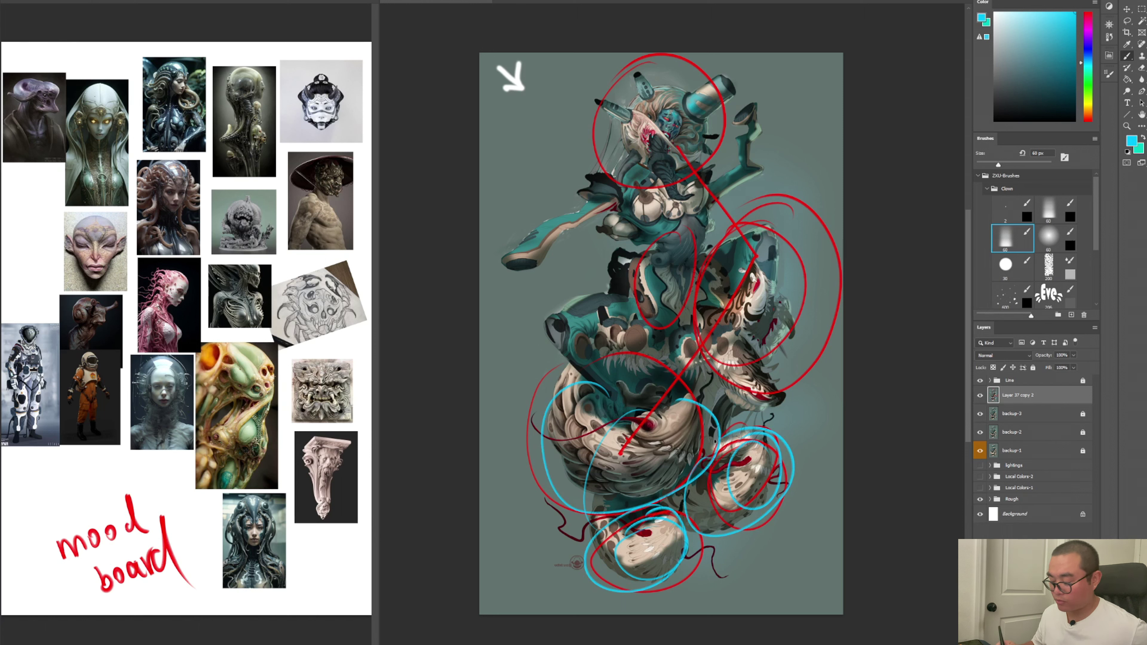
Undo the lower-lump loops, try two larger cyan loops, and undo those too
key(ctrl+z)
key(ctrl+z)
key(ctrl+z)
key(ctrl+z)
key(ctrl+z)
key(ctrl+z)
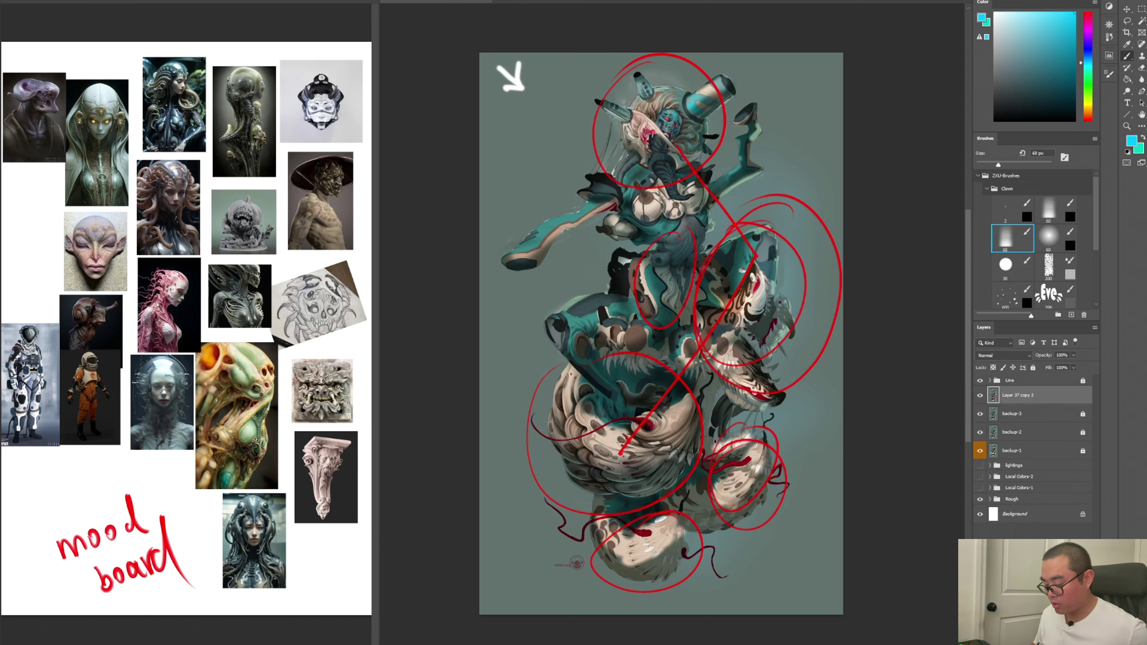
key(ctrl+z)
key(ctrl+z)
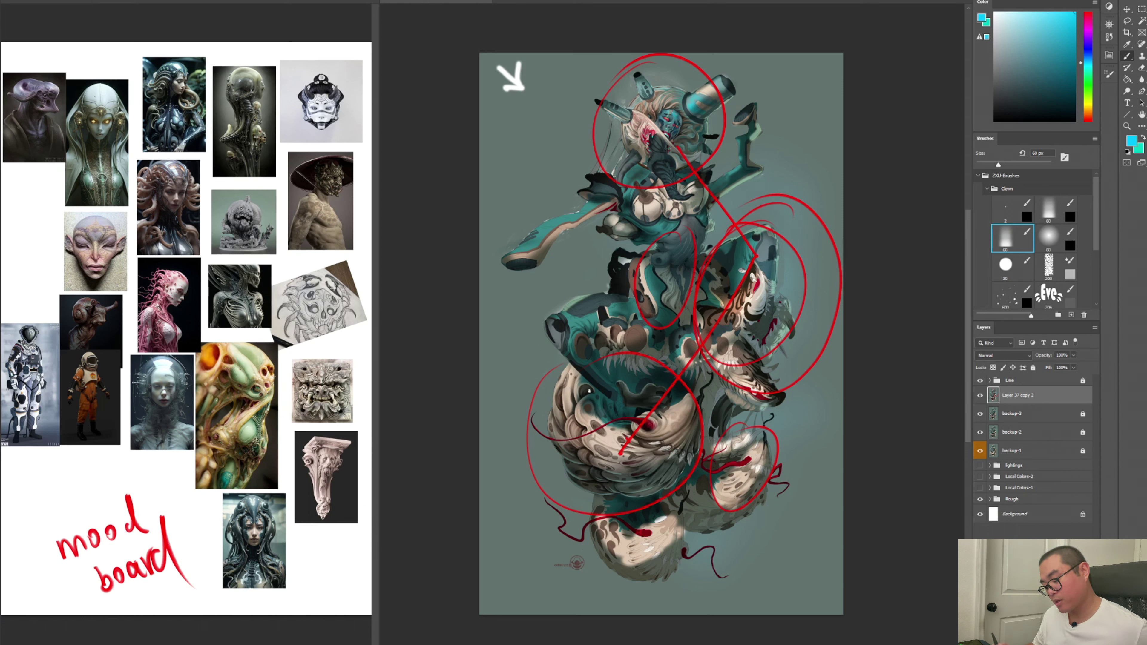
mouse_move(587, 390)
mouse_down()
mouse_move(550, 461)
mouse_move(549, 438)
mouse_up()
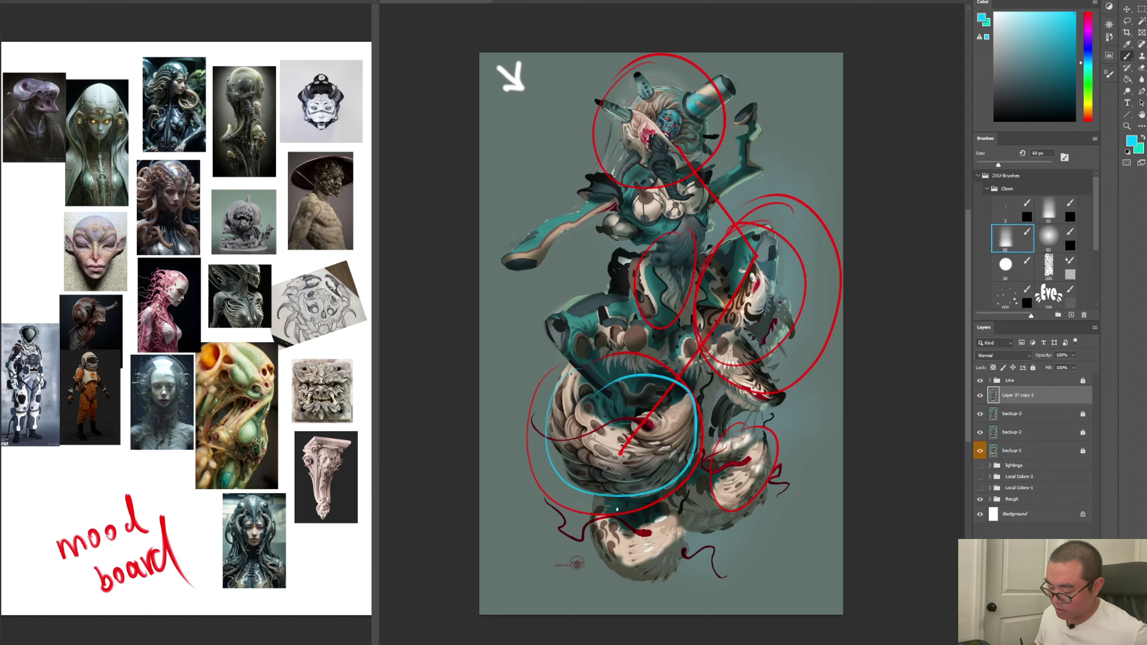
mouse_move(617, 509)
mouse_down()
mouse_move(674, 547)
mouse_move(708, 459)
mouse_move(700, 435)
mouse_up()
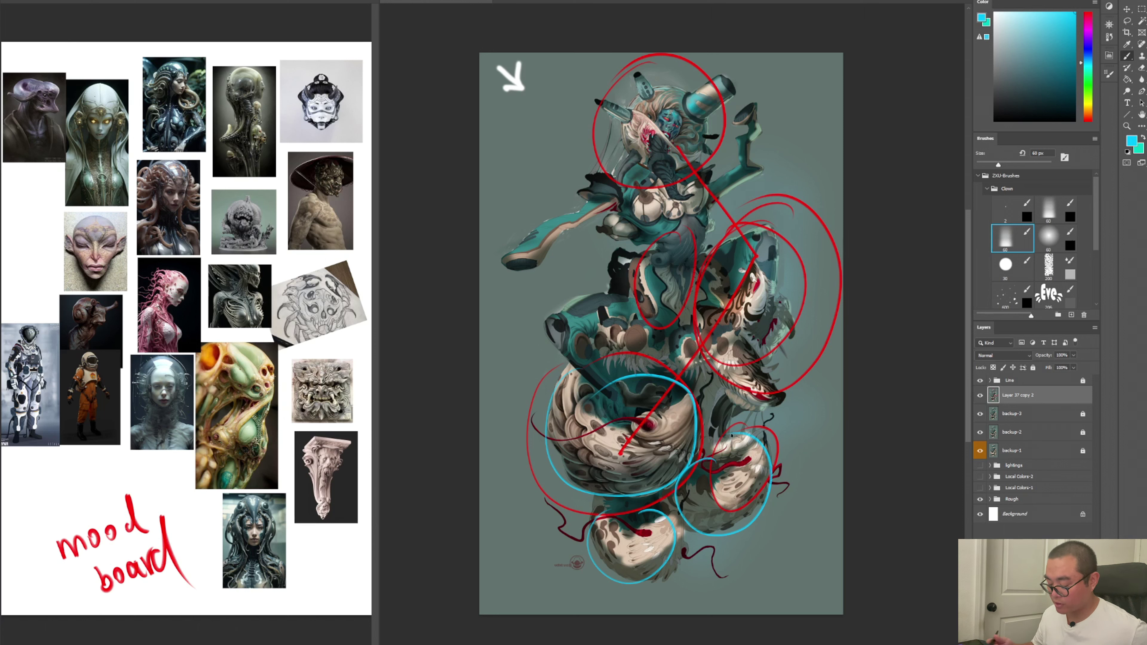
key(ctrl+z)
key(ctrl+z)
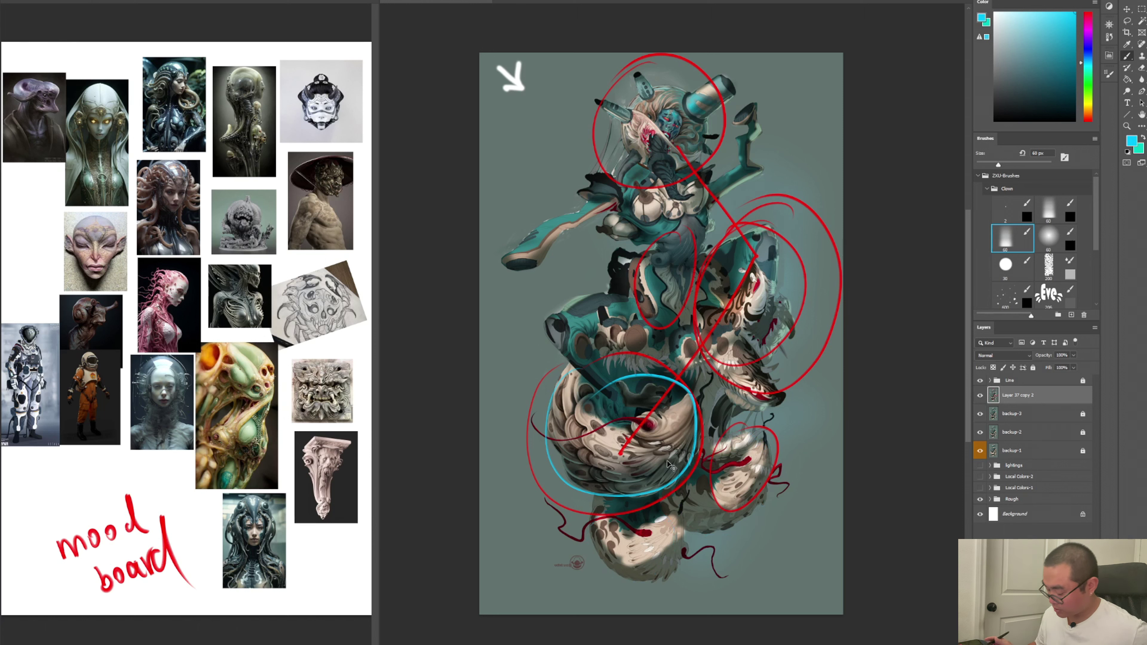
key(ctrl+z)
key(ctrl+z)
key(ctrl+z)
key(ctrl+z)
key(ctrl+z)
key(ctrl+z)
key(ctrl+z)
key(ctrl+z)
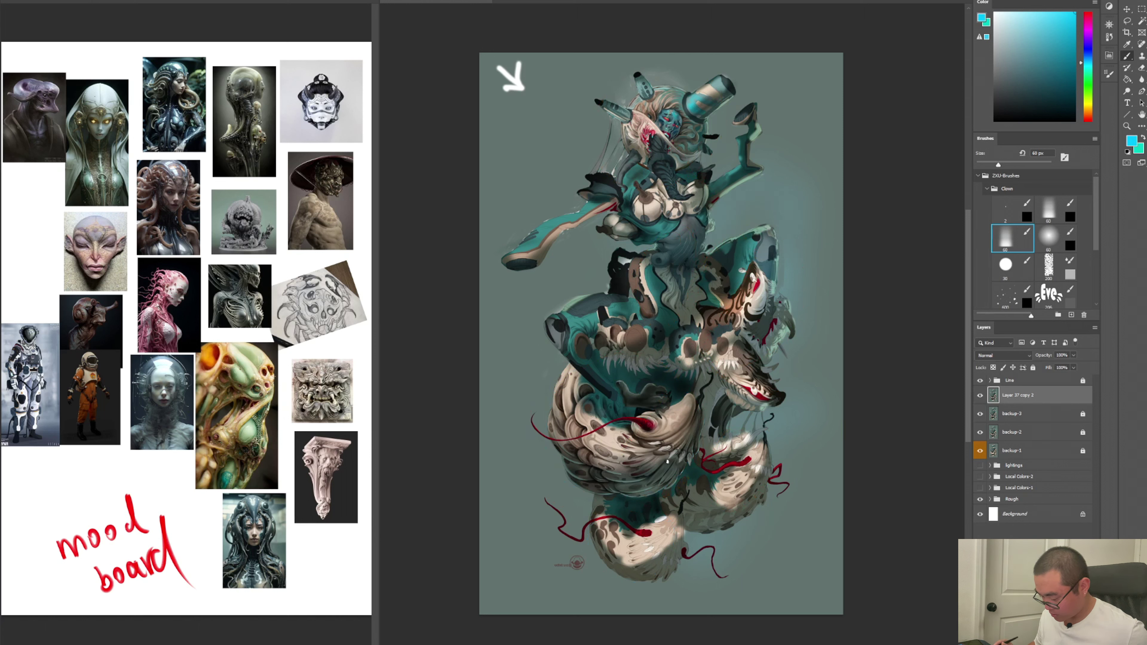
Zoom in on the lower jaw and blend its dark stripe ends into the brown fur
key(z)
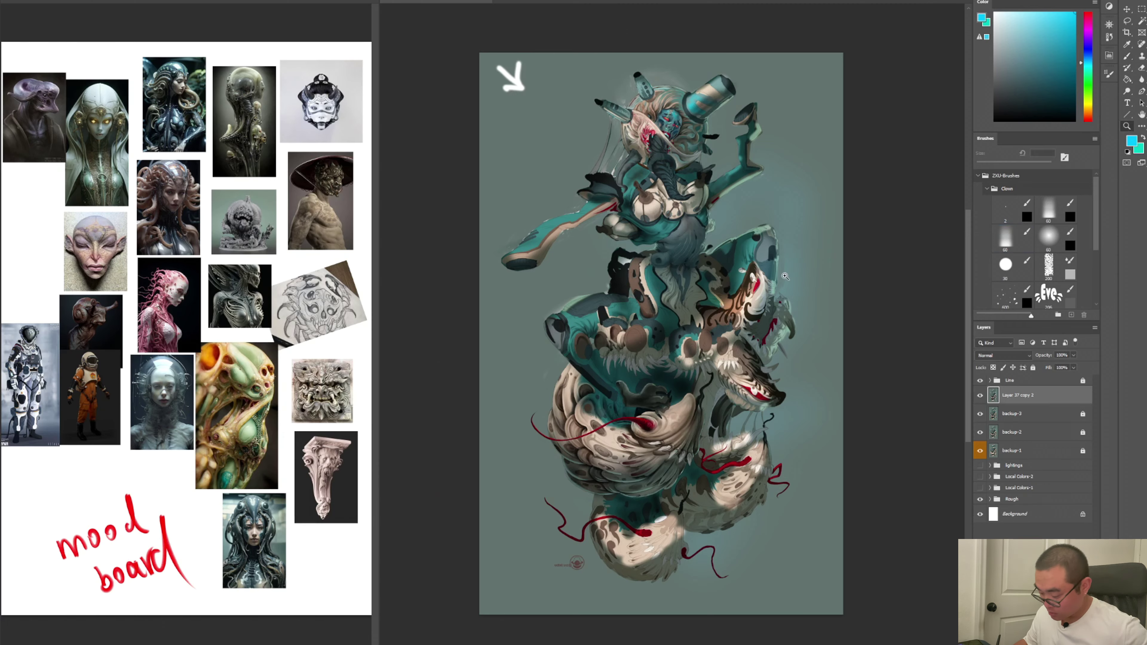
click(786, 276)
click(786, 277)
click(786, 310)
drag(764, 438, 753, 238)
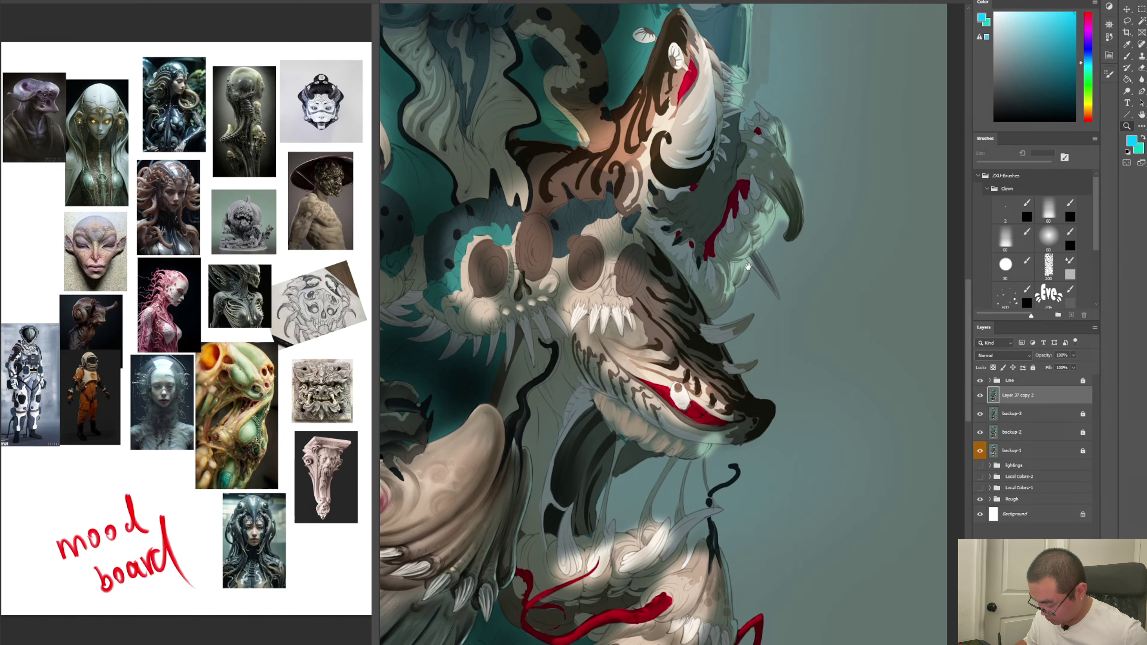
click(738, 377)
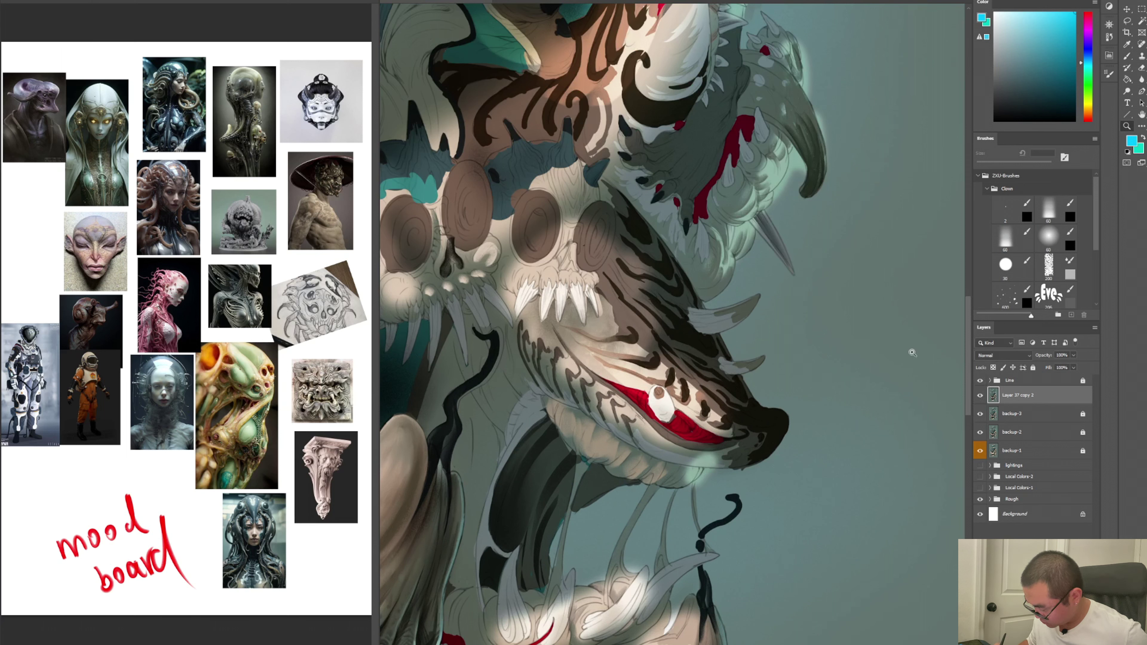
key(b)
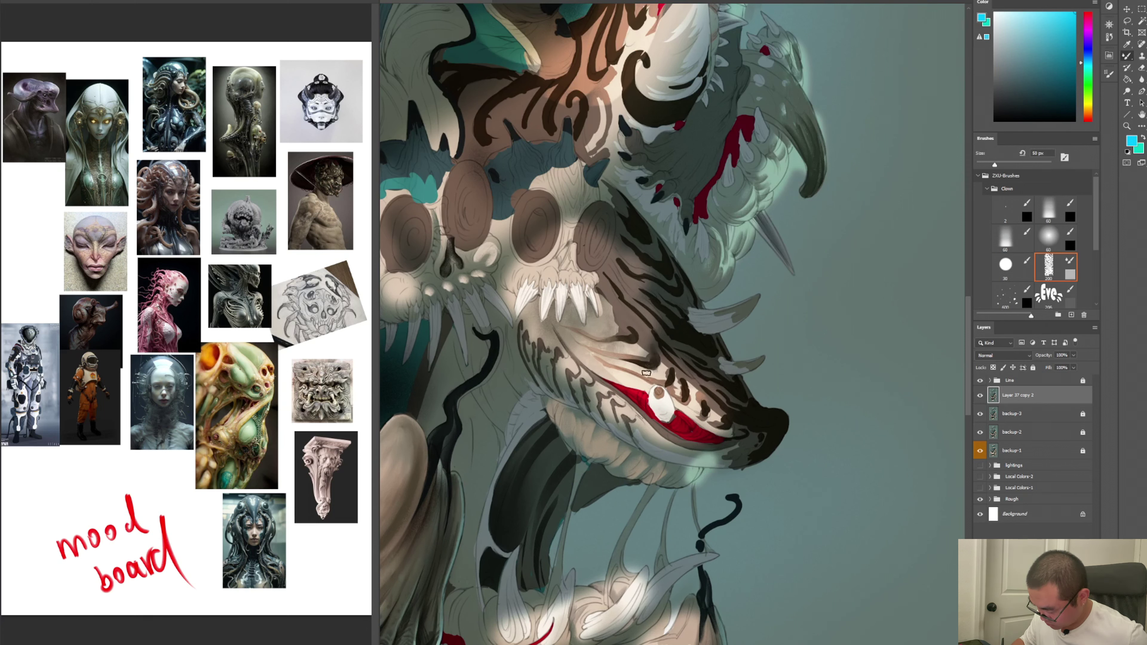
drag(653, 362, 628, 322)
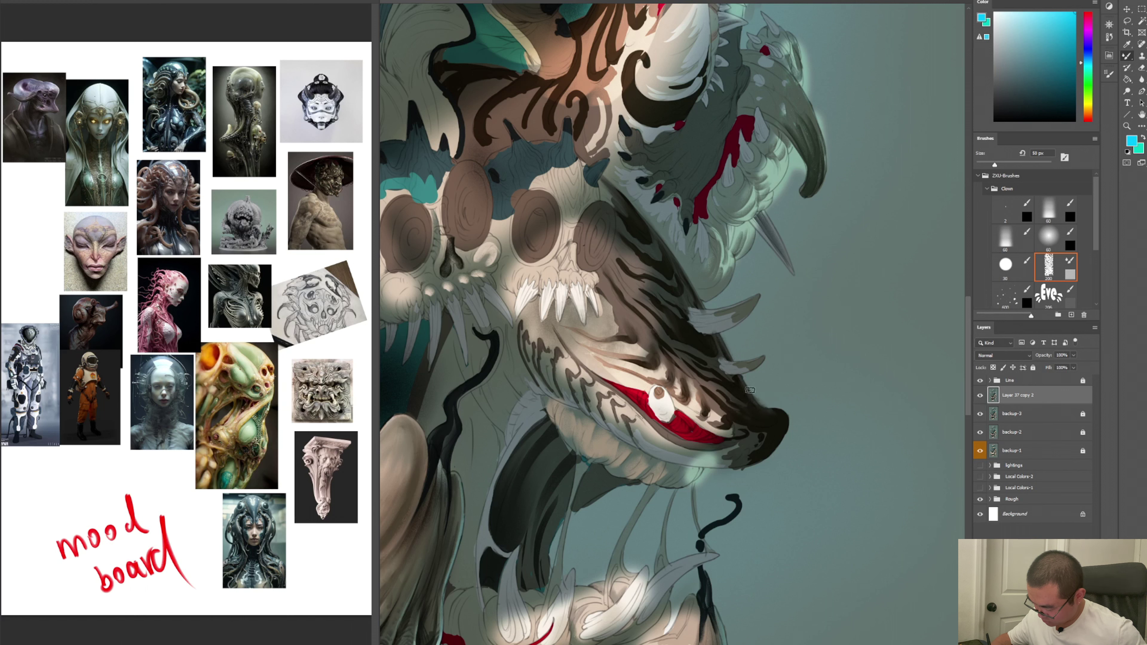
Sample the grey-teal background and soften the snout tip's upper edge with soft and blending brushes
key(b)
alt+click(774, 391)
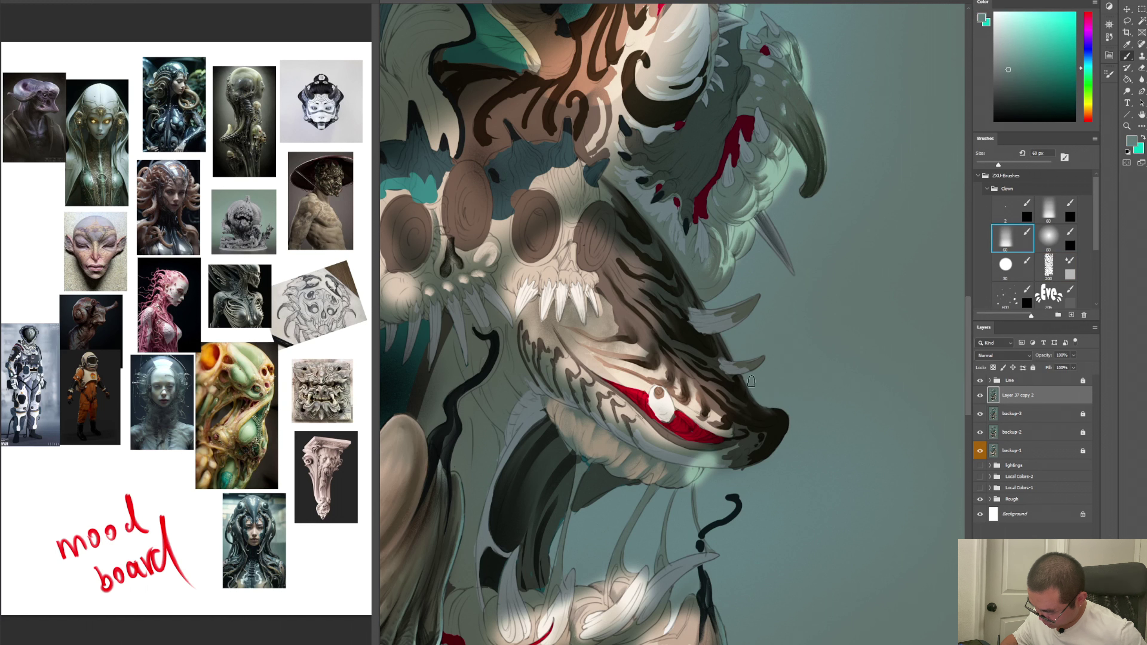
key(period)
key(period)
key(period)
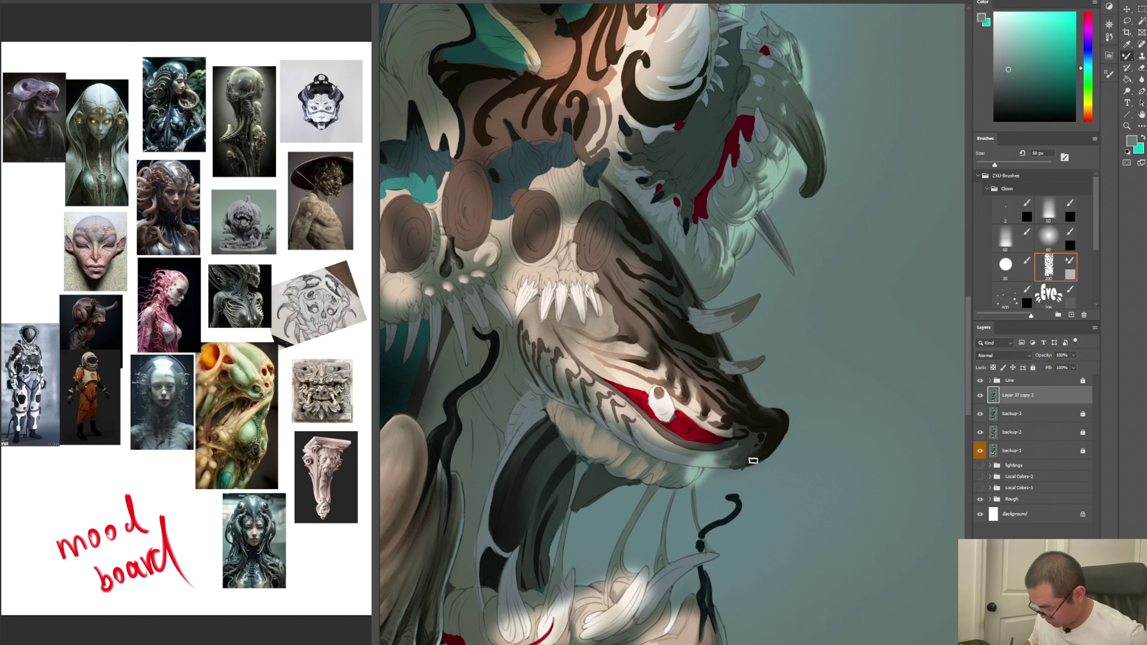
key(comma)
key(comma)
key(comma)
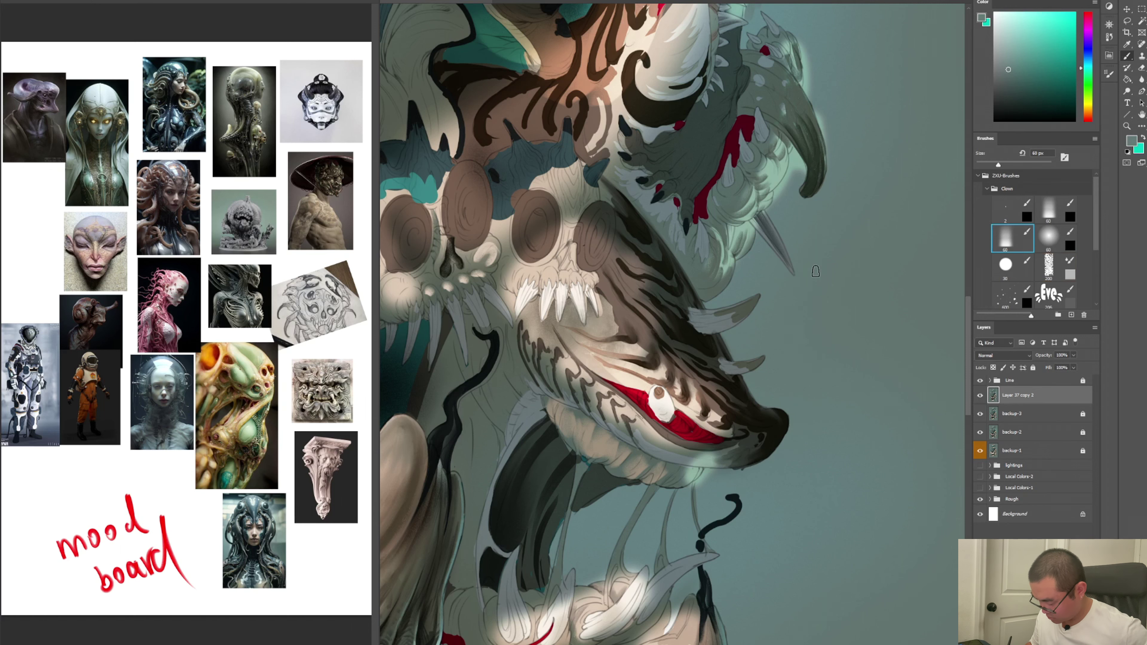
key(r)
mouse_move(778, 465)
mouse_down()
mouse_move(822, 414)
mouse_move(846, 266)
mouse_move(834, 312)
mouse_up()
alt+click(845, 284)
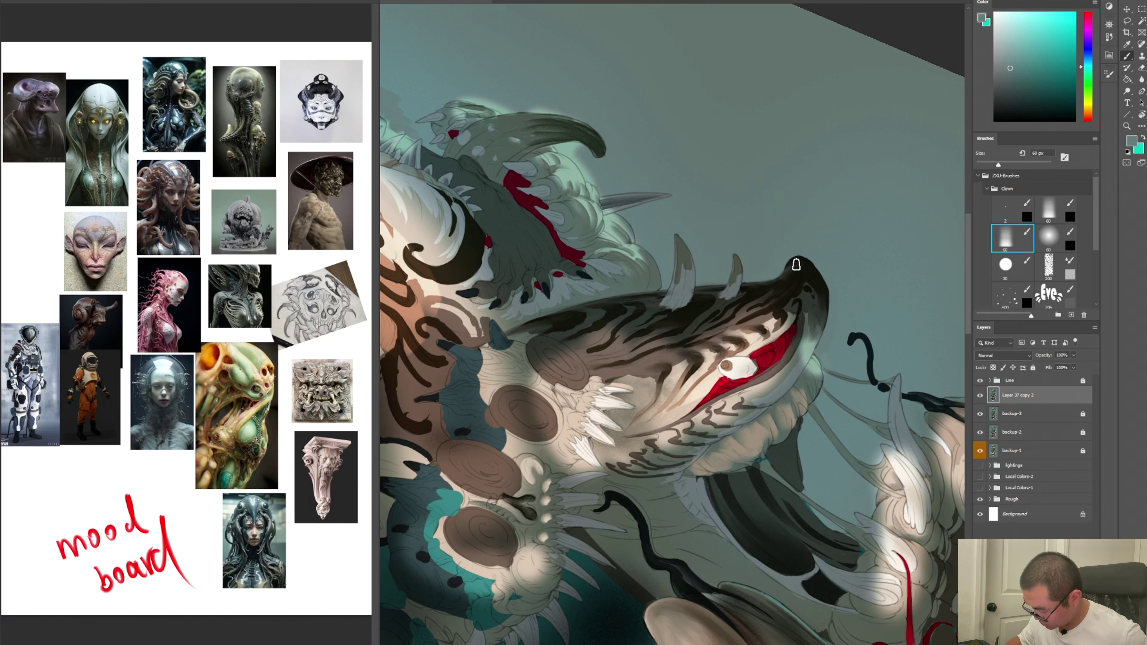
key(shift+b)
drag(787, 270, 804, 255)
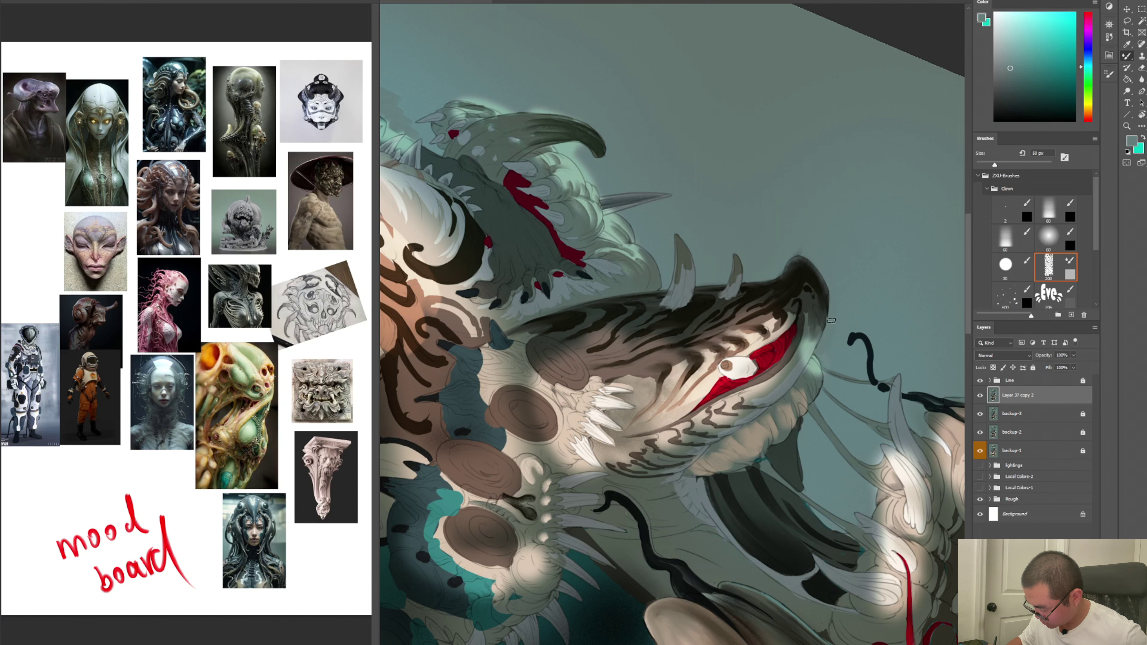
Rotate the view back toward upright, cycle brush presets, and bring more of the head into view
key(e)
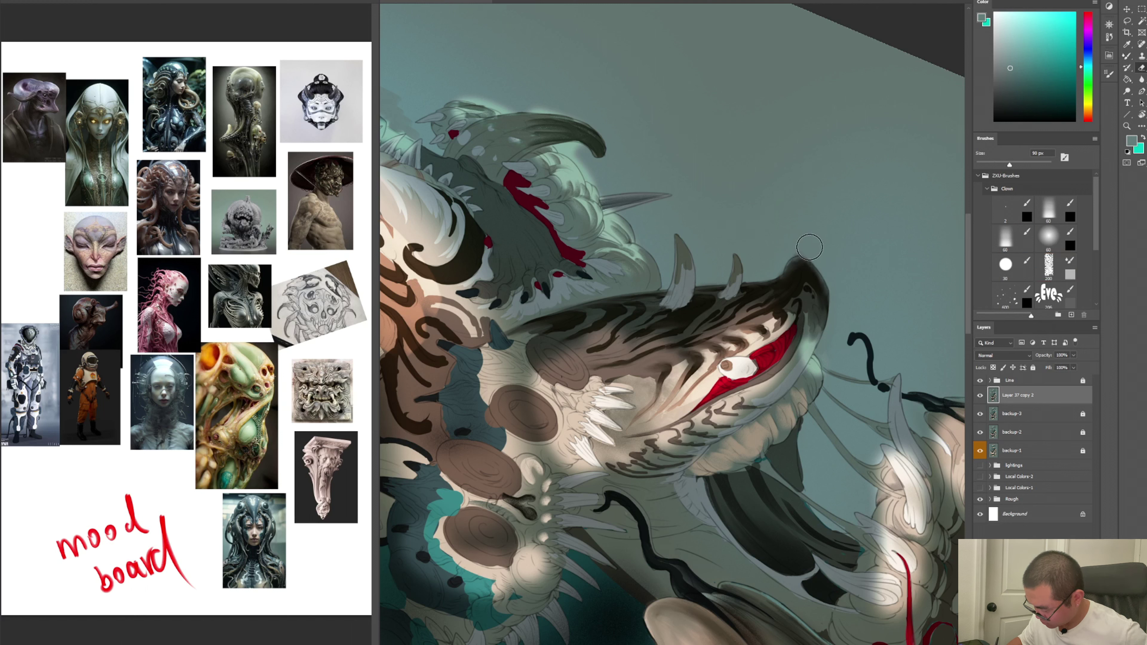
key(r)
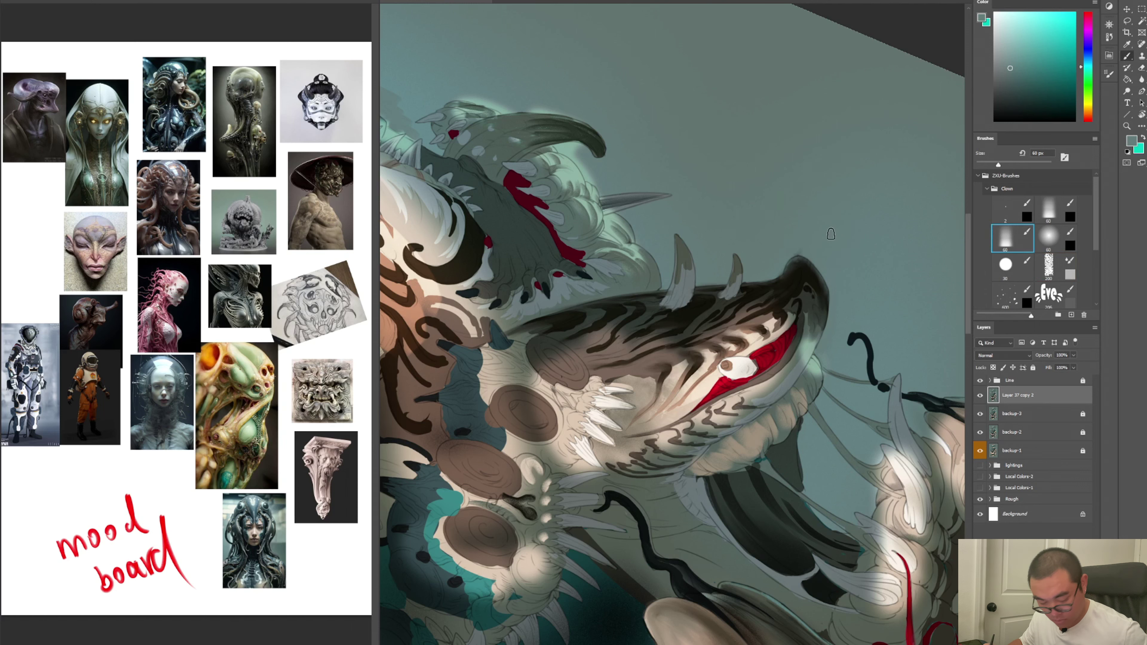
drag(796, 186, 832, 389)
key(b)
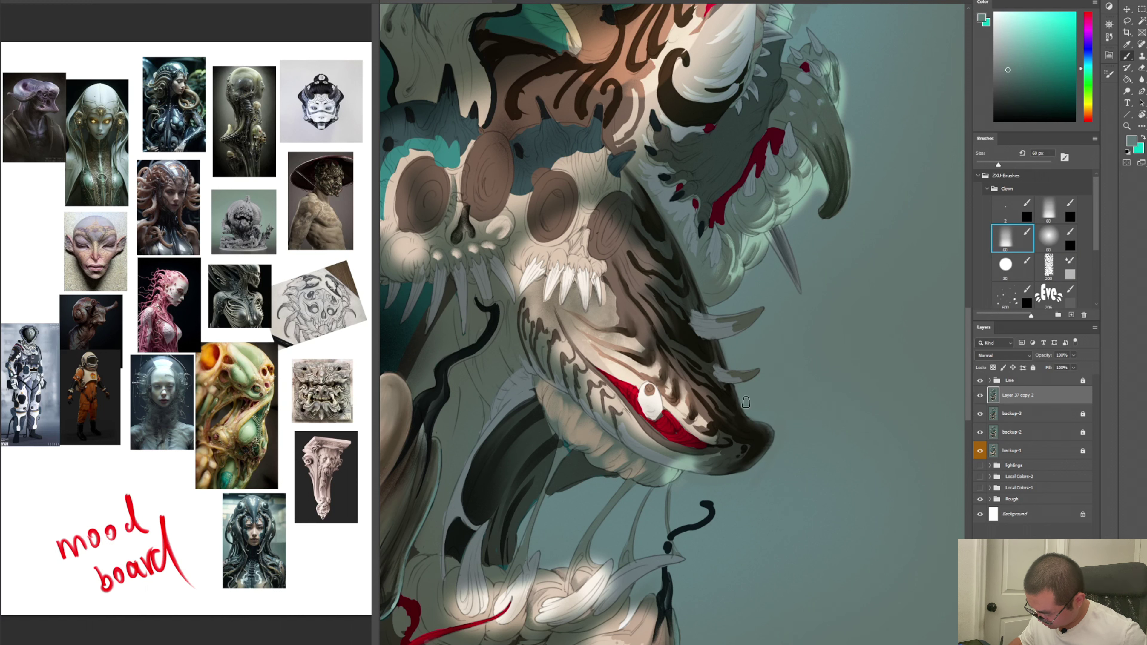
key(shift+b)
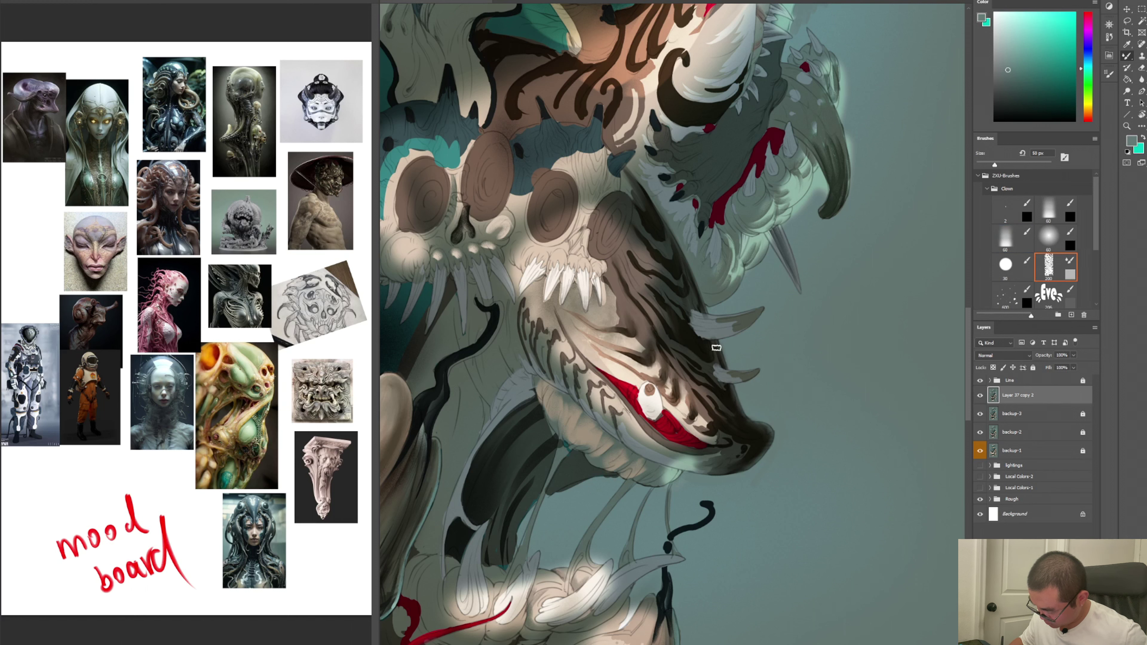
key(comma)
key(comma)
key(comma)
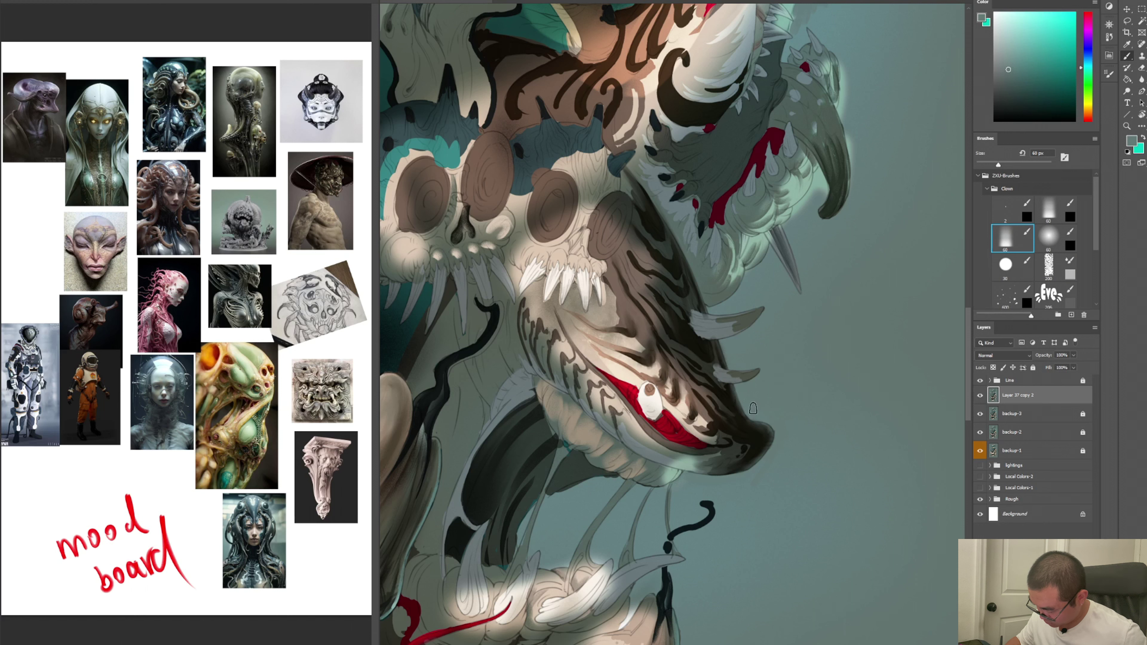
key(period)
key(period)
key(period)
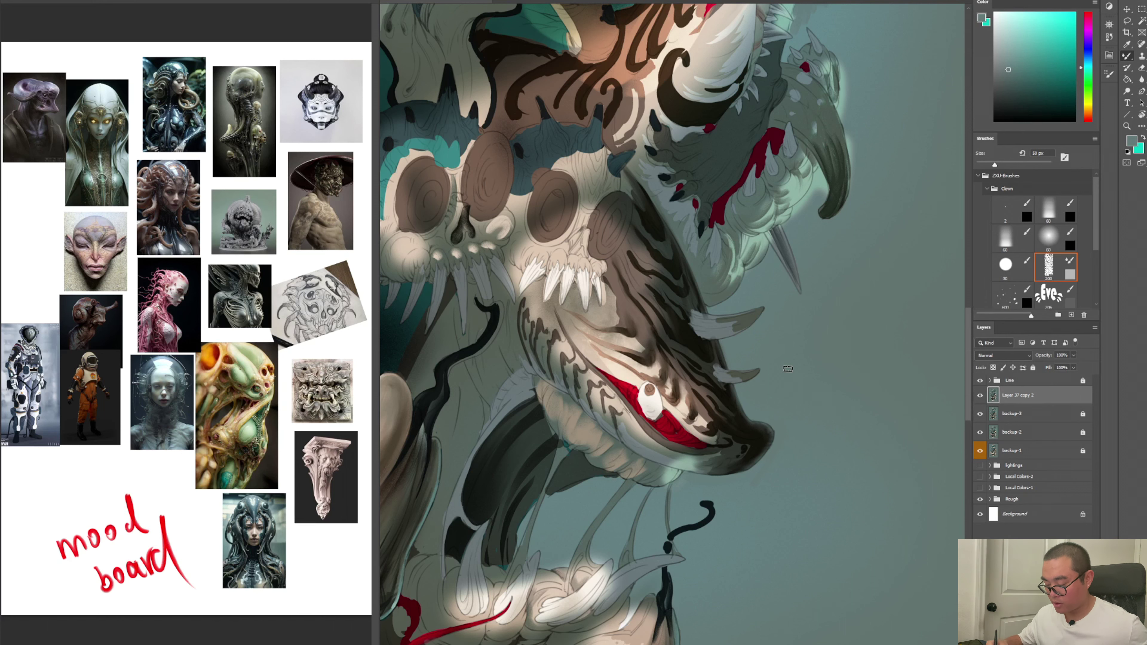
drag(588, 250, 681, 243)
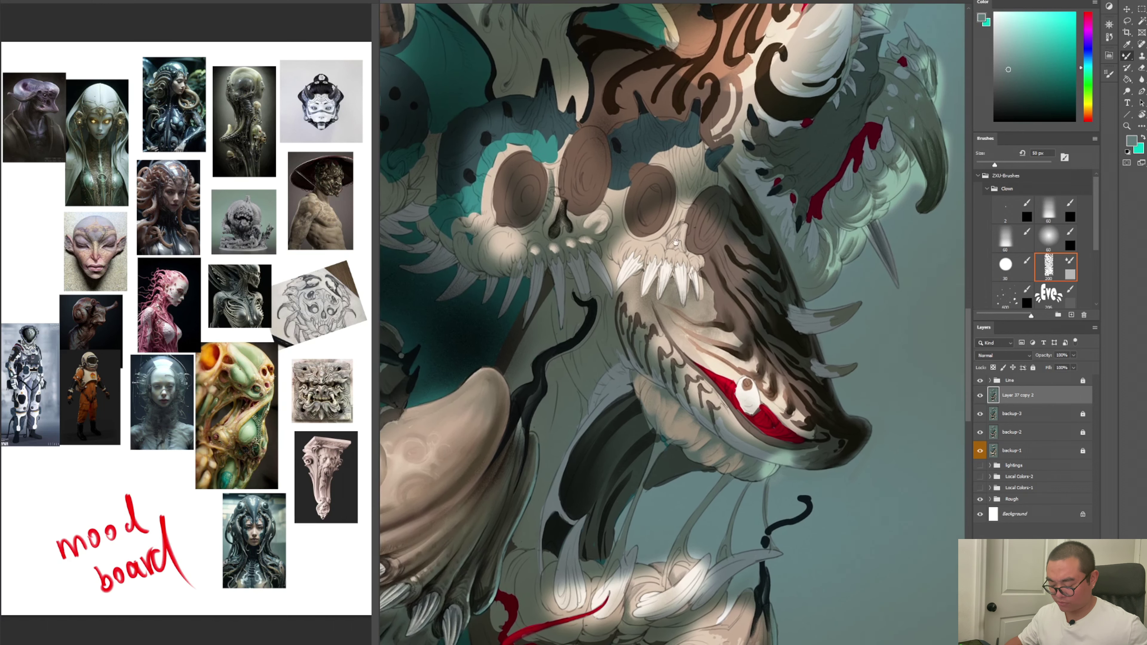
Reframe on the jaw, blend its dark markings with the Mixer Brush, and zoom onto the snout edge
alt+click(739, 214)
drag(739, 214, 745, 210)
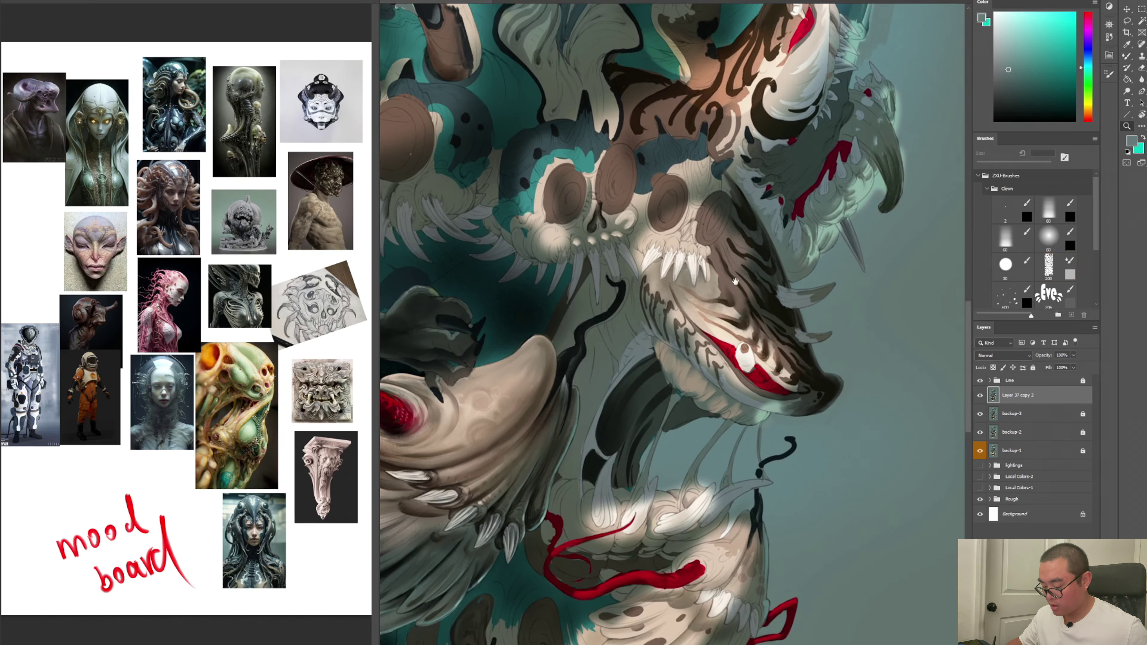
drag(735, 282, 708, 258)
key(b)
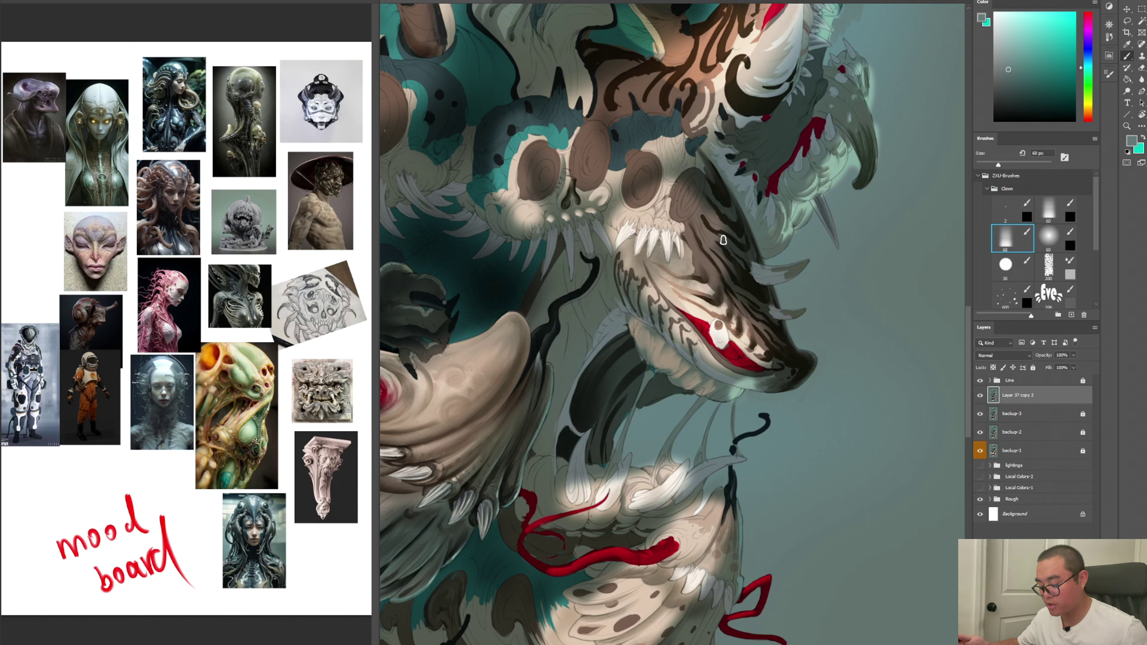
key(shift+b)
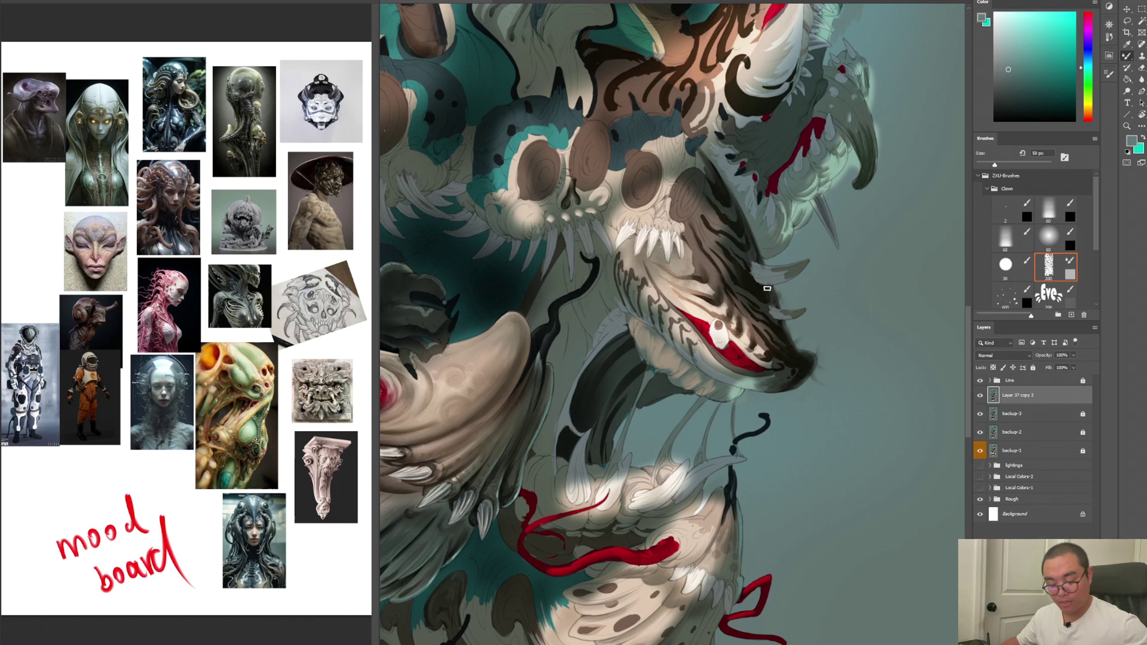
key(z)
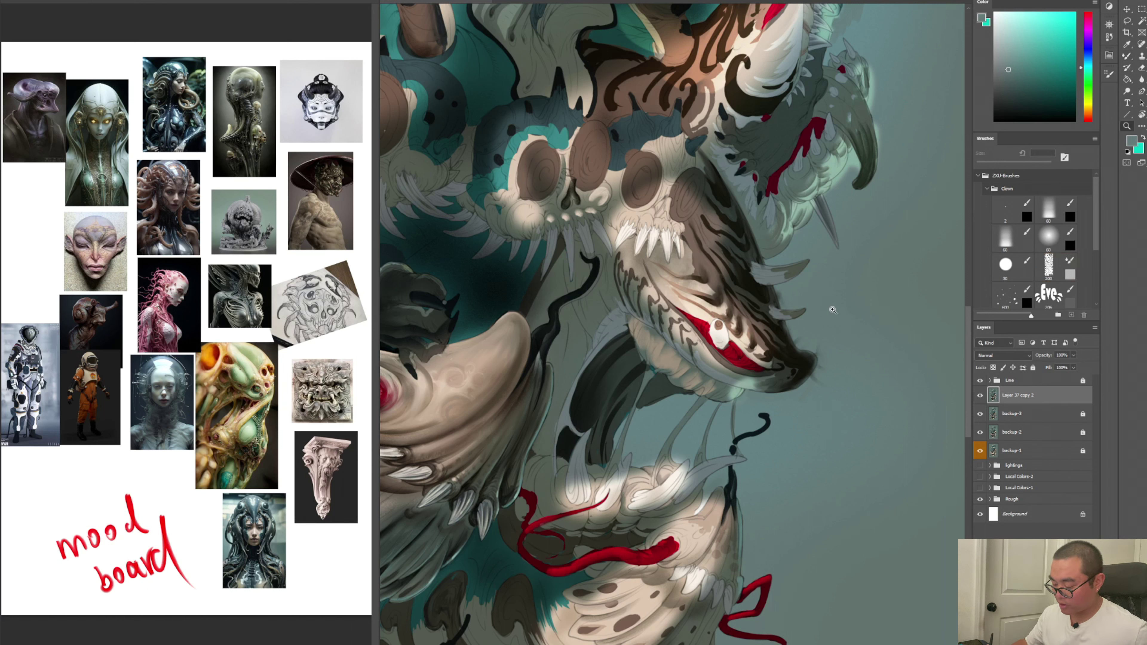
drag(820, 305, 820, 306)
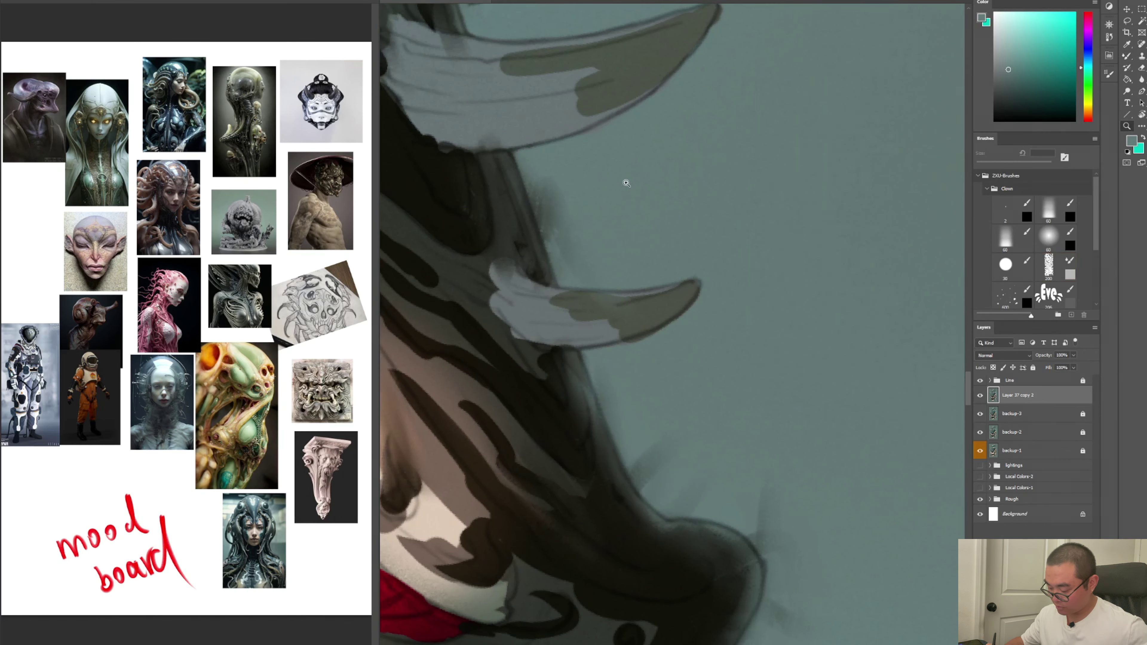
Create a new Layer 16 and paint over the dark smudges along the figure's right edge
key(b)
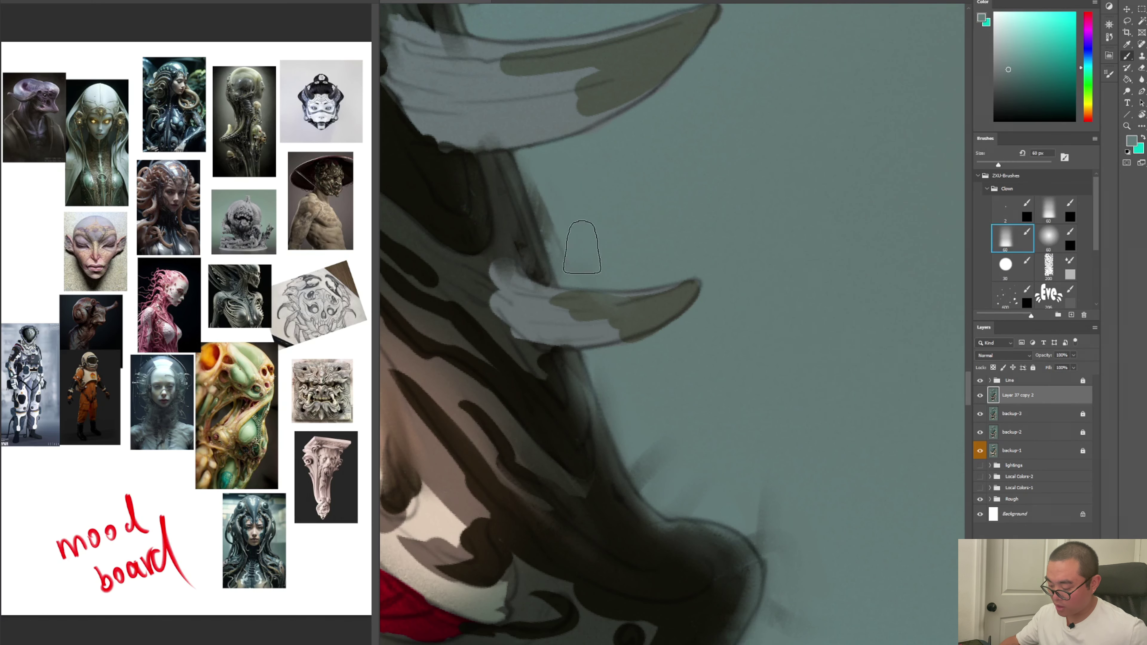
key(ctrl+shift+n)
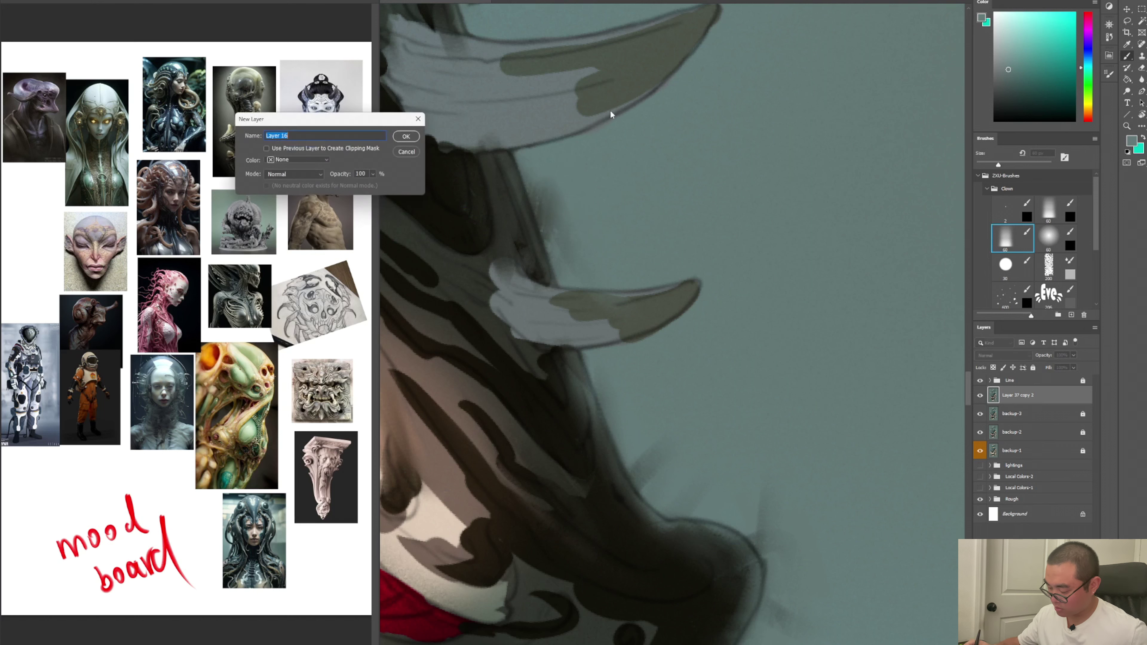
click(407, 136)
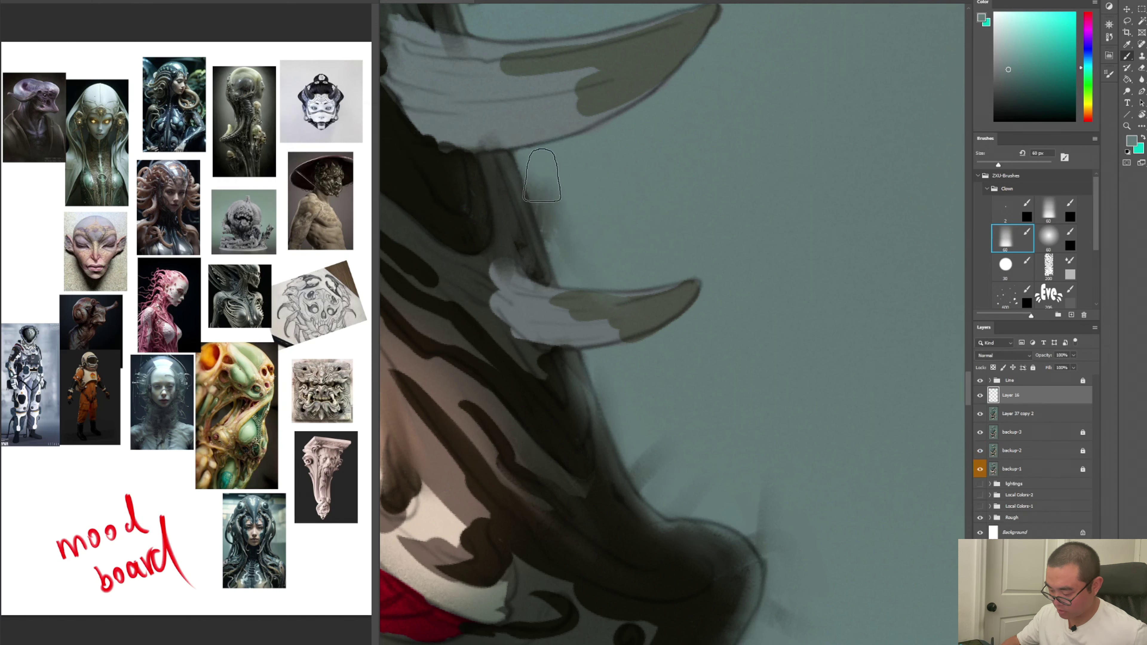
drag(539, 173, 598, 248)
mouse_move(604, 367)
mouse_down()
mouse_move(674, 490)
mouse_move(655, 462)
mouse_up()
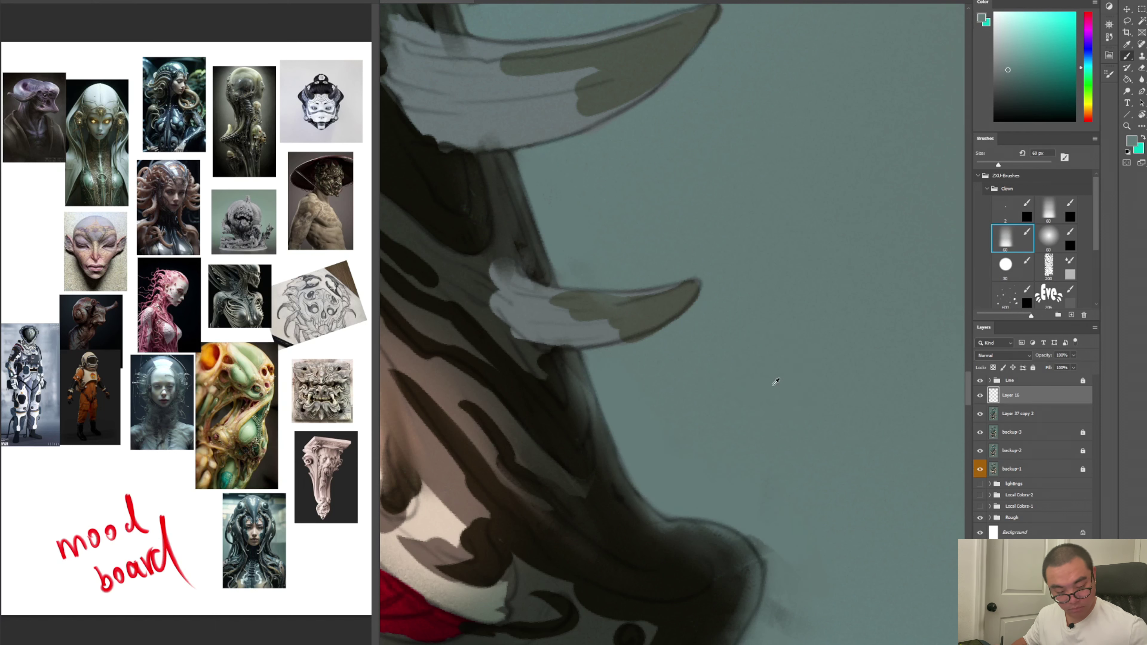
Paint over the stray smear beside the jaw, adding lighter bluer-teal strokes to its right
key(z)
alt+click(781, 387)
drag(814, 434, 819, 277)
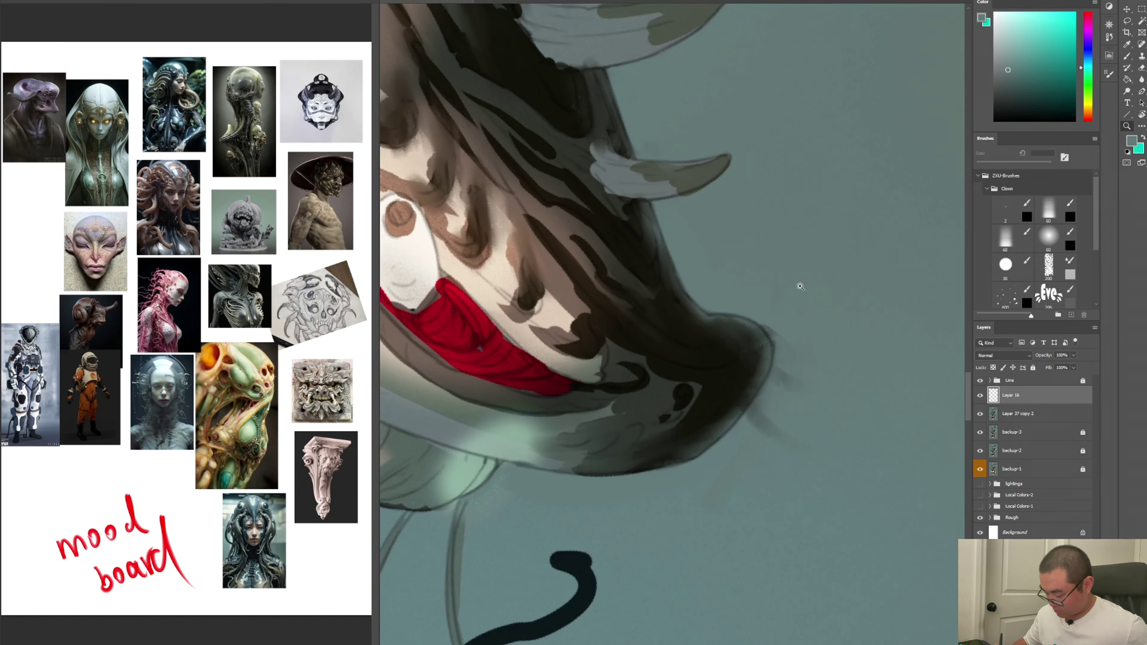
key(b)
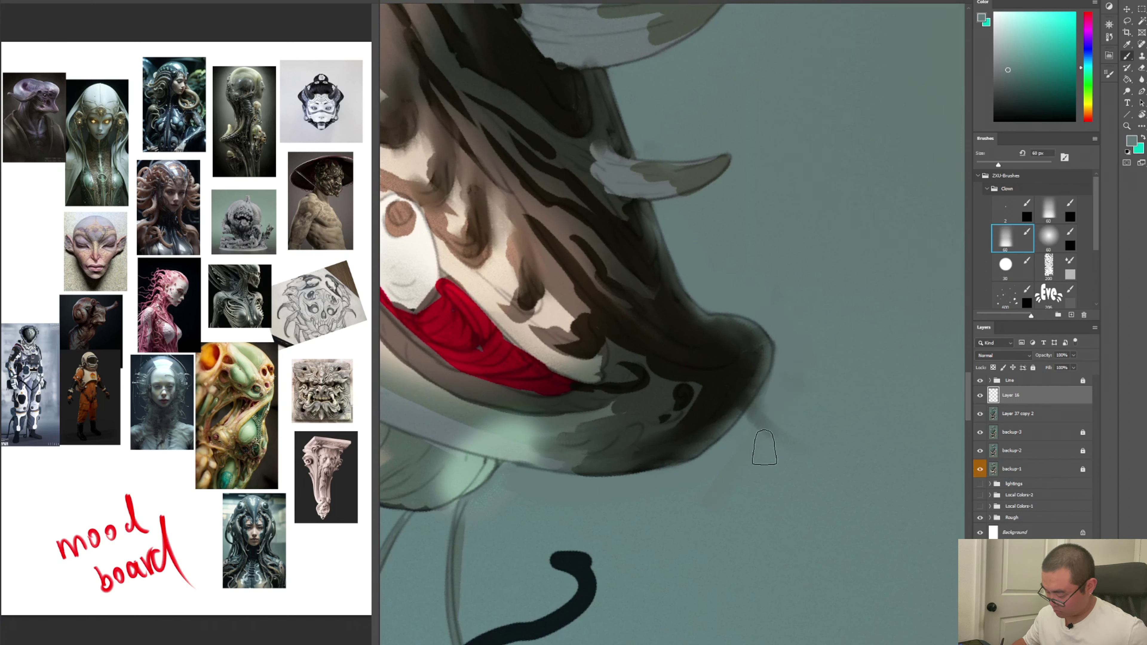
mouse_move(749, 442)
mouse_down()
mouse_move(727, 470)
mouse_move(790, 370)
mouse_up()
alt+click(670, 491)
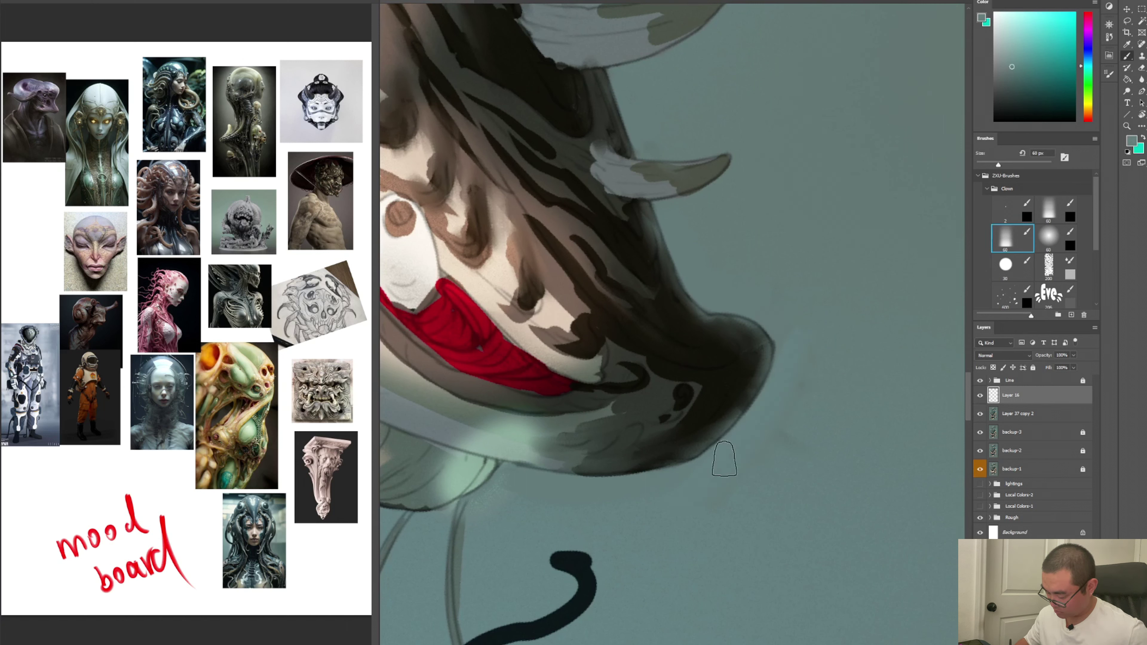
drag(724, 481, 808, 392)
Zoom out, toggle Layer 16 on and off to compare, then delete Layer 16
key(z)
alt+click(834, 318)
alt+click(834, 318)
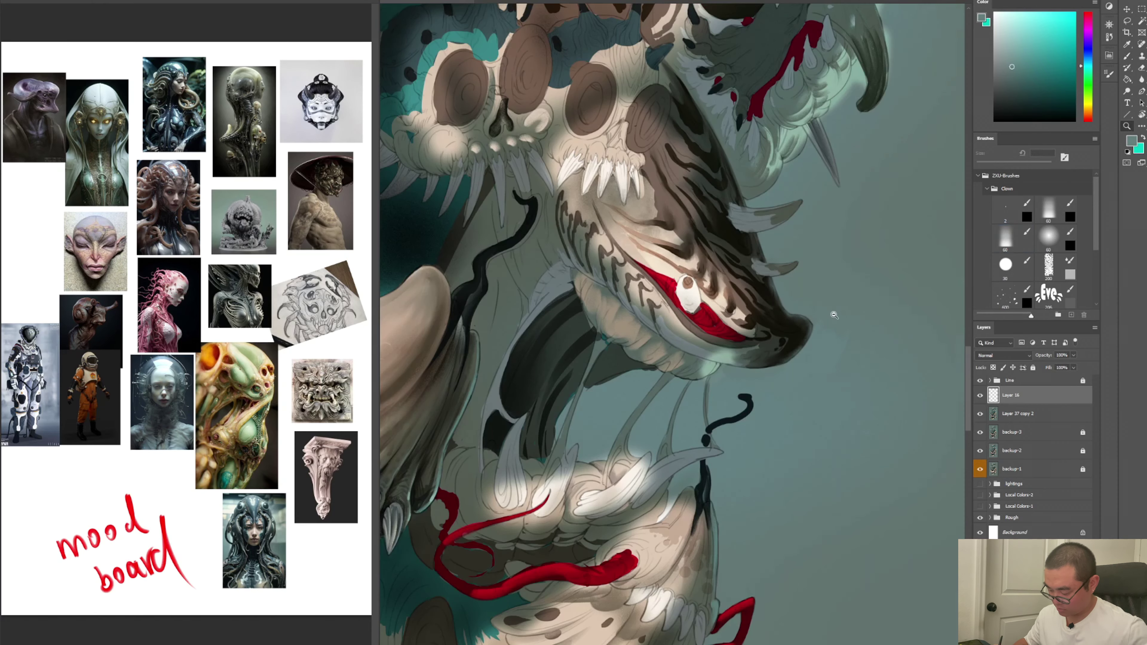
alt+click(840, 314)
drag(853, 285, 775, 368)
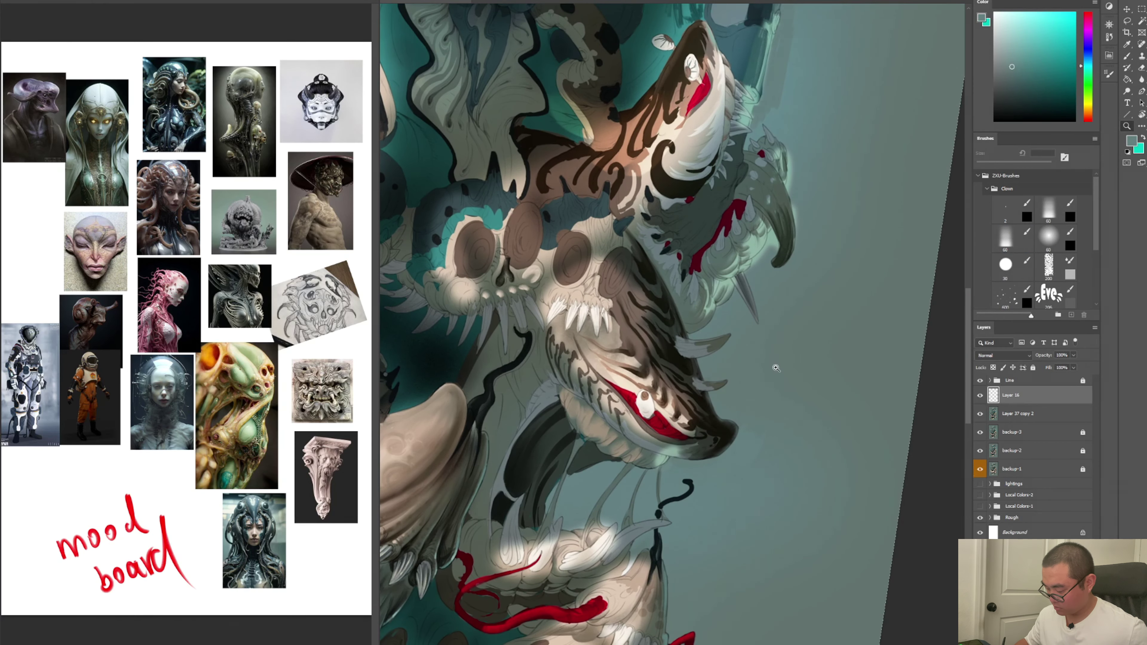
click(979, 397)
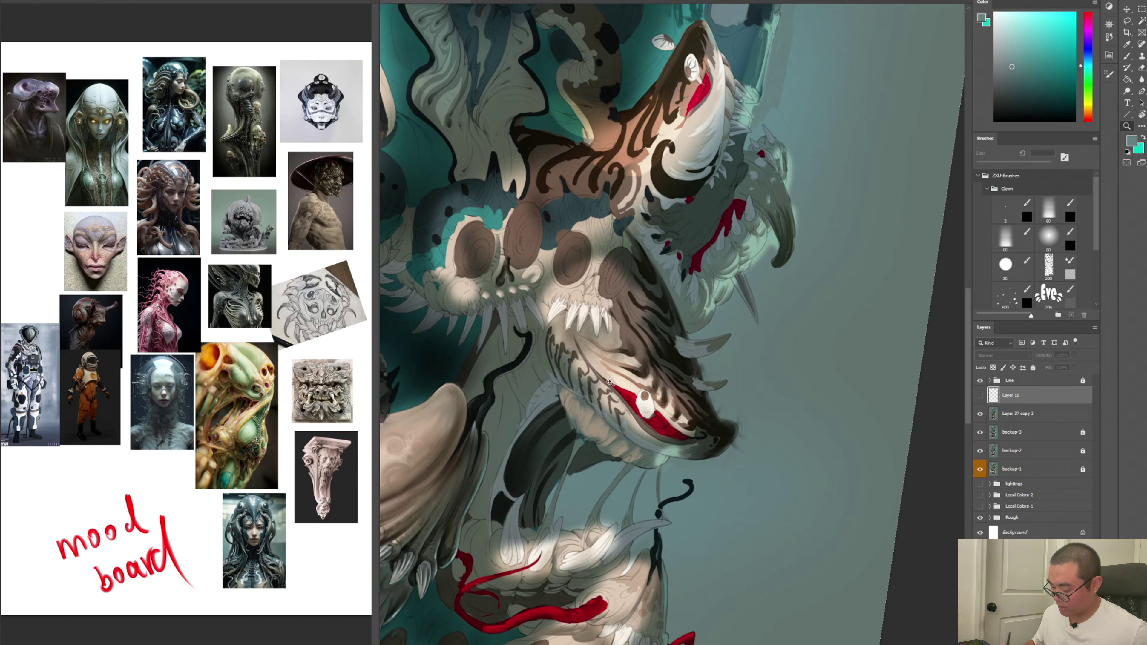
click(979, 396)
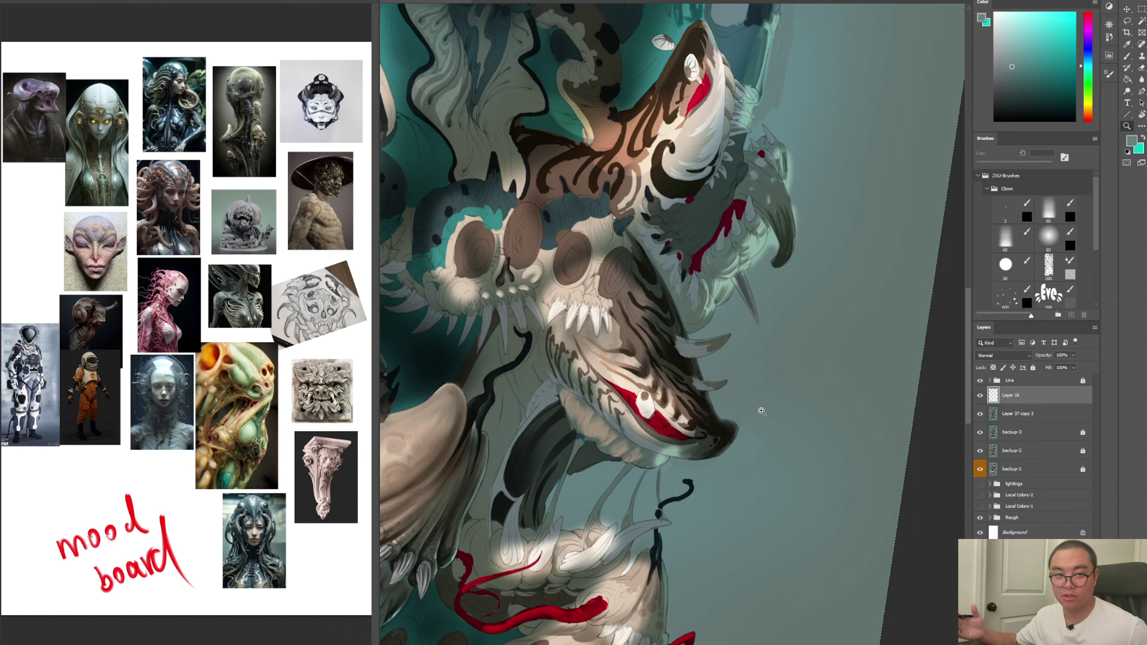
click(978, 395)
click(978, 396)
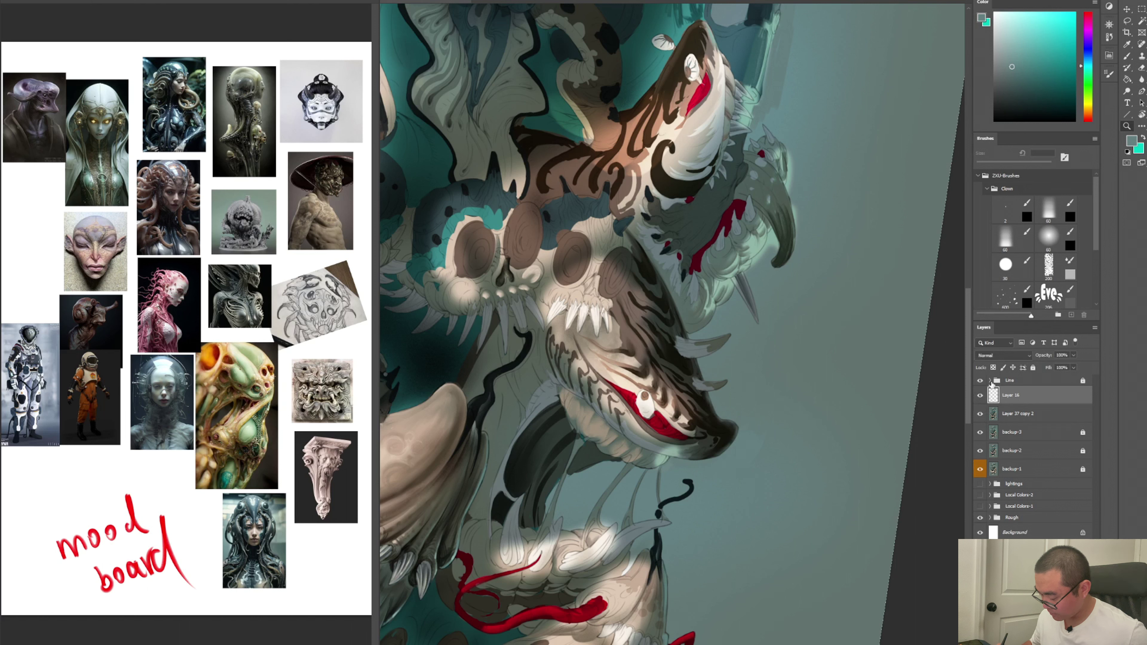
click(979, 397)
click(980, 396)
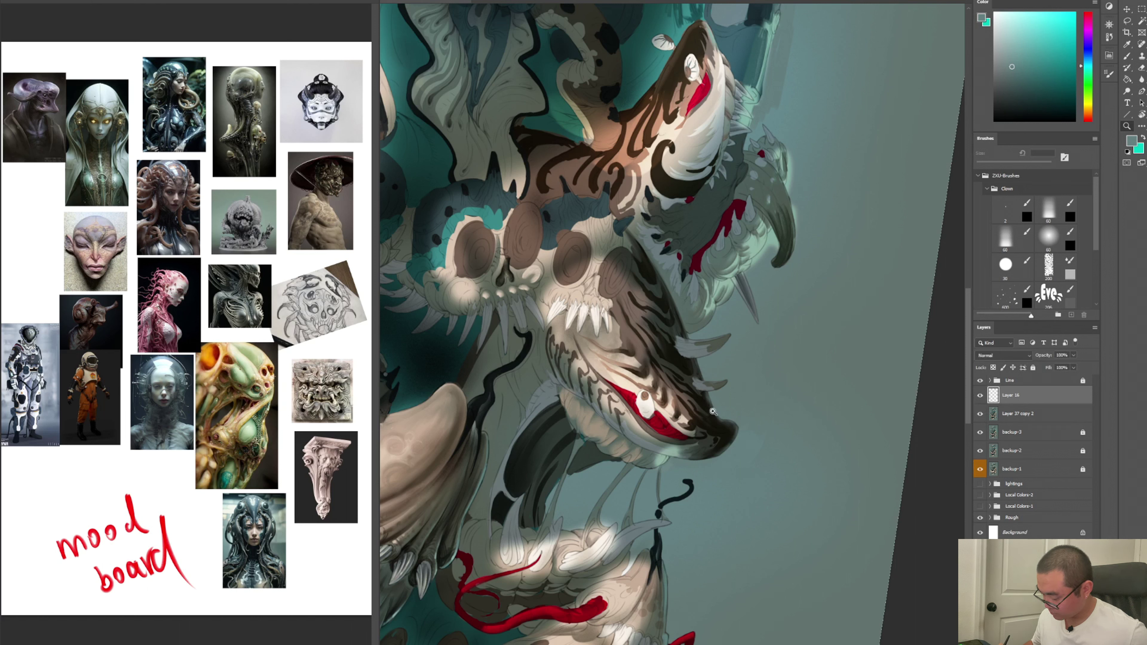
key(Delete)
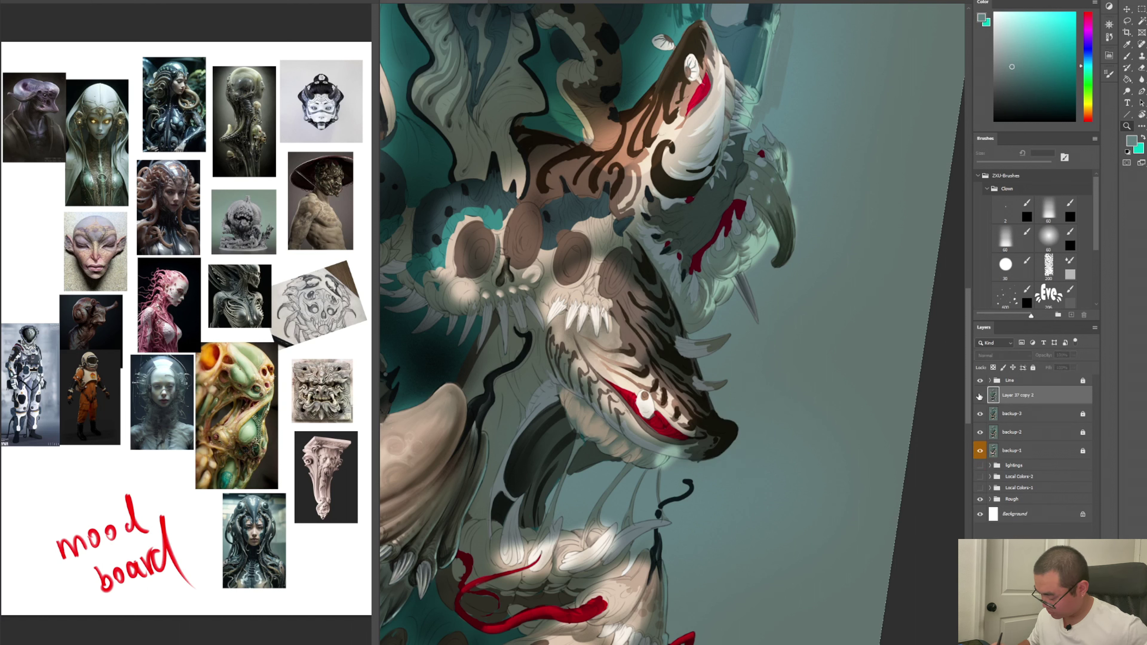
Zoom in on the jaw, choose the soft round brush, and sample the tusk colour
key(b)
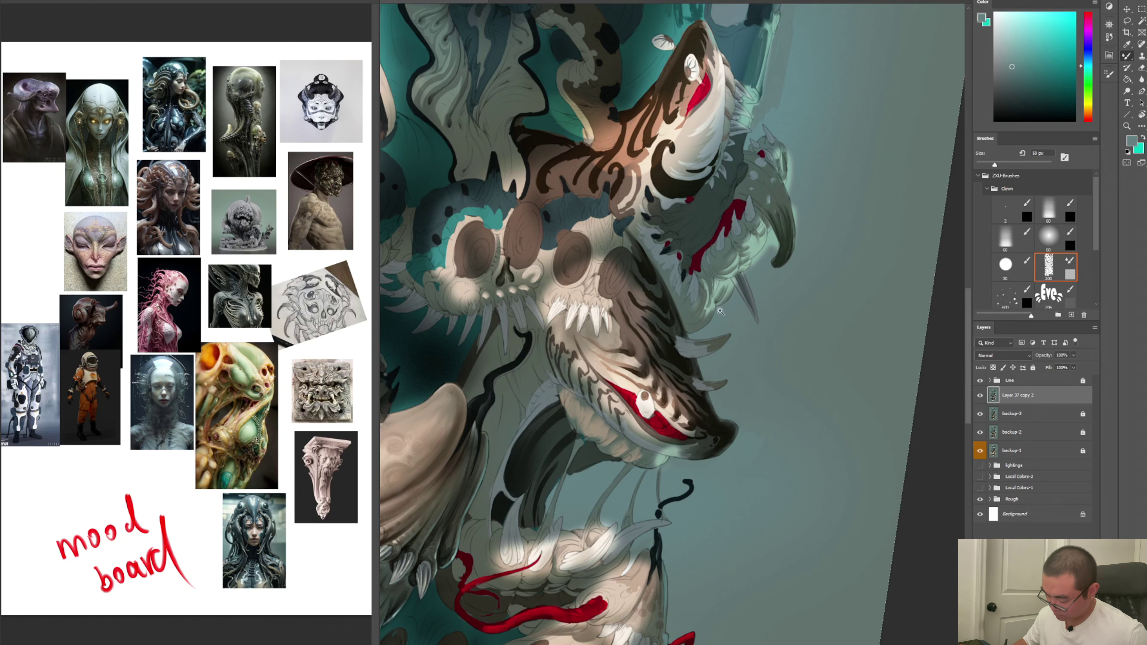
key(z)
click(729, 333)
key(b)
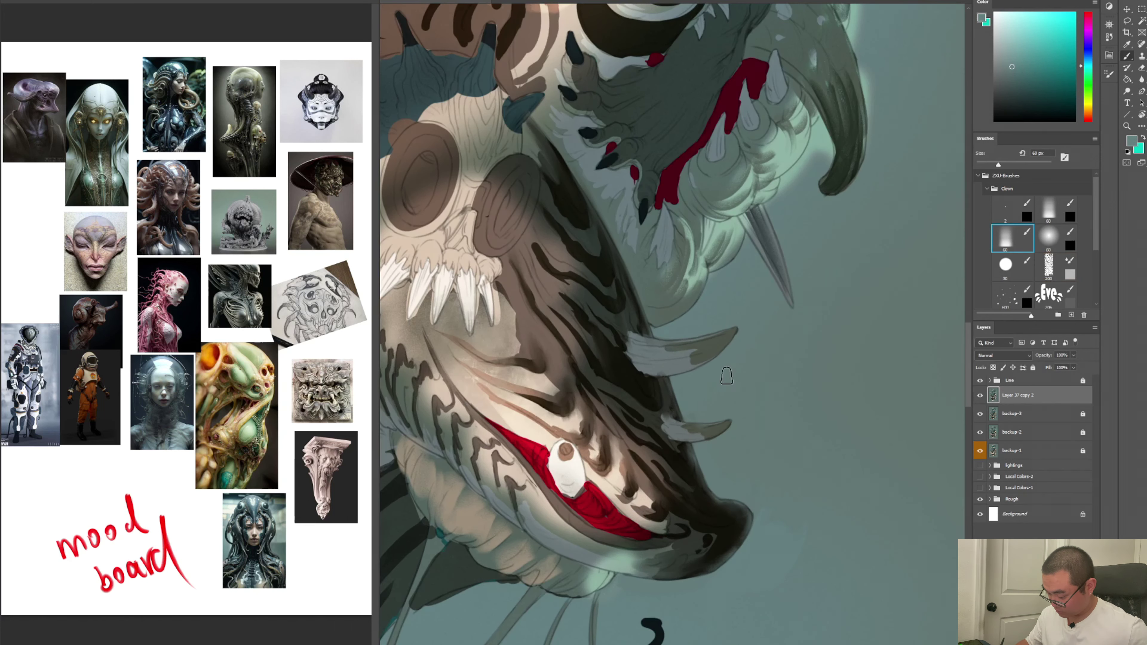
key(b)
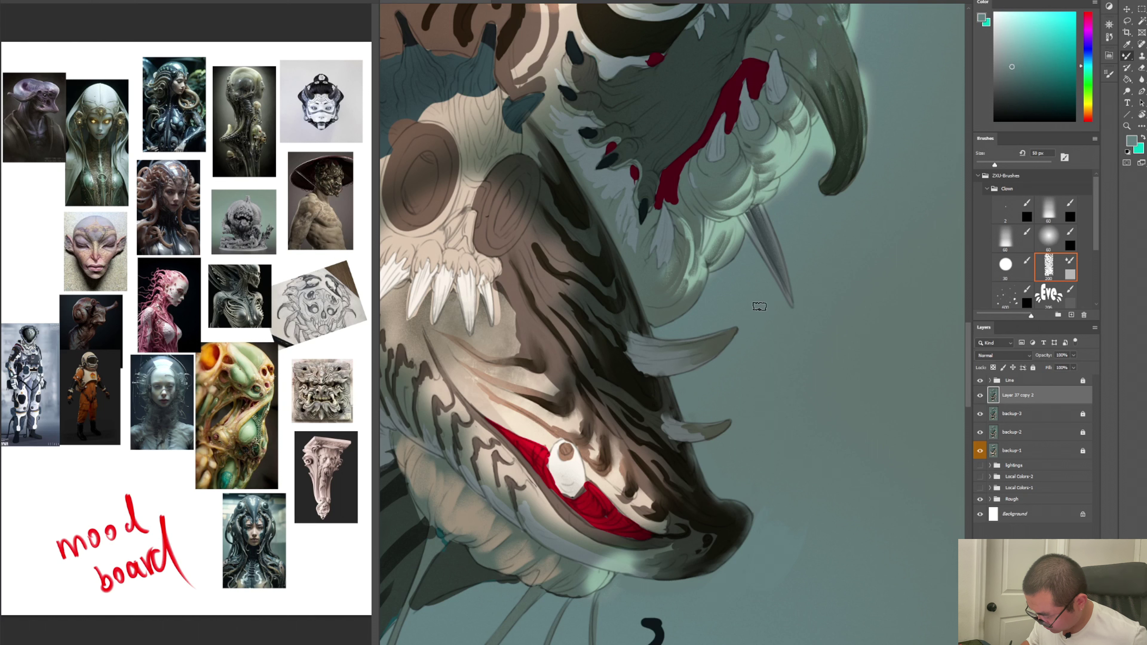
key(b)
alt+click(718, 344)
Create a new Layer 16, set the paint colour to pure green, and shrink the eraser
key(ctrl+shift+n)
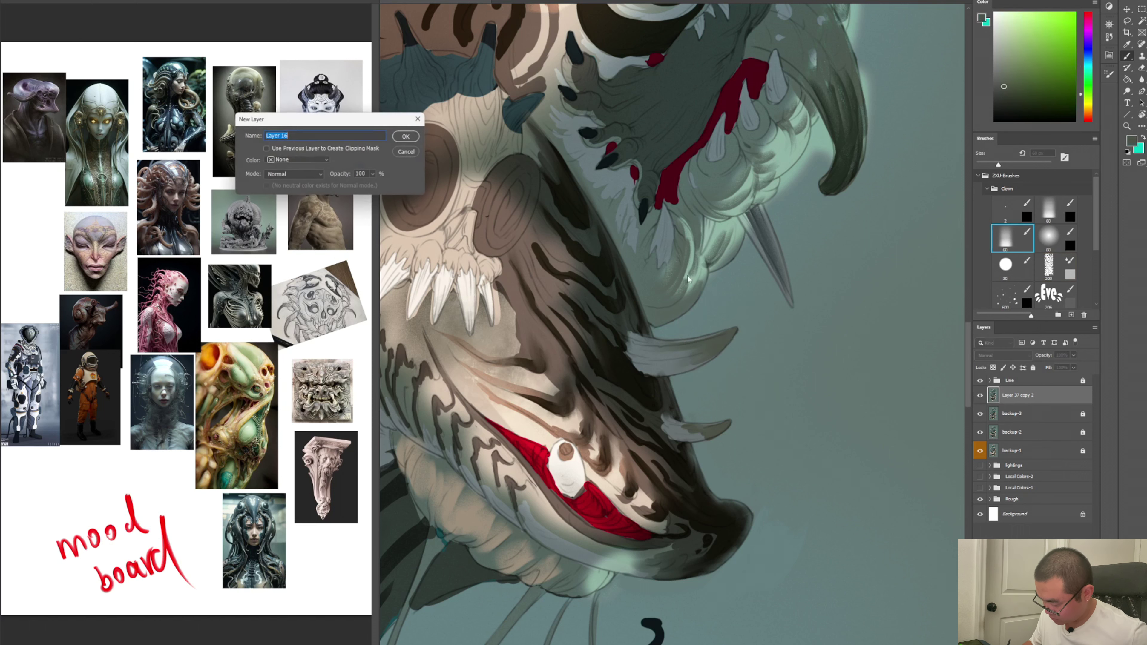
click(410, 139)
alt+click(721, 347)
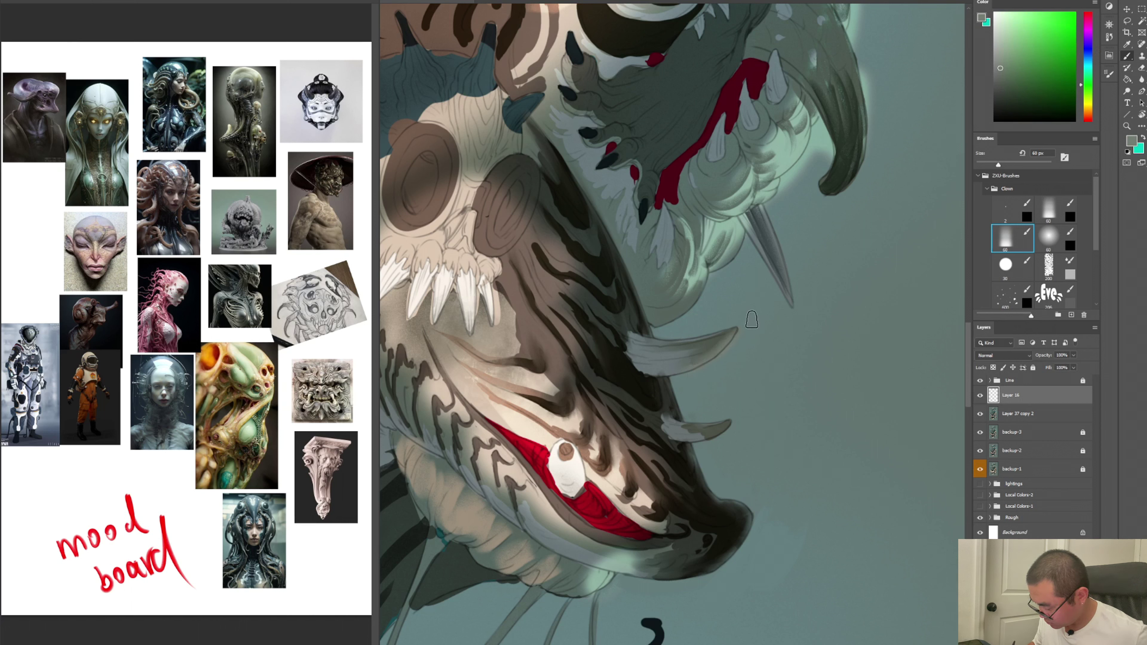
key(e)
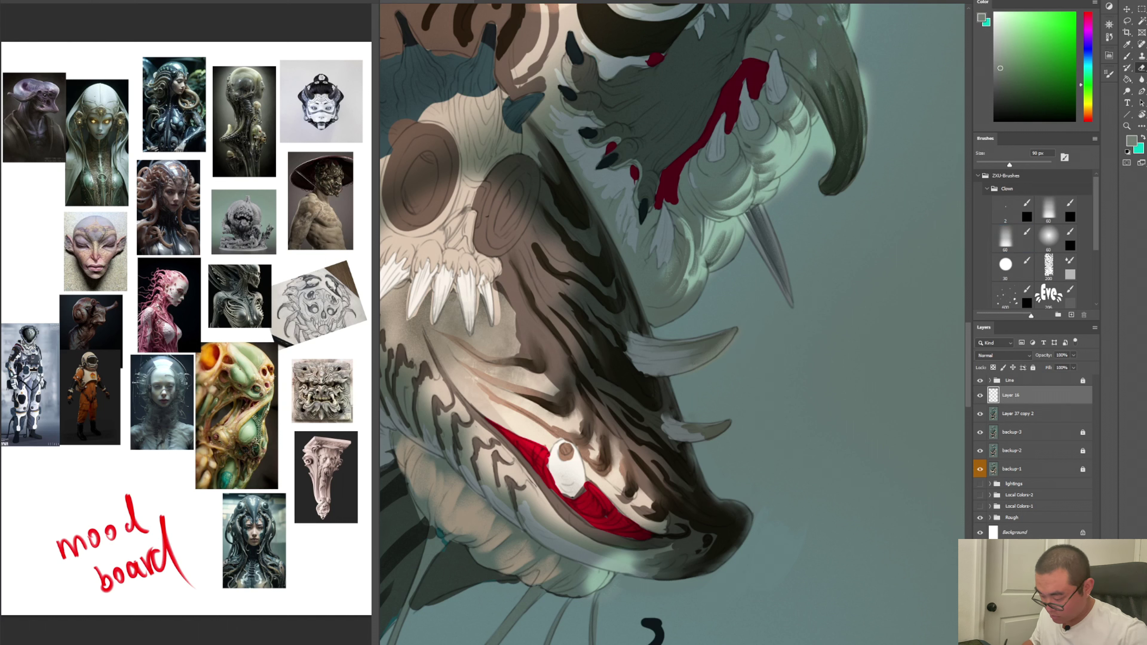
key(bracketleft)
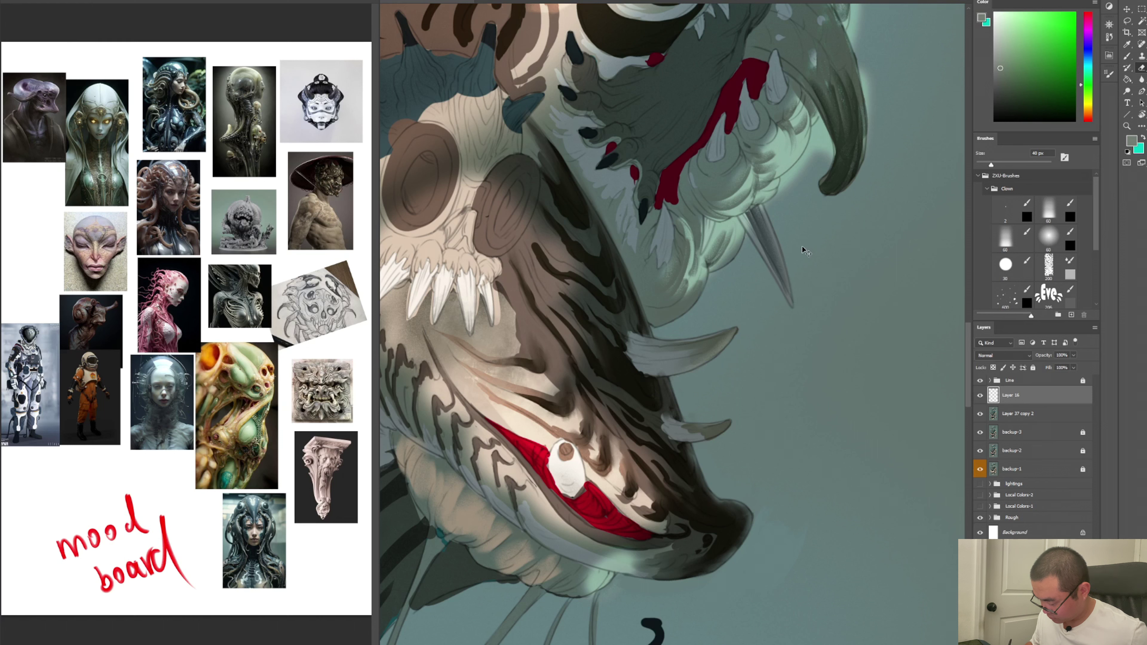
Apply Color Balance with midtones −39 toward cyan, preserving luminosity, and sample a teal-grey colour
key(ctrl+b)
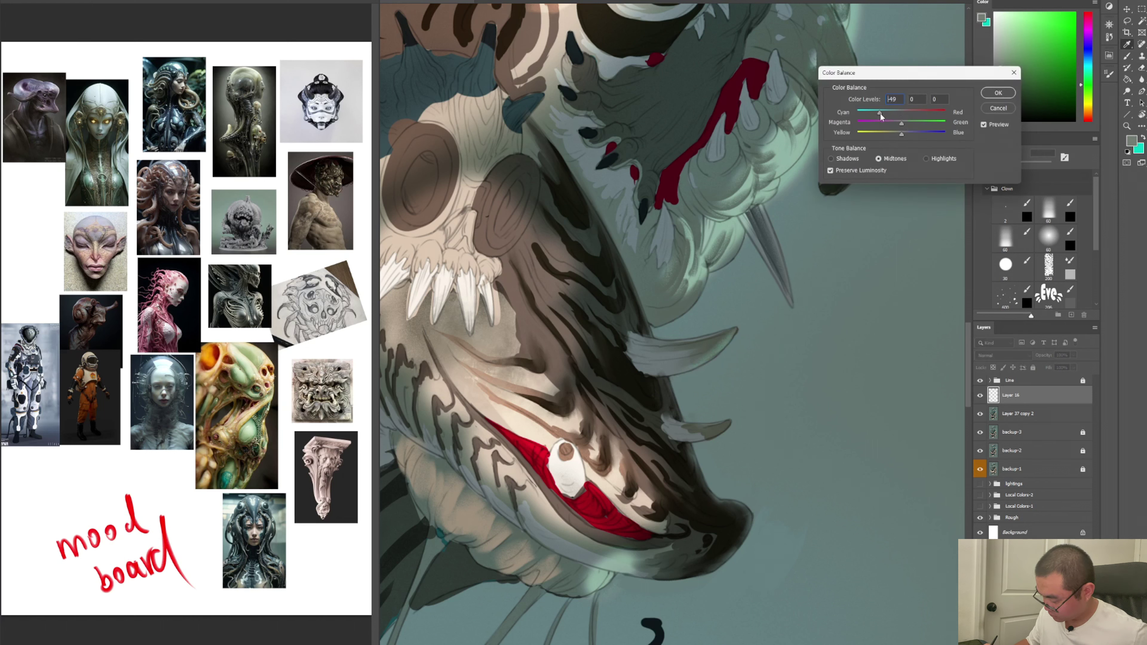
click(997, 92)
key(b)
alt+click(726, 342)
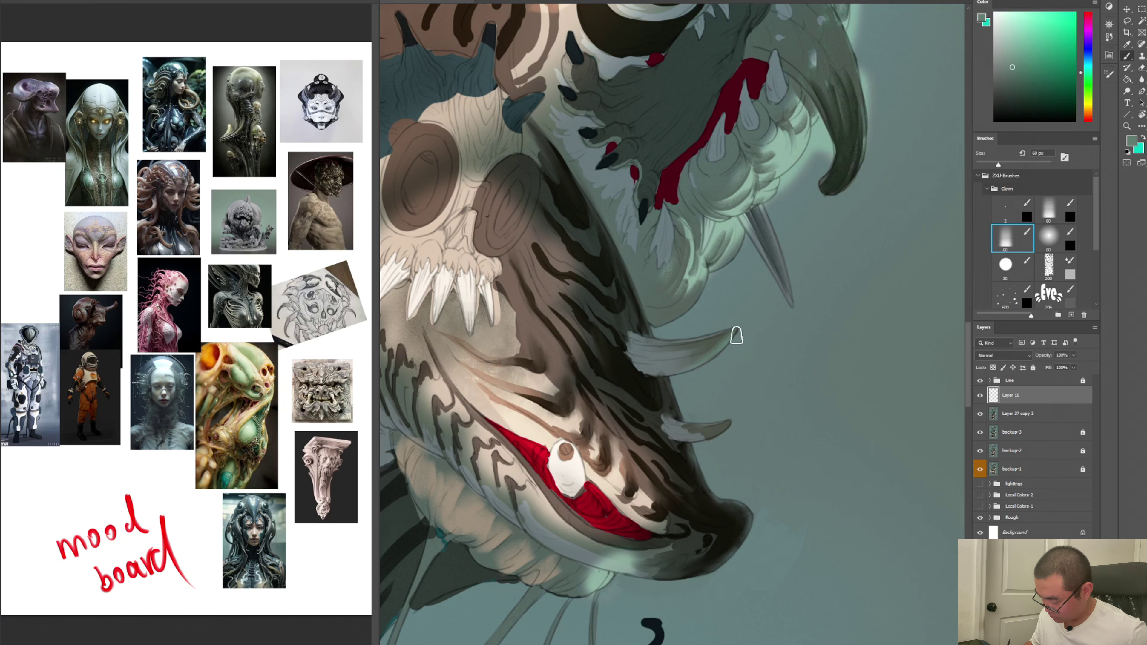
drag(784, 499, 819, 388)
Tilt the view and stroke a faint green glow along the small jaw horn's right side
key(r)
drag(855, 314, 830, 174)
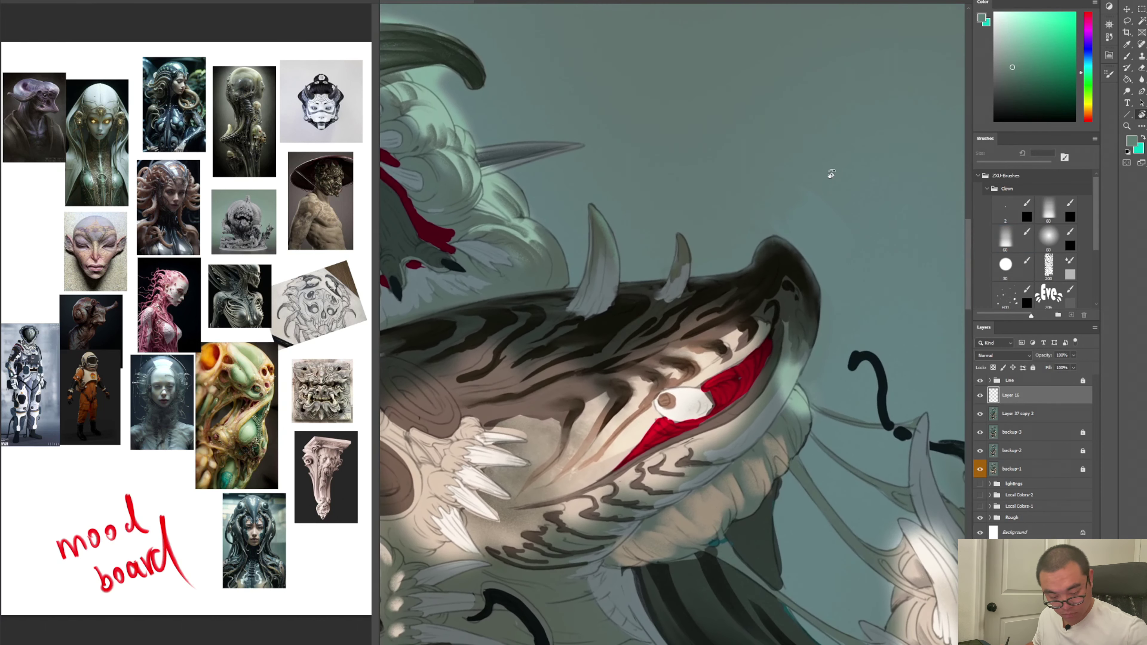
key(b)
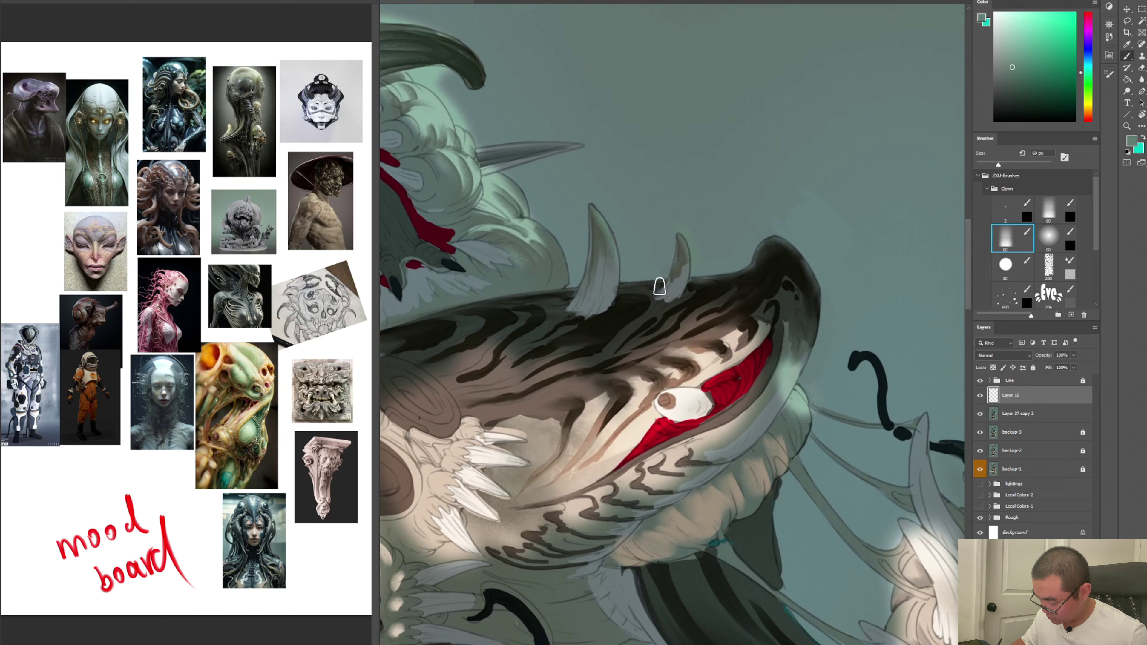
key(e)
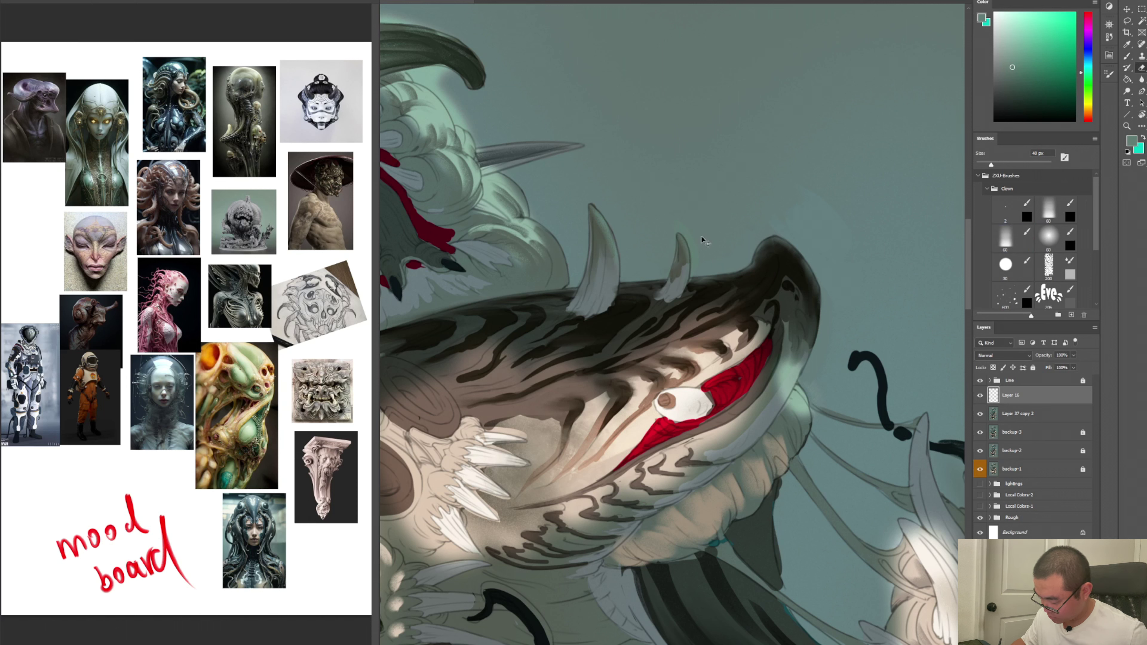
key(b)
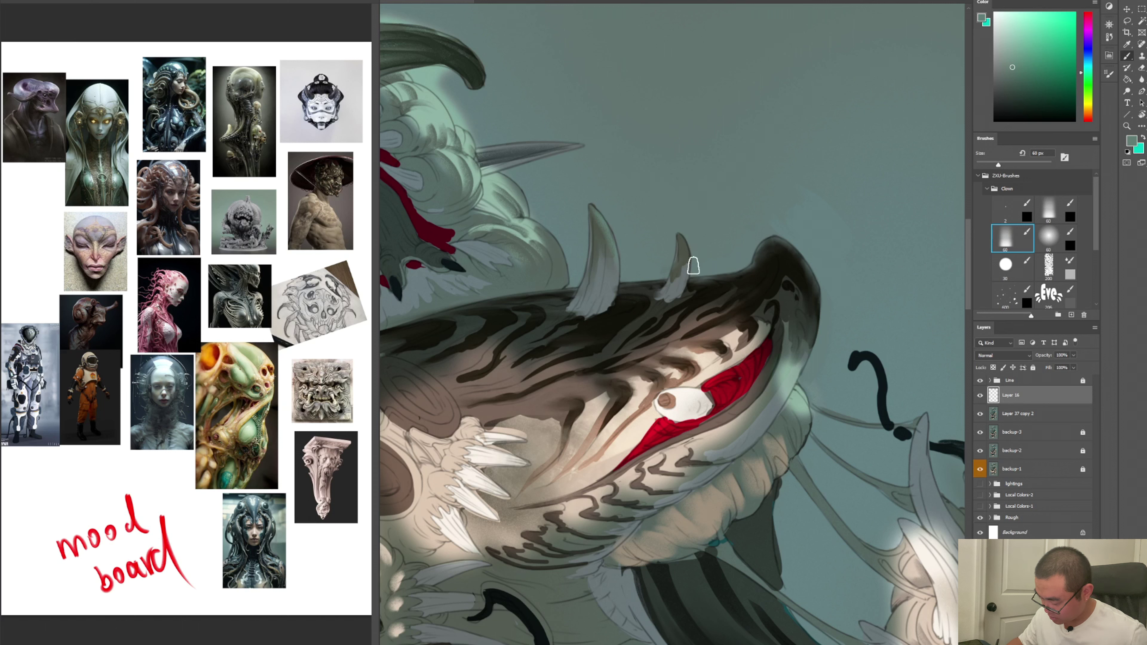
mouse_move(692, 248)
mouse_down()
mouse_move(691, 276)
mouse_move(665, 202)
mouse_move(697, 242)
mouse_move(668, 290)
mouse_move(701, 230)
mouse_move(654, 294)
mouse_move(679, 204)
mouse_move(654, 289)
mouse_up()
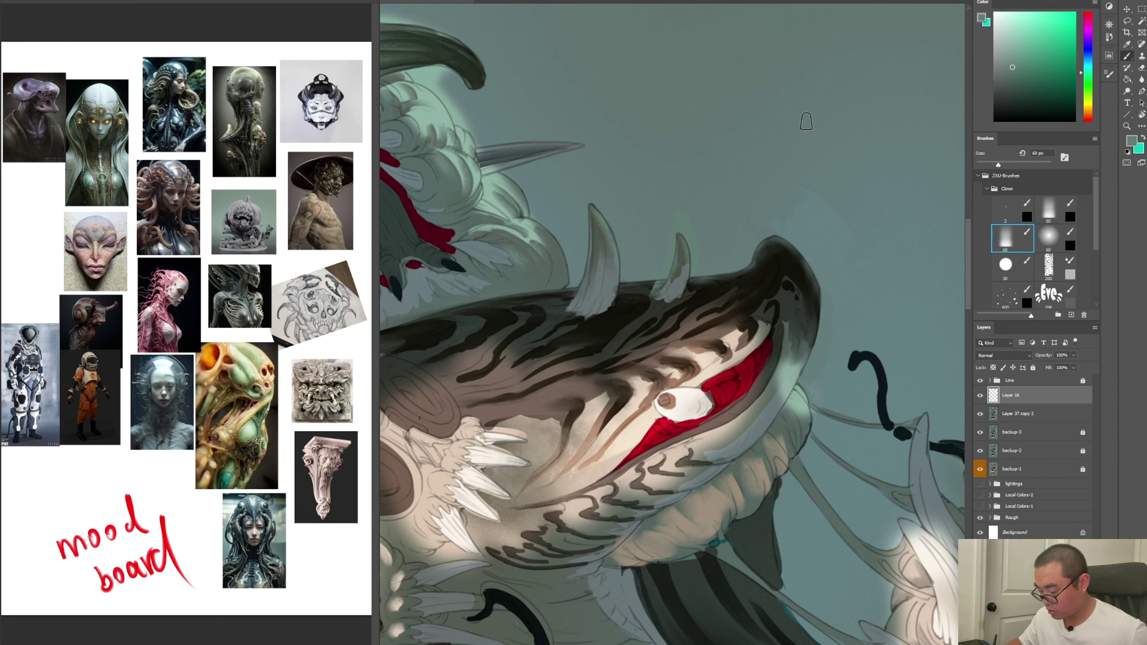
key(z)
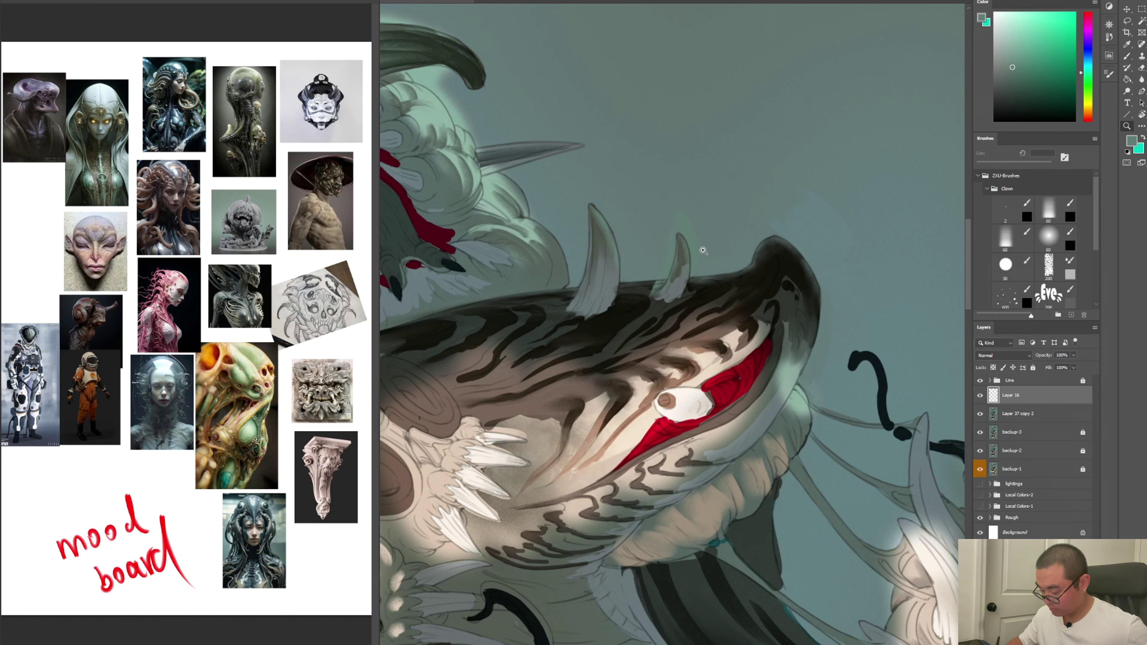
click(700, 247)
Repaint grainy green along the large horn's base and left edge, erase stray speckles, and merge Layer 16 down
key(ctrl+z)
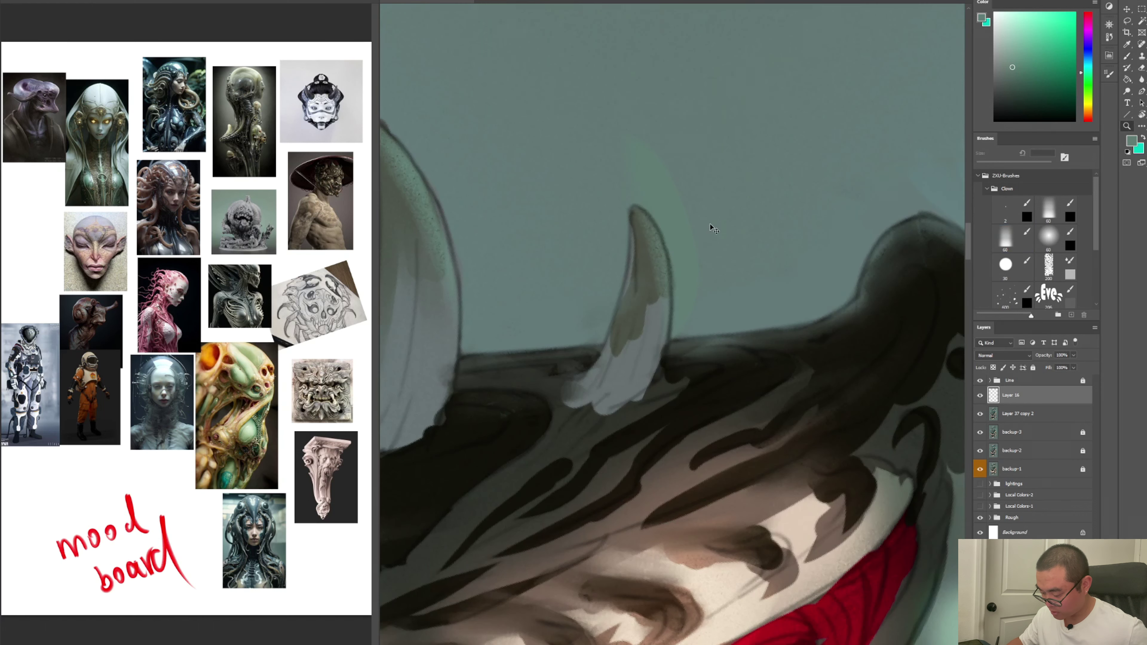
key(b)
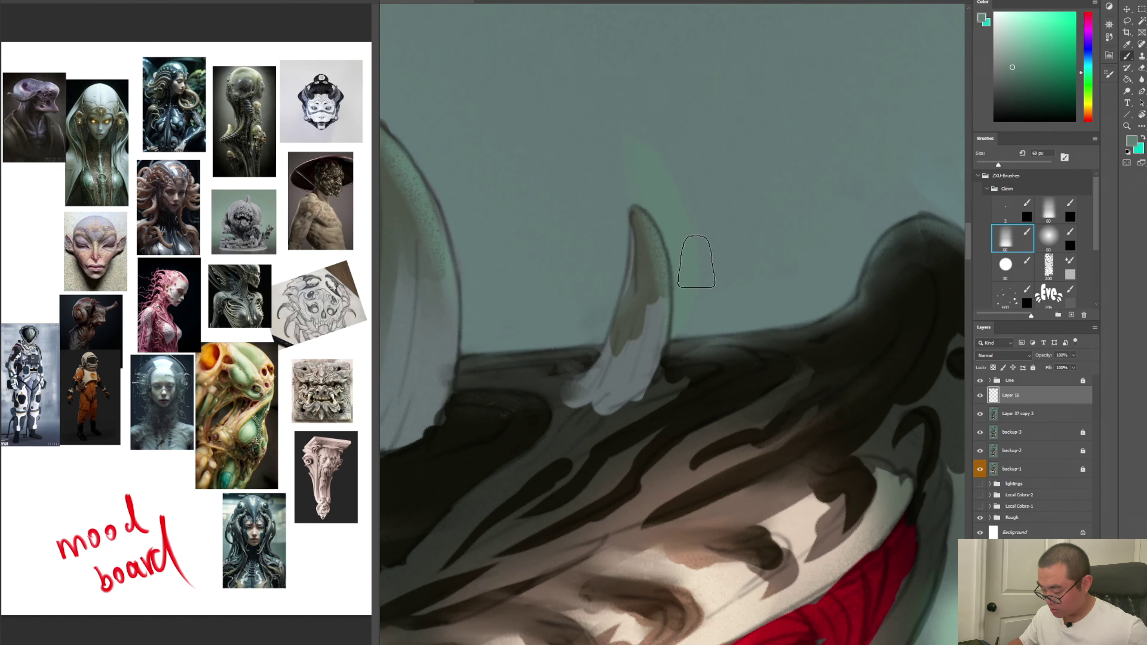
drag(589, 353, 613, 187)
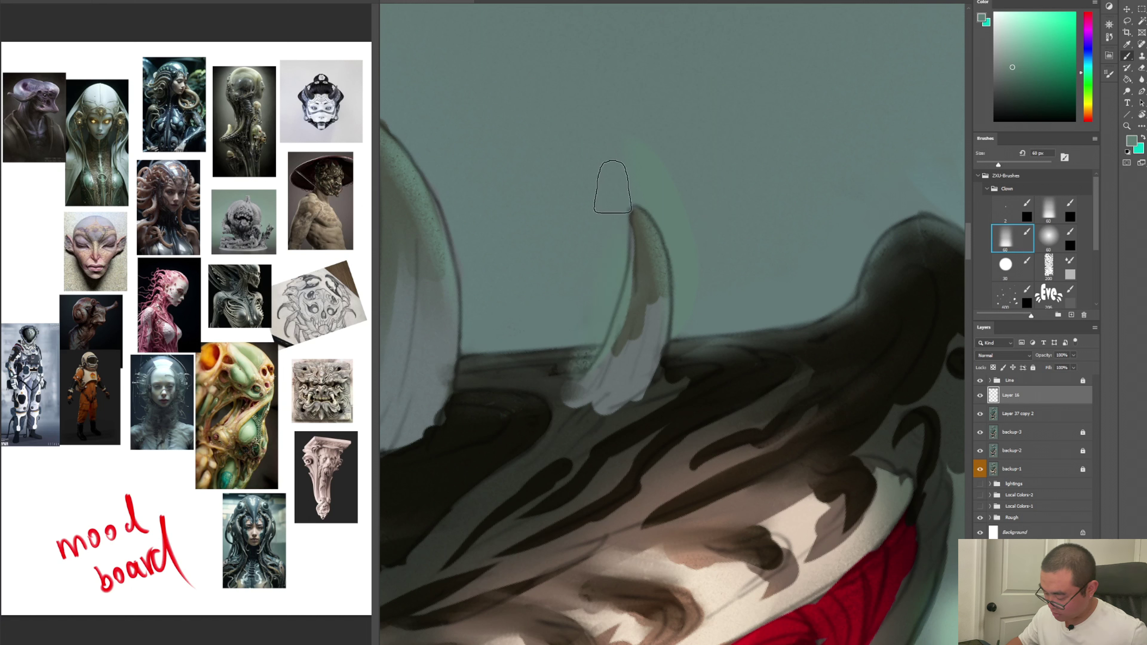
drag(600, 348, 607, 181)
drag(605, 297, 617, 171)
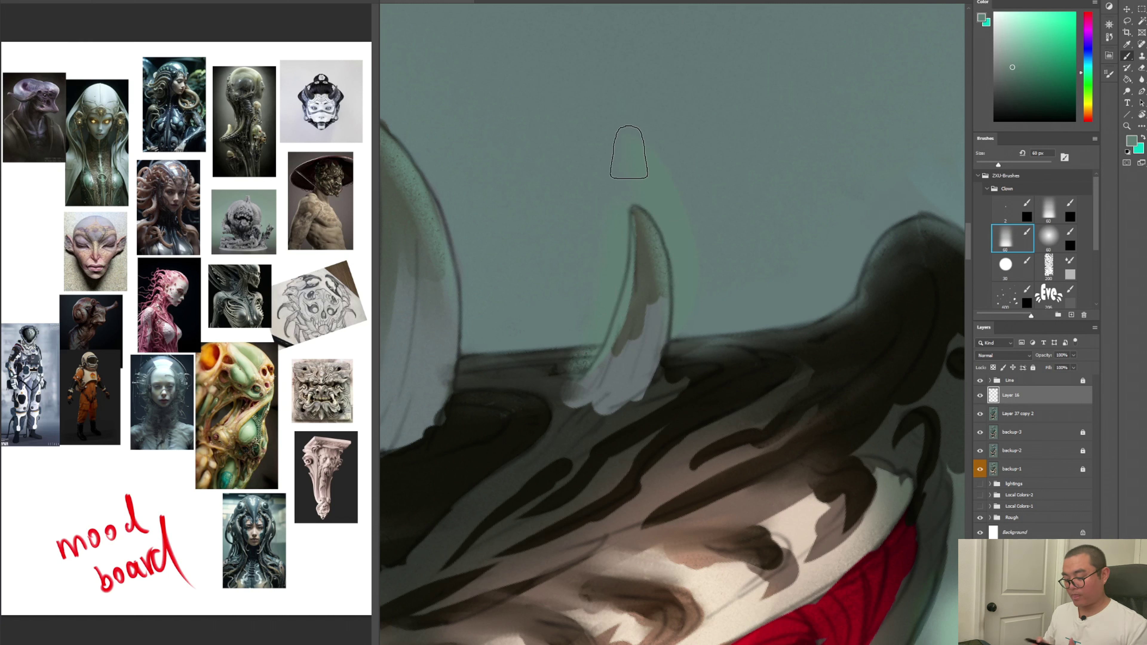
key(e)
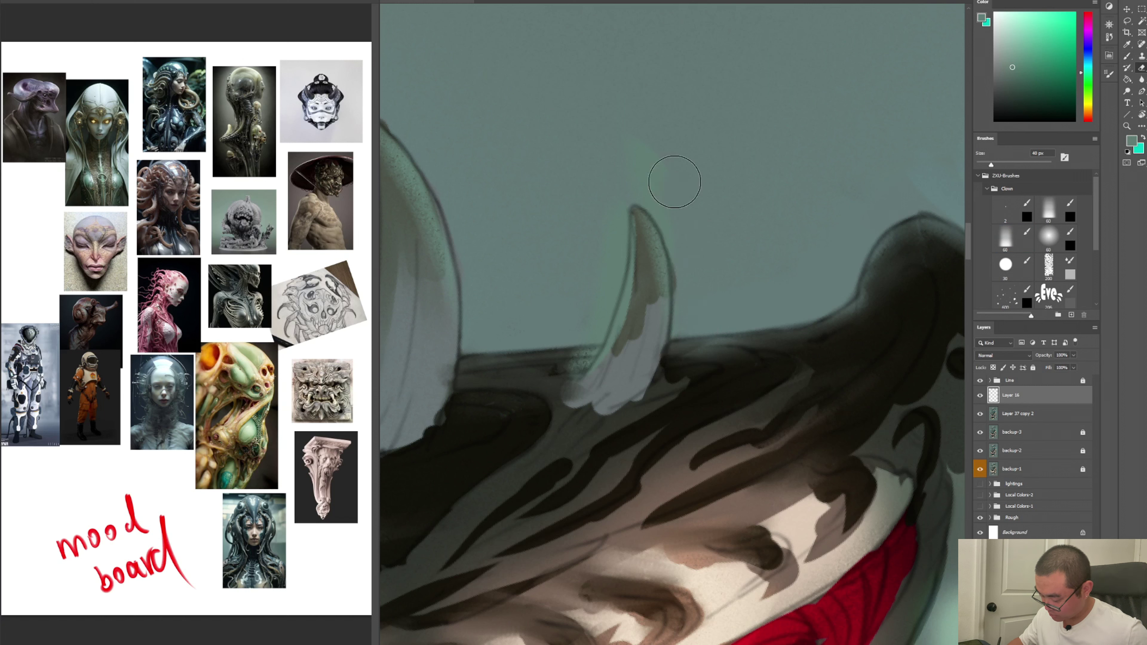
mouse_move(558, 320)
mouse_down()
mouse_move(563, 358)
mouse_move(580, 357)
mouse_up()
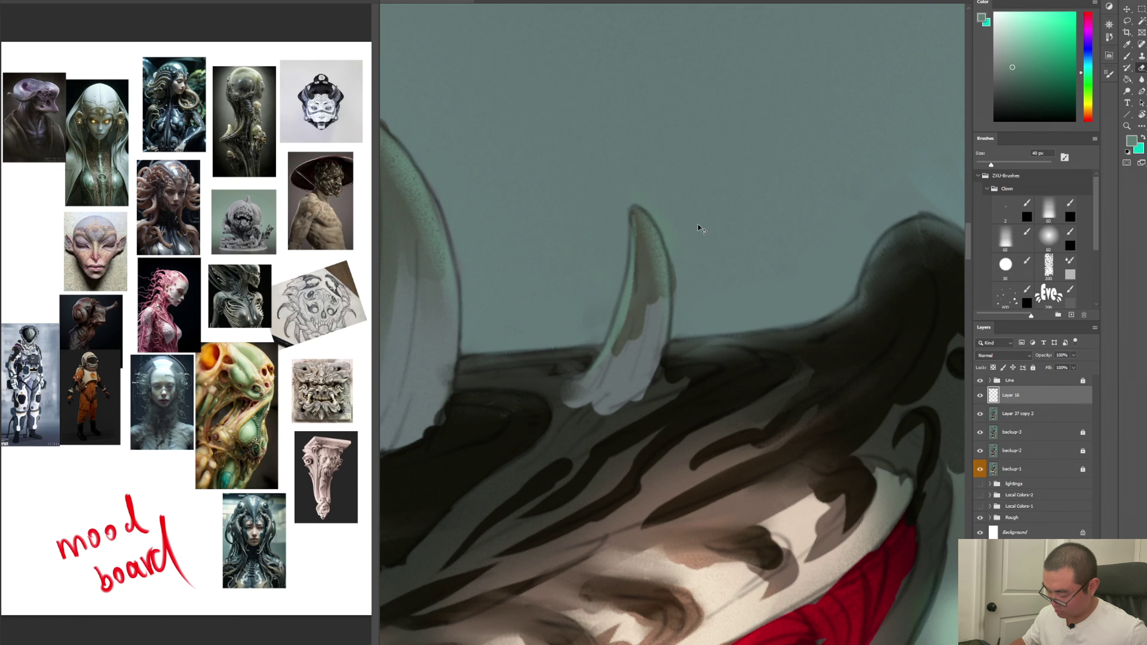
key(ctrl+e)
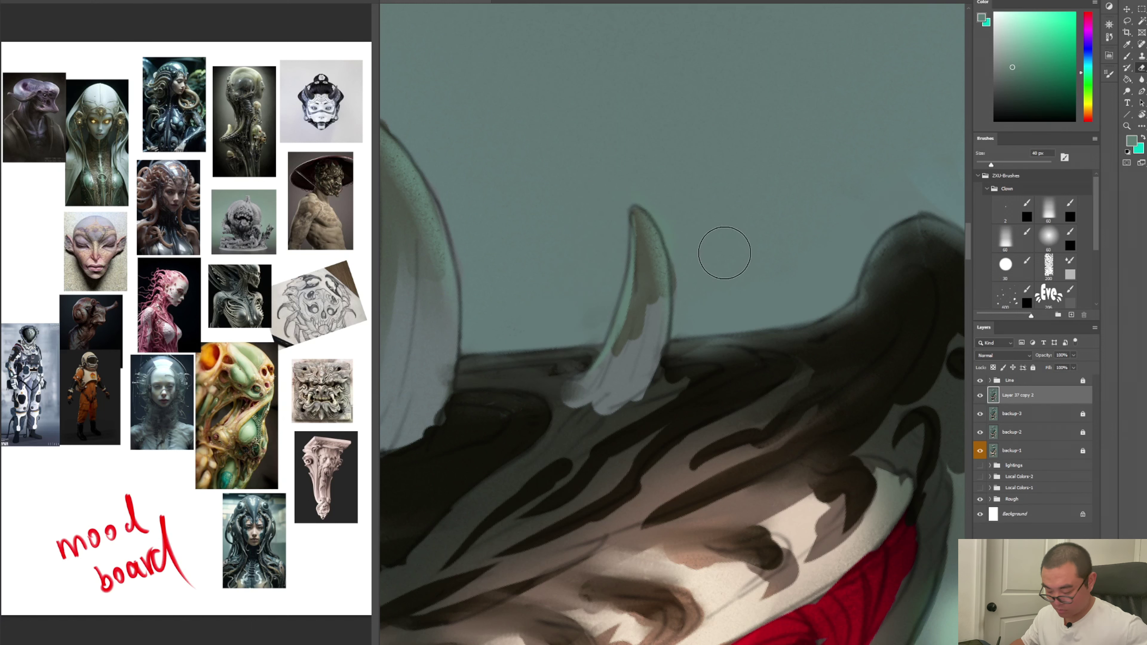
Zoom out and paint light, dark and green-grey strokes down the large horn's left edge
key(z)
alt+click(728, 246)
key(b)
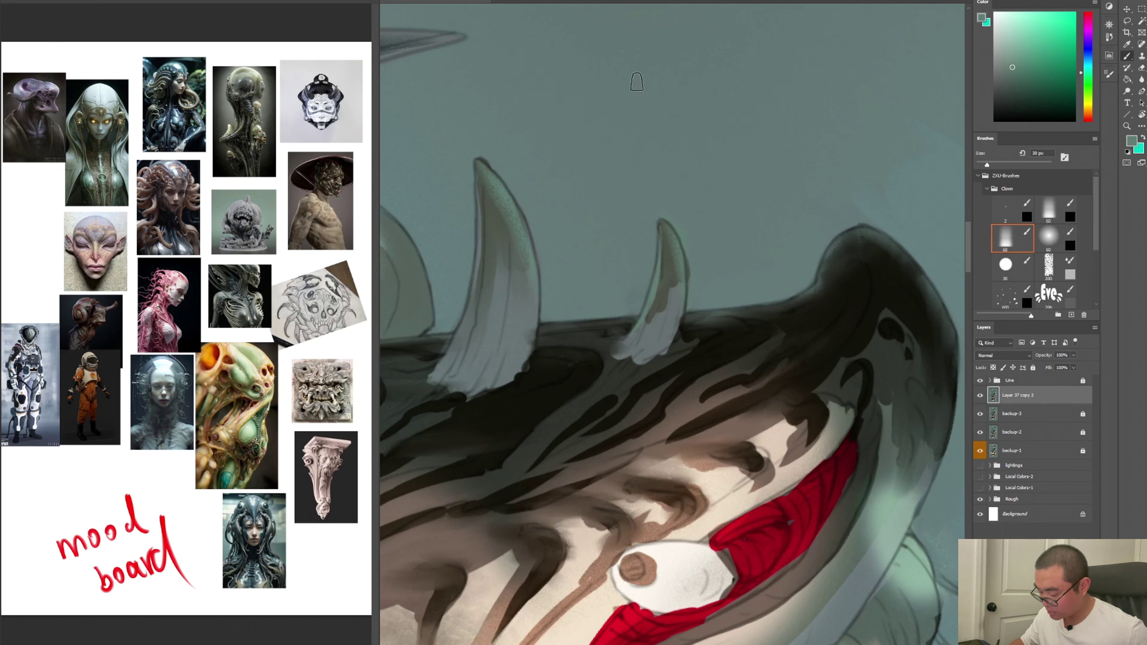
alt+click(699, 226)
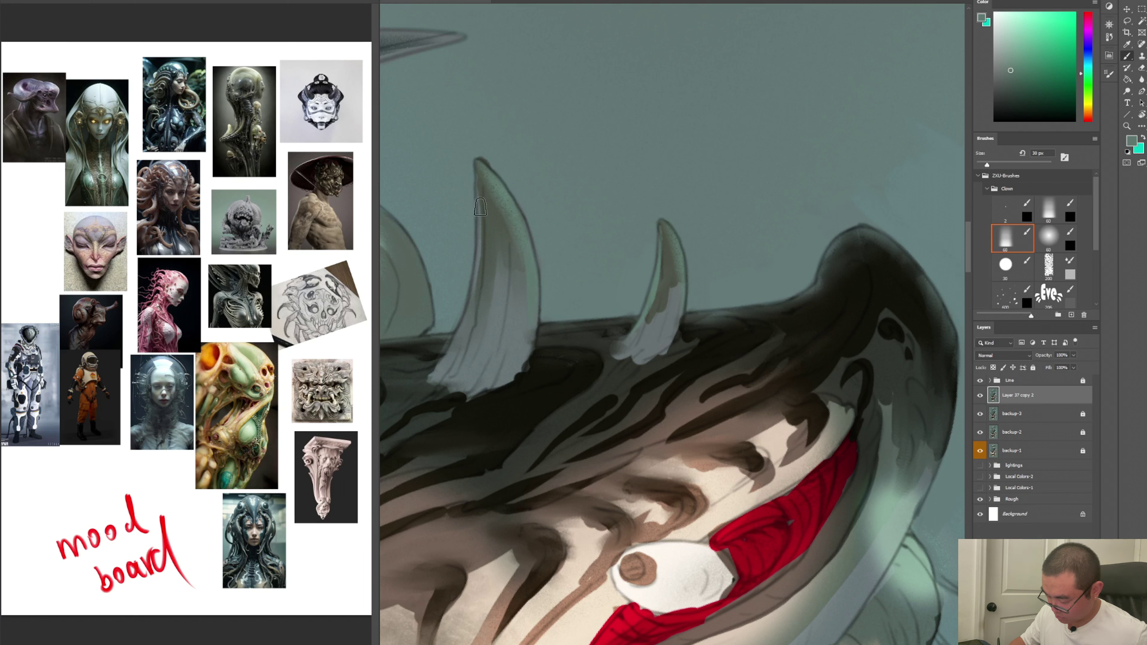
drag(479, 160, 476, 287)
drag(477, 165, 469, 317)
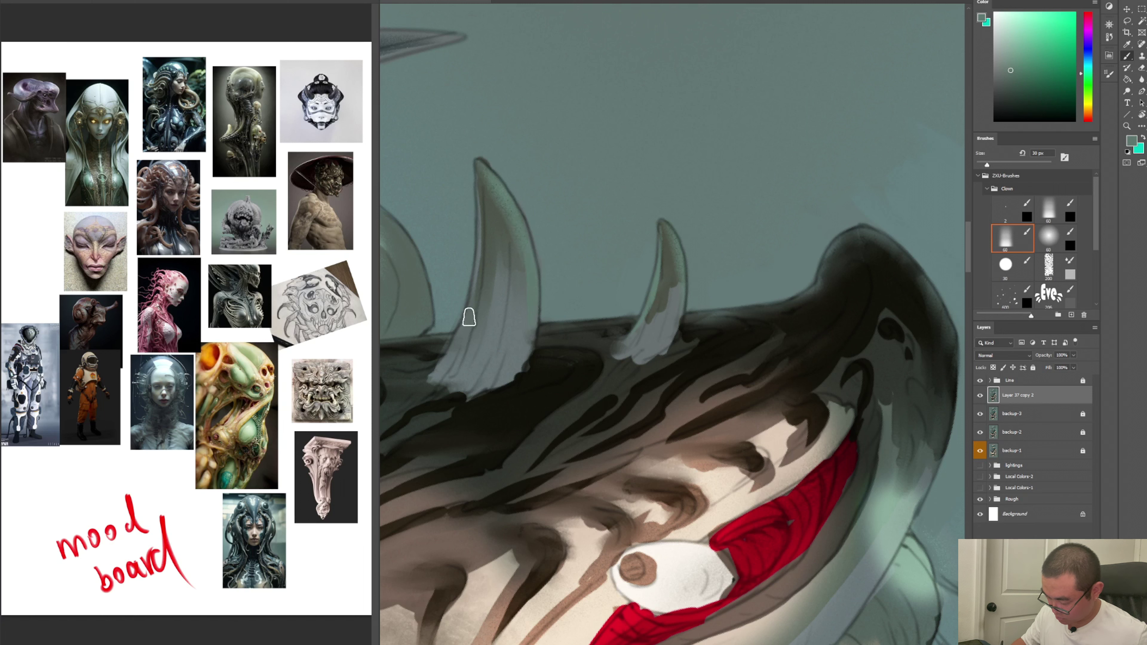
drag(482, 181, 470, 307)
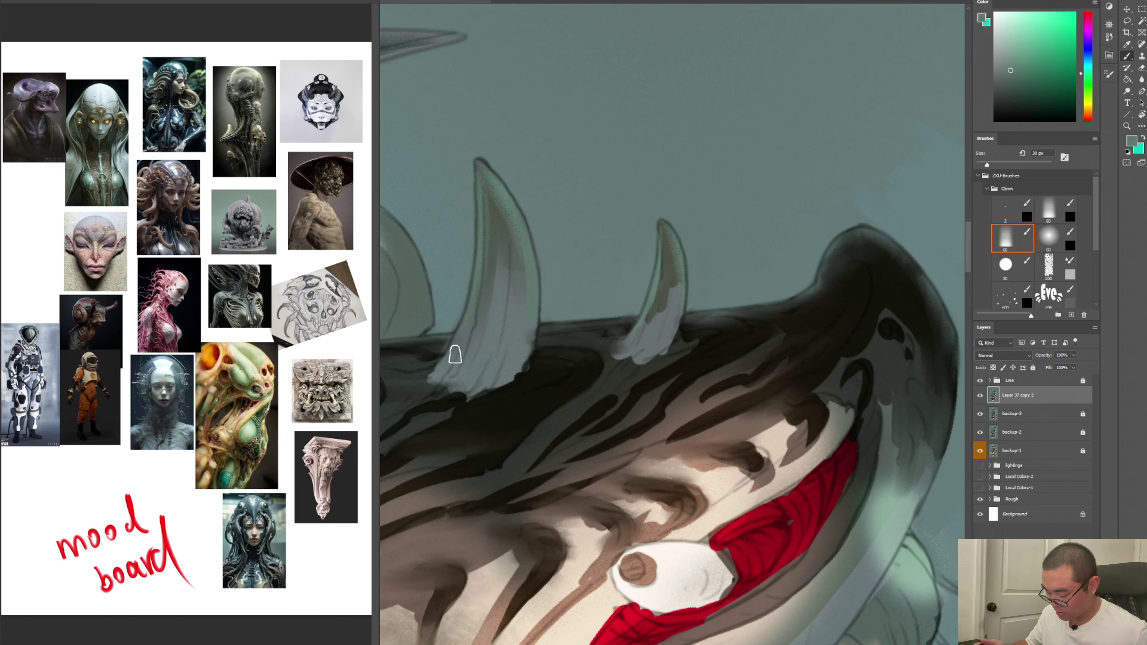
Redo the large horn's left-edge stroke until it runs cleanly from base past the tip
key(ctrl+z)
mouse_move(452, 353)
mouse_down()
mouse_move(468, 299)
mouse_move(474, 168)
mouse_up()
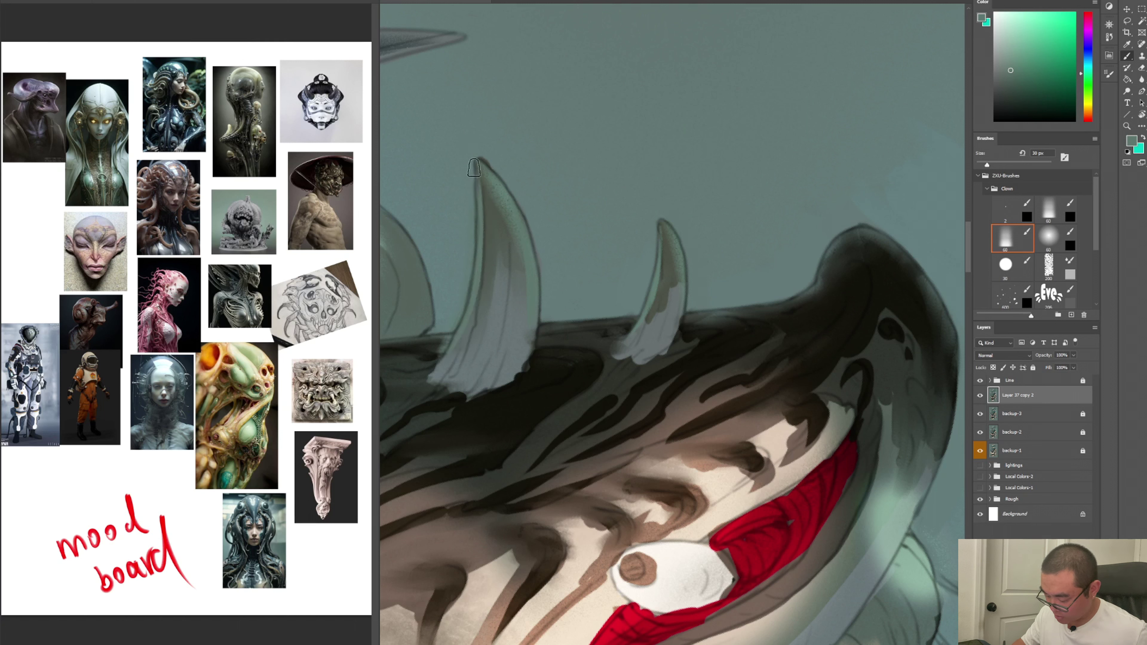
key(ctrl+shift+z)
key(ctrl+z)
mouse_move(453, 333)
mouse_down()
mouse_move(479, 227)
mouse_move(478, 136)
mouse_up()
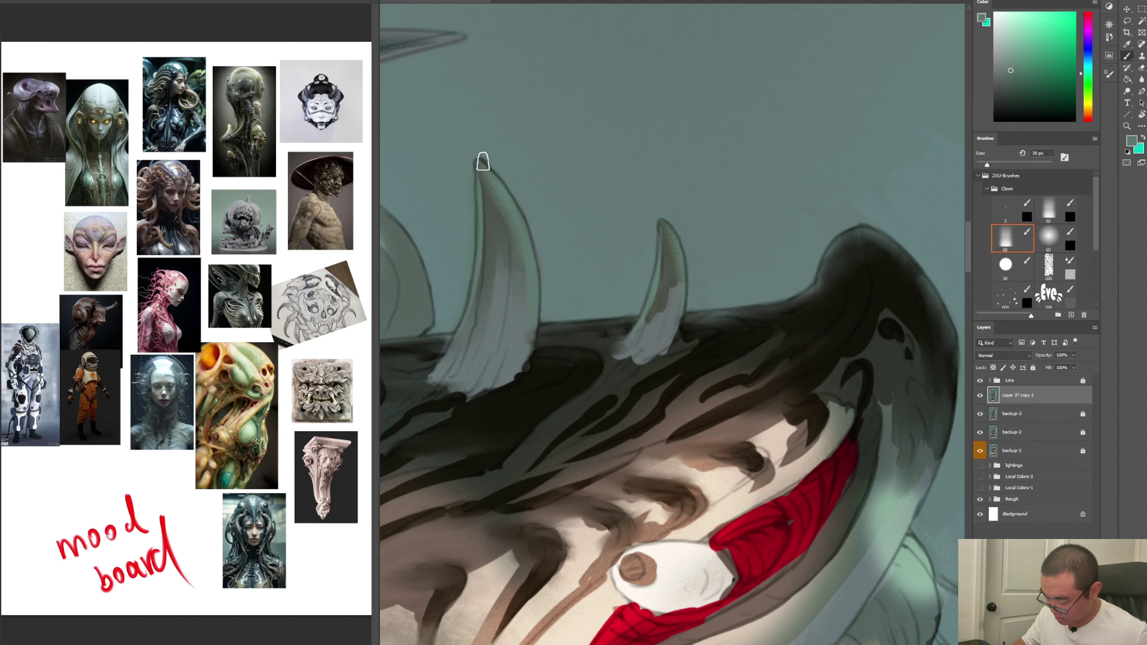
key(ctrl+z)
drag(462, 321, 483, 143)
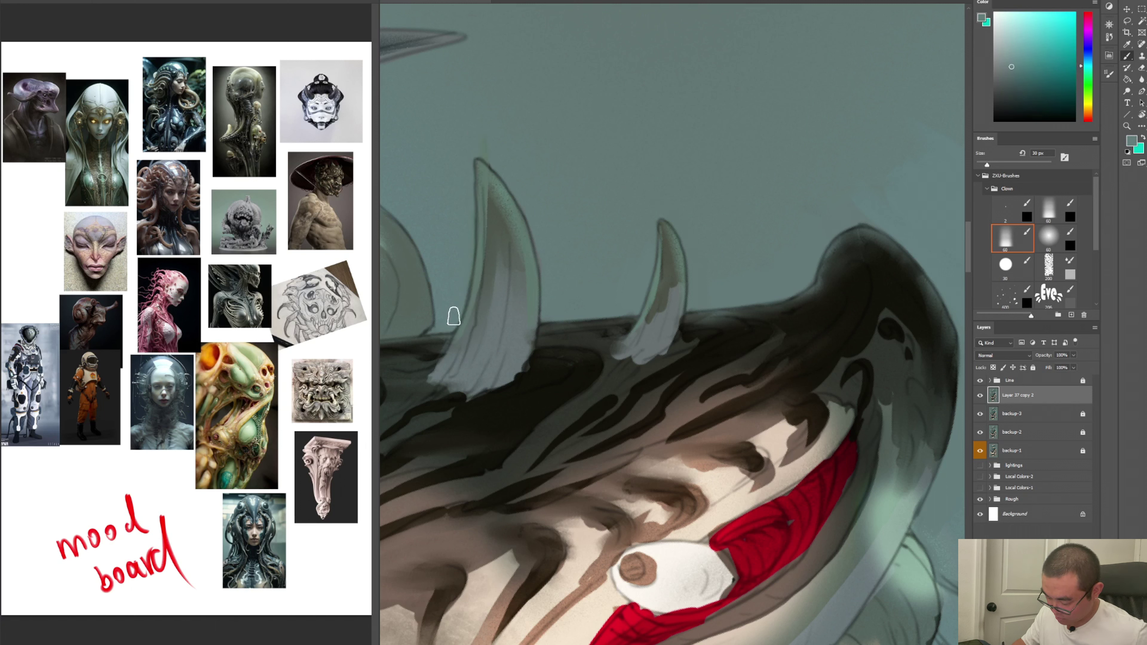
Soften the large horn's base into the dark jaw with the Mixer Brush
key(shift+b)
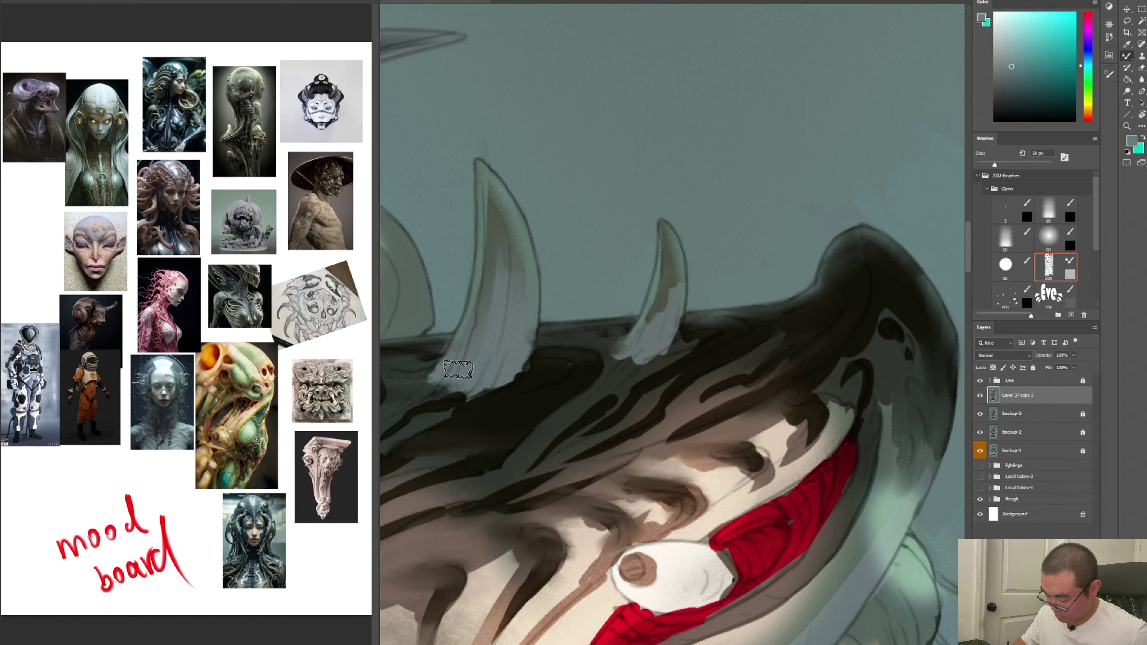
drag(458, 371, 404, 403)
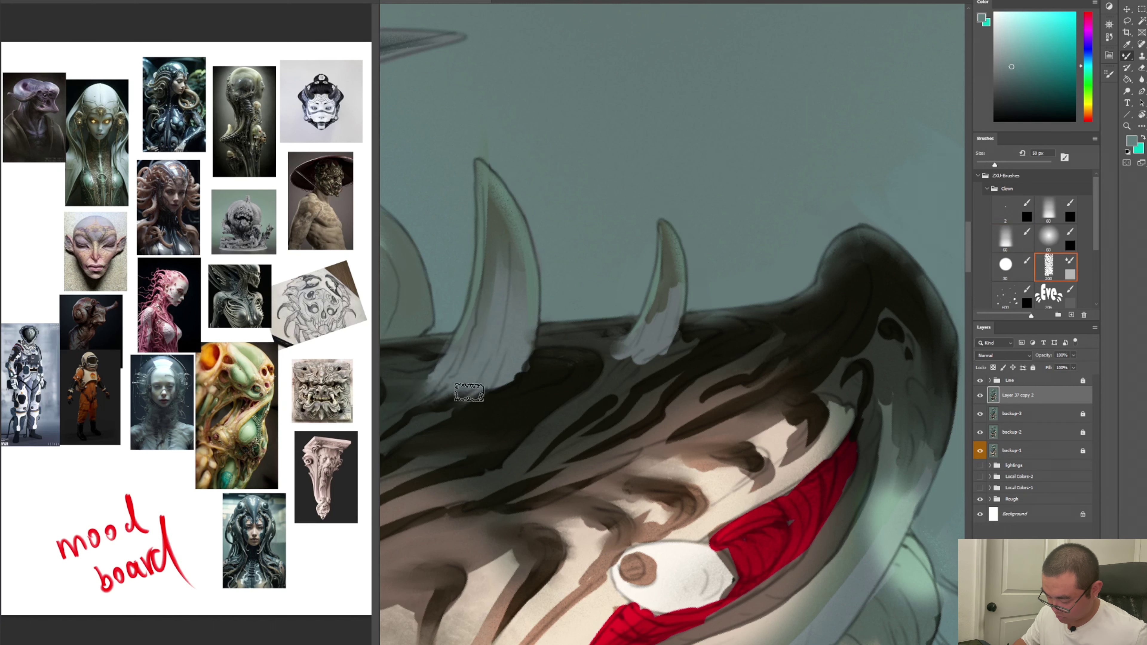
drag(524, 313, 706, 198)
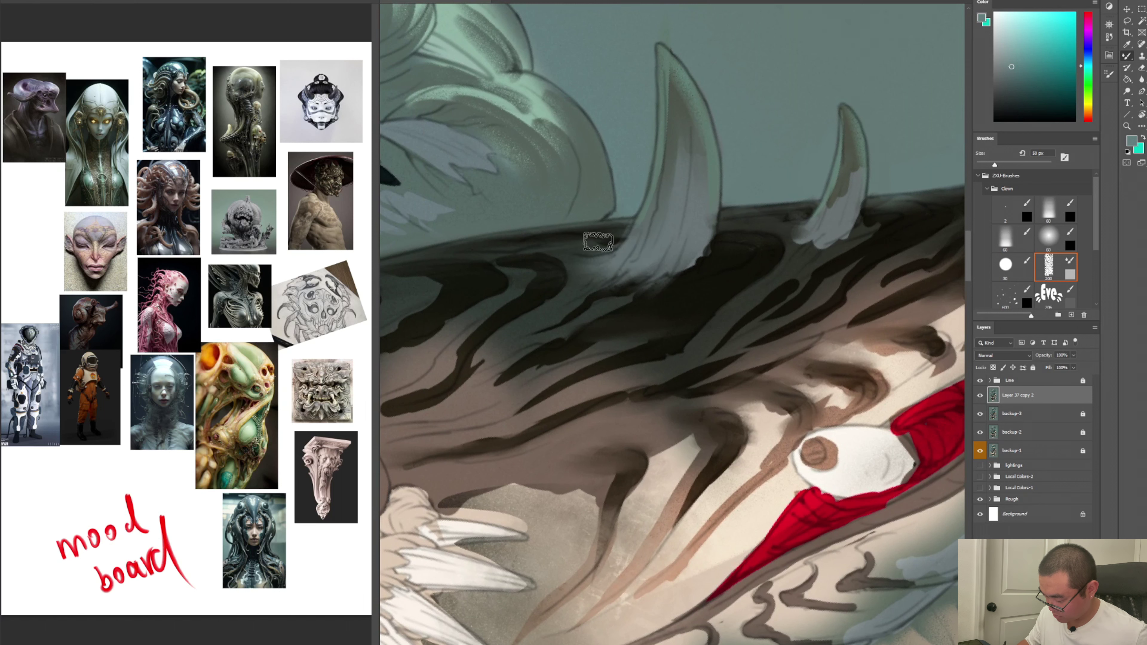
Darken the large horn's lower-left edge with near-black and add light grey strokes there
key(b)
alt+click(608, 239)
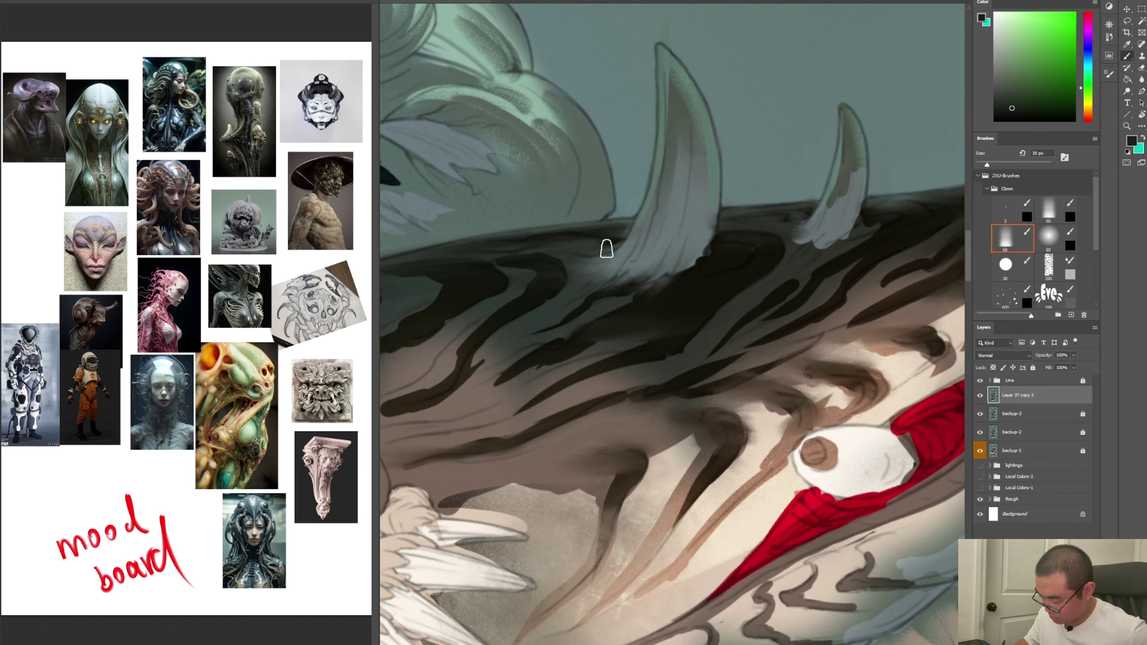
drag(607, 250, 628, 225)
drag(828, 213, 787, 231)
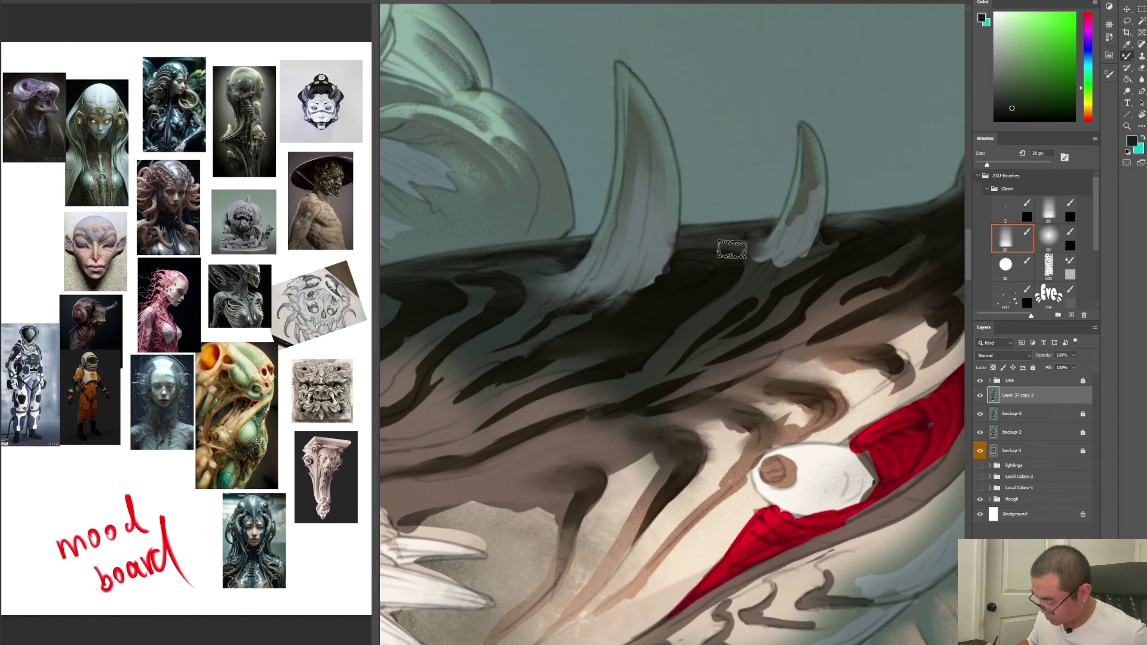
key(period)
key(period)
key(period)
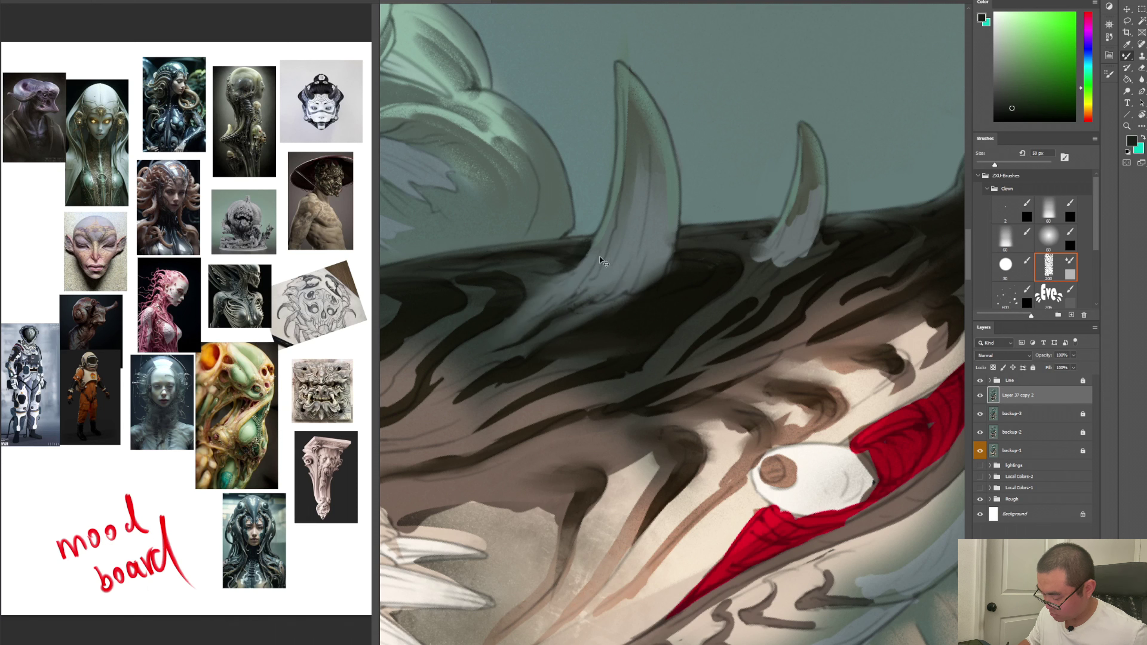
key(b)
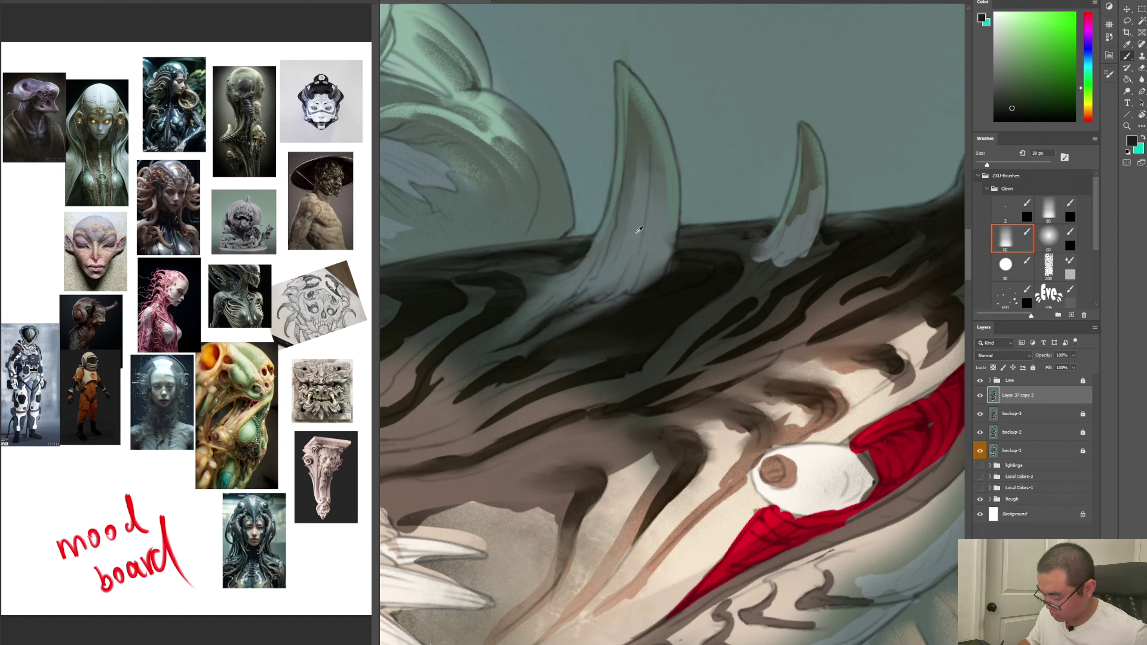
alt+click(639, 216)
mouse_move(597, 261)
mouse_down()
mouse_move(565, 284)
mouse_move(611, 231)
mouse_move(587, 254)
mouse_up()
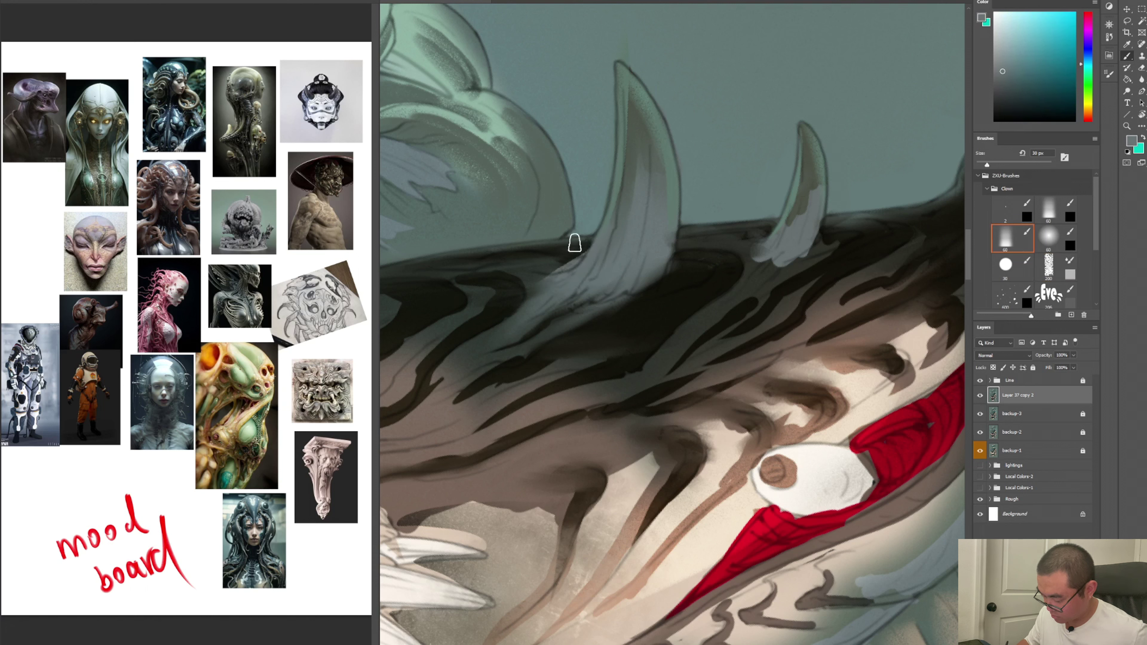
Blend the lower horn edge into the dark area and add a faint dark-green stroke below it
key(period)
key(period)
key(period)
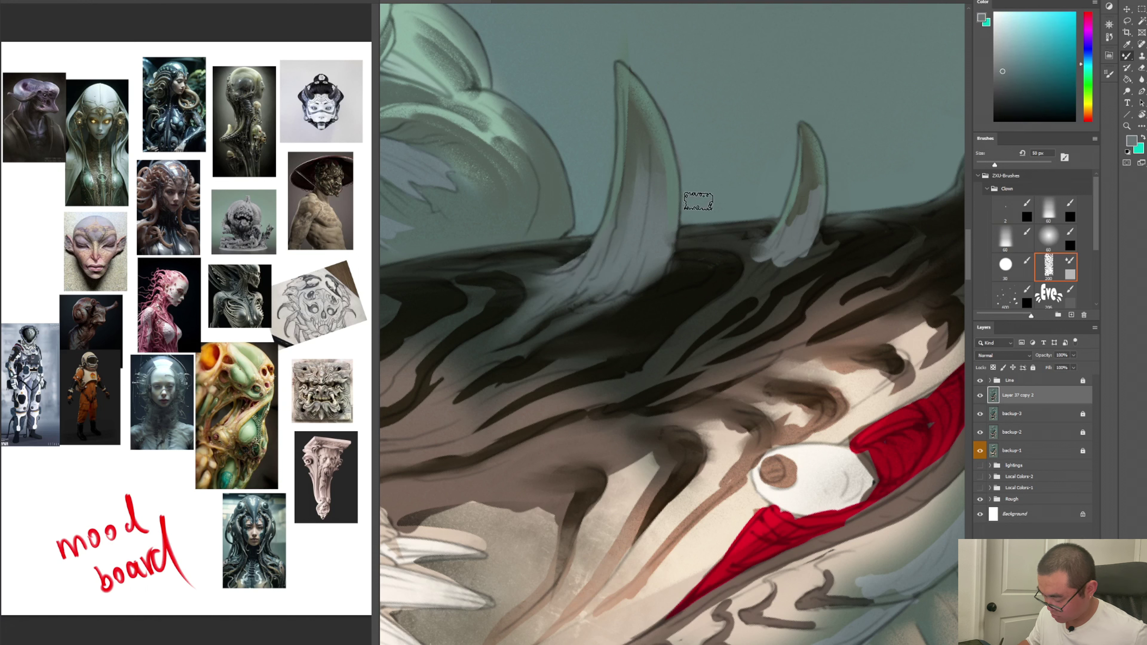
key(comma)
key(comma)
key(comma)
alt+click(693, 274)
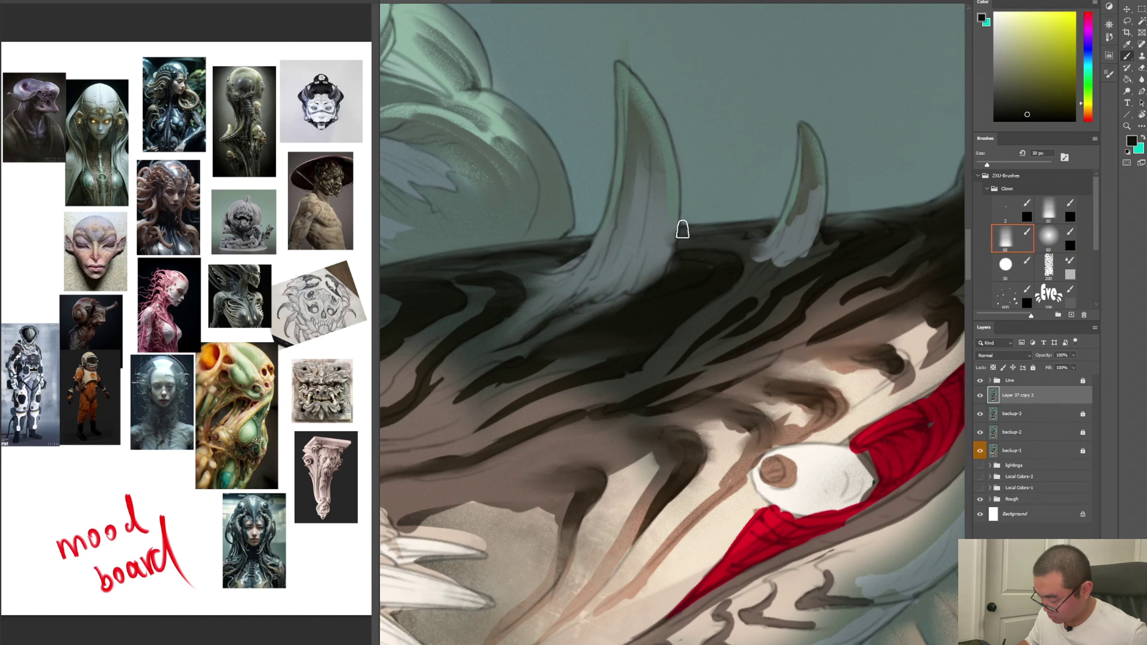
alt+click(664, 269)
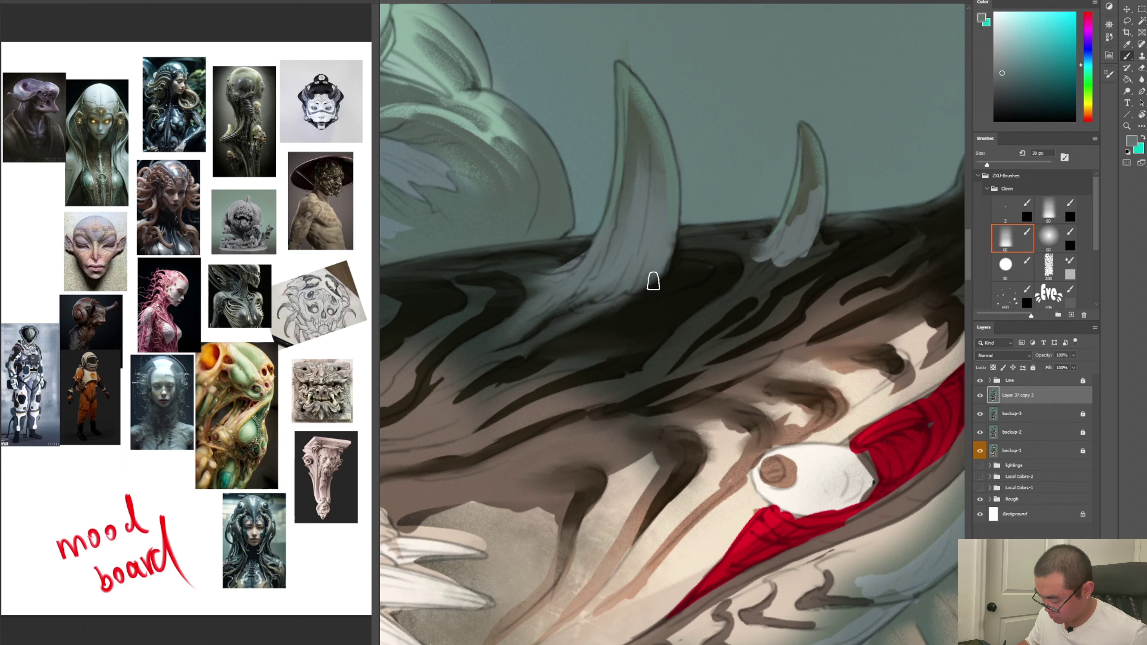
key(shift+b)
mouse_move(649, 282)
mouse_down()
mouse_move(589, 346)
mouse_move(601, 343)
mouse_up()
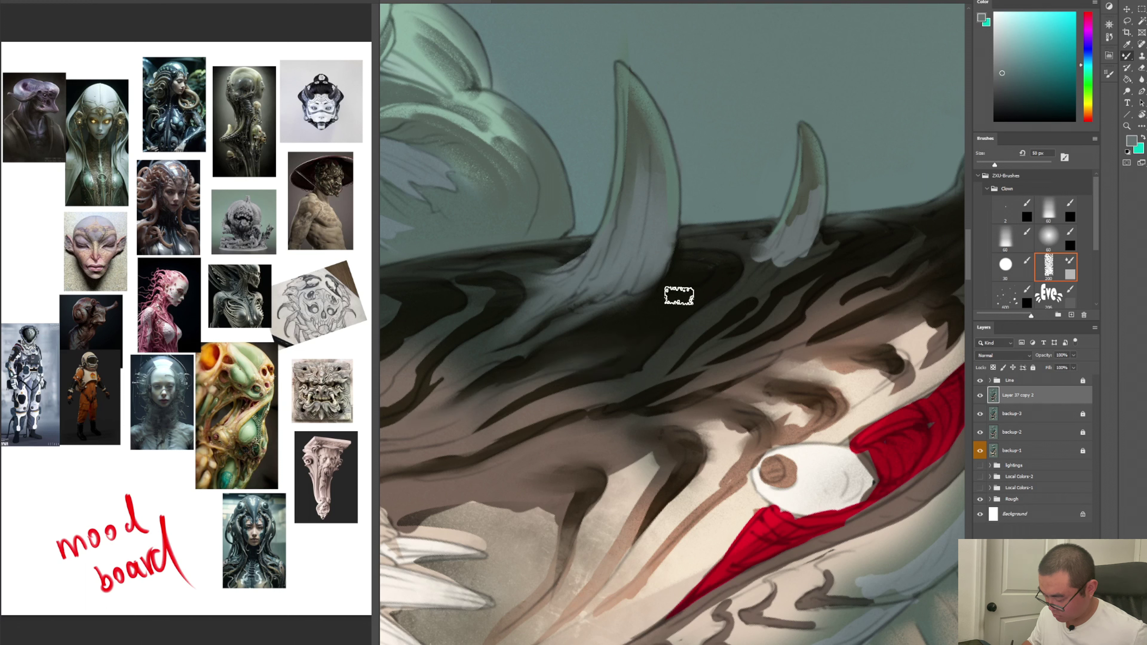
key(b)
alt+click(749, 273)
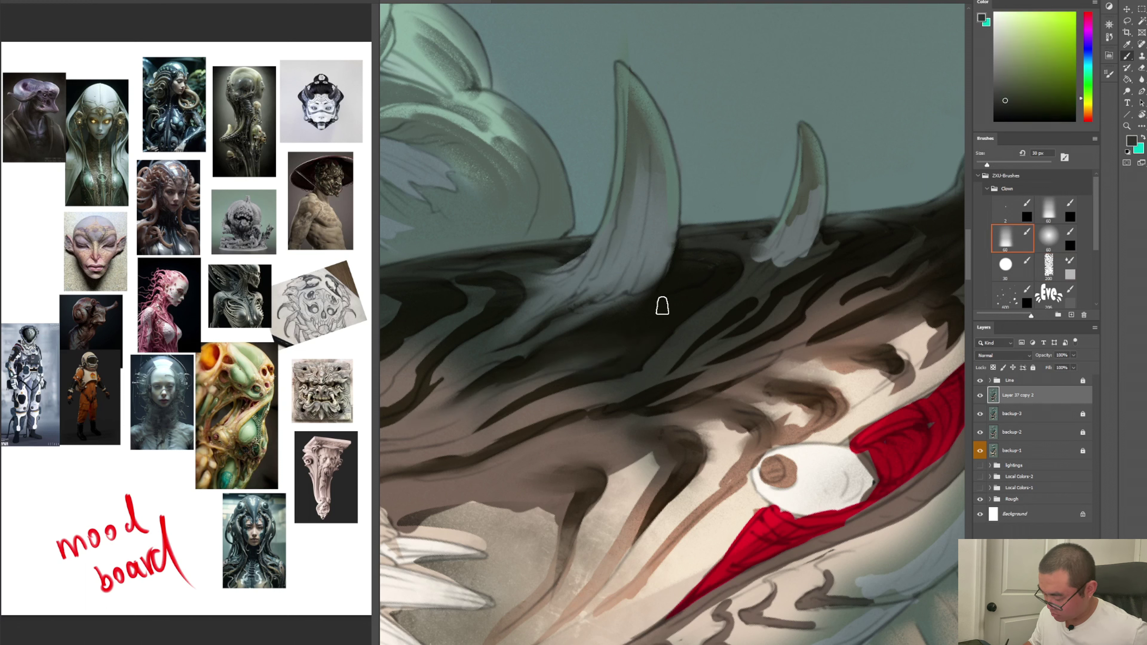
drag(650, 330, 678, 294)
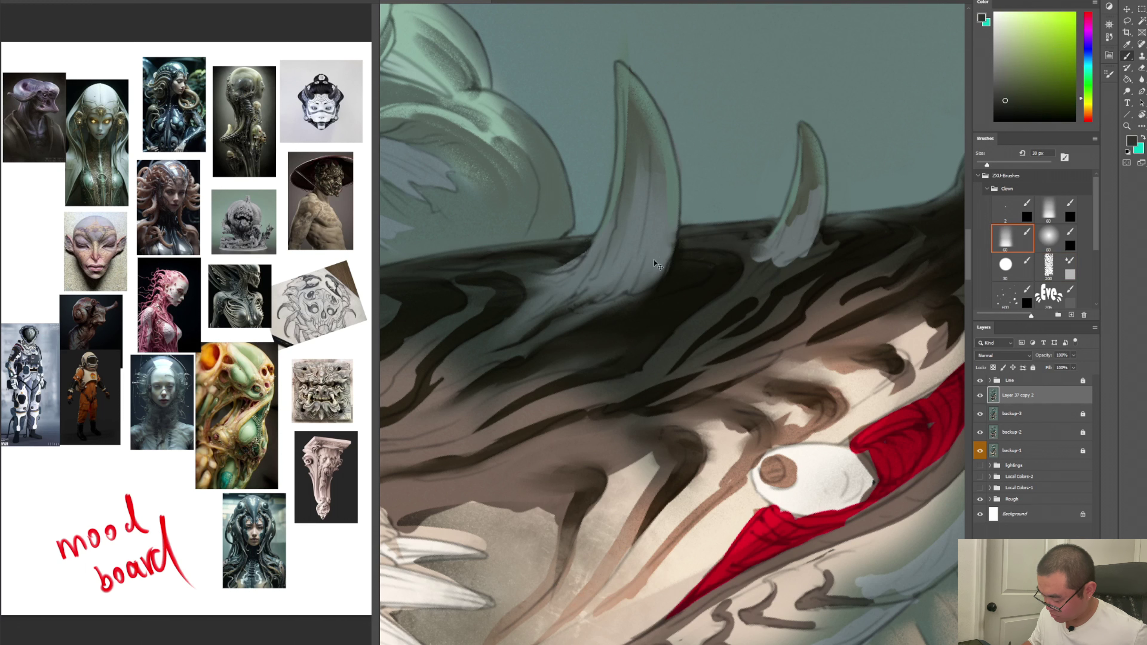
Soften the small horn's base on a new Layer 16, then merge it into Layer 37 copy 2
key(ctrl+shift+n)
key(Return)
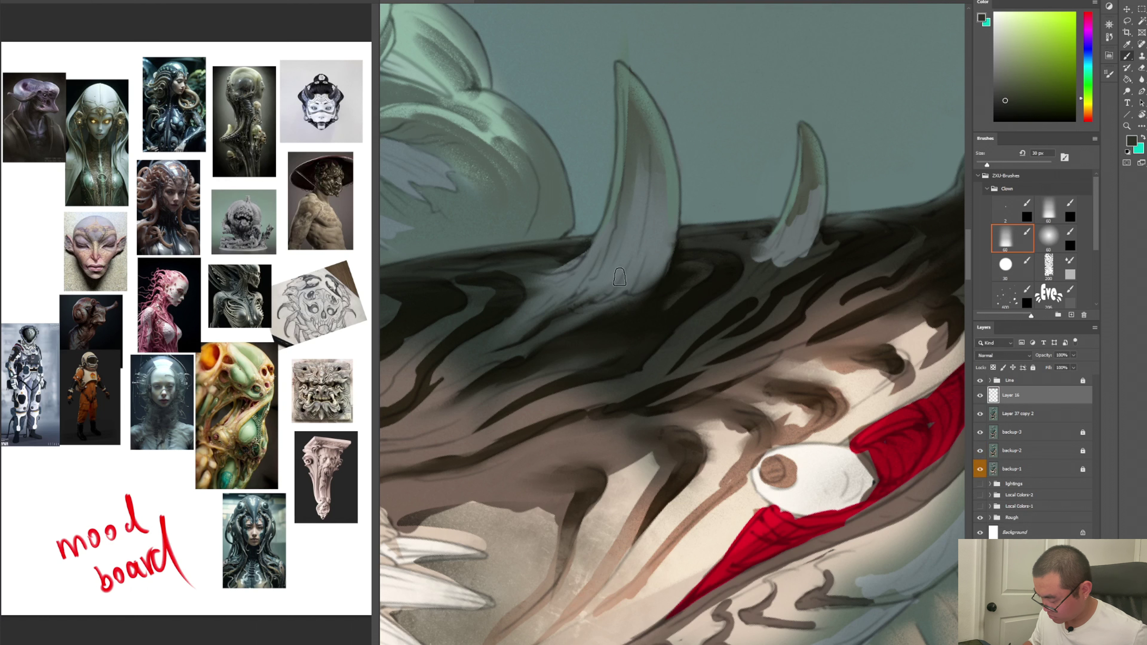
key(shift+b)
drag(779, 262, 749, 290)
key(ctrl+e)
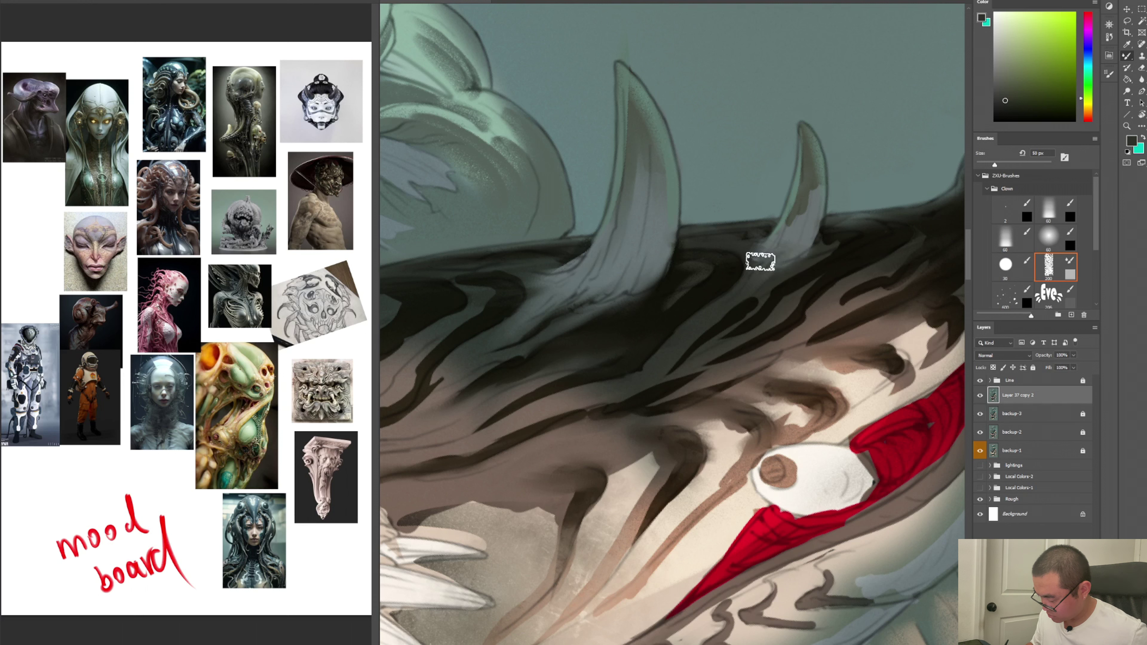
Undo the brown stroke on the small horn and blend the dark stripes beneath it
key(comma)
key(comma)
key(comma)
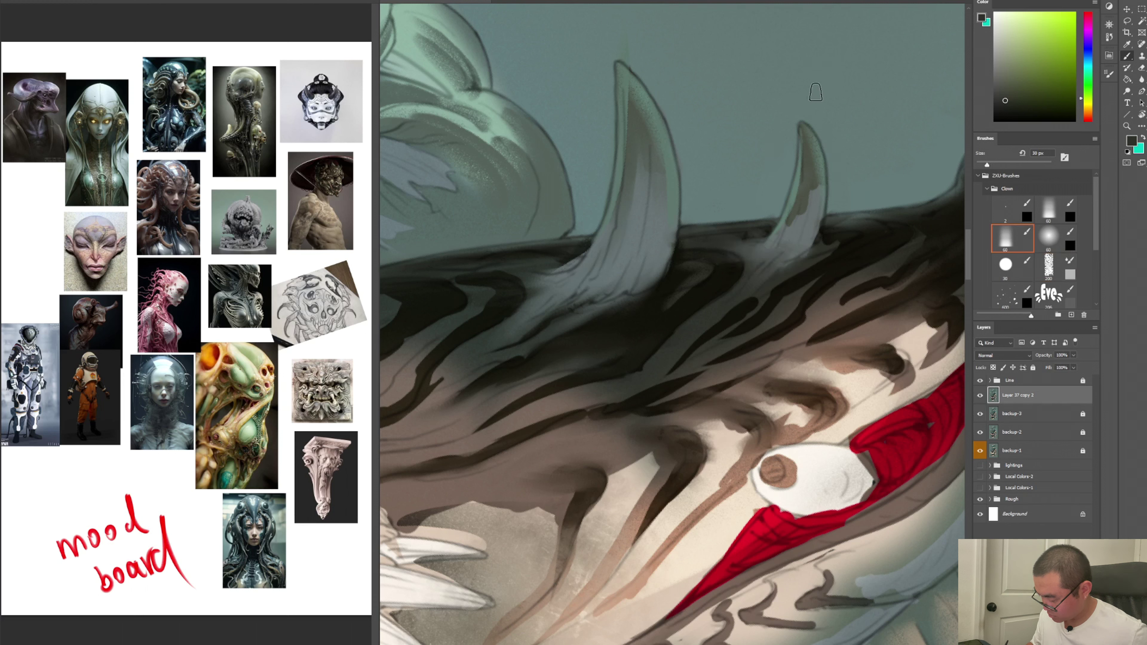
alt+click(850, 226)
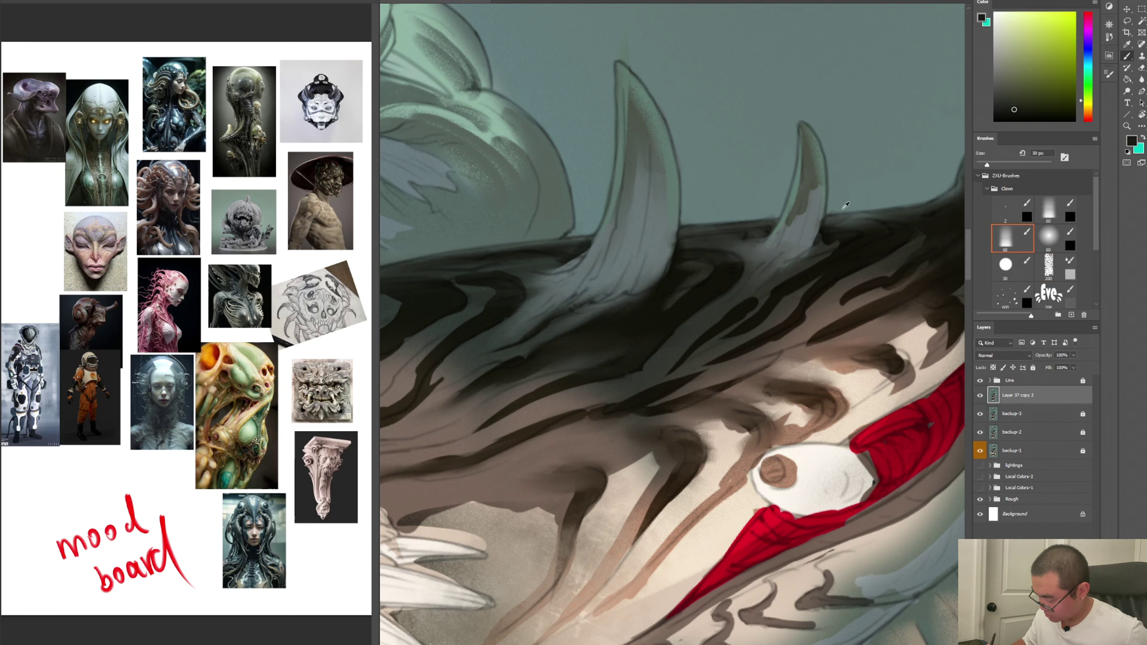
alt+click(808, 168)
key(ctrl+z)
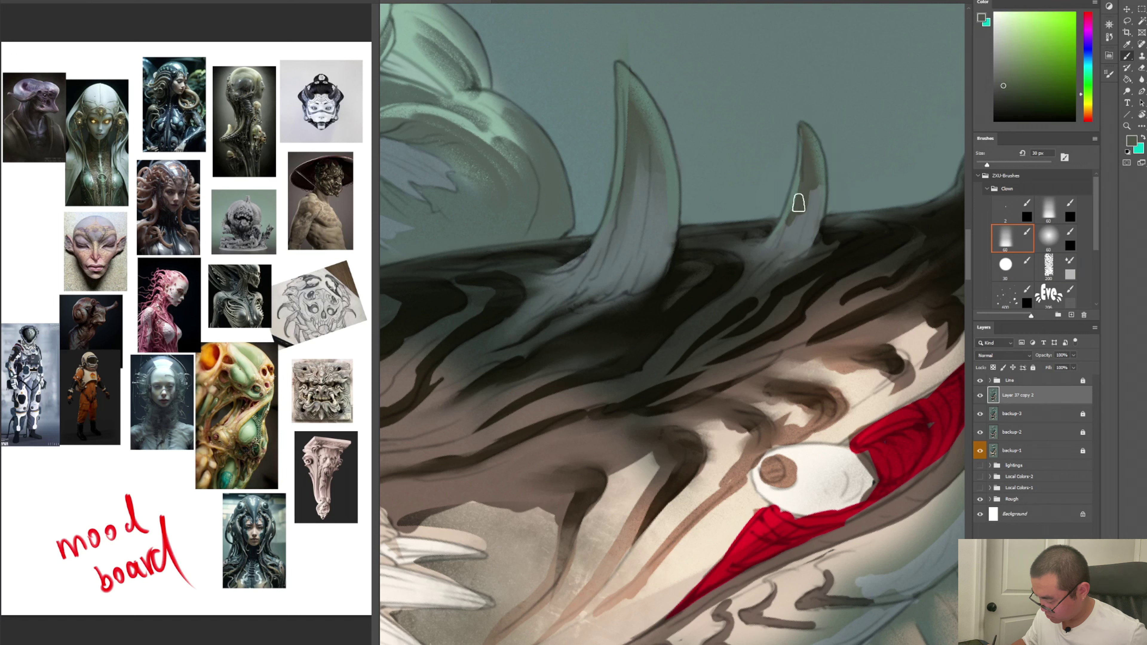
key(shift+b)
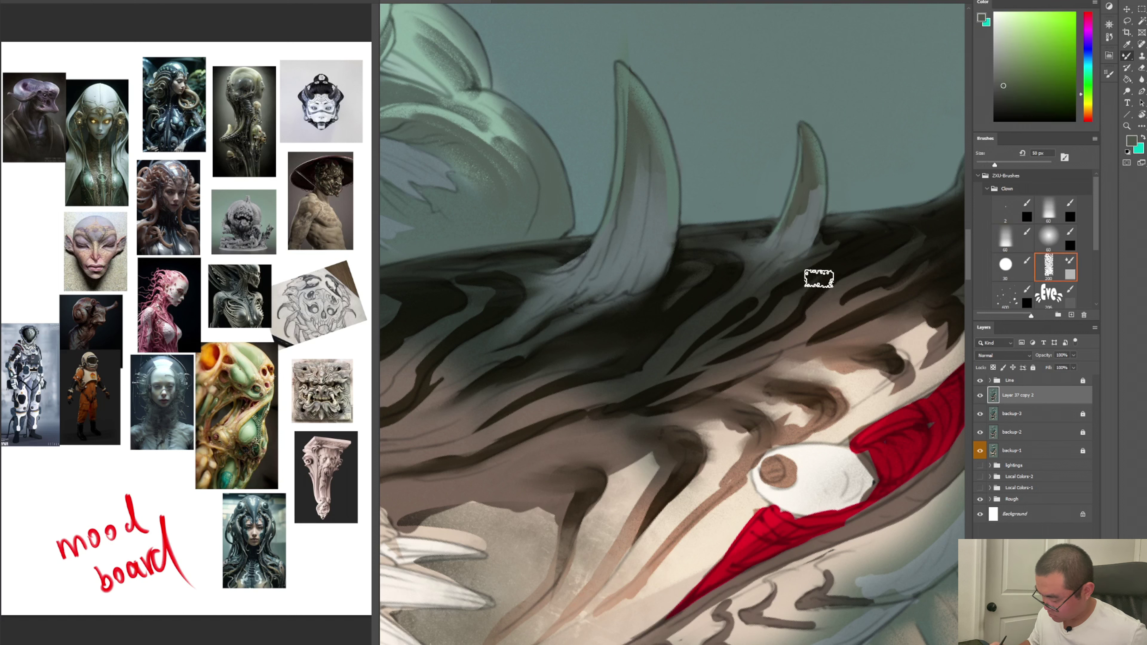
drag(819, 279, 729, 345)
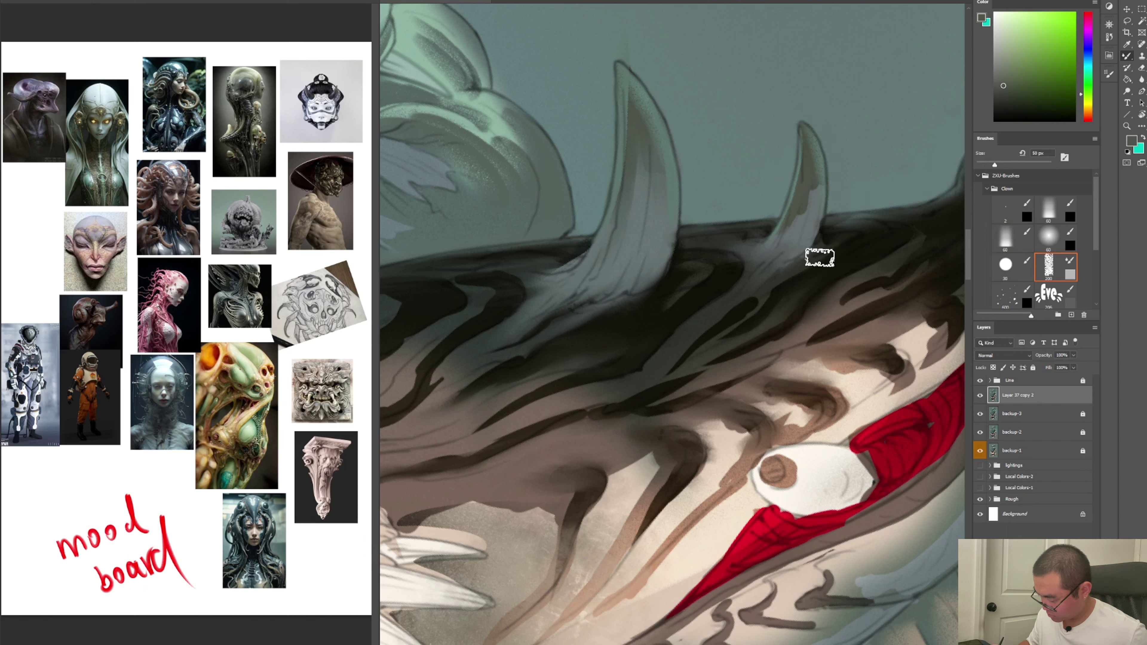
key(comma)
key(comma)
key(comma)
key(period)
key(period)
key(period)
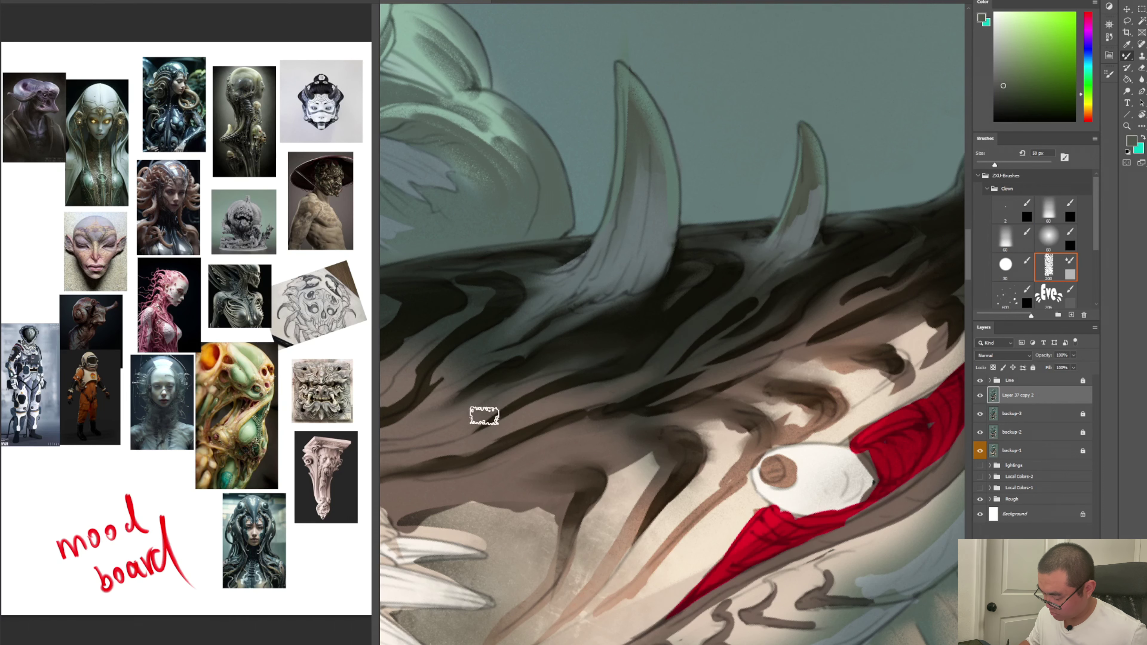
Blend the light streak into the dark stripe and repaint the forked jaw stripe darker and crisper
mouse_move(484, 416)
mouse_down()
mouse_move(579, 358)
mouse_move(713, 308)
mouse_up()
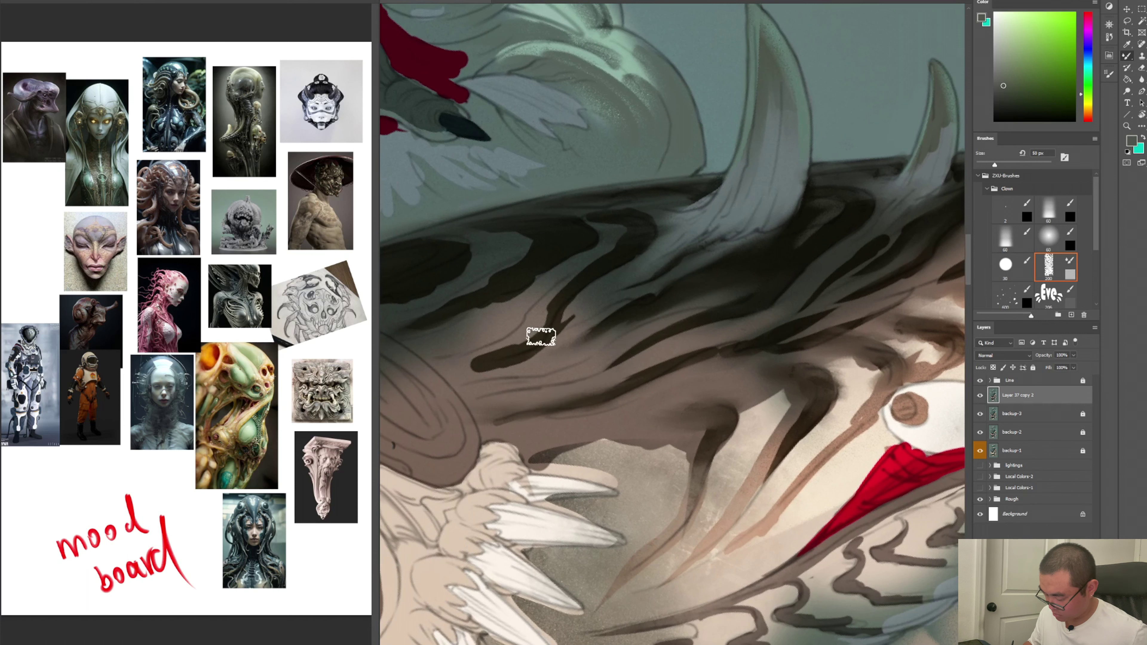
mouse_move(468, 389)
mouse_down()
mouse_move(597, 300)
mouse_move(525, 351)
mouse_move(631, 244)
mouse_move(534, 327)
mouse_up()
key(b)
mouse_move(574, 316)
mouse_down()
mouse_move(529, 349)
mouse_move(554, 308)
mouse_move(510, 347)
mouse_up()
key(b)
key(b)
alt+click(597, 269)
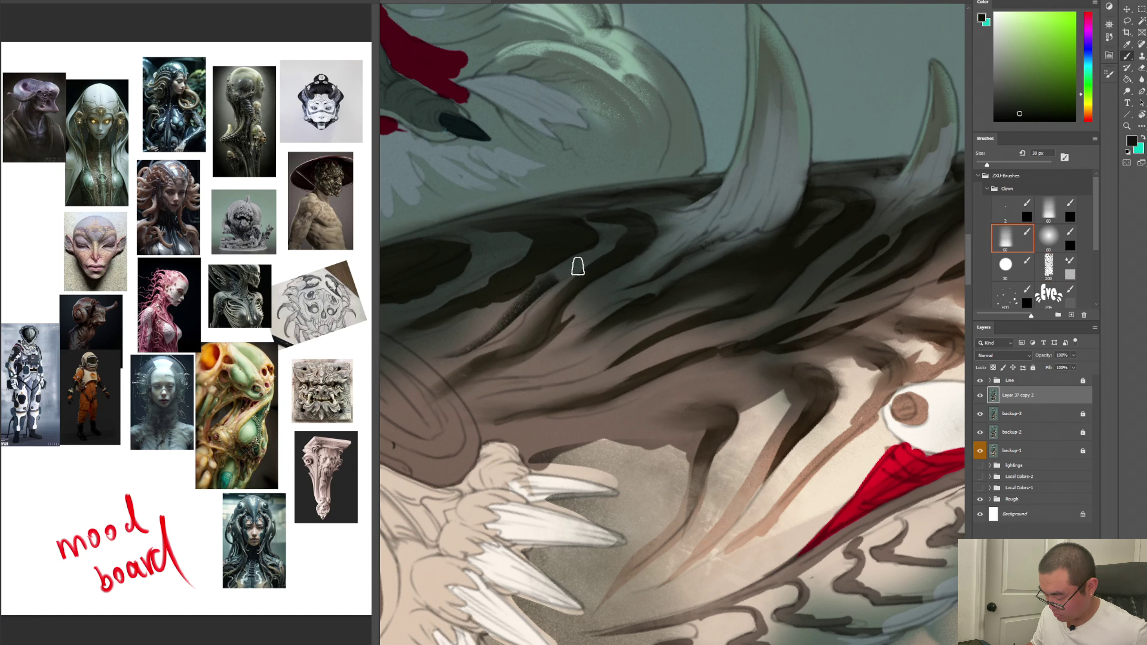
alt+click(606, 256)
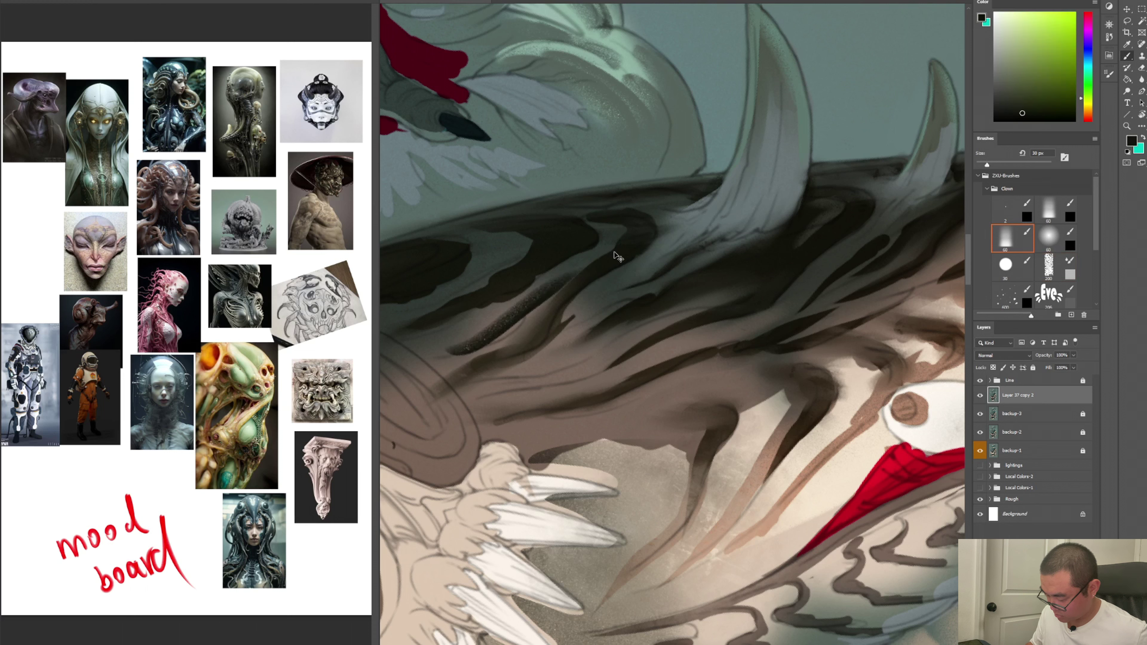
Paint a dark speckled diagonal stroke on a new layer, raise its Lightness by 4, and merge it down
key(ctrl+shift+n)
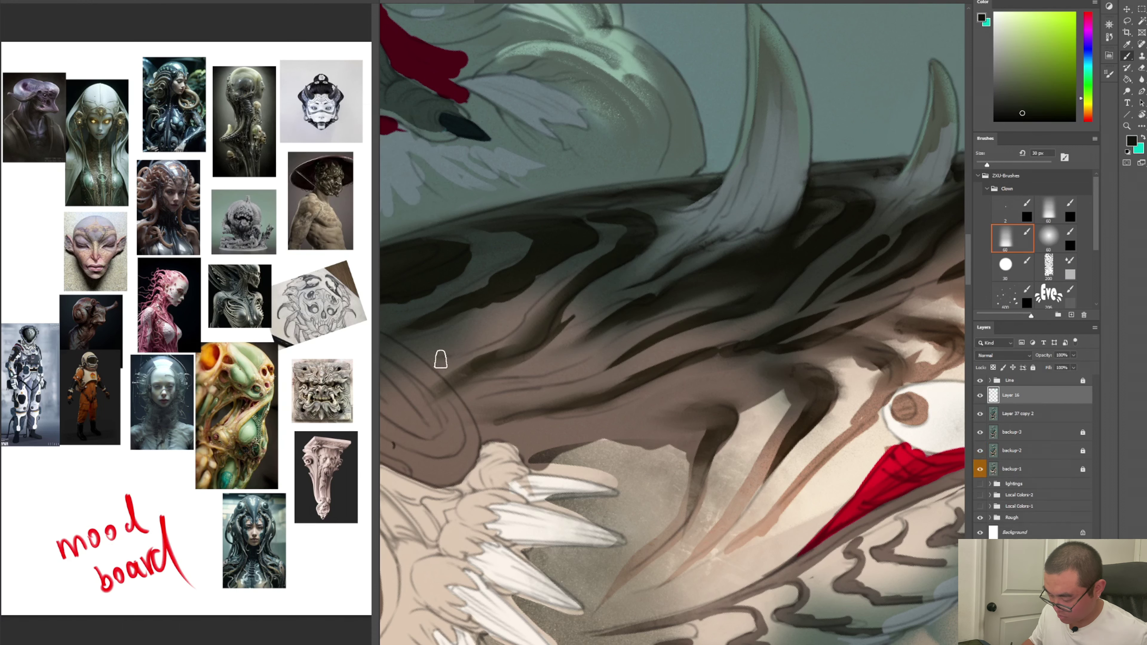
drag(440, 358, 553, 284)
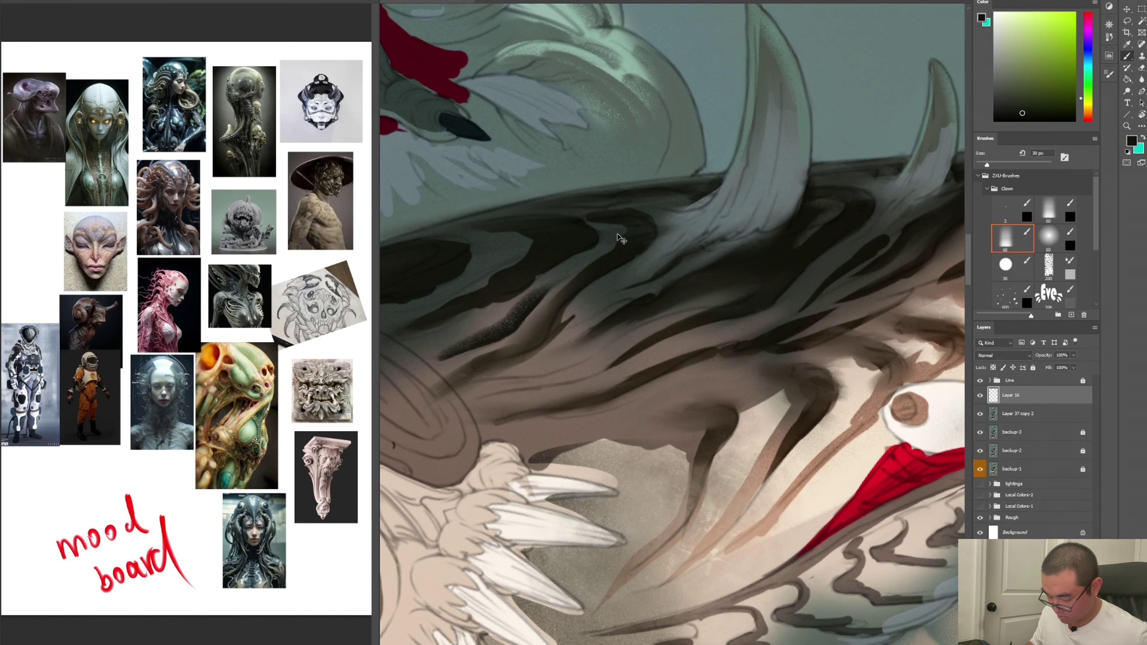
key(ctrl+b)
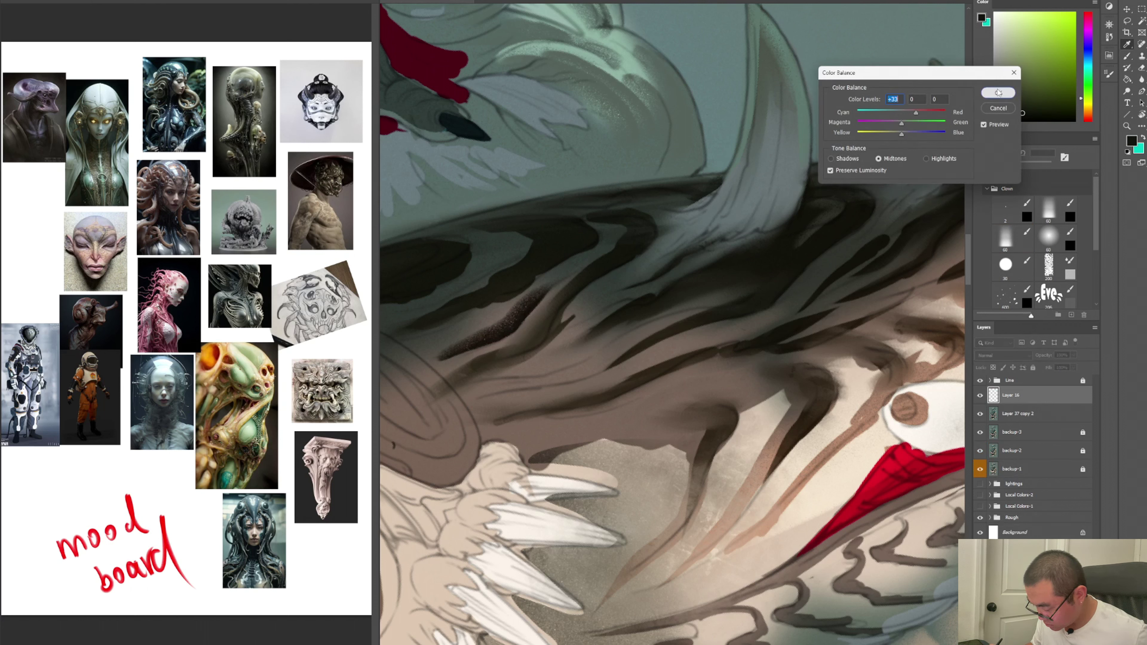
key(Return)
key(ctrl+u)
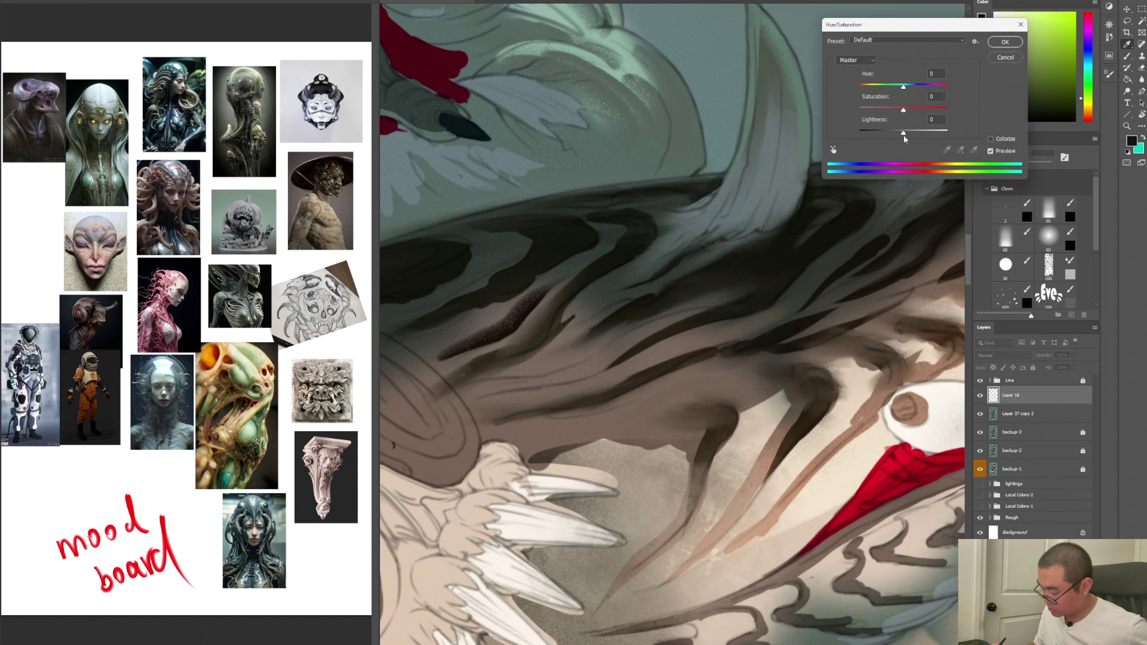
mouse_move(904, 134)
mouse_down()
mouse_move(918, 131)
mouse_move(886, 110)
mouse_move(906, 133)
mouse_up()
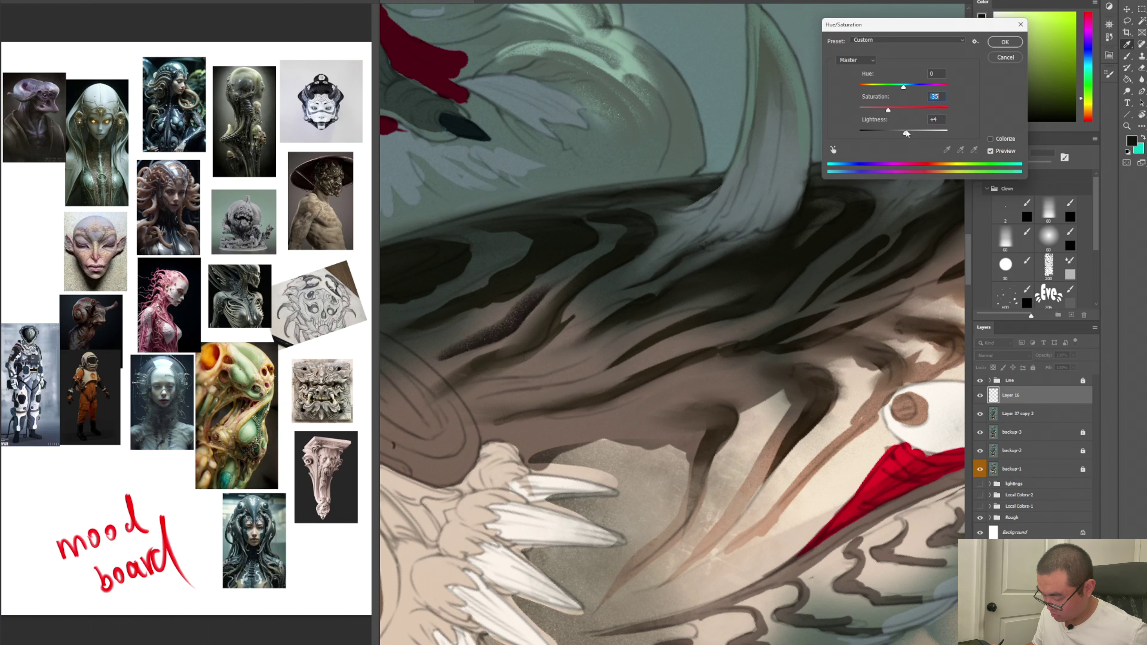
click(1004, 42)
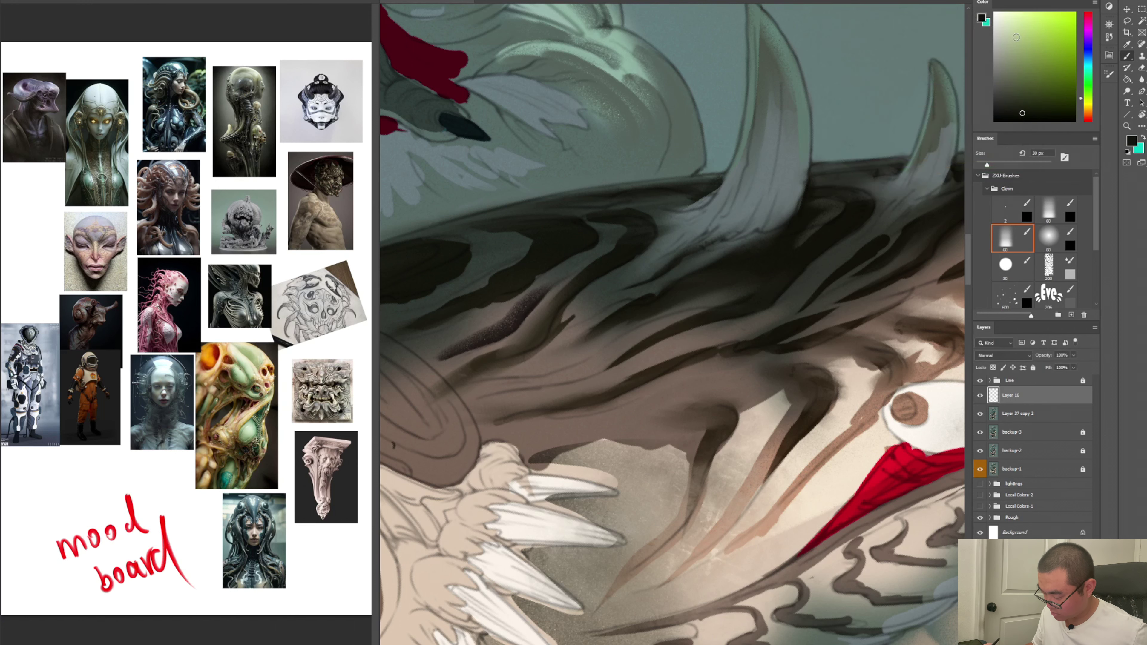
key(ctrl+e)
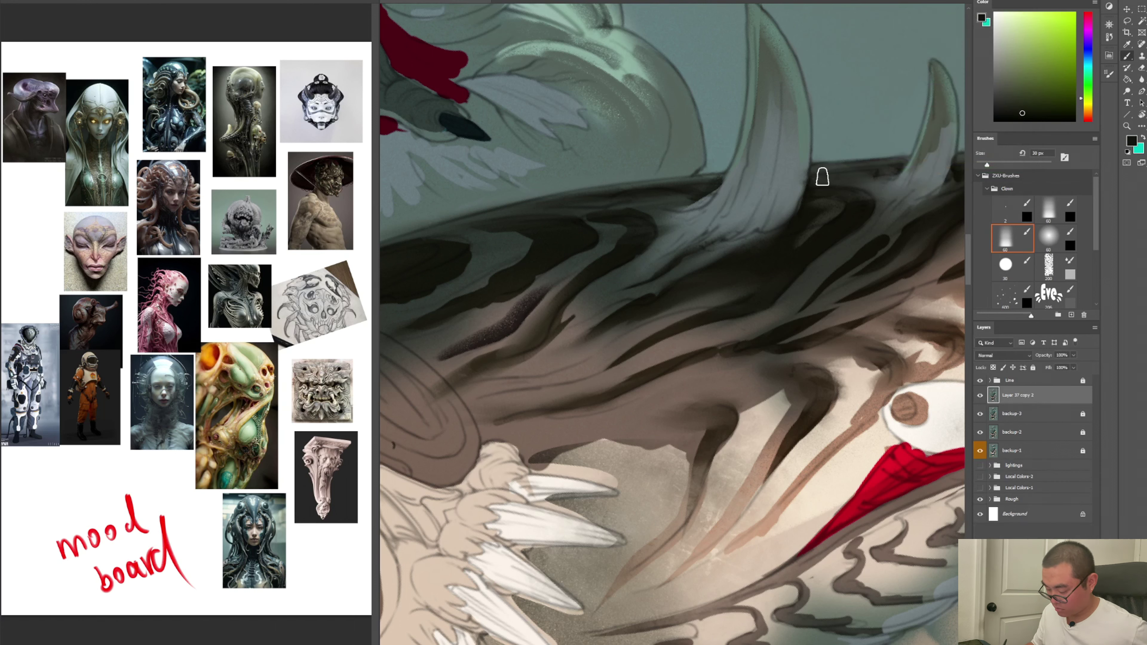
Smooth the speckled mark into the fur and darken the grey-green shape's lower edge with yellow-brown
key(shift+b)
drag(544, 294, 506, 314)
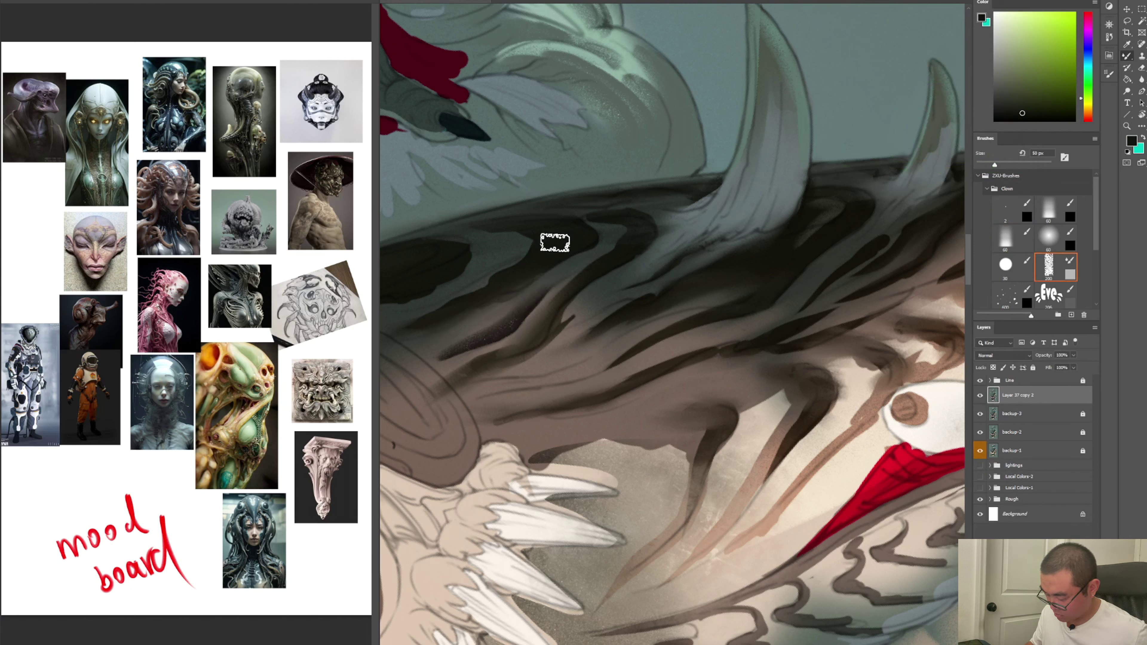
key(comma)
key(comma)
key(comma)
alt+click(536, 260)
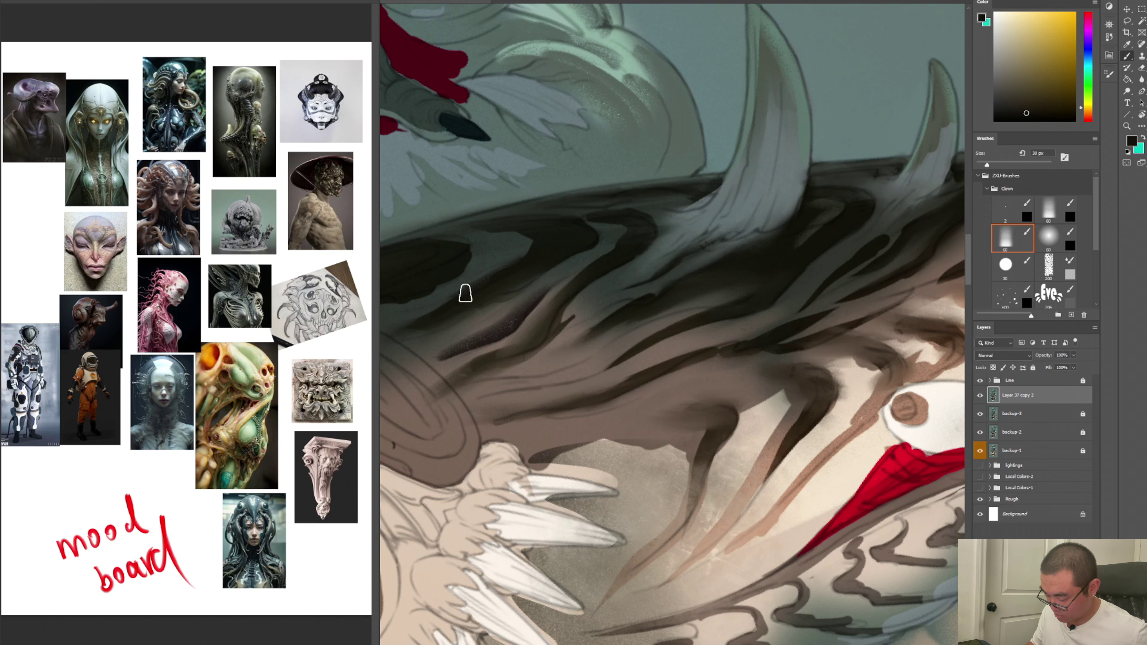
drag(465, 293, 566, 230)
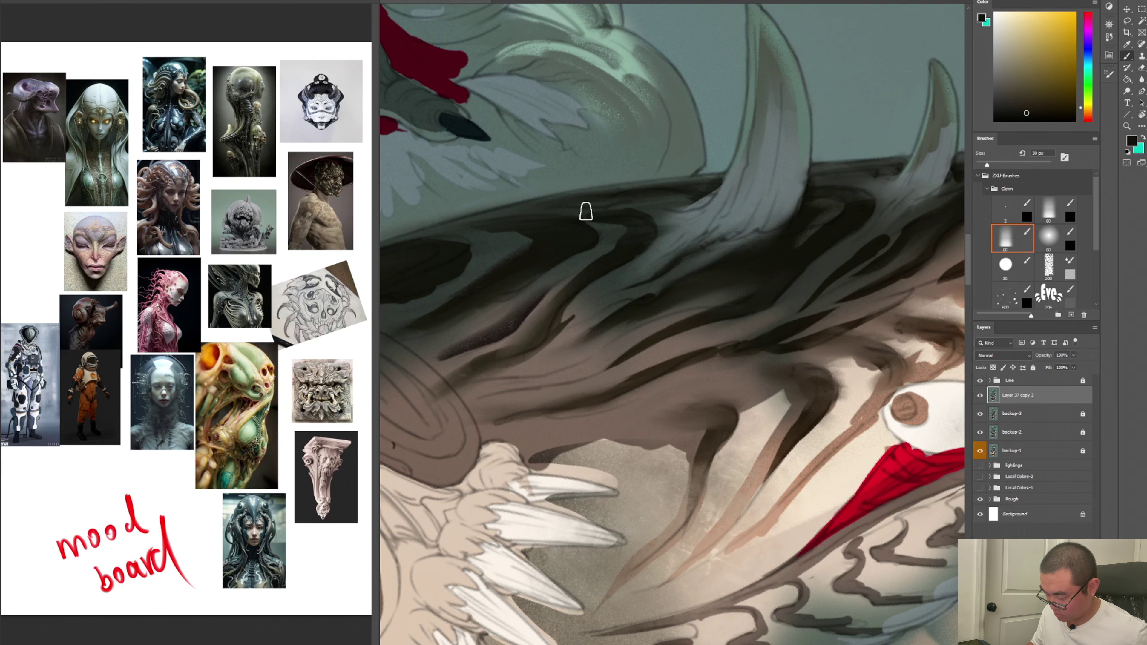
key(r)
mouse_move(696, 225)
mouse_down()
mouse_move(670, 325)
mouse_move(755, 448)
mouse_up()
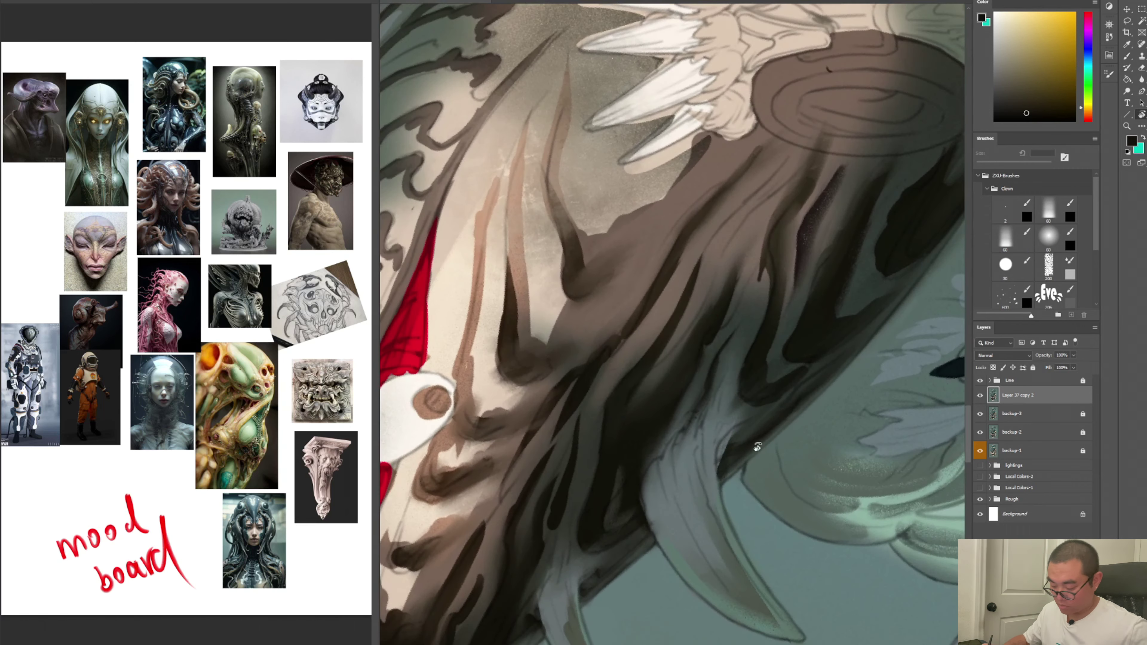
Sample dark and light grey-green tones and soften the dark fur shape's left edge beside the clawed hand
drag(820, 378, 514, 405)
key(b)
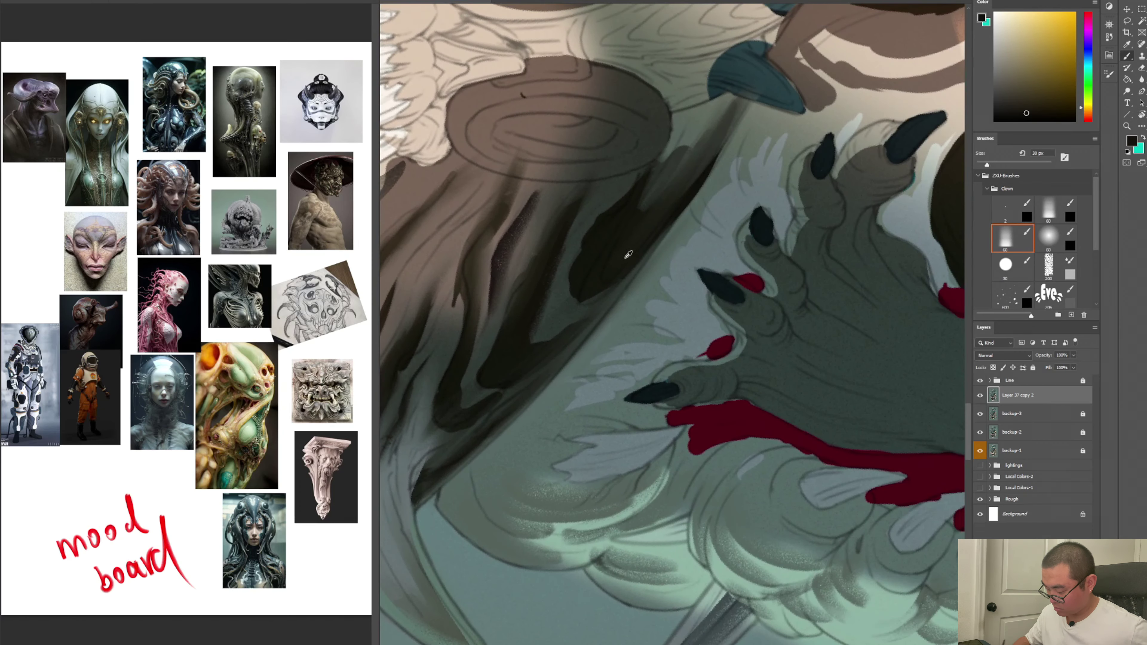
alt+click(600, 280)
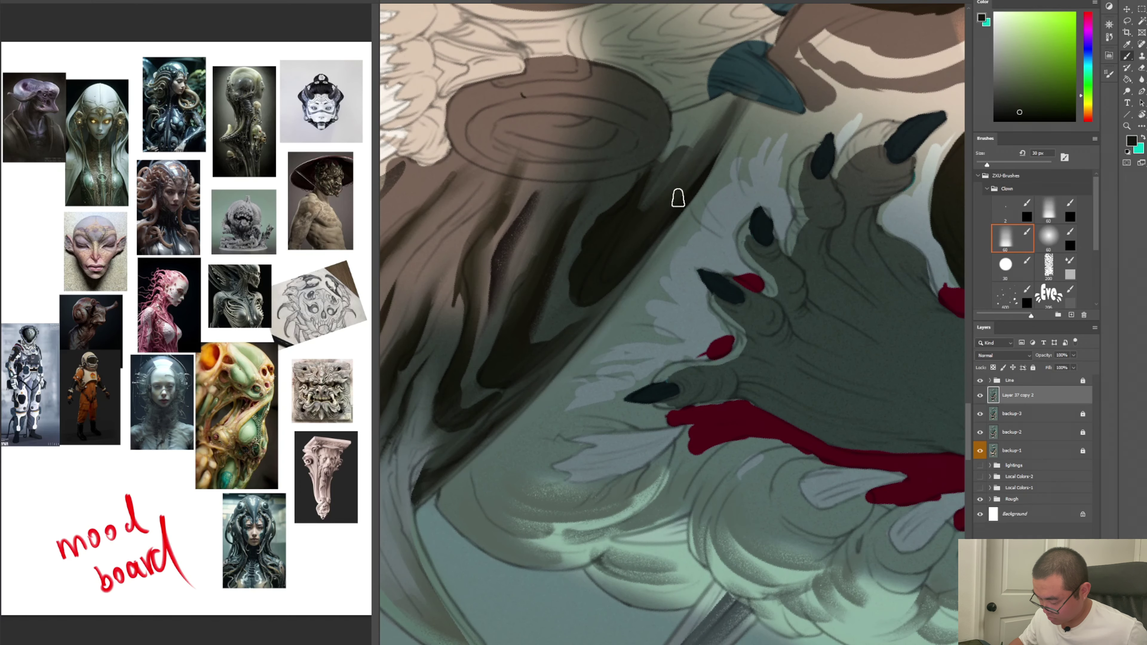
alt+click(663, 262)
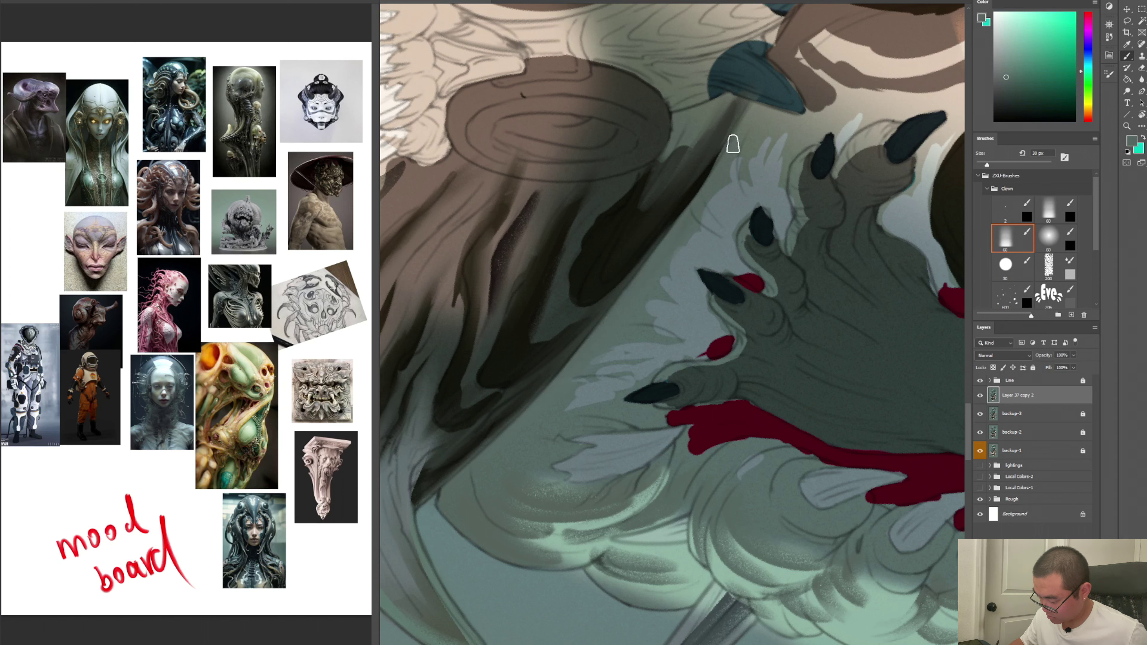
key(shift+b)
mouse_move(596, 208)
mouse_down()
mouse_move(569, 290)
mouse_move(637, 180)
mouse_up()
Sample dark brown and dark green from the fur near the lower claws, then call up New Layer
key(comma)
key(comma)
key(comma)
alt+click(487, 335)
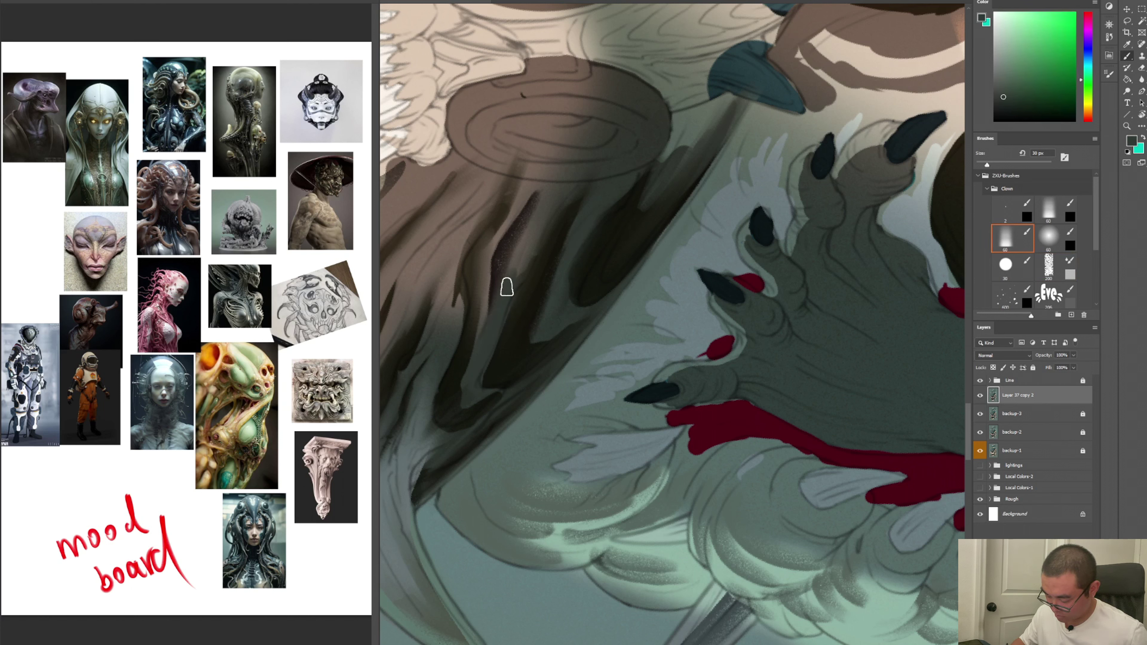
key(period)
key(period)
key(period)
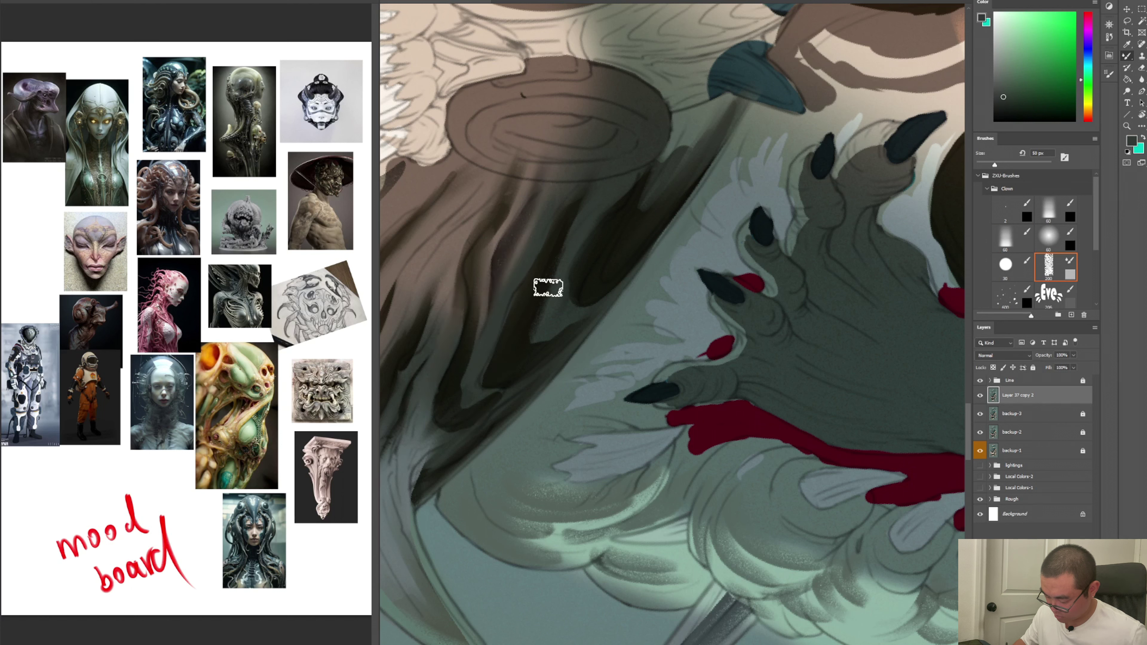
key(comma)
key(comma)
key(comma)
alt+click(515, 335)
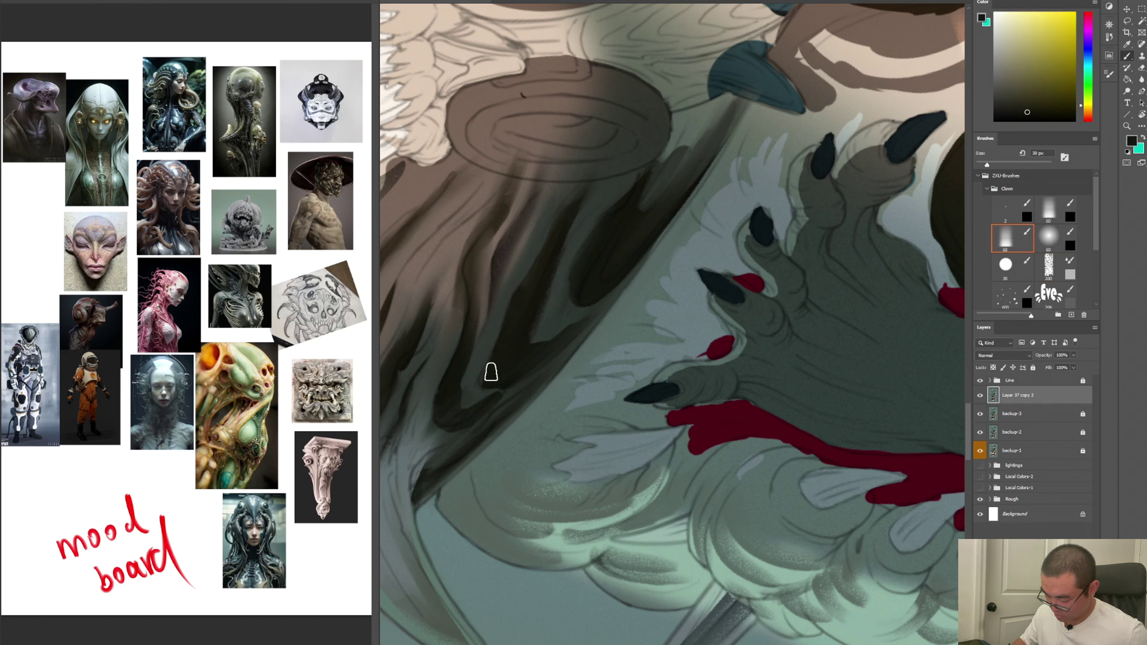
alt+click(499, 381)
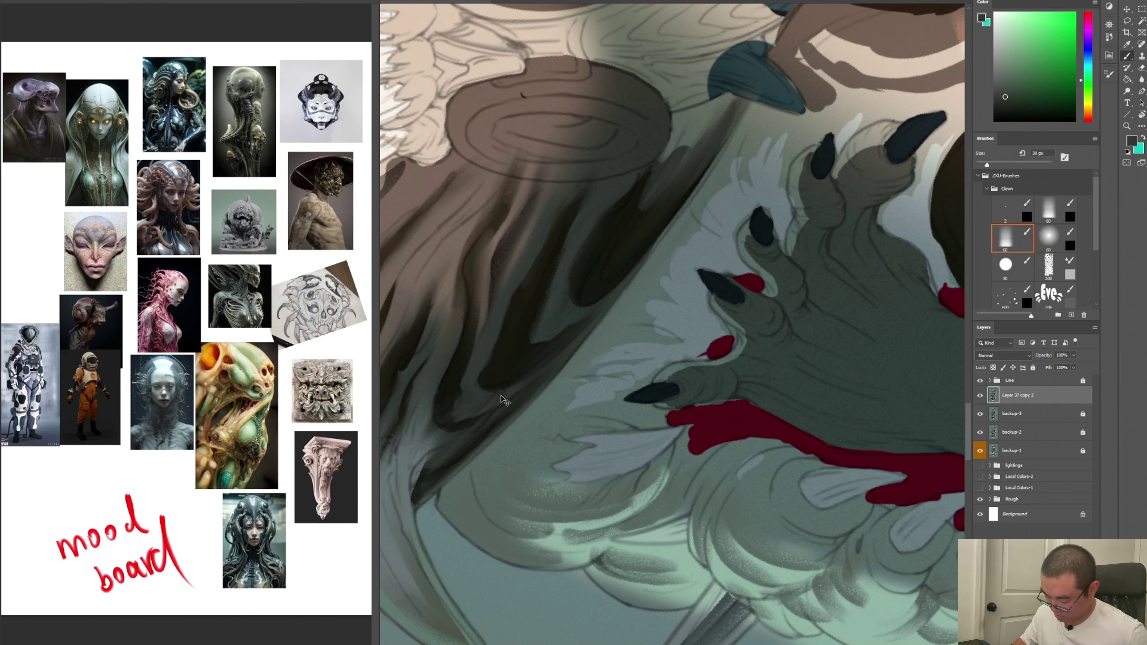
drag(469, 397, 561, 274)
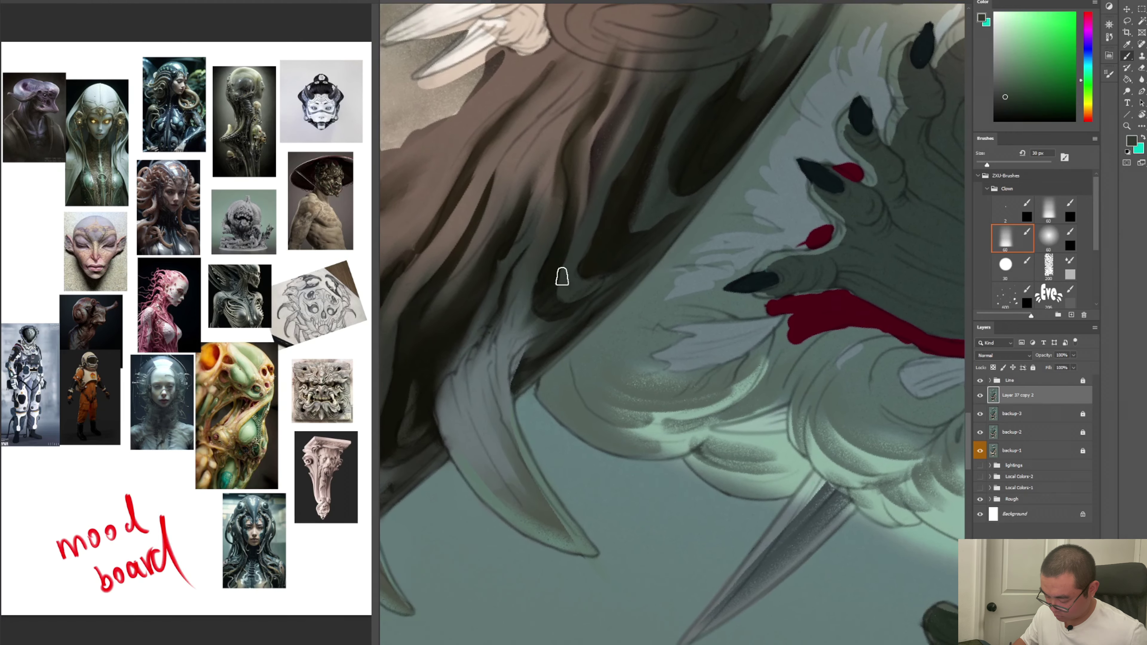
alt+click(522, 375)
key(ctrl+shift+n)
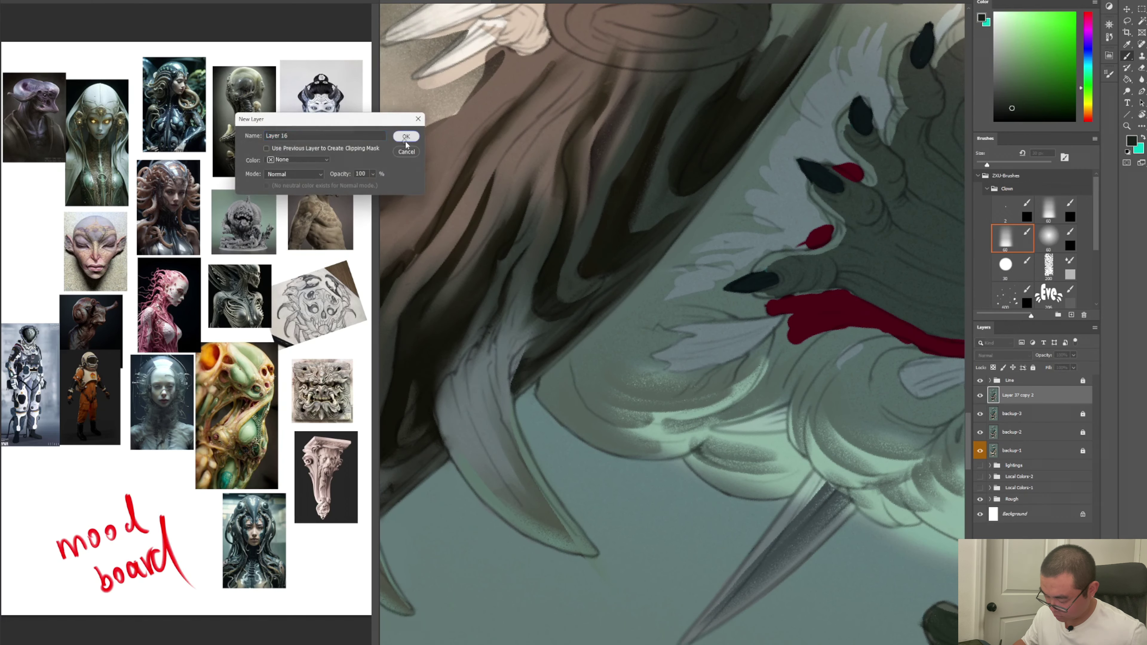
Create Layer 16 and paint and tidy a dark stroke under the fur edge beside the claw
click(405, 140)
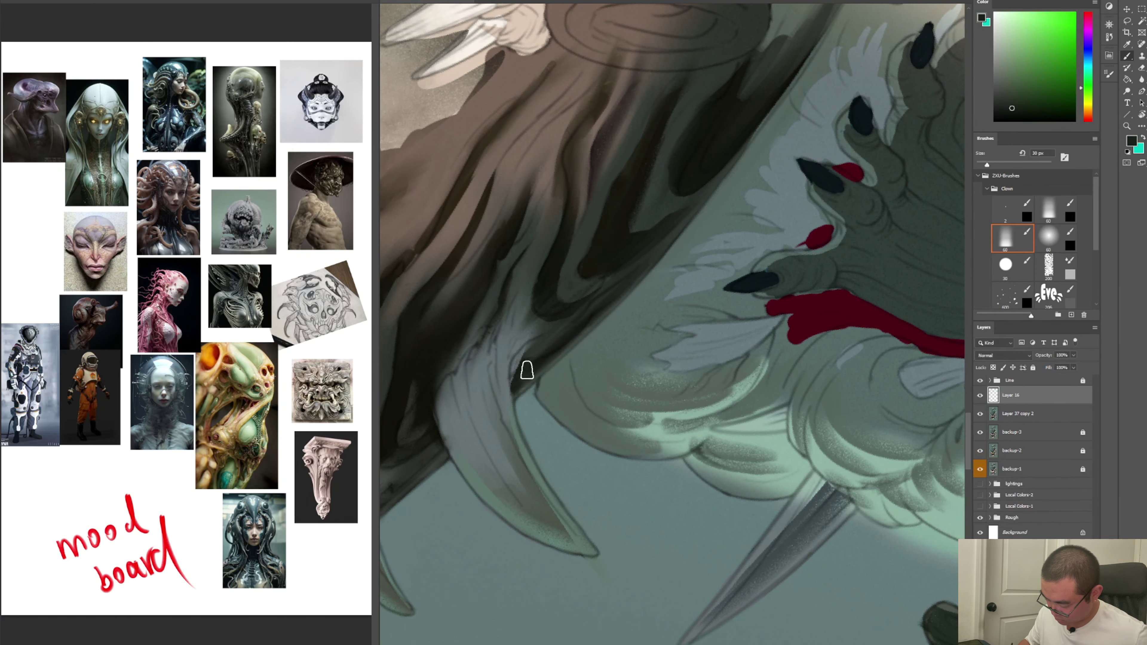
mouse_move(521, 385)
mouse_down()
mouse_move(530, 430)
mouse_move(522, 398)
mouse_up()
key(ctrl+z)
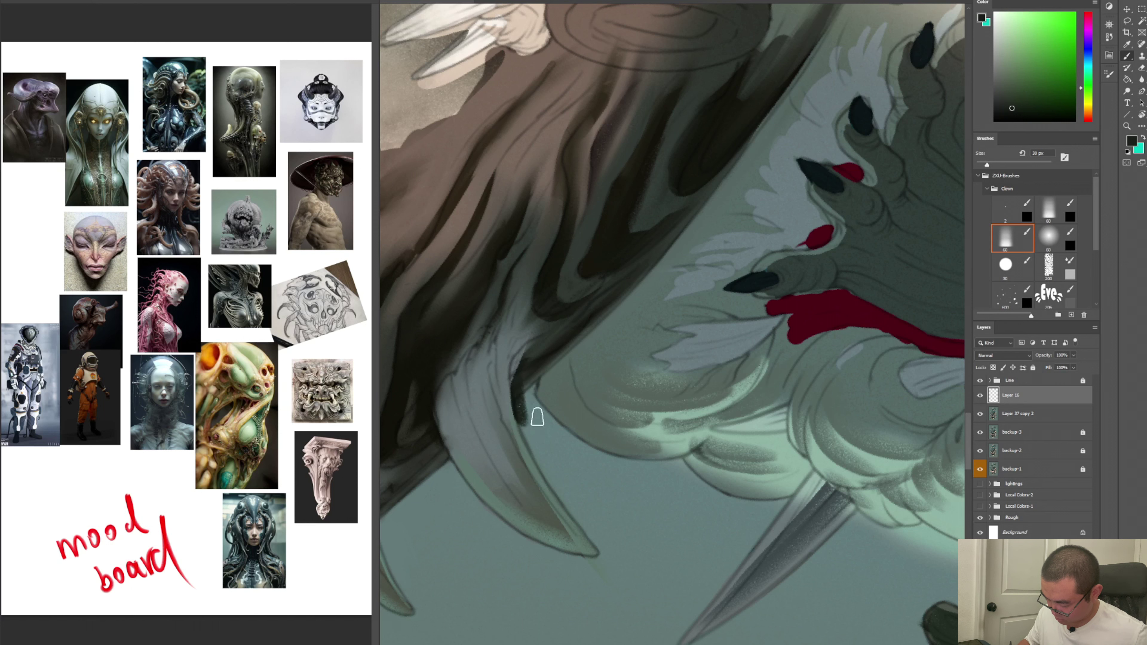
key(e)
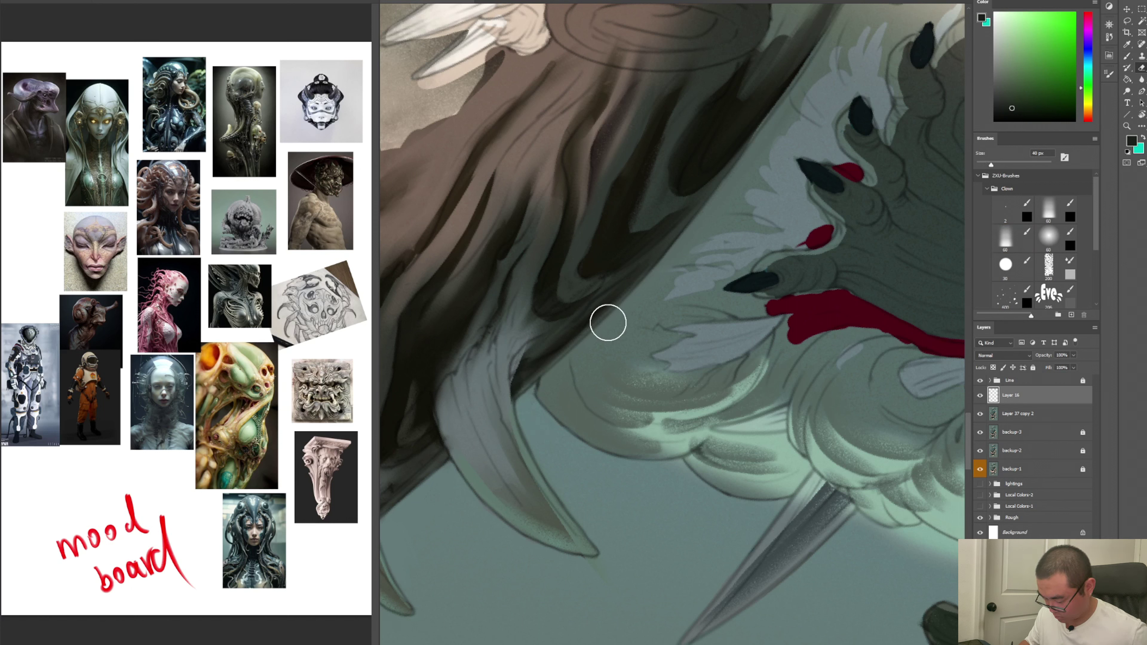
key(b)
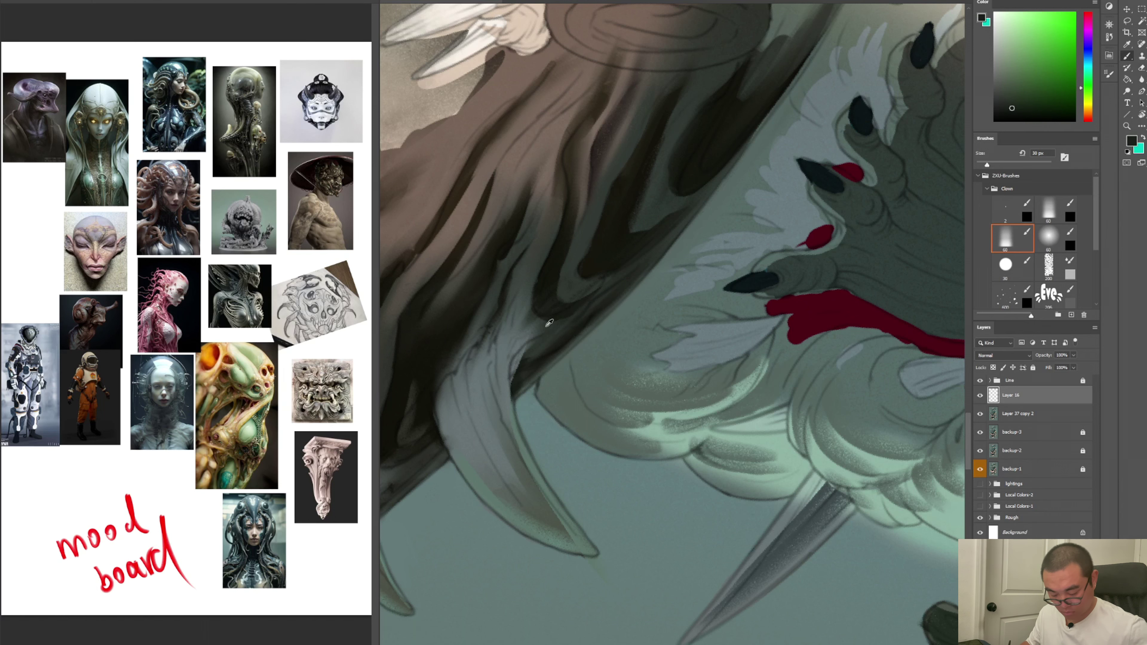
key(r)
drag(607, 317, 718, 211)
Add an empty Layer 17 above Layer 16
key(ctrl+shift+n)
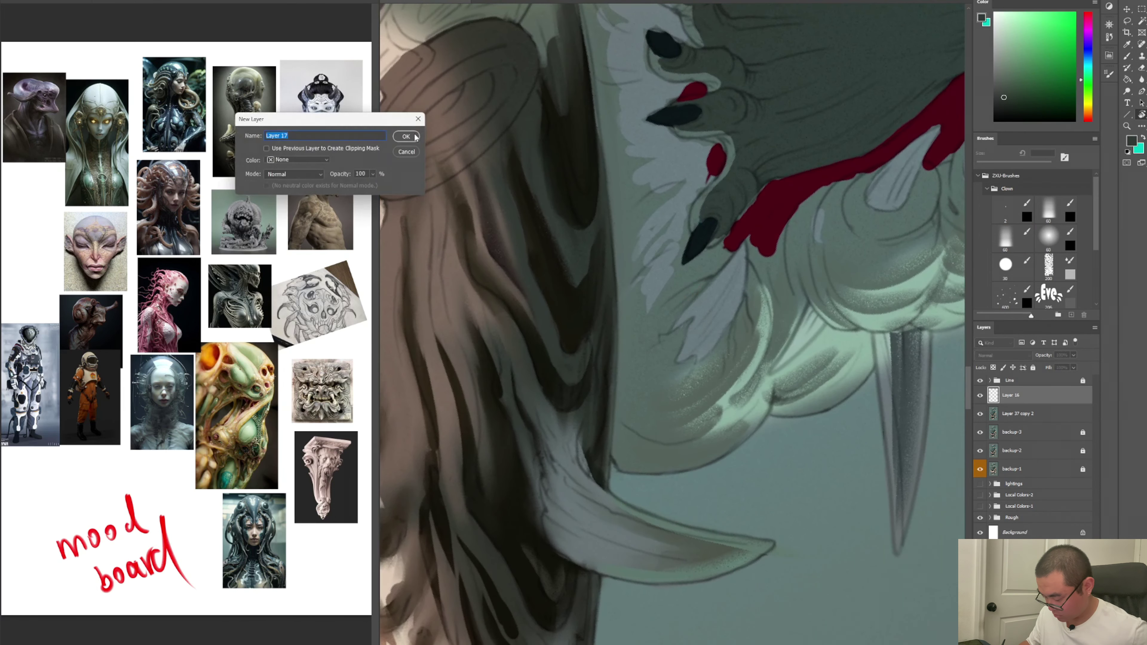
click(406, 137)
key(b)
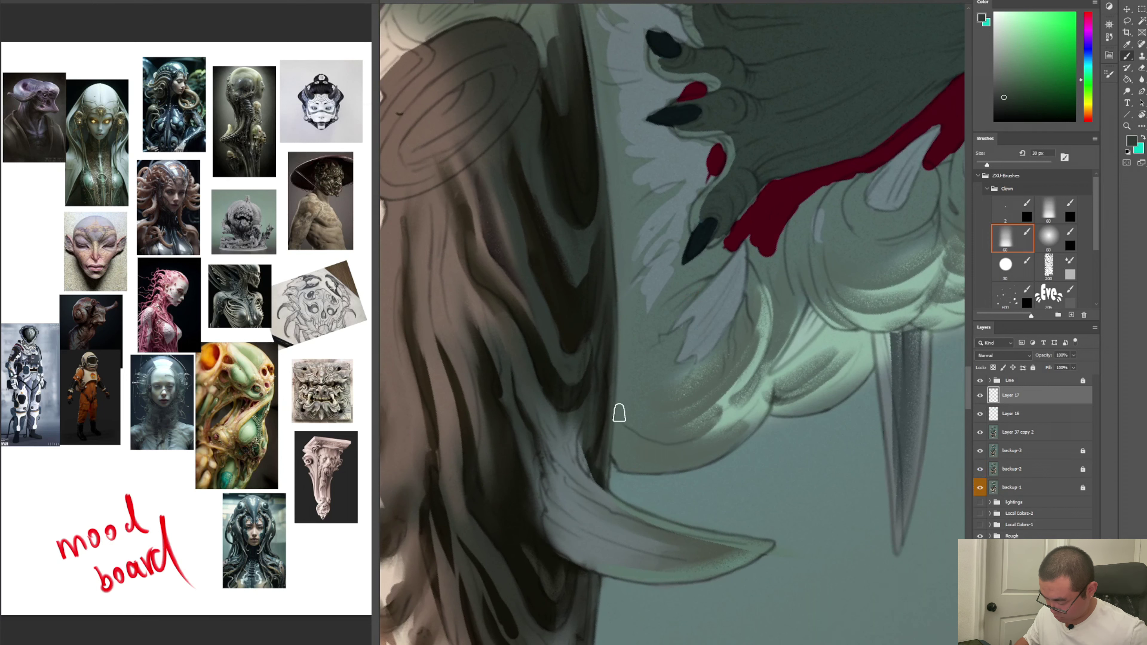
Sample a dark olive colour and zoom in close on the creature's jaw
drag(591, 419, 622, 372)
key(z)
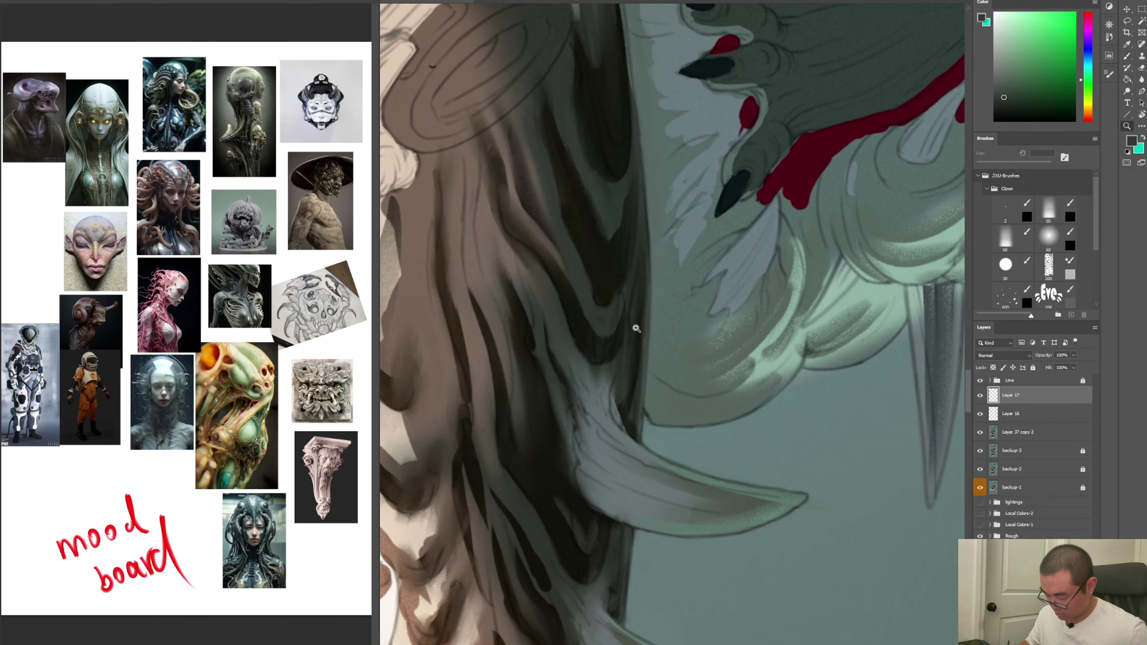
key(b)
alt+click(634, 343)
key(z)
drag(648, 330, 643, 341)
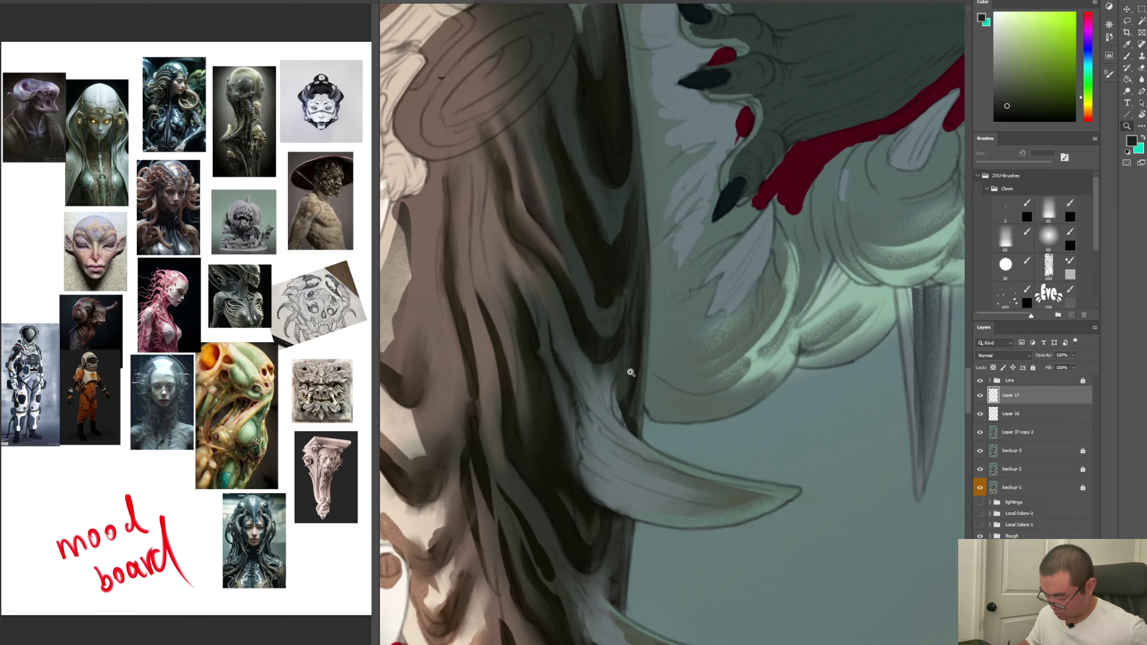
alt+click(638, 363)
click(649, 358)
click(648, 365)
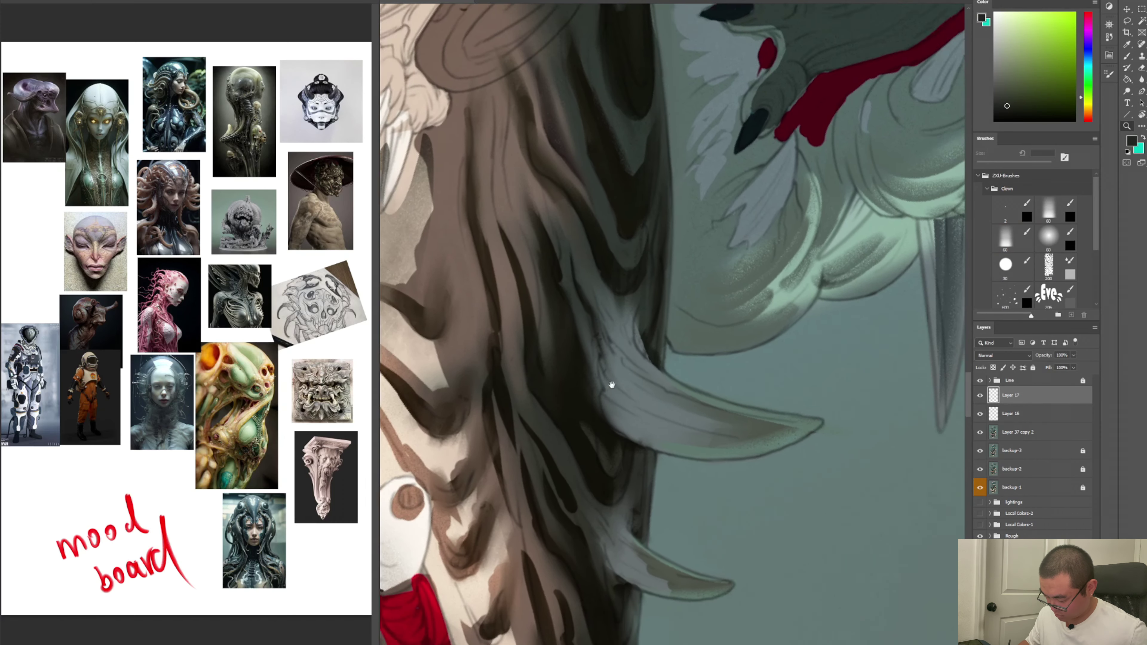
click(656, 300)
Paint a dark stroke in the jaw crease using a colour sampled from the jaw
alt+click(655, 288)
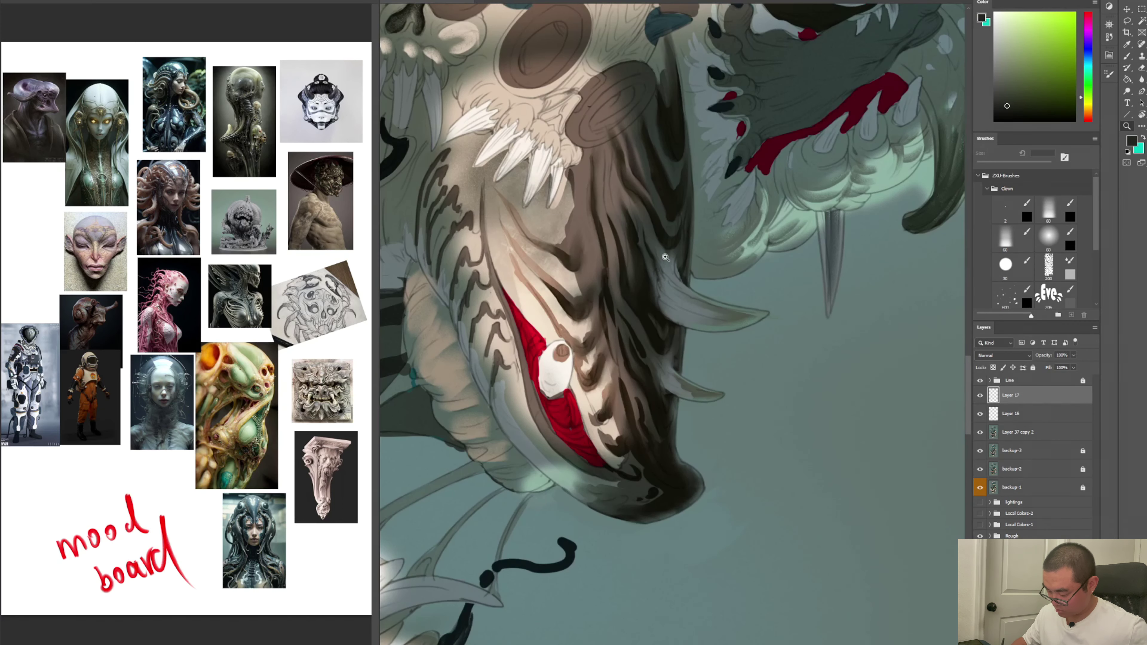
key(b)
alt+click(607, 291)
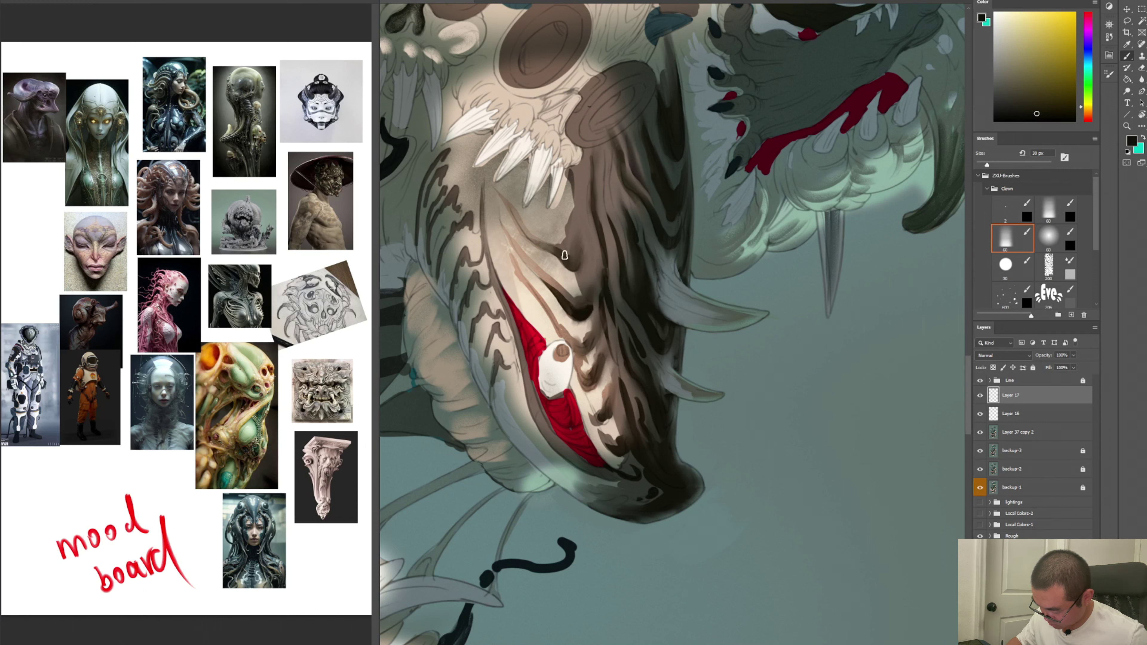
drag(564, 255, 572, 266)
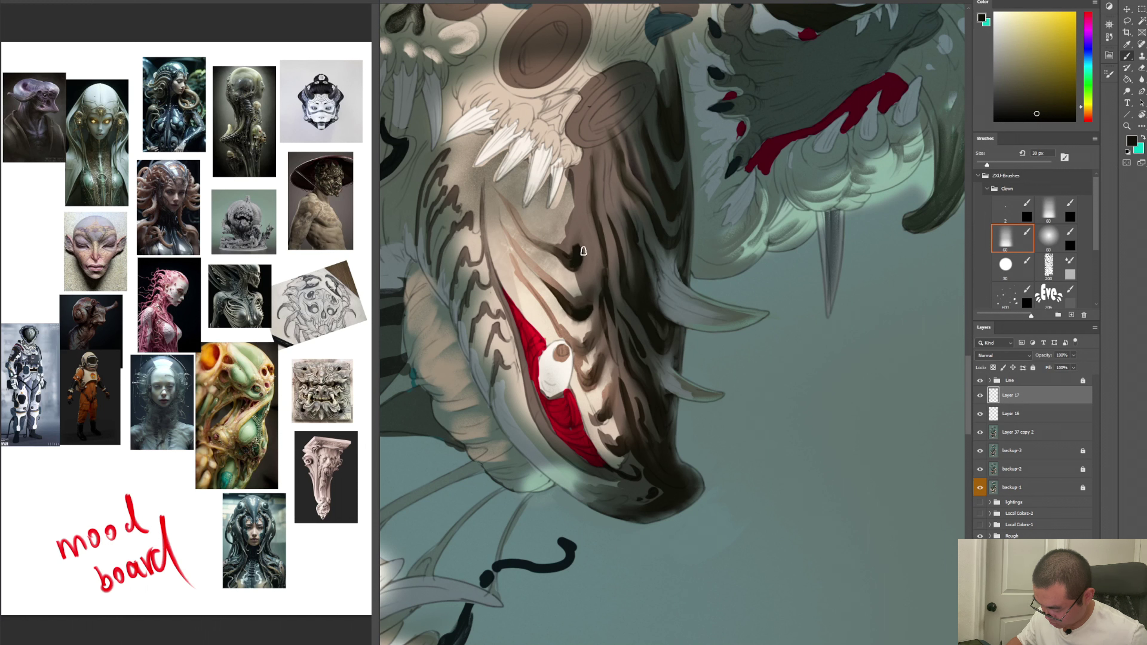
alt+click(581, 233)
On new Layer 18, enlarge the crease mark and add a near-black dab at the jaw's curve
key(ctrl+shift+n)
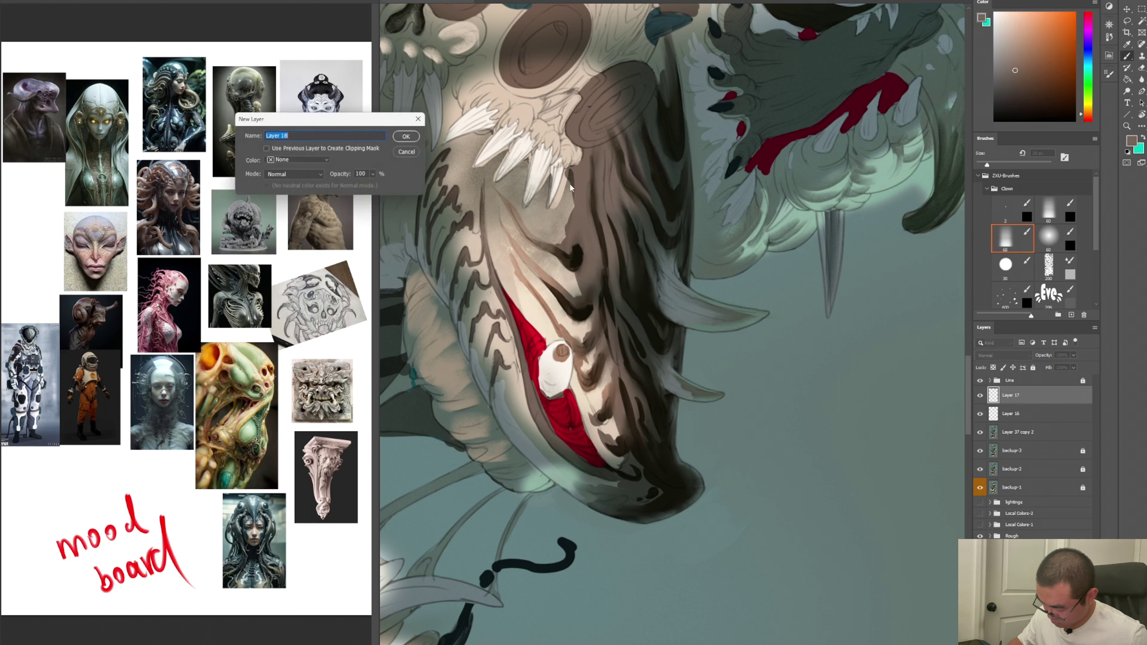
click(407, 136)
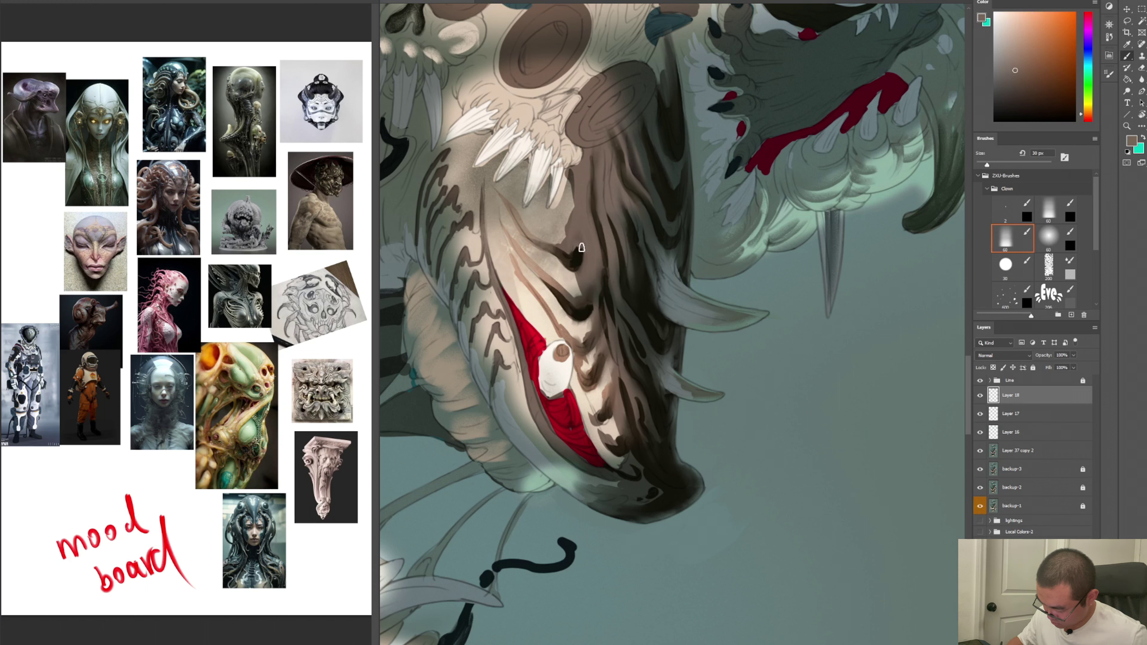
drag(580, 253, 569, 252)
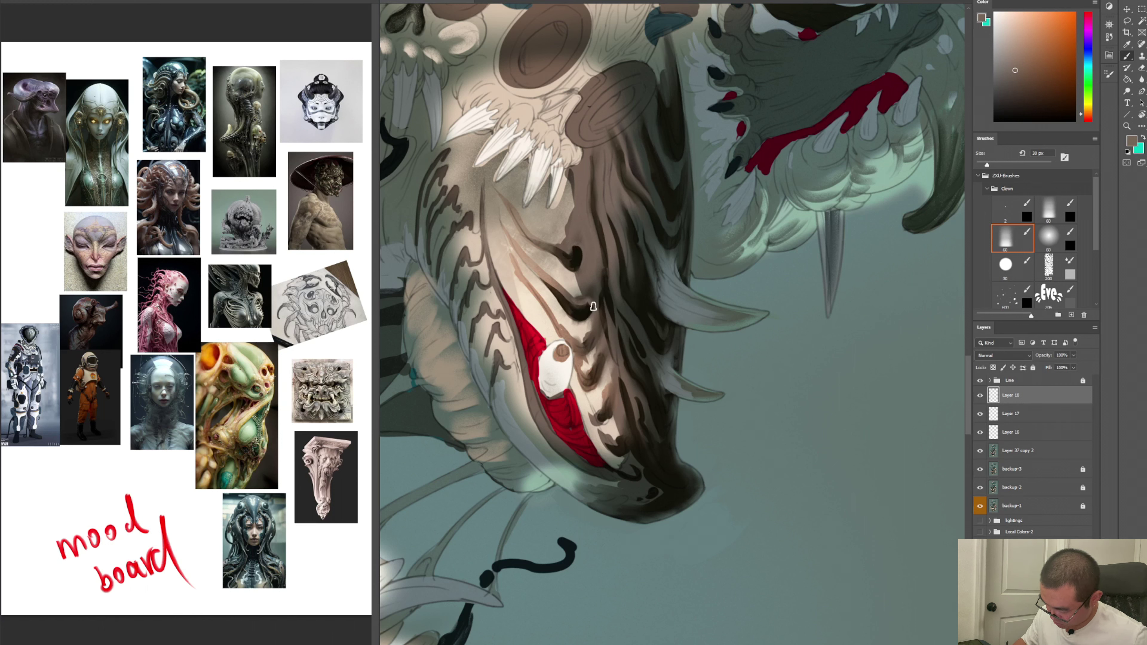
key(shift+b)
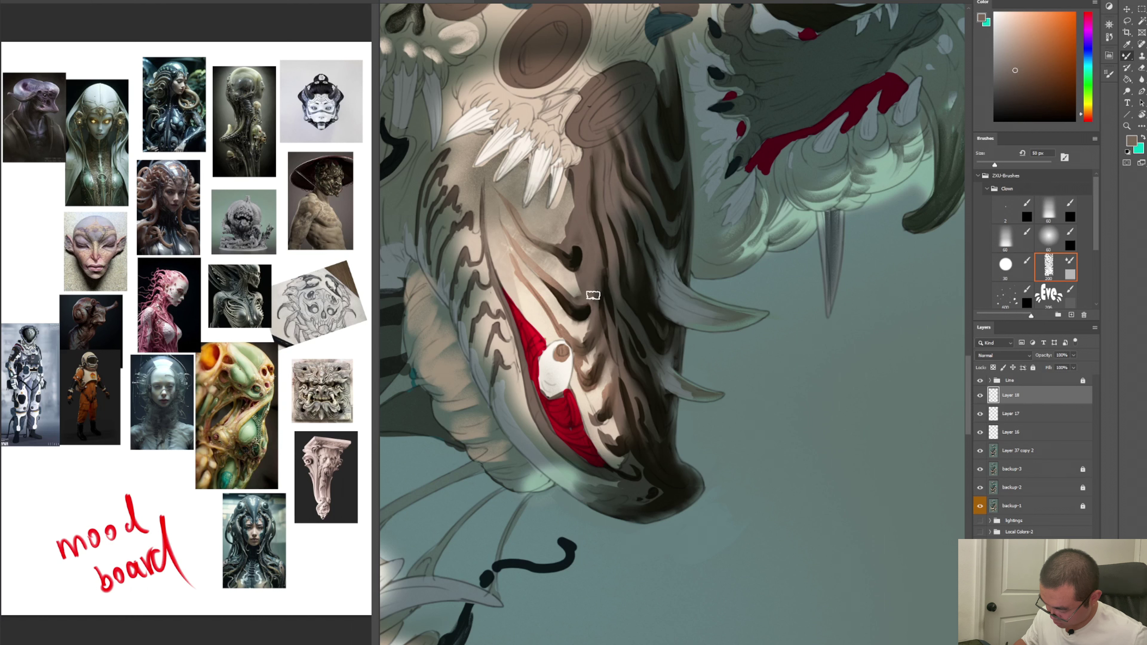
key(comma)
key(comma)
key(comma)
alt+click(586, 304)
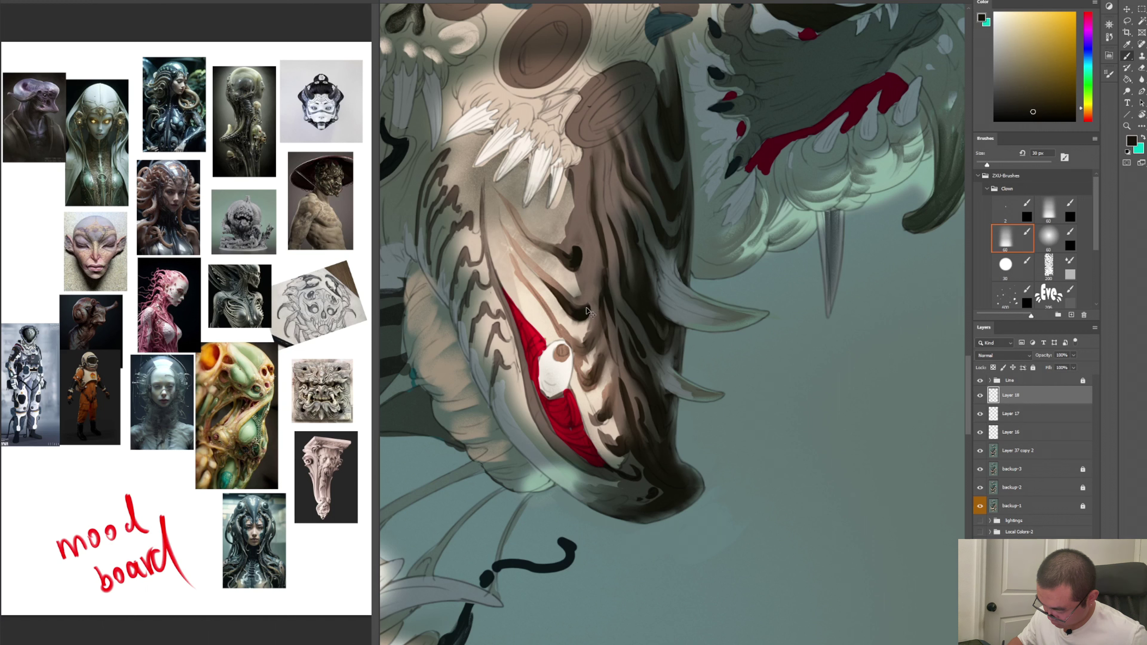
drag(590, 304, 586, 308)
Paint darker brown and light grey-brown strokes along the jaw groove, repainting the last one darker
alt+click(562, 292)
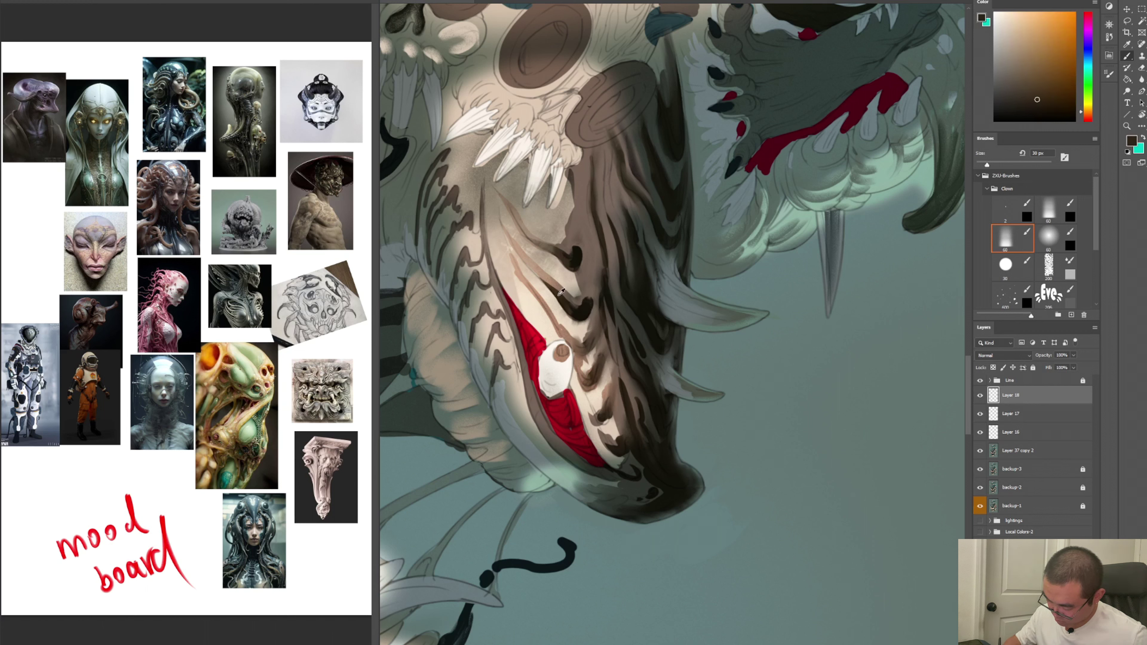
drag(513, 245, 556, 291)
alt+click(544, 238)
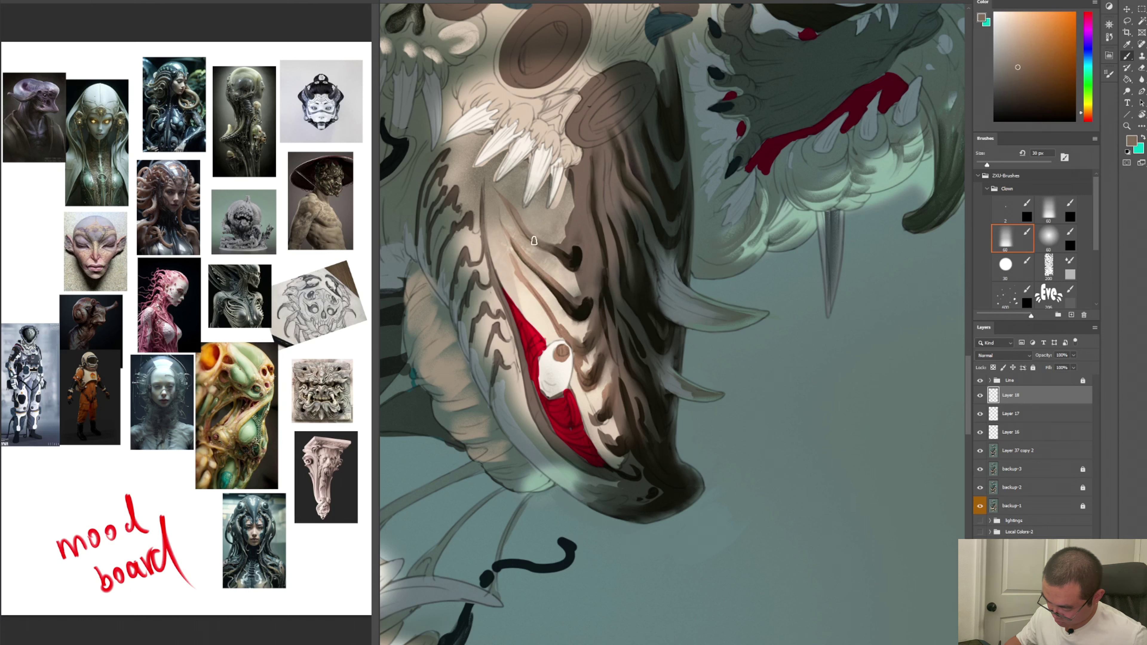
alt+click(549, 287)
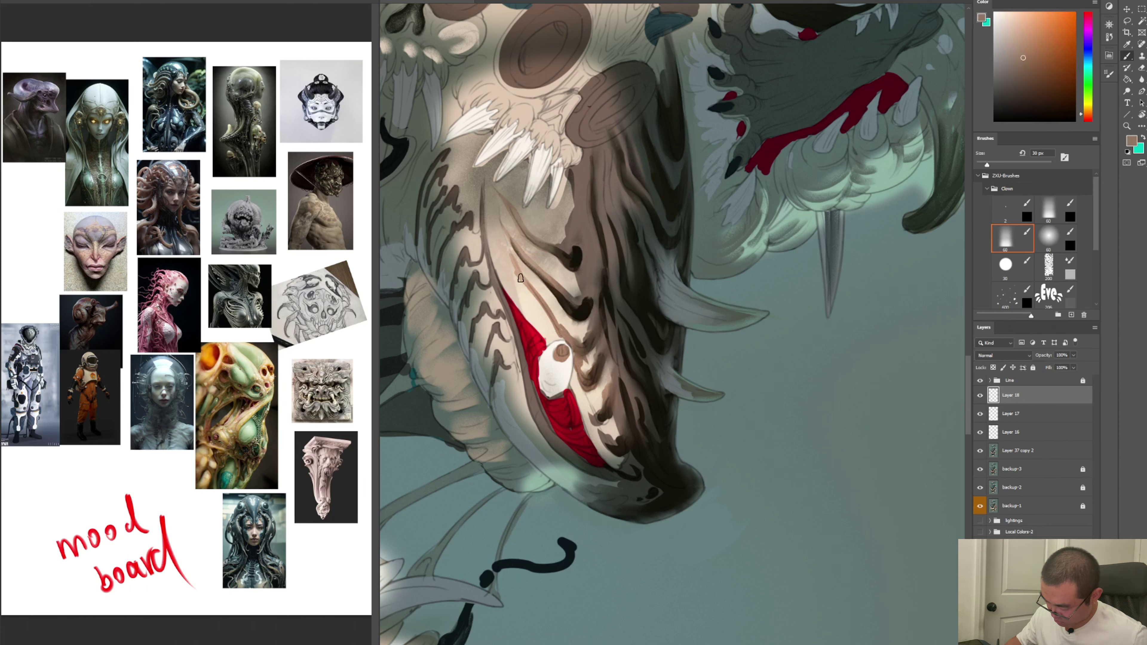
drag(521, 278, 559, 334)
alt+click(564, 329)
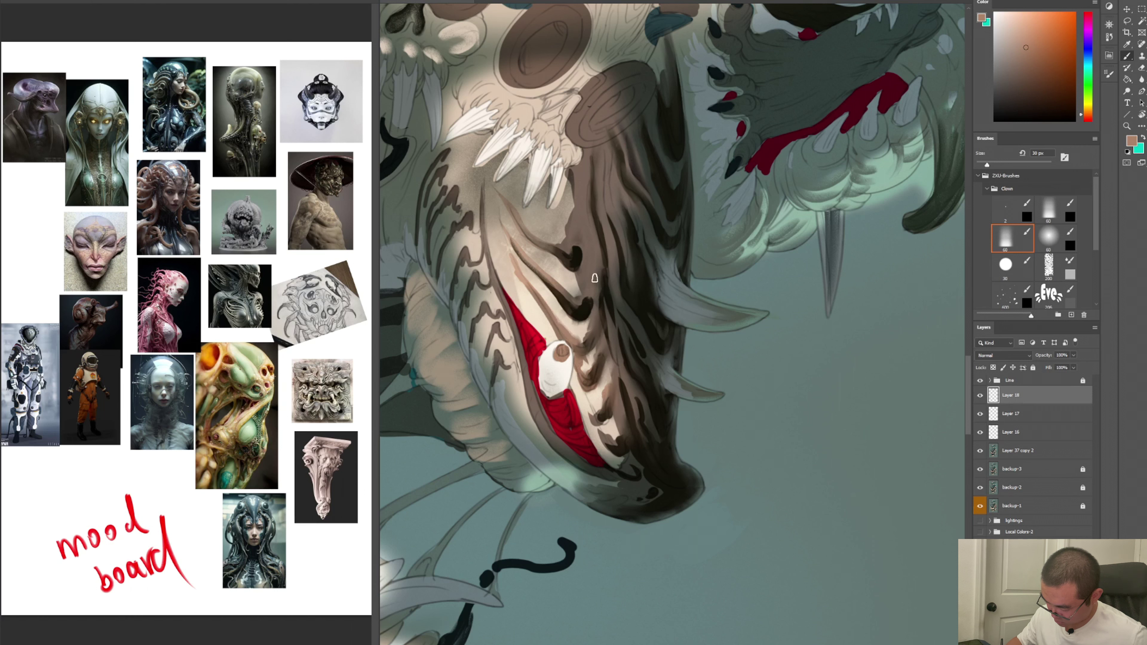
alt+click(583, 342)
key(ctrl+z)
drag(554, 317, 587, 346)
Sample light grey from the eye and add empty Layer 19 for more shading
key(shift+b)
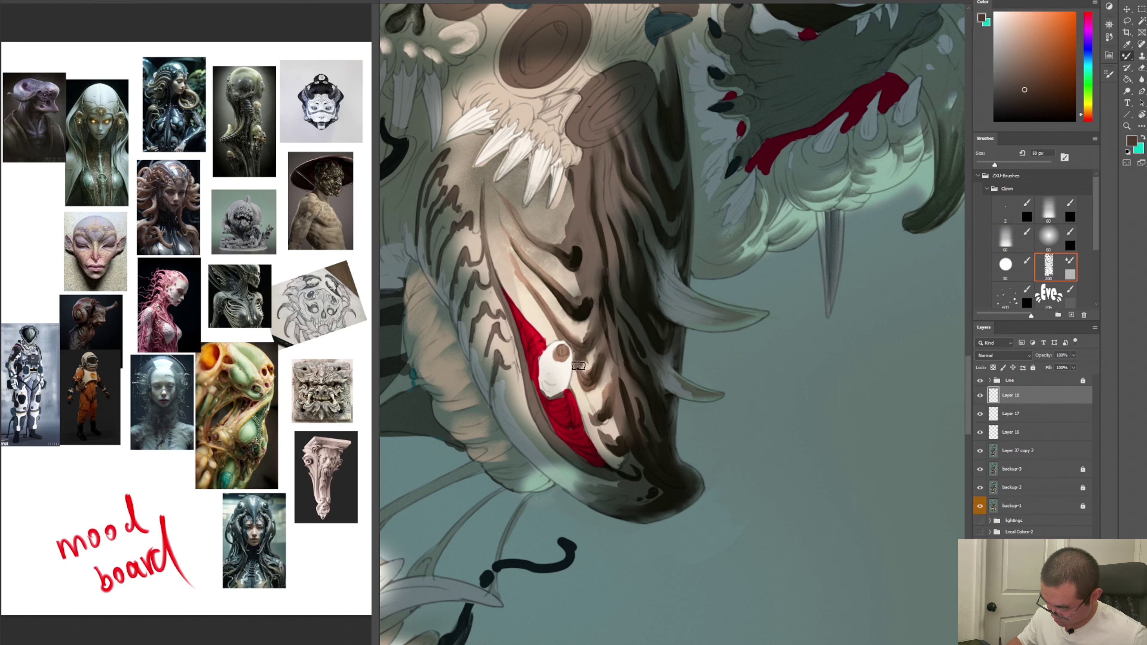
key(comma)
key(comma)
key(comma)
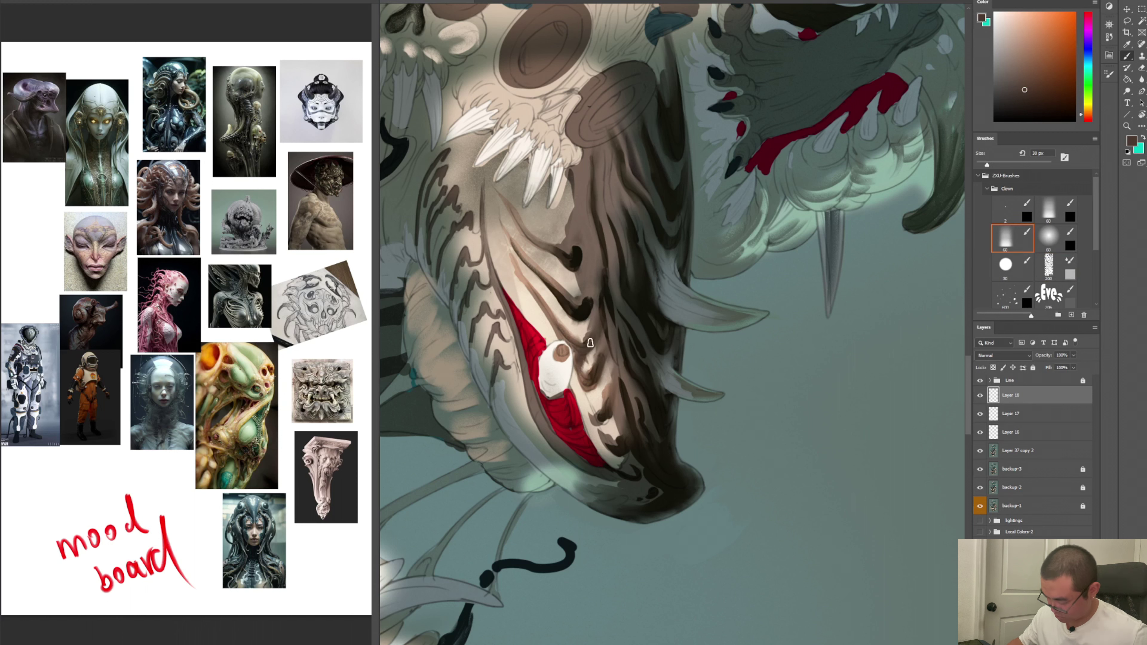
alt+click(564, 362)
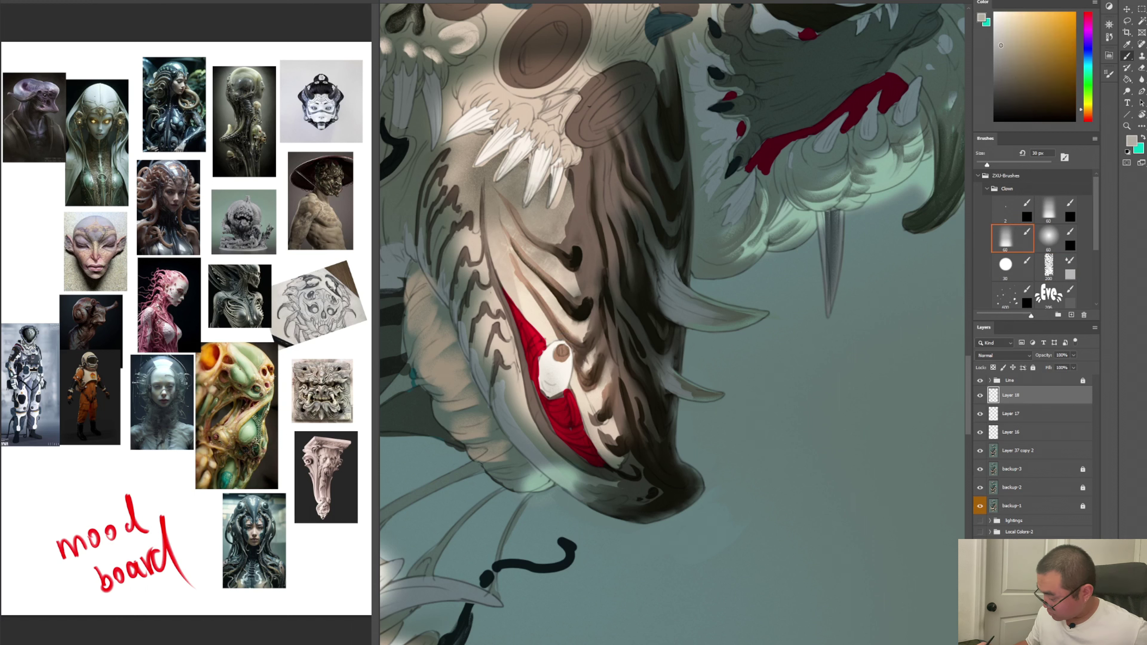
key(ctrl+shift+n)
key(Return)
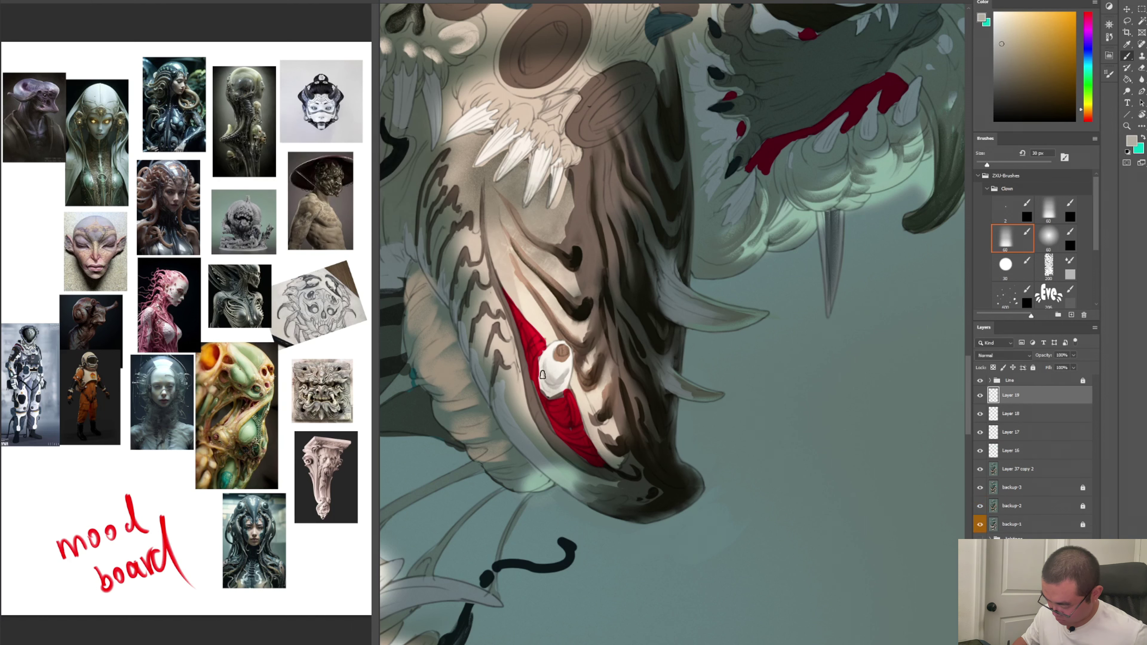
Shade the white eye's lower-left edge and paint pinkish-grey over the red below it
drag(542, 375, 543, 389)
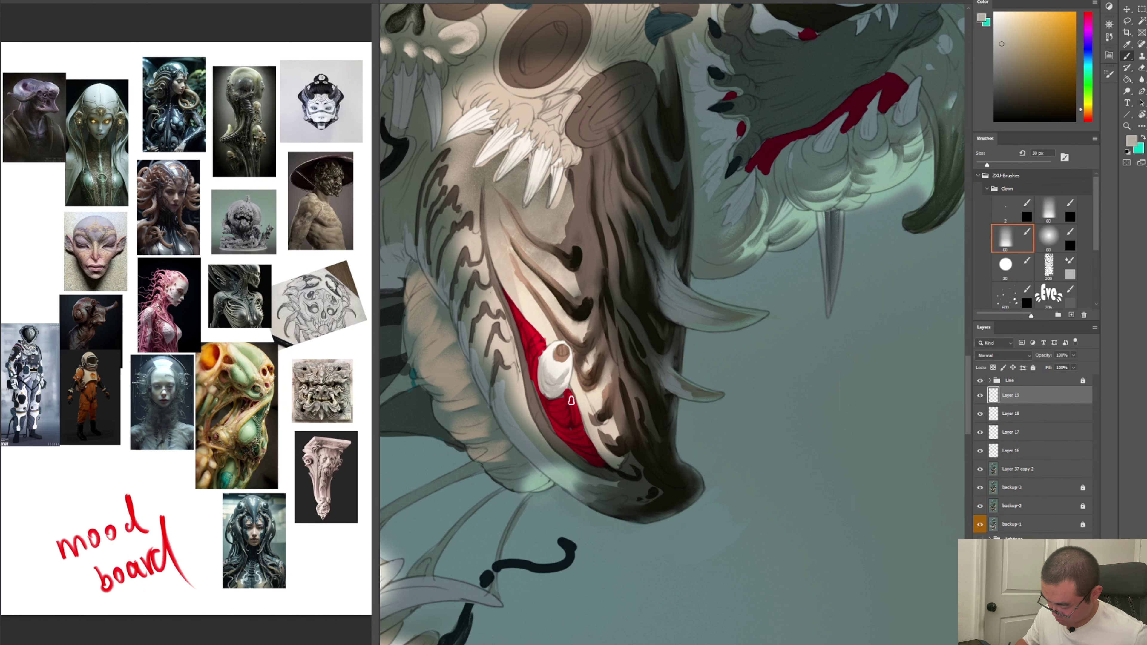
alt+click(561, 380)
alt+click(566, 400)
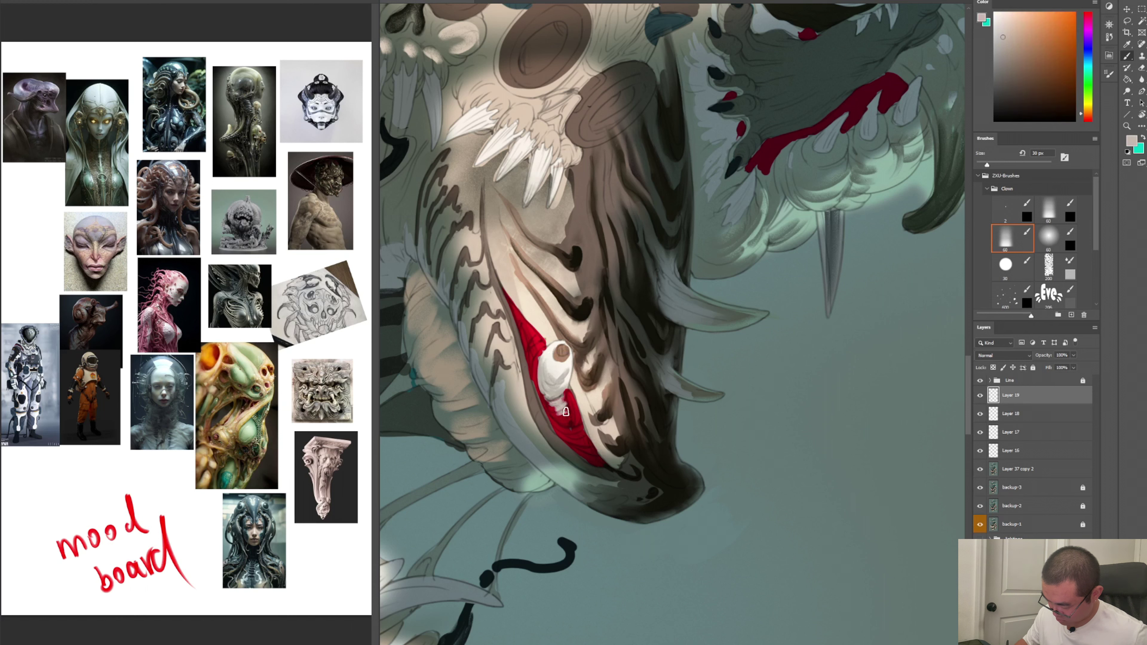
drag(551, 409, 570, 420)
On a new layer, darken the lassoed tongue to Lightness -36, then merge Layers 17–19 into Layer 16
key(ctrl+shift+n)
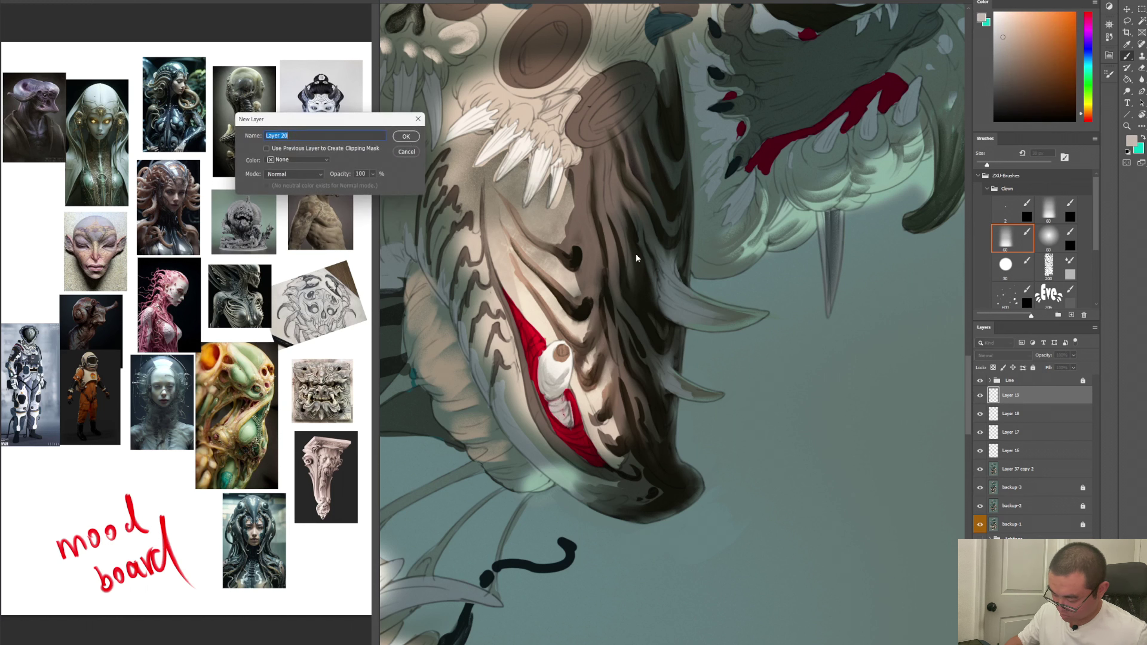
key(Return)
key(l)
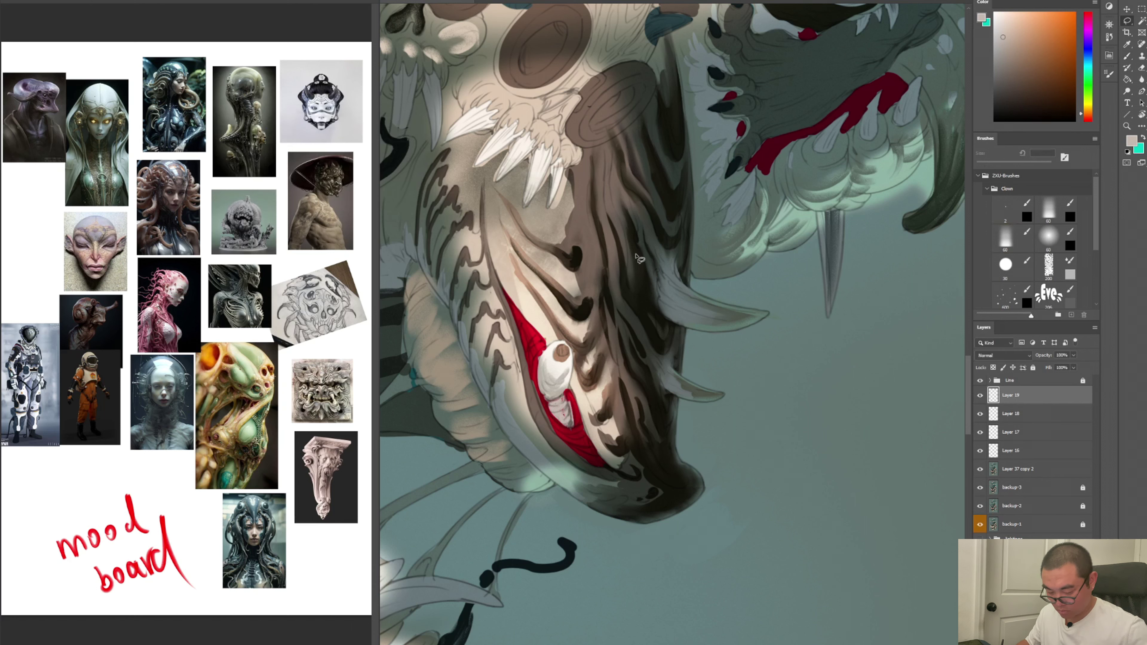
mouse_move(549, 409)
mouse_down()
mouse_move(571, 392)
mouse_move(535, 397)
mouse_up()
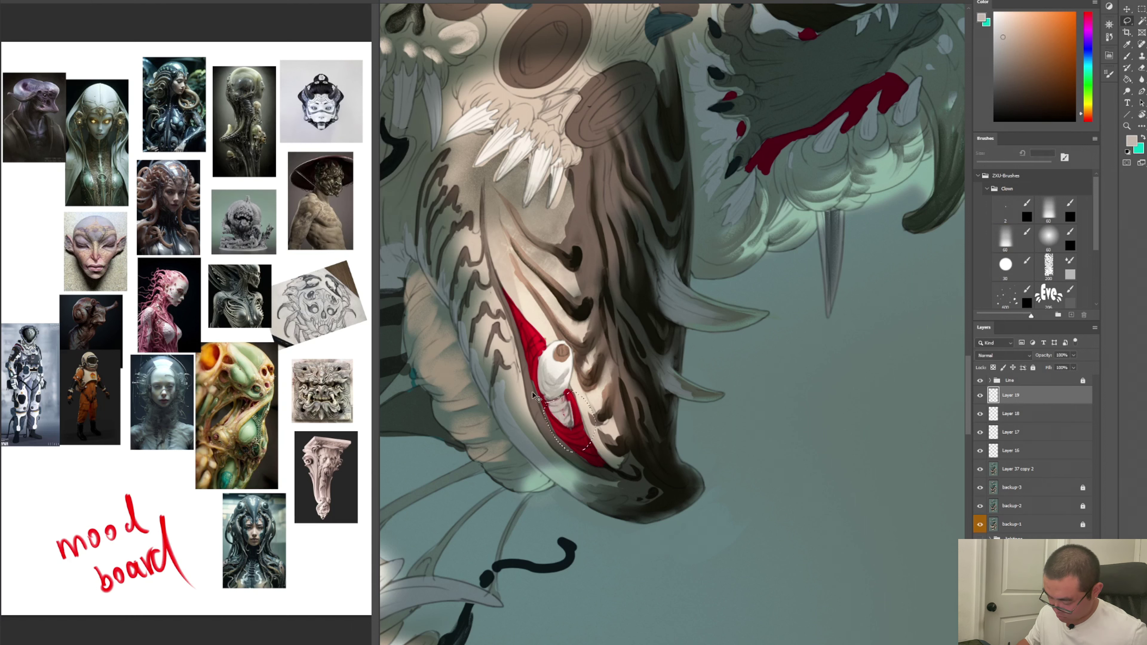
key(ctrl+u)
drag(904, 134, 889, 134)
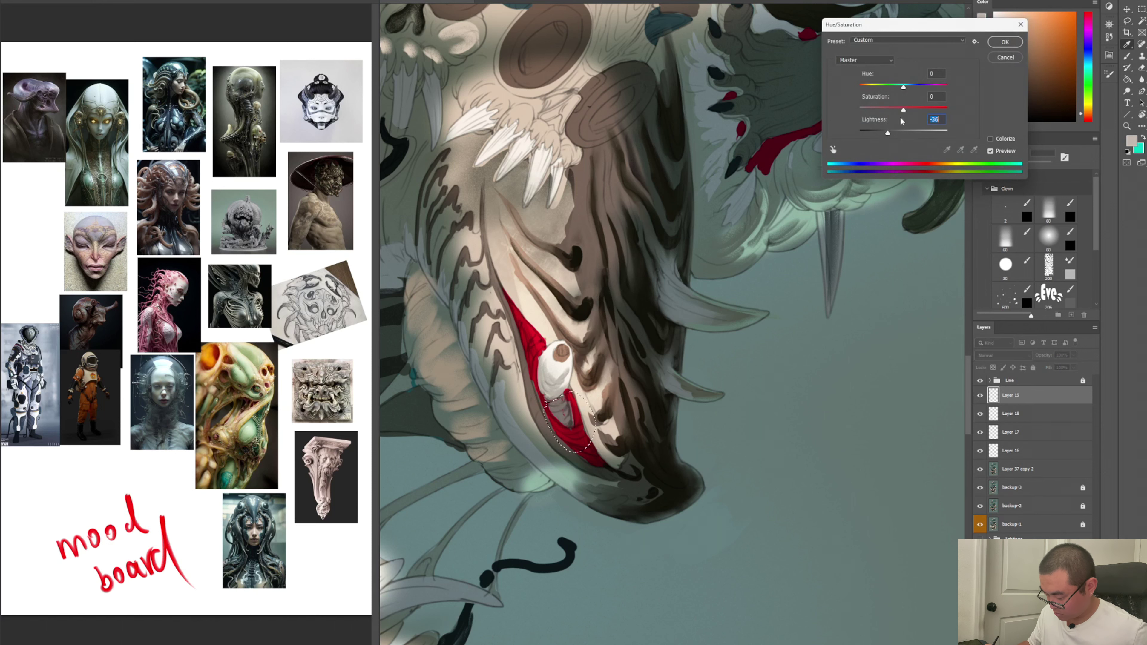
click(1005, 42)
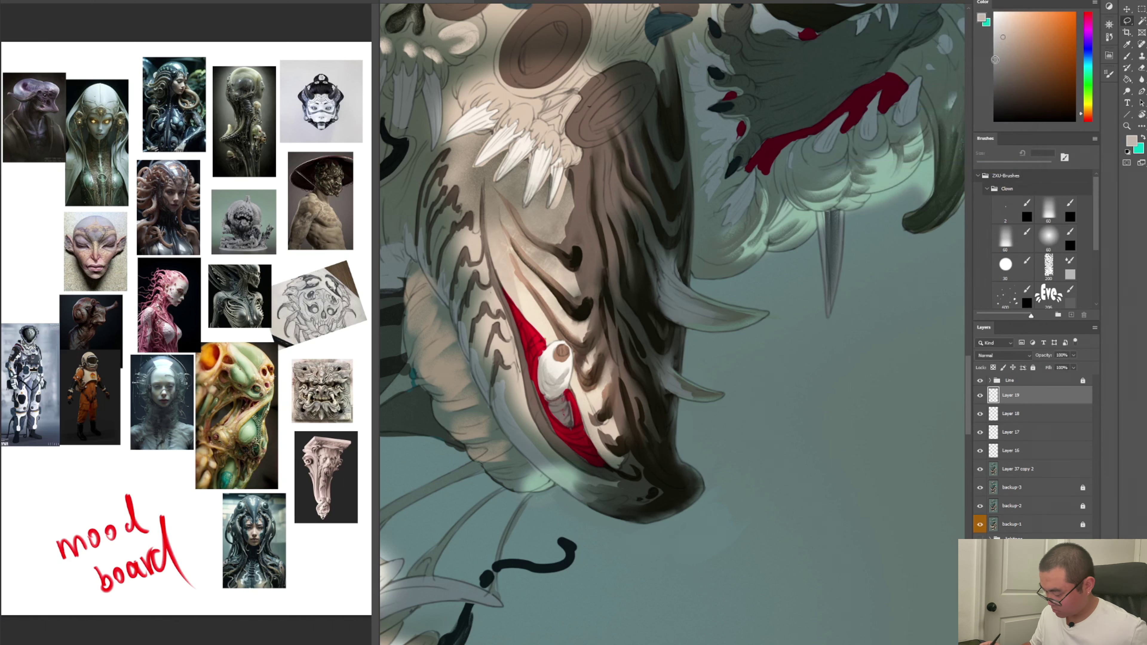
key(ctrl+r)
key(ctrl+r)
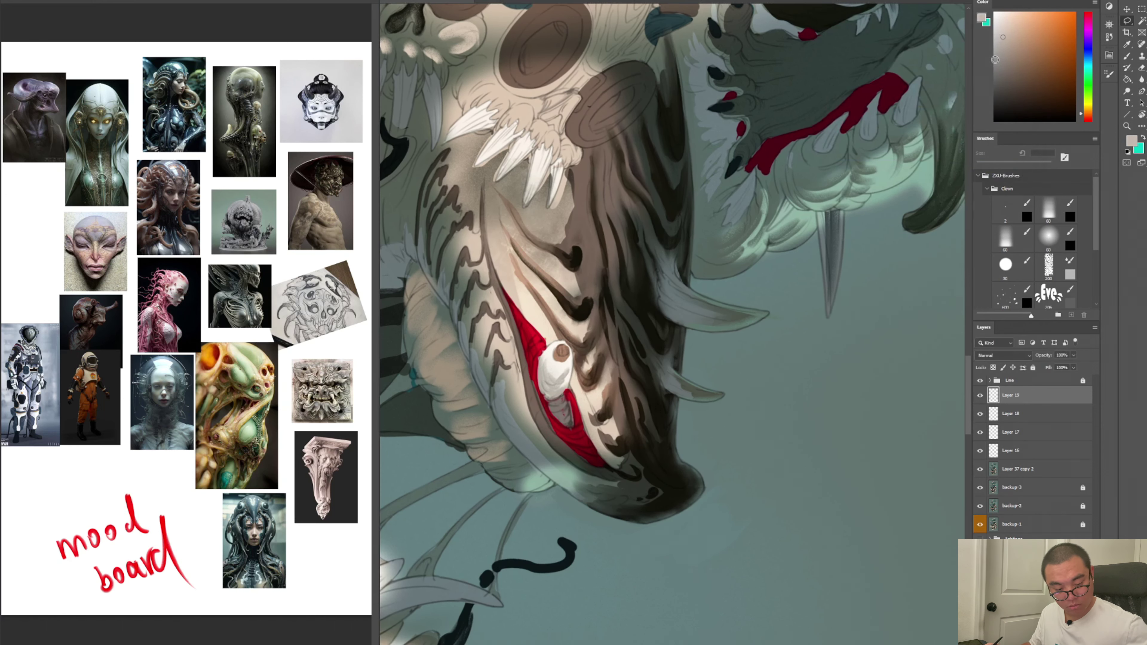
key(ctrl+e)
key(ctrl+e)
key(ctrl+e)
Compare Layer 16's edits on and off, then merge it into Layer 37 copy 2
click(979, 396)
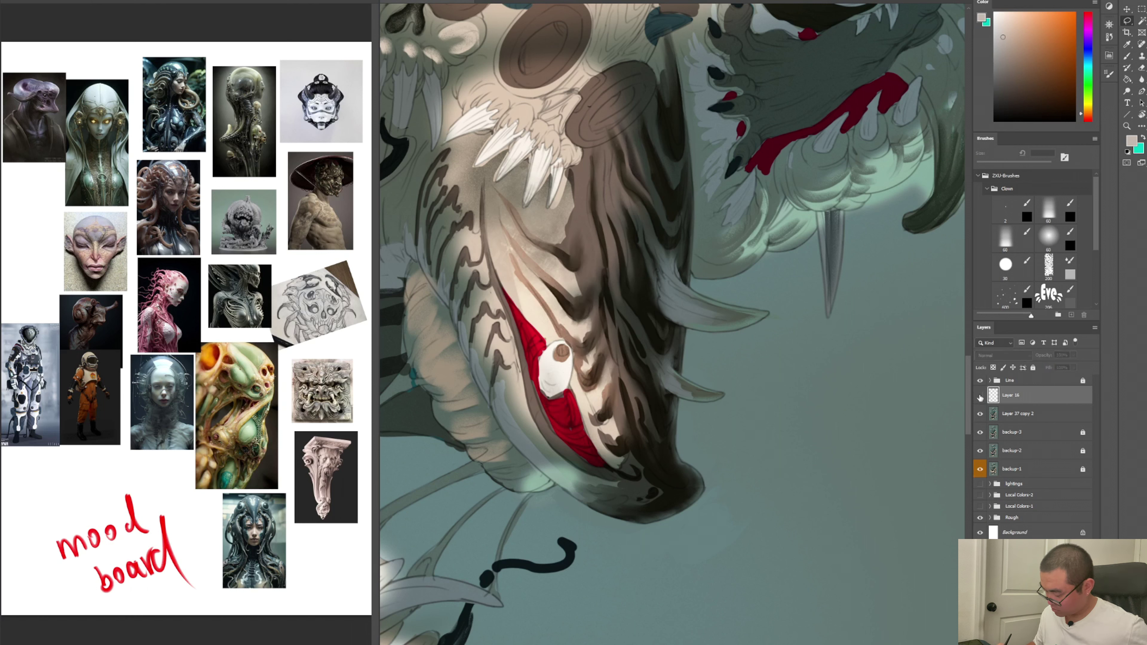
click(979, 393)
key(b)
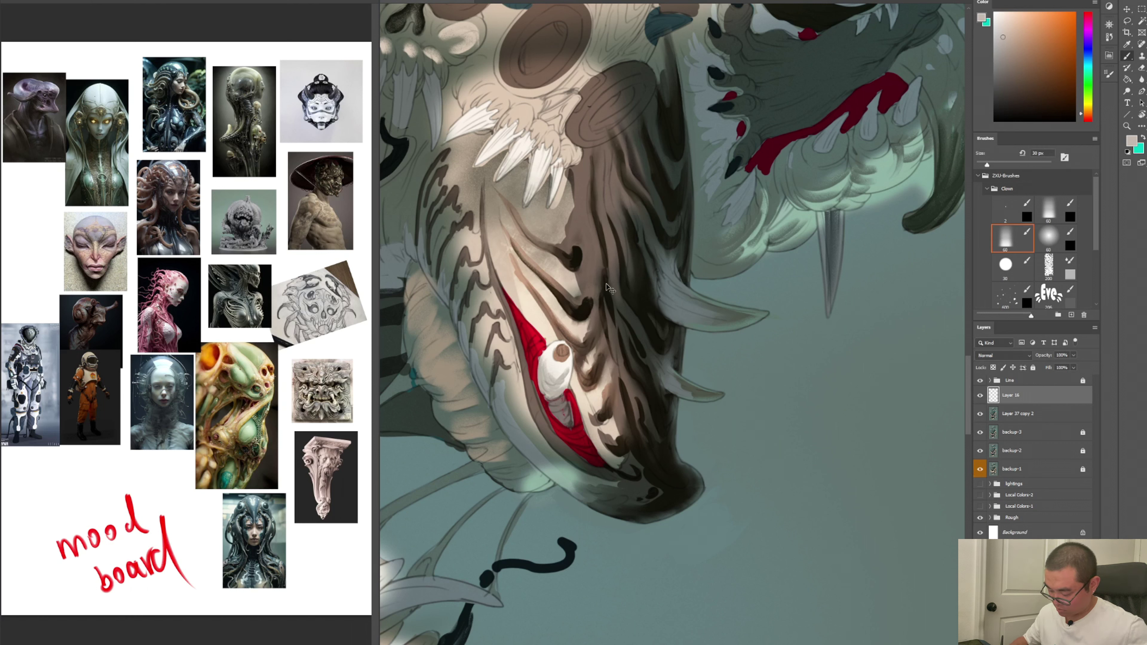
key(ctrl+e)
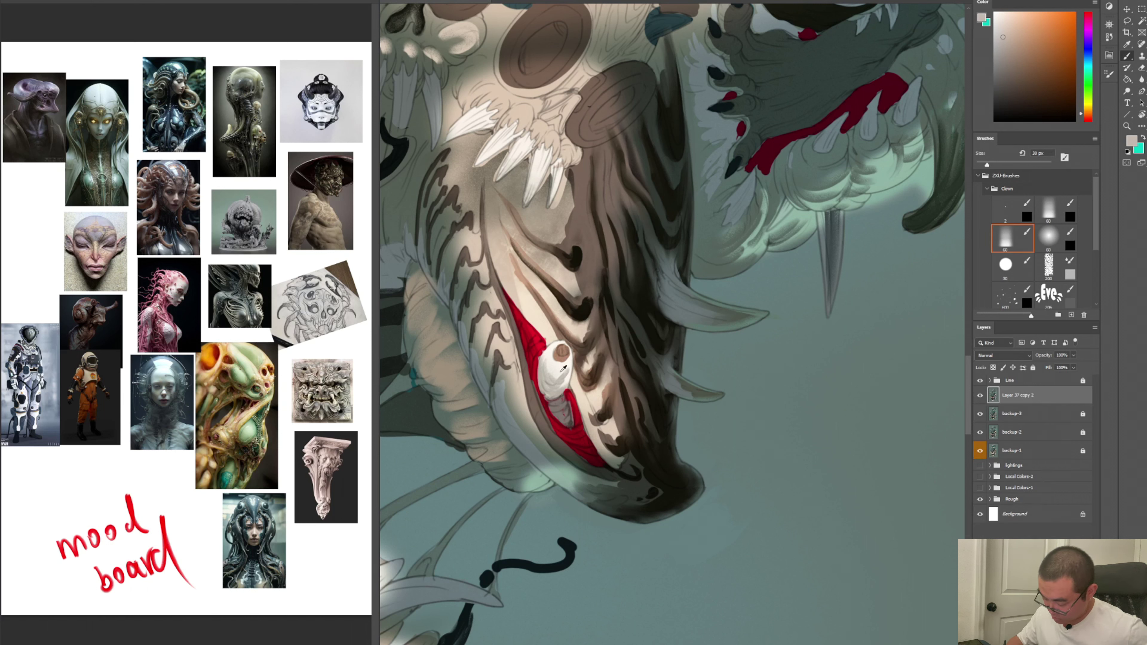
Sample dark red and darken the mouth's upper tip with strokes around the mouth
alt+click(555, 378)
alt+click(559, 363)
alt+click(583, 313)
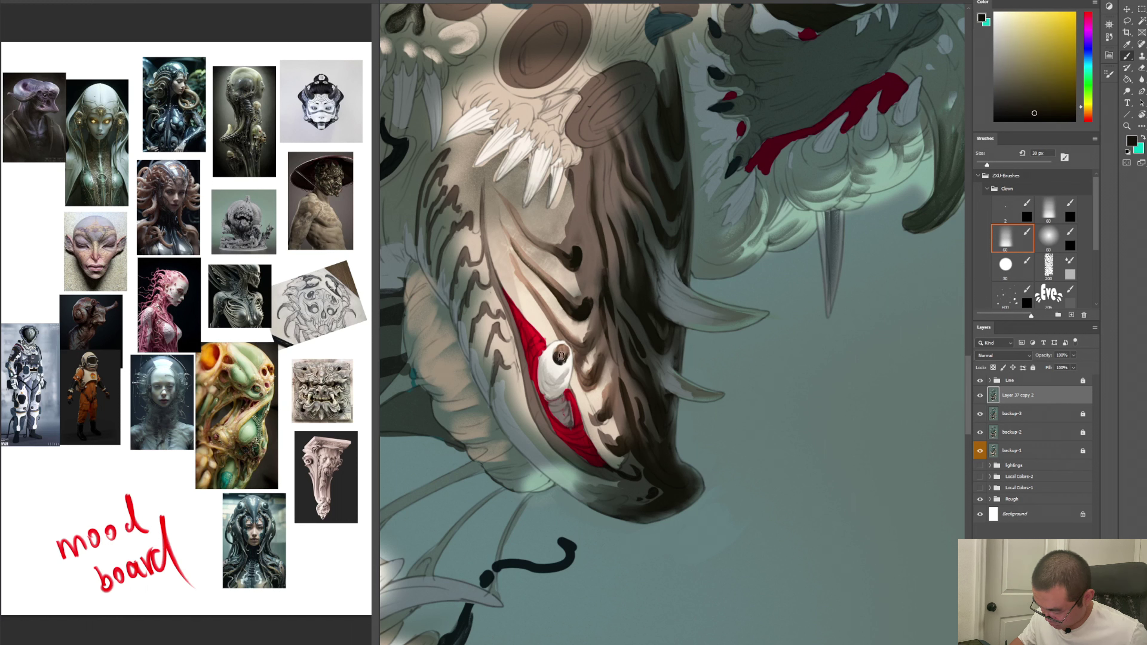
alt+click(528, 330)
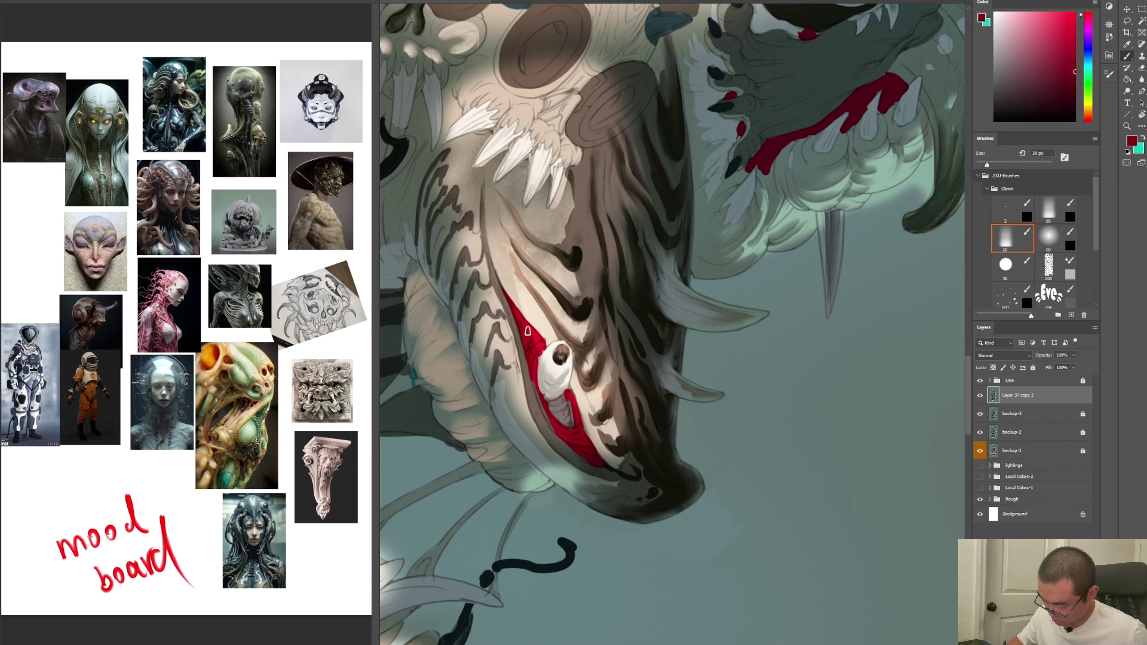
drag(504, 290, 532, 330)
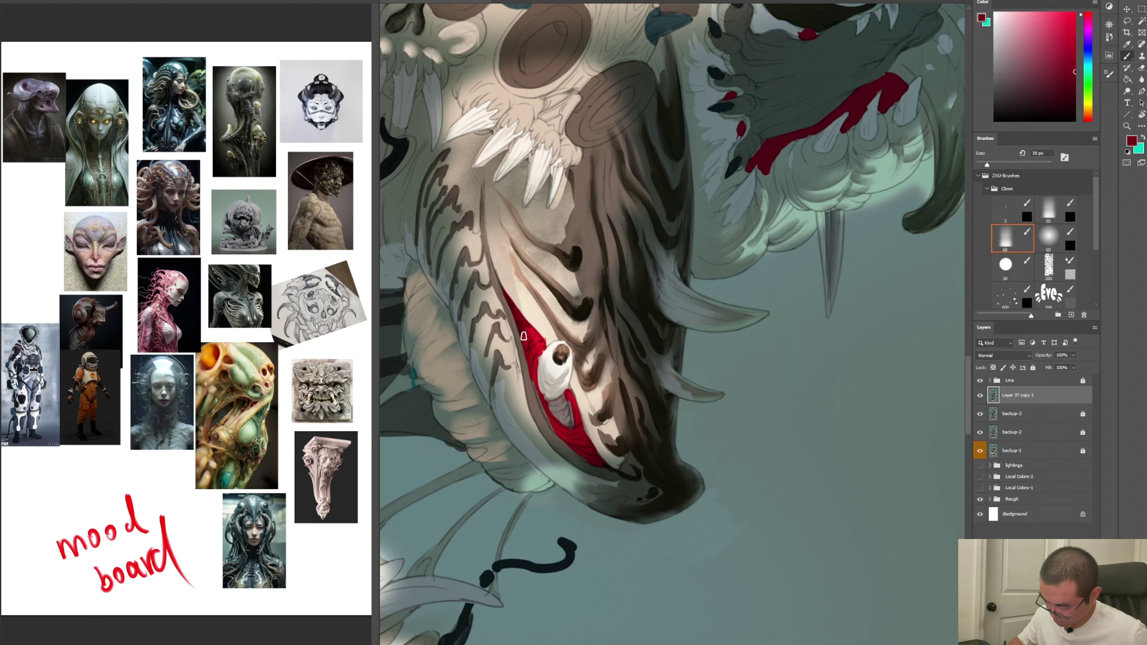
alt+click(520, 319)
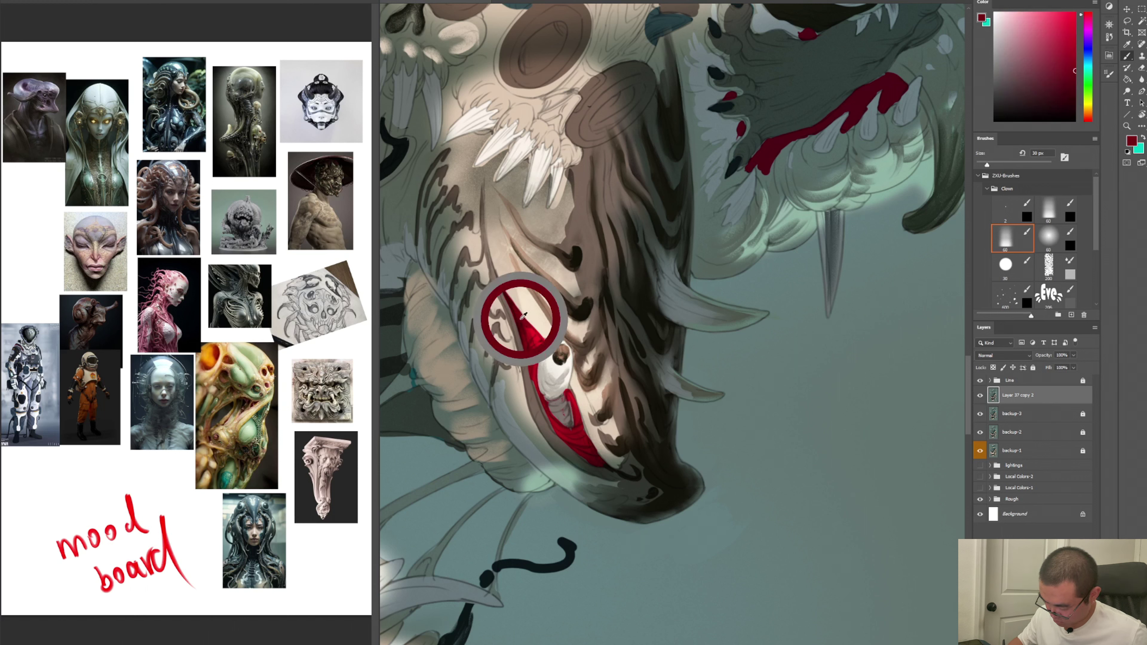
drag(527, 330, 554, 431)
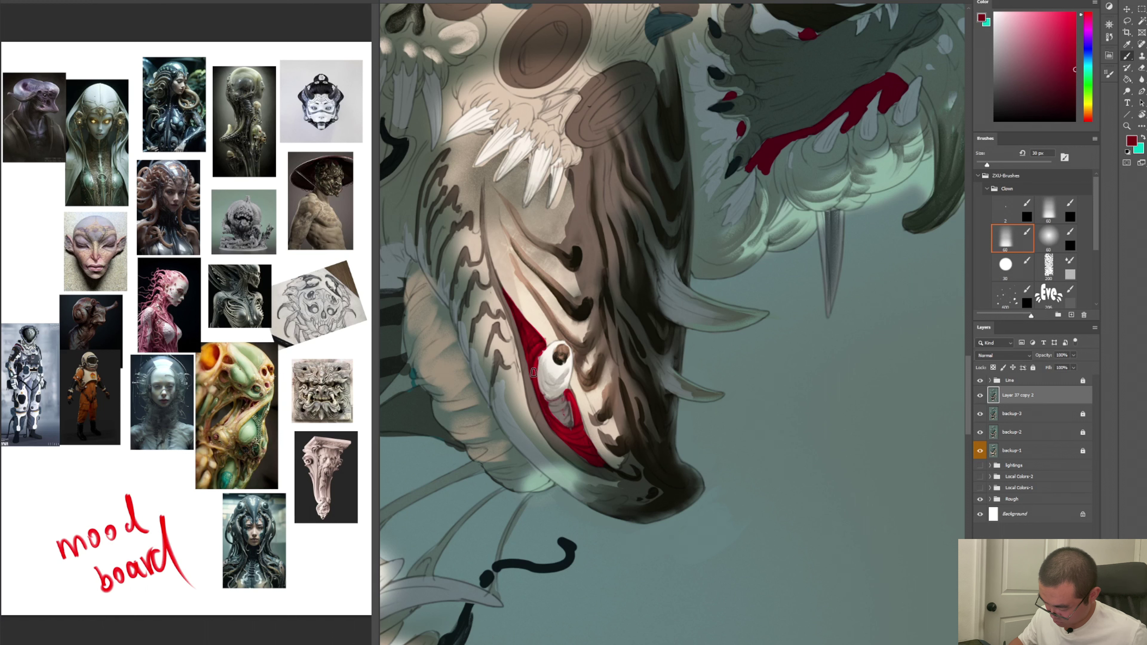
Extend and smooth the deeper red along the mouth's upper edge, then tilt the view
alt+click(523, 327)
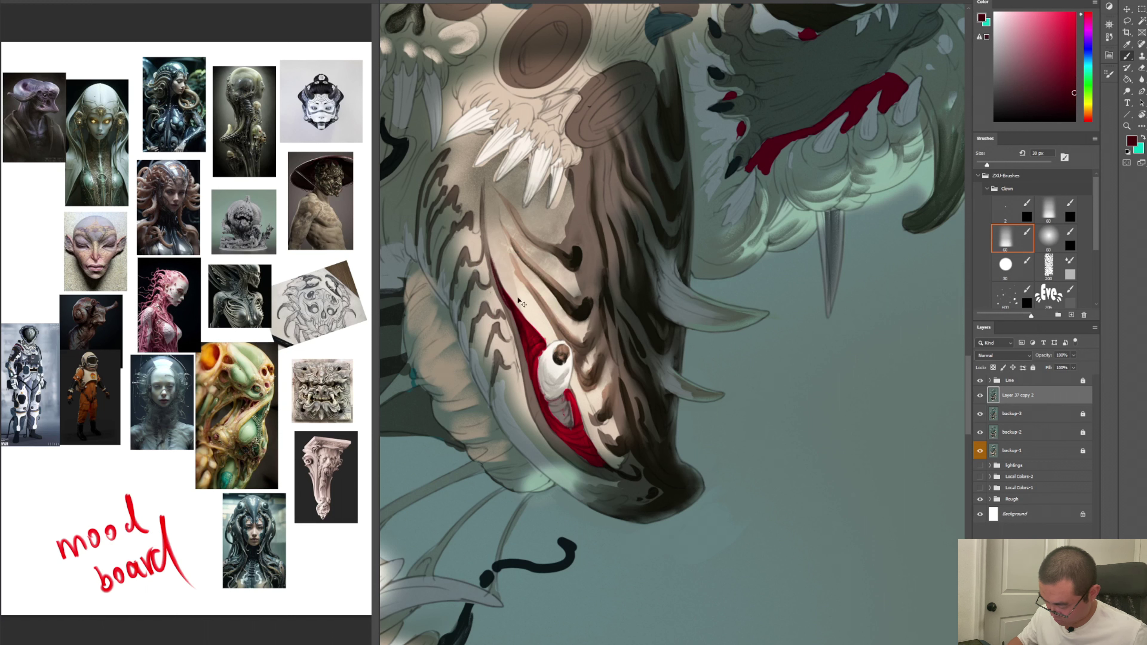
drag(496, 270, 518, 318)
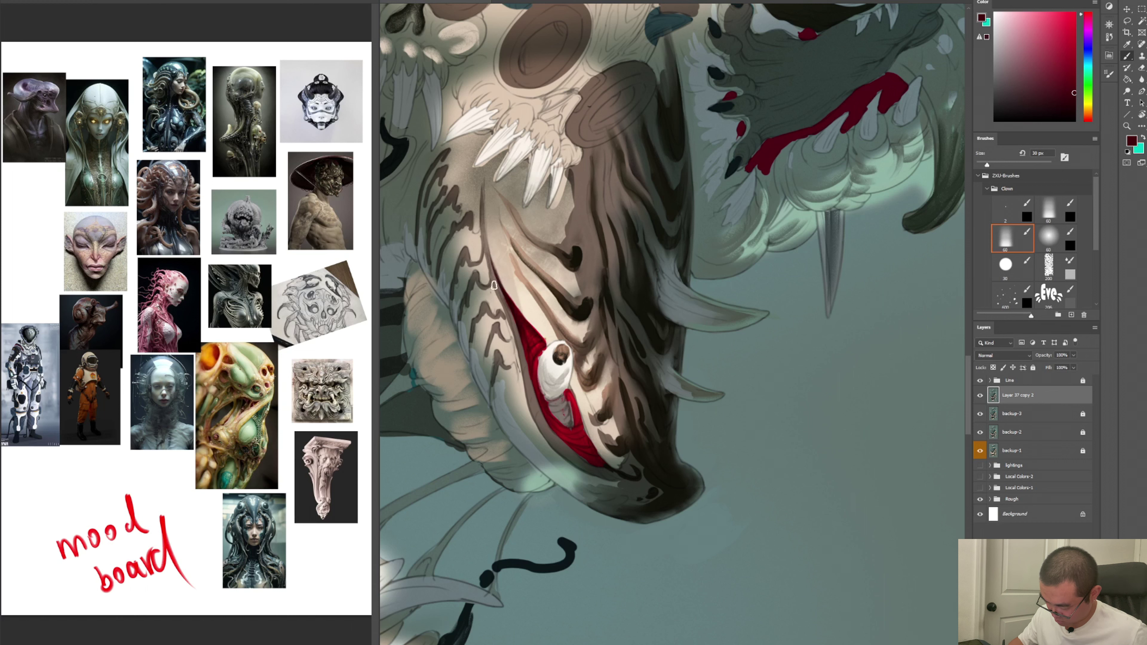
drag(494, 285, 537, 334)
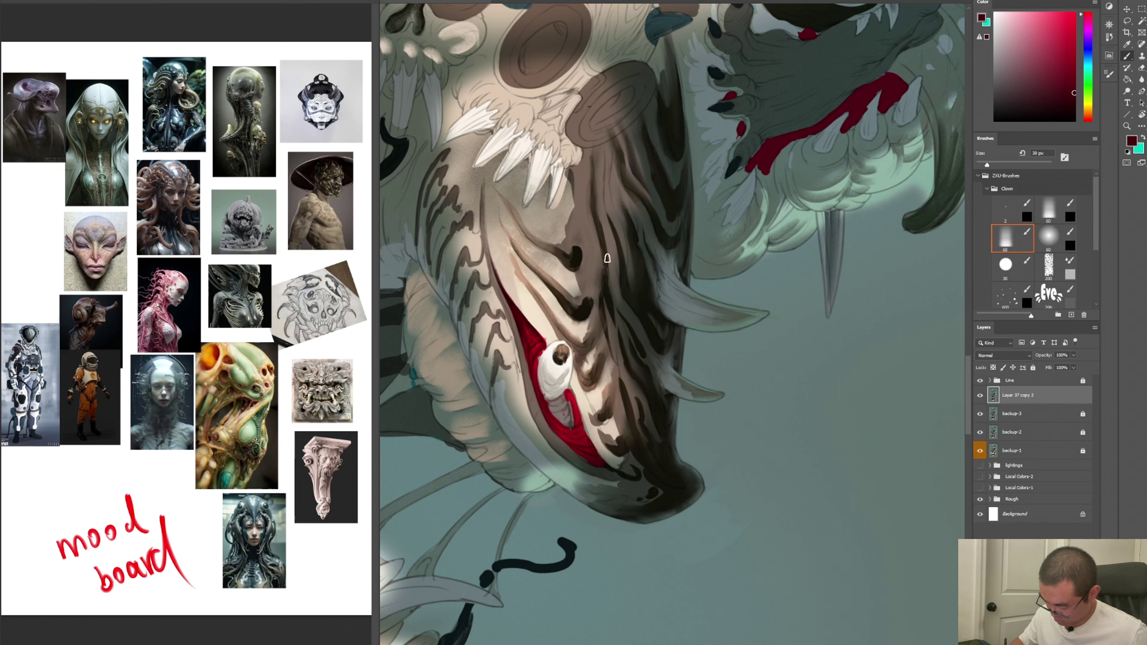
key(r)
drag(607, 258, 703, 269)
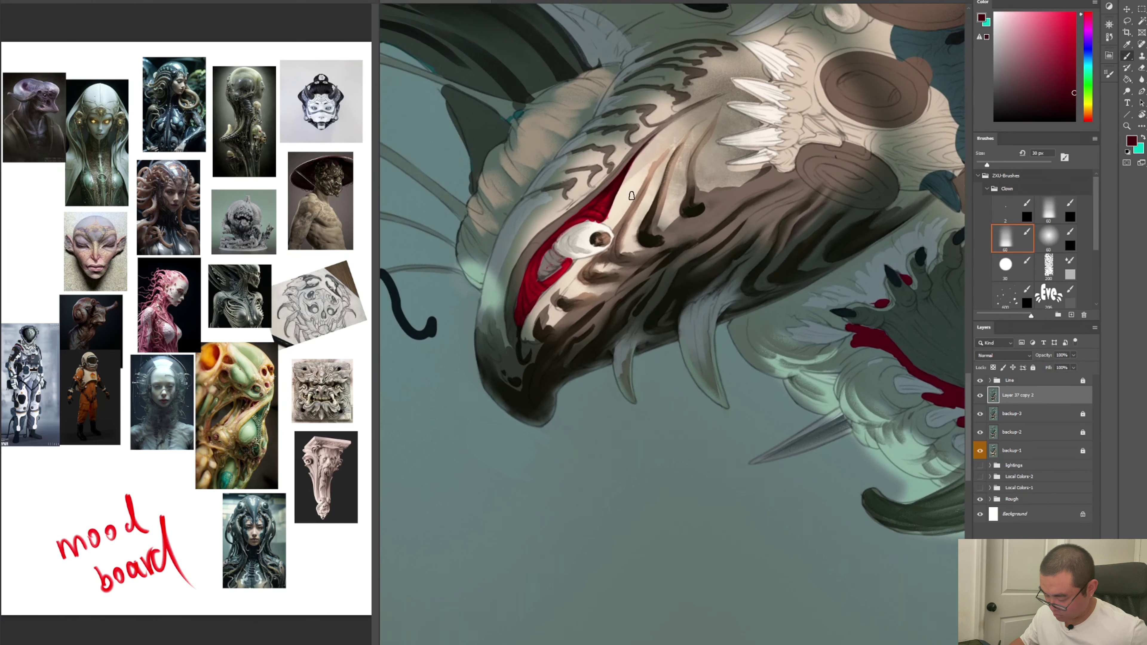
On a new layer, darken the eye's lower lid edge and the red area beside the eye
key(ctrl+shift+n)
key(Return)
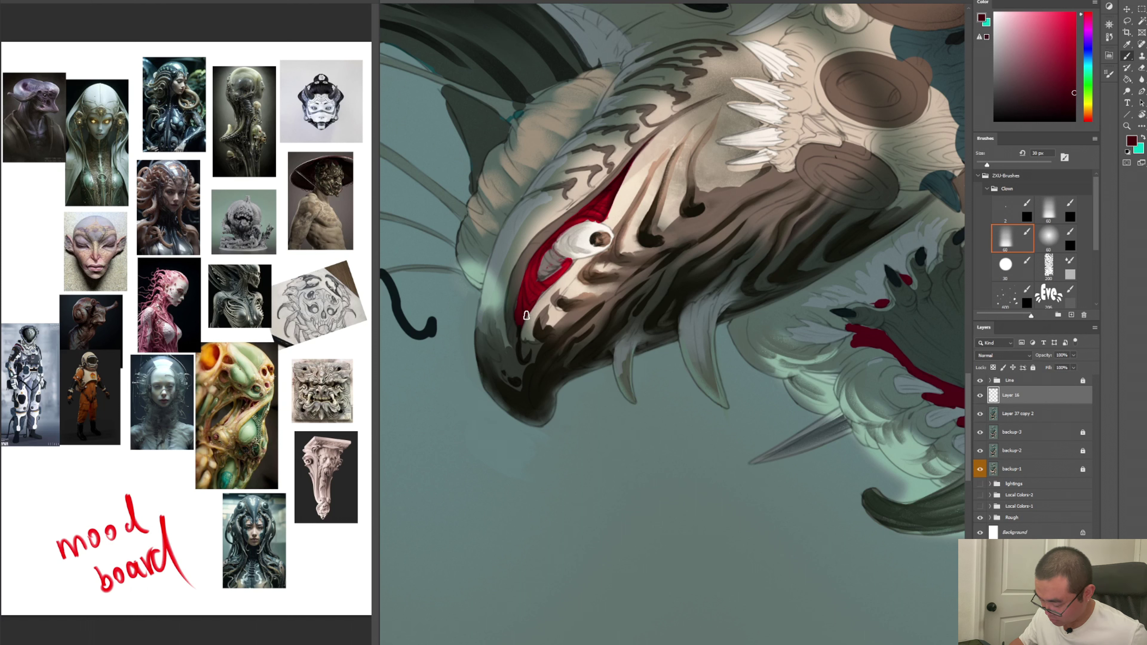
mouse_move(552, 285)
mouse_down()
mouse_move(611, 167)
mouse_move(570, 269)
mouse_move(616, 178)
mouse_move(612, 200)
mouse_up()
key(ctrl+z)
key(ctrl+z)
key(ctrl+z)
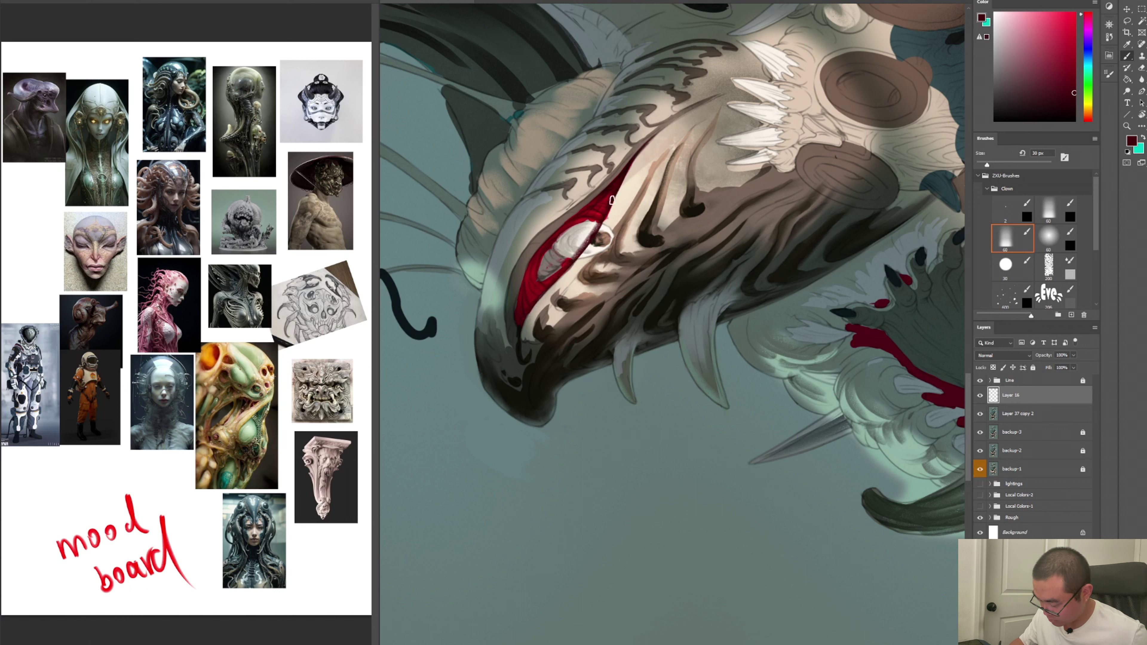
mouse_move(559, 274)
mouse_down()
mouse_move(610, 204)
mouse_move(600, 226)
mouse_move(639, 144)
mouse_up()
key(ctrl+z)
key(e)
mouse_move(591, 250)
mouse_down()
mouse_move(578, 247)
mouse_move(618, 212)
mouse_up()
key(b)
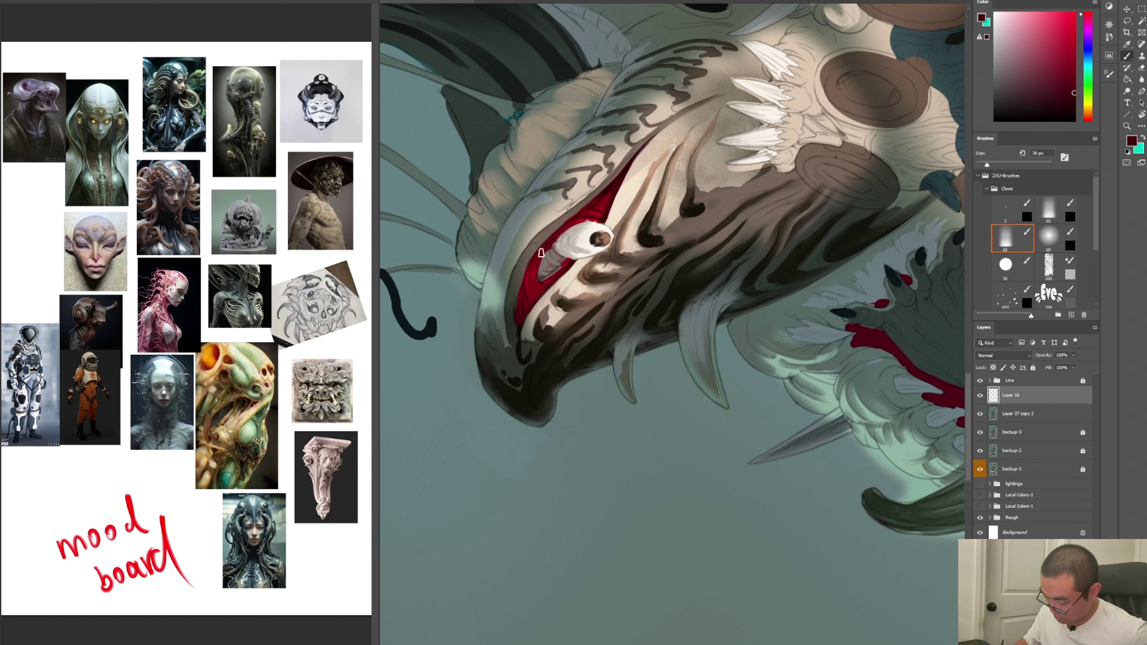
drag(532, 258, 532, 291)
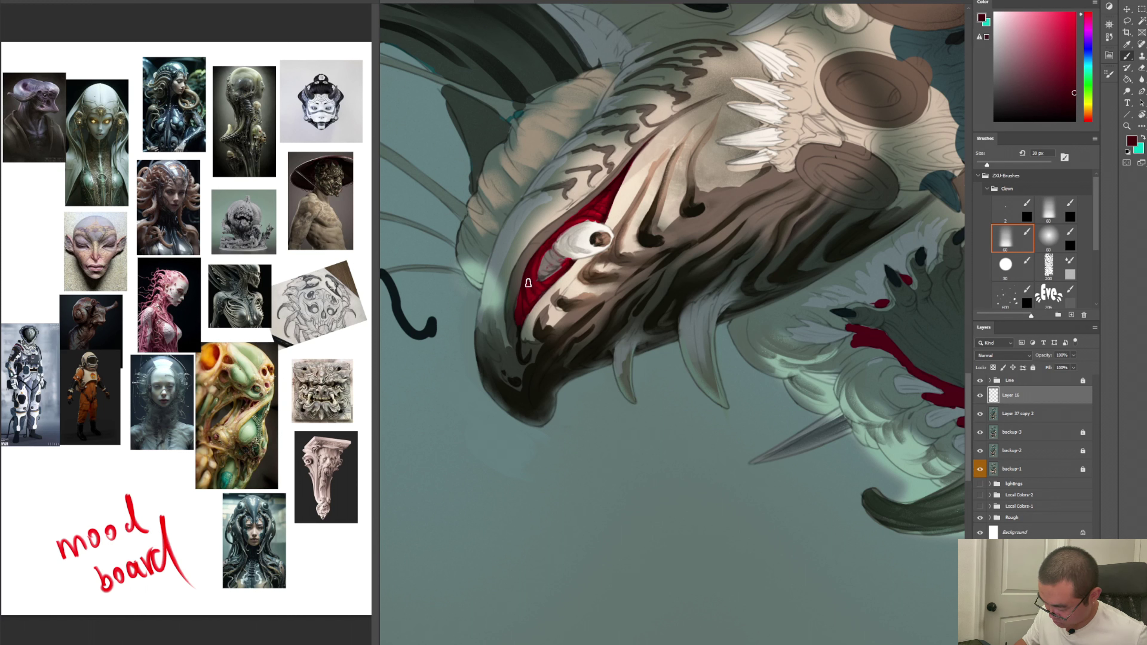
alt+click(526, 284)
On new Layer 17, extend the mouth's lower-right edge in dark red and rotate the view downward
key(ctrl+shift+n)
key(Return)
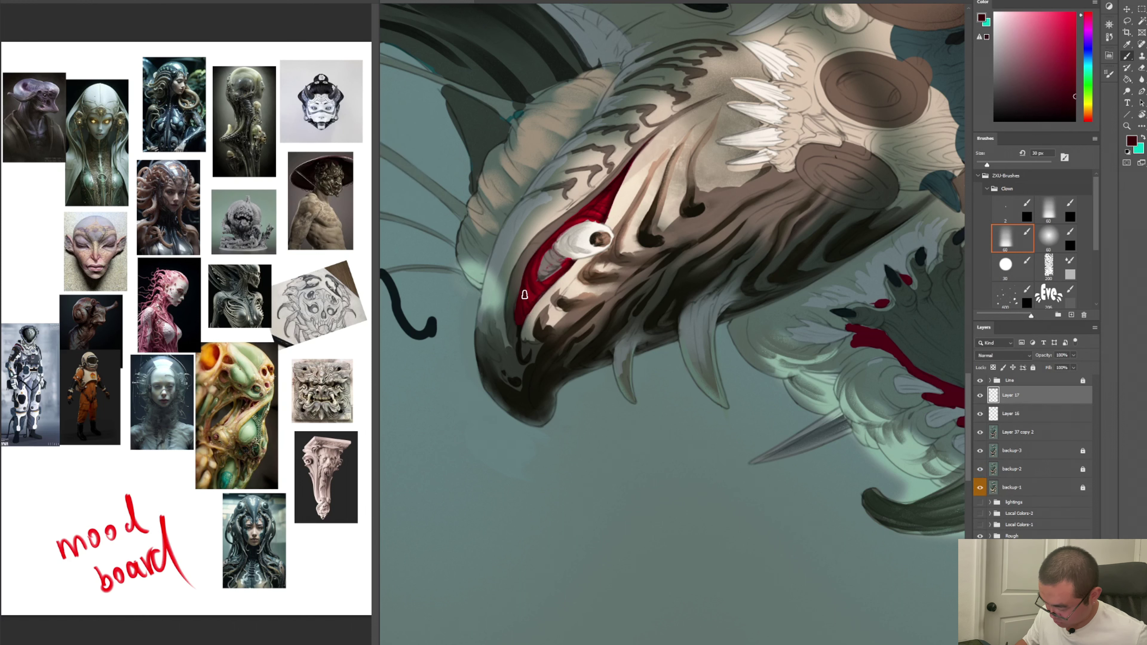
key(e)
key(b)
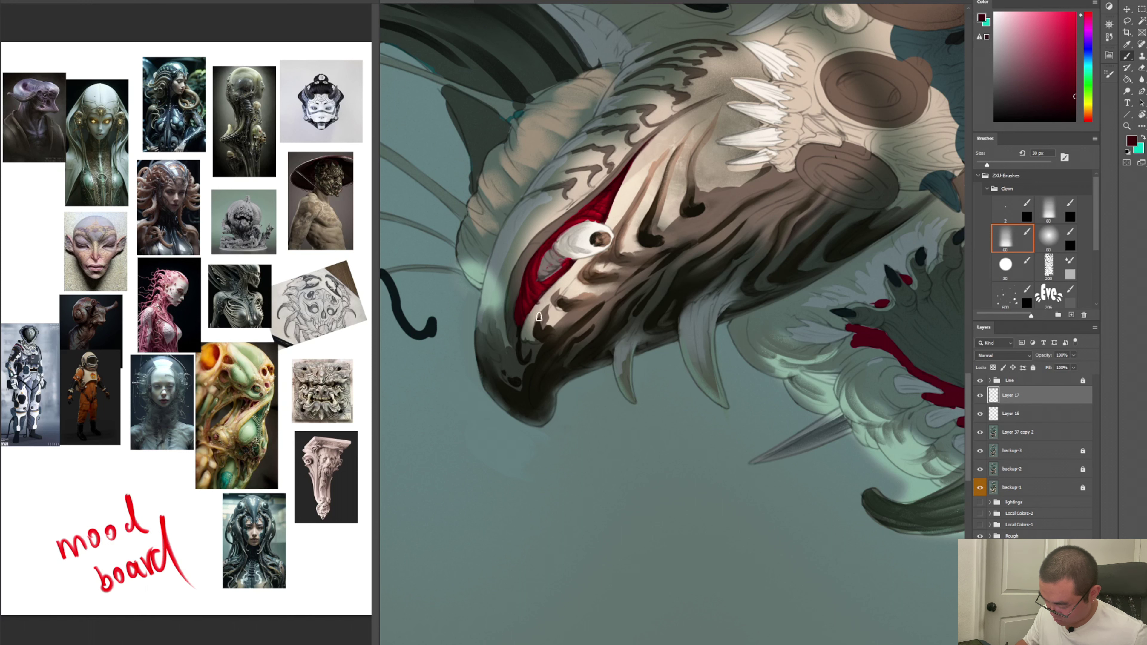
drag(527, 309, 534, 316)
key(e)
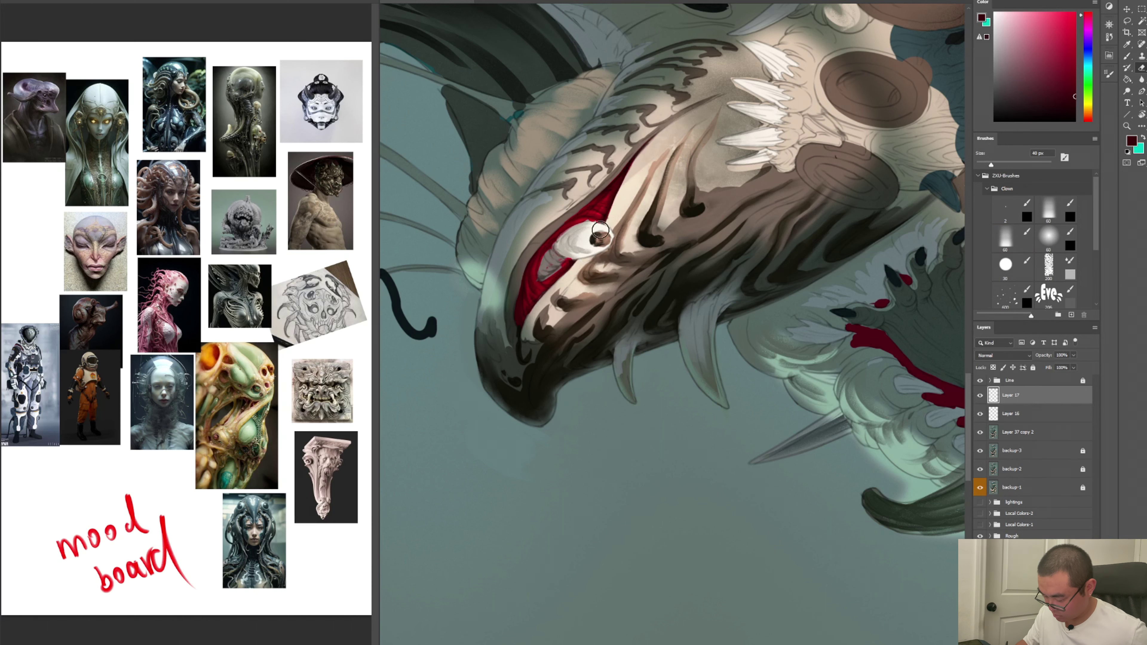
key(b)
key(r)
drag(600, 231, 544, 258)
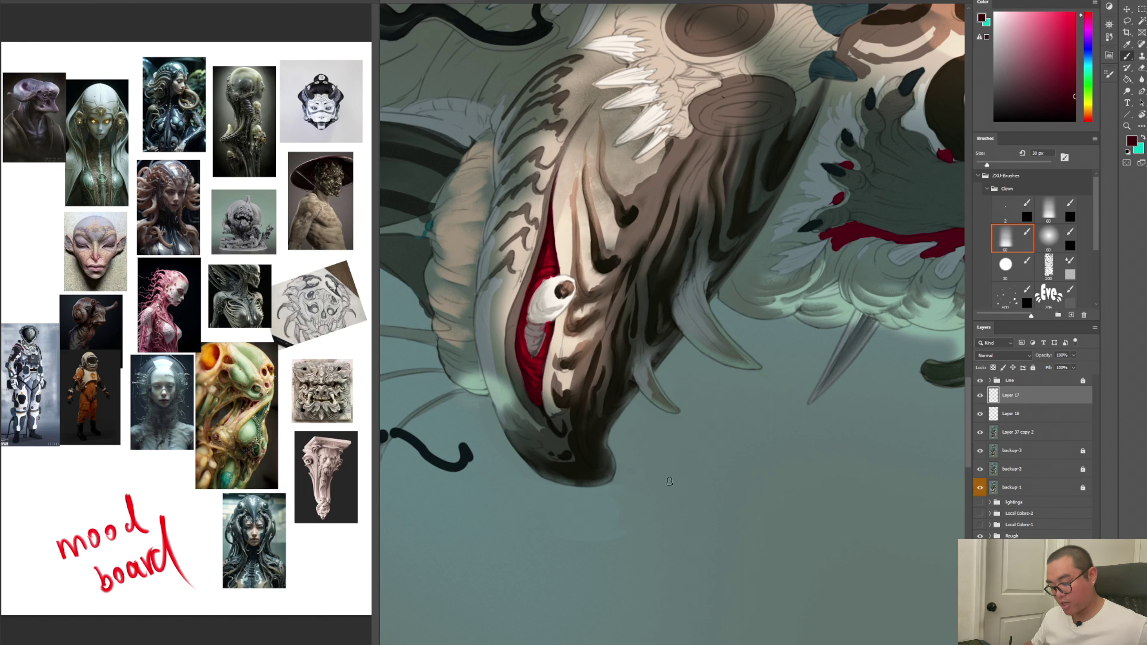
Write a red '0 – 40' below the snout with two arrow lines beneath it
mouse_move(678, 474)
mouse_down()
mouse_move(682, 500)
mouse_move(790, 484)
mouse_move(781, 513)
mouse_up()
drag(801, 475, 812, 476)
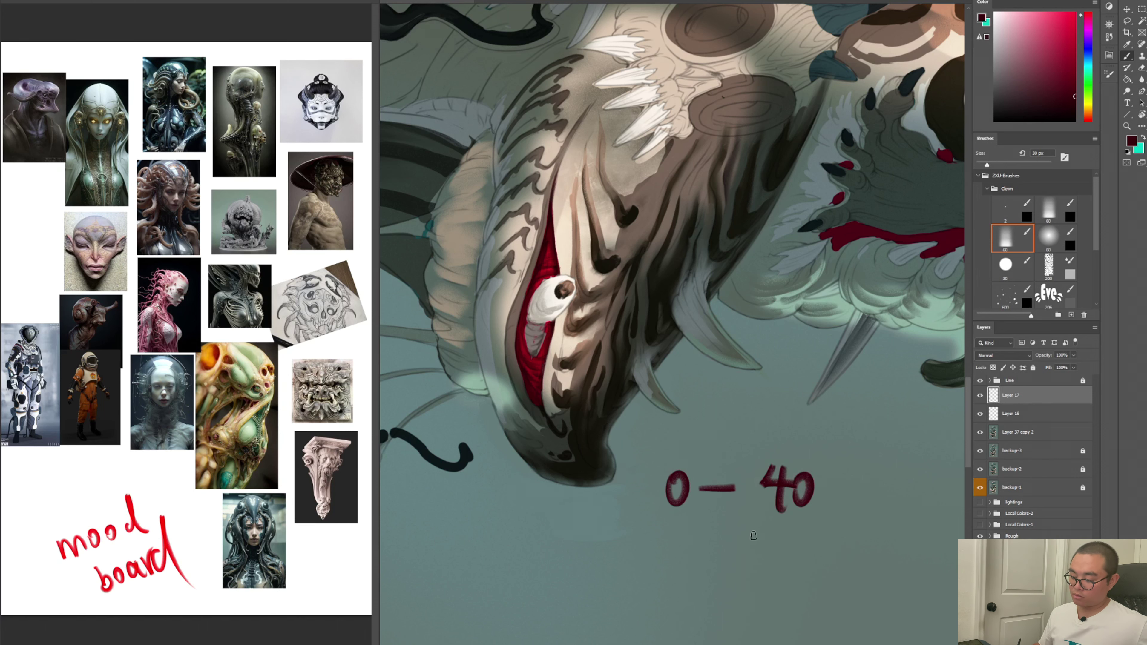
drag(881, 508, 840, 479)
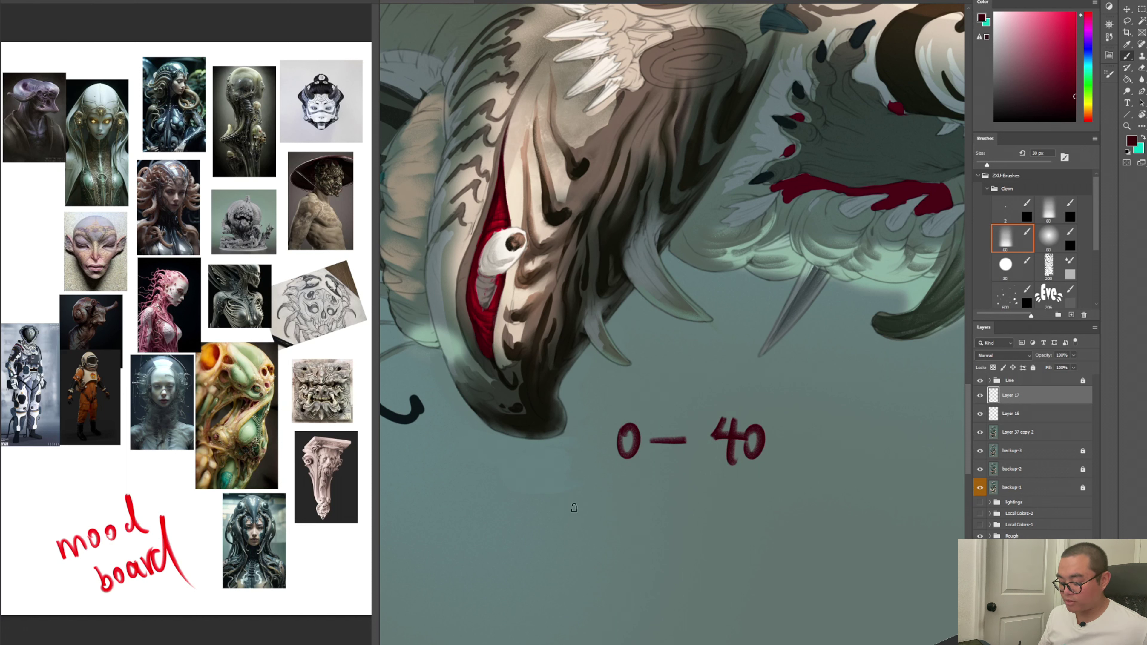
drag(564, 506, 755, 504)
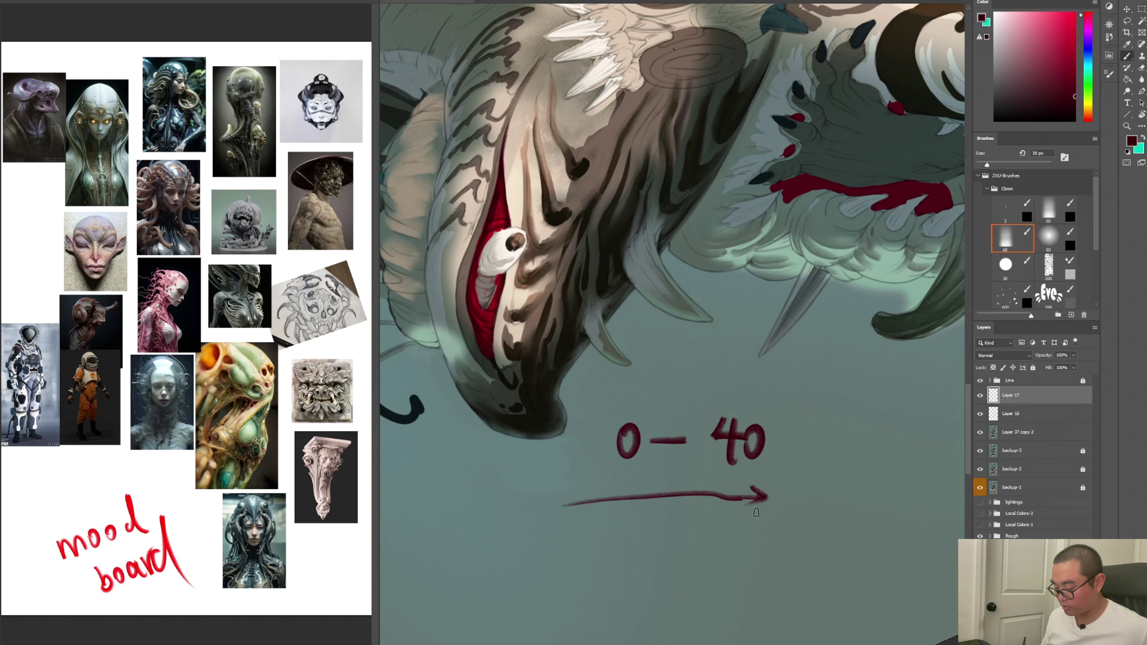
mouse_move(574, 547)
mouse_down()
mouse_move(773, 535)
mouse_move(763, 543)
mouse_up()
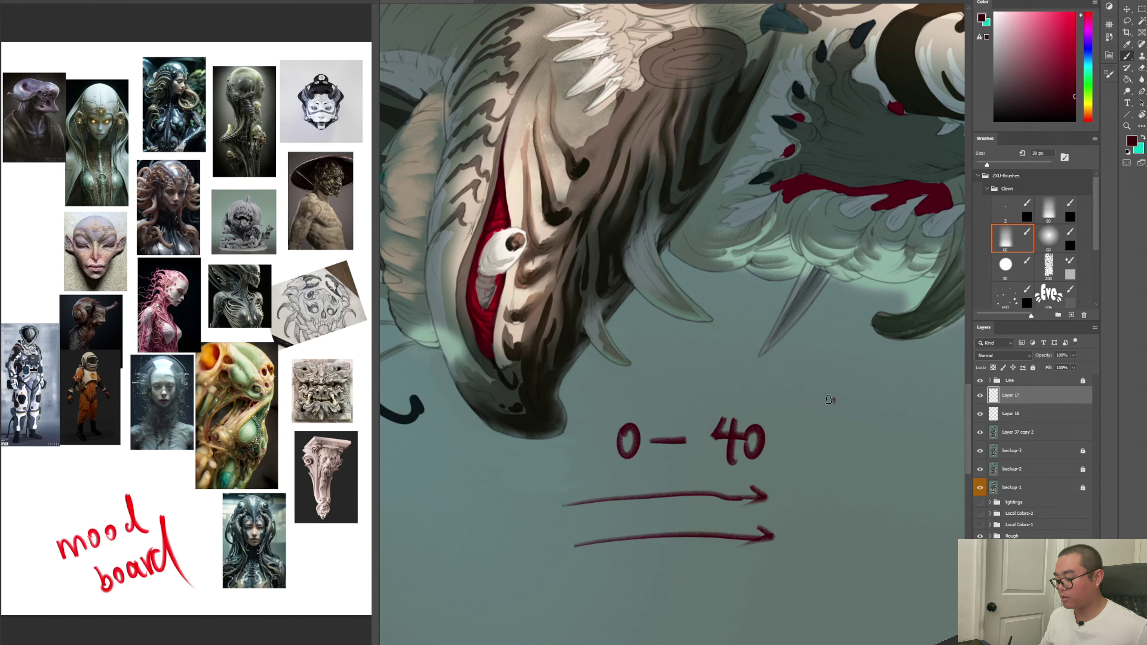
Add 60 and 80 to the right, each underlined with an arrow
mouse_move(830, 398)
mouse_down()
mouse_move(819, 430)
mouse_move(846, 423)
mouse_up()
drag(742, 473, 860, 466)
scroll(884, 499, right, 3)
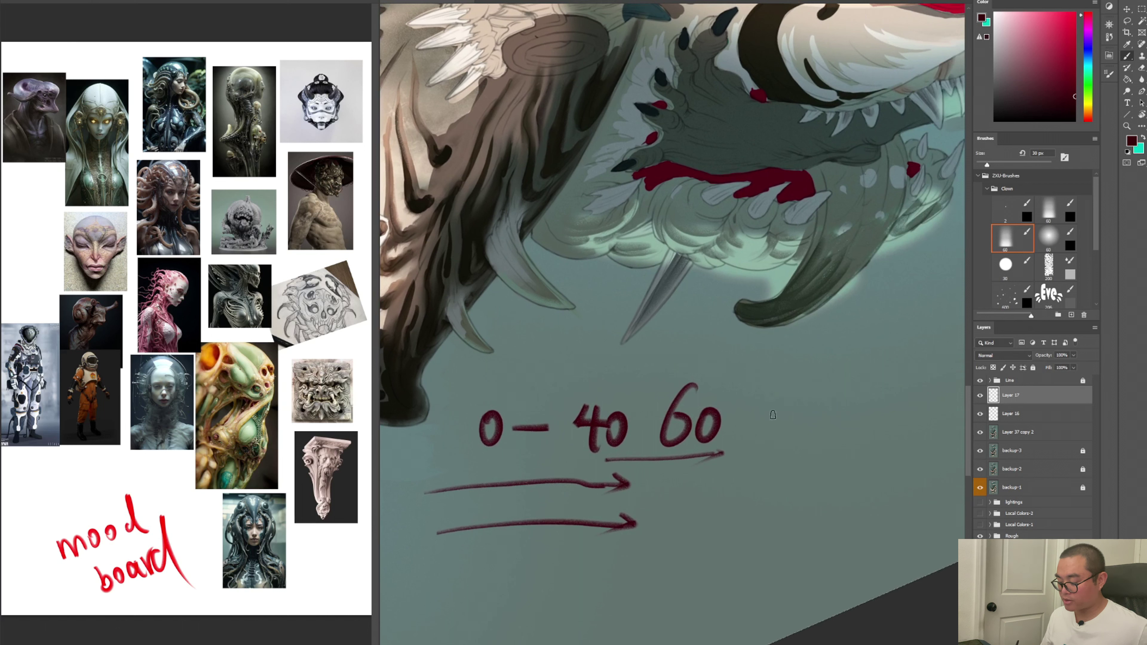
drag(829, 410, 830, 416)
mouse_move(841, 416)
mouse_down()
mouse_move(852, 421)
mouse_move(842, 415)
mouse_up()
mouse_move(750, 479)
mouse_down()
mouse_move(832, 469)
mouse_move(805, 494)
mouse_up()
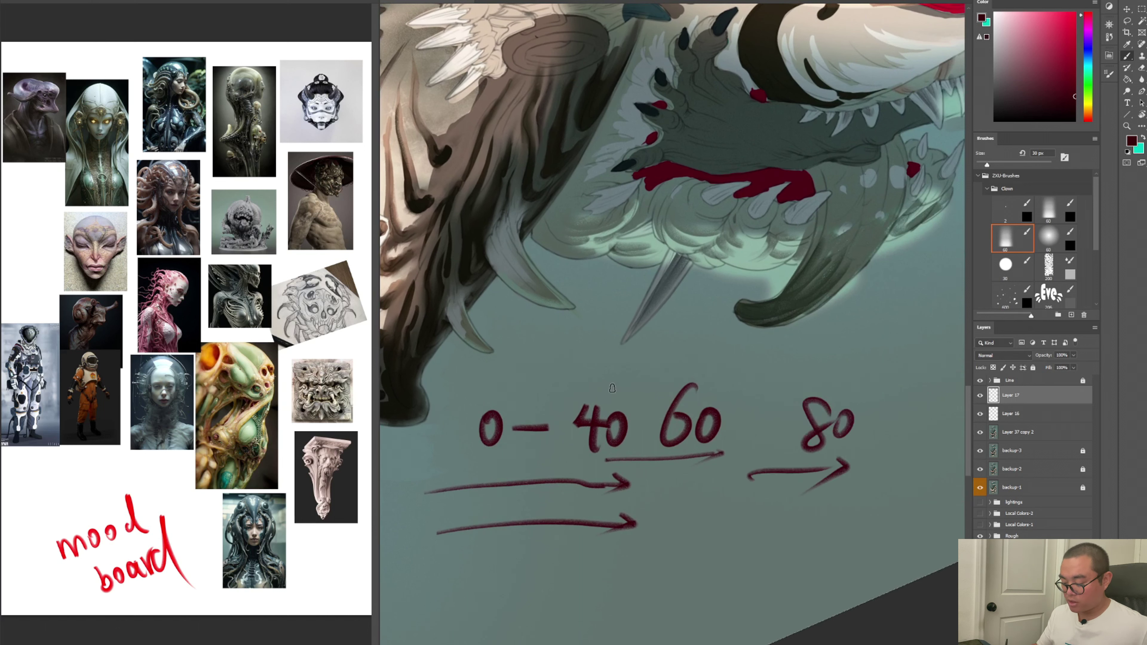
Draw curved linking arrows between the numbers, including one from 60 to 80
mouse_move(574, 379)
mouse_down()
mouse_move(625, 357)
mouse_move(595, 355)
mouse_move(601, 391)
mouse_move(627, 358)
mouse_move(688, 375)
mouse_up()
key(ctrl+z)
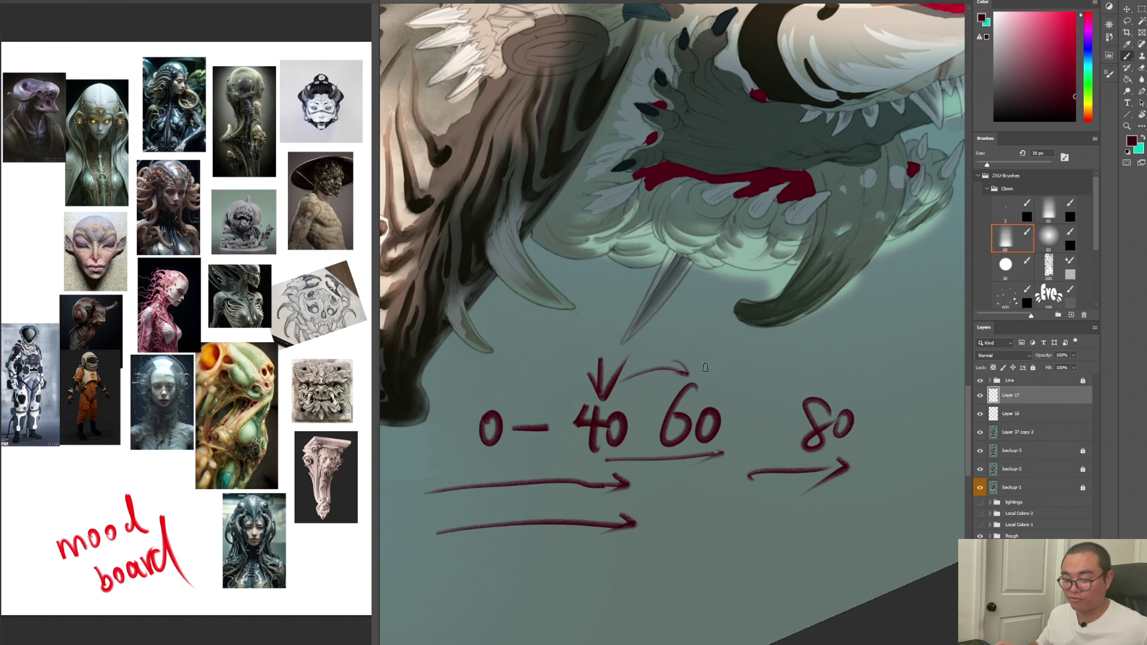
drag(686, 374, 668, 379)
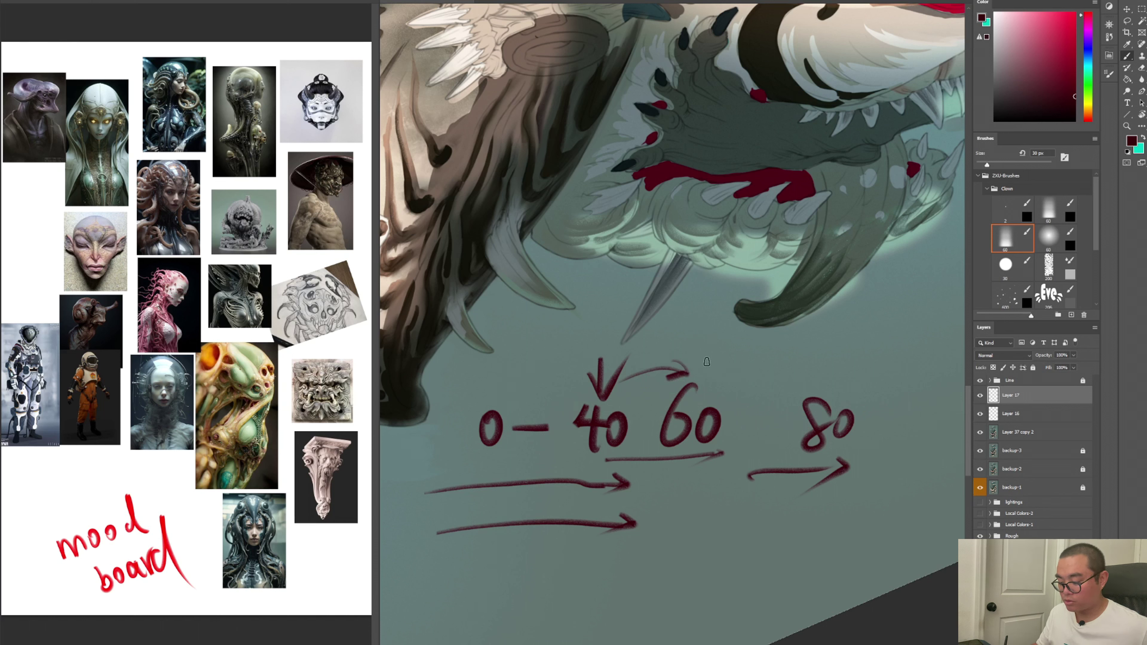
mouse_move(724, 331)
mouse_down()
mouse_move(713, 365)
mouse_move(733, 358)
mouse_up()
key(ctrl+z)
key(ctrl+z)
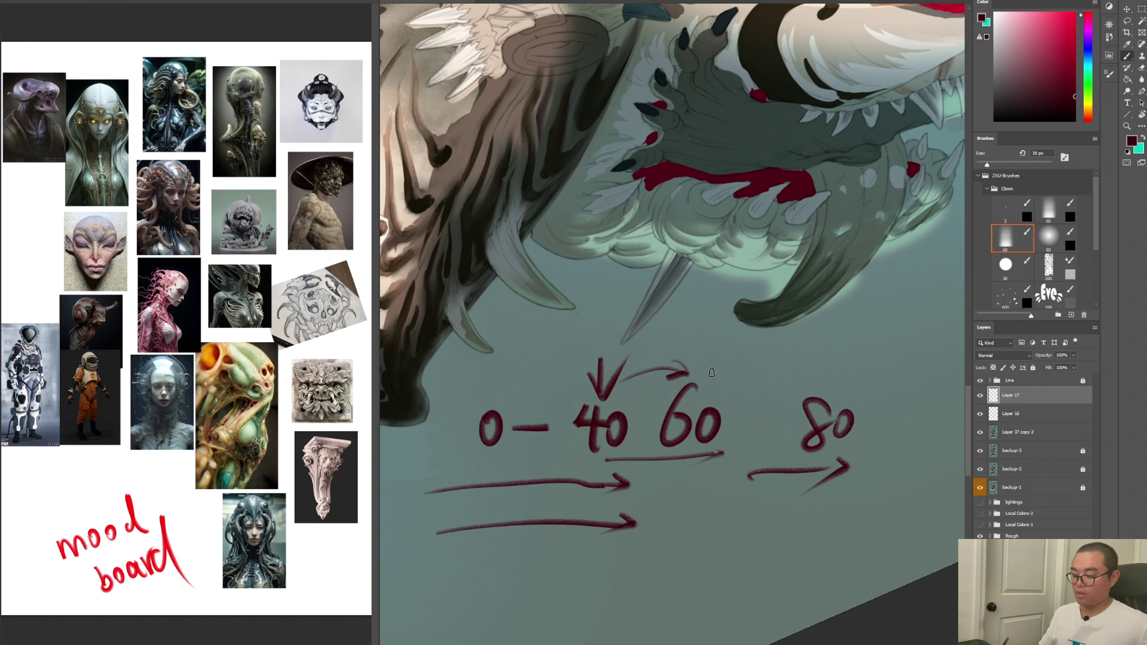
drag(630, 492, 708, 488)
drag(692, 481, 708, 489)
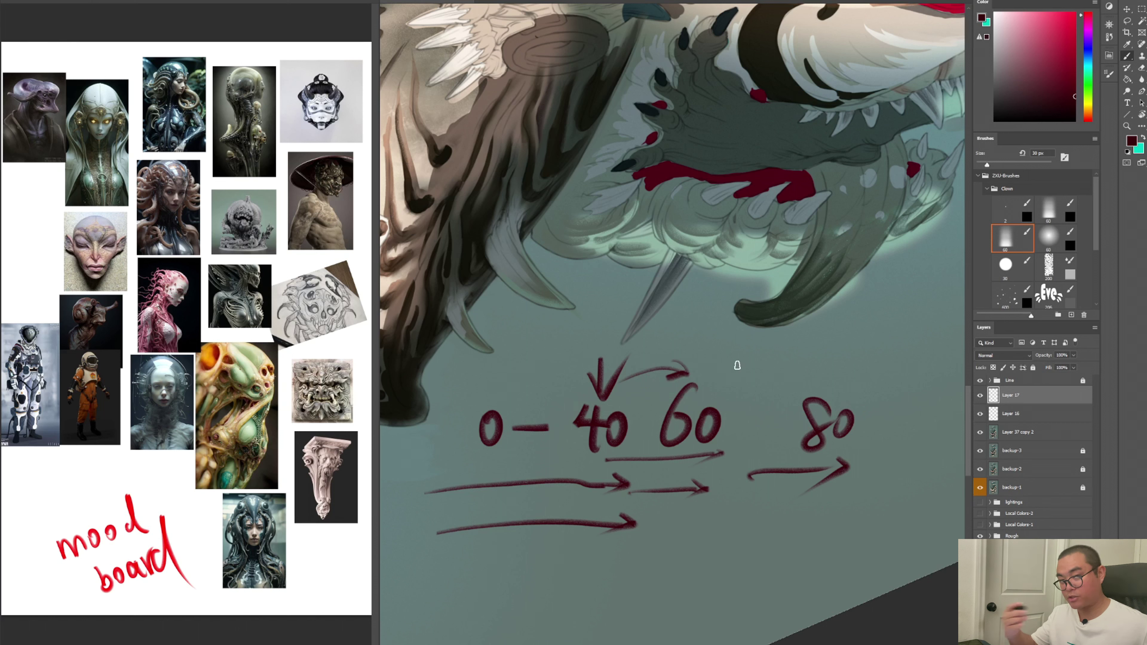
mouse_move(708, 381)
mouse_down()
mouse_move(820, 367)
mouse_move(837, 383)
mouse_up()
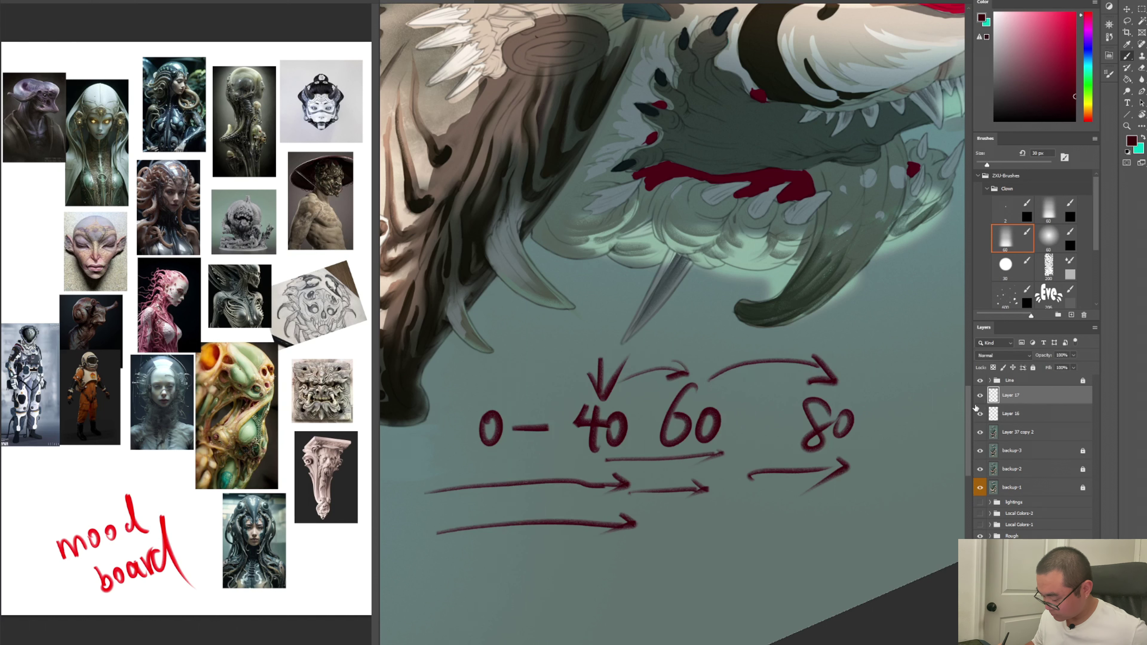
Delete the layer holding the red progress notes
key(Delete)
drag(578, 319, 666, 352)
drag(526, 204, 569, 238)
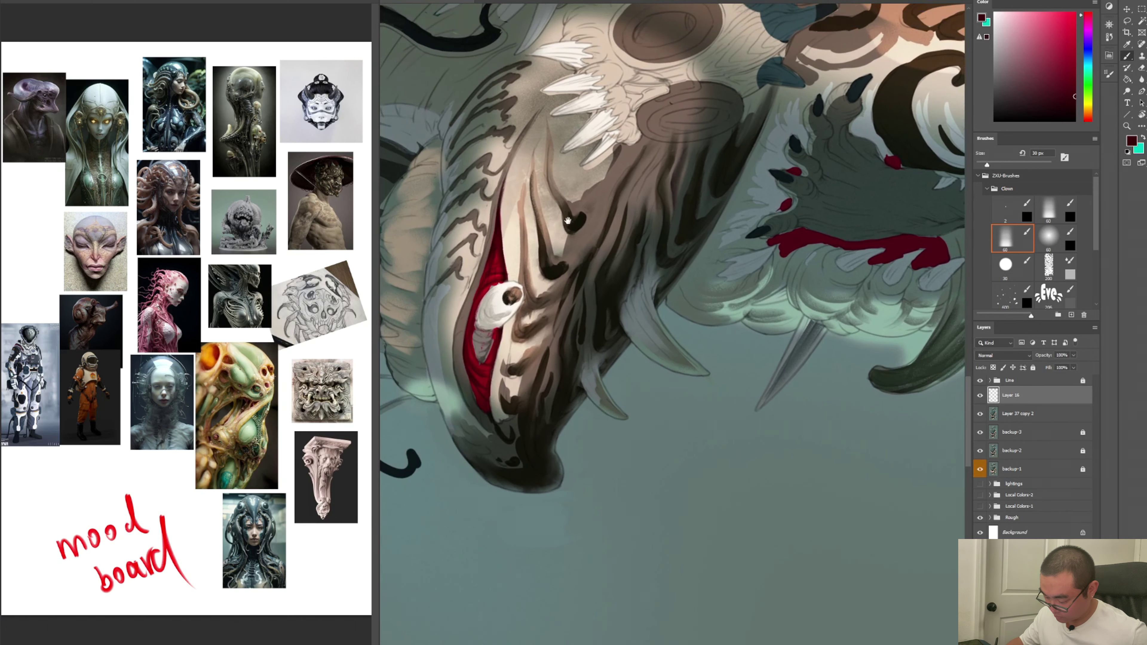
Sample light beige and paint over the brown line beside the mouth
alt+click(527, 164)
key(ctrl+z)
drag(527, 165, 516, 260)
key(ctrl+z)
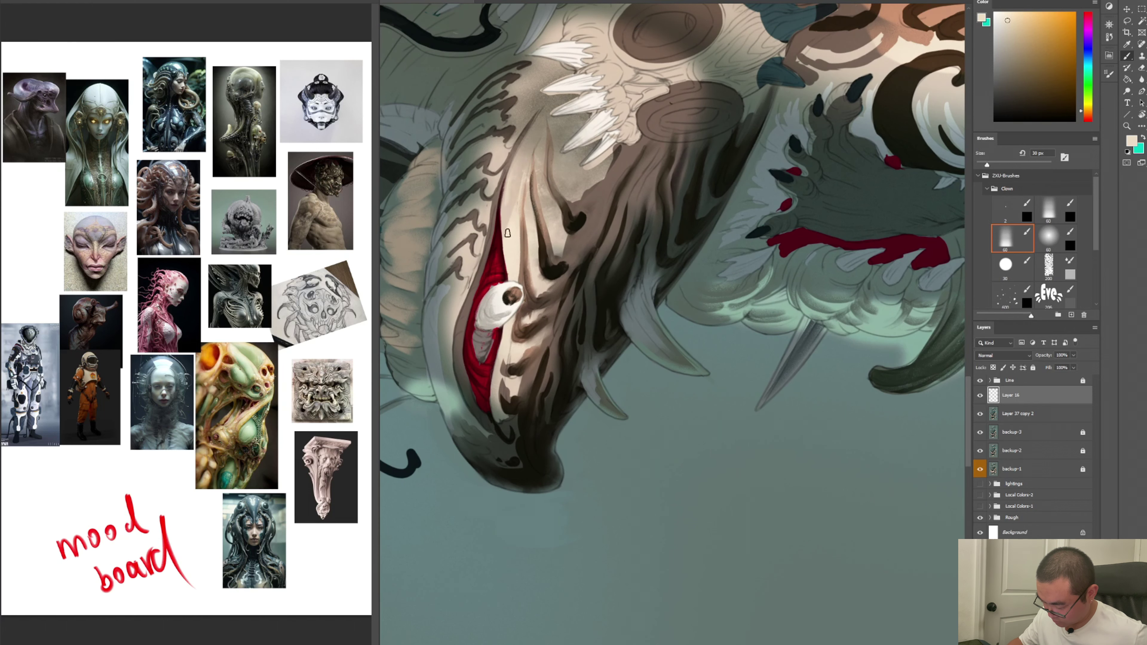
scroll(787, 351, down, 5)
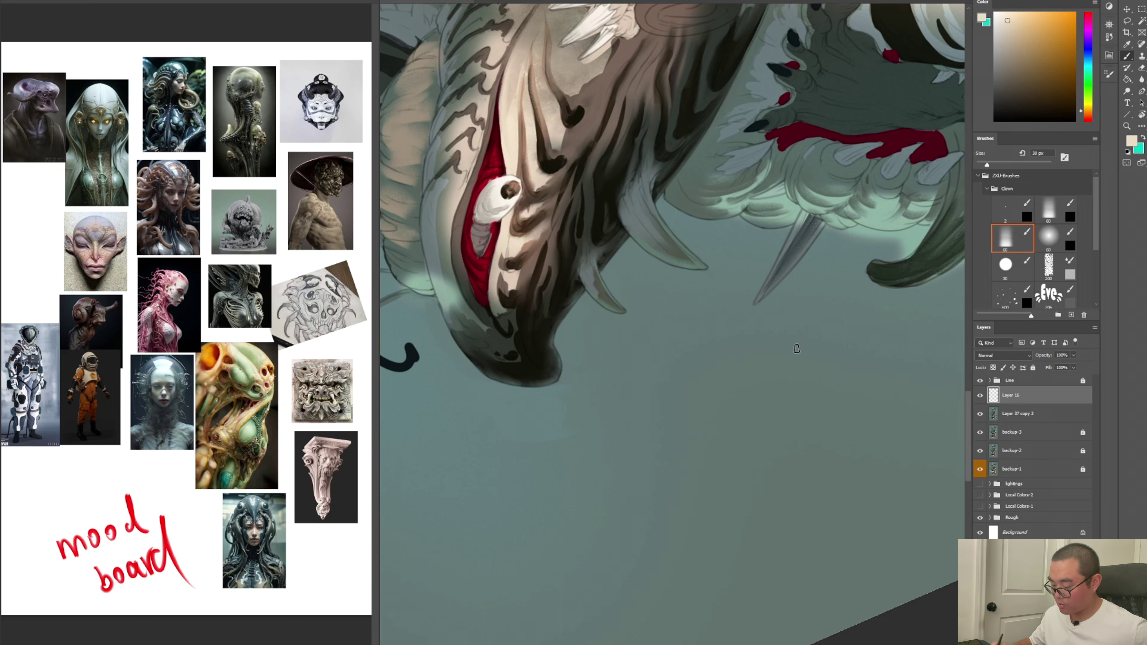
Add an empty Layer 17 and bring the blank background below the head into view
key(ctrl+shift+n)
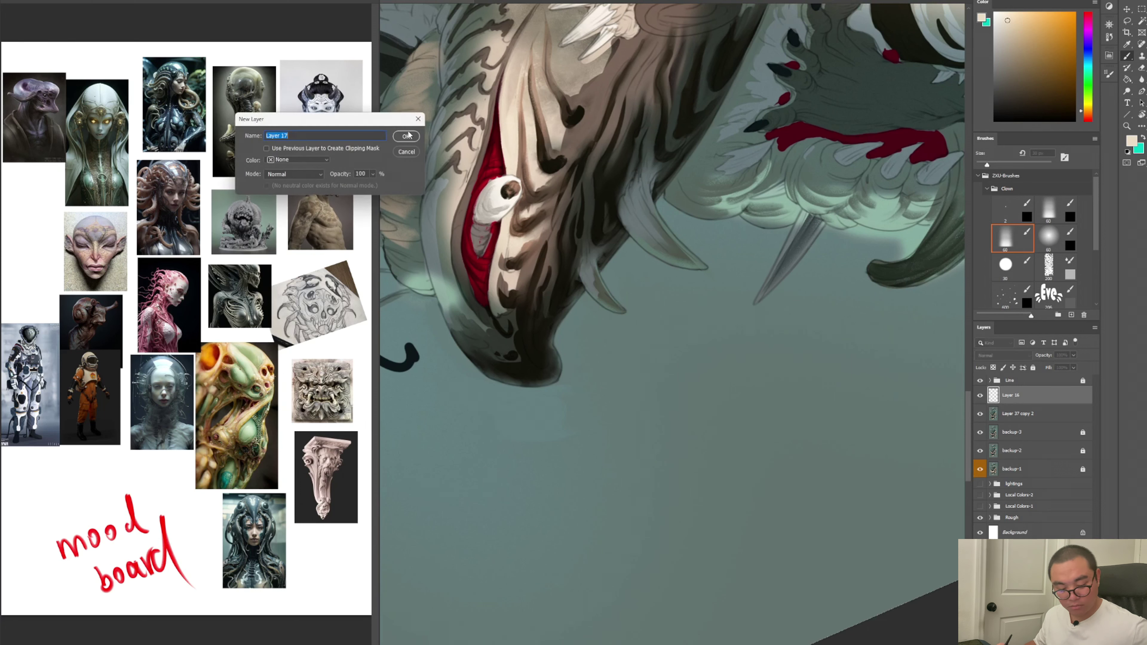
click(425, 127)
drag(848, 410, 832, 320)
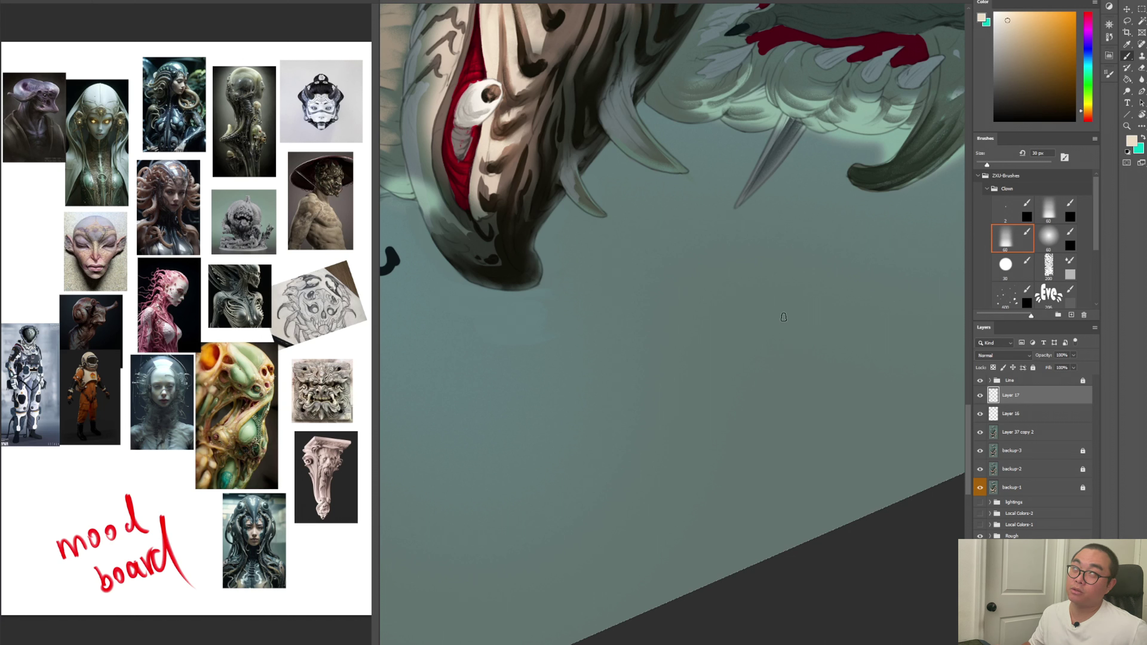
Hand-write '40 hr' in black on the empty background
mouse_move(756, 373)
mouse_down()
mouse_move(776, 401)
mouse_move(766, 423)
mouse_up()
drag(789, 385, 785, 387)
key(ctrl+z)
key(ctrl+z)
key(ctrl+z)
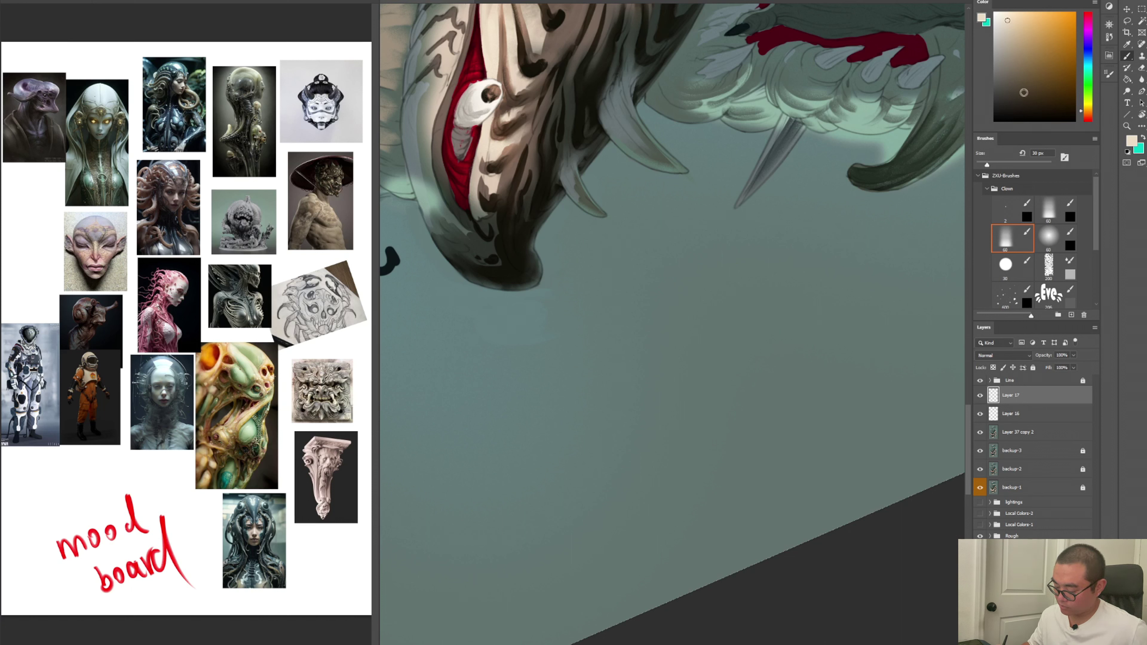
drag(777, 369, 802, 409)
mouse_move(788, 385)
mouse_down()
mouse_move(786, 436)
mouse_move(808, 393)
mouse_up()
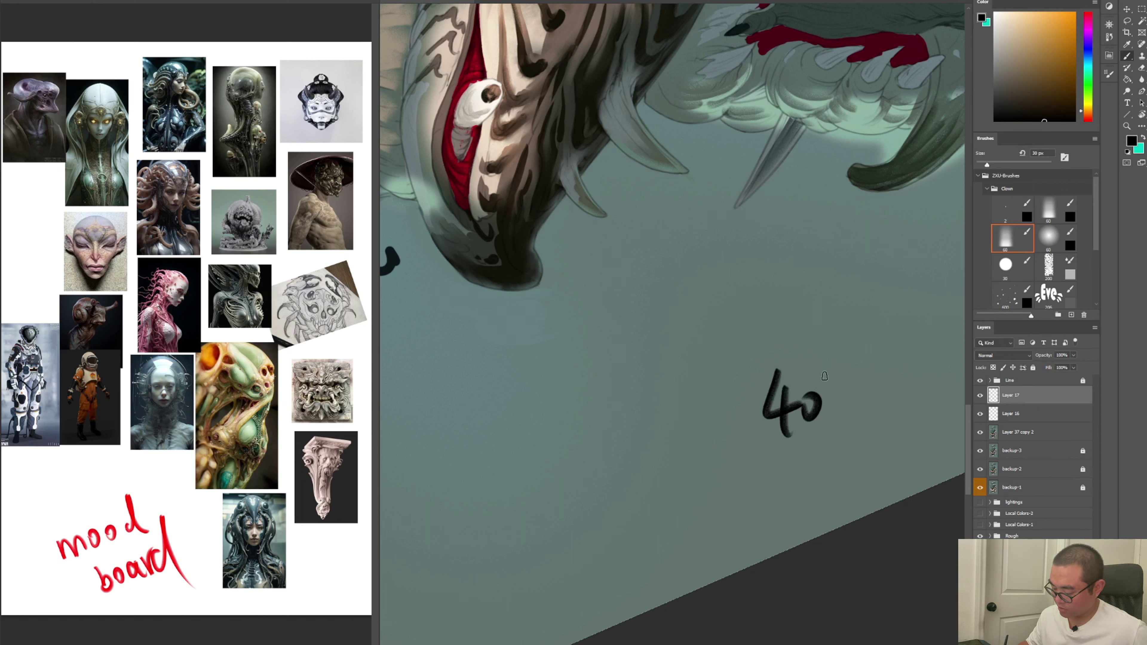
mouse_move(809, 292)
mouse_down()
mouse_move(826, 334)
mouse_move(855, 316)
mouse_up()
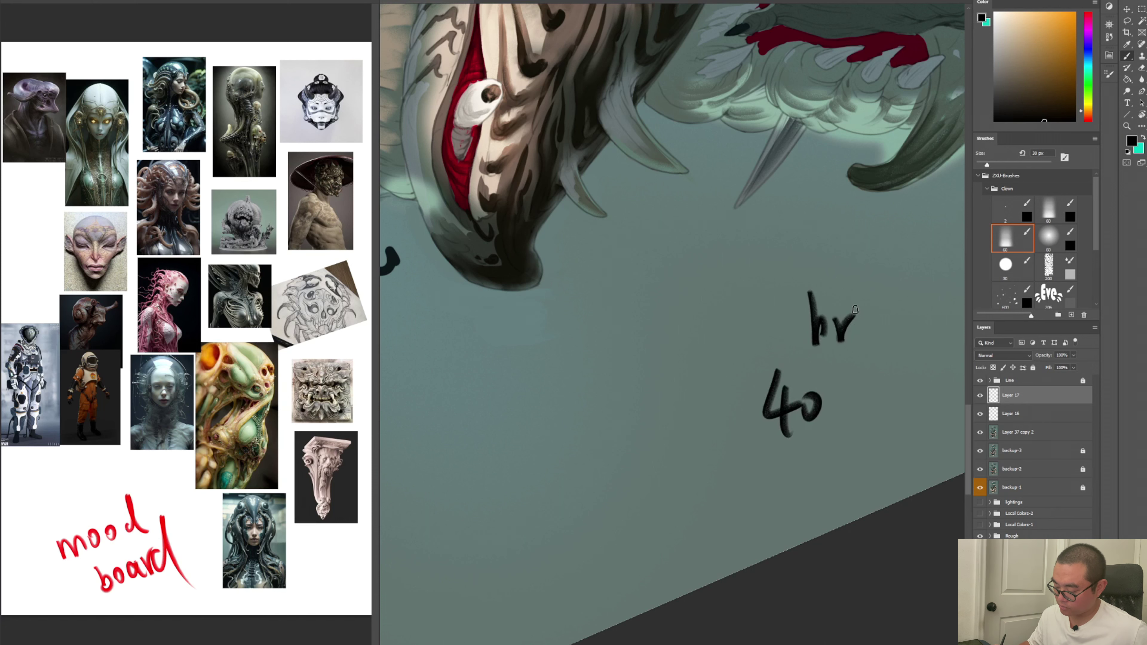
mouse_move(435, 433)
mouse_down()
mouse_move(465, 439)
mouse_move(551, 370)
mouse_move(568, 384)
mouse_up()
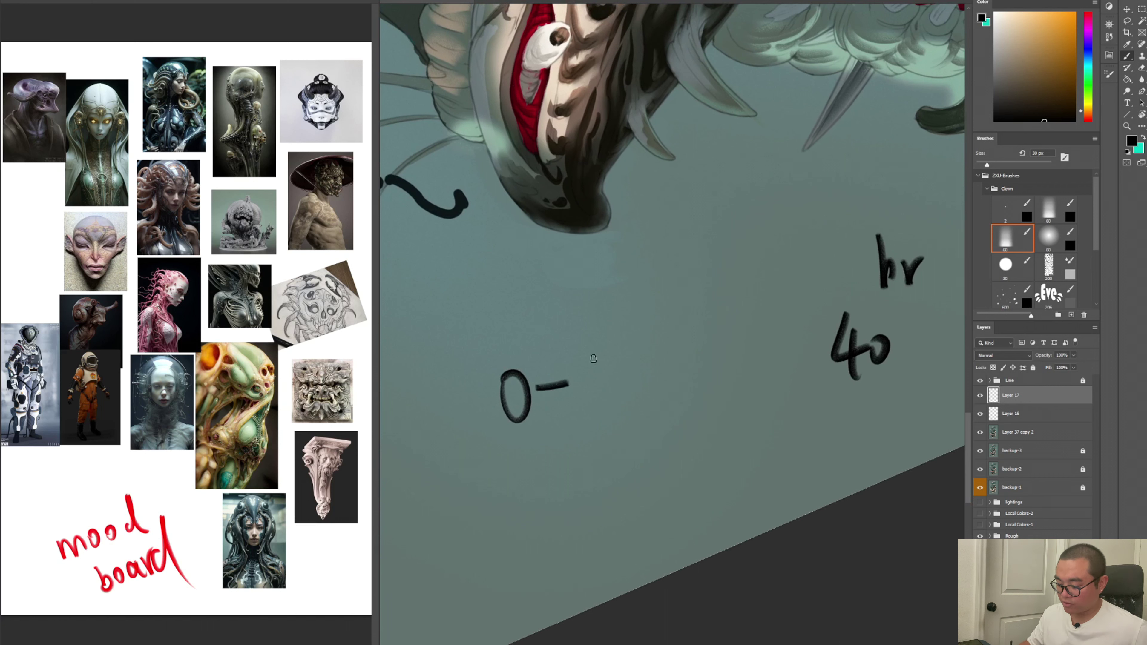
Write '0→5→10' with an arrow rising to 15, then reset the view rotation
mouse_move(577, 343)
mouse_down()
mouse_move(575, 381)
mouse_move(601, 339)
mouse_up()
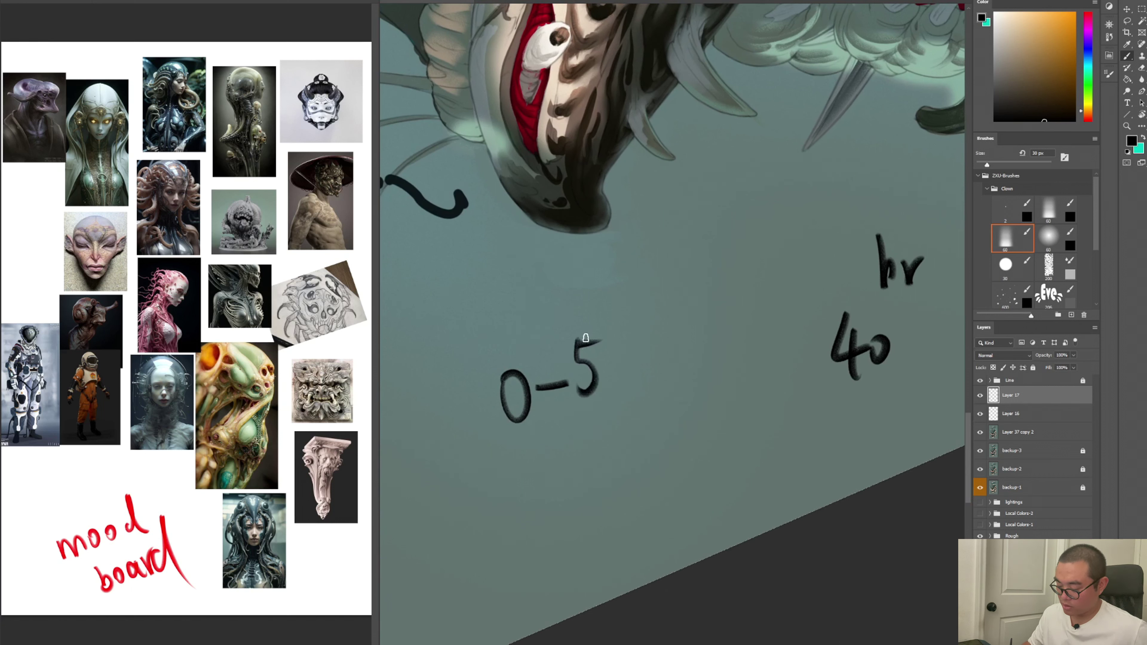
key(ctrl+z)
mouse_move(574, 347)
mouse_down()
mouse_move(597, 348)
mouse_move(559, 394)
mouse_move(633, 370)
mouse_move(630, 387)
mouse_up()
mouse_move(640, 372)
mouse_down()
mouse_move(650, 377)
mouse_move(641, 370)
mouse_up()
drag(611, 283, 650, 318)
drag(640, 282, 648, 317)
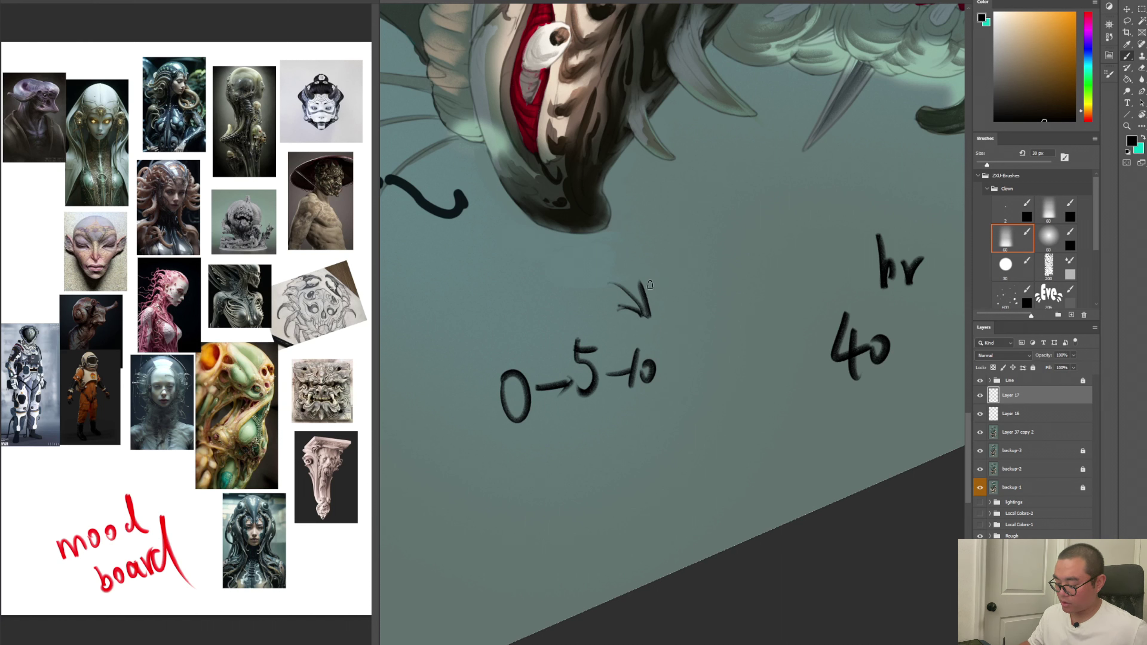
mouse_move(648, 396)
mouse_down()
mouse_move(675, 429)
mouse_move(716, 337)
mouse_move(724, 360)
mouse_up()
mouse_move(717, 261)
mouse_down()
mouse_move(713, 306)
mouse_move(727, 300)
mouse_up()
drag(729, 277, 750, 266)
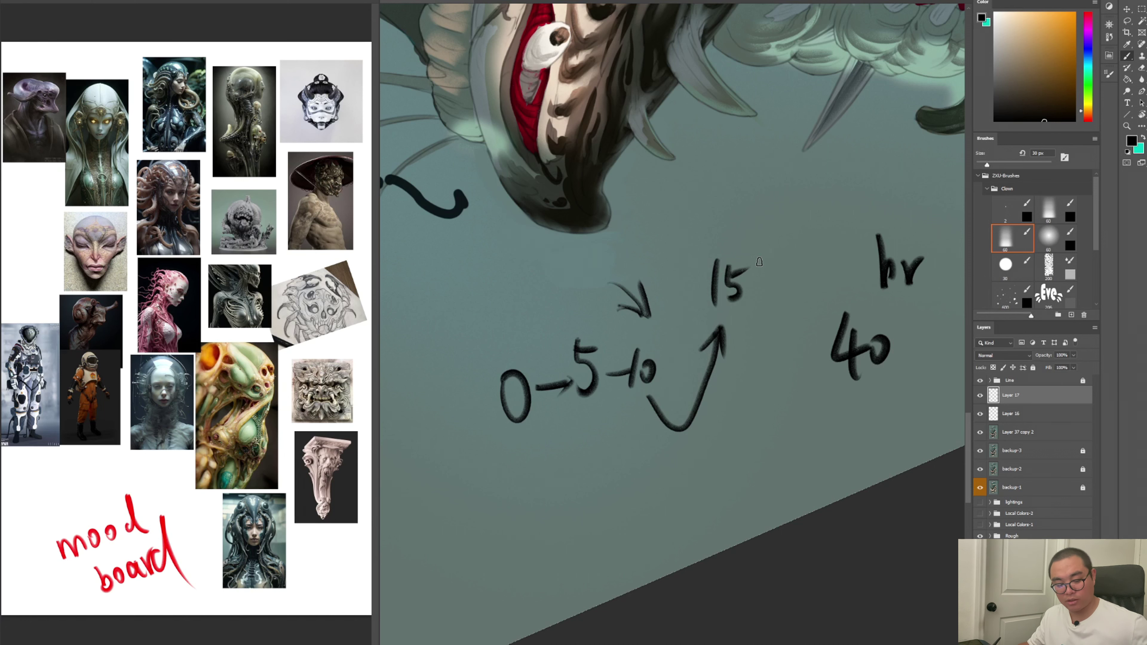
key(Escape)
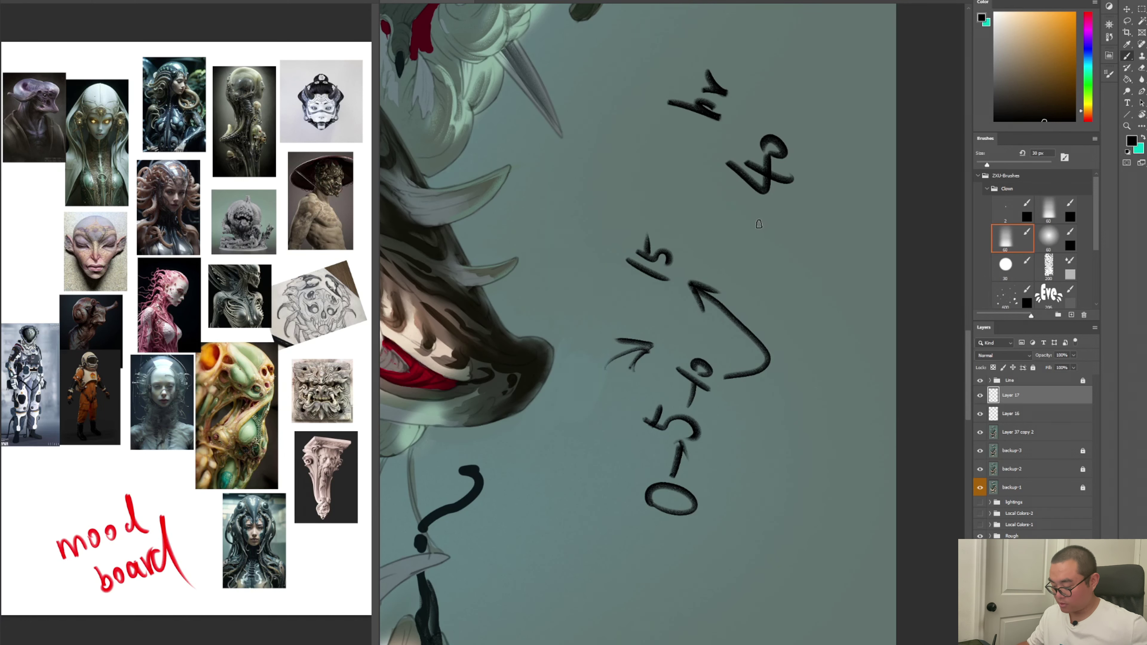
Circle the left and right groups of rounded forms with the 30 px brush, then undo them
scroll(763, 217, down, 4)
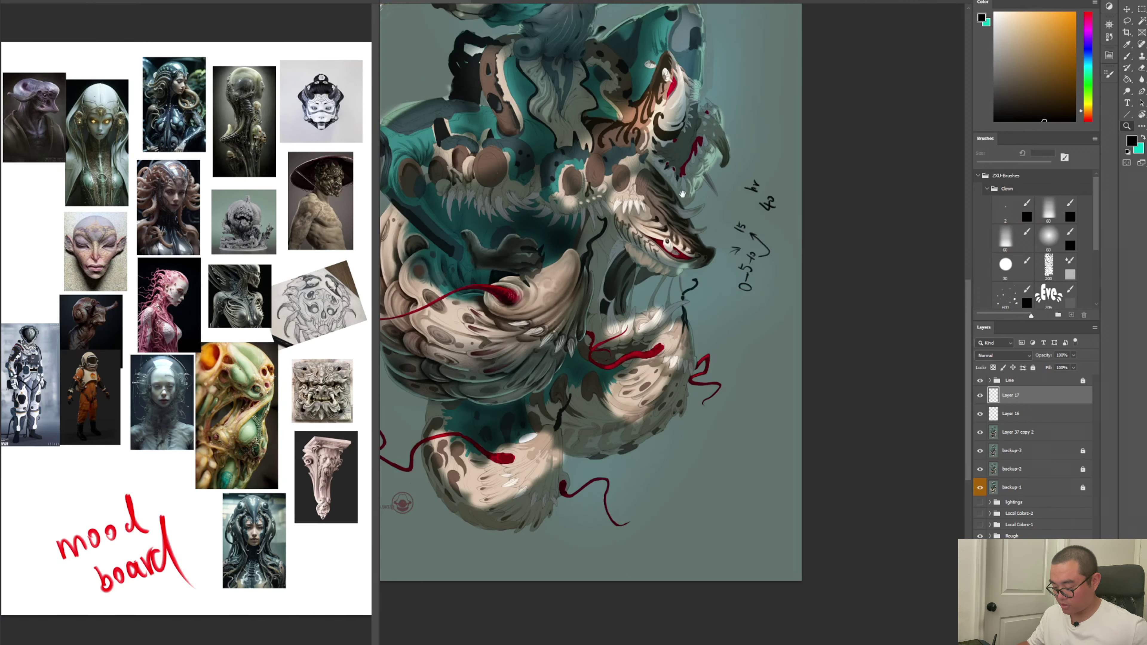
scroll(682, 194, down, 3)
scroll(759, 226, down, 2)
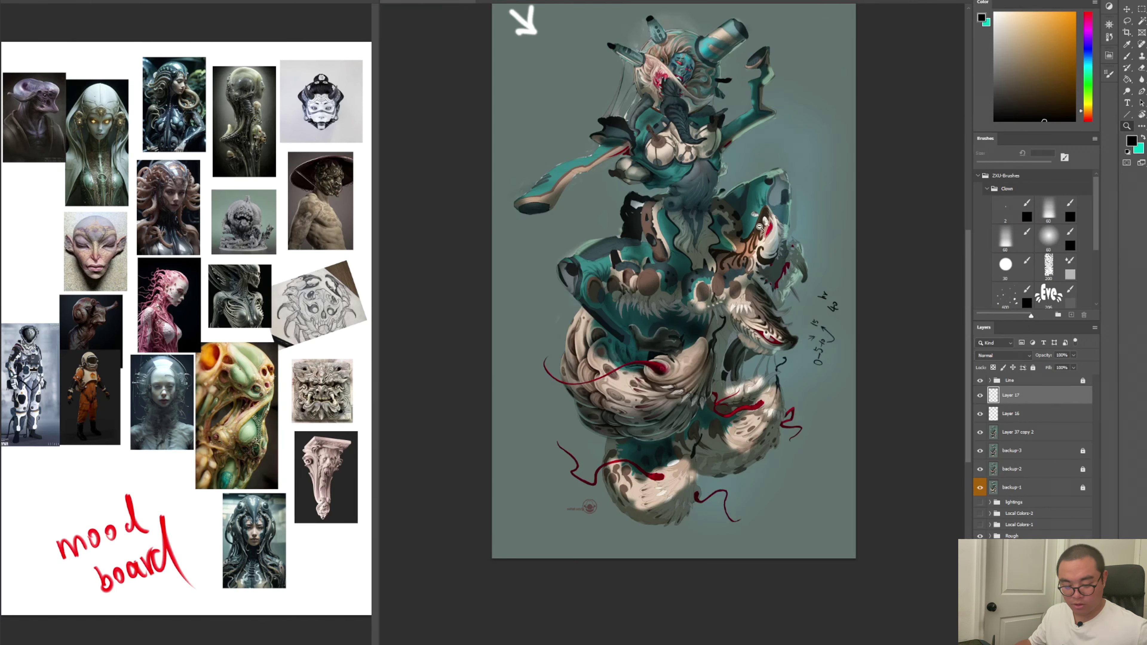
scroll(615, 346, up, 5)
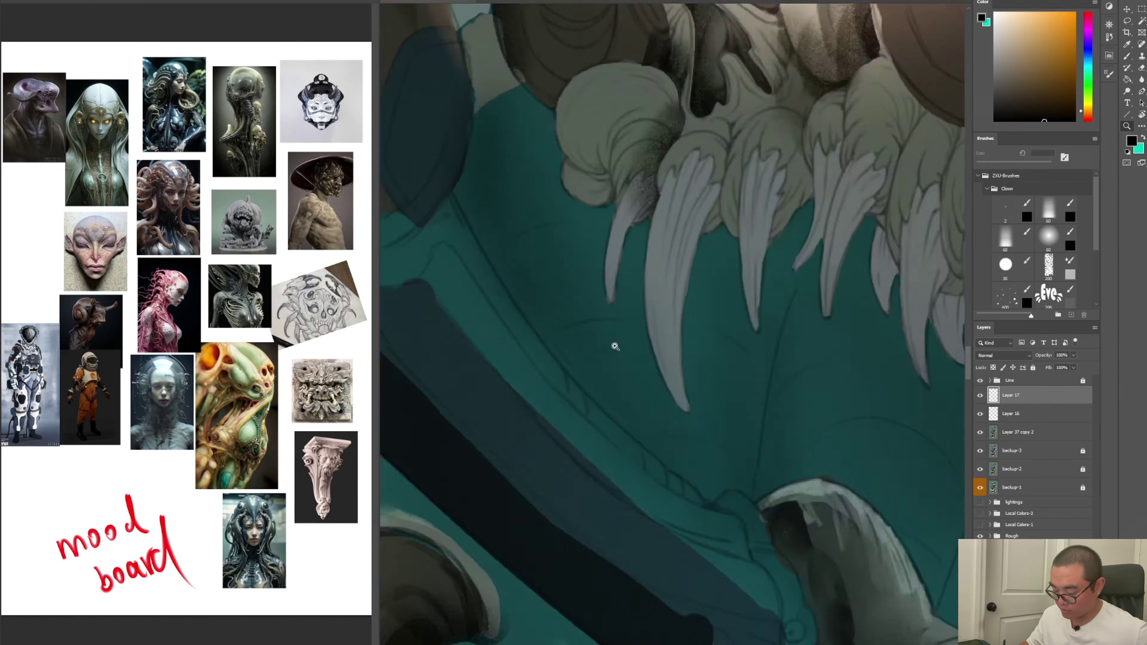
scroll(615, 346, down, 5)
scroll(675, 317, up, 1)
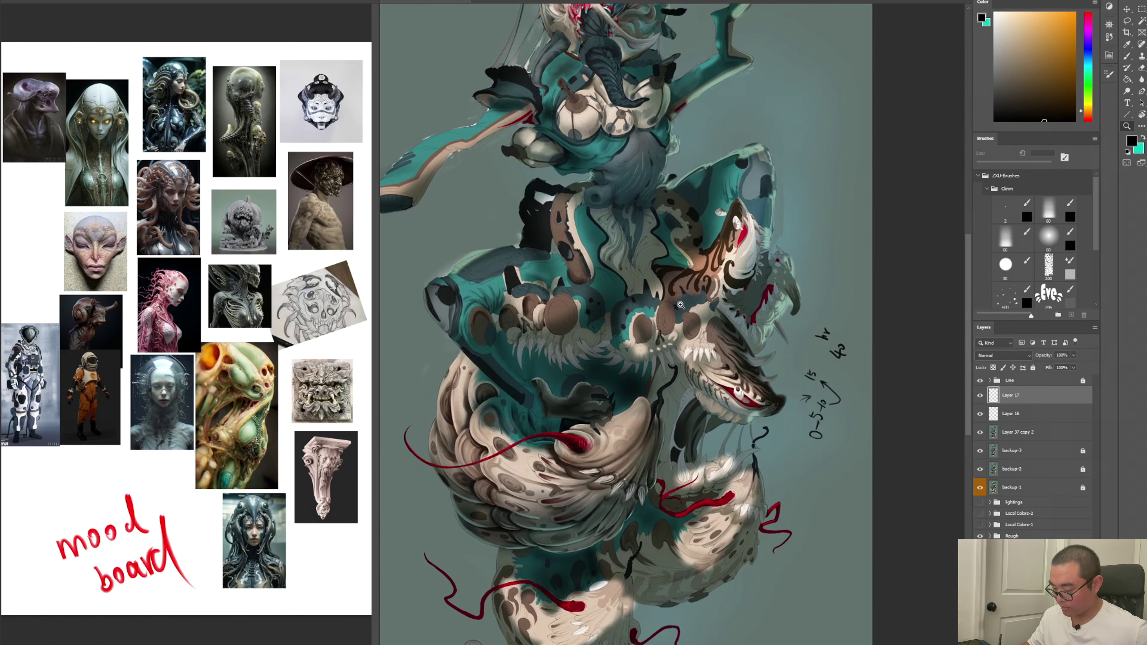
key(b)
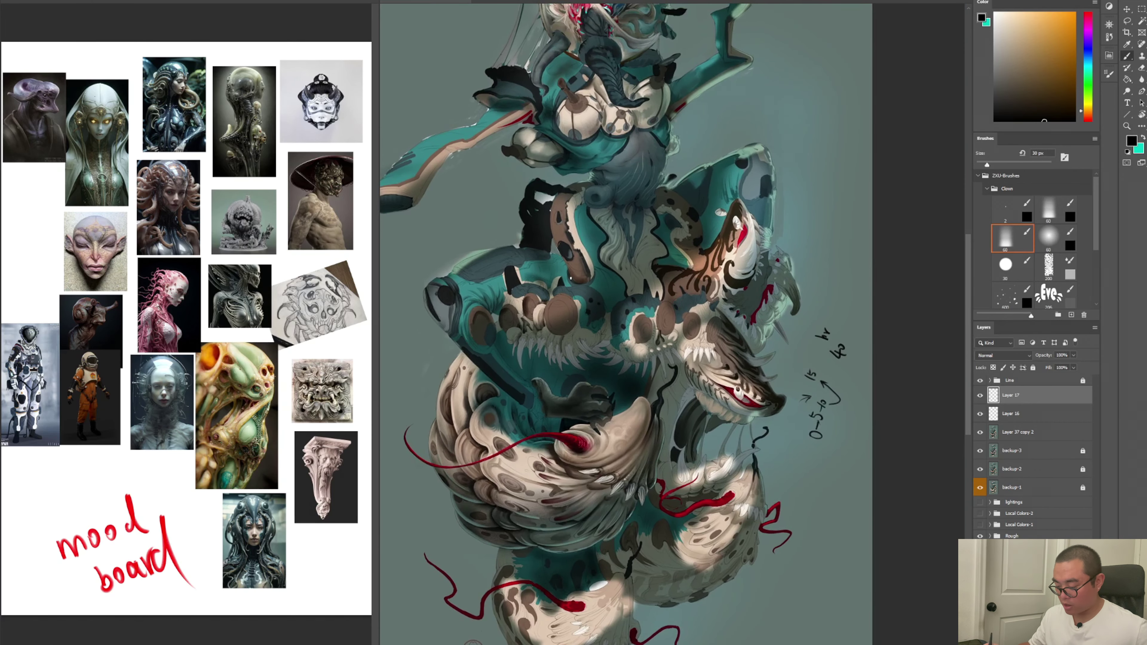
mouse_move(512, 265)
mouse_down()
mouse_move(497, 298)
mouse_move(505, 266)
mouse_up()
mouse_move(632, 259)
mouse_down()
mouse_move(723, 294)
mouse_move(637, 255)
mouse_up()
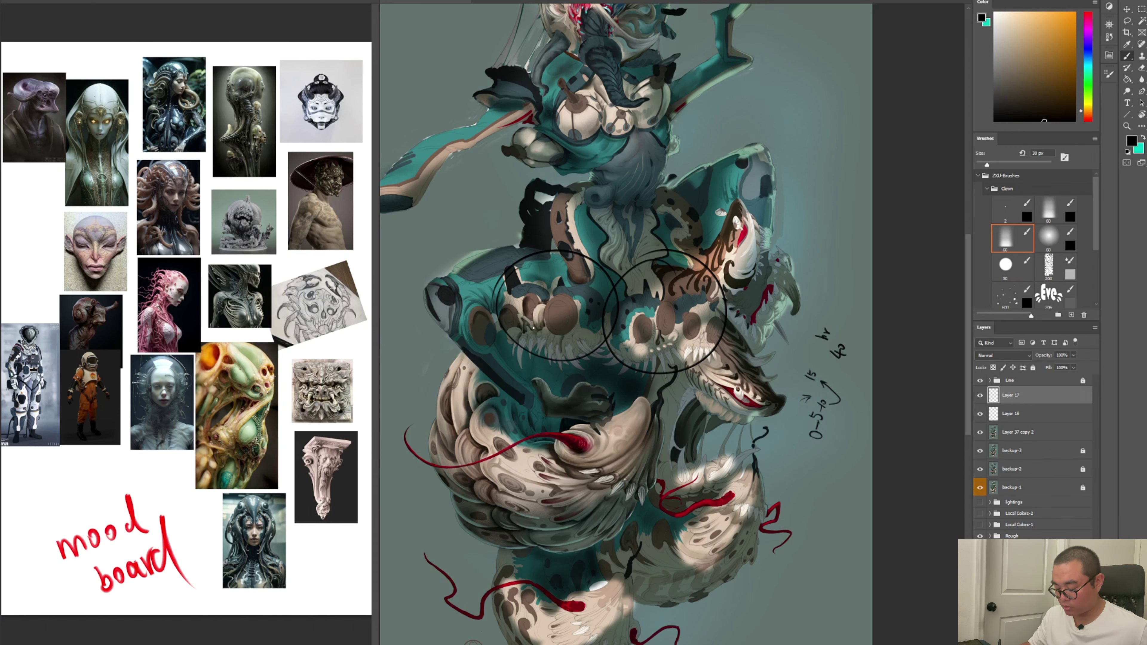
key(ctrl+z)
key(ctrl+z)
Sketch a box around the lower body, undo it, and rotate the view toward the notes
drag(731, 259, 742, 205)
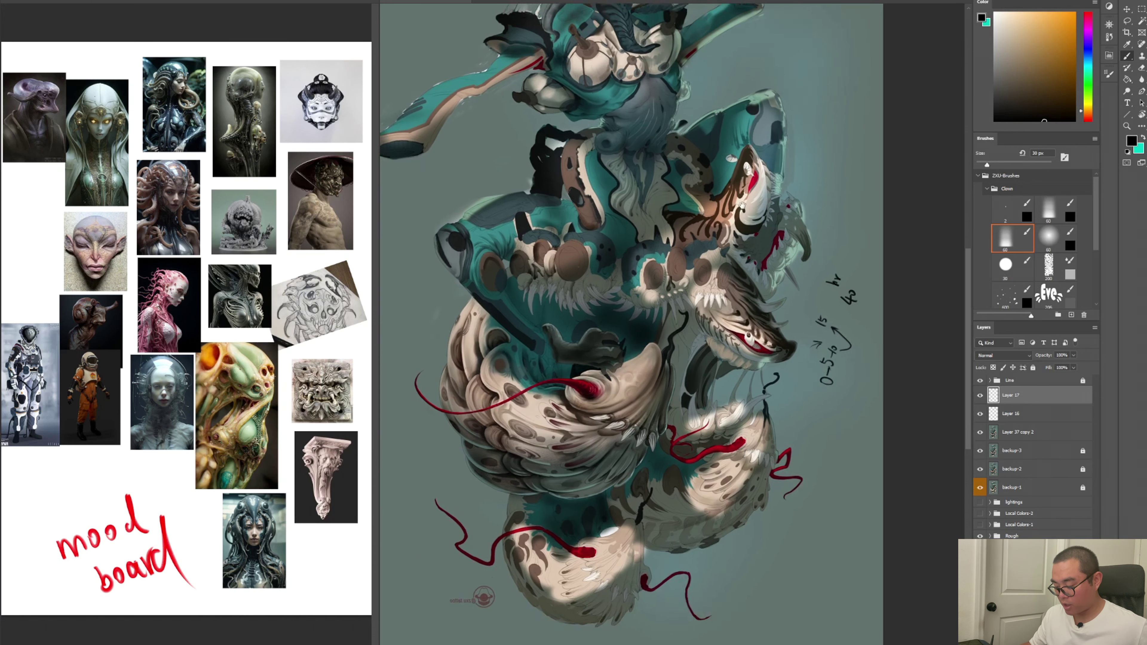
drag(554, 246, 562, 221)
mouse_move(411, 302)
mouse_down()
mouse_move(427, 528)
mouse_move(689, 298)
mouse_move(688, 529)
mouse_up()
drag(438, 535, 720, 533)
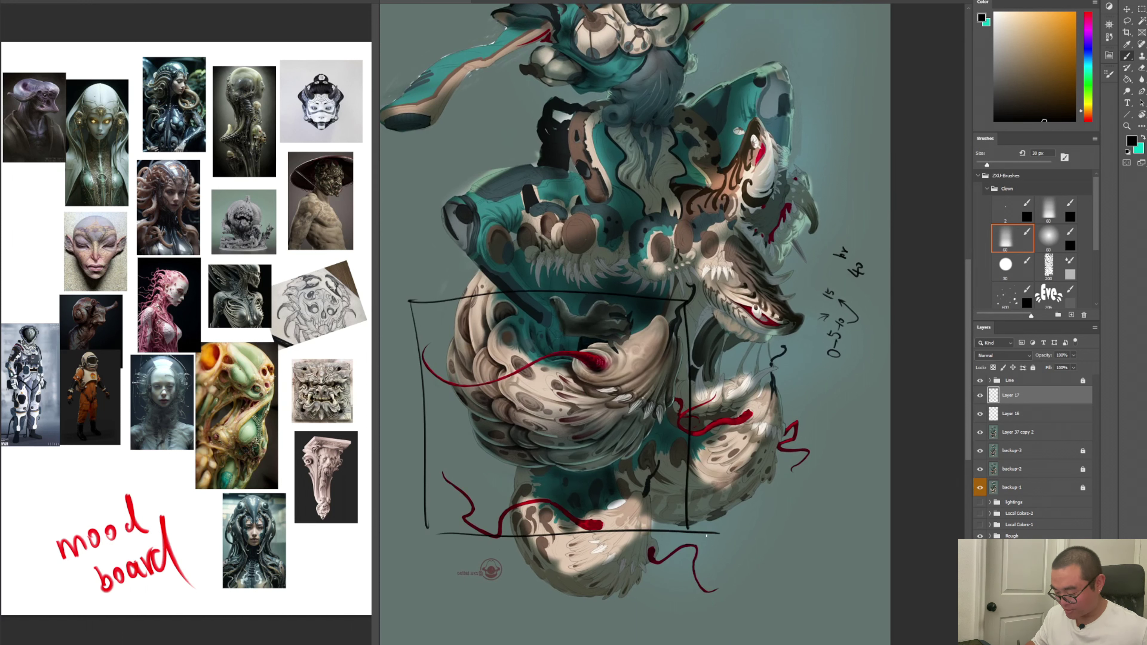
key(ctrl+z)
key(ctrl+z)
key(ctrl+z)
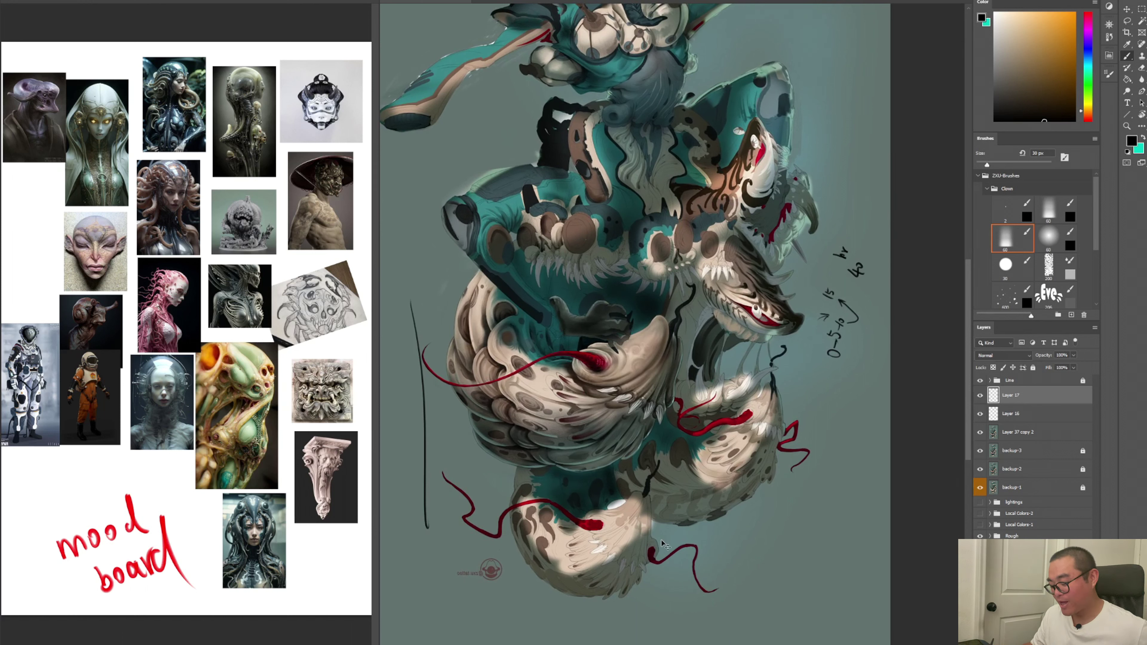
key(ctrl+z)
key(r)
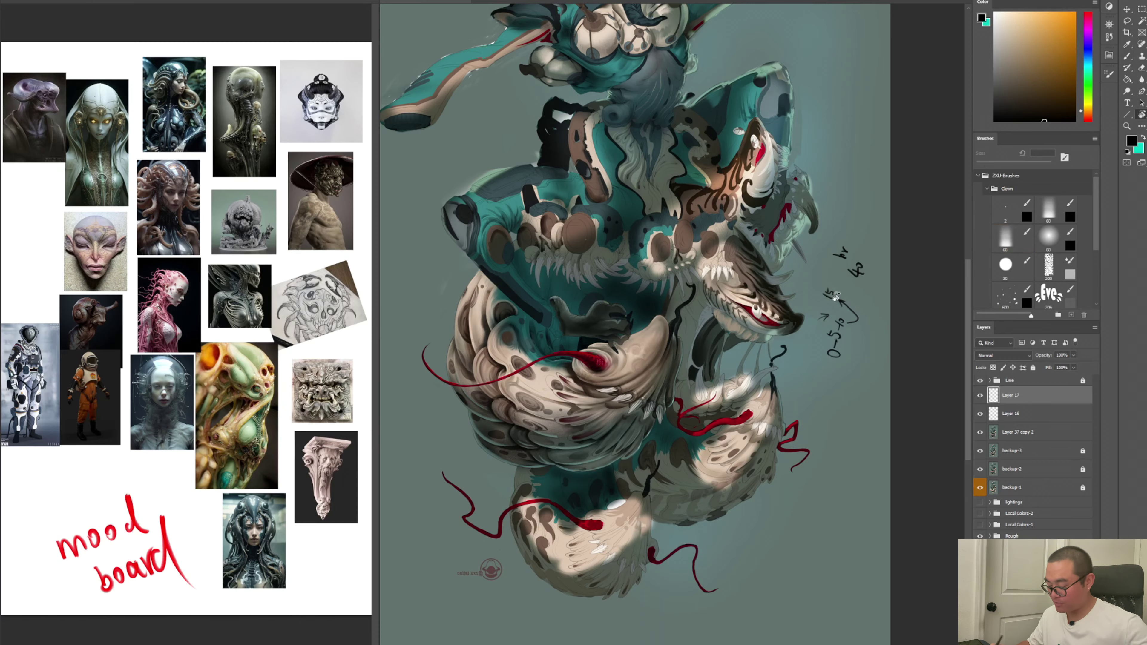
drag(892, 291, 871, 505)
mouse_move(852, 458)
mouse_down()
mouse_move(756, 382)
mouse_move(704, 365)
mouse_up()
Draw an arrow rising from 15 toward '25-30'
key(z)
key(r)
key(z)
scroll(708, 363, up, 5)
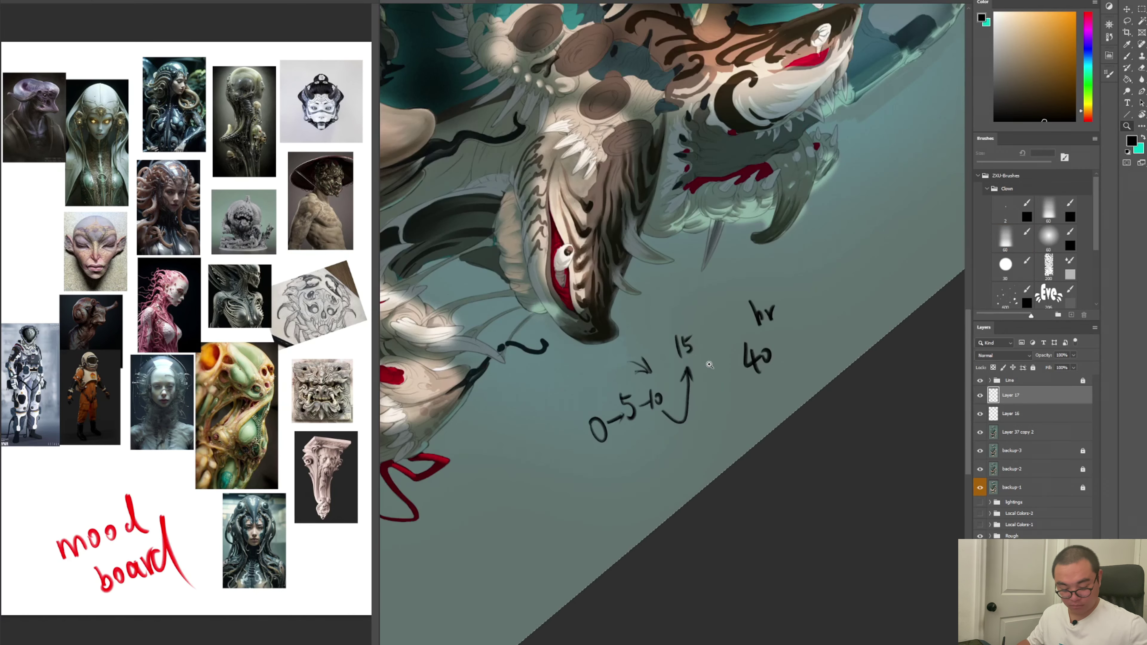
key(b)
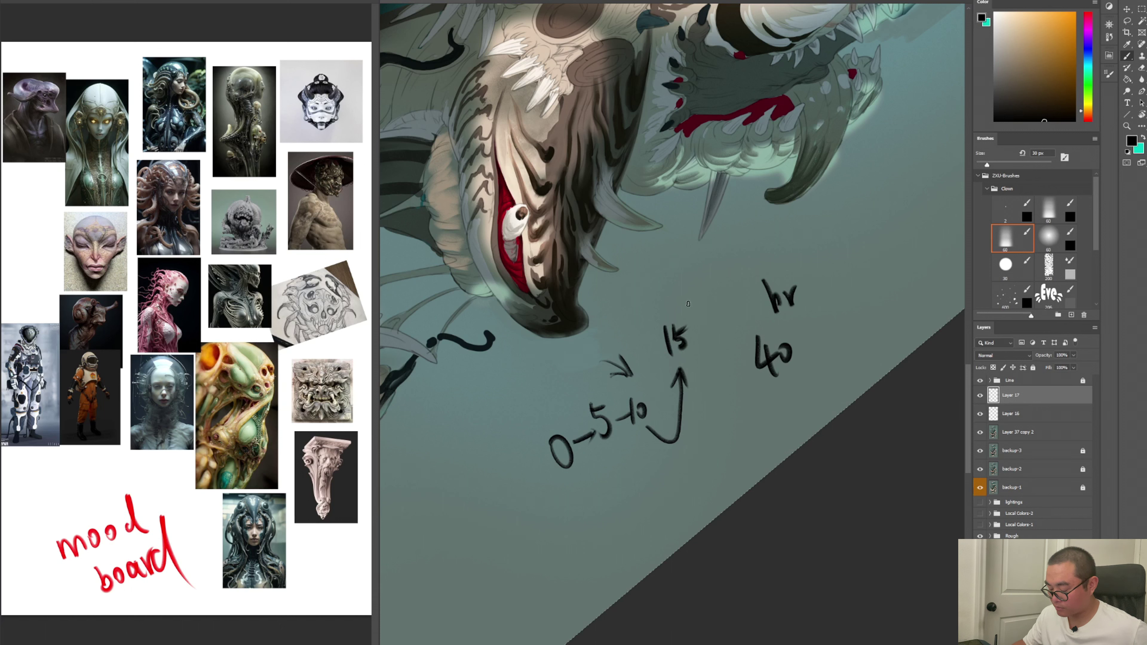
mouse_move(673, 311)
mouse_down()
mouse_move(687, 280)
mouse_move(722, 273)
mouse_move(743, 237)
mouse_move(769, 254)
mouse_move(787, 235)
mouse_up()
Erase the 'hr 40' note and write 'done' below 25-30
key(e)
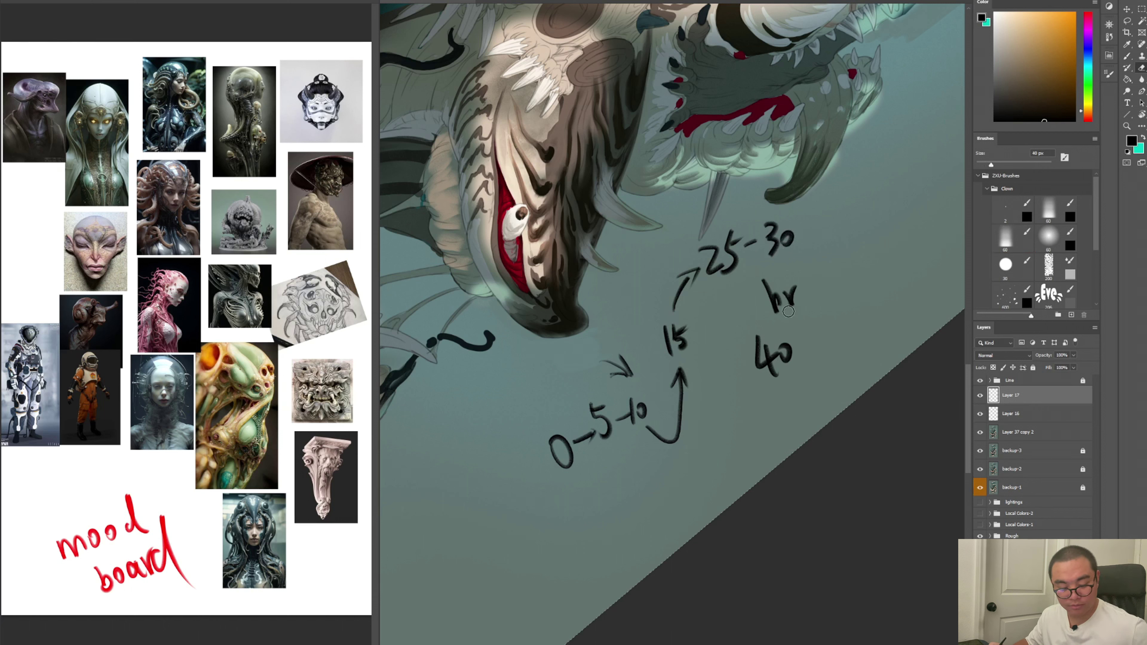
mouse_move(770, 289)
mouse_down()
mouse_move(761, 361)
mouse_move(790, 293)
mouse_move(798, 347)
mouse_move(763, 281)
mouse_move(789, 357)
mouse_up()
key(b)
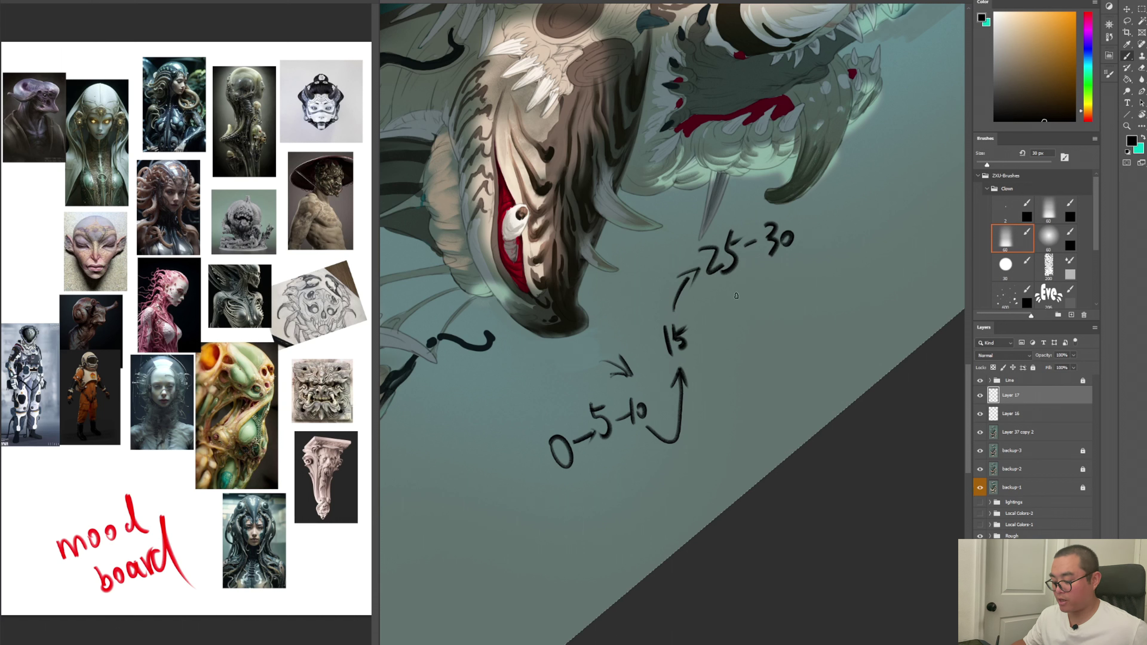
mouse_move(740, 283)
mouse_down()
mouse_move(771, 274)
mouse_move(803, 292)
mouse_up()
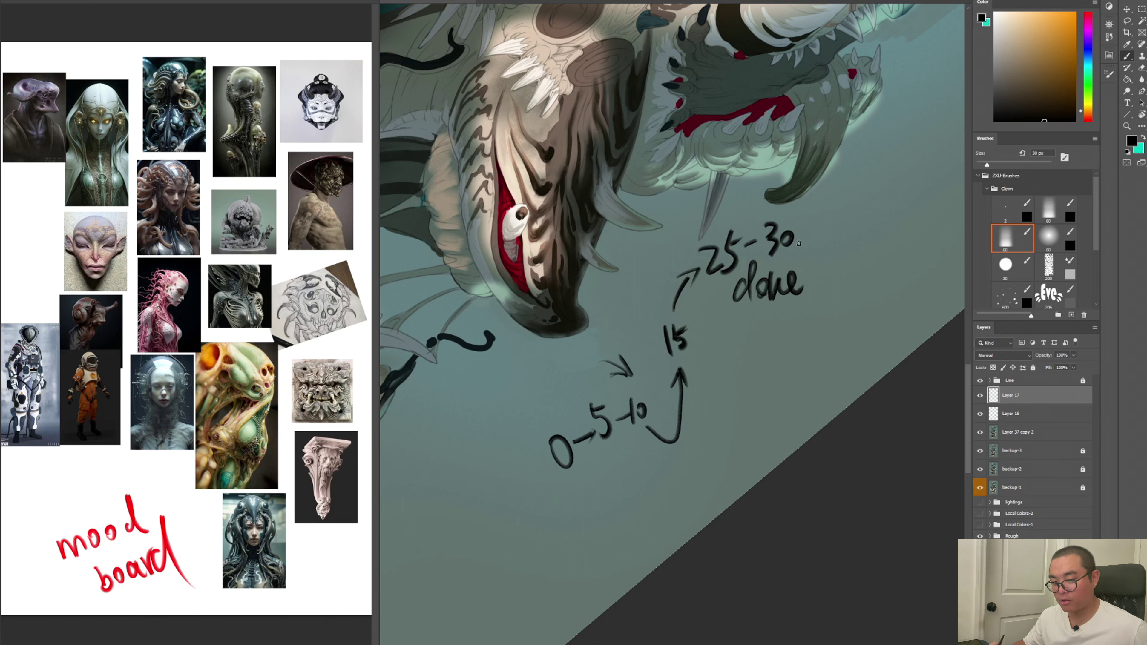
click(732, 337)
key(ctrl+z)
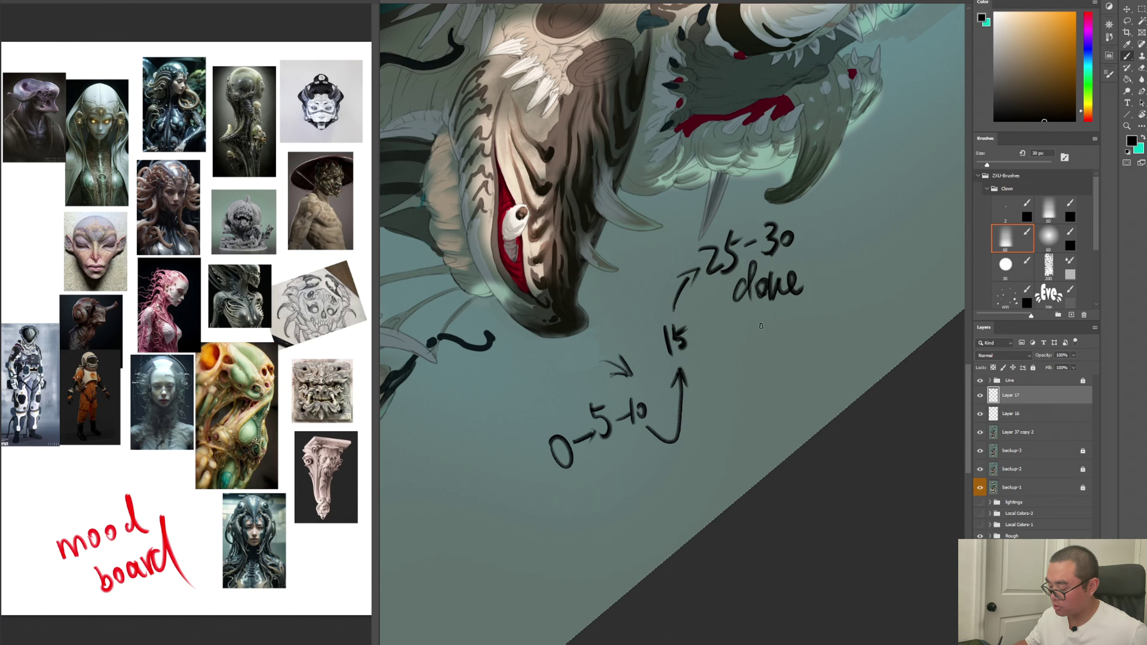
Write the underlined 32 and 33 below 'done', erasing the extra 0
mouse_move(751, 322)
mouse_down()
mouse_move(766, 336)
mouse_move(745, 356)
mouse_move(777, 330)
mouse_move(775, 344)
mouse_move(794, 349)
mouse_move(752, 403)
mouse_move(786, 384)
mouse_move(775, 404)
mouse_move(826, 396)
mouse_move(839, 348)
mouse_up()
key(e)
key(b)
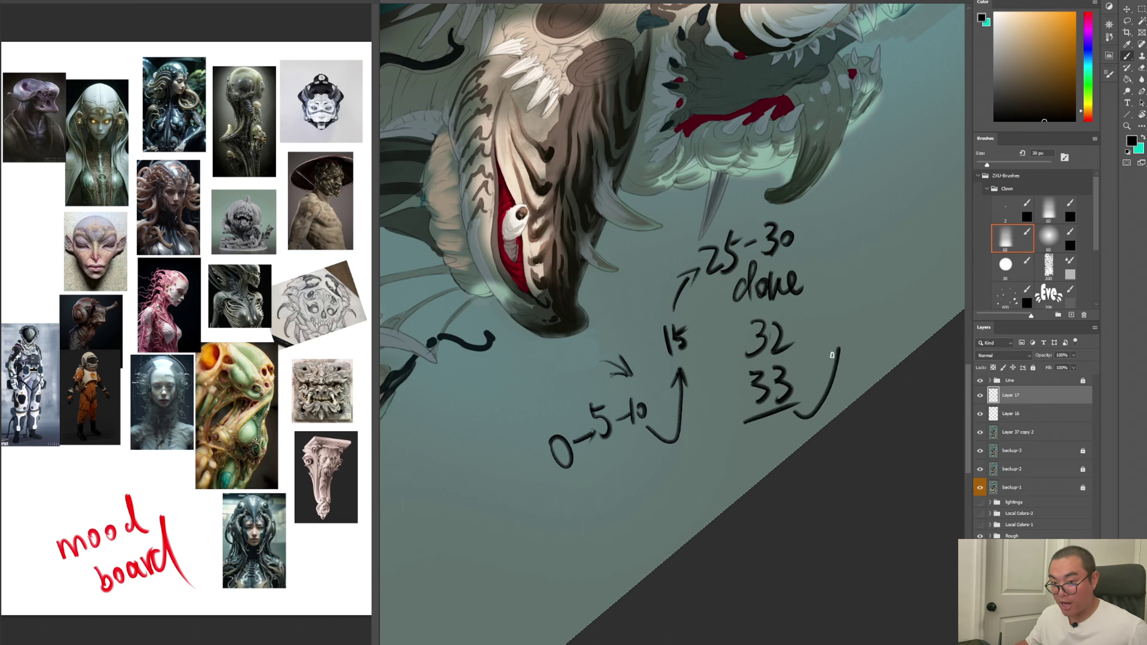
Draw a curved arrow rising from 33 to a handwritten 40
key(ctrl+z)
mouse_move(787, 416)
mouse_down()
mouse_move(836, 376)
mouse_move(844, 334)
mouse_move(846, 351)
mouse_up()
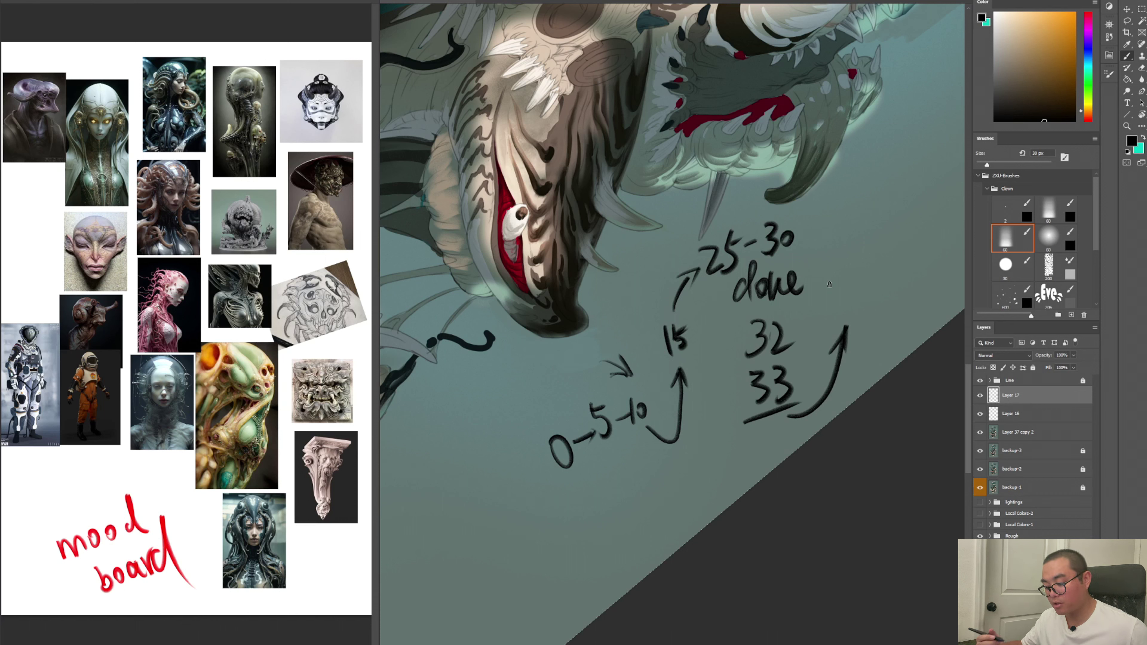
drag(850, 312, 873, 240)
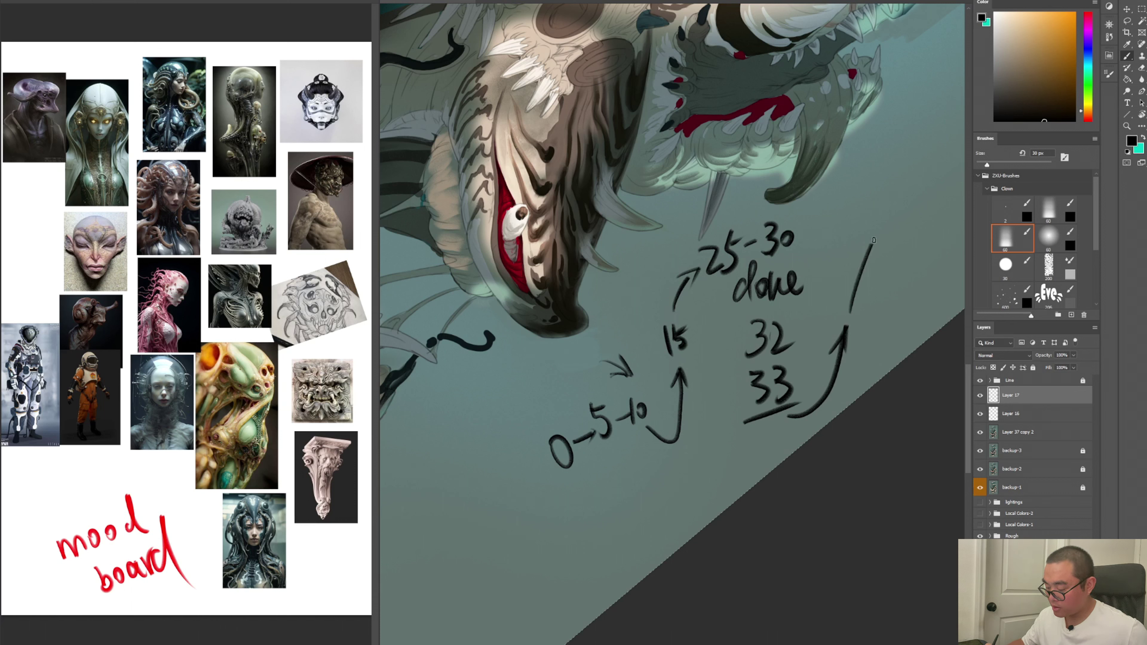
drag(887, 183, 900, 205)
mouse_move(890, 190)
mouse_down()
mouse_move(887, 229)
mouse_move(912, 201)
mouse_move(918, 224)
mouse_up()
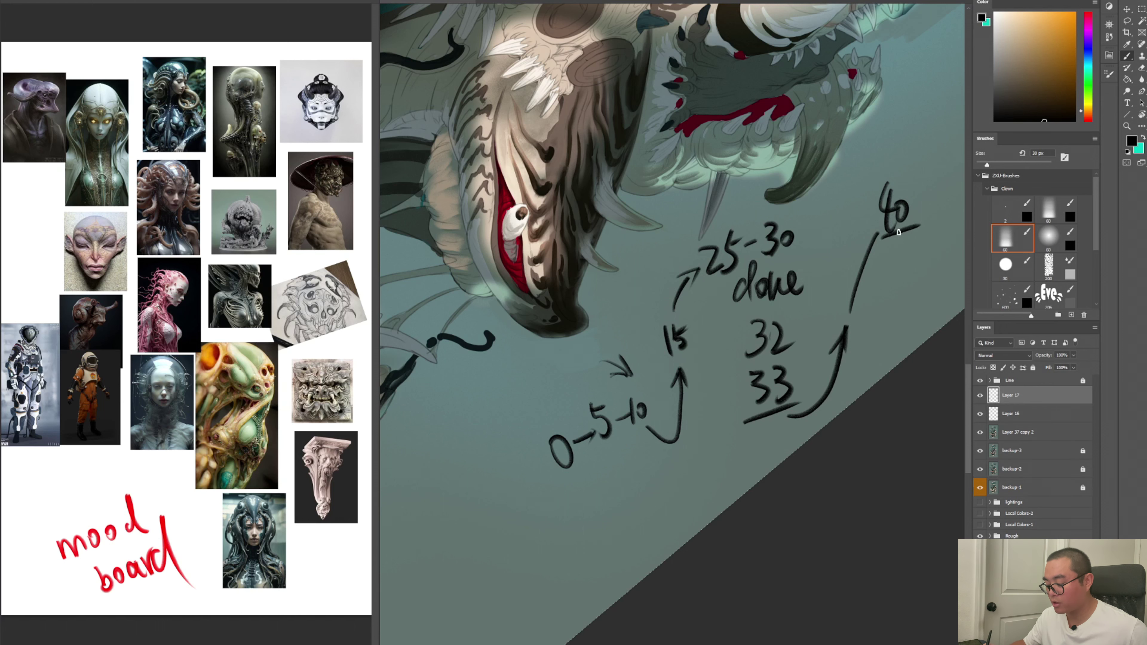
Make room above the notes and thicken the 4 of 40 with a longer stem
drag(892, 225, 790, 250)
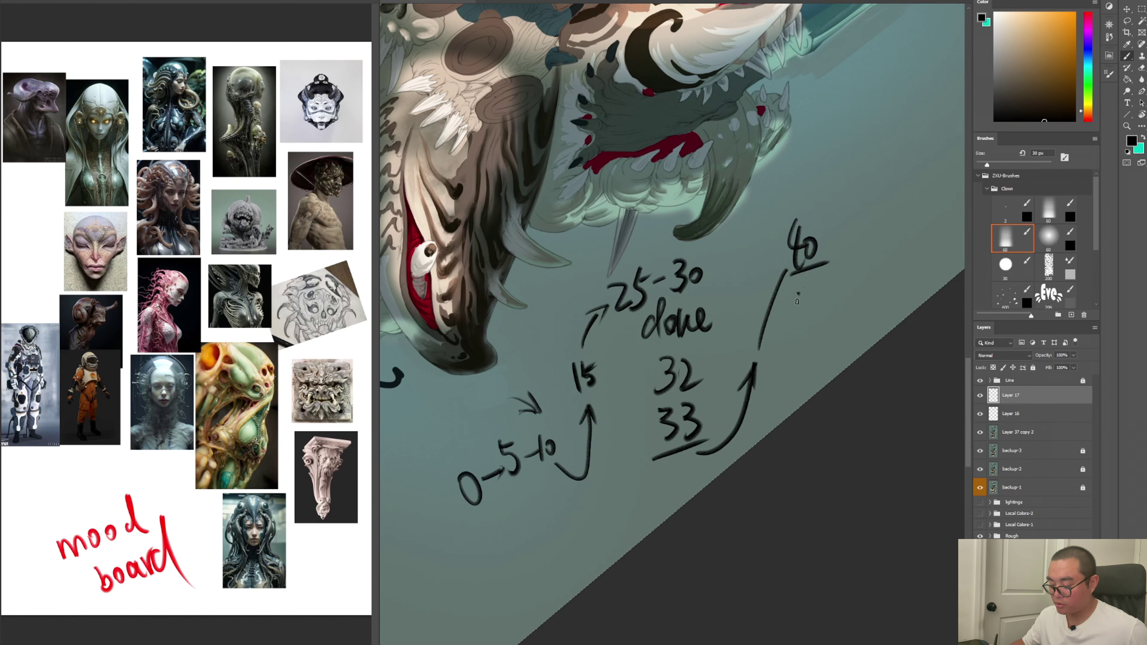
mouse_move(836, 202)
mouse_down()
mouse_move(761, 330)
mouse_move(756, 319)
mouse_up()
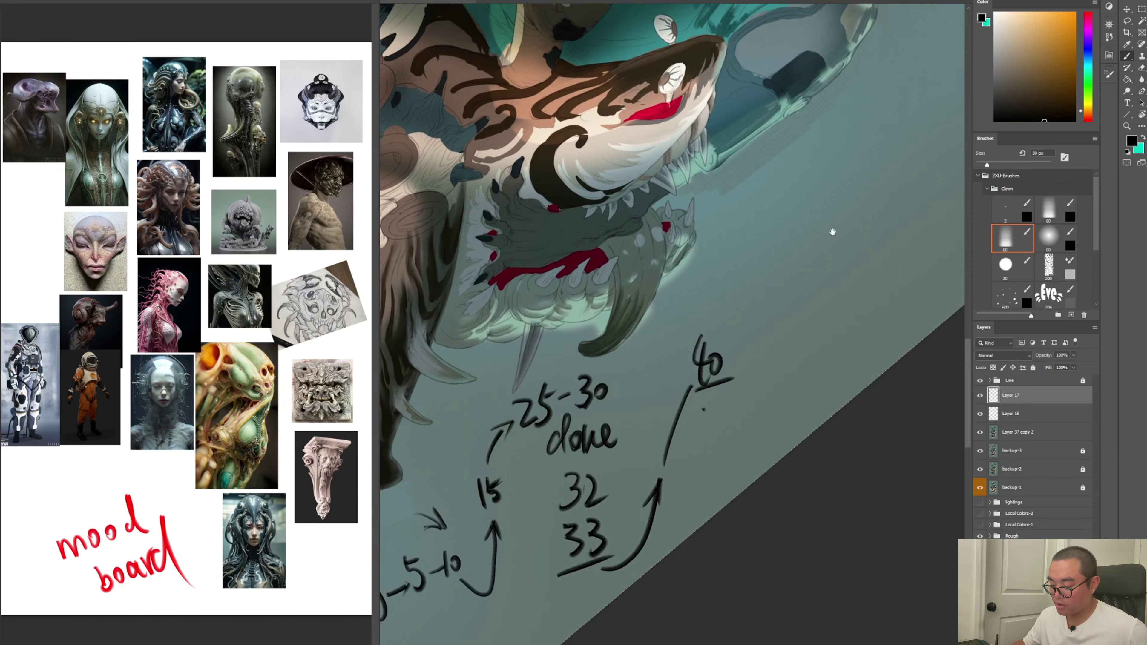
drag(833, 232, 725, 286)
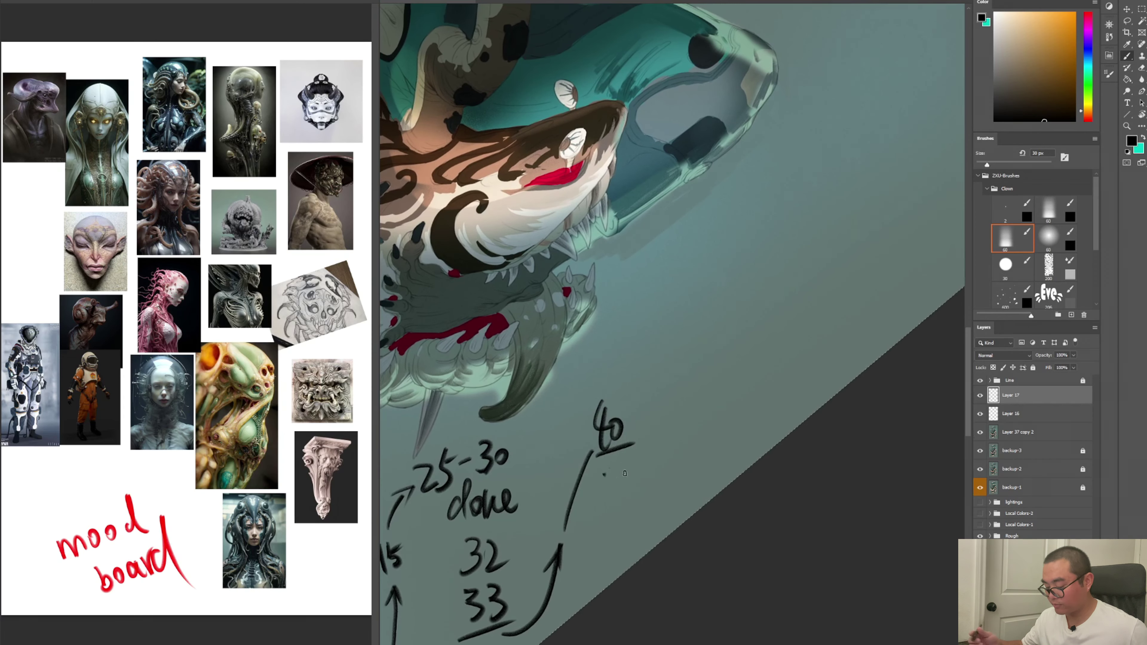
mouse_move(599, 403)
mouse_down()
mouse_move(591, 425)
mouse_move(609, 426)
mouse_up()
mouse_move(604, 409)
mouse_down()
mouse_move(601, 459)
mouse_move(588, 428)
mouse_move(607, 426)
mouse_up()
mouse_move(603, 406)
mouse_down()
mouse_move(603, 443)
mouse_move(614, 439)
mouse_up()
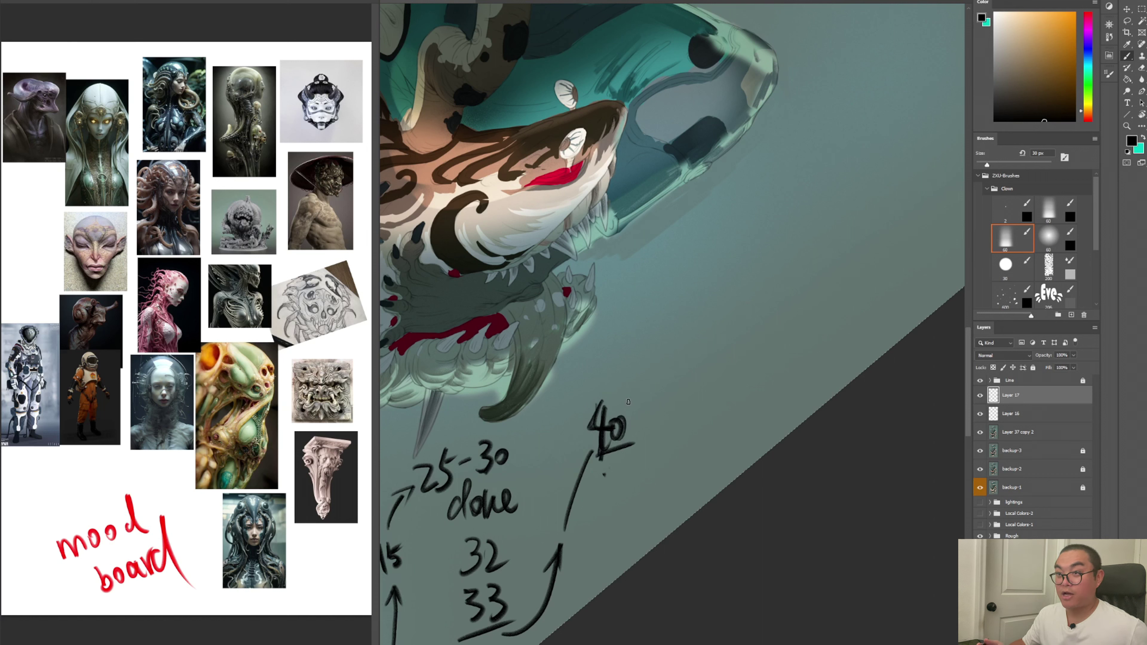
Draw a long arrow up from 40 to 100, then reset the view rotation
mouse_move(637, 470)
mouse_down()
mouse_move(802, 222)
mouse_move(803, 252)
mouse_up()
drag(851, 156, 830, 222)
drag(862, 179, 861, 181)
drag(886, 170, 875, 181)
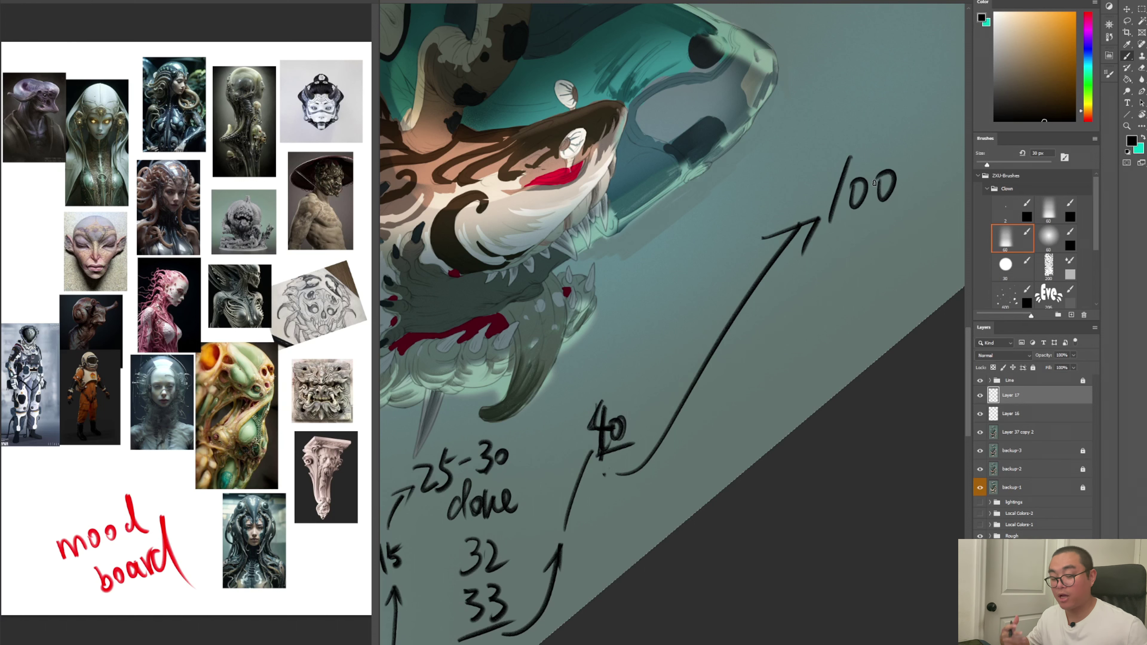
key(Escape)
Lasso the handwritten progress notes, delete them, and deselect
scroll(807, 246, down, 2)
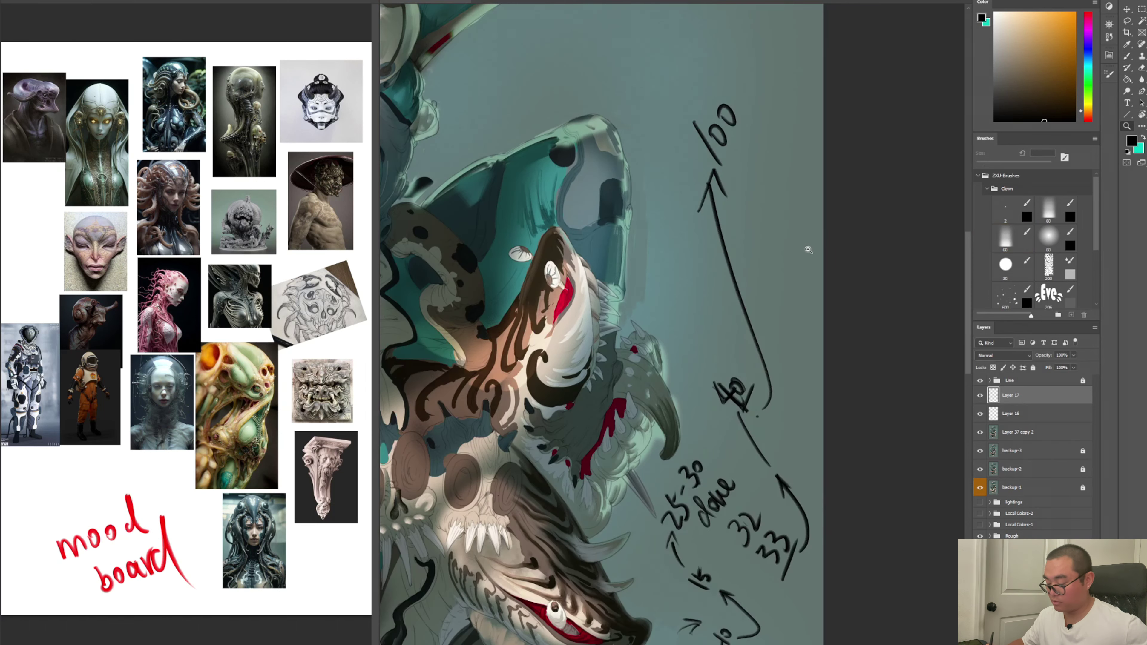
drag(800, 366, 787, 288)
key(l)
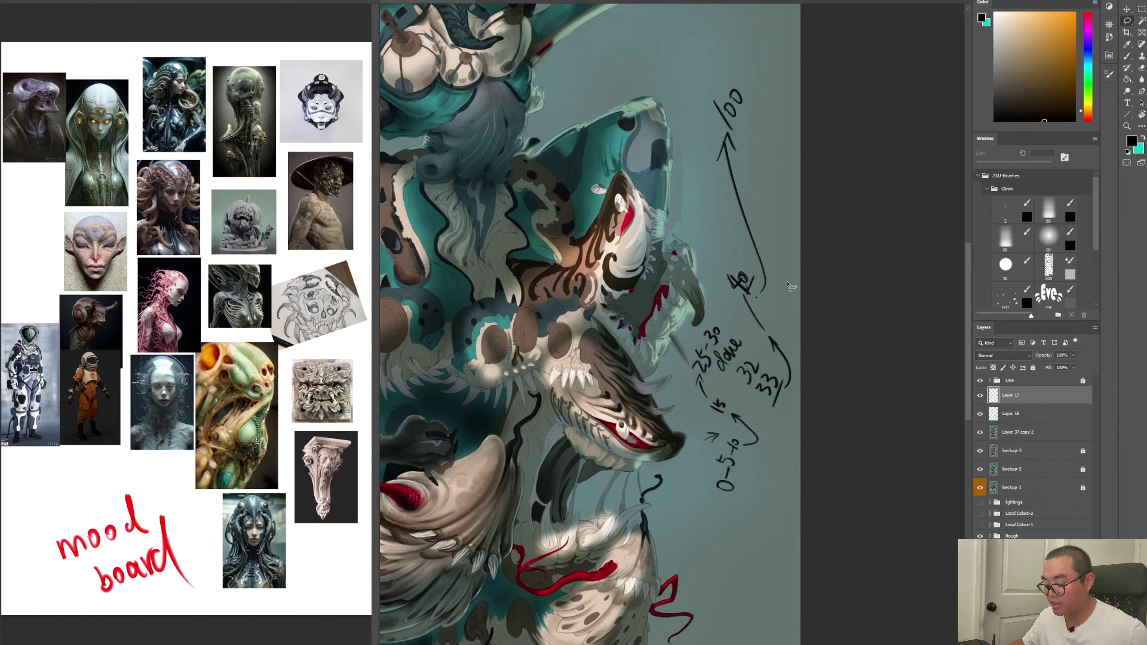
mouse_move(660, 247)
mouse_down()
mouse_move(817, 158)
mouse_move(659, 96)
mouse_up()
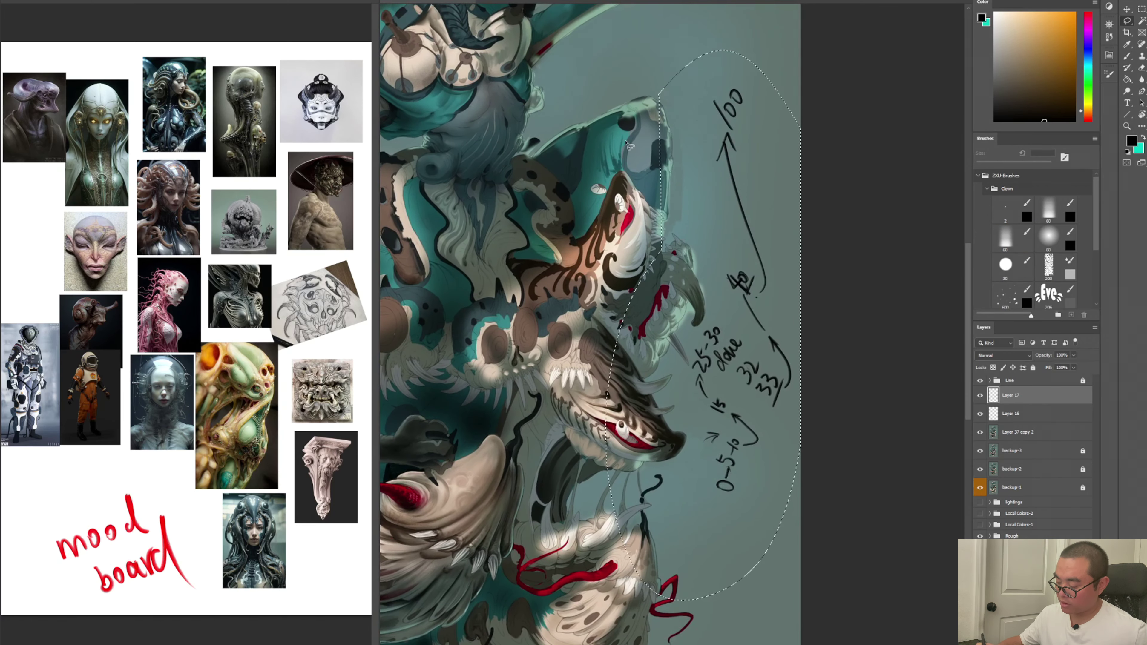
key(Delete)
key(ctrl+d)
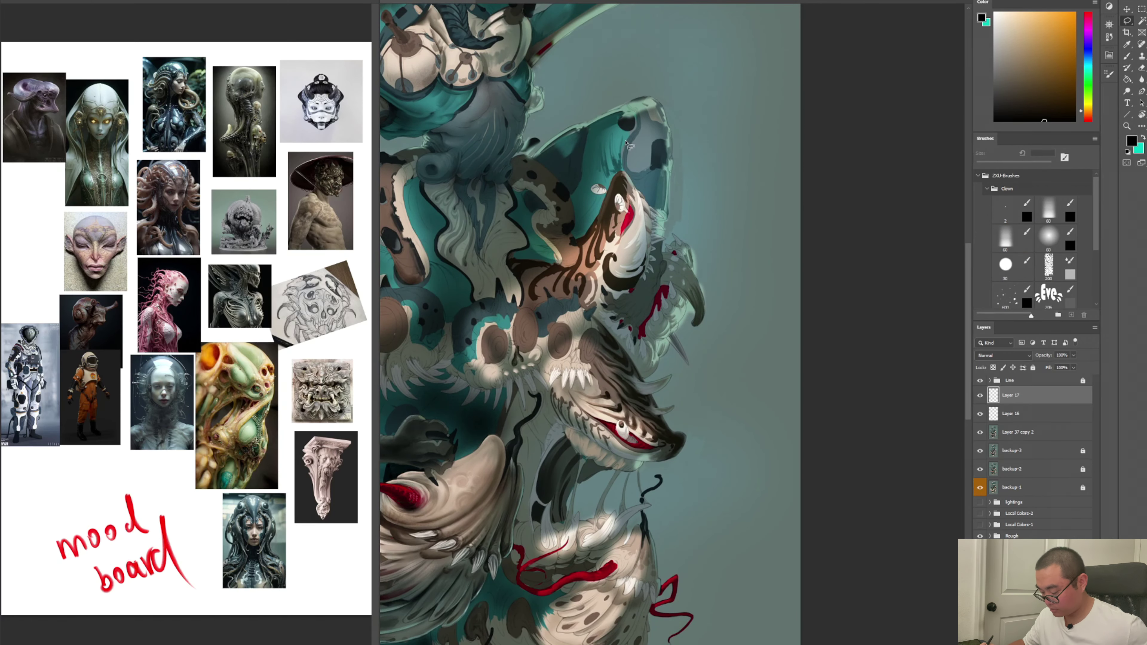
Merge Layers 17 and 16 down into Layer 37 copy 2 and zoom to the mouth
key(ctrl+e)
key(ctrl+e)
click(980, 395)
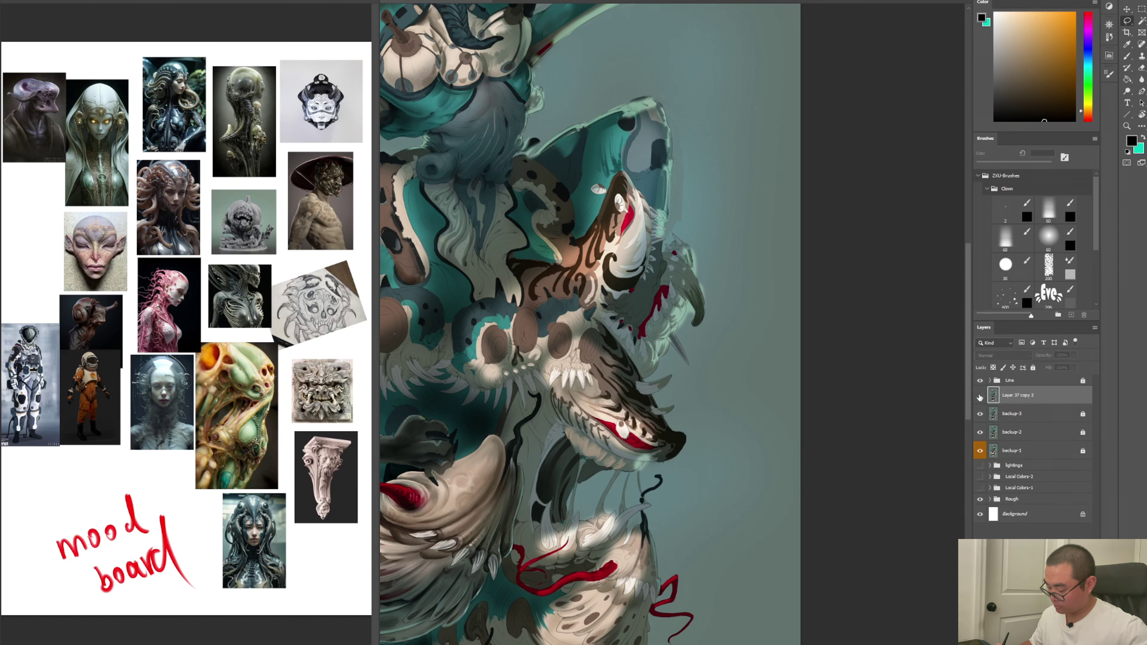
click(980, 396)
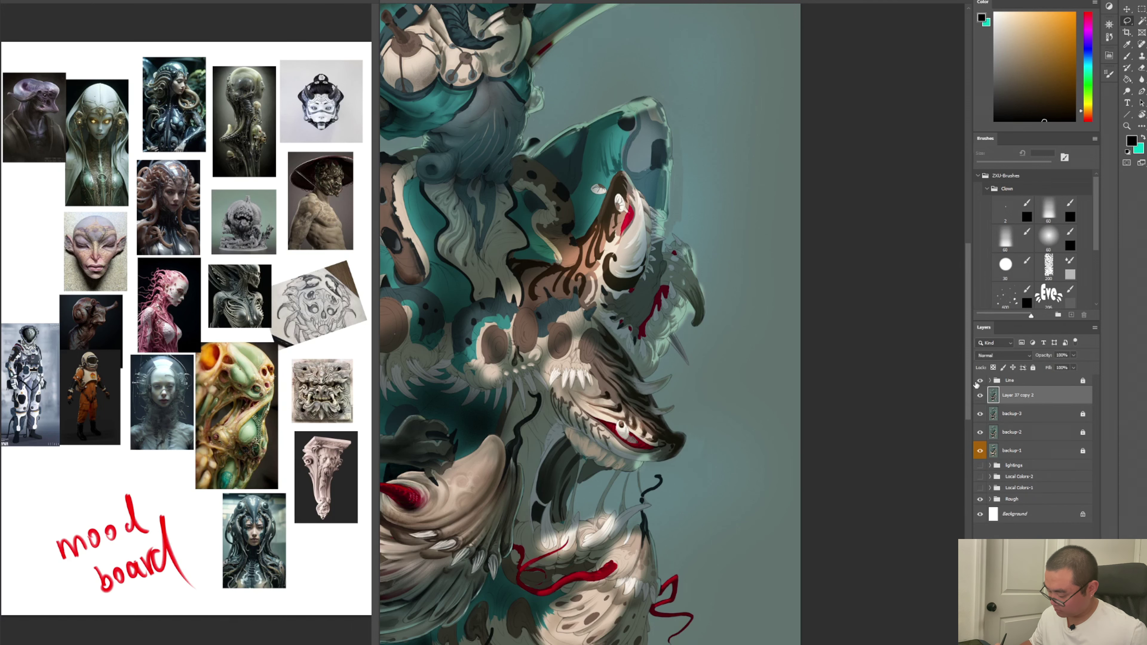
key(z)
click(665, 383)
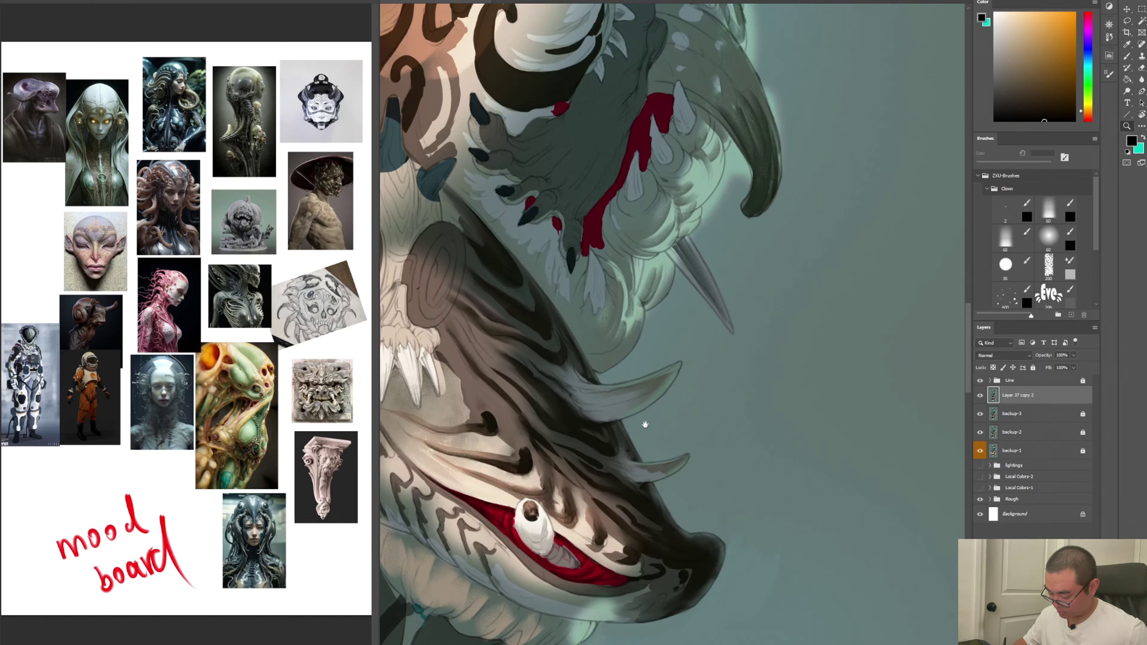
Rotate the view around the mouth and sample grey-teal and green tones for the jaw
click(645, 425)
key(b)
key(r)
drag(613, 270, 638, 271)
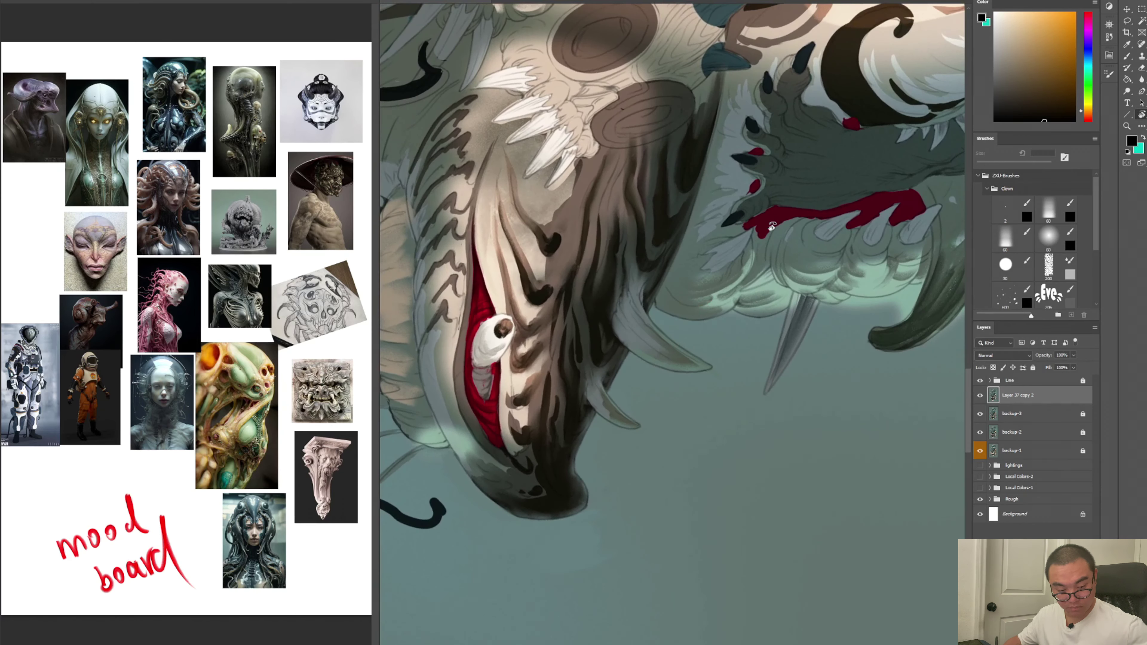
alt+click(634, 302)
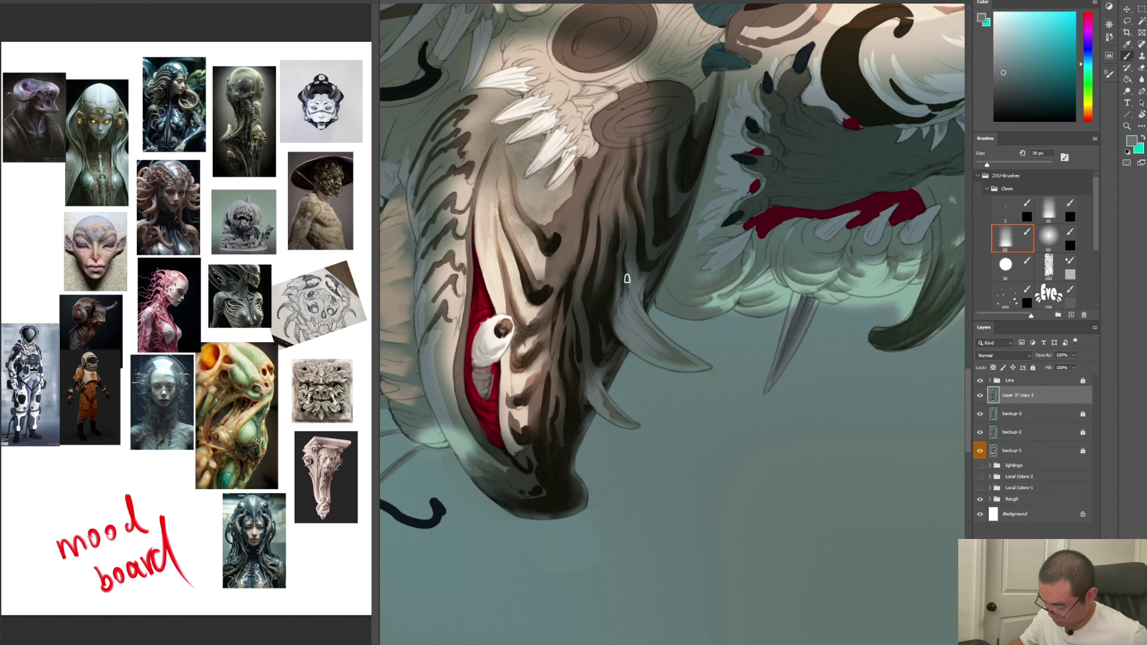
alt+click(619, 284)
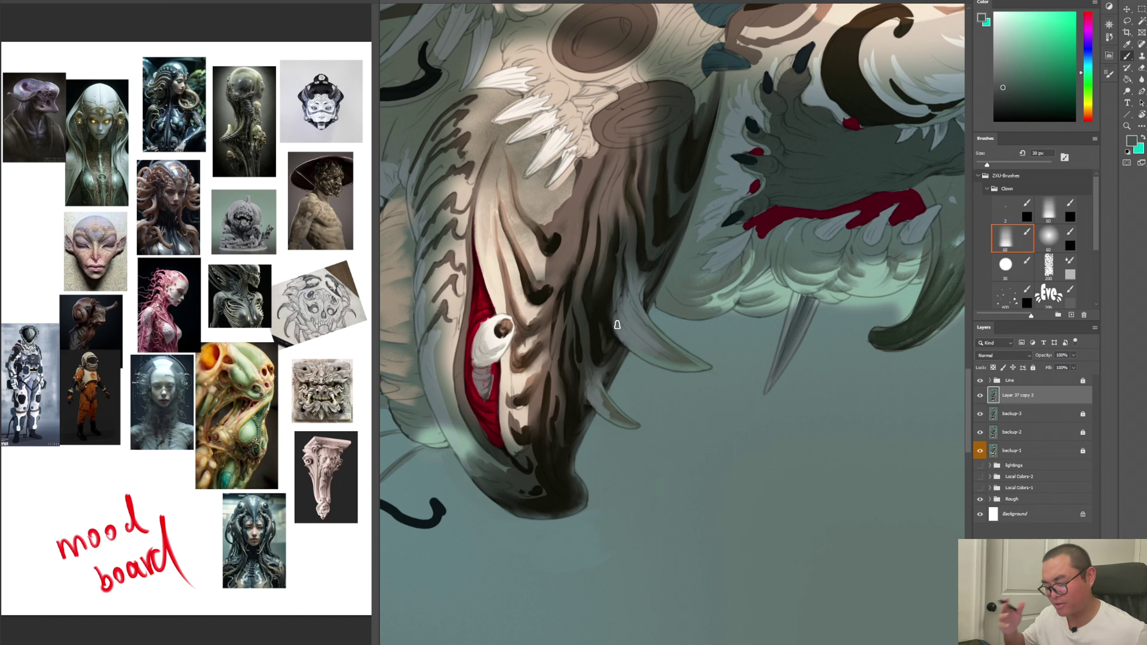
Paint a dark brown stroke along the tooth edge using browns sampled from the painting
alt+click(570, 227)
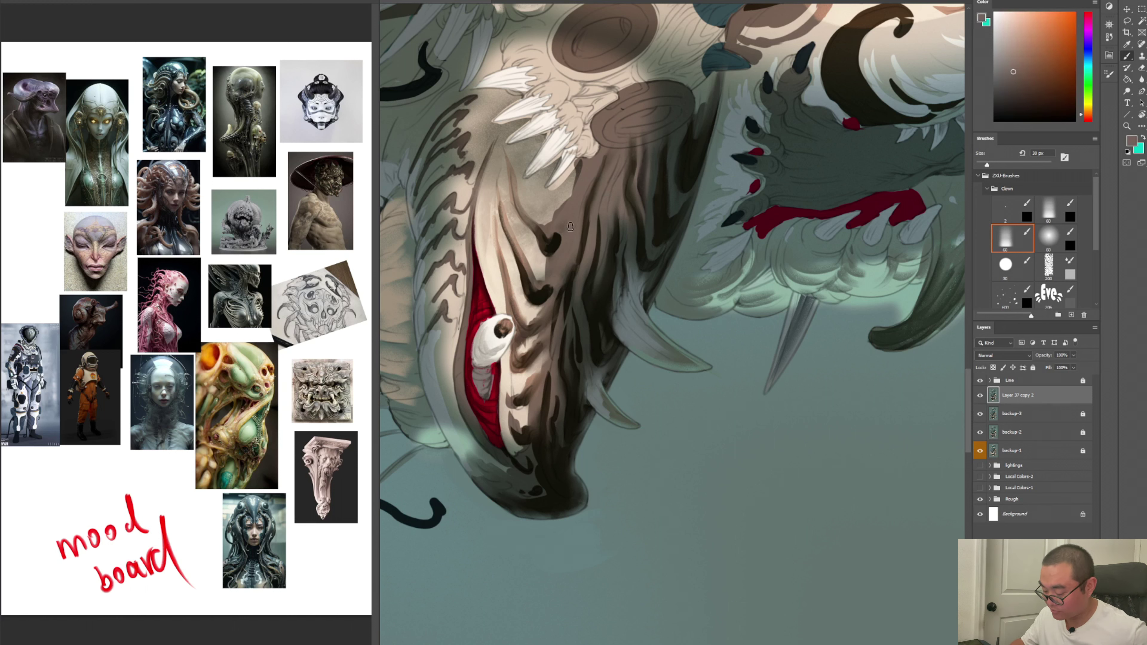
alt+click(572, 204)
mouse_move(578, 166)
mouse_down()
mouse_move(548, 223)
mouse_move(564, 206)
mouse_move(560, 224)
mouse_move(584, 168)
mouse_move(570, 204)
mouse_up()
alt+click(580, 168)
key(shift+b)
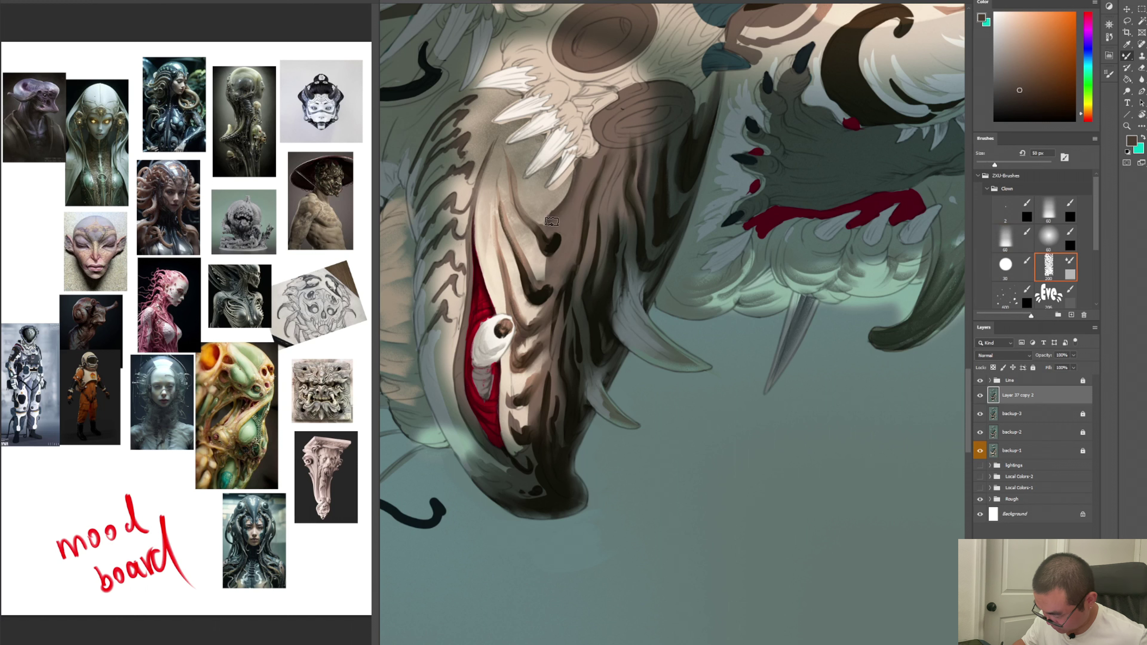
key(comma)
key(comma)
key(comma)
alt+click(573, 274)
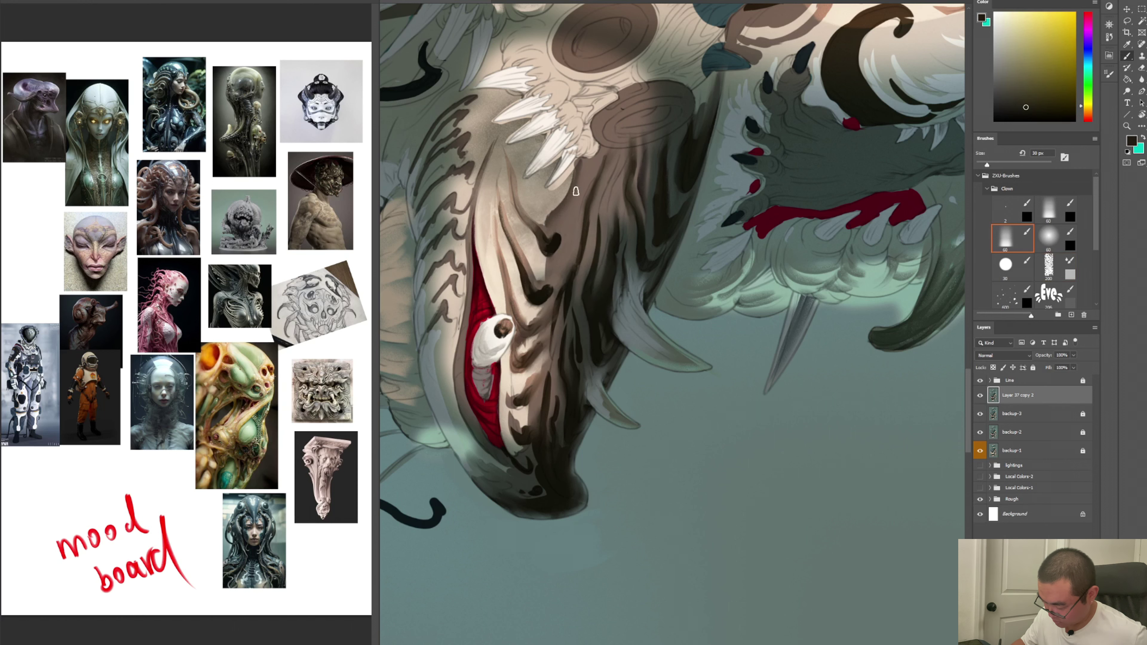
Redo the edge as a thinner dark line and blend the groove edge with short strokes
key(ctrl+z)
mouse_move(575, 175)
mouse_down()
mouse_move(546, 231)
mouse_move(571, 197)
mouse_move(546, 271)
mouse_up()
key(ctrl+z)
alt+click(551, 257)
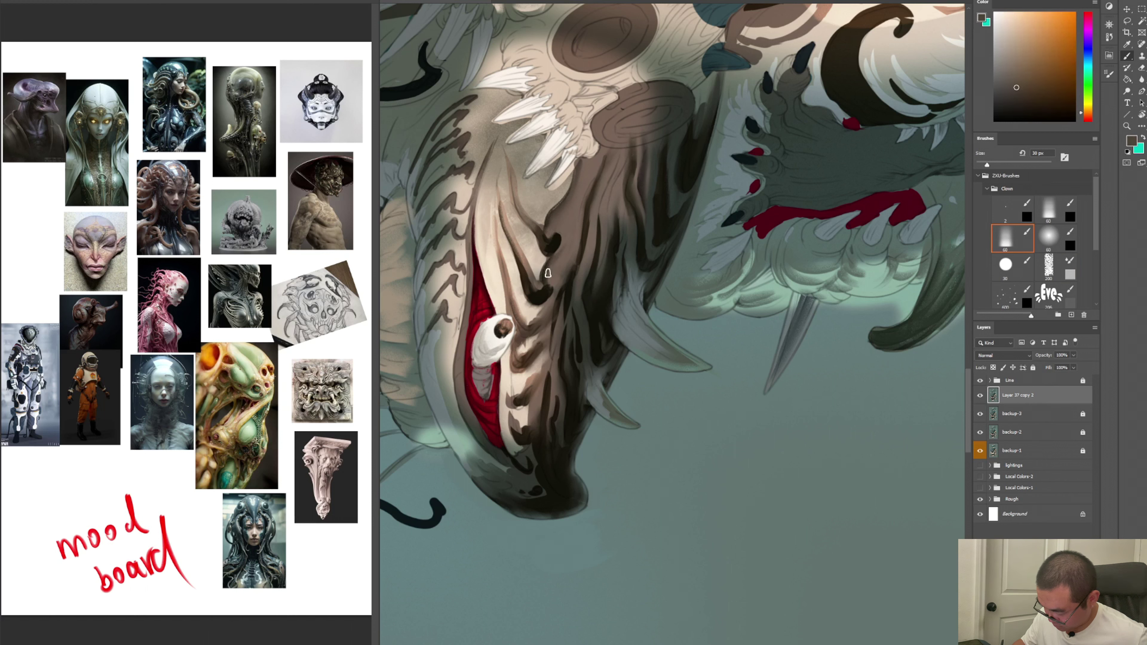
key(shift+b)
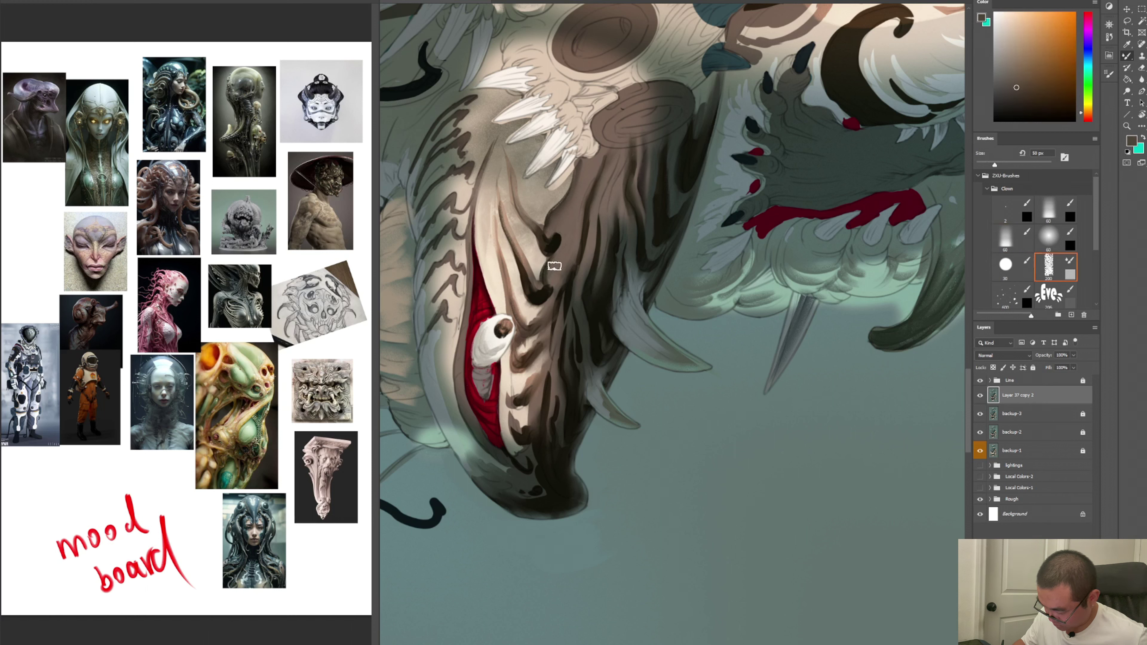
drag(553, 266, 548, 278)
key(comma)
key(comma)
key(comma)
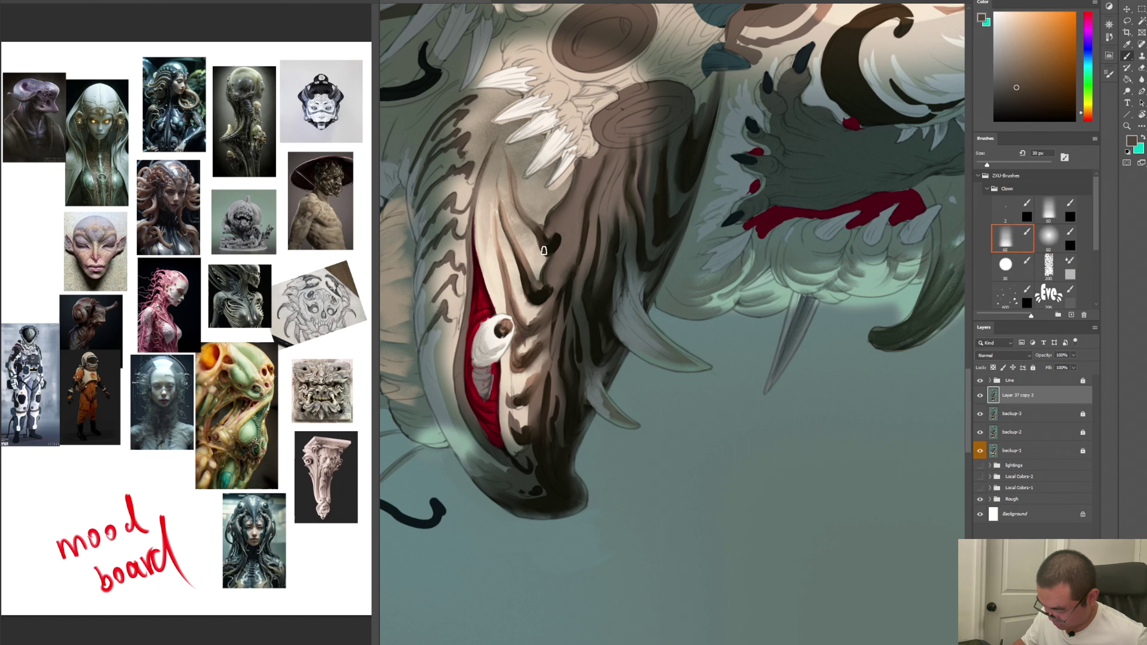
alt+click(551, 271)
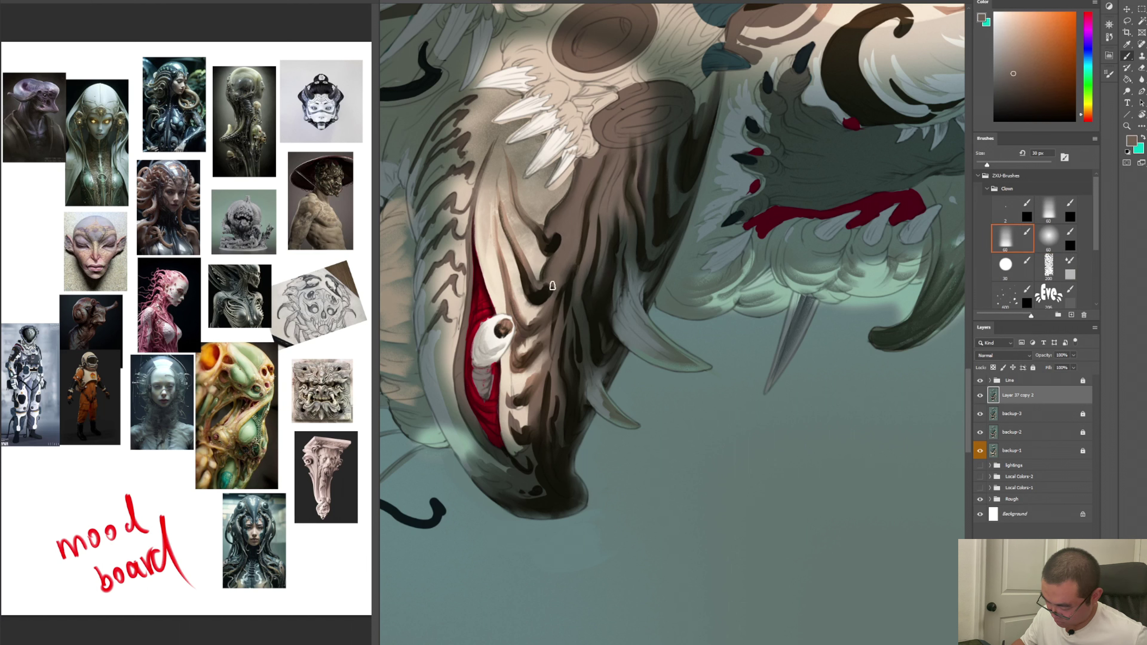
Lighten the strip right of the brown line with soft greyish-beige strokes
alt+click(538, 296)
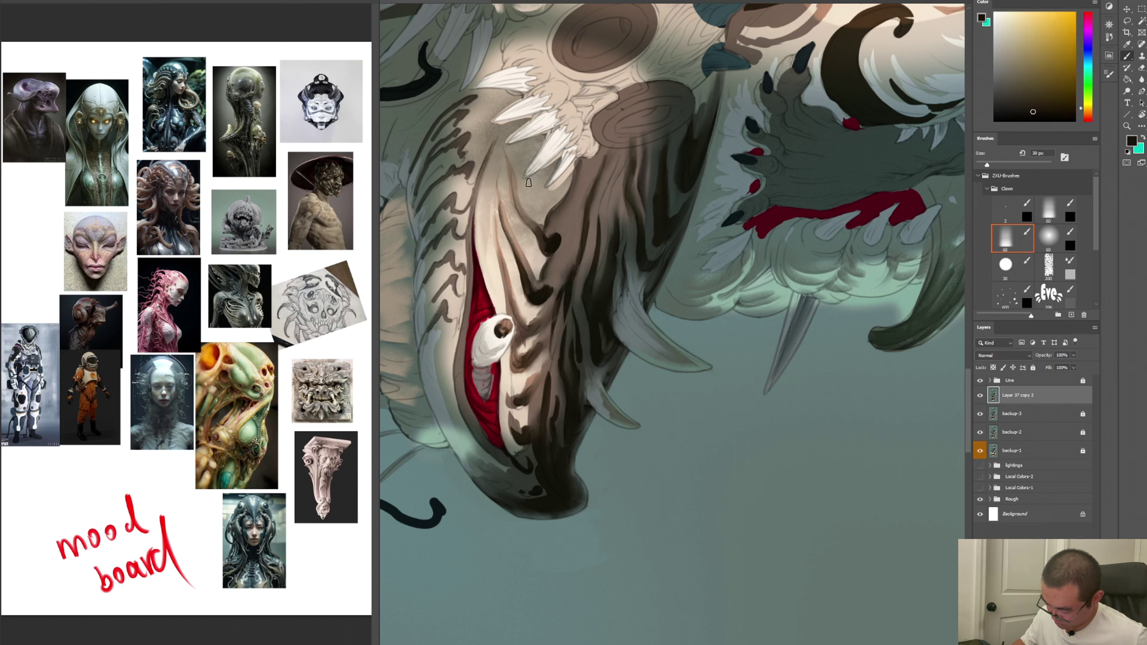
alt+click(531, 214)
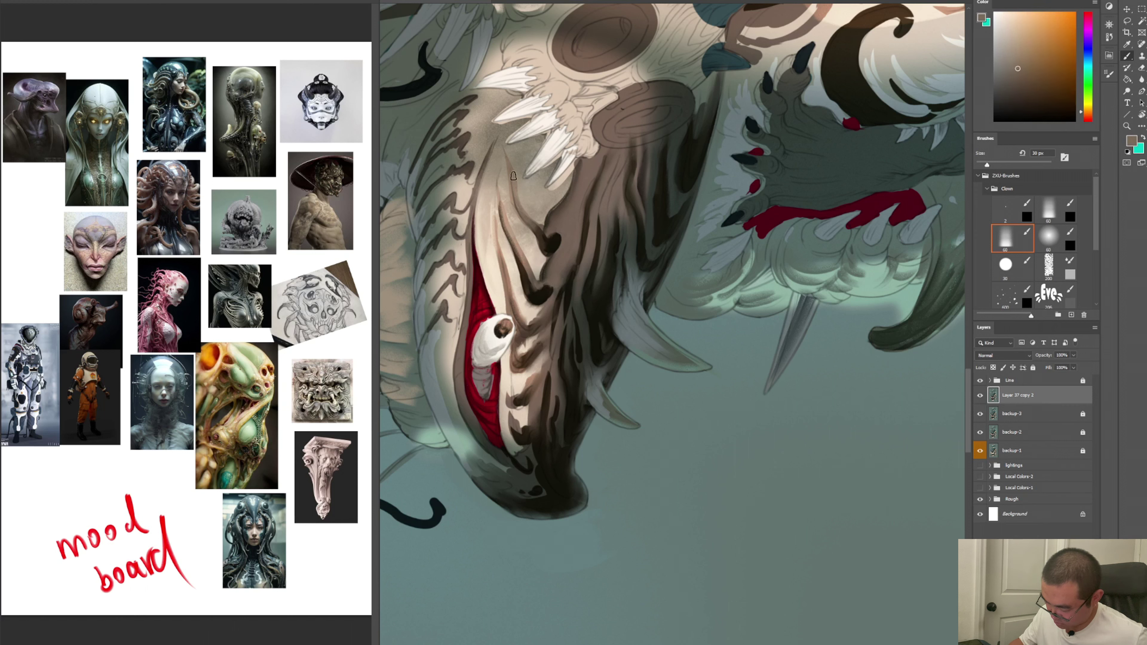
alt+click(527, 189)
drag(511, 152, 518, 182)
alt+click(512, 217)
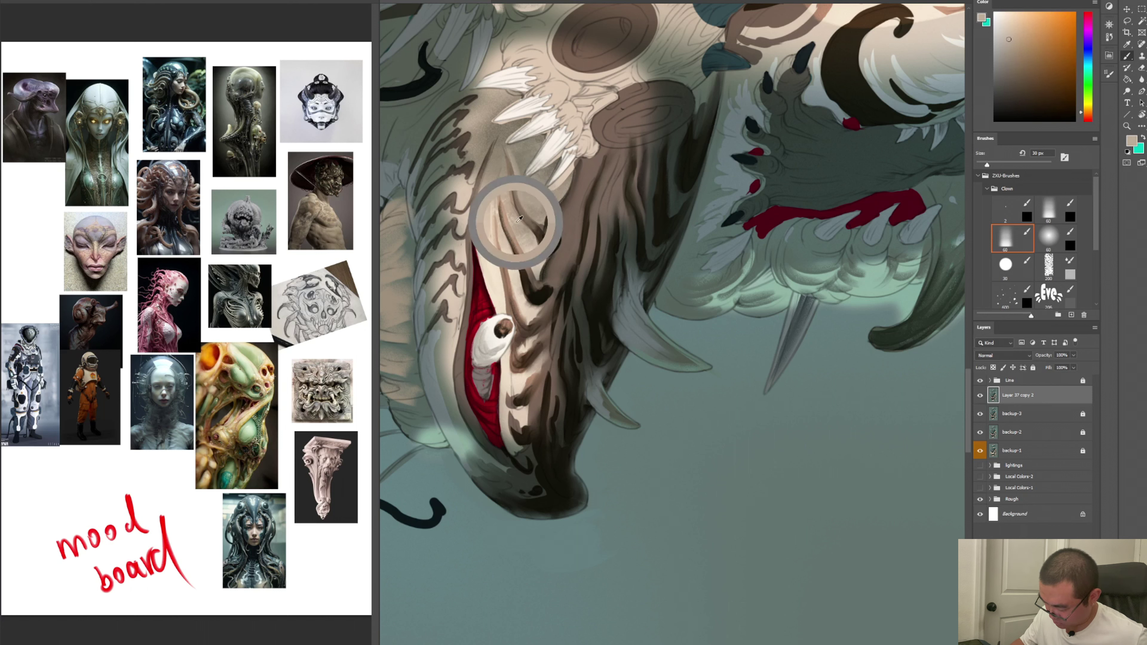
drag(500, 171, 525, 249)
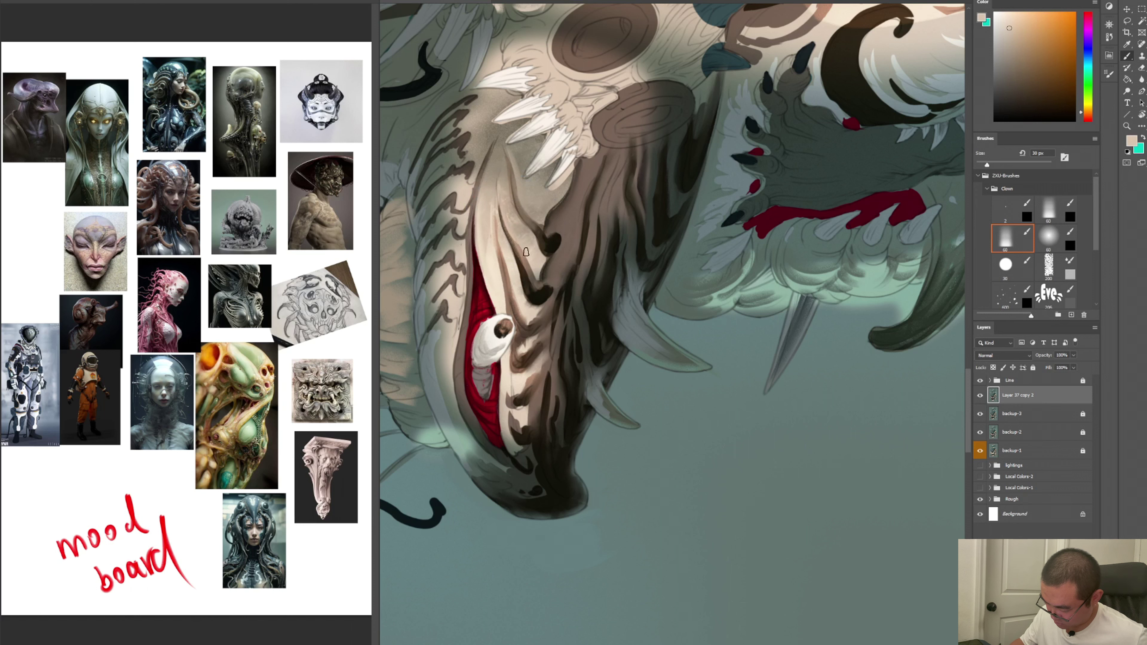
mouse_move(509, 207)
mouse_down()
mouse_move(528, 254)
mouse_move(514, 214)
mouse_move(523, 242)
mouse_up()
drag(499, 172, 501, 234)
Extend the pale cream strip up toward the snout tip
alt+click(486, 253)
drag(488, 195, 487, 252)
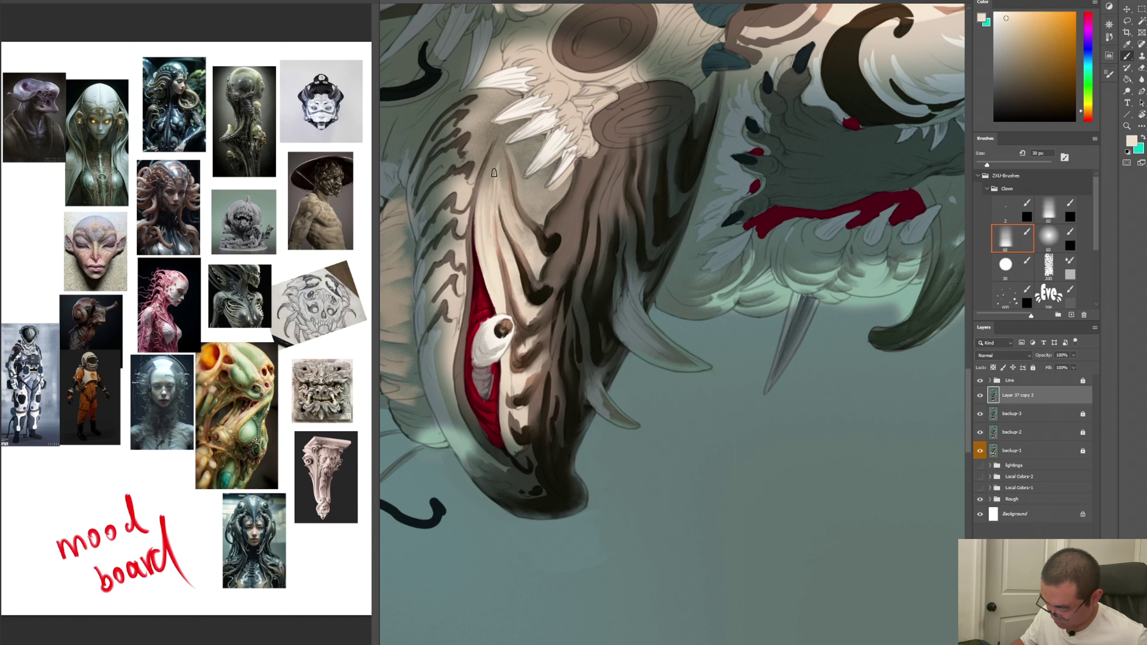
mouse_move(494, 173)
mouse_down()
mouse_move(492, 272)
mouse_move(497, 156)
mouse_move(481, 244)
mouse_move(488, 203)
mouse_move(479, 199)
mouse_move(479, 251)
mouse_up()
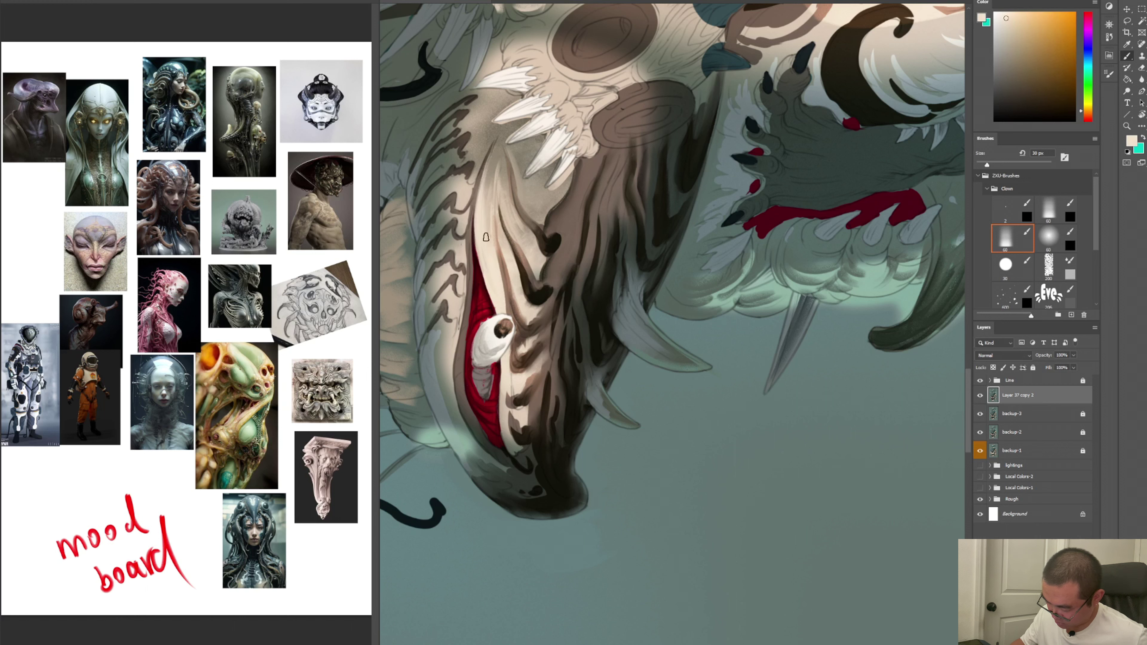
alt+click(493, 165)
key(shift+b)
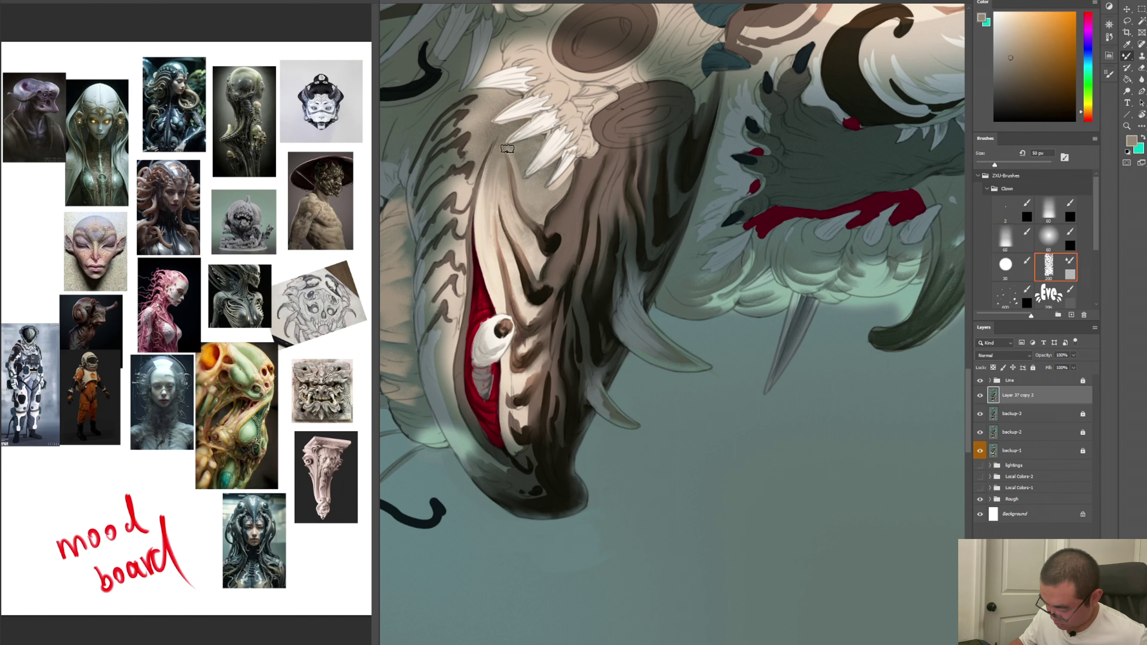
Darken the blue-grey band's inner edge with dark olive, adding a tapered mark near its top
key(comma)
key(comma)
key(comma)
key(period)
key(period)
key(period)
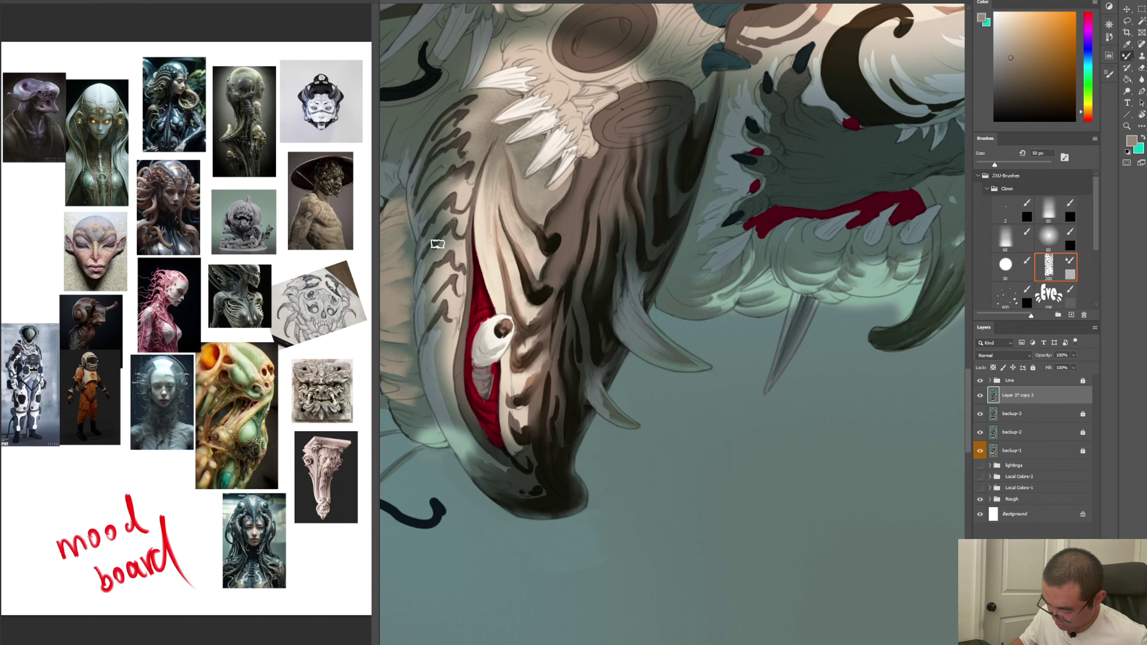
key(comma)
key(comma)
key(comma)
alt+click(447, 241)
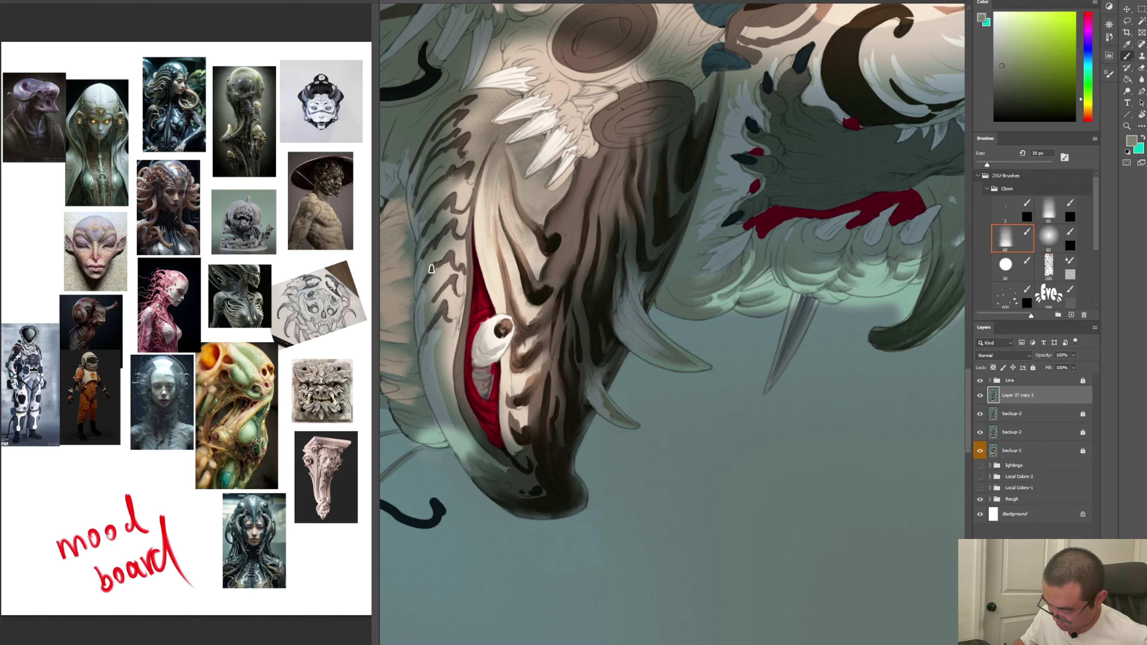
alt+click(451, 228)
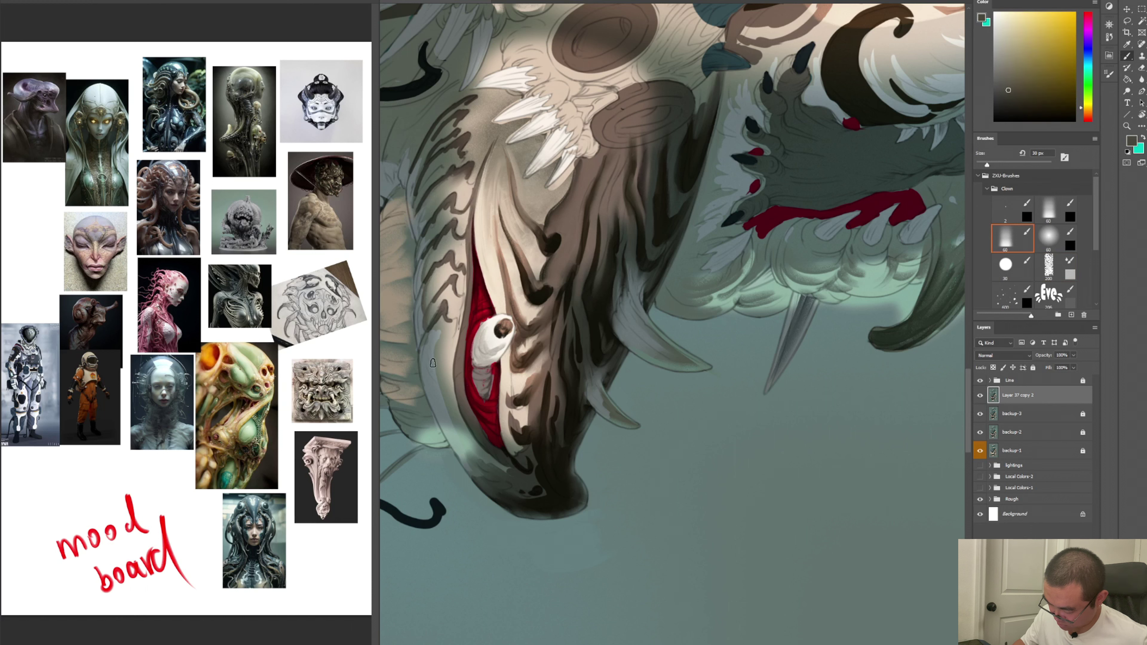
drag(432, 376, 461, 427)
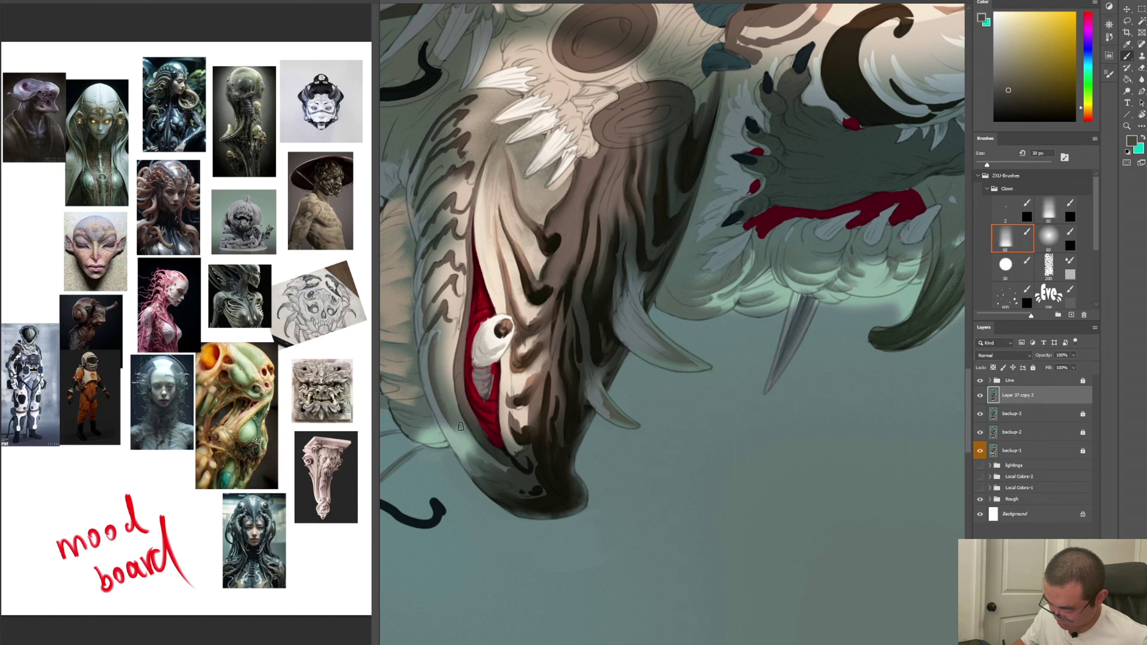
mouse_move(440, 330)
mouse_down()
mouse_move(443, 365)
mouse_move(447, 351)
mouse_up()
key(shift+b)
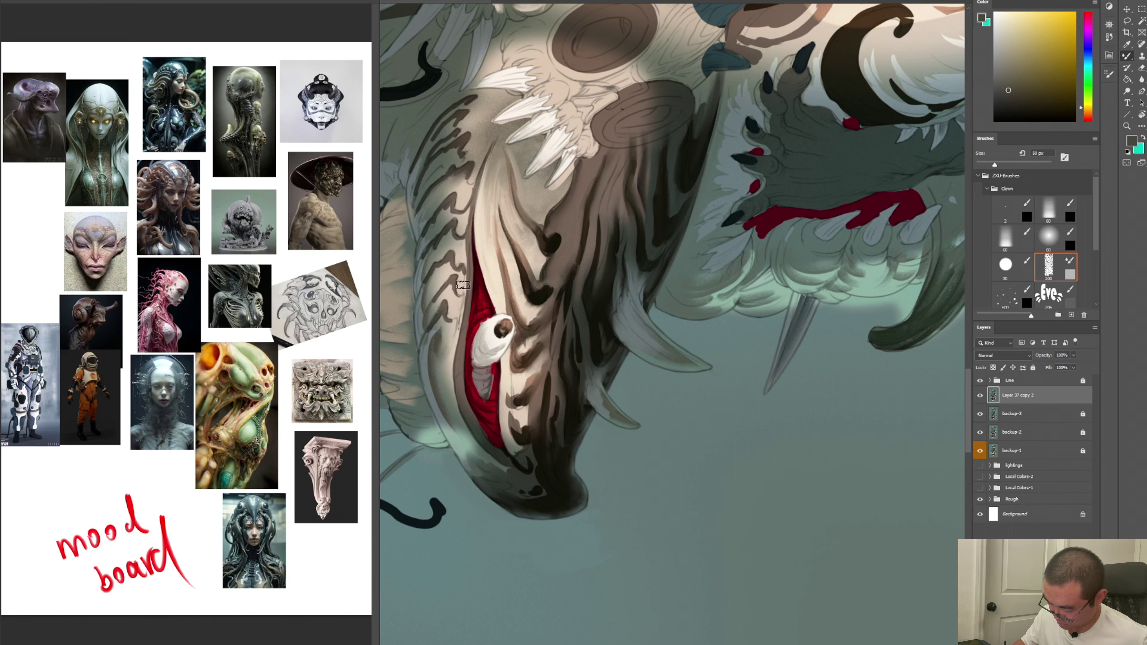
key(comma)
key(comma)
key(comma)
alt+click(429, 225)
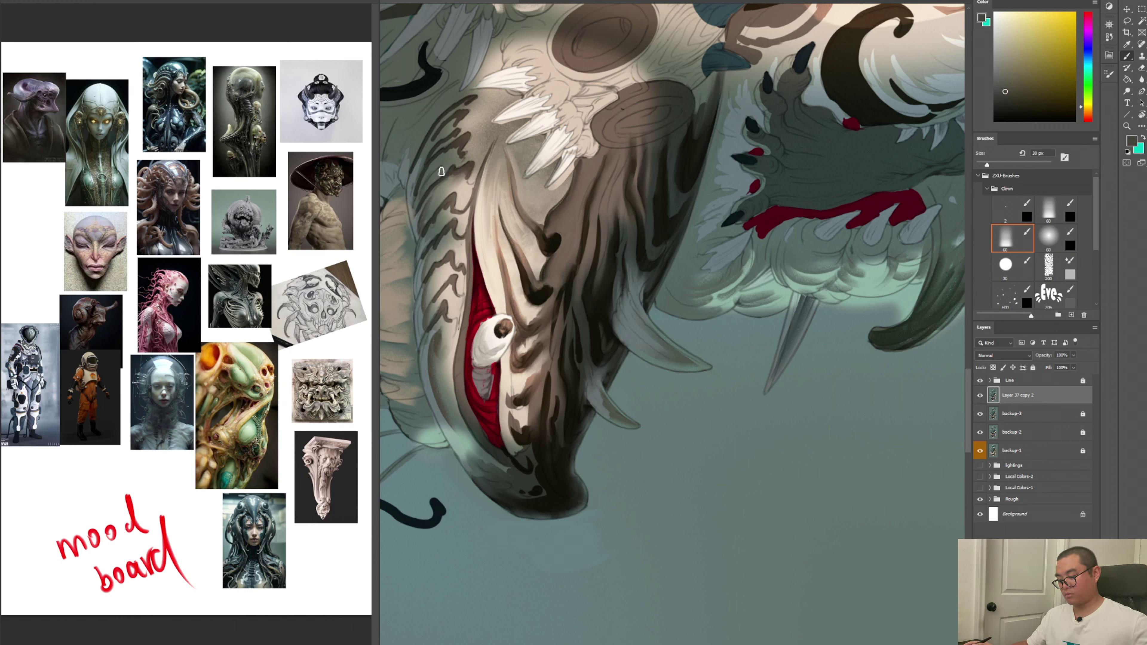
Soften the dark stripe with a sampled brown stroke, then pick a light cream
alt+click(600, 170)
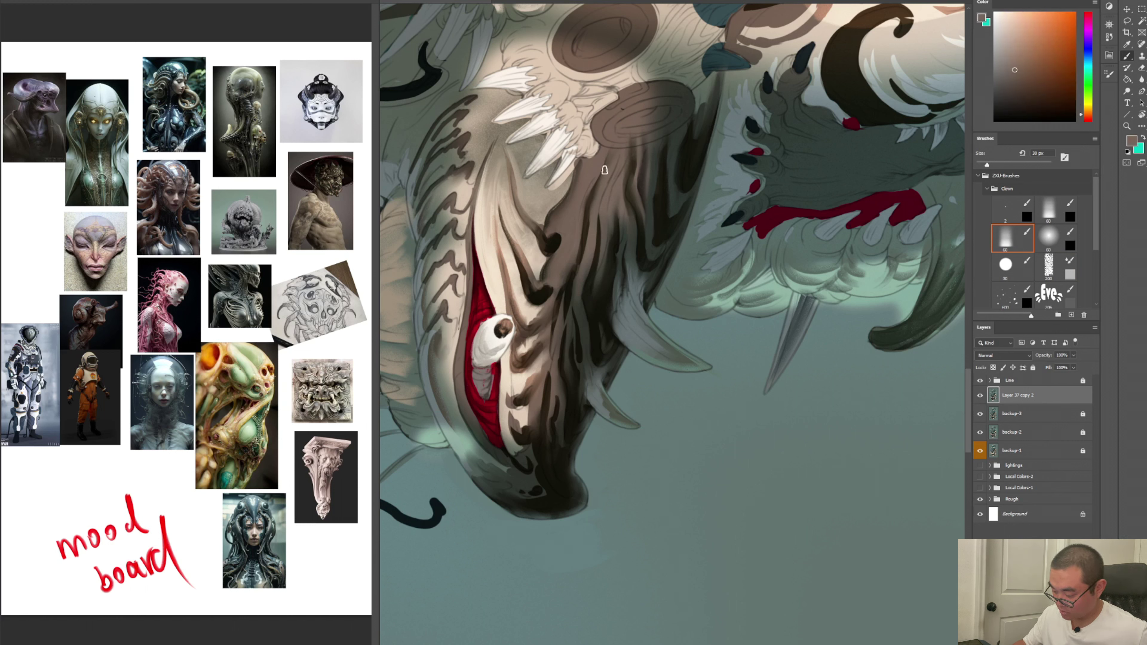
alt+click(587, 193)
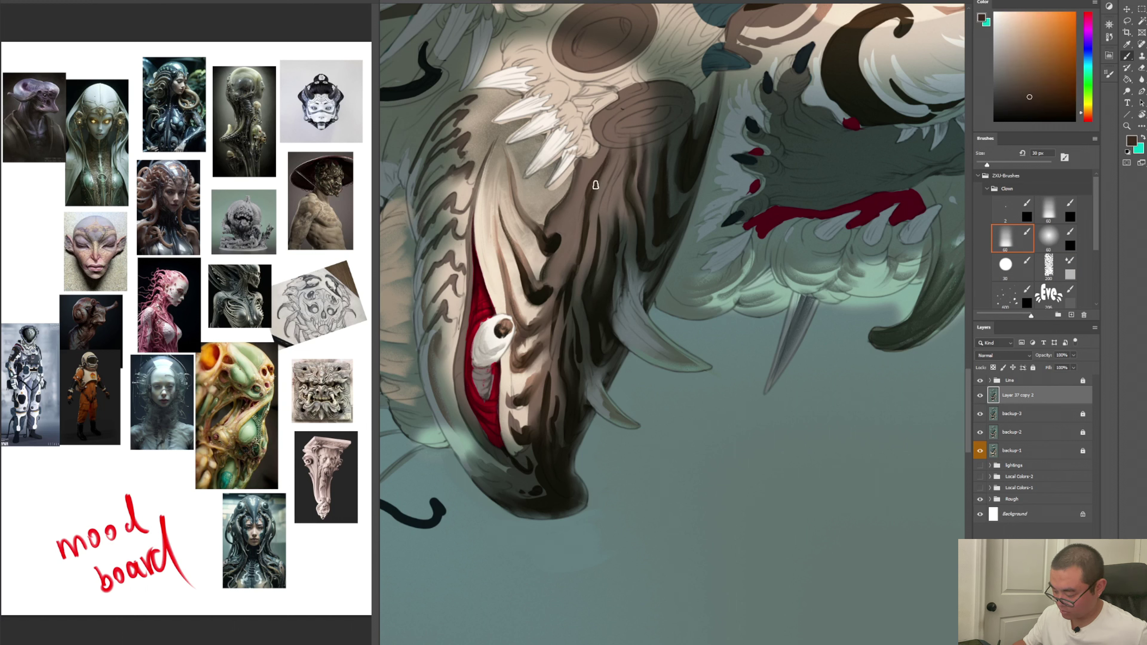
alt+click(586, 242)
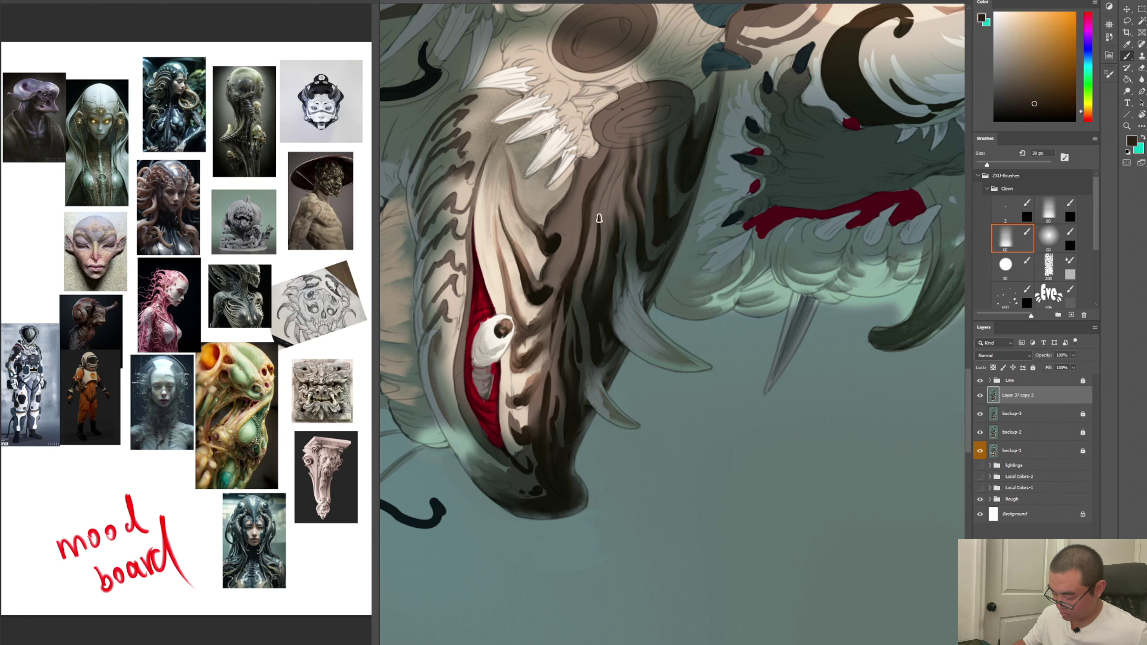
alt+click(599, 155)
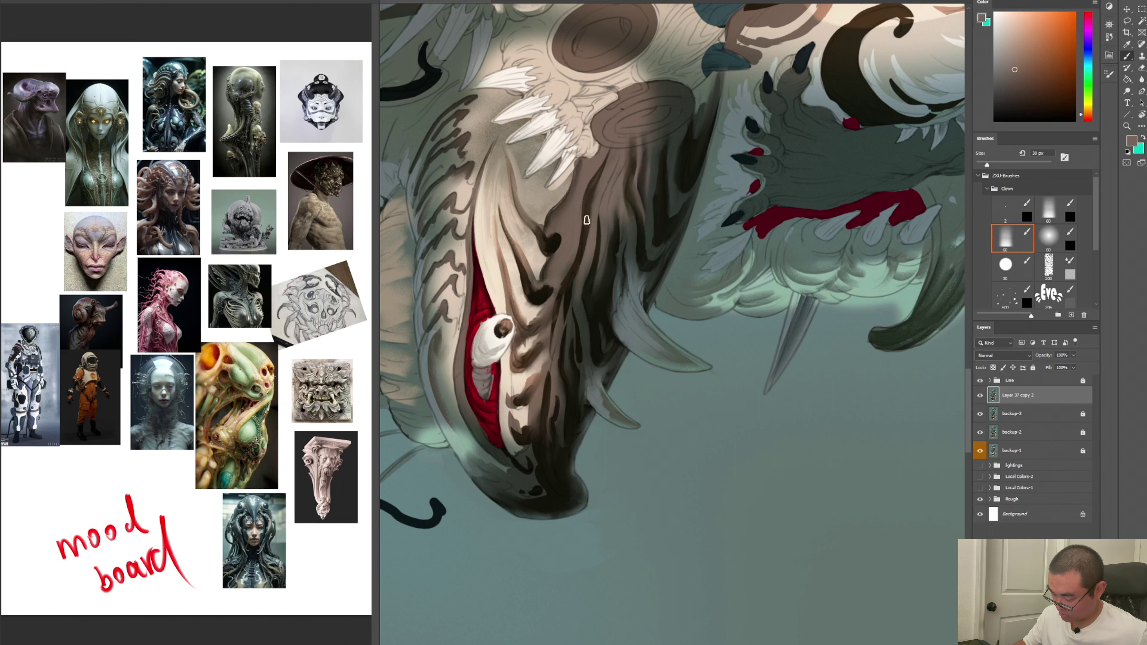
drag(589, 219, 589, 239)
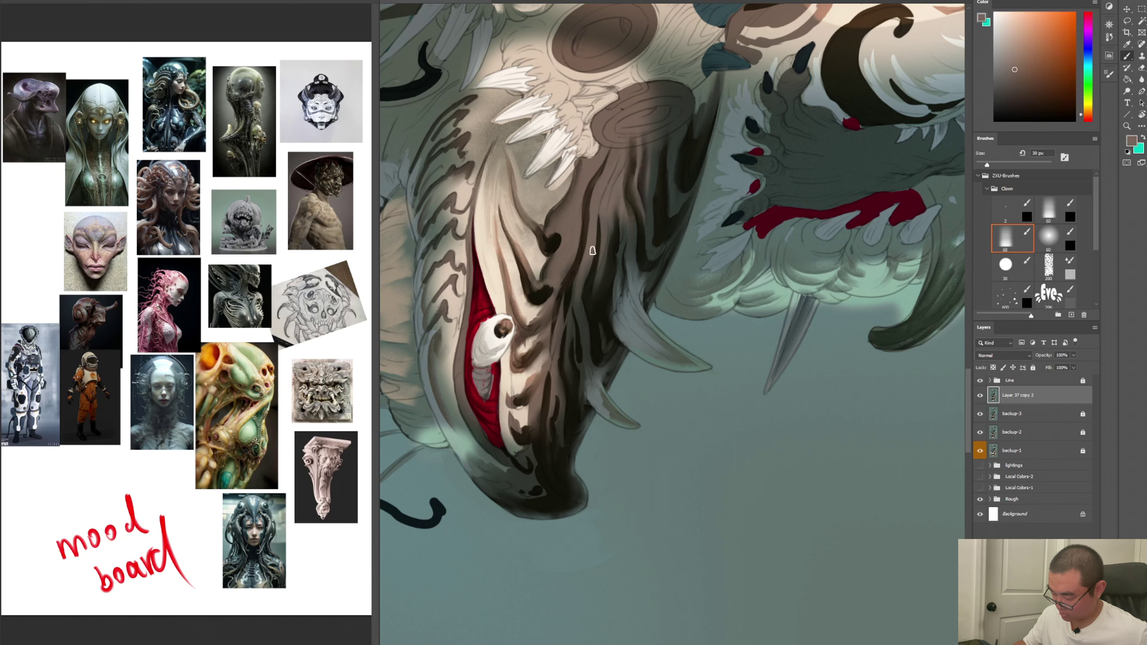
key(shift+b)
key(comma)
key(comma)
key(comma)
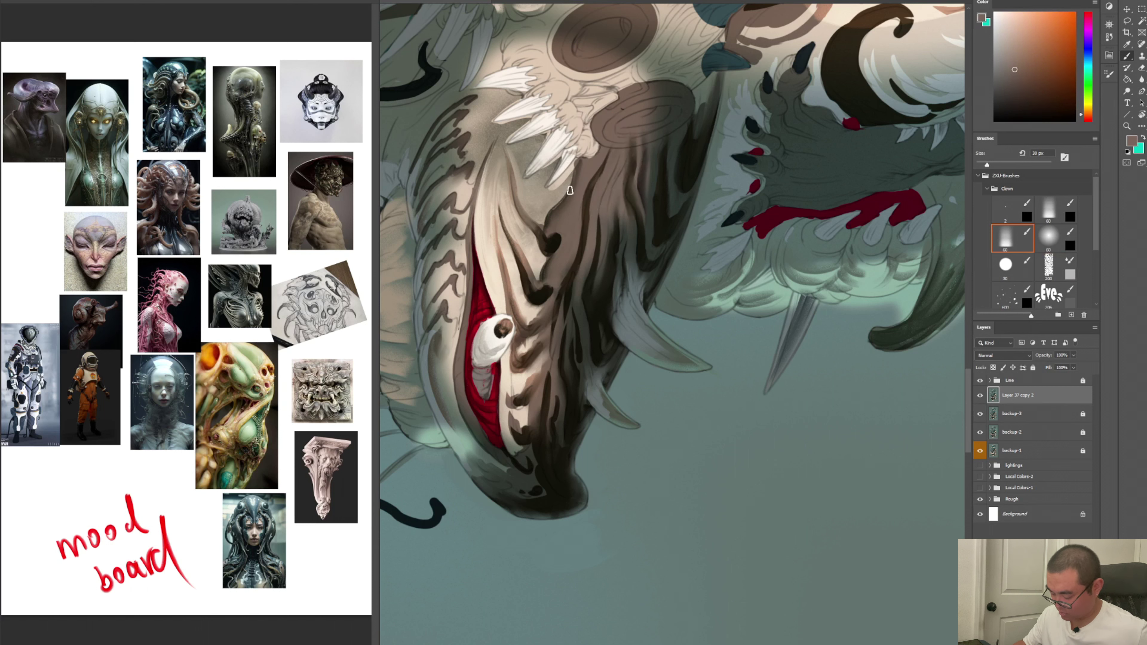
alt+click(562, 261)
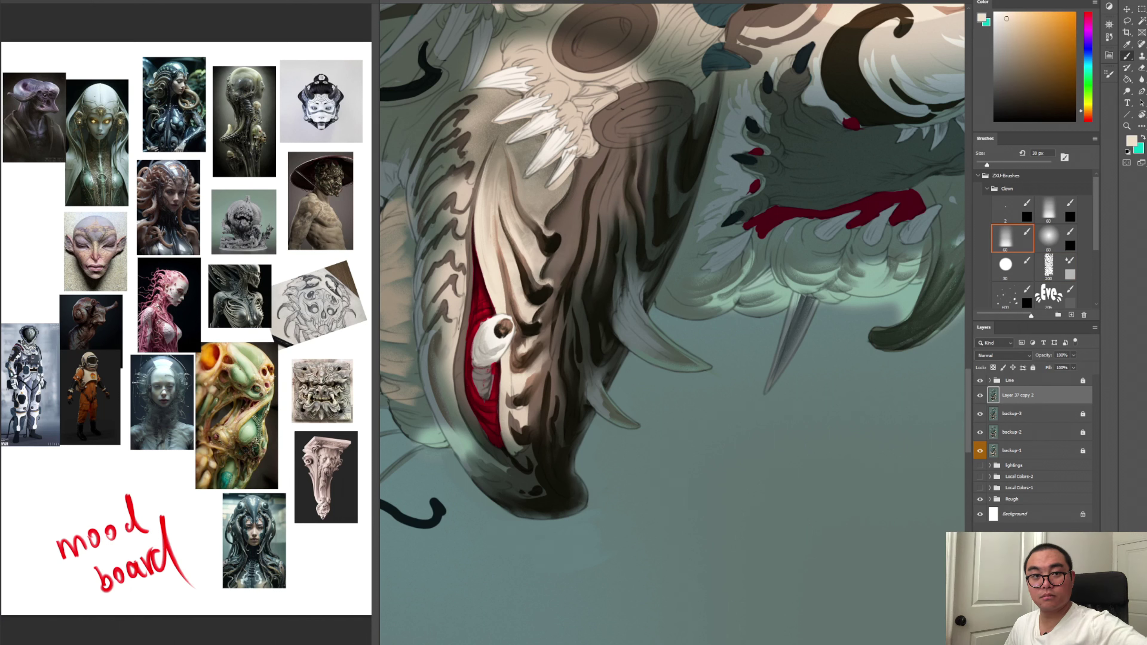
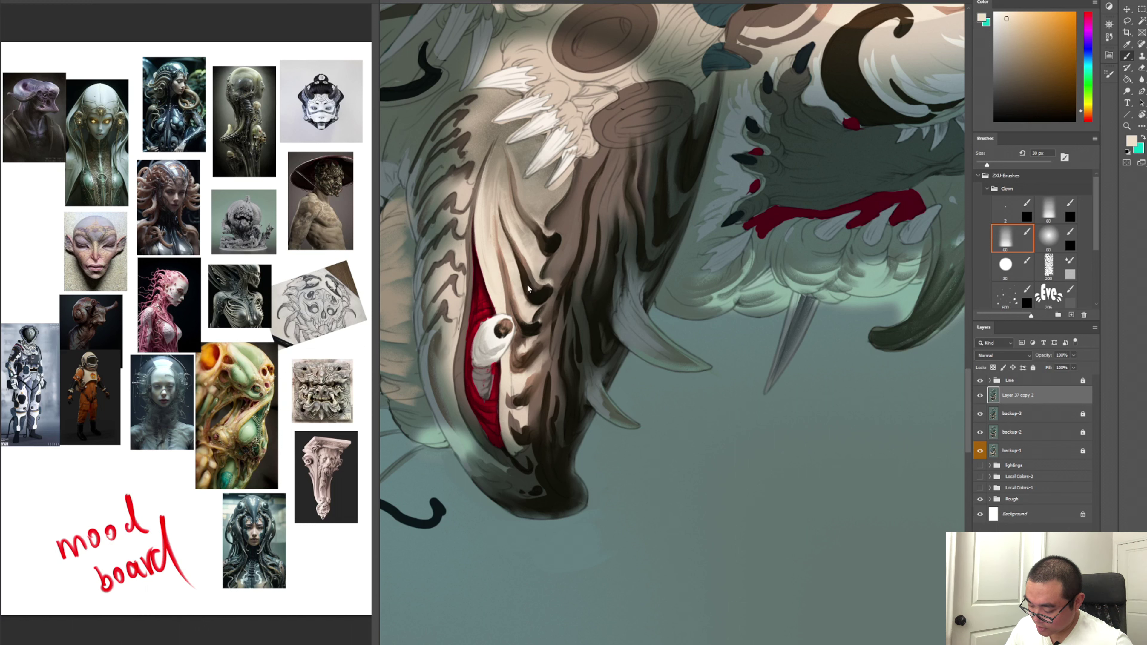
Paint pale cream strokes around the small dark hook mark on the snout
alt+click(497, 283)
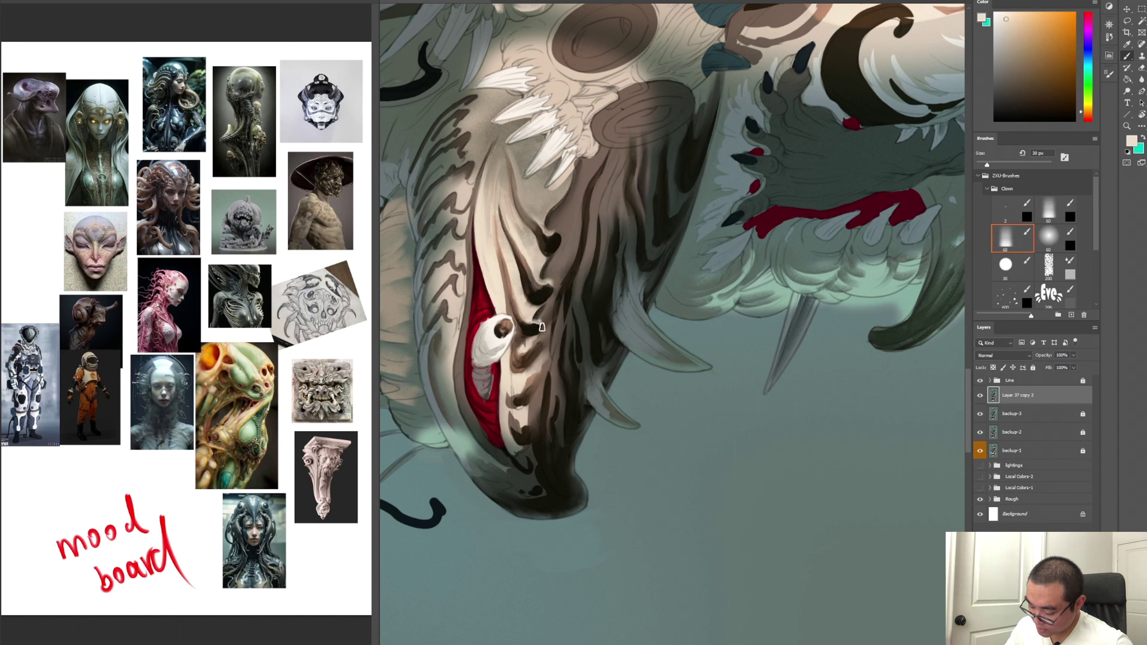
mouse_move(528, 322)
mouse_down()
mouse_move(542, 326)
mouse_move(524, 362)
mouse_up()
alt+click(518, 339)
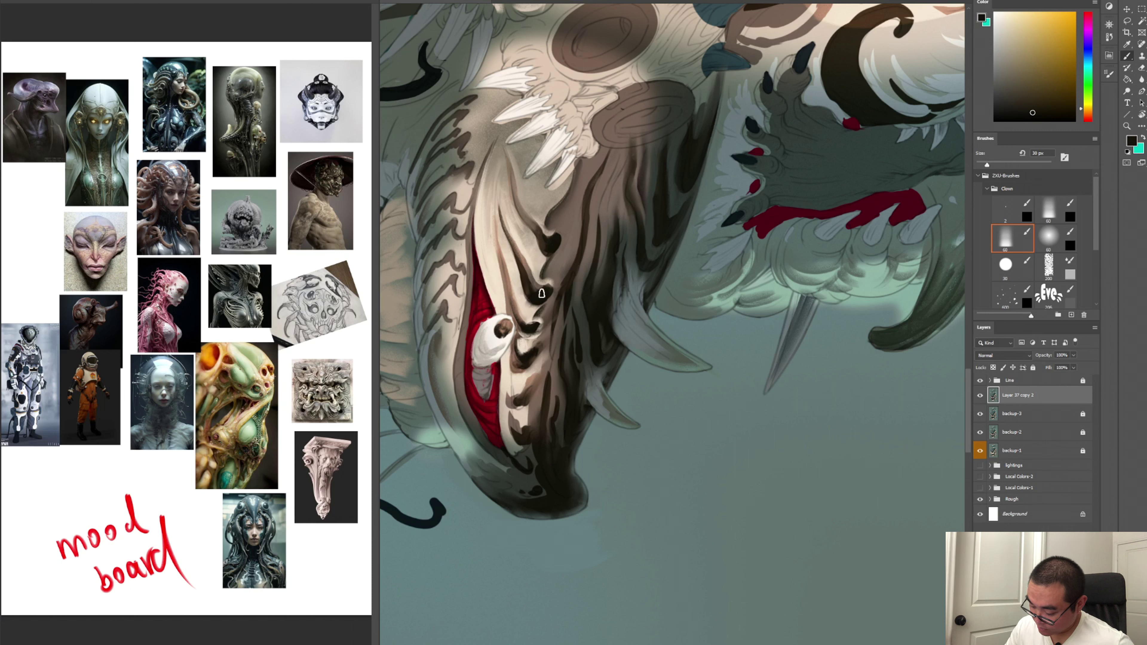
Paint muted brown strokes on the snout stripe and cover the dark shadow tip with lighter brown
alt+click(527, 268)
drag(507, 275, 514, 310)
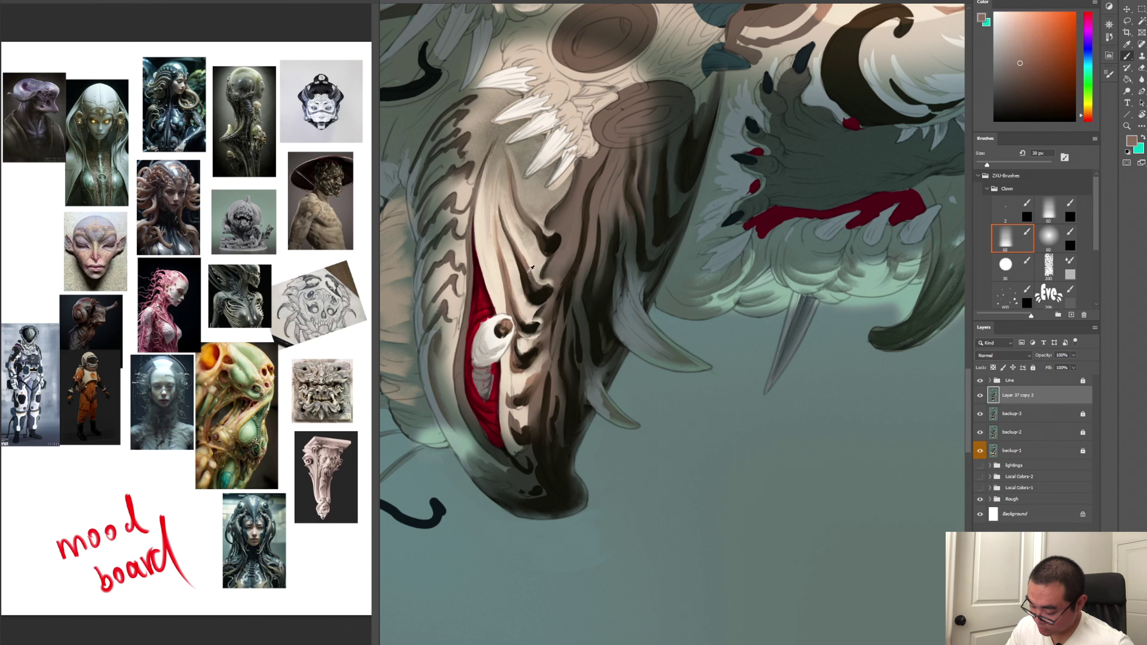
alt+click(515, 274)
drag(505, 271, 519, 370)
key(ctrl+z)
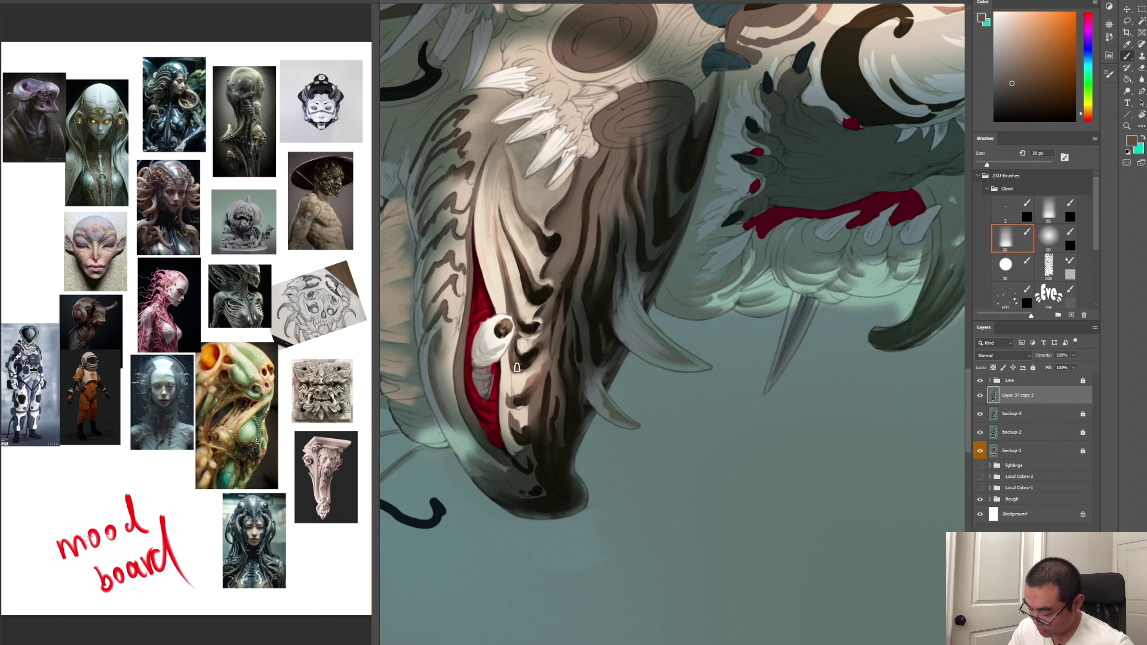
alt+click(545, 346)
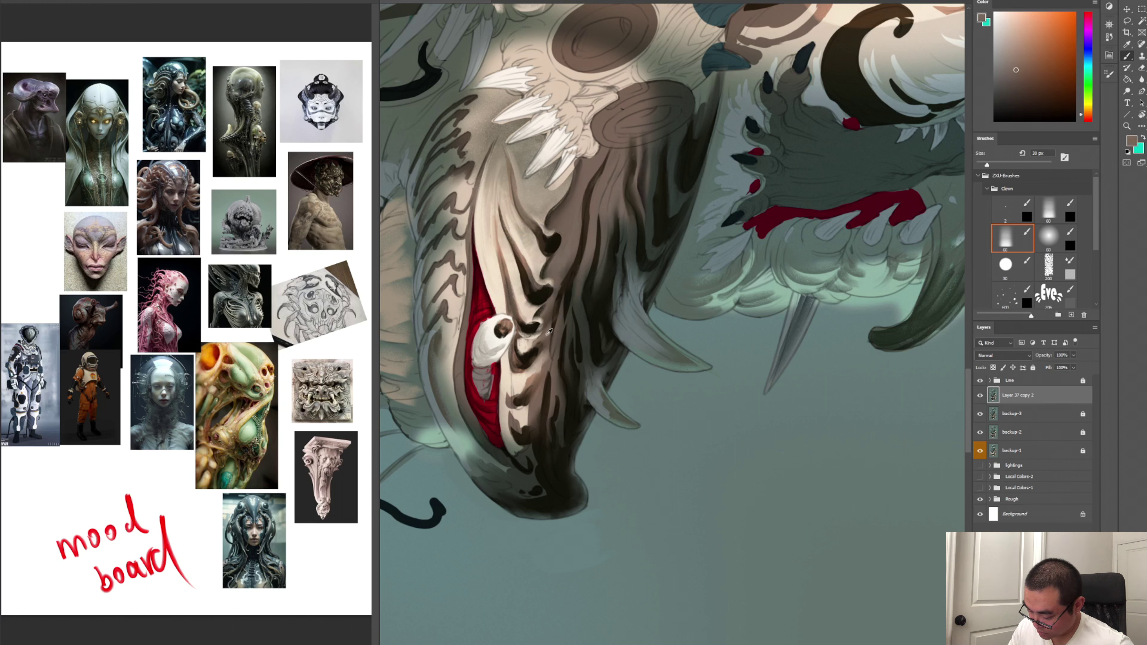
drag(539, 345, 537, 343)
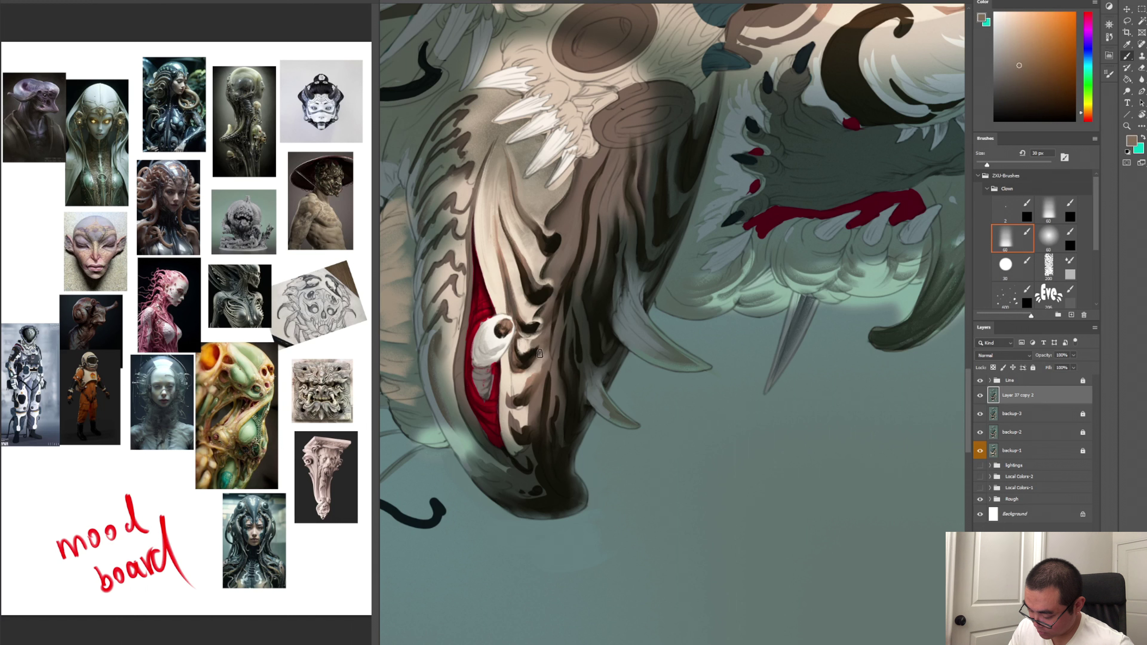
Dab near-black ridge marks below the eye and on the lower snout
alt+click(542, 315)
drag(536, 338, 525, 391)
key(ctrl+z)
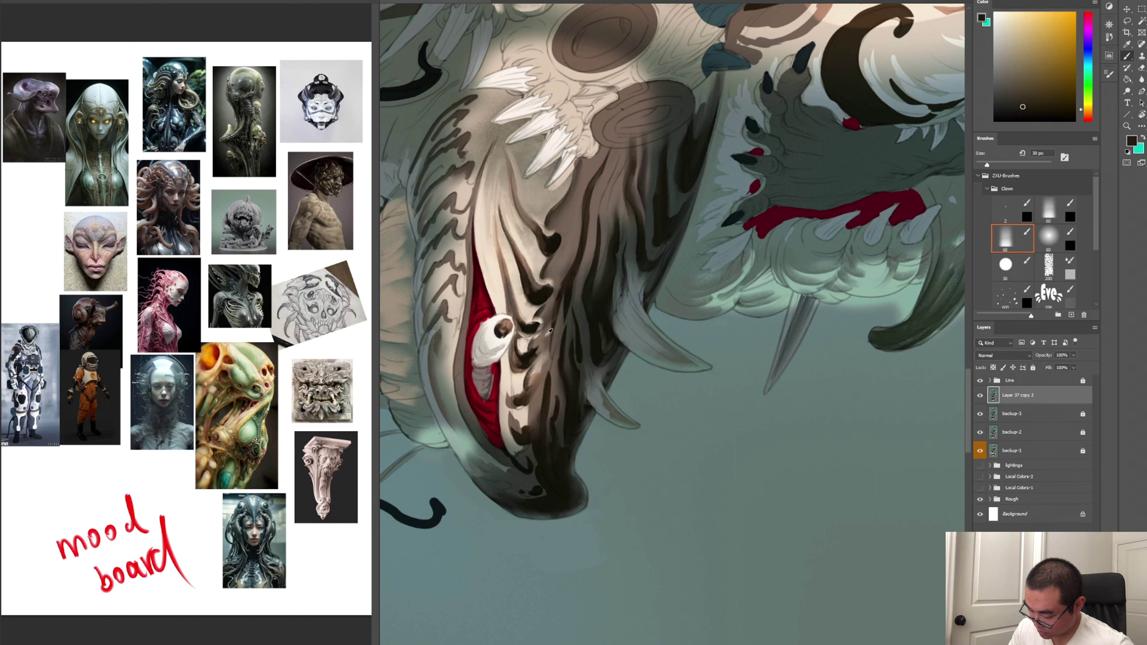
alt+click(553, 353)
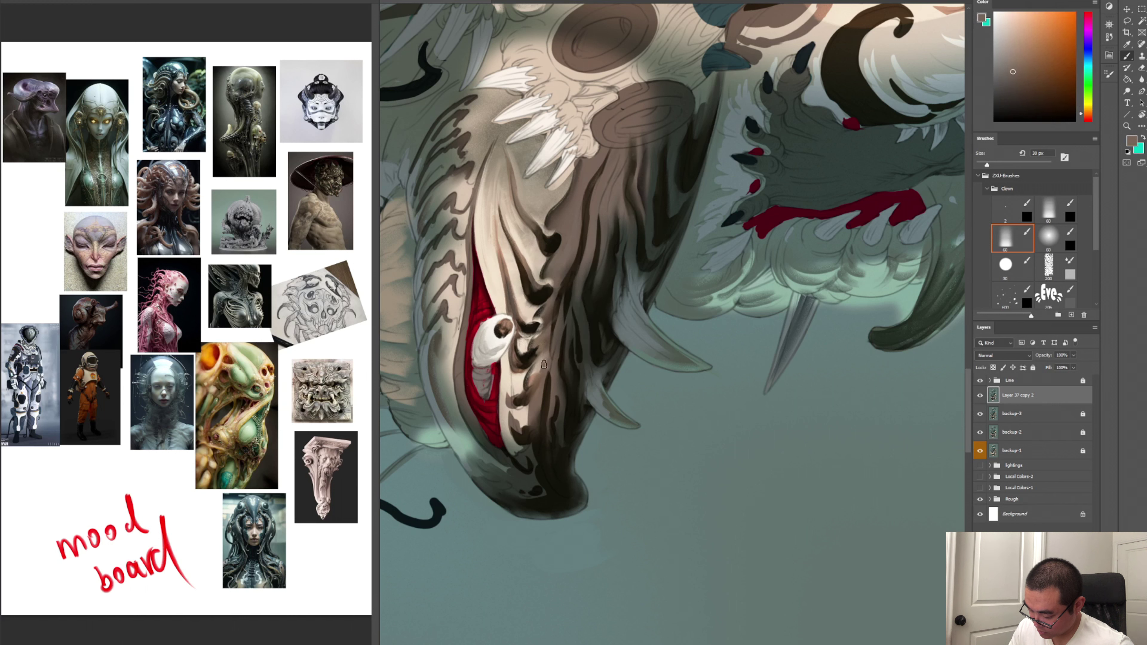
alt+click(533, 351)
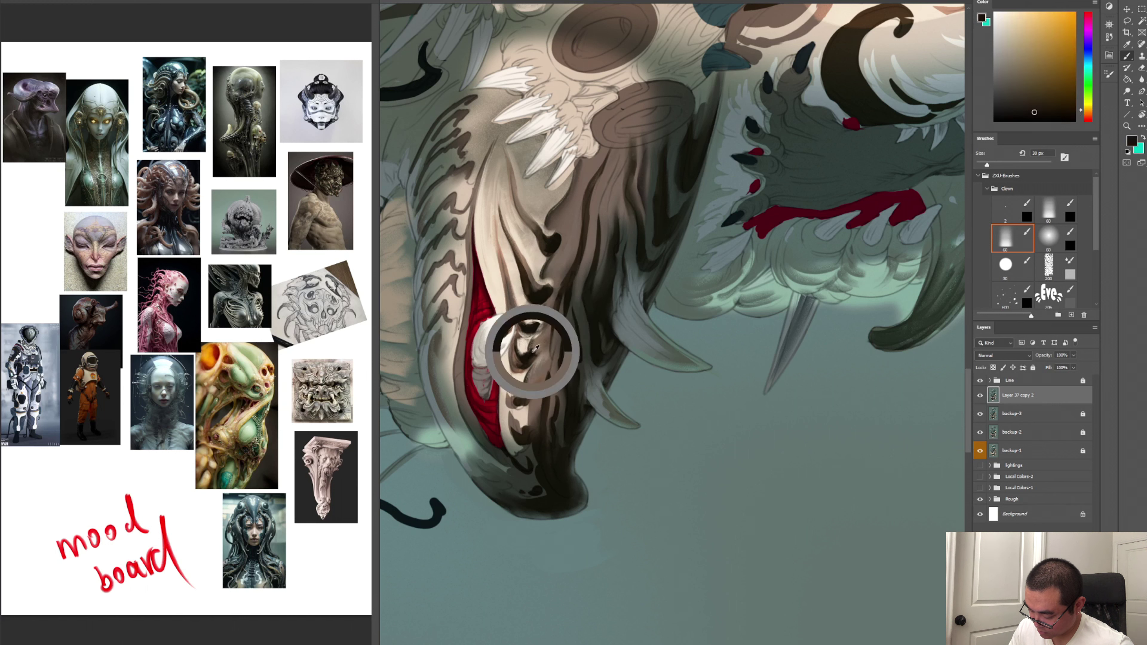
mouse_move(526, 394)
mouse_down()
mouse_move(517, 404)
mouse_move(530, 398)
mouse_up()
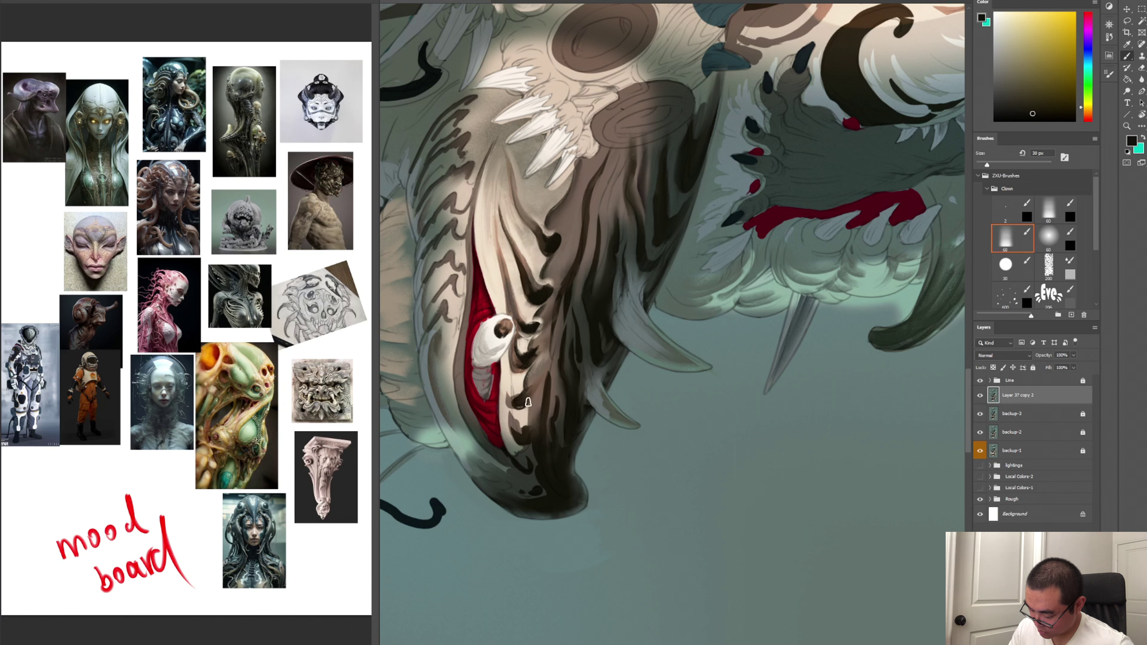
Paint a faint brown stroke down the snout, then start a new layer for highlights
alt+click(535, 405)
drag(506, 374, 513, 403)
key(shift+b)
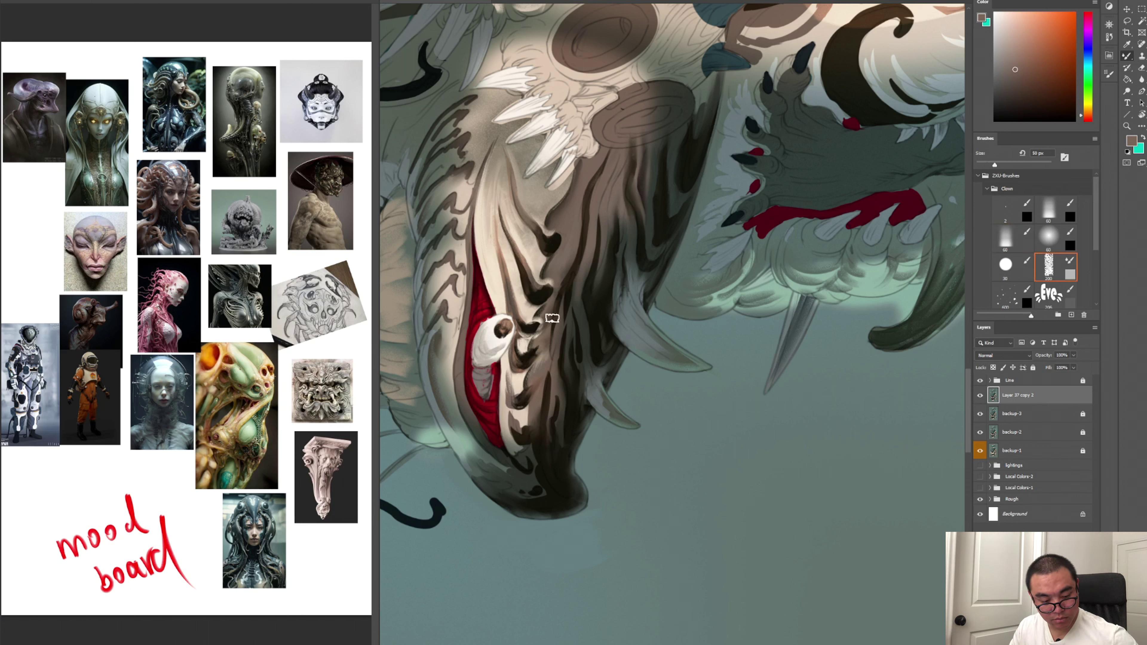
key(comma)
key(comma)
key(comma)
key(ctrl+shift+n)
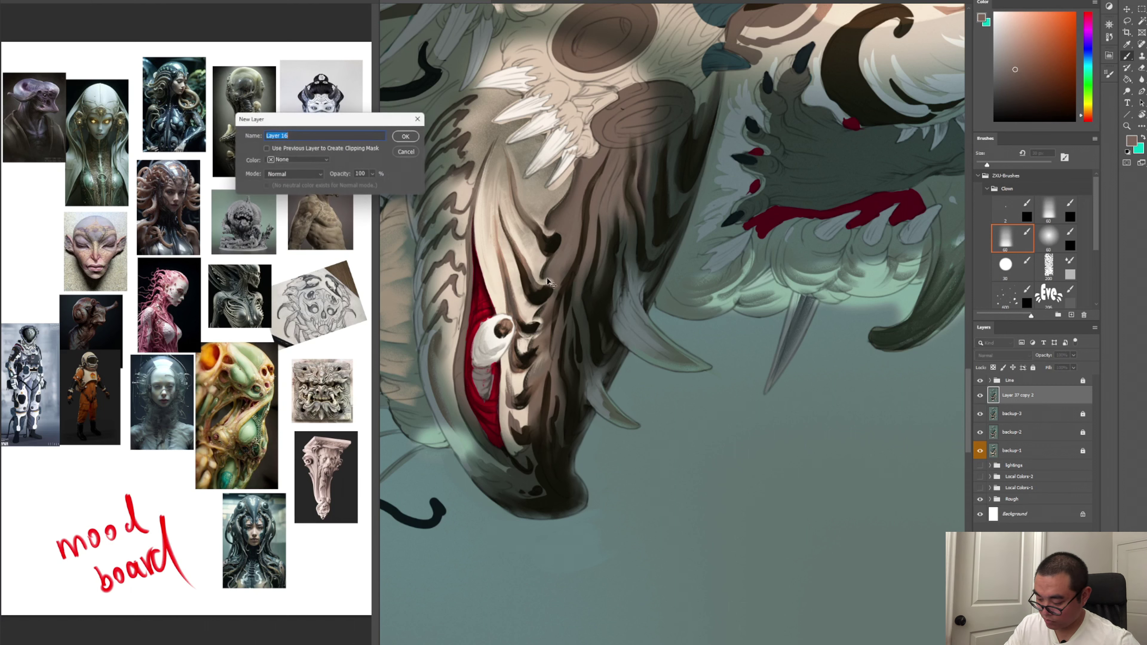
Add the new highlight layer and sample beige and brown tones from between the snout ridges
click(405, 137)
alt+click(538, 328)
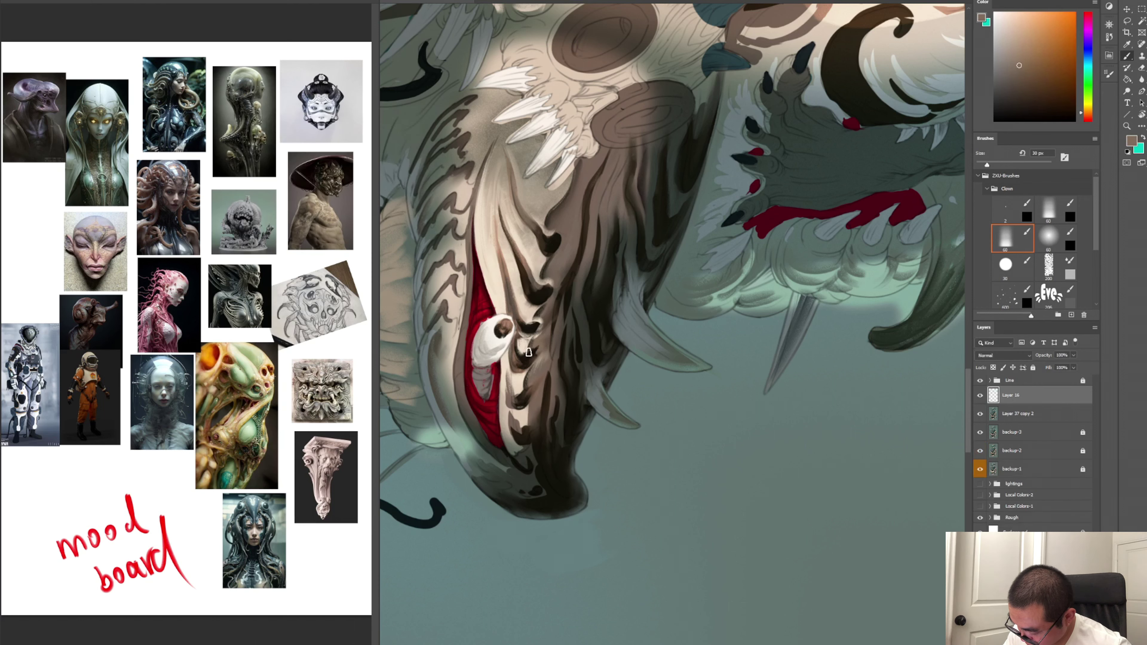
alt+click(531, 318)
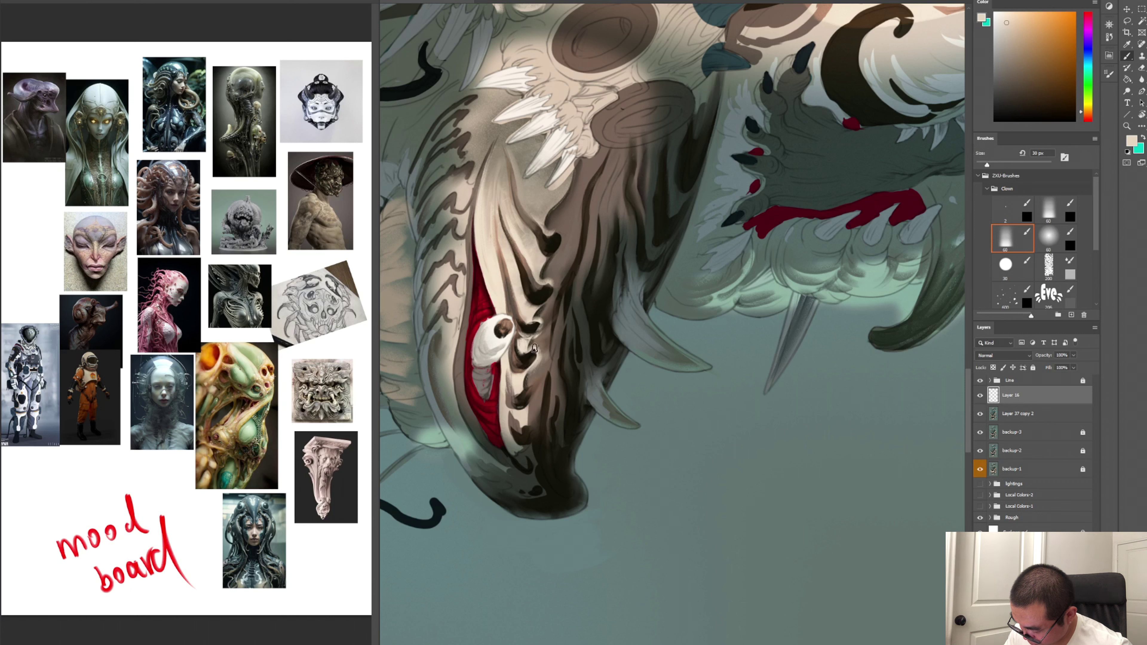
alt+click(547, 346)
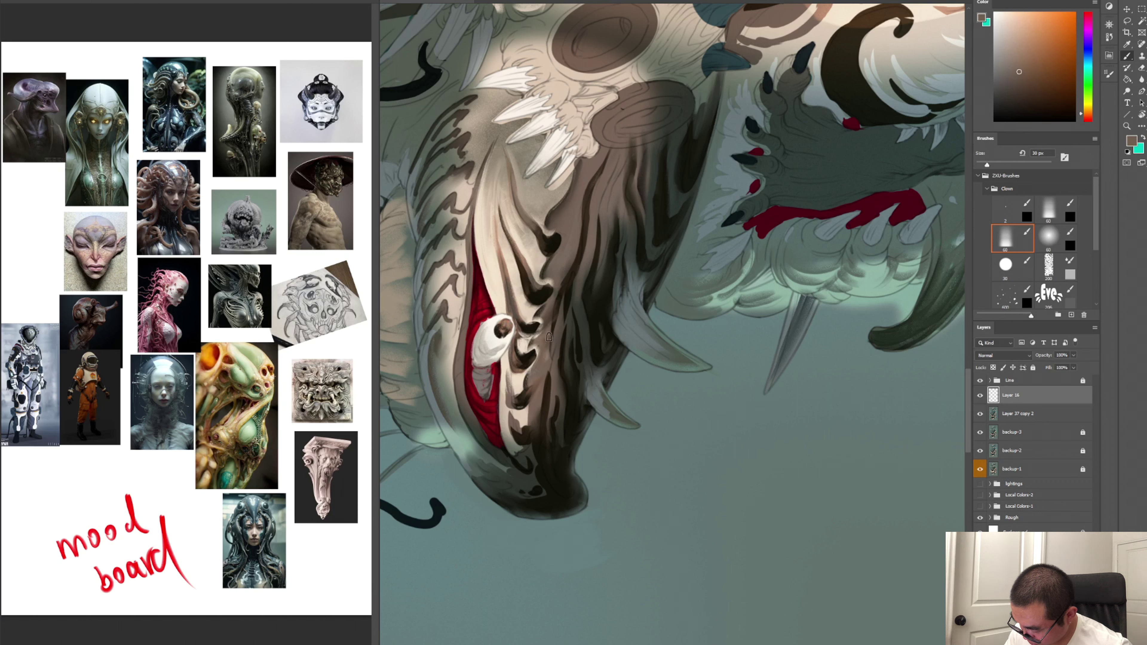
alt+click(539, 340)
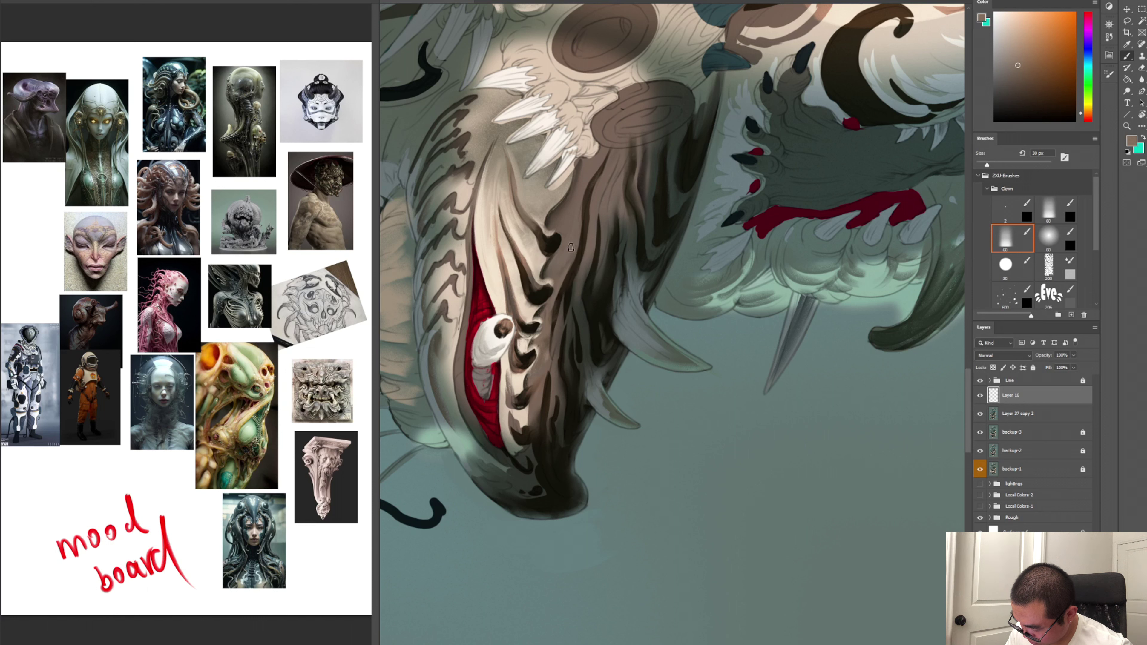
alt+click(562, 259)
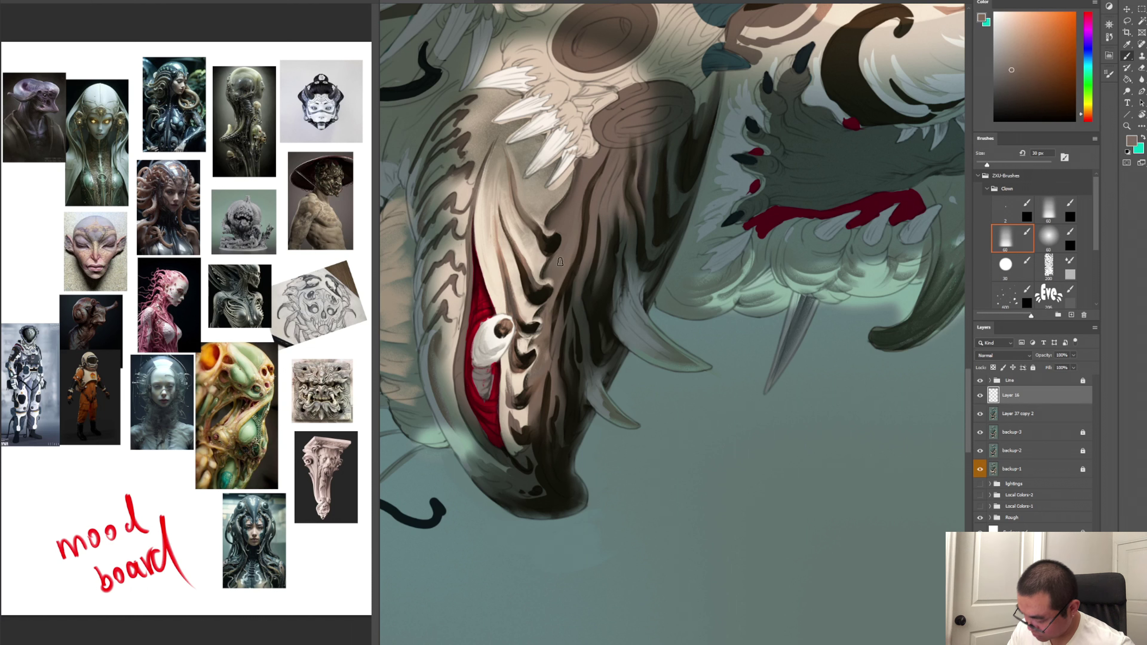
alt+click(560, 213)
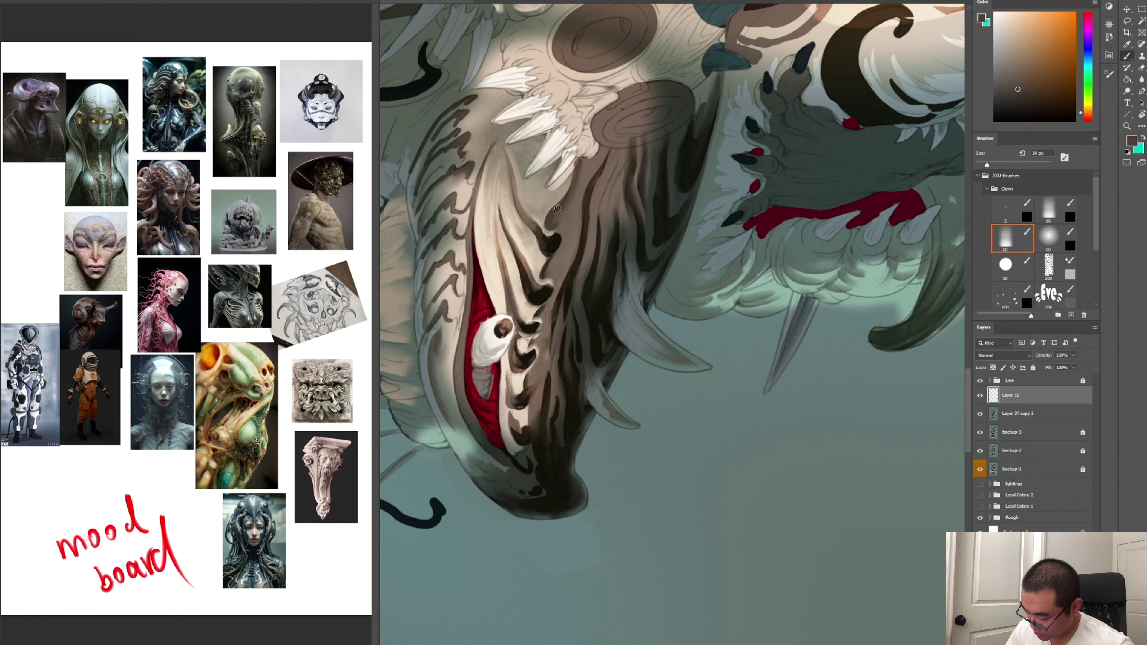
alt+click(549, 333)
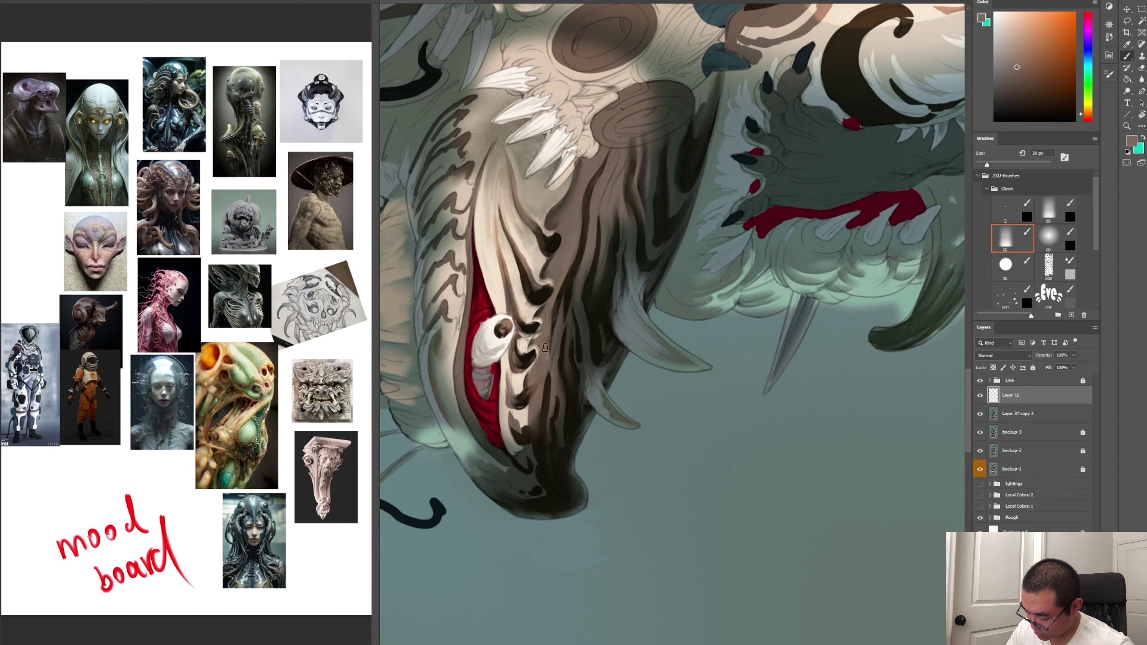
Arc a pale highlight over the dark snout hole and merge the layer down
key(shift+b)
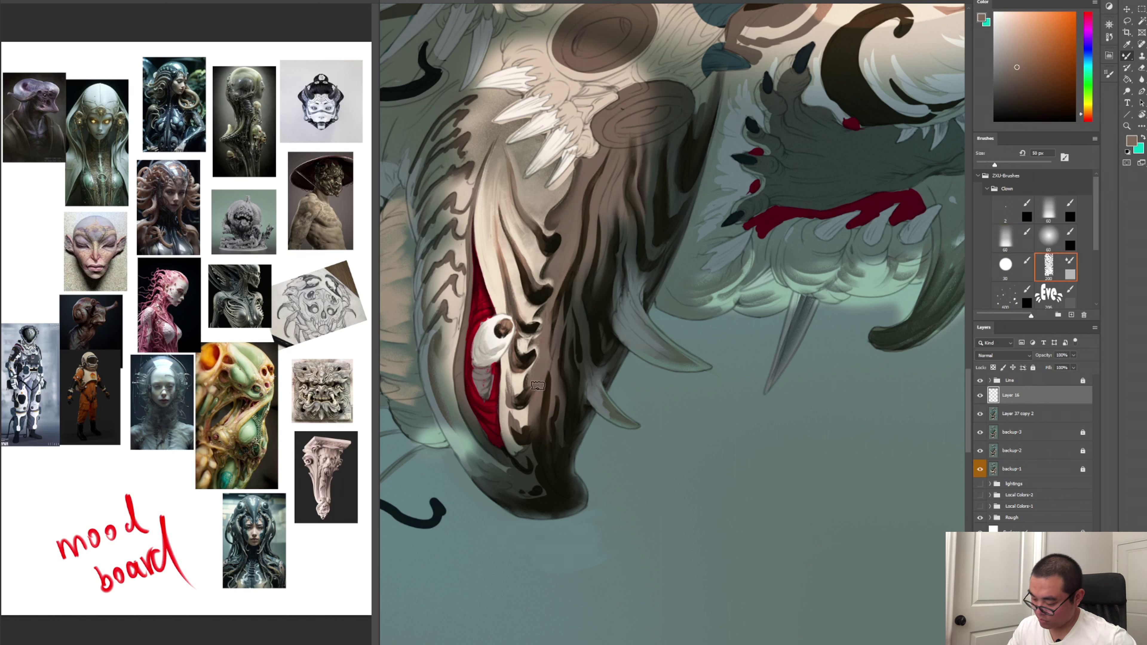
key(comma)
key(comma)
key(comma)
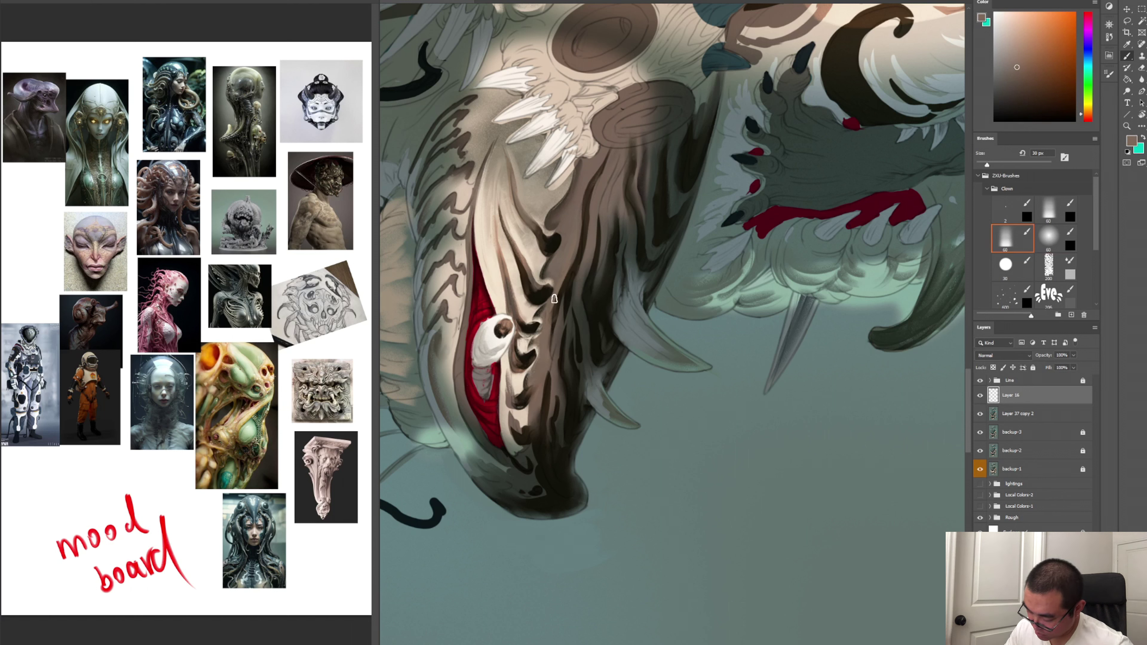
alt+click(527, 381)
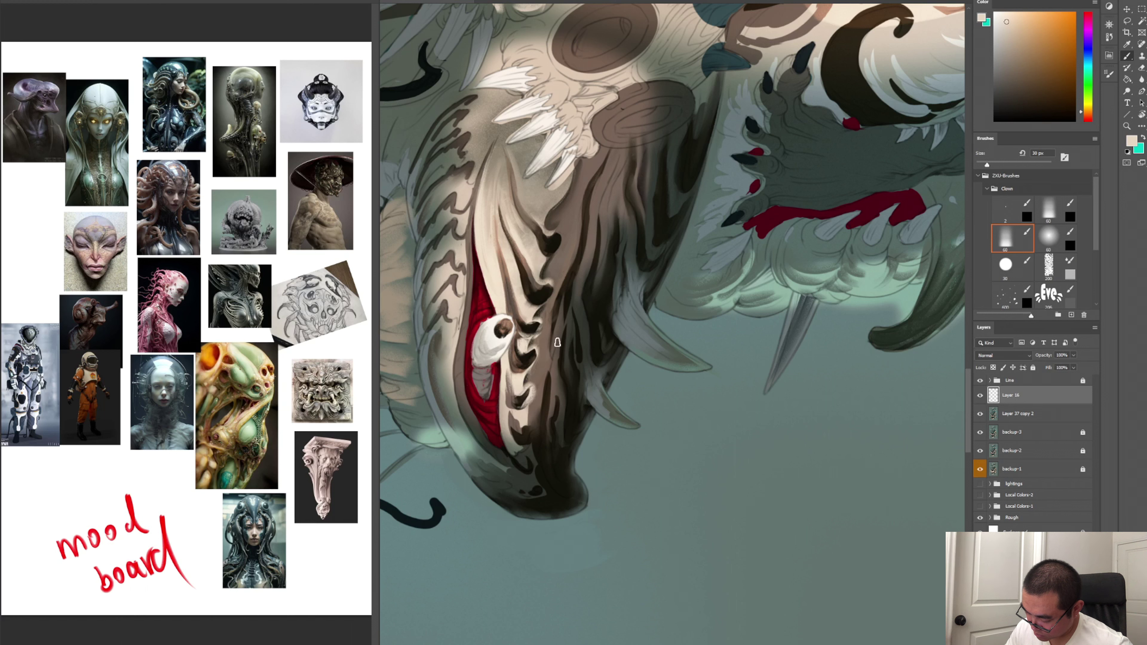
key(ctrl+z)
mouse_move(516, 396)
mouse_down()
mouse_move(532, 388)
mouse_move(534, 399)
mouse_up()
key(period)
key(period)
key(period)
drag(539, 386, 535, 409)
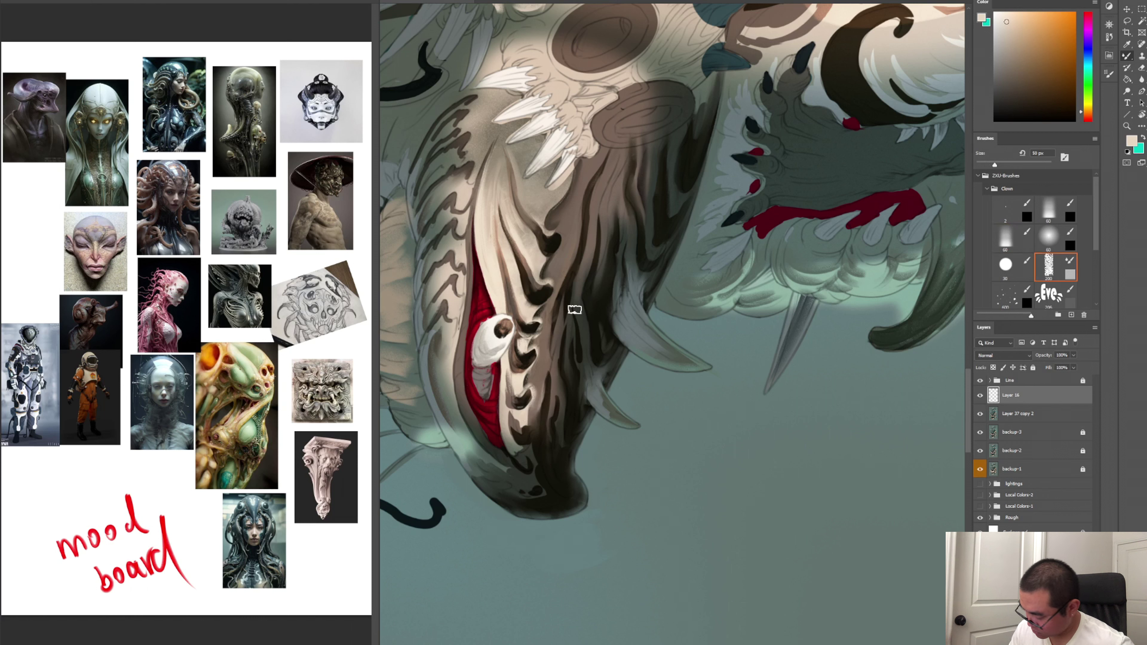
key(ctrl+z)
key(ctrl+e)
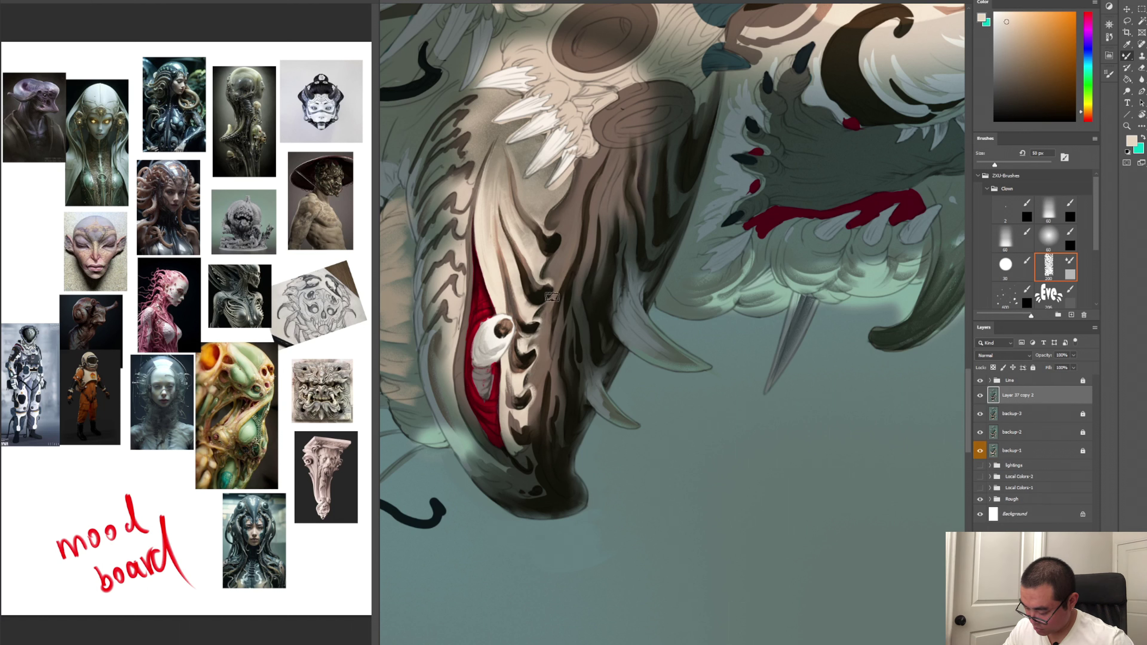
Paint a small darker brown stroke on the snout
key(b)
alt+click(544, 327)
key(period)
key(period)
key(period)
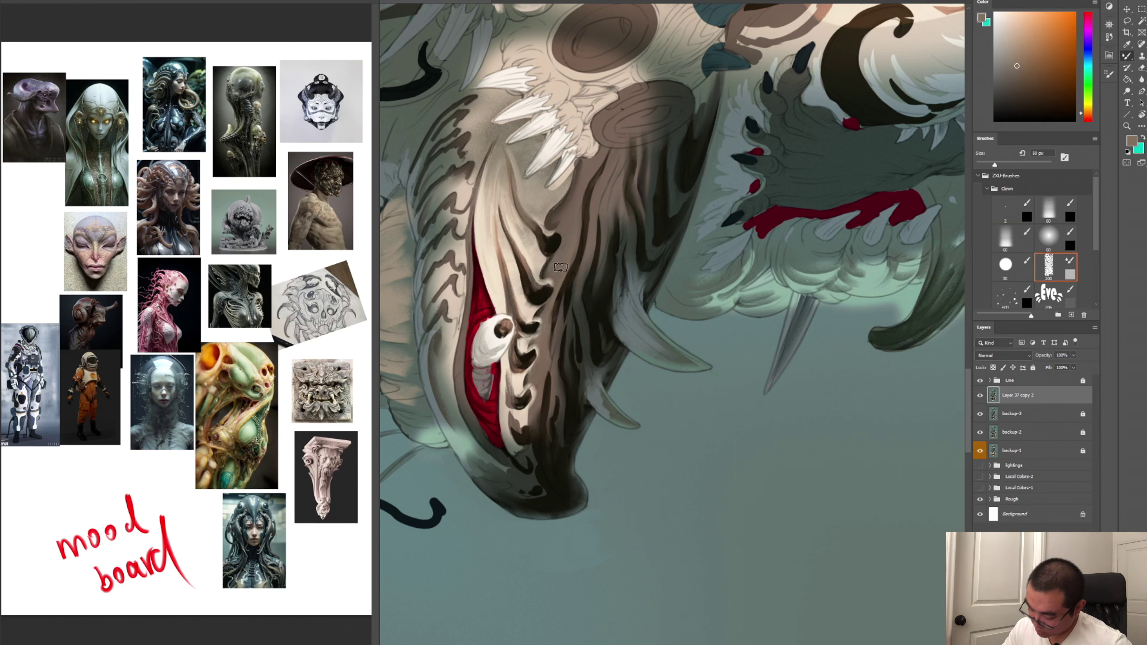
key(comma)
key(comma)
key(comma)
alt+click(540, 312)
drag(533, 338, 531, 349)
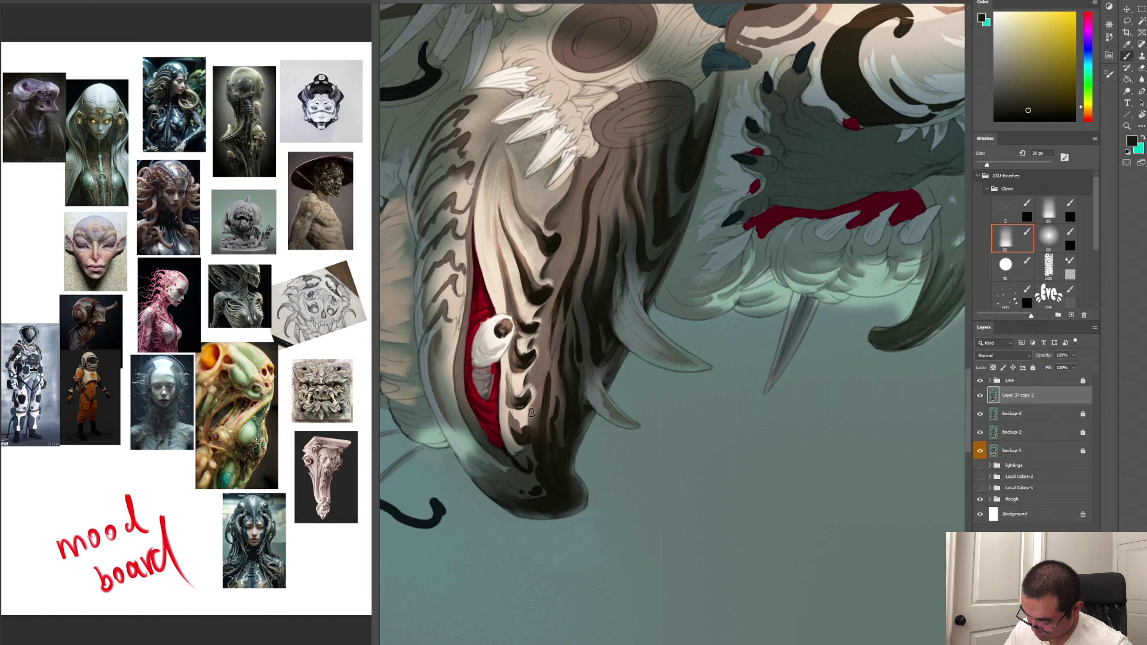
Blend light beige along the dark ridges of the jaw
alt+click(530, 423)
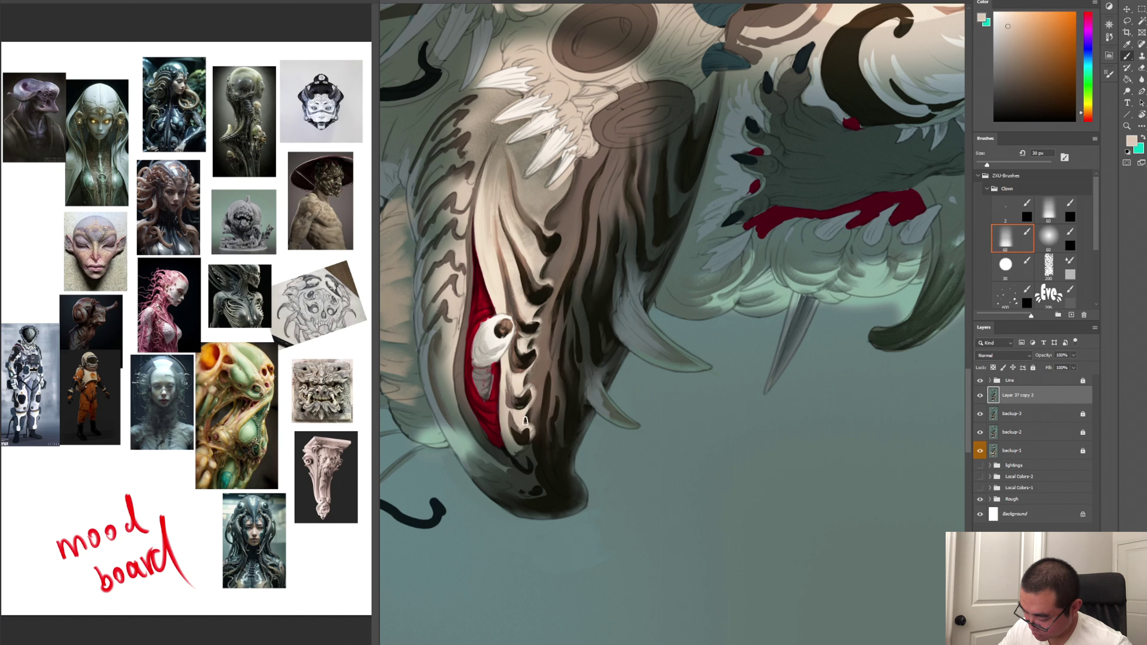
key(shift+b)
drag(514, 221, 536, 252)
drag(534, 195, 543, 214)
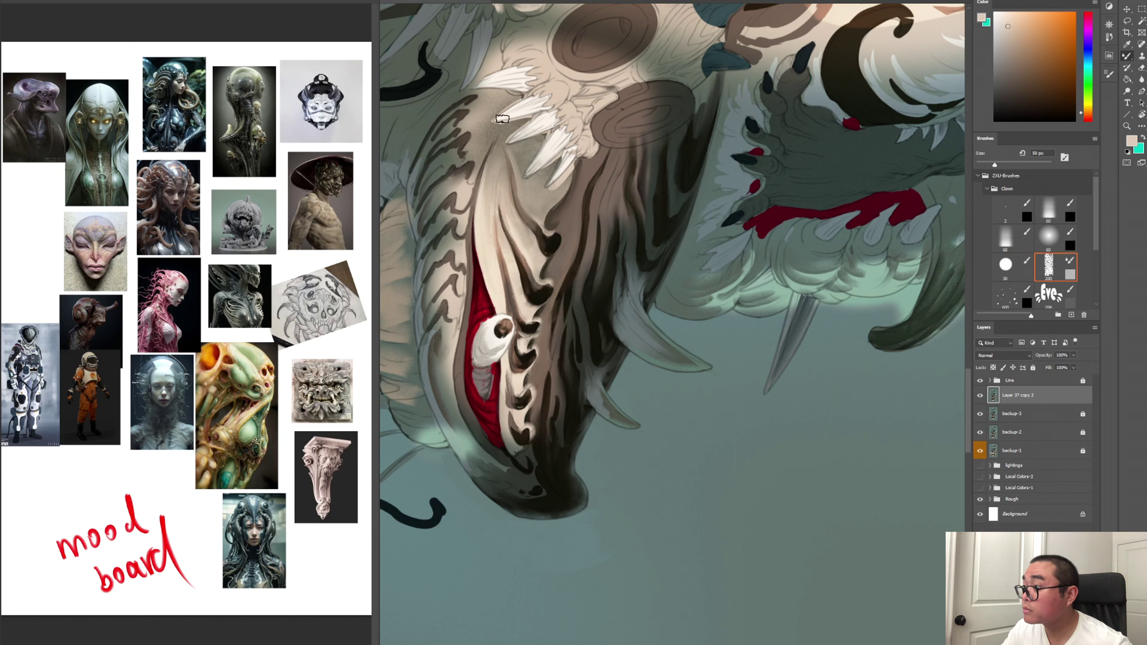
key(b)
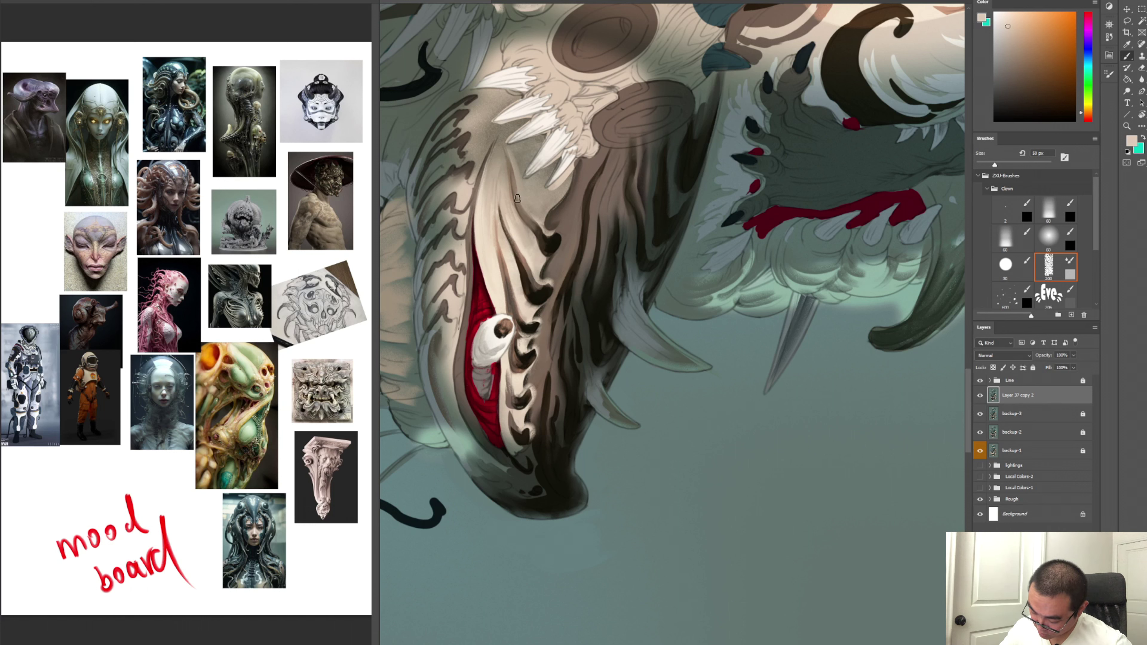
With the 30 px soft brush, paint light tan touches around the dark jaw mark
alt+click(450, 333)
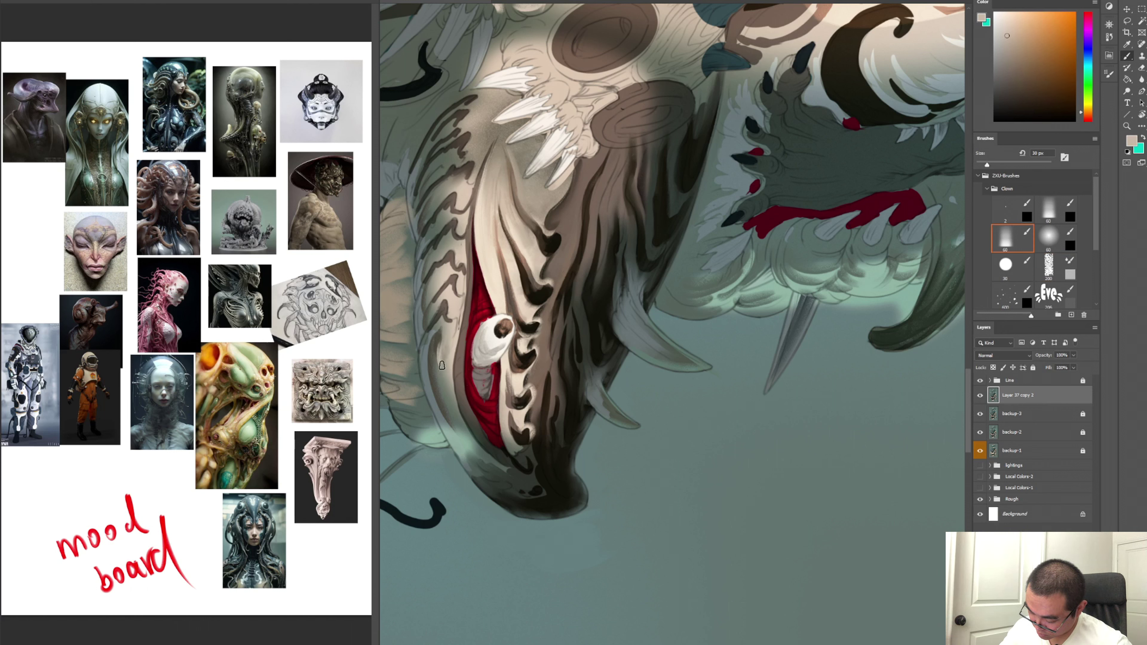
key(period)
key(period)
key(period)
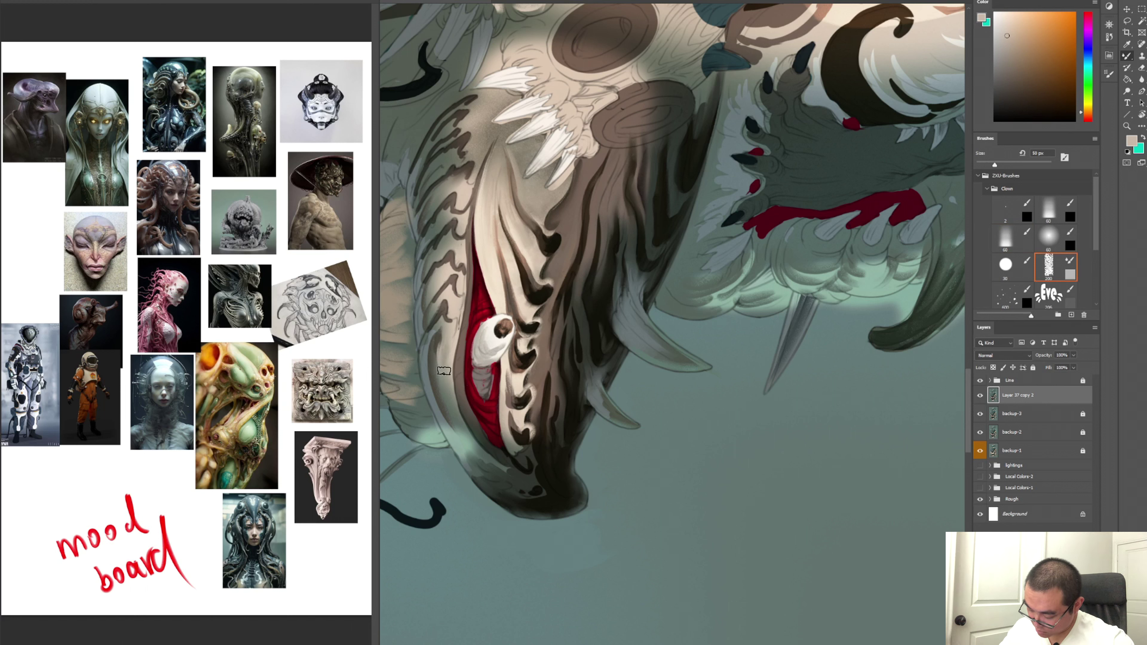
key(comma)
key(comma)
key(comma)
alt+click(442, 333)
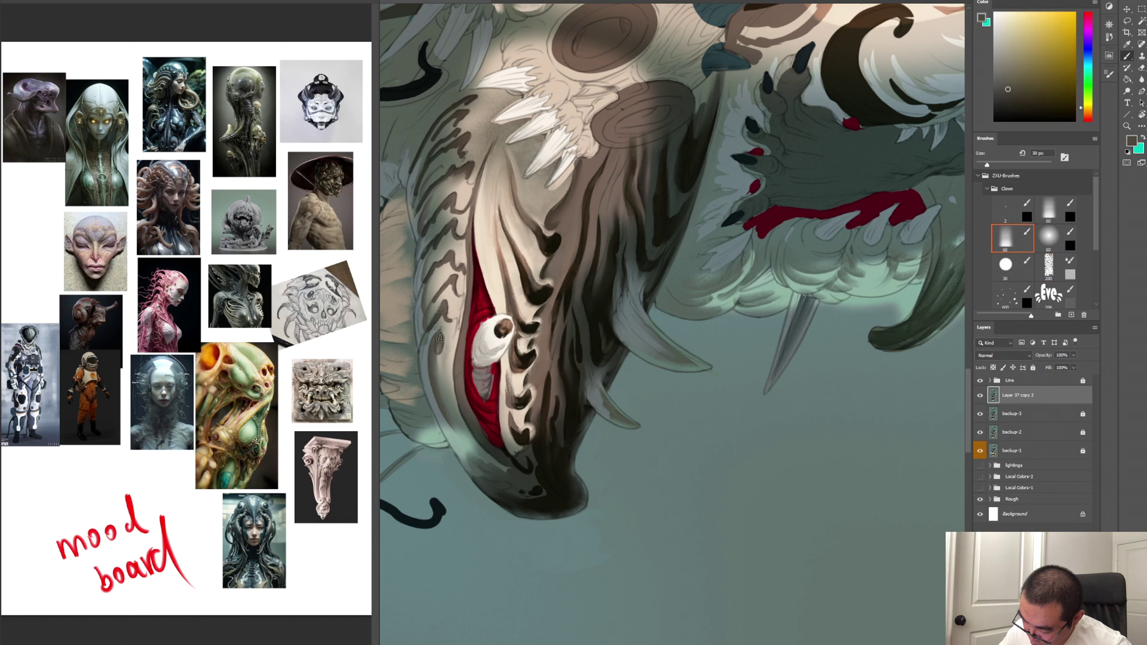
alt+click(443, 376)
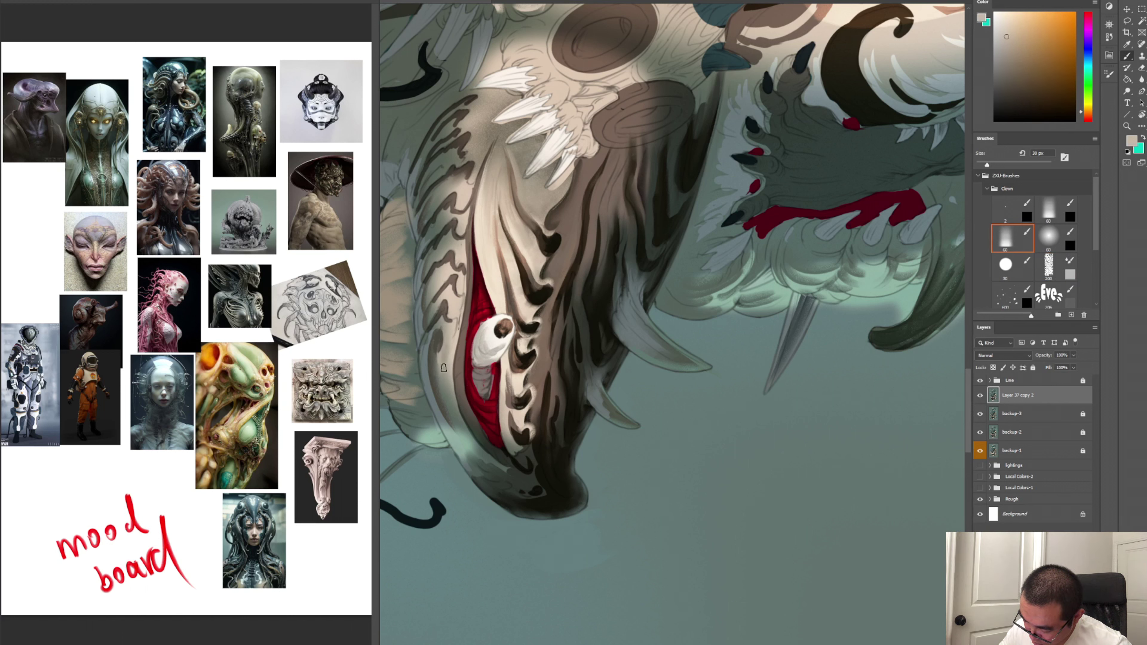
drag(445, 367, 462, 415)
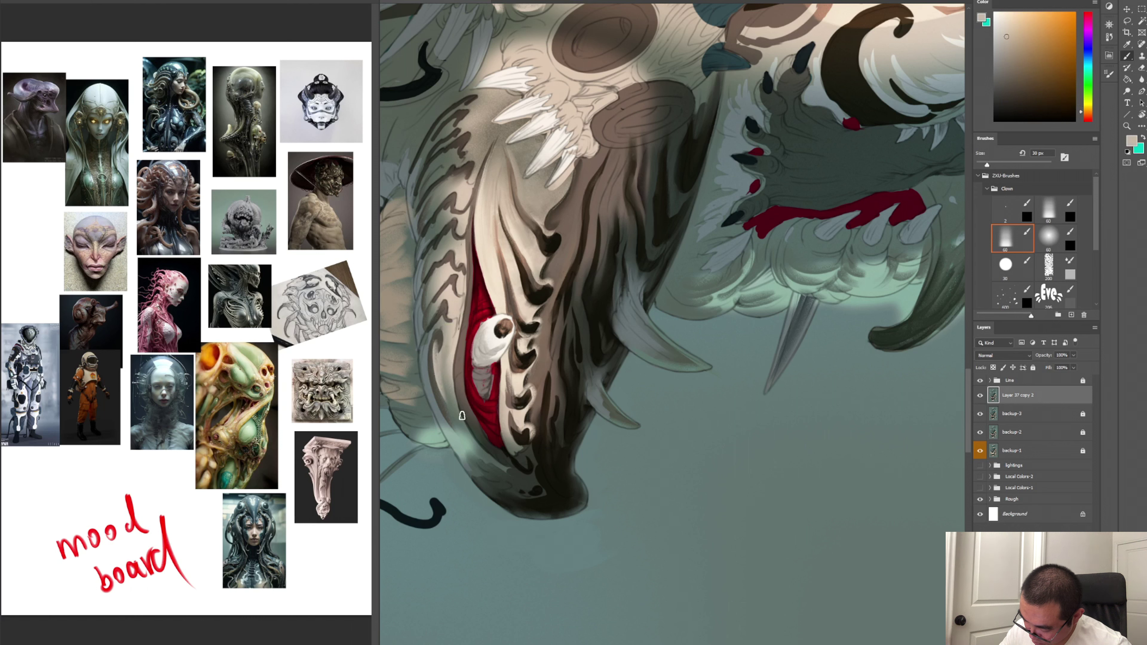
alt+click(456, 303)
mouse_move(444, 297)
mouse_down()
mouse_move(429, 314)
mouse_move(442, 300)
mouse_move(458, 321)
mouse_move(433, 333)
mouse_up()
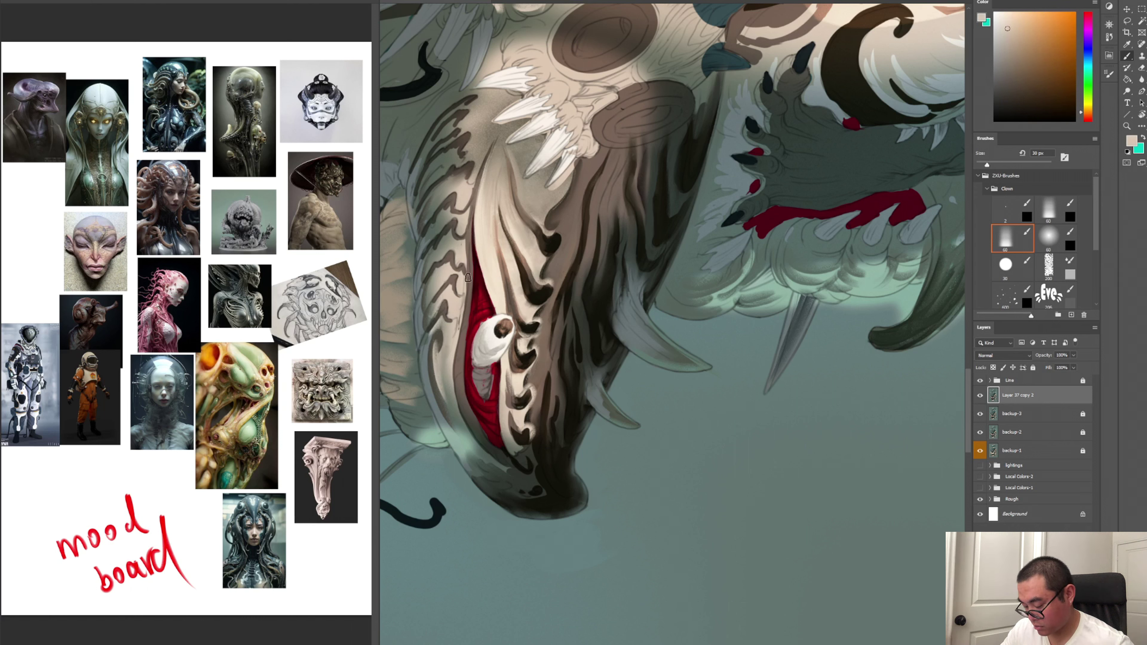
Sample grey-green, olive, dark brown and beige tones from the jaw, then switch to the 50 px textured blending brush
alt+click(427, 353)
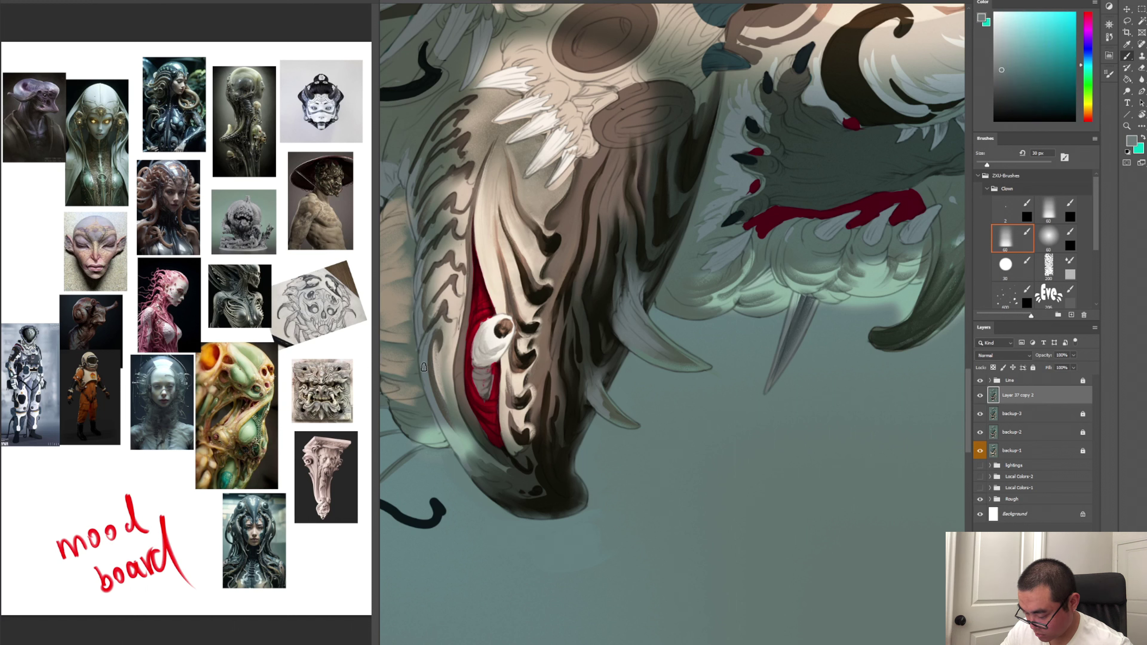
alt+click(449, 258)
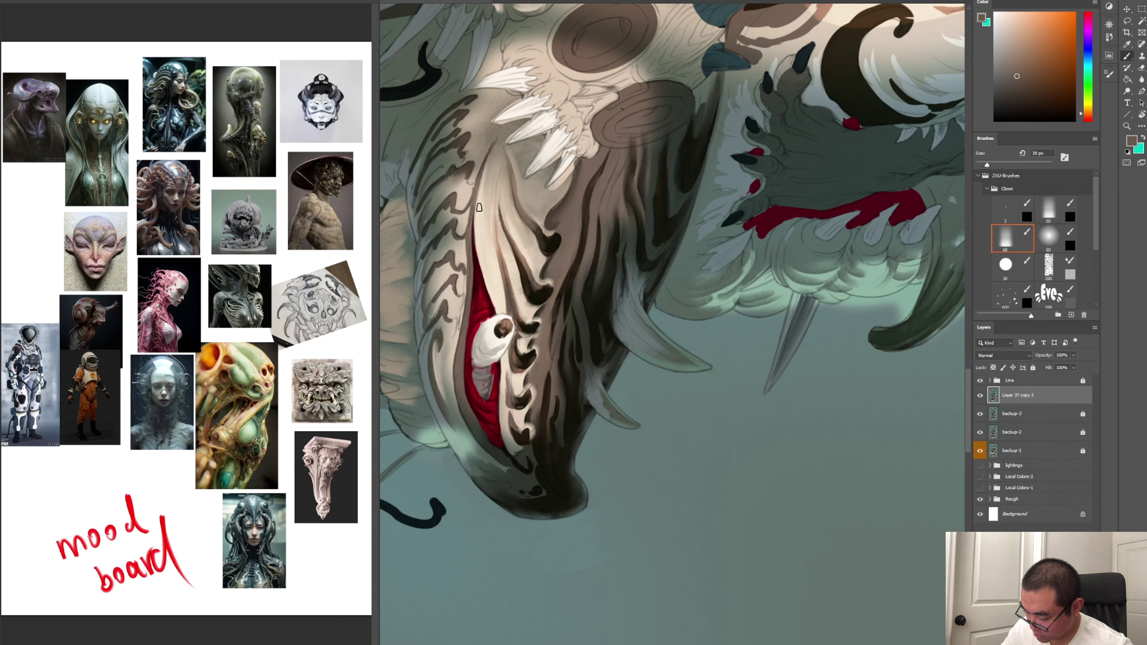
alt+click(446, 210)
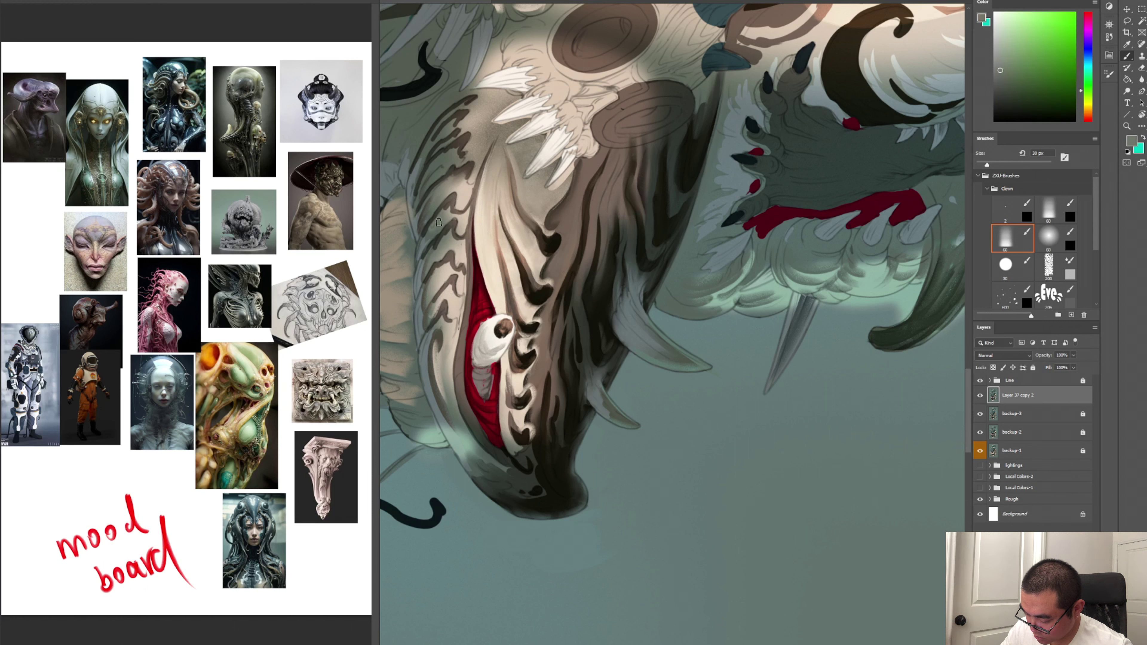
alt+click(449, 213)
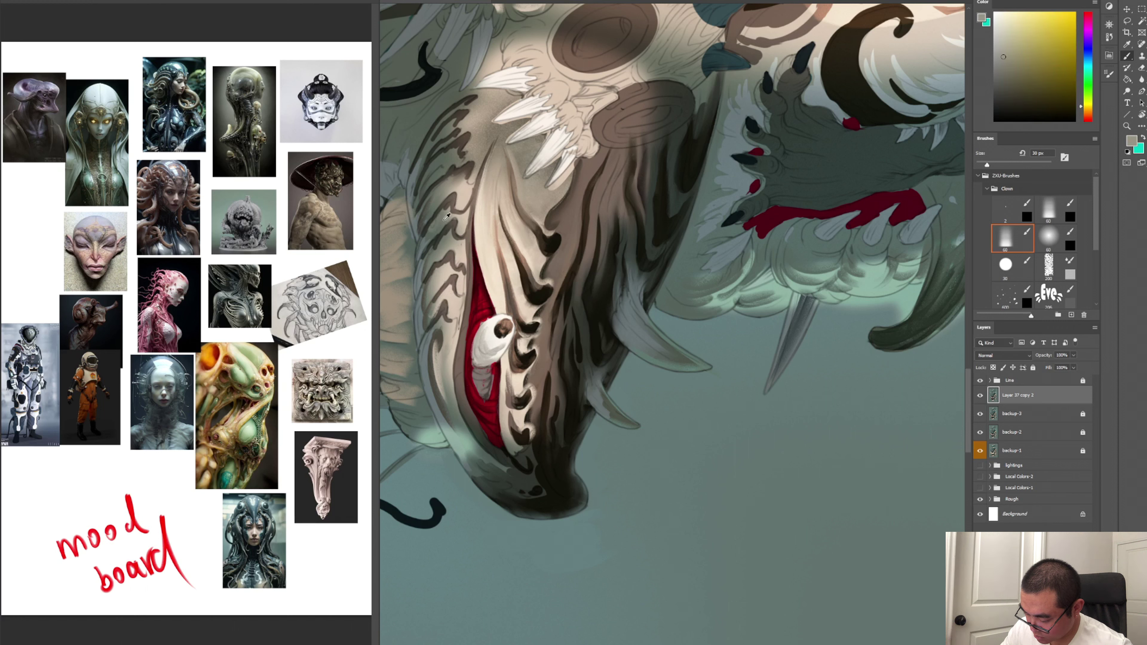
alt+click(438, 222)
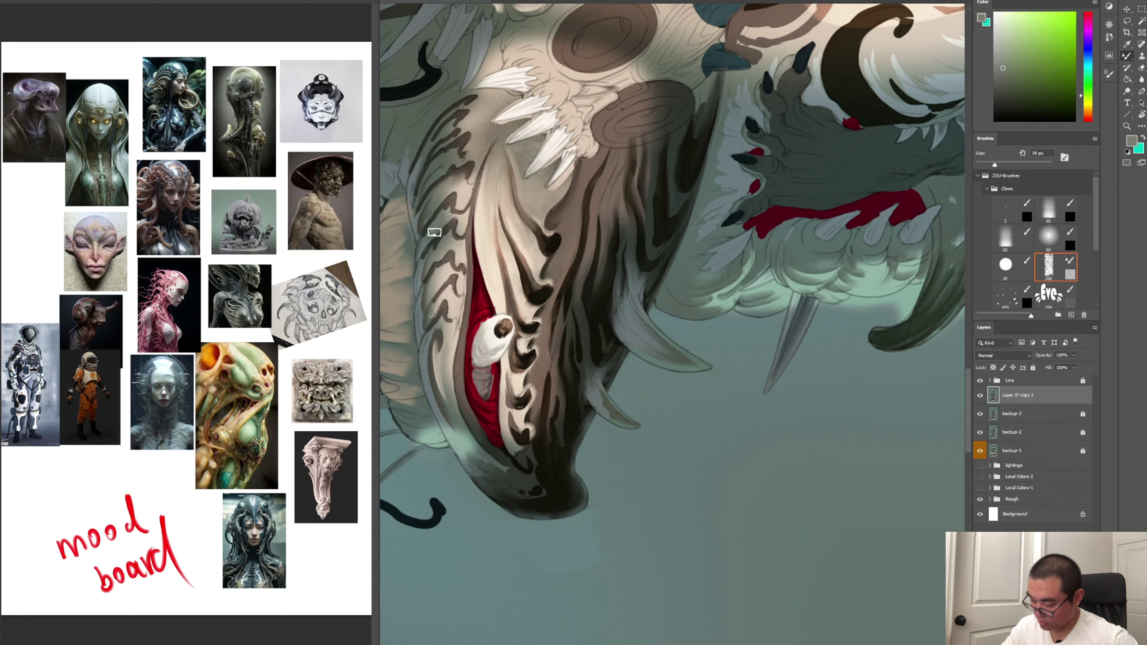
alt+click(463, 189)
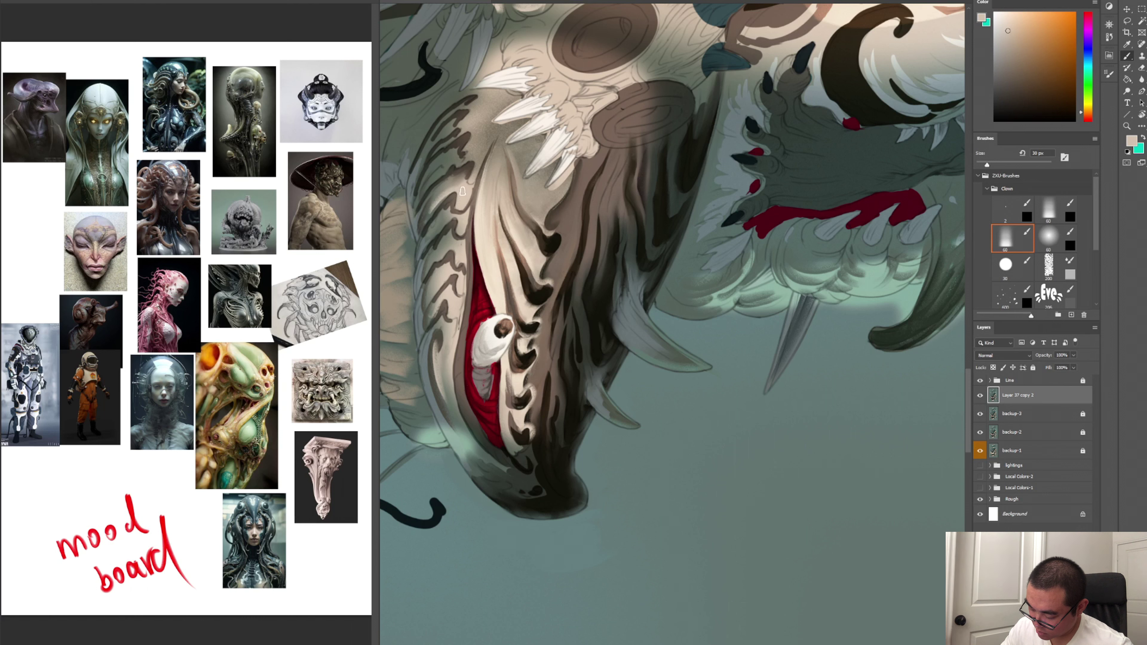
key(shift+b)
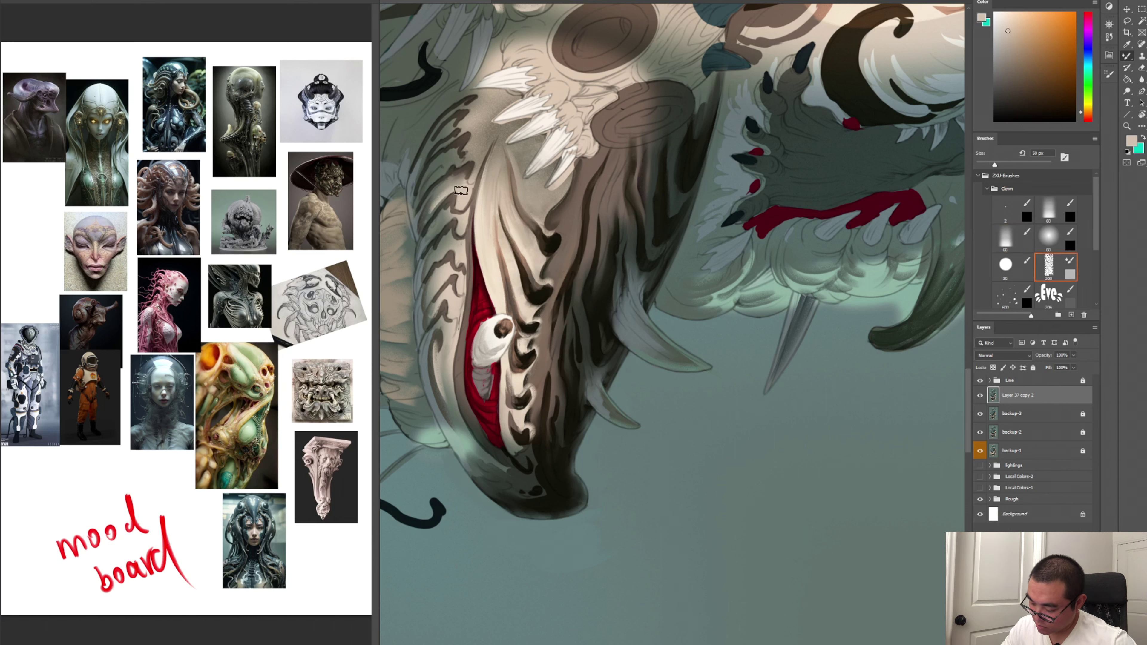
key(comma)
key(comma)
key(comma)
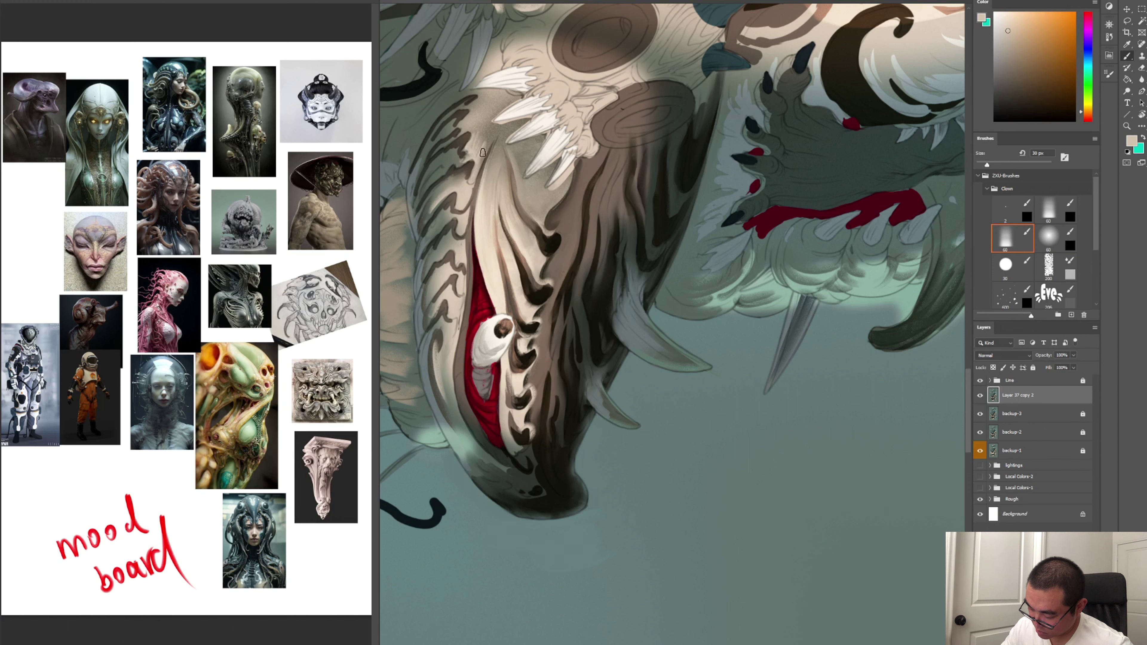
key(period)
key(period)
key(period)
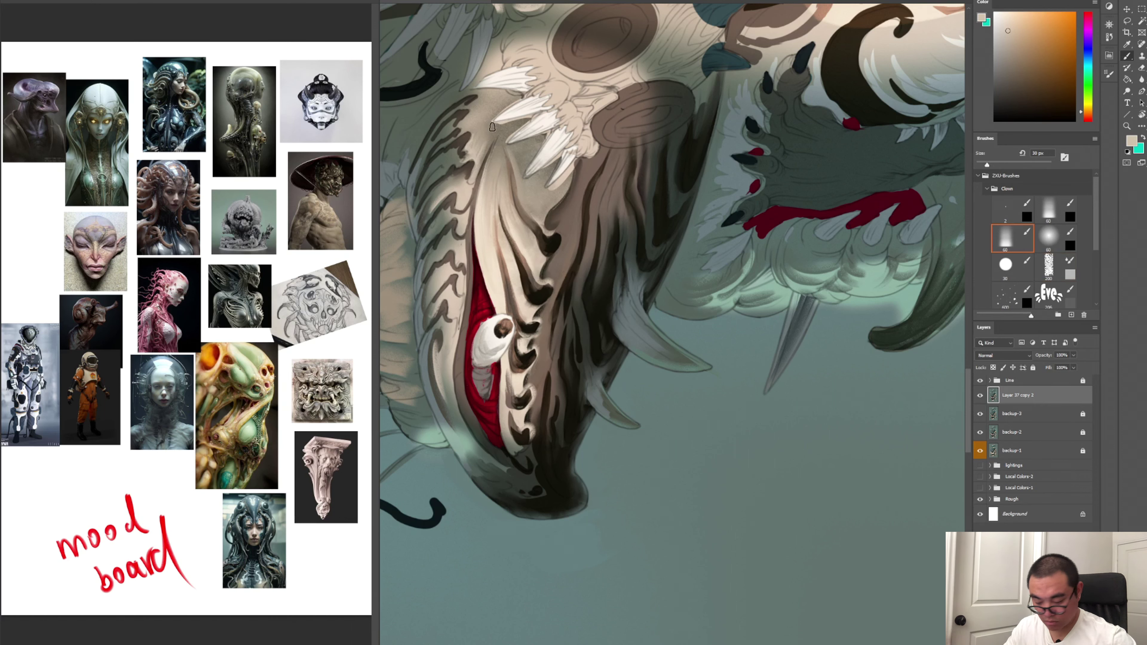
key(r)
mouse_move(632, 126)
mouse_down()
mouse_move(622, 121)
mouse_move(578, 349)
mouse_move(608, 172)
mouse_up()
Sample colours from near the teeth, the dark red gums and a greyish green, alternating soft and blending brushes
key(b)
alt+click(512, 344)
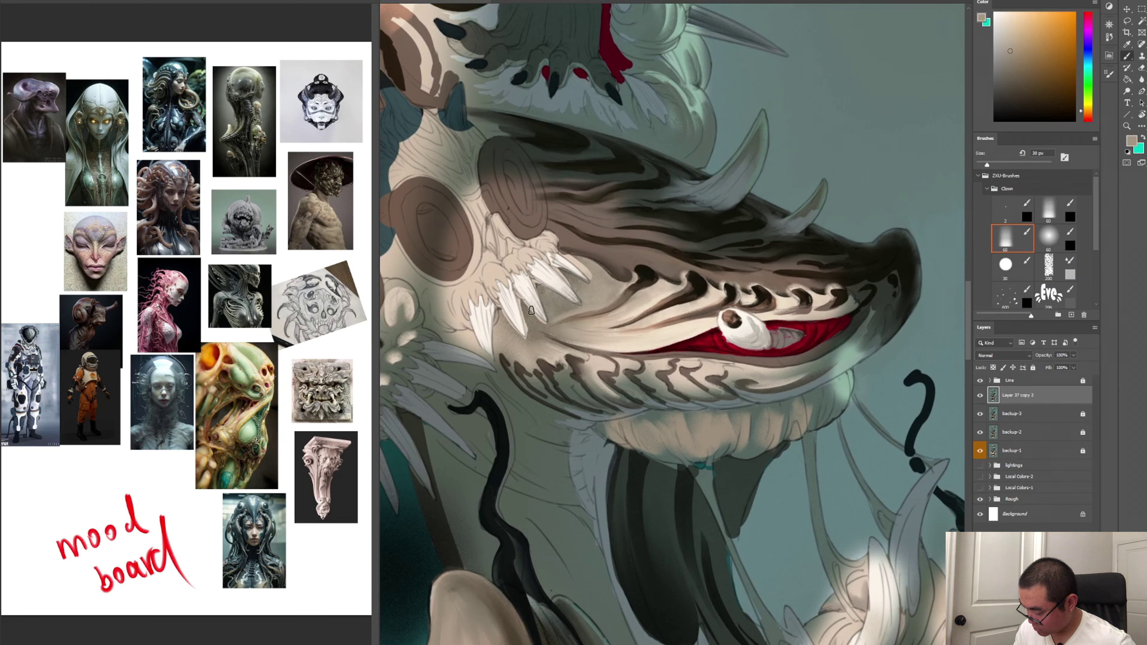
key(shift+b)
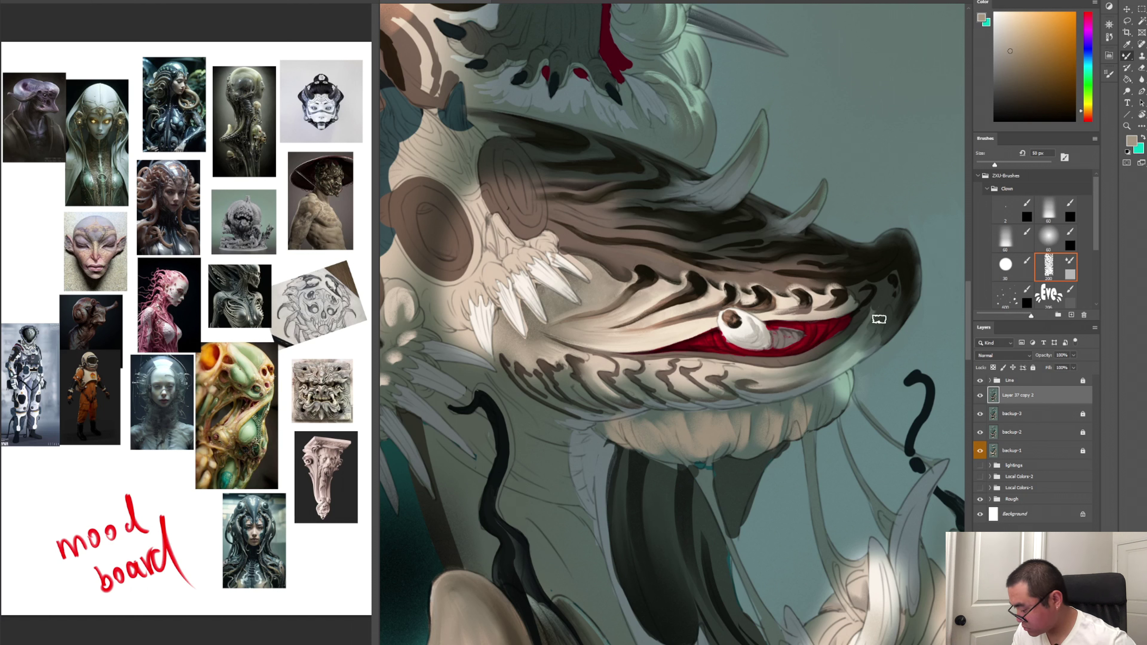
key(comma)
key(comma)
key(comma)
key(period)
key(period)
key(period)
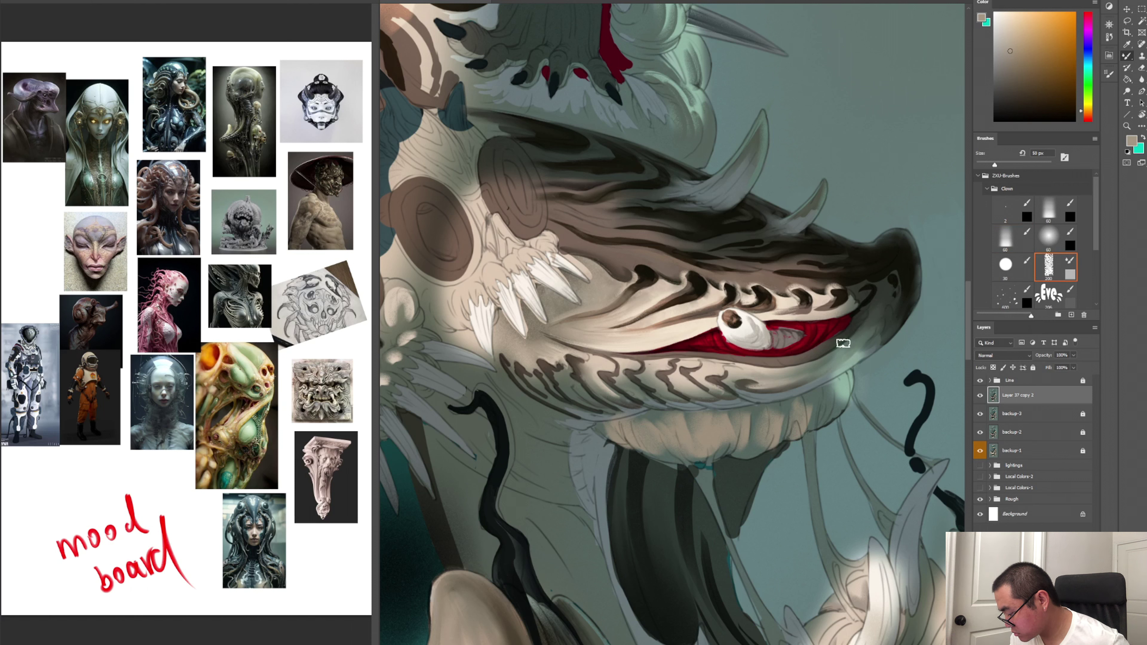
key(comma)
key(comma)
key(comma)
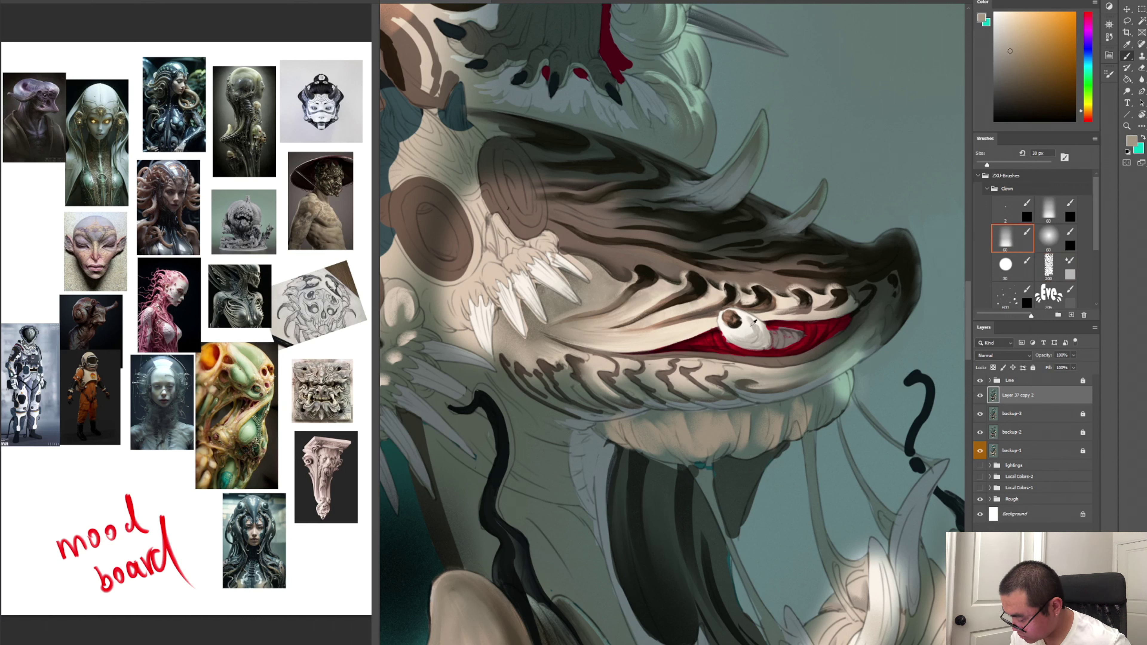
alt+click(684, 344)
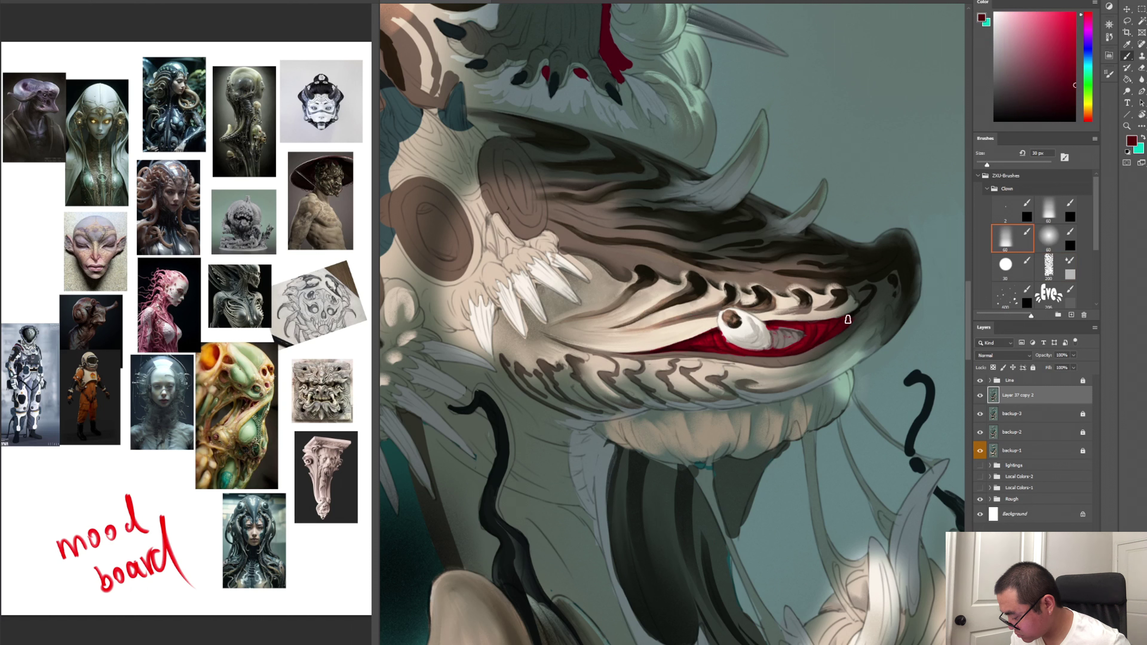
alt+click(817, 336)
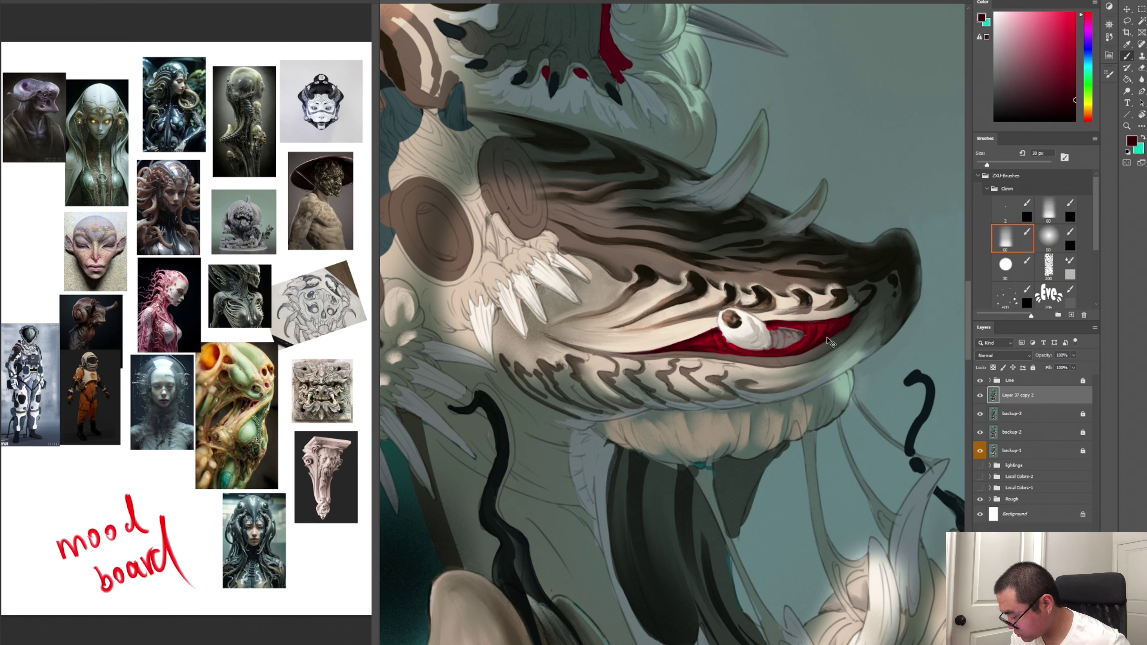
key(shift+b)
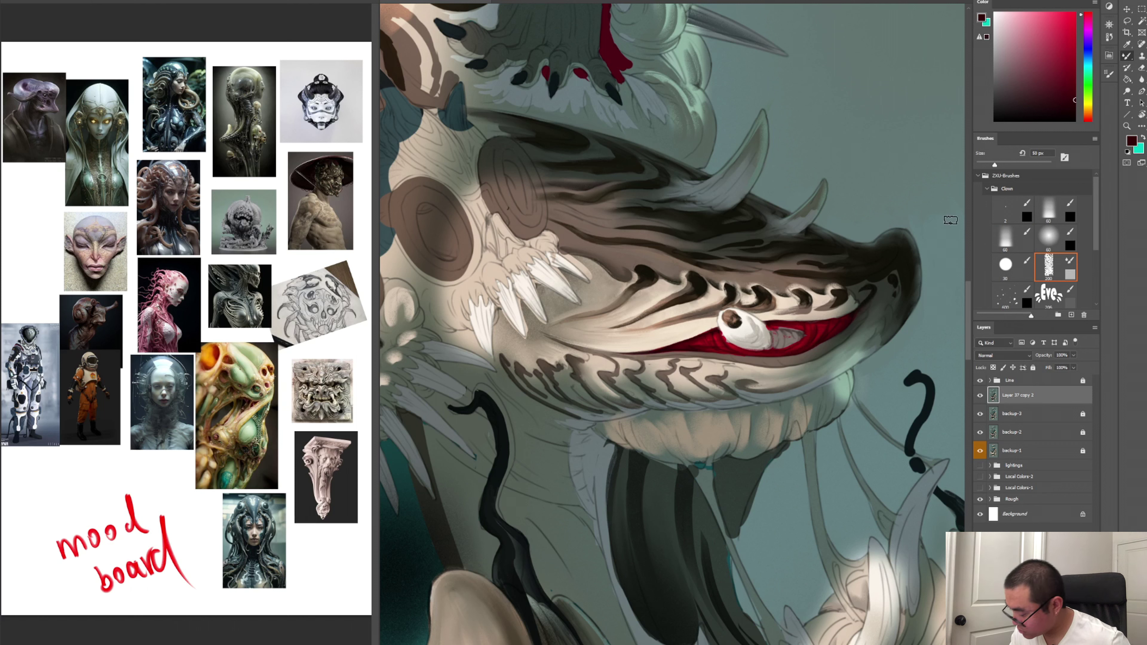
key(comma)
key(comma)
key(comma)
alt+click(855, 298)
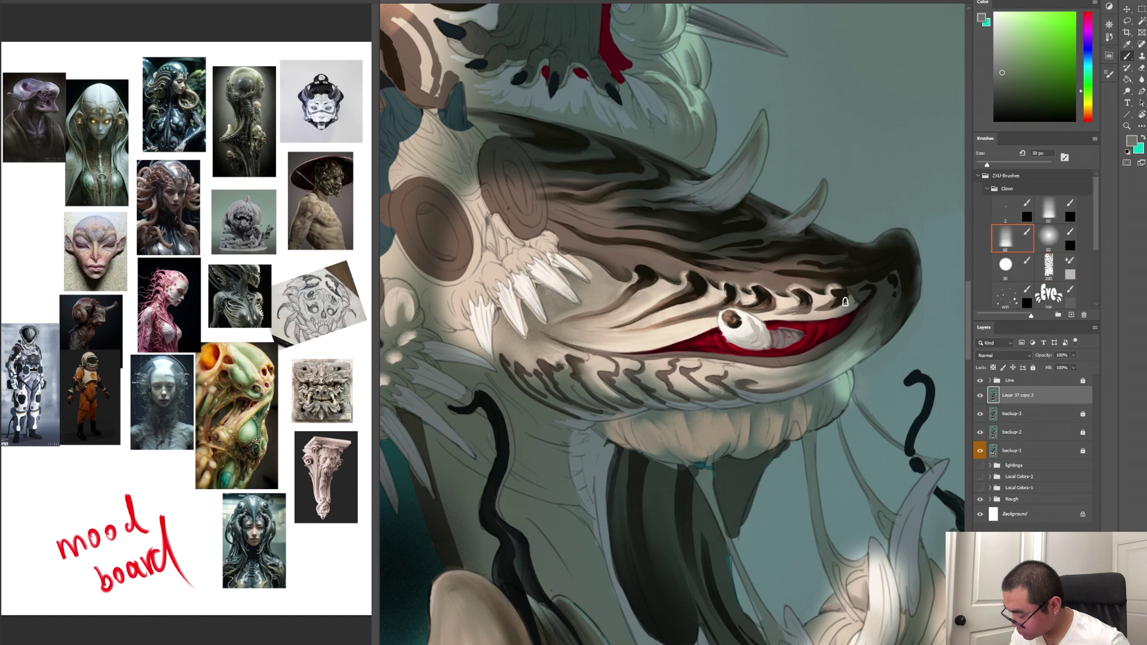
key(period)
key(period)
key(period)
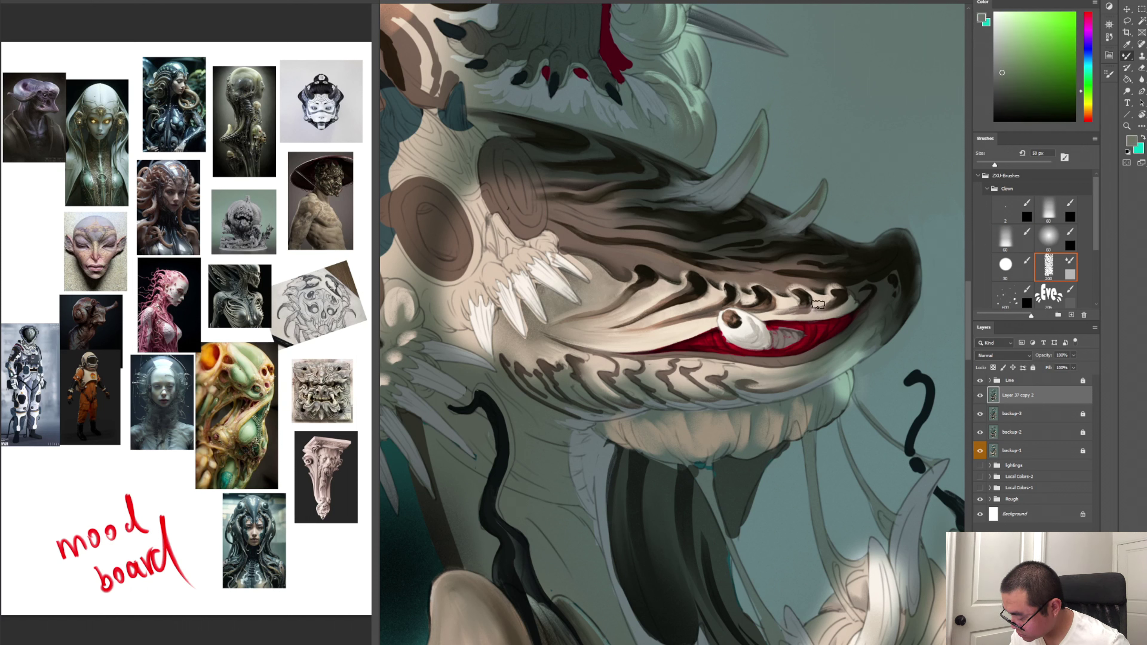
key(comma)
key(comma)
key(comma)
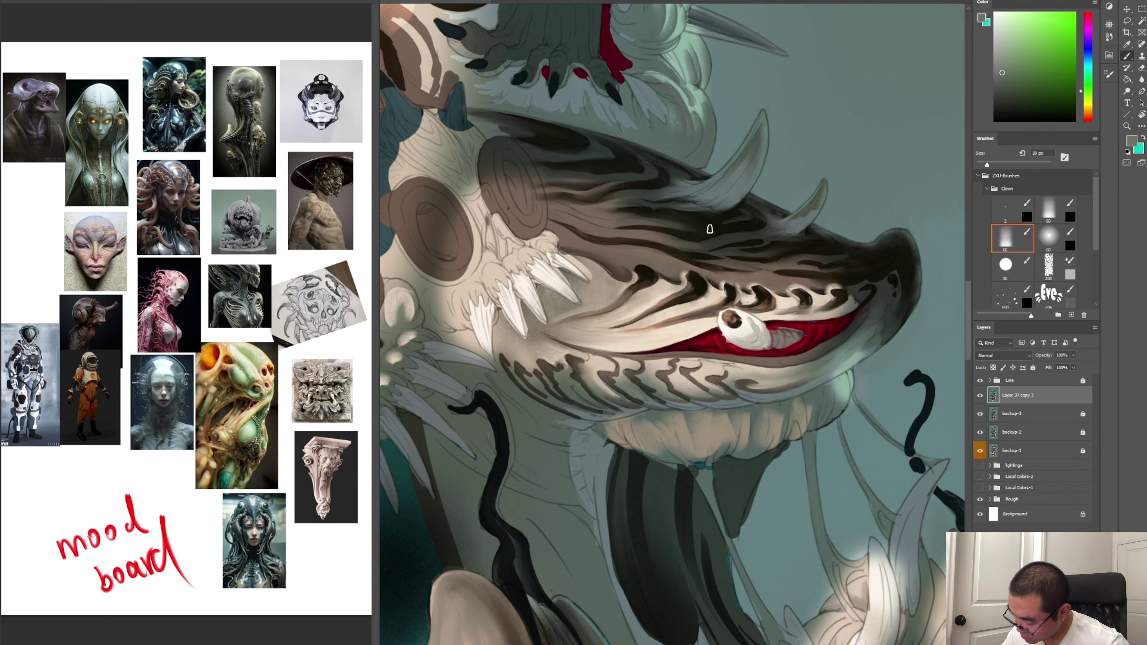
Outline the tops of the dark snout ridges with light beige rims
alt+click(733, 291)
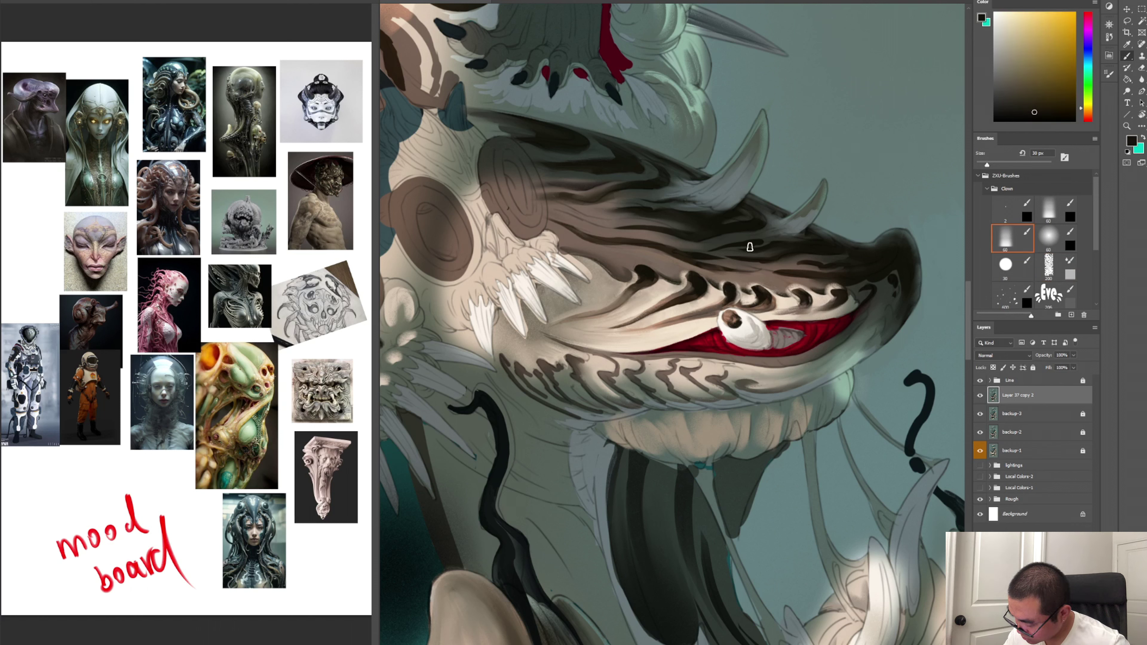
alt+click(712, 285)
drag(692, 273, 712, 289)
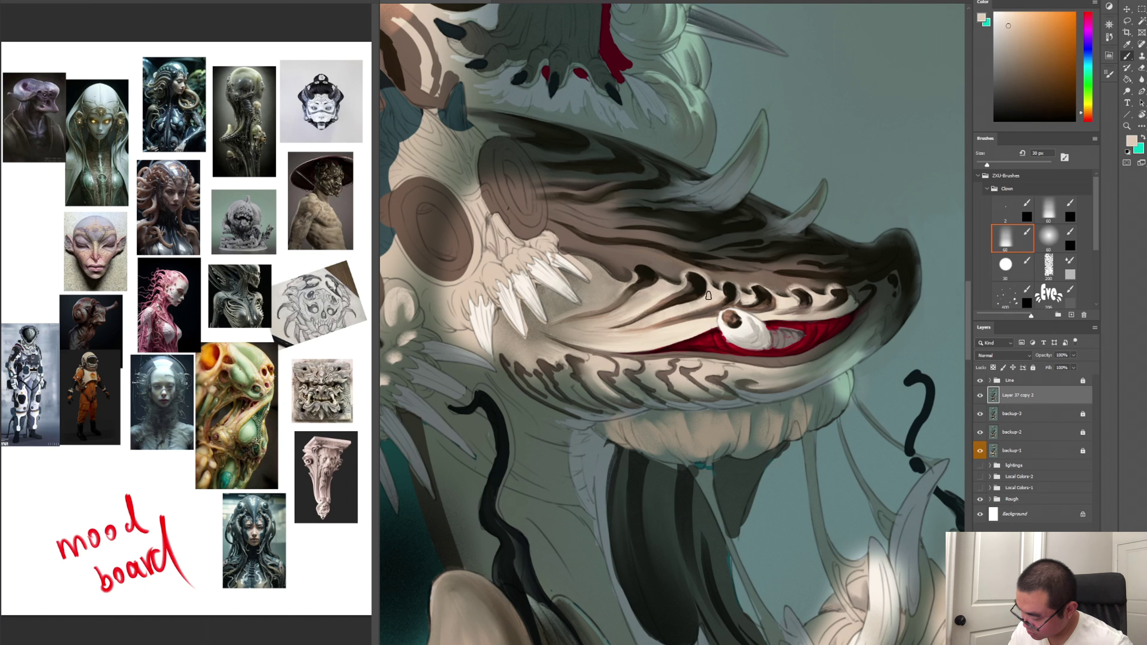
drag(632, 273, 664, 281)
key(ctrl+z)
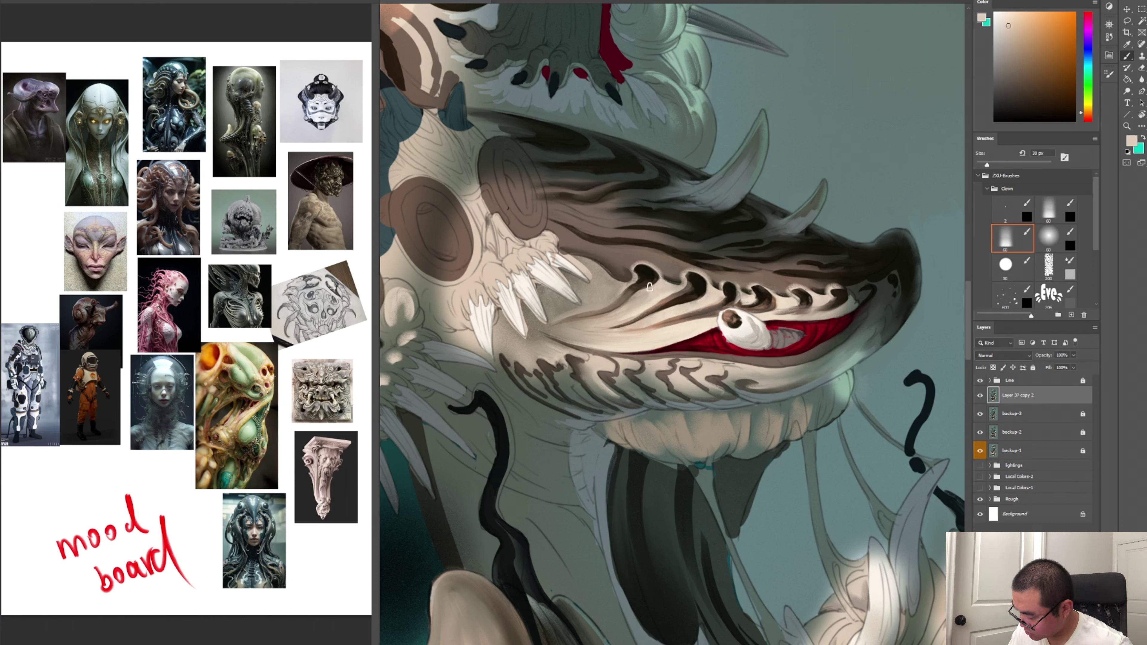
Pick a darker grey-green and start a new layer above the painting
alt+click(760, 132)
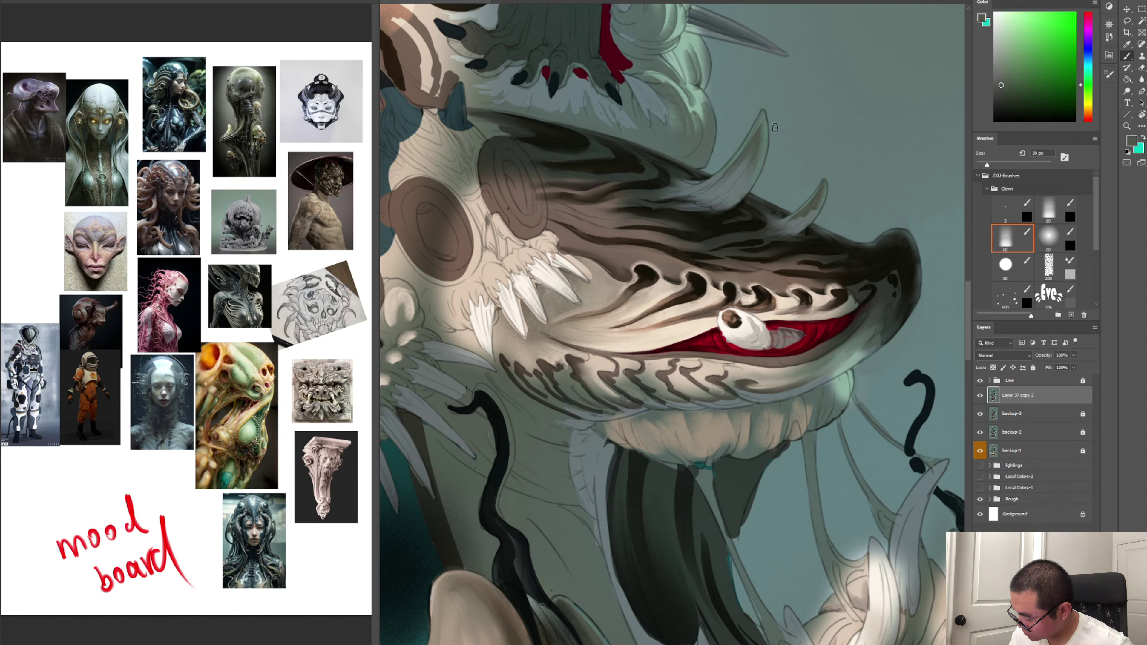
click(1002, 99)
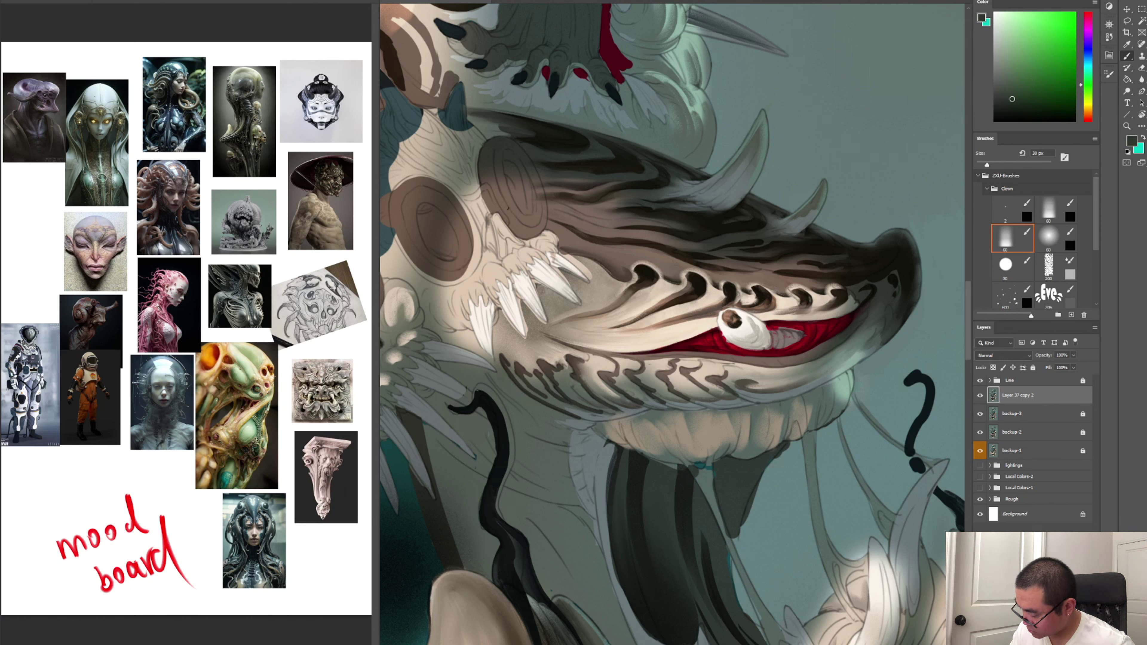
click(1007, 108)
key(ctrl+shift+n)
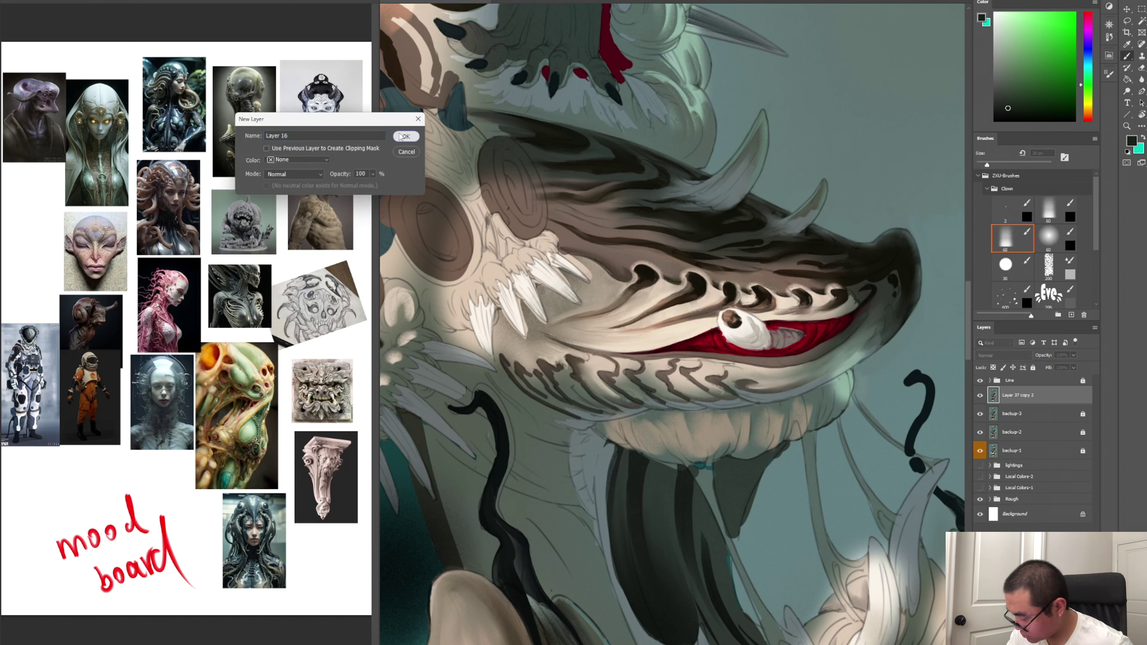
On Layer 16, paint dark green-grey inside the horn tip and blend its shading
key(Return)
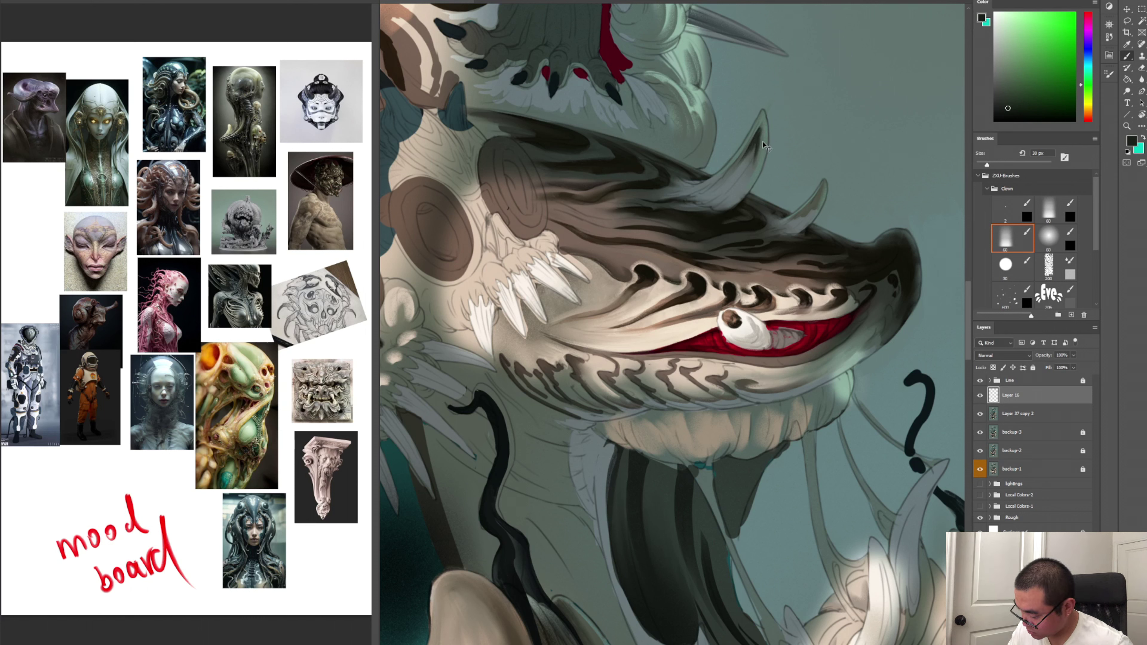
mouse_move(759, 134)
mouse_down()
mouse_move(745, 183)
mouse_move(759, 151)
mouse_move(730, 192)
mouse_move(751, 149)
mouse_move(713, 189)
mouse_move(758, 137)
mouse_move(722, 193)
mouse_move(757, 146)
mouse_move(734, 181)
mouse_move(749, 176)
mouse_move(759, 136)
mouse_move(748, 167)
mouse_up()
key(shift+b)
key(comma)
key(comma)
key(comma)
alt+click(756, 164)
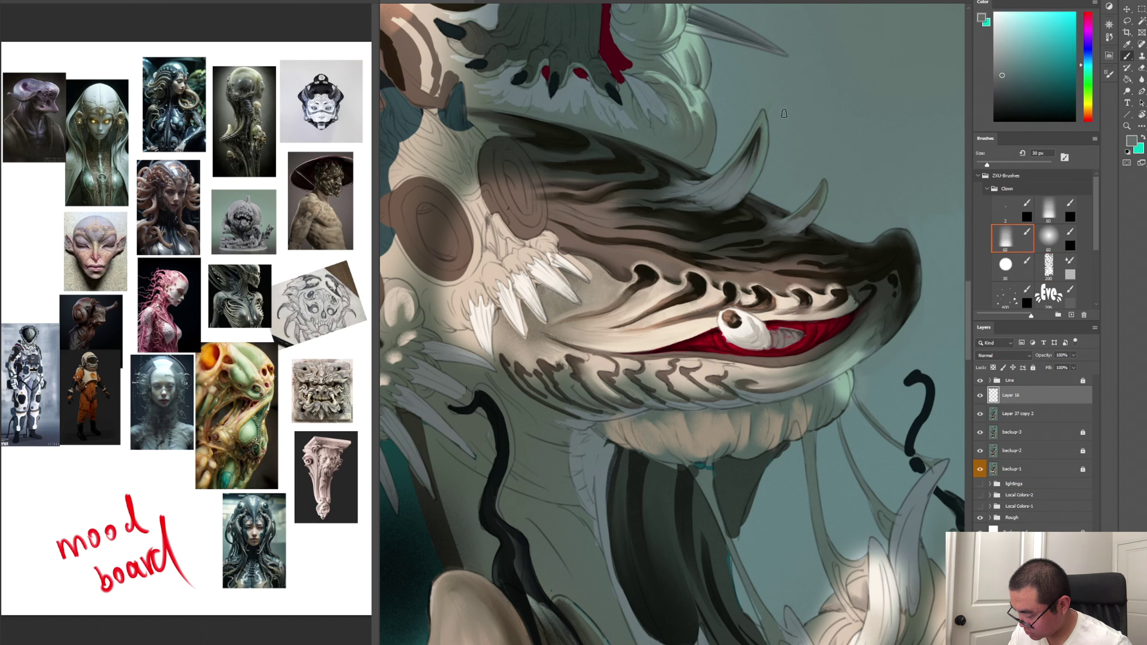
alt+click(756, 138)
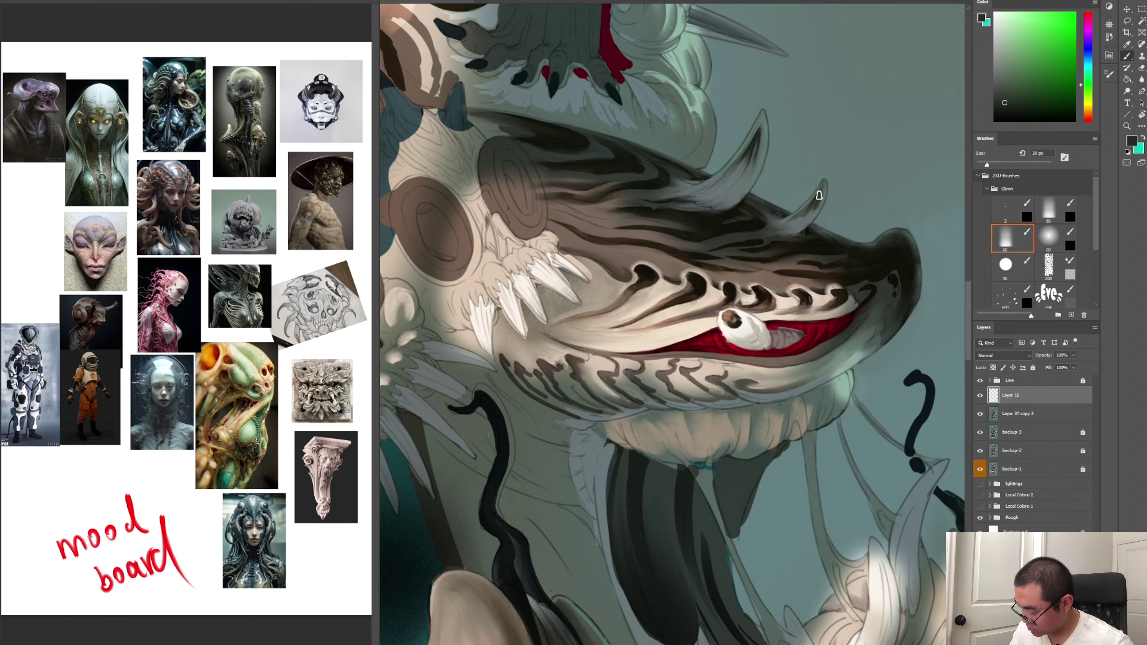
key(shift+b)
drag(816, 205, 798, 223)
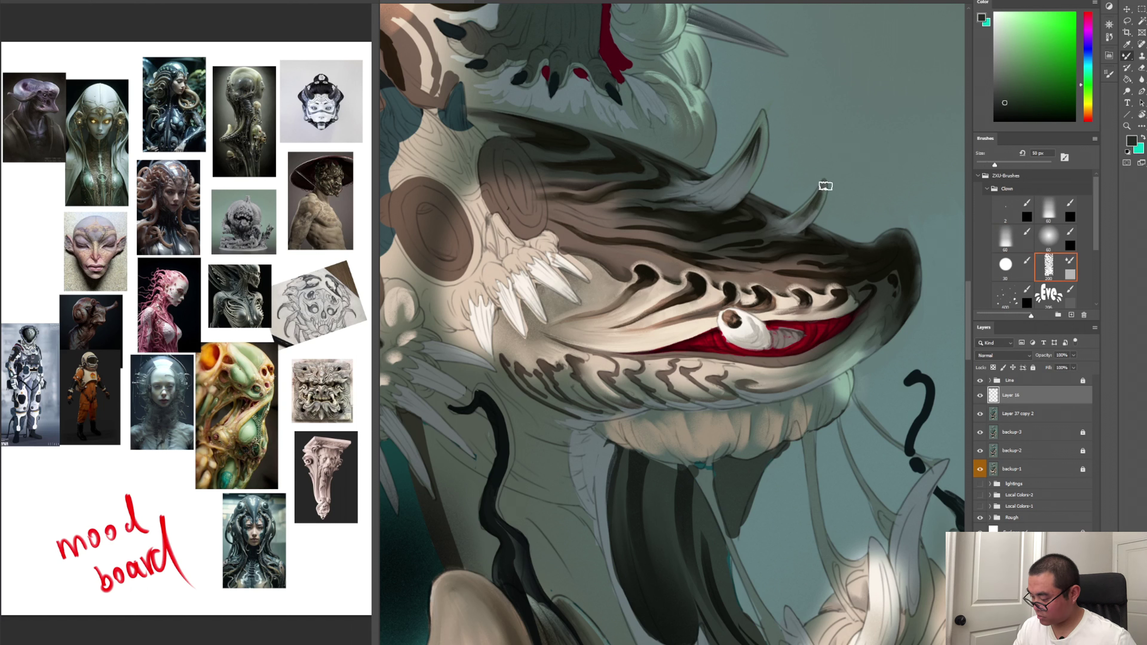
Merge Layer 16 into Layer 37 copy 2 and pick pale beige with the 30 px soft brush
key(ctrl+e)
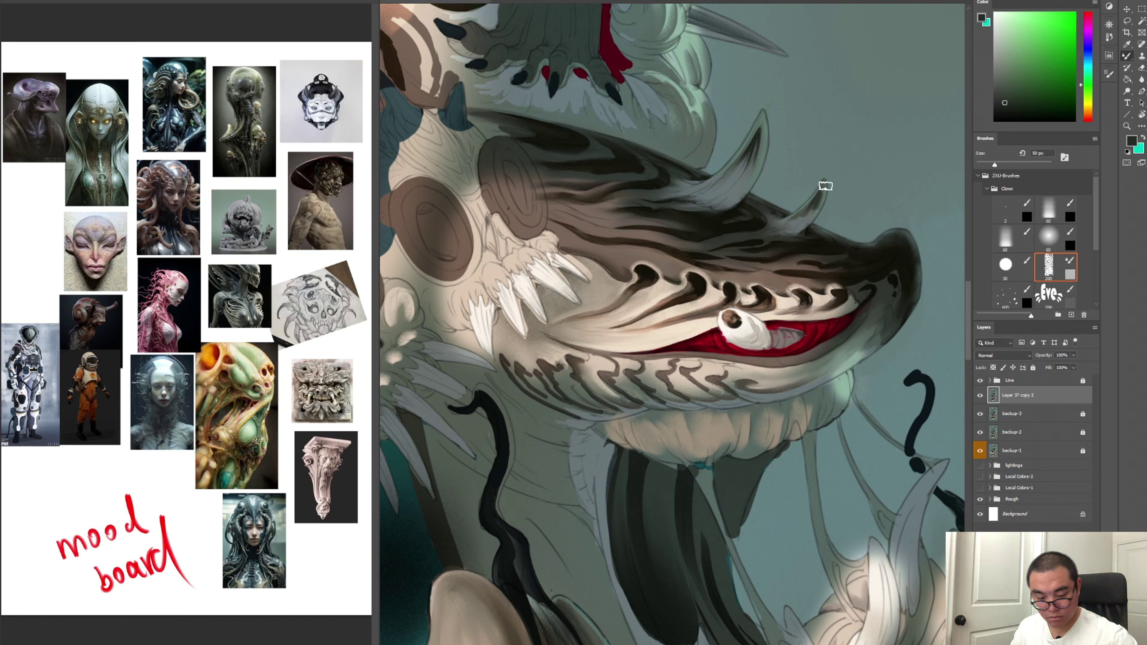
key(bracketleft)
key(bracketleft)
key(bracketleft)
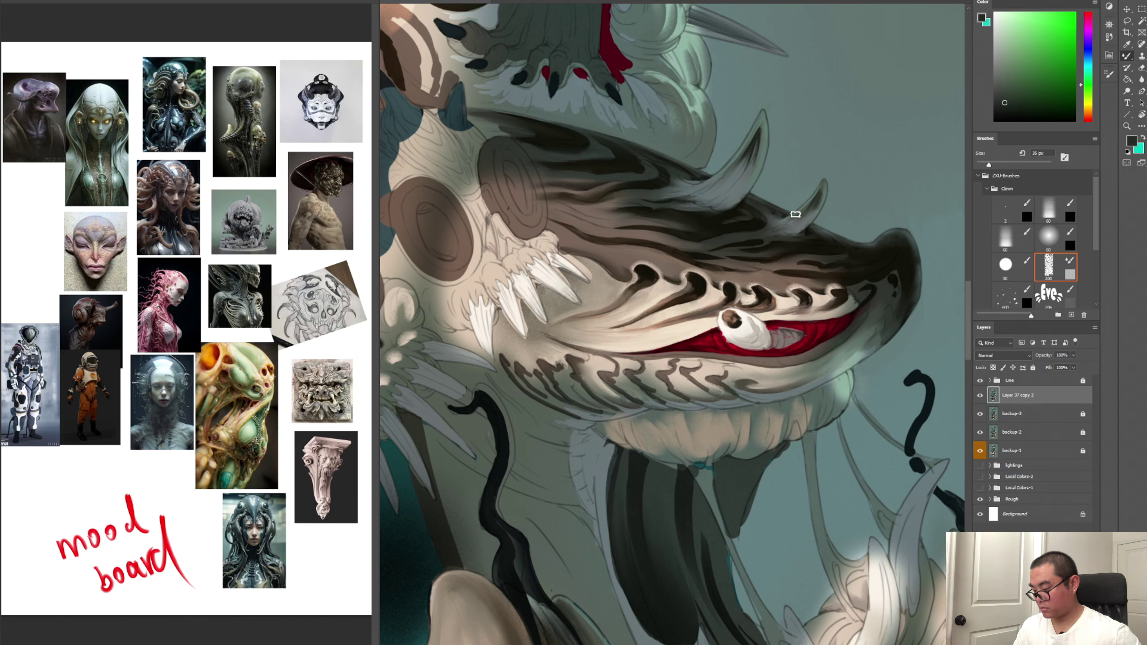
key(comma)
key(comma)
key(comma)
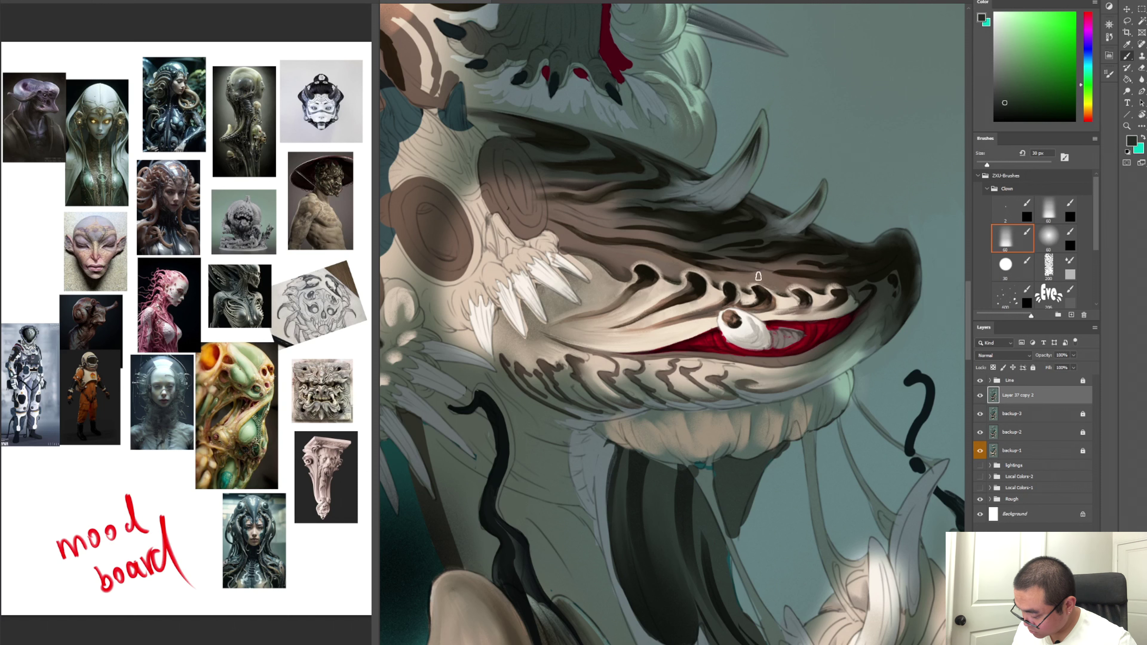
alt+click(750, 296)
Add Layer 16 above Layer 37 copy 2, then delete it again
drag(662, 305, 710, 312)
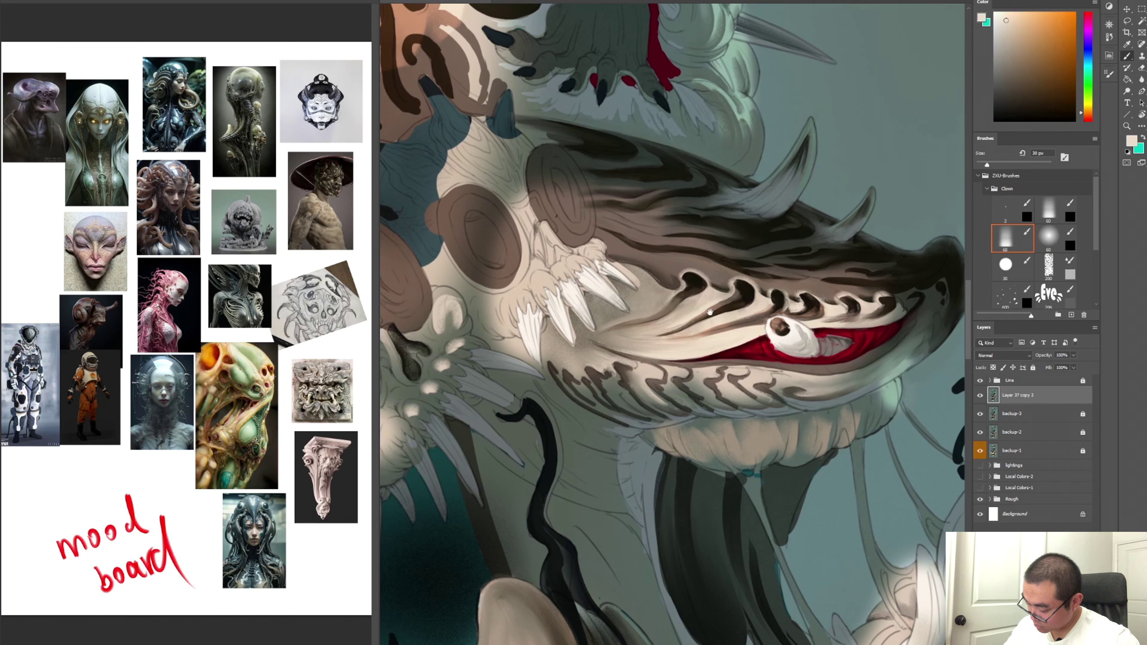
alt+click(694, 286)
key(ctrl+shift+n)
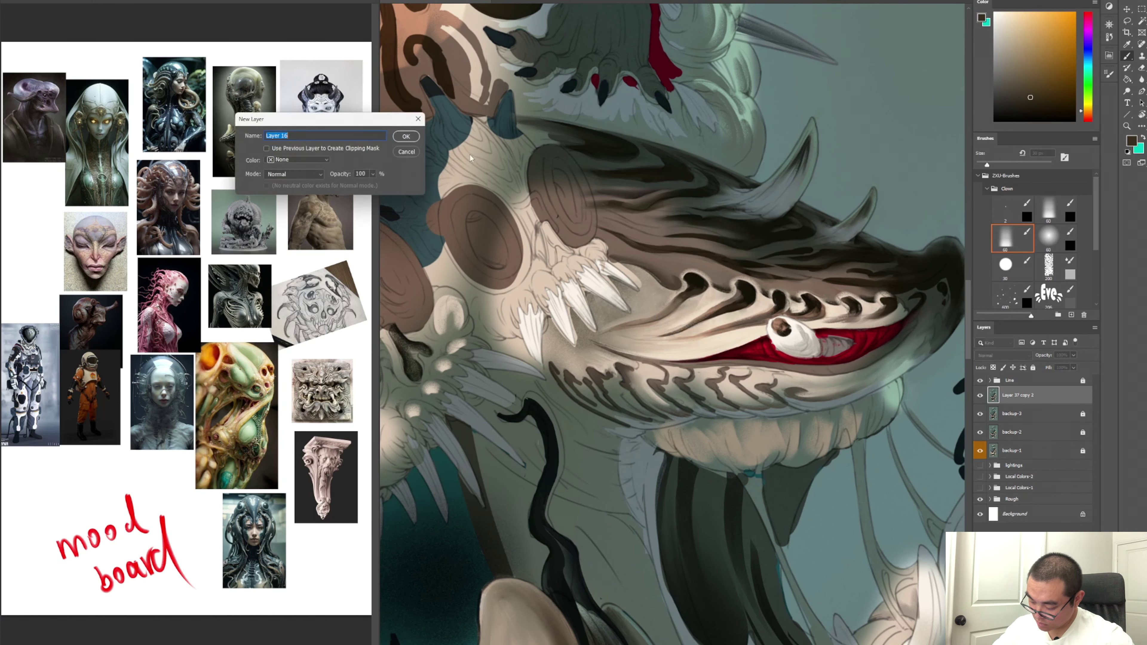
key(Return)
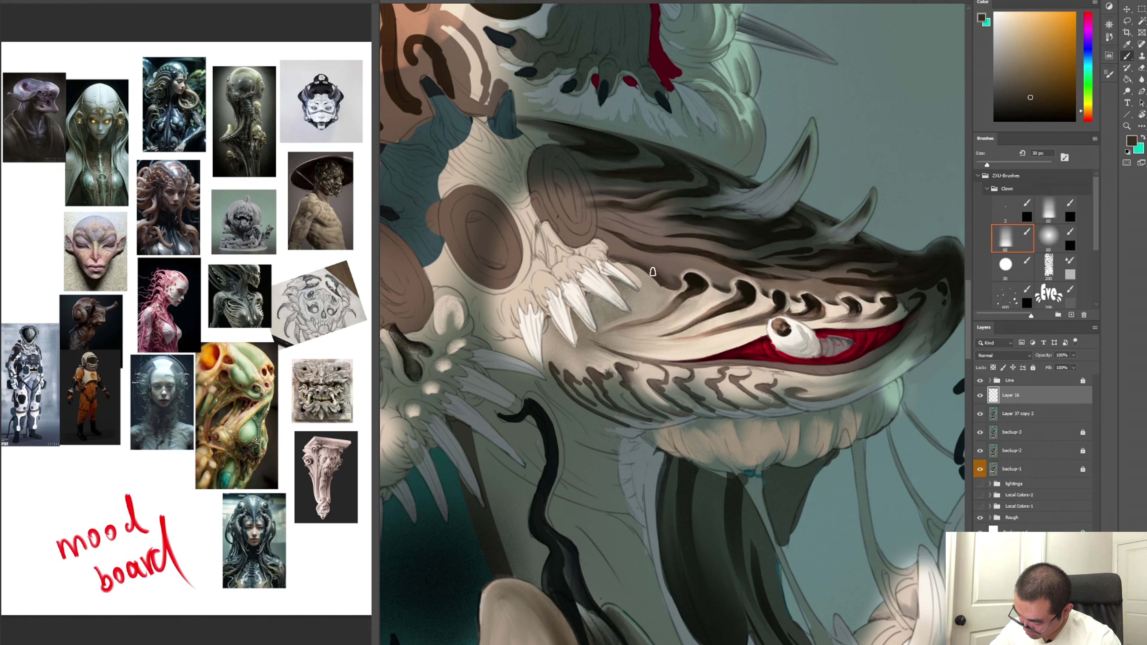
key(e)
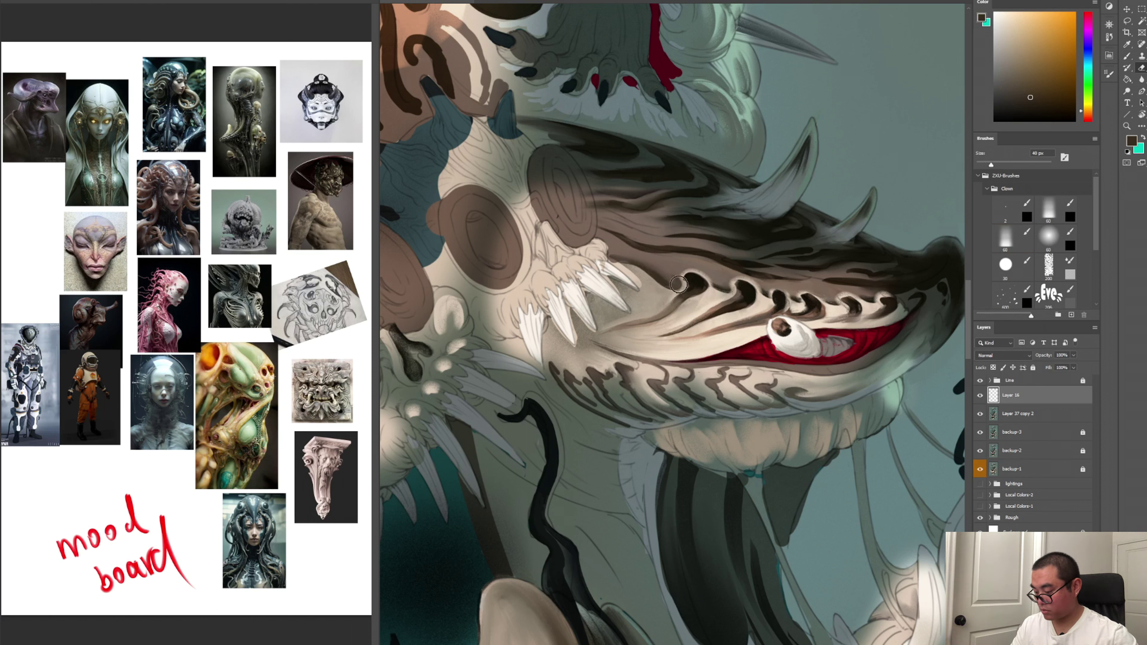
key(b)
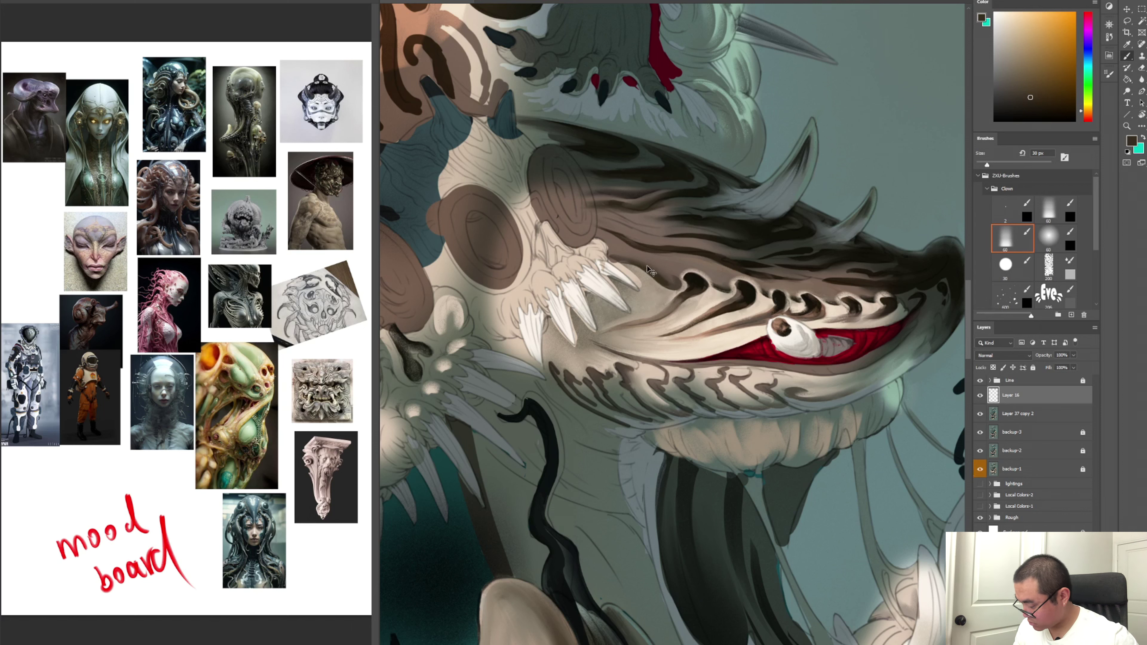
key(Delete)
Paint light grey-green rim strokes on the snout tip's right edge, then start another new layer
drag(874, 348, 753, 365)
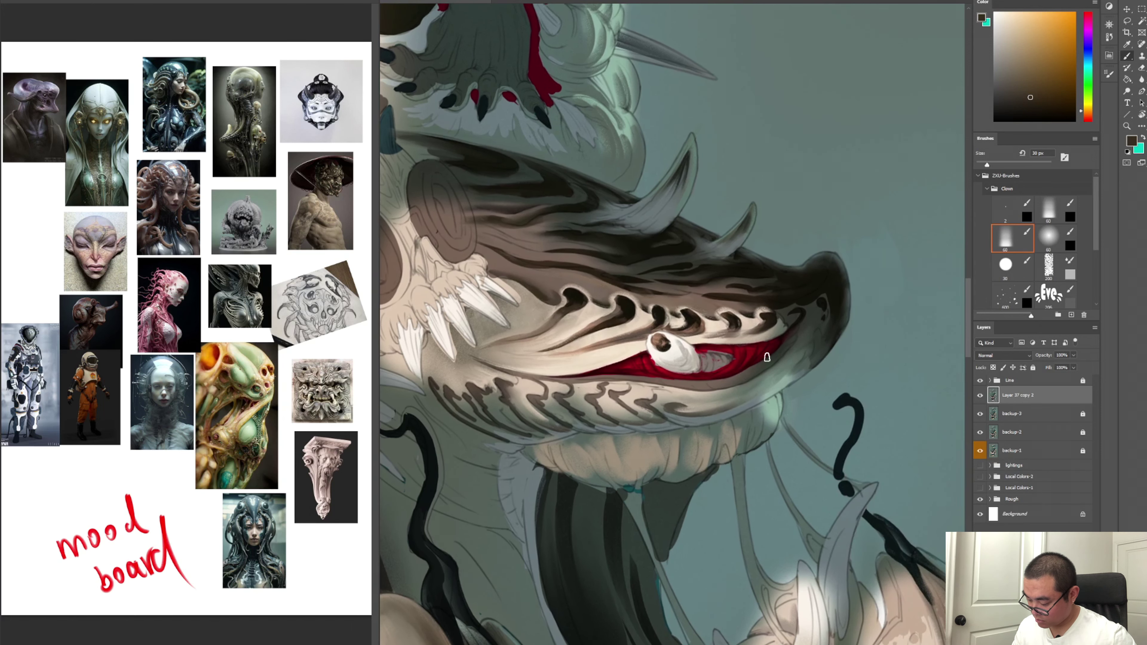
key(Escape)
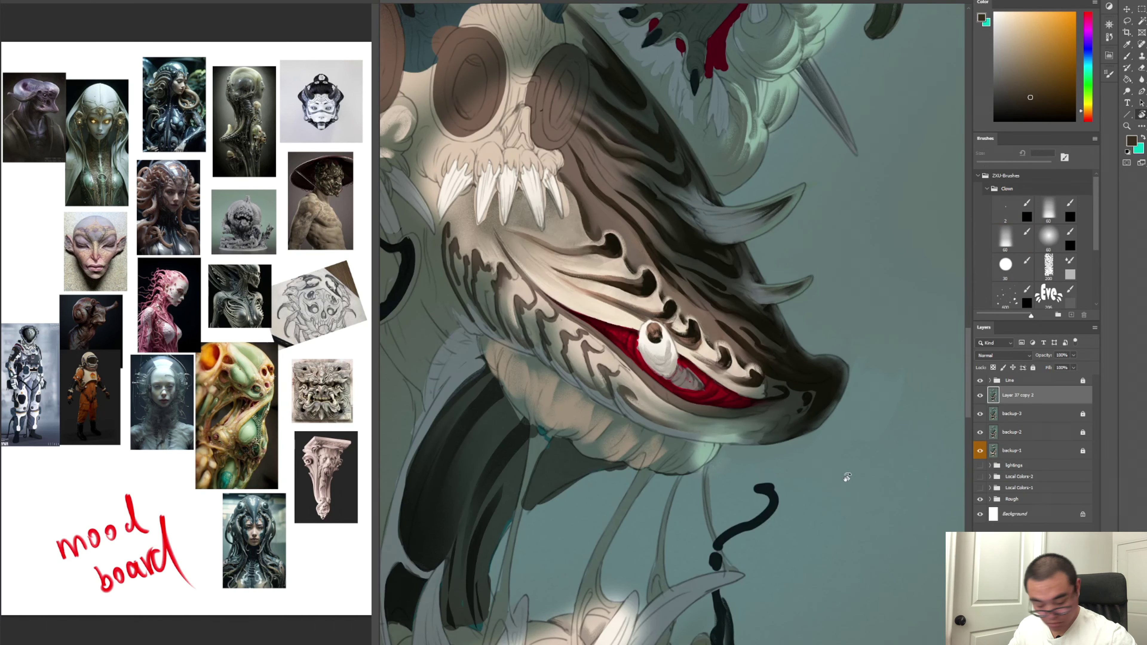
drag(832, 354, 807, 287)
alt+click(815, 318)
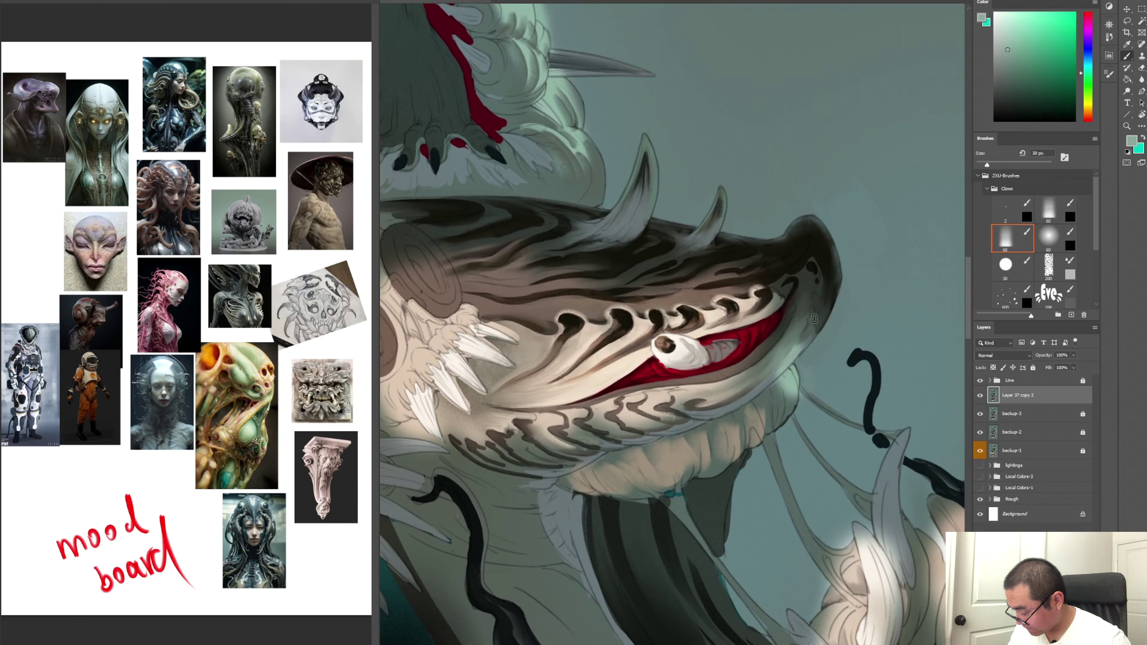
mouse_move(799, 330)
mouse_down()
mouse_move(807, 316)
mouse_move(809, 341)
mouse_up()
drag(818, 296, 825, 323)
mouse_move(836, 277)
mouse_down()
mouse_move(808, 335)
mouse_move(837, 285)
mouse_move(824, 318)
mouse_up()
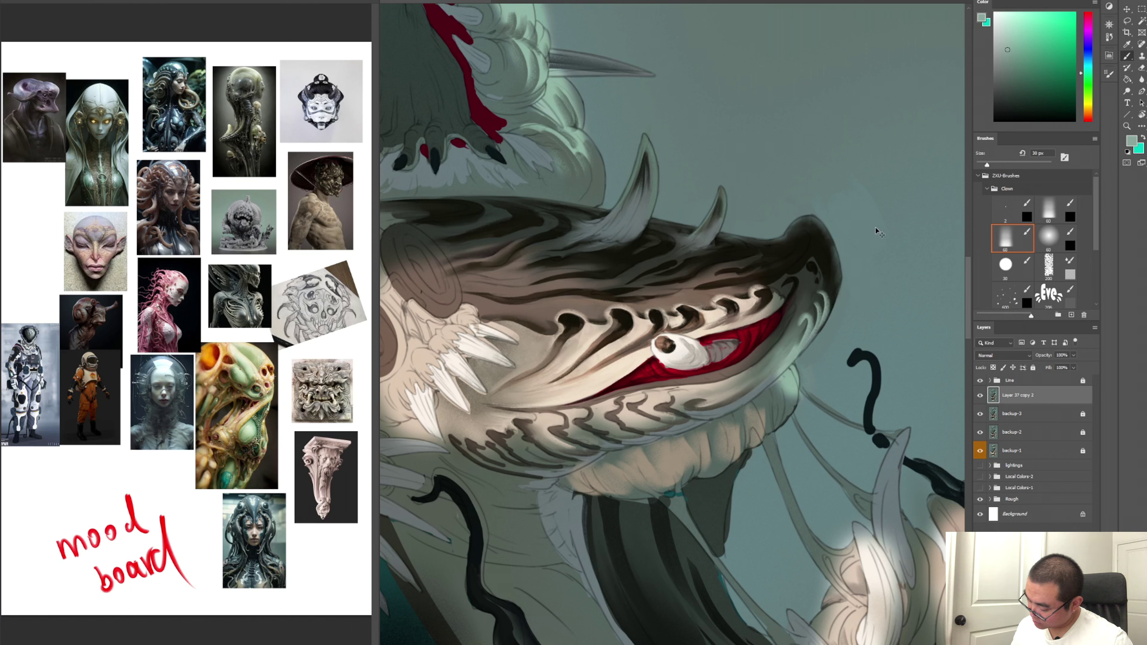
key(ctrl+shift+n)
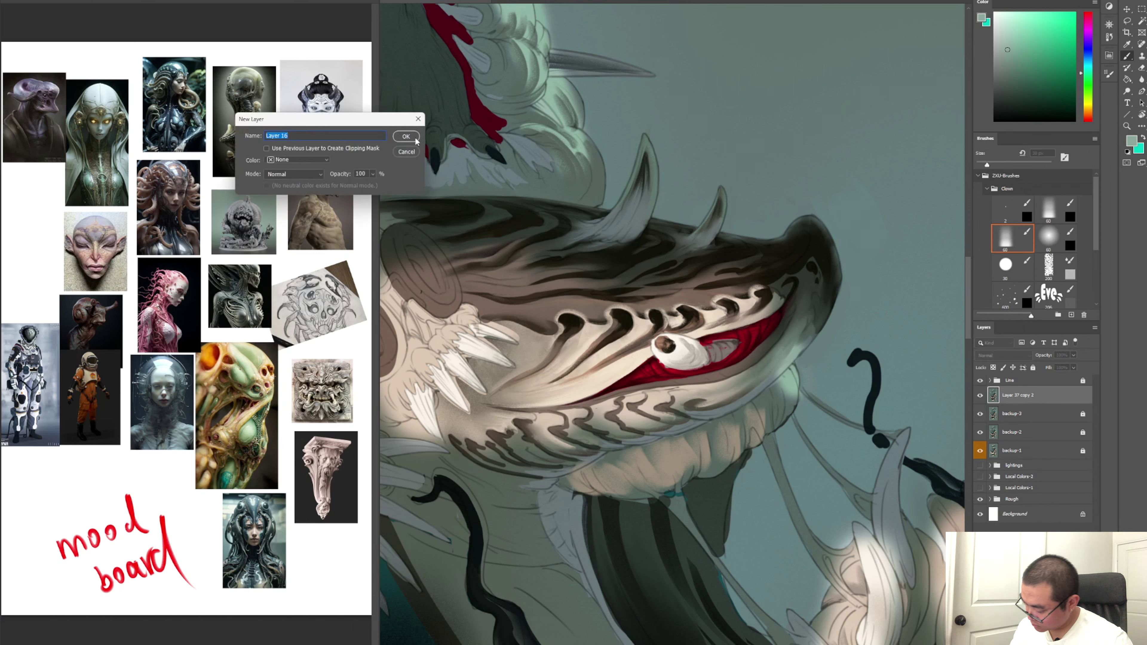
Confirm Layer 16 and paint a thin light rim line down the snout tip's edge
key(Return)
drag(840, 263, 808, 347)
key(ctrl+z)
key(ctrl+z)
mouse_move(841, 263)
mouse_down()
mouse_move(800, 348)
mouse_move(842, 260)
mouse_up()
key(ctrl+z)
key(ctrl+z)
drag(805, 348, 842, 262)
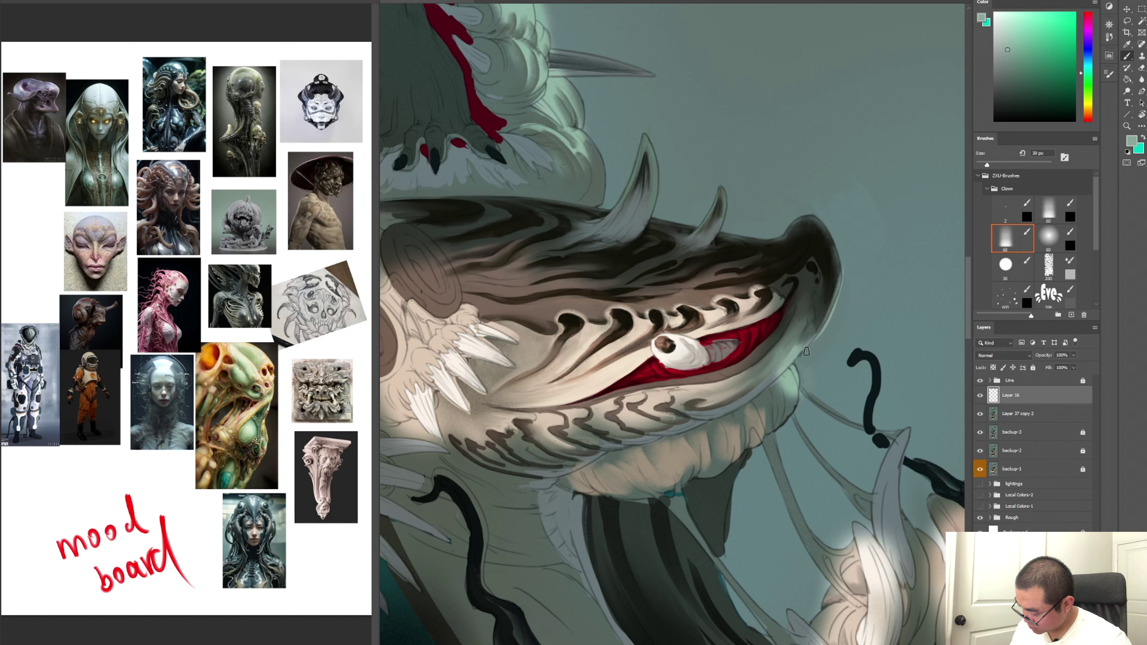
Refine the rim with the eraser and add a curved highlight, sampling cheek and lip greens
key(e)
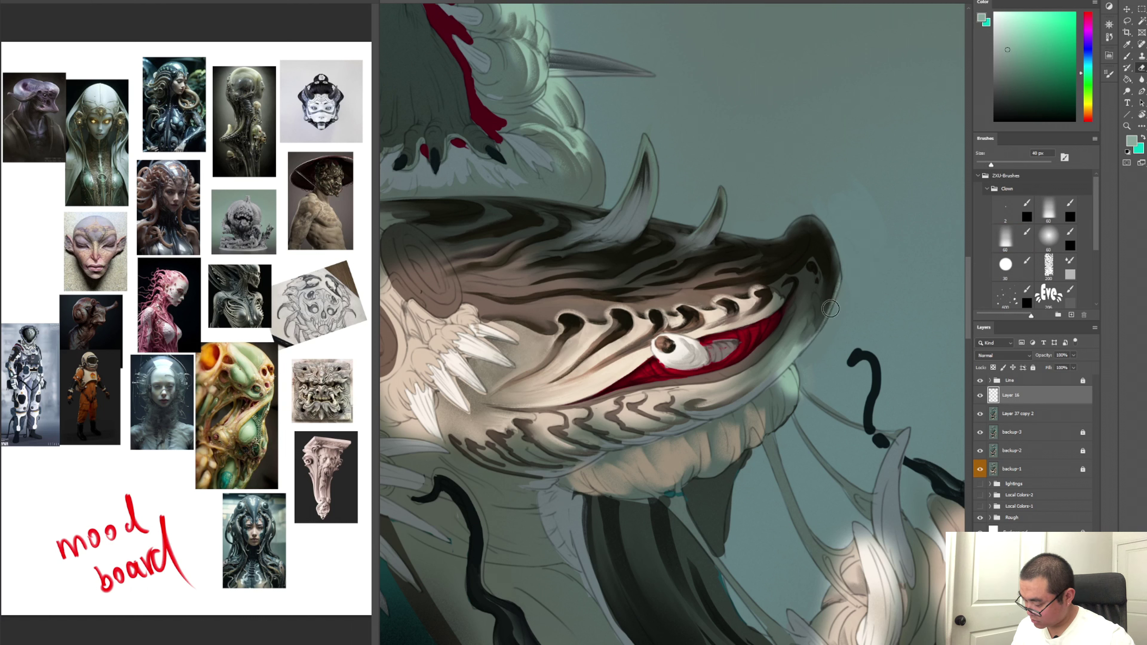
key(b)
alt+click(797, 351)
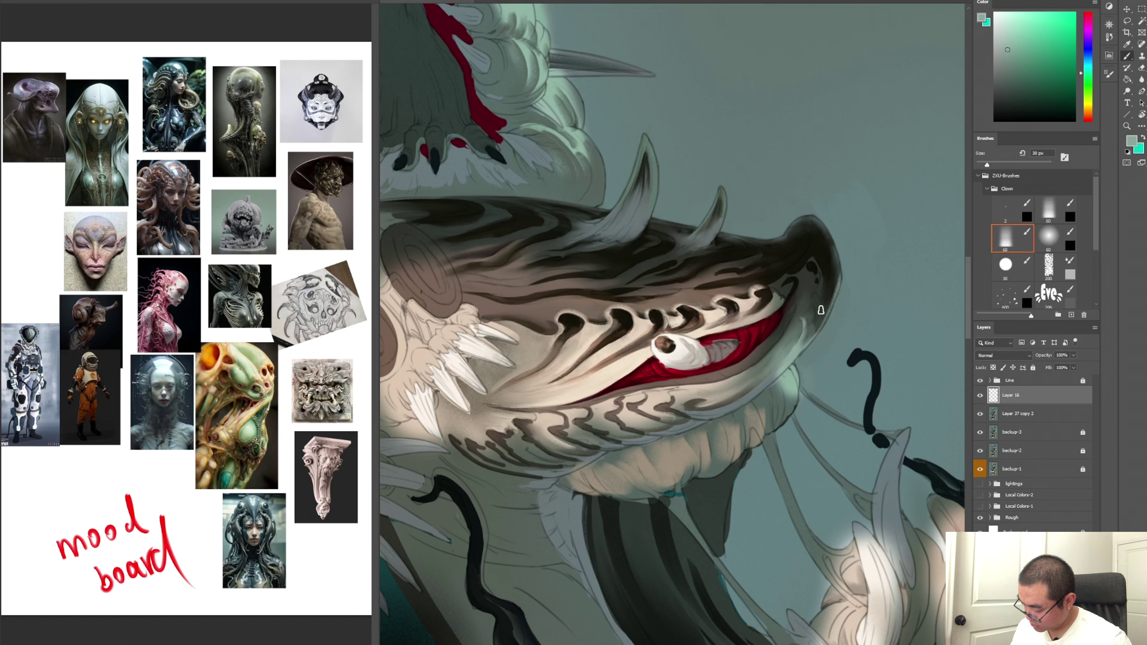
mouse_move(815, 309)
mouse_down()
mouse_move(799, 354)
mouse_move(816, 296)
mouse_move(818, 334)
mouse_up()
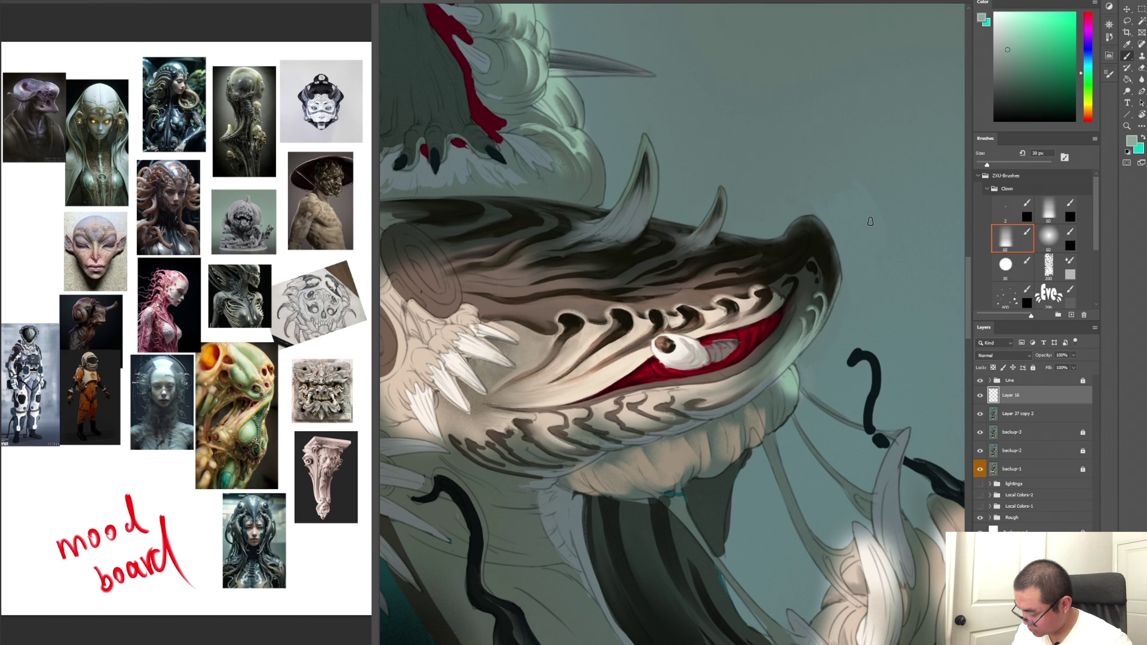
alt+click(818, 301)
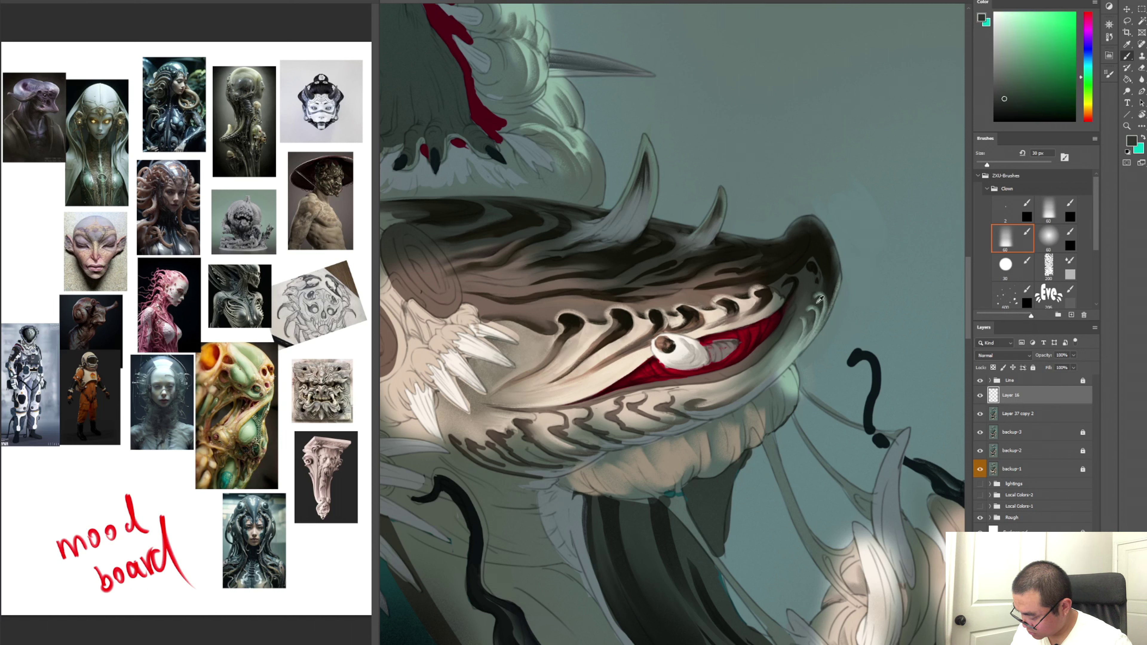
alt+click(807, 313)
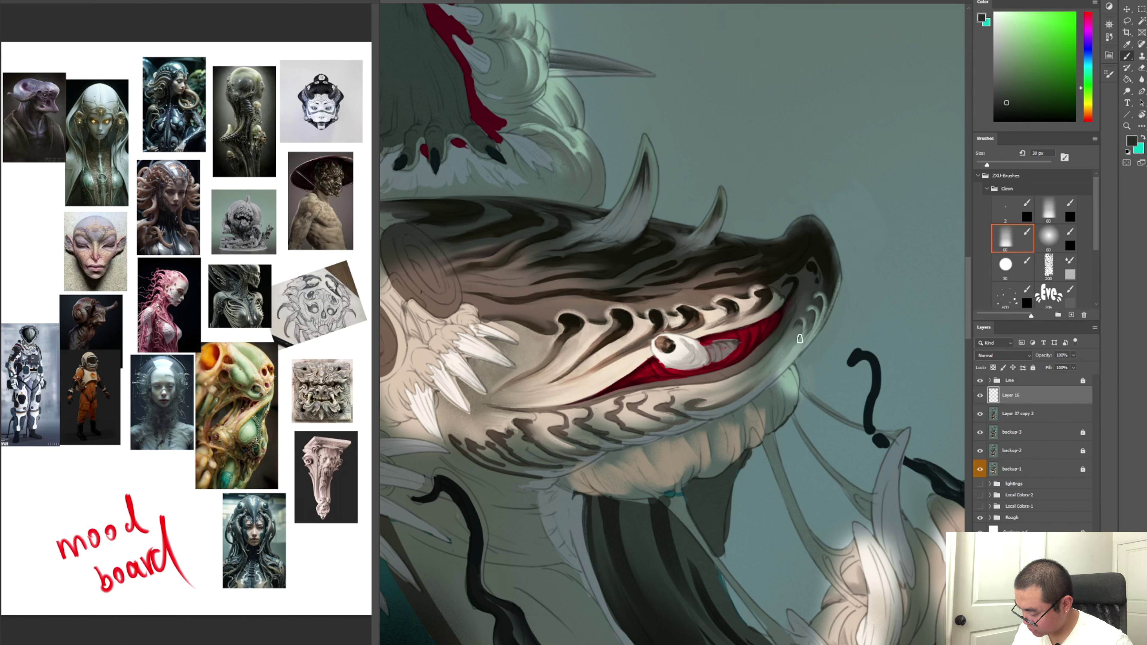
alt+click(804, 309)
alt+click(821, 291)
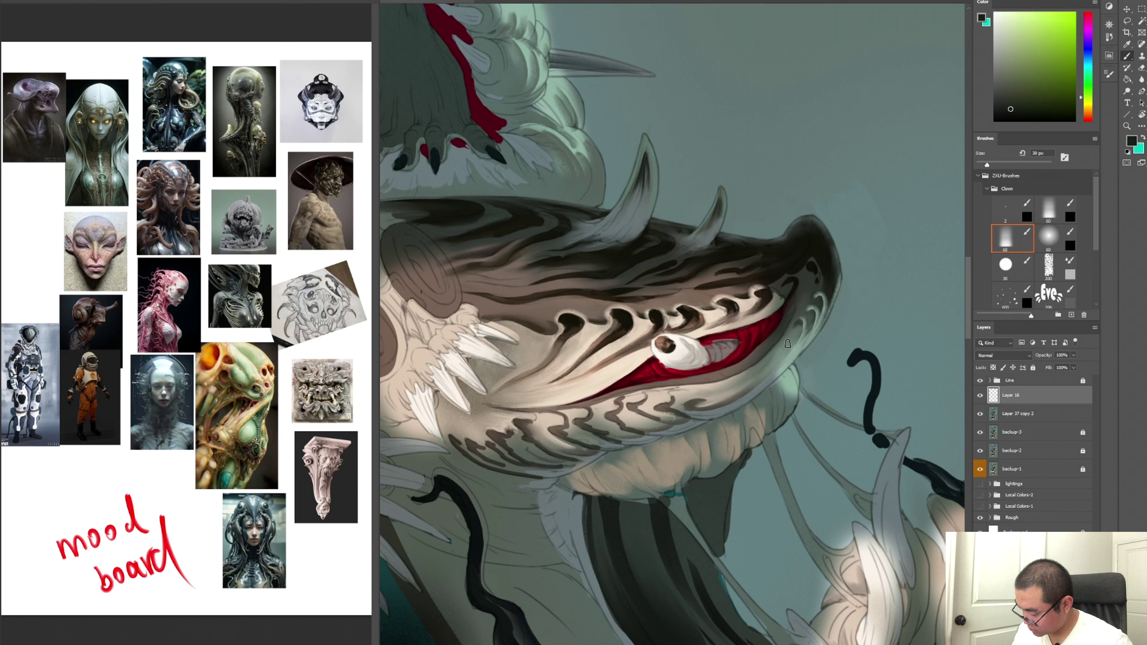
alt+click(798, 320)
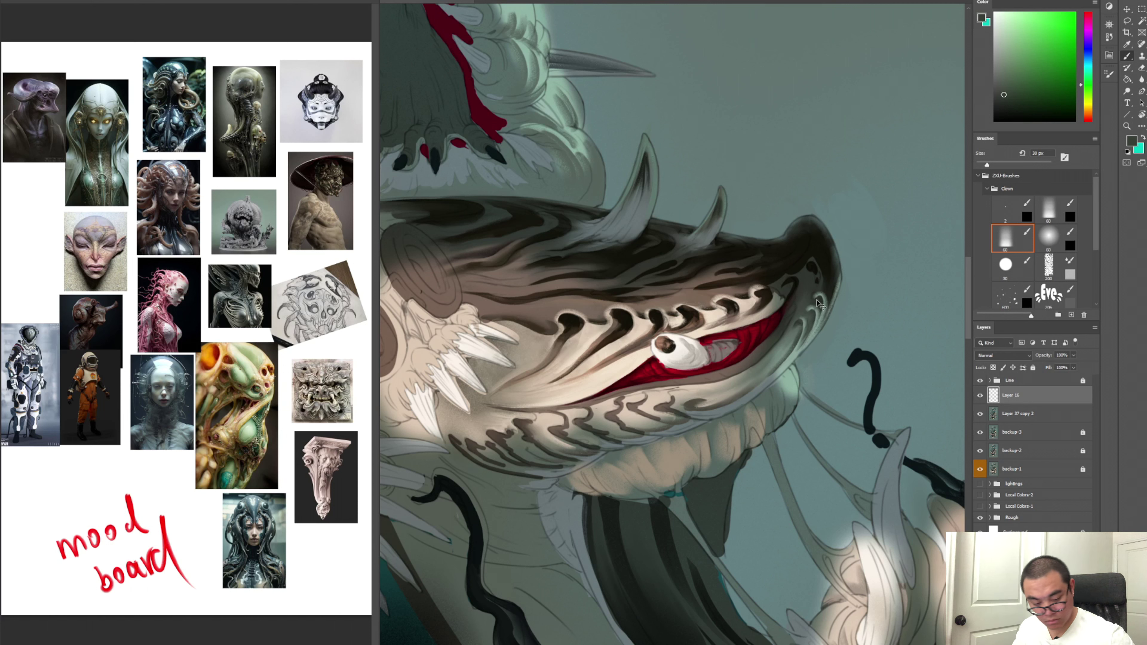
Merge Layer 16 into Layer 37 copy 2 and blend the rim with the Mixer Brush
key(ctrl+e)
key(shift+b)
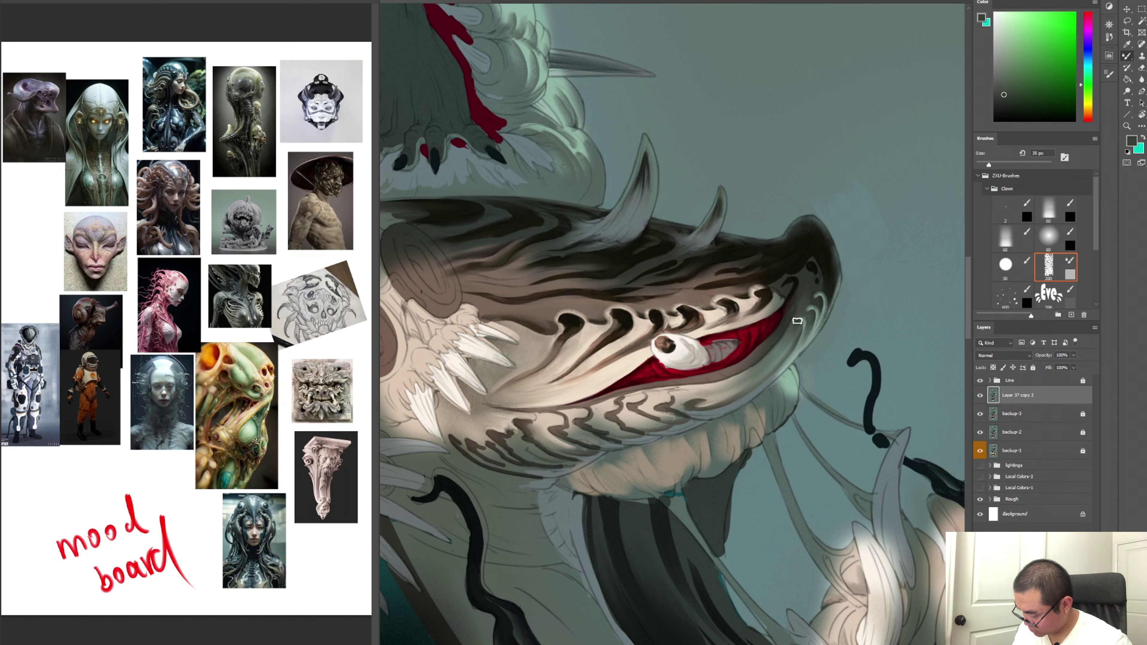
key(shift+b)
alt+click(809, 298)
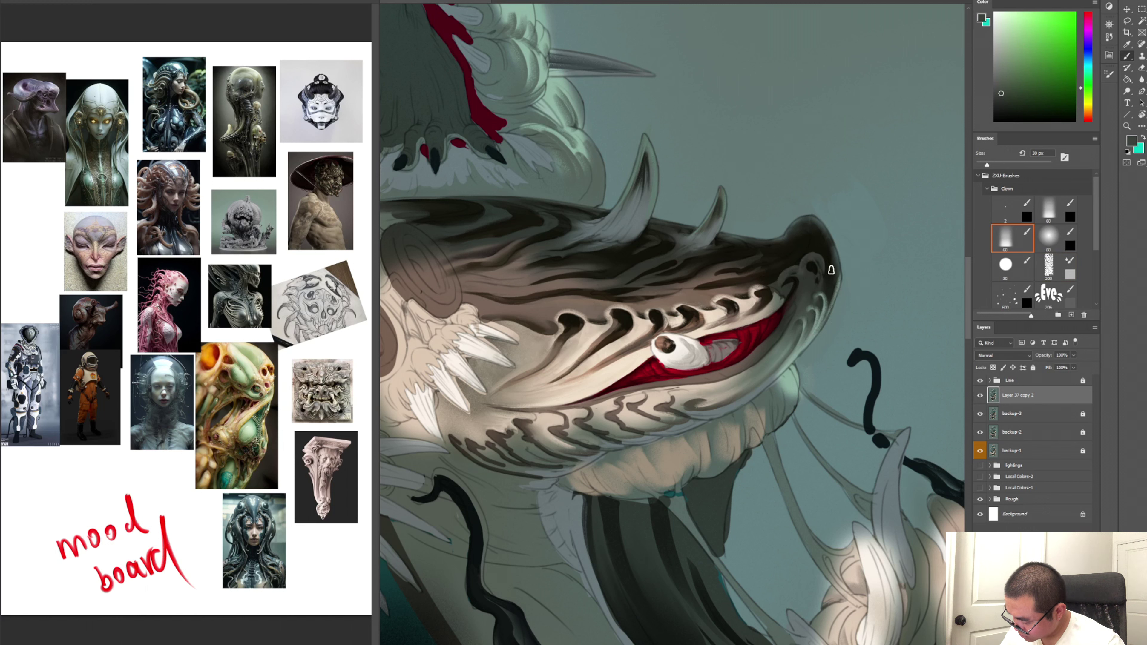
key(shift+b)
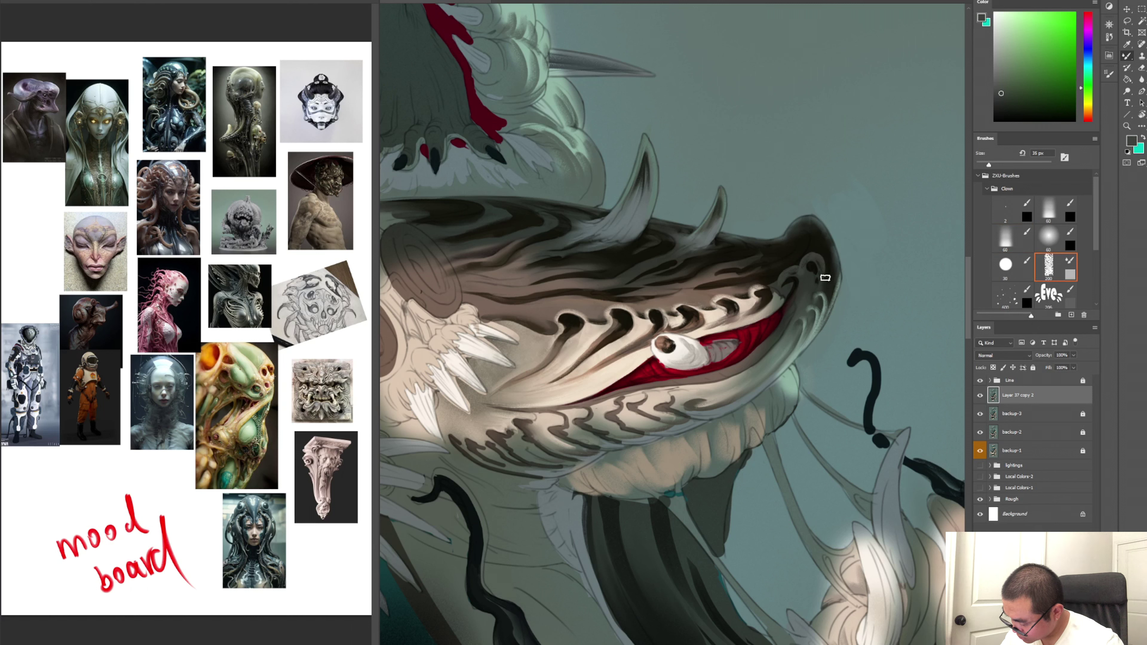
key(comma)
key(comma)
key(comma)
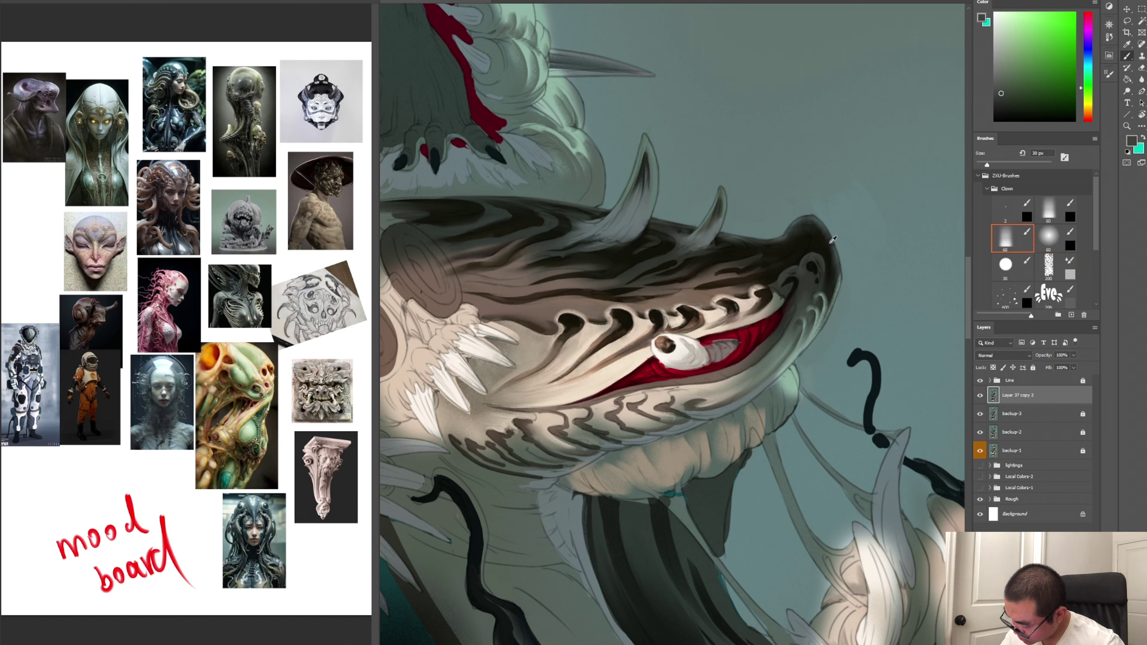
Lighten the snout tip's upper-left edge with a sampled light grey-green
alt+click(842, 270)
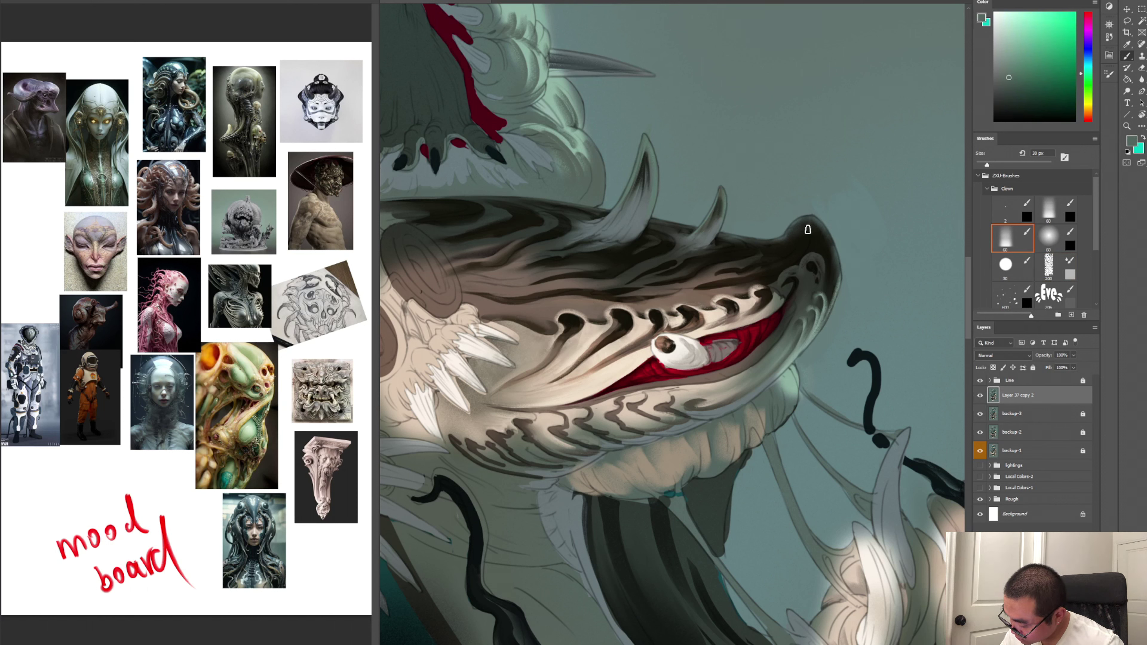
mouse_move(788, 233)
mouse_down()
mouse_move(827, 225)
mouse_move(816, 231)
mouse_move(825, 274)
mouse_move(831, 245)
mouse_up()
key(ctrl+z)
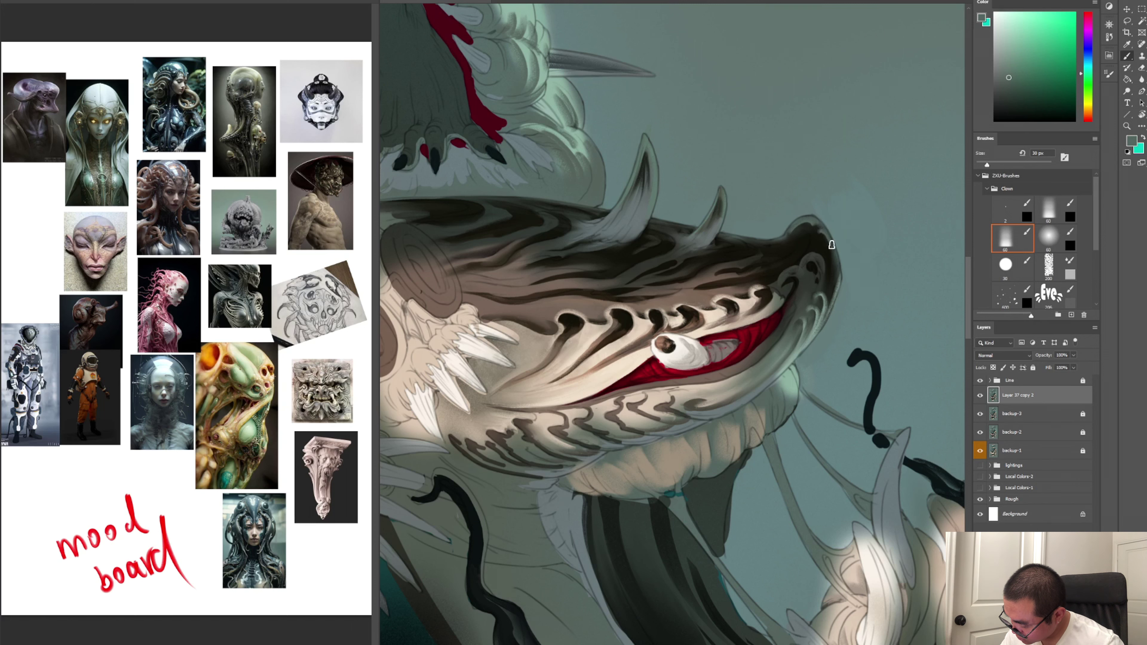
key(shift+b)
key(comma)
key(comma)
key(comma)
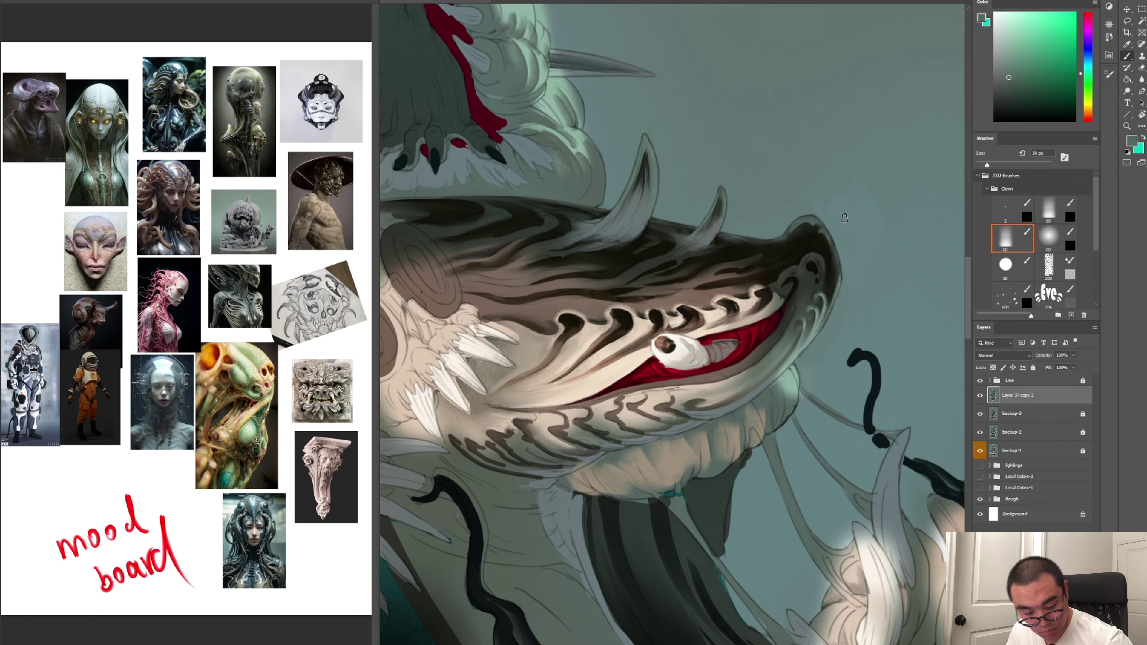
key(r)
drag(826, 279, 769, 161)
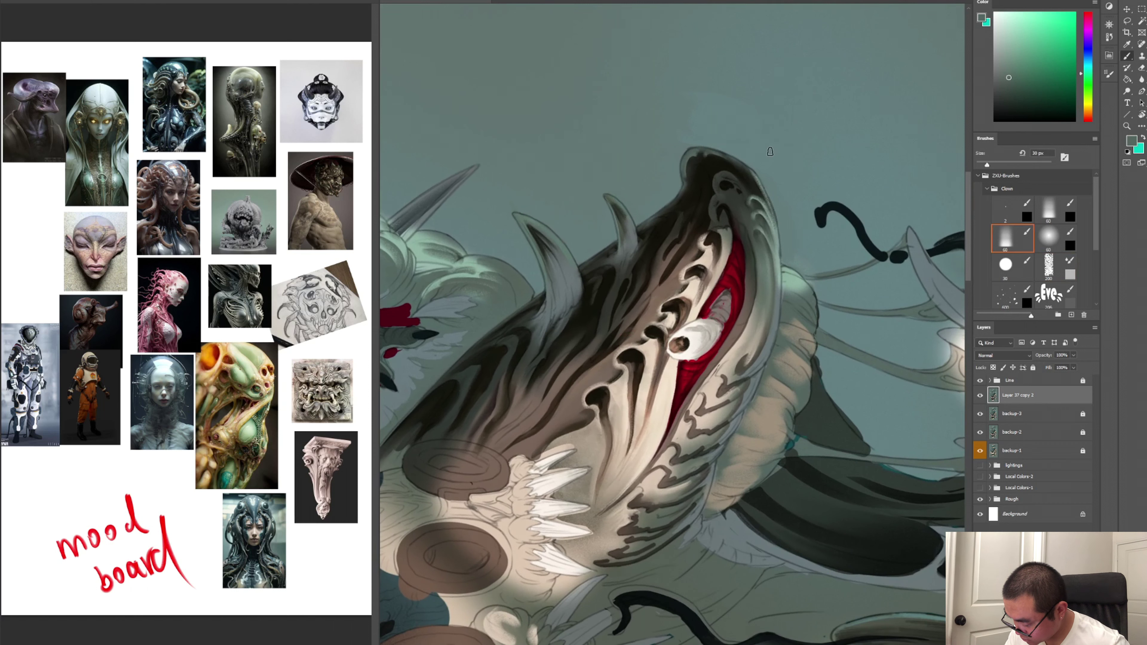
Pick up dark and lighter browns, then turn the canvas view about 97° to upright
alt+click(670, 268)
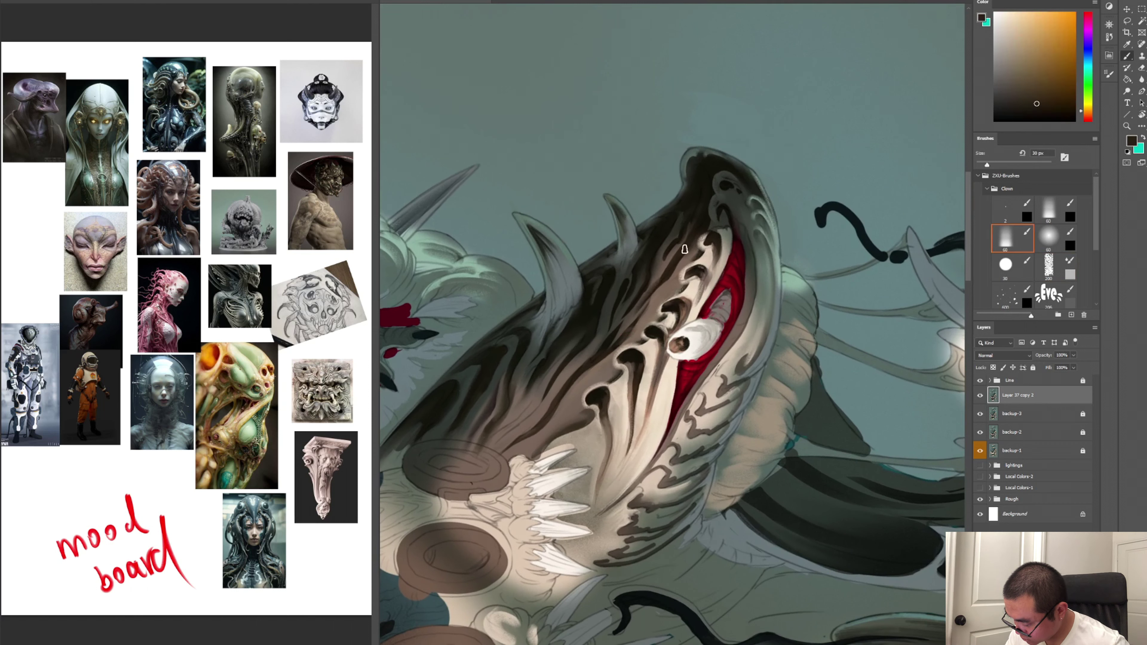
key(period)
key(period)
key(period)
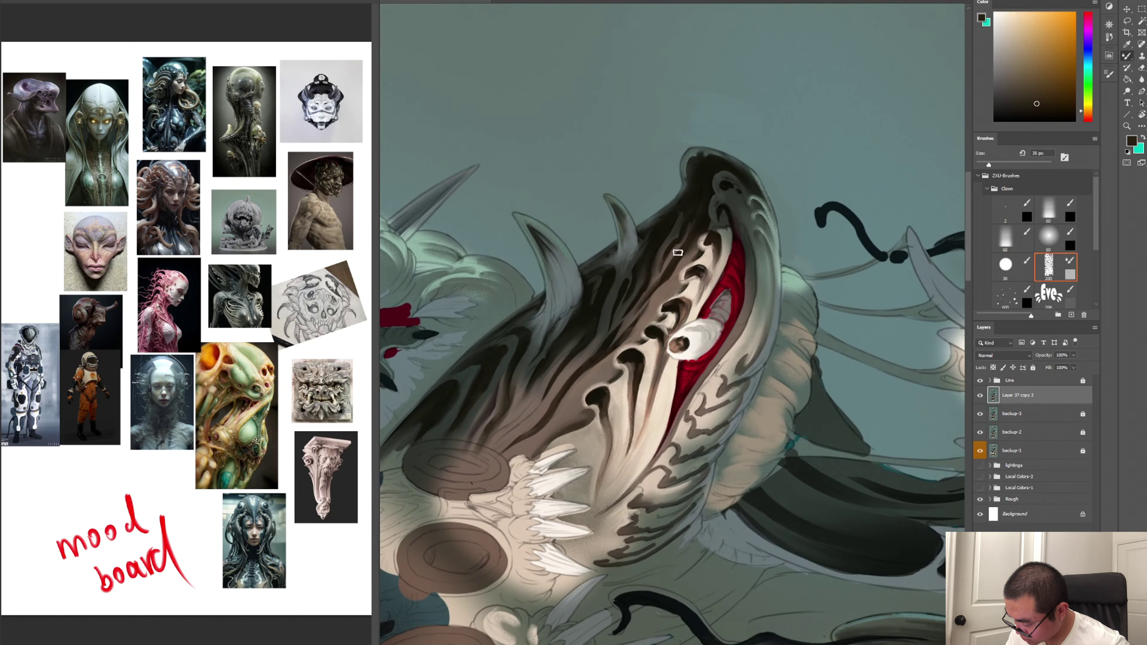
key(comma)
key(comma)
key(comma)
alt+click(667, 284)
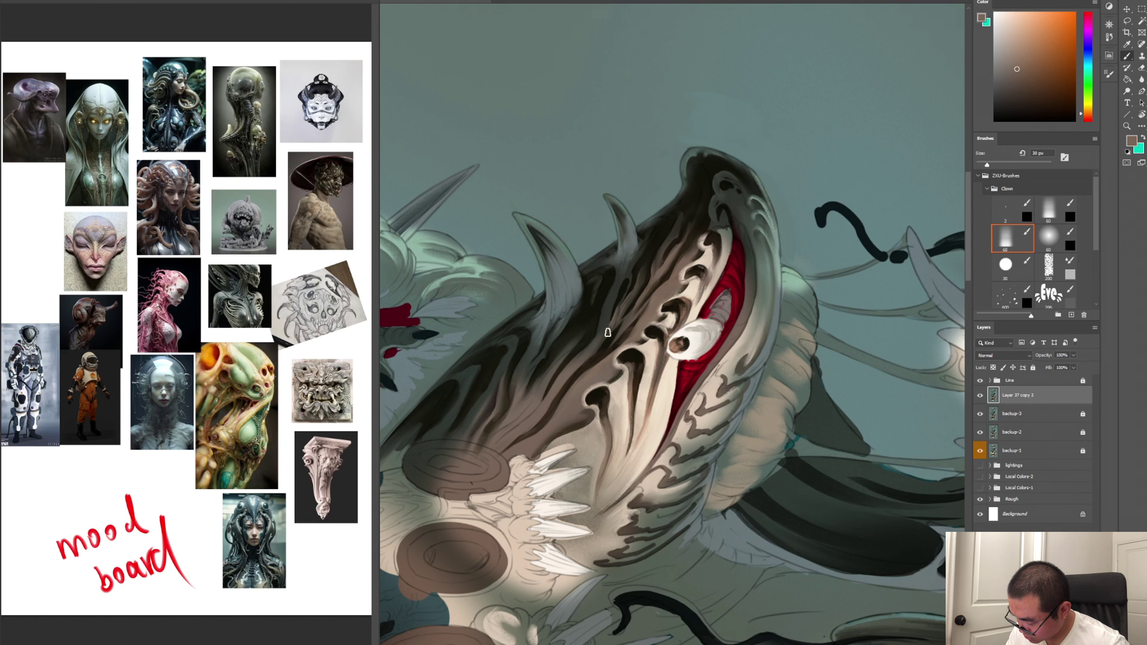
key(shift+b)
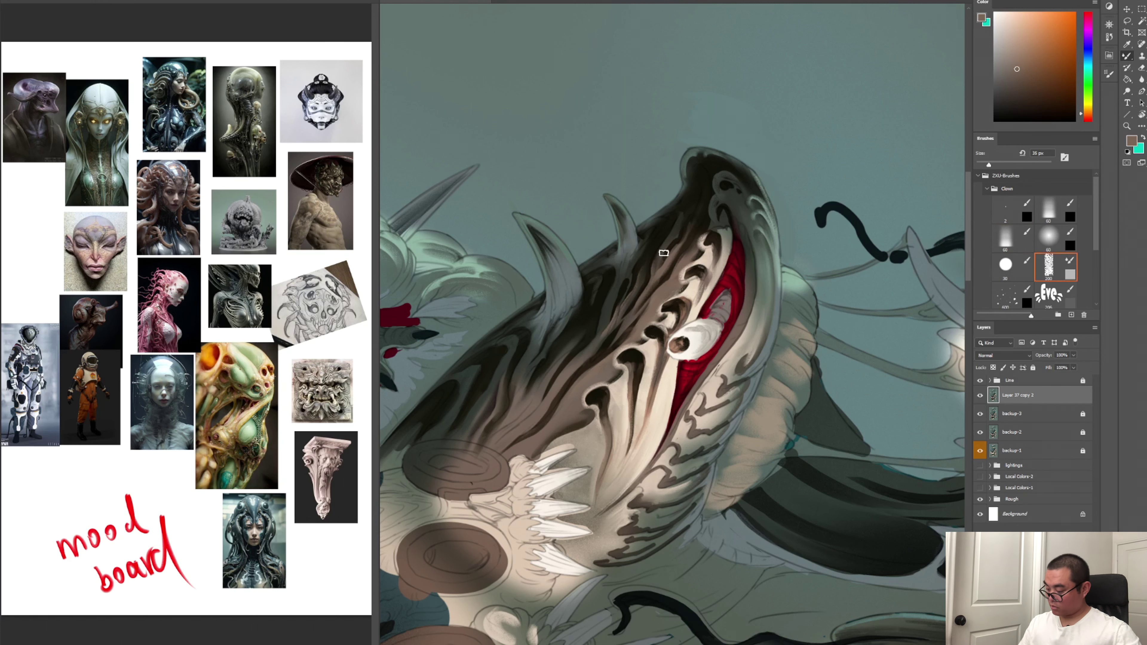
key(Escape)
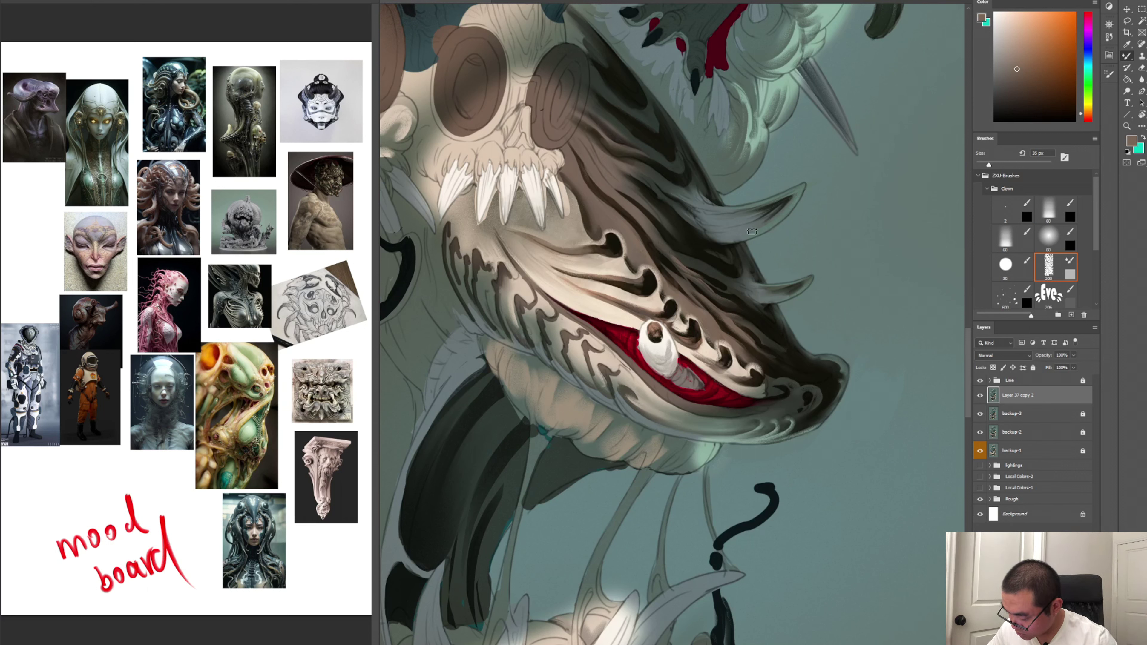
Paint four thin dark diagonal hatch strokes beside the upper spine, sampling near-black and dark teal
key(comma)
key(comma)
key(comma)
alt+click(738, 262)
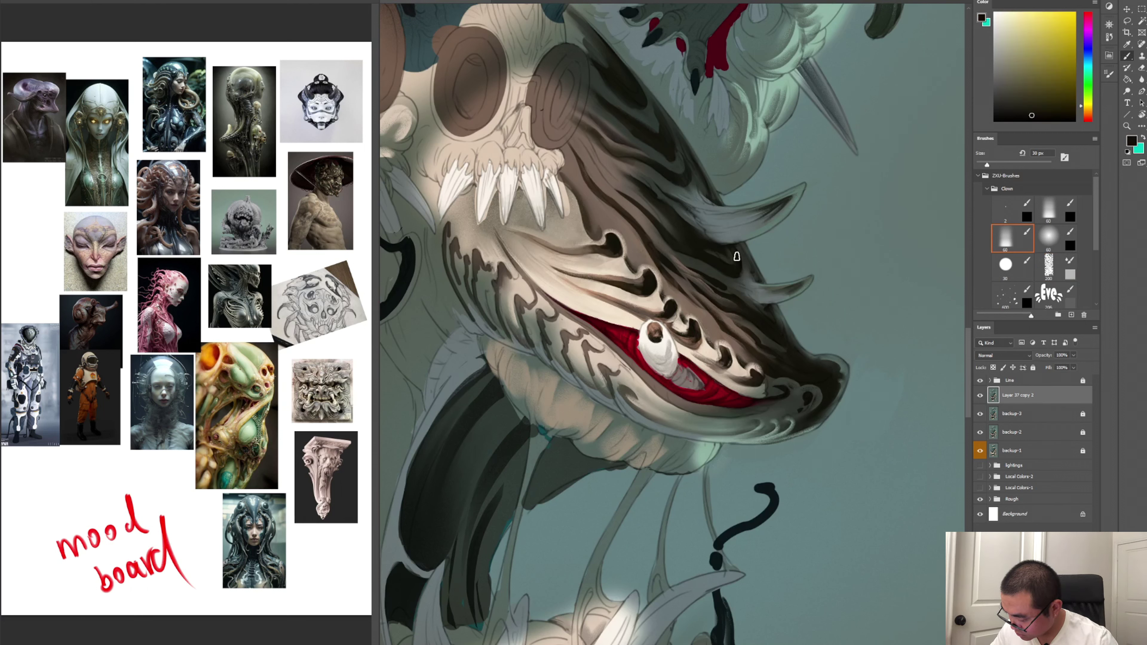
alt+click(772, 209)
mouse_move(713, 215)
mouse_down()
mouse_move(736, 236)
mouse_move(751, 218)
mouse_up()
key(period)
key(period)
key(period)
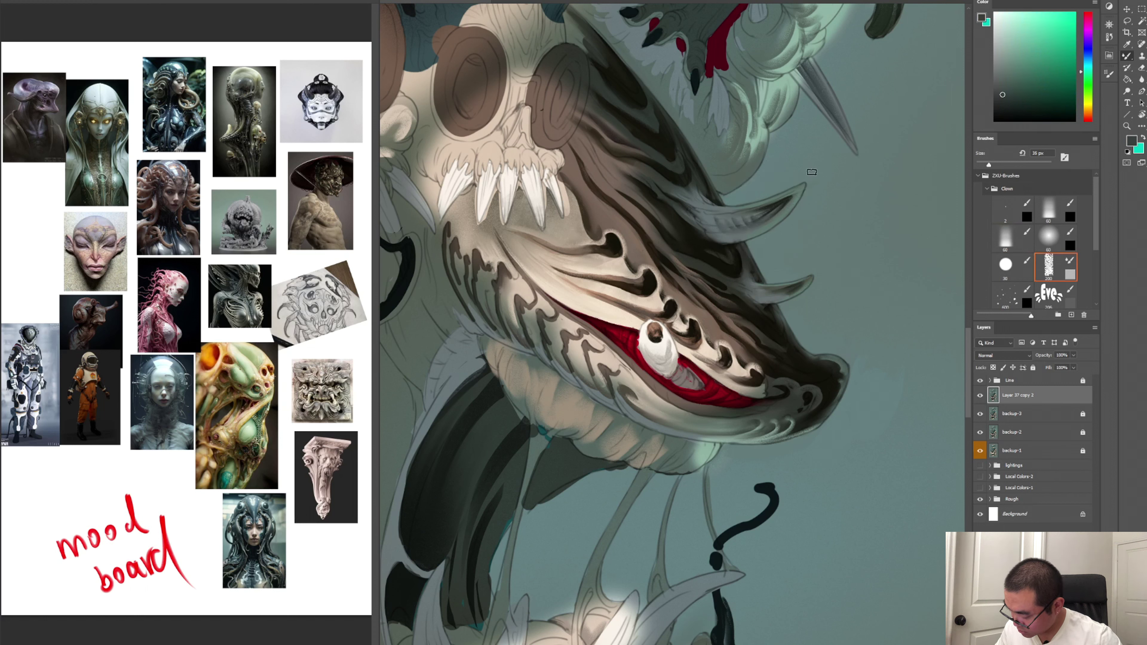
key(comma)
key(comma)
key(comma)
alt+click(787, 292)
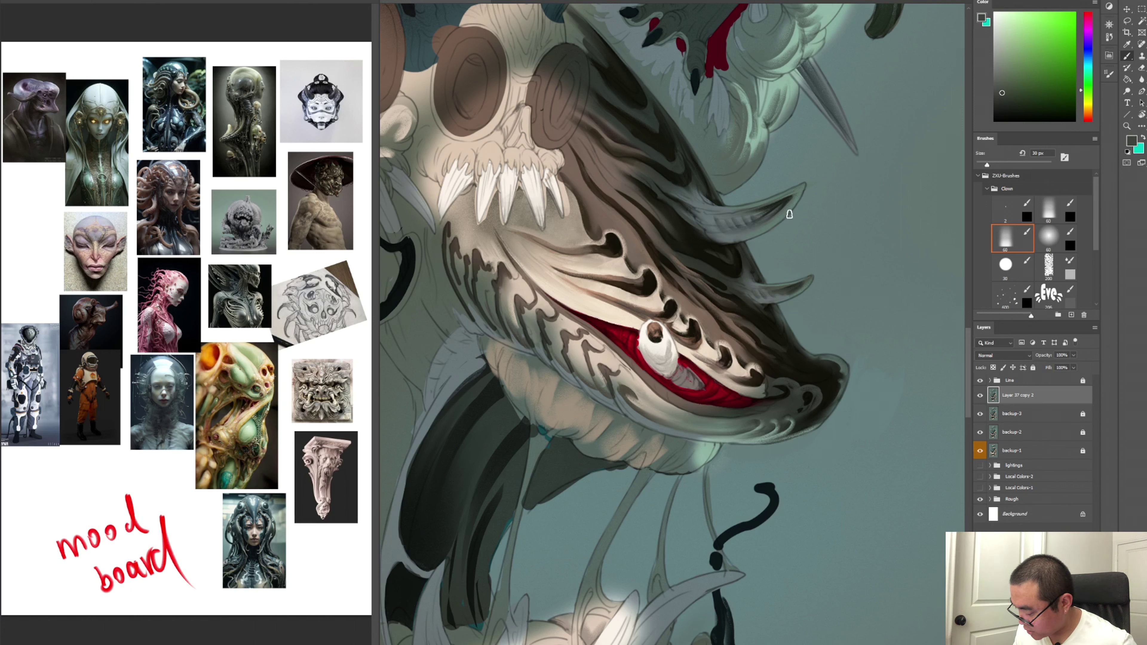
mouse_move(769, 246)
mouse_down()
mouse_move(853, 191)
mouse_move(854, 225)
mouse_up()
drag(794, 267, 859, 224)
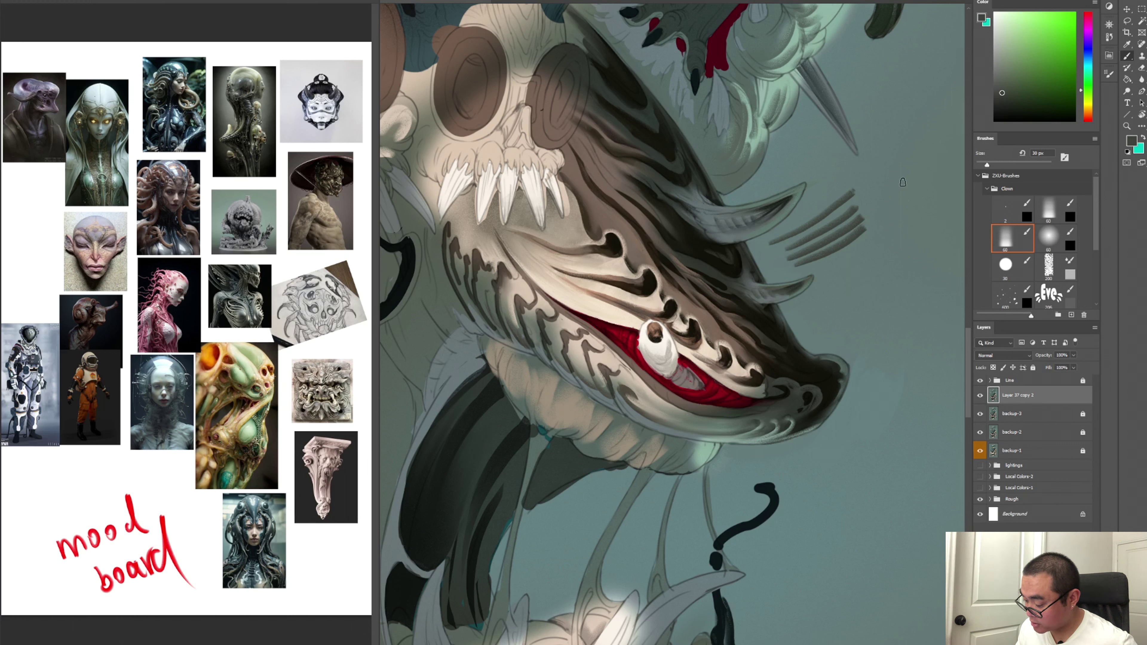
Draw and undo a green annotation arrow, then paint and undo black cross strokes over the hatching
click(1074, 13)
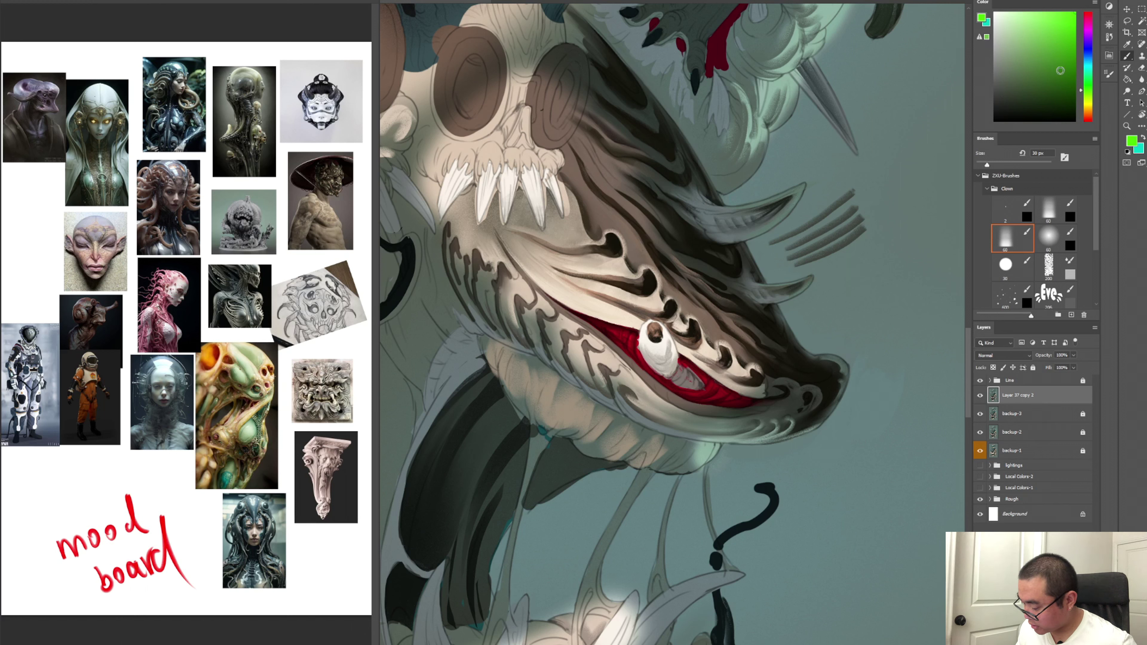
mouse_move(730, 269)
mouse_down()
mouse_move(938, 203)
mouse_move(897, 264)
mouse_up()
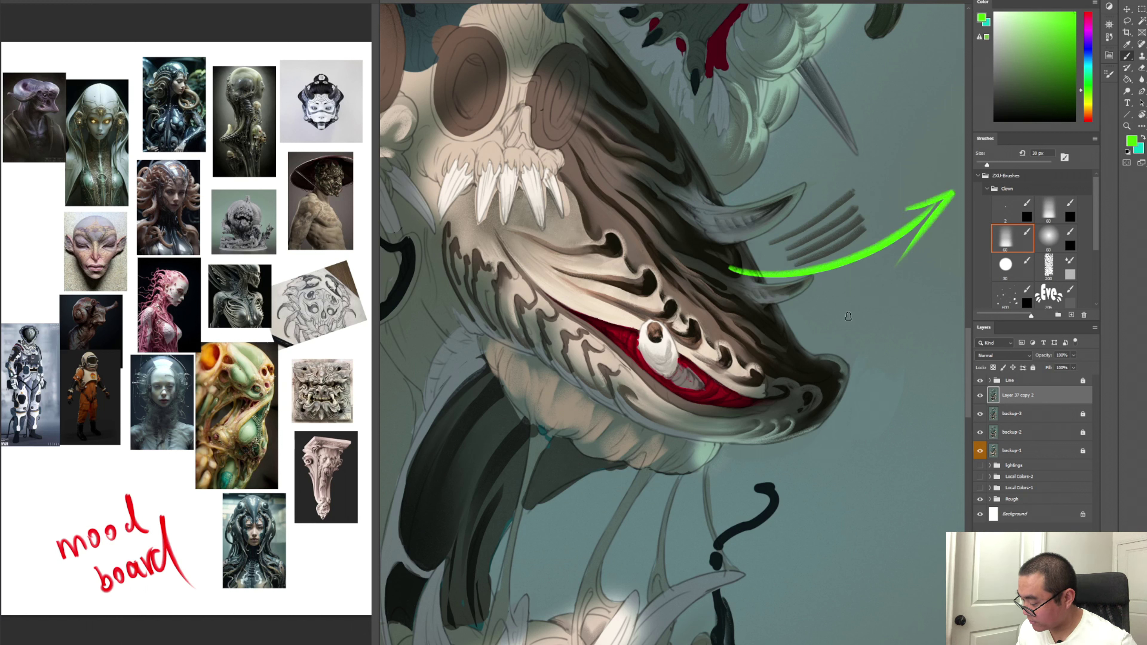
key(ctrl+z)
key(ctrl+z)
drag(1030, 93, 971, 224)
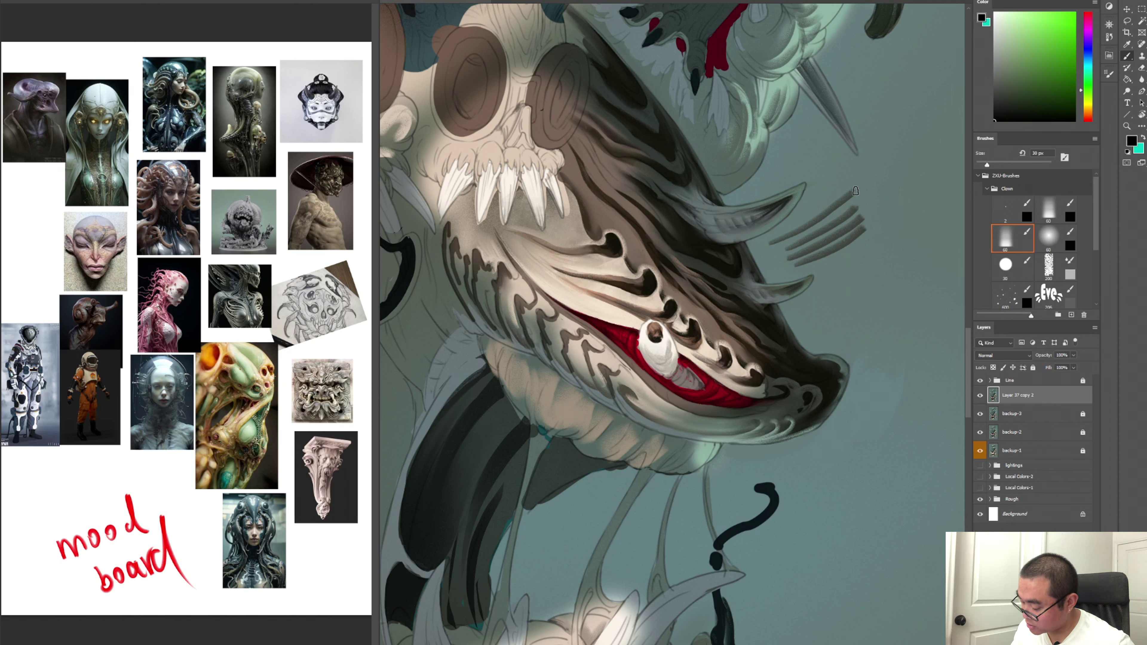
mouse_move(828, 213)
mouse_down()
mouse_move(842, 243)
mouse_move(801, 260)
mouse_up()
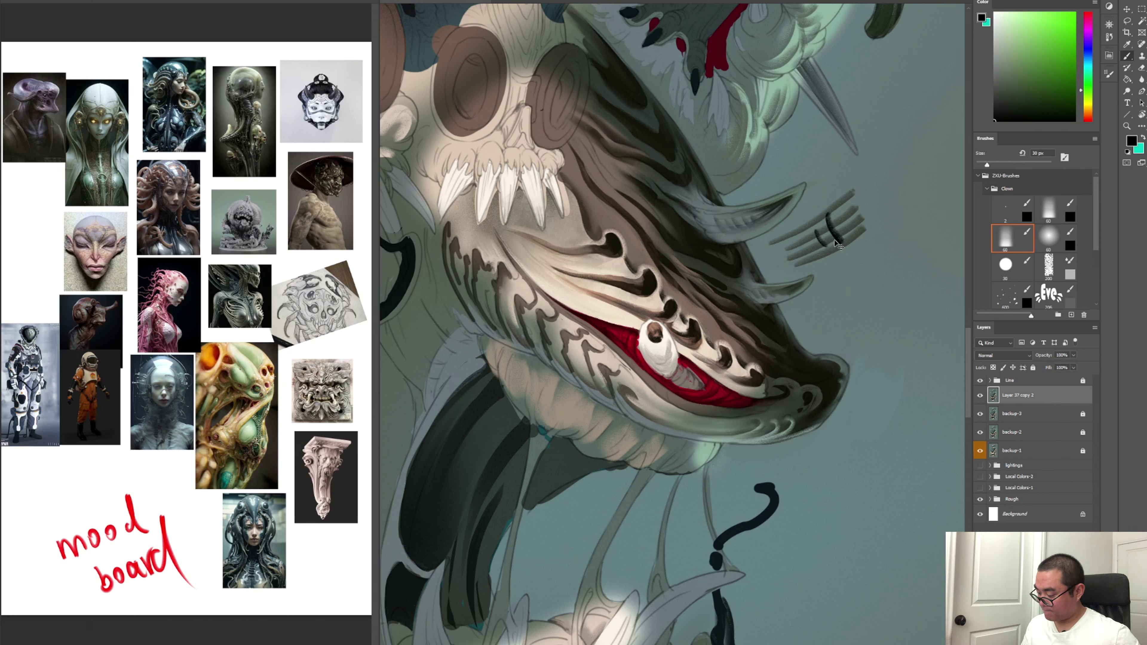
key(ctrl+z)
key(ctrl+z)
key(ctrl+z)
key(ctrl+z)
key(ctrl+z)
key(ctrl+z)
key(ctrl+z)
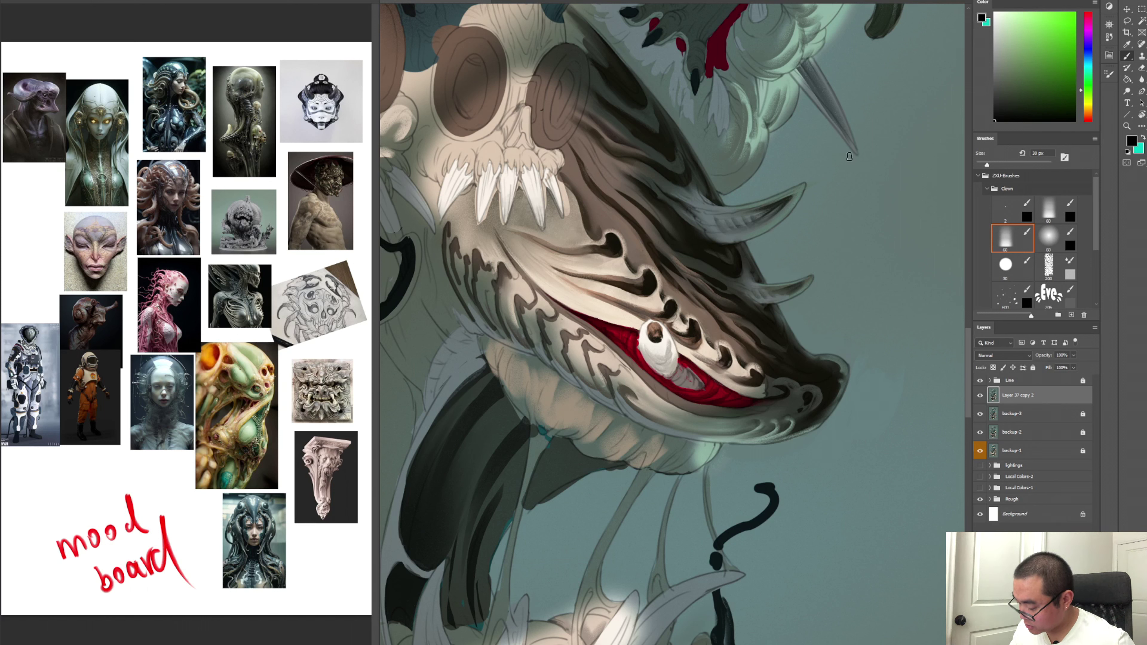
Sample grey-teal colours from the snout and canvas for the next strokes
alt+click(765, 208)
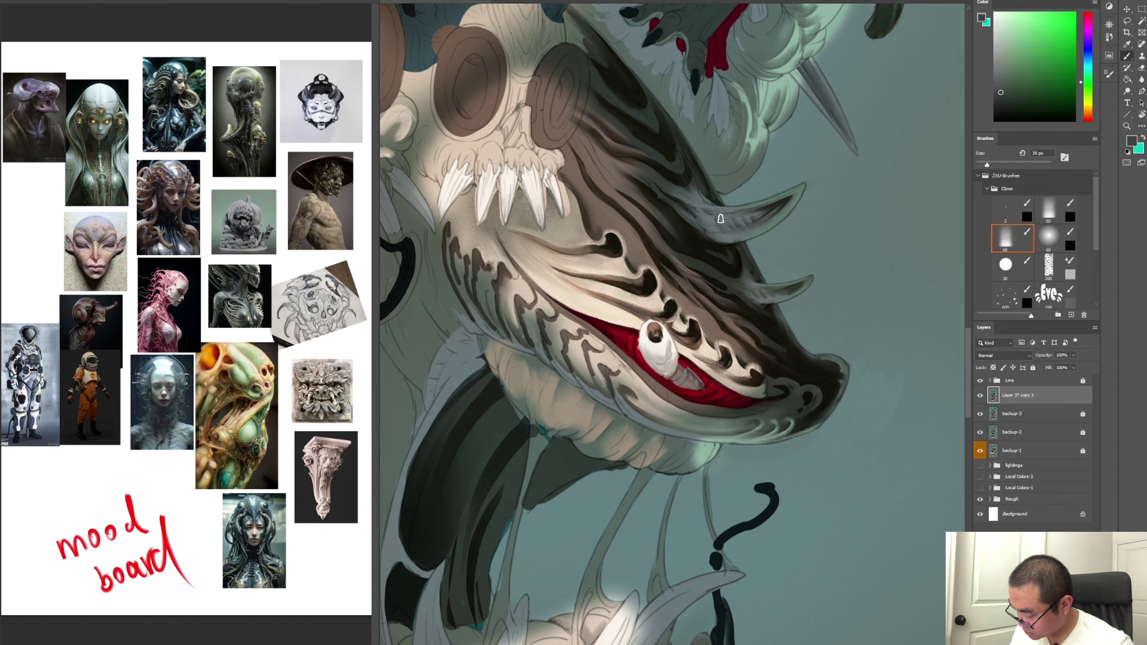
alt+click(704, 198)
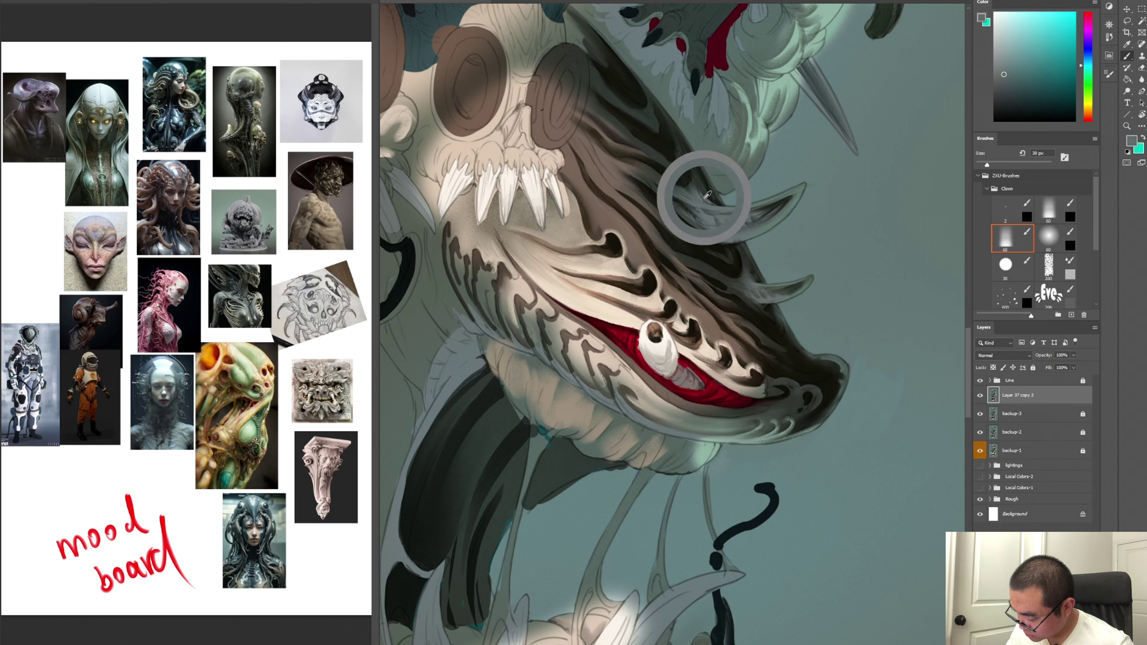
alt+click(708, 200)
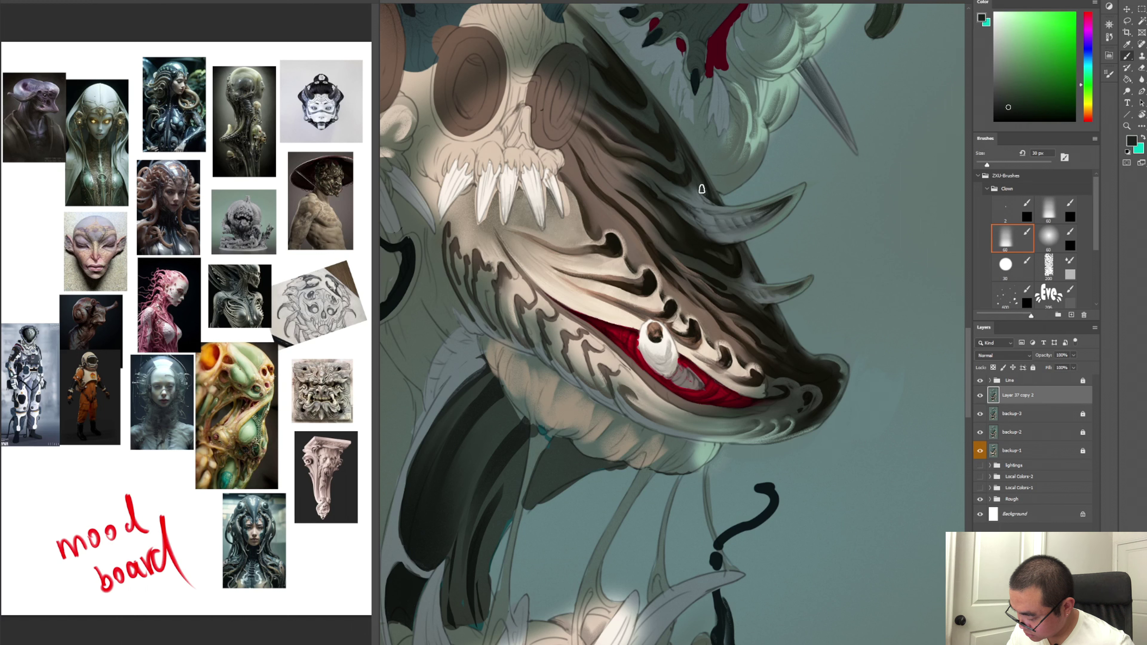
alt+click(709, 197)
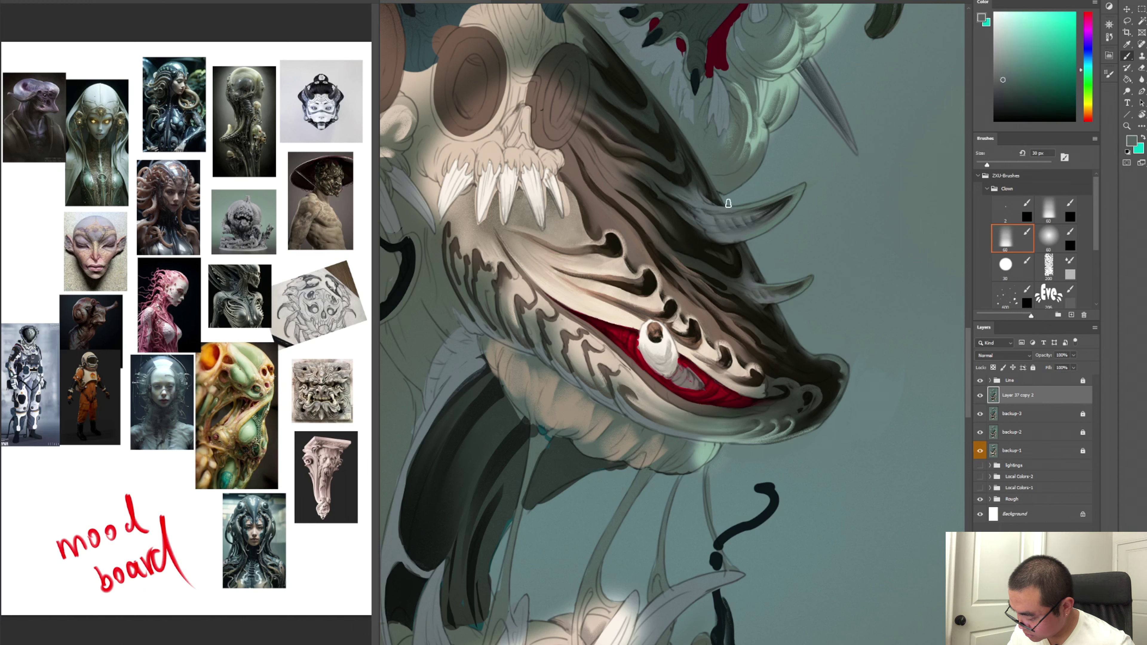
Rotate the view about 40° and darken and extend the brown shape on the upper snout
alt+click(603, 120)
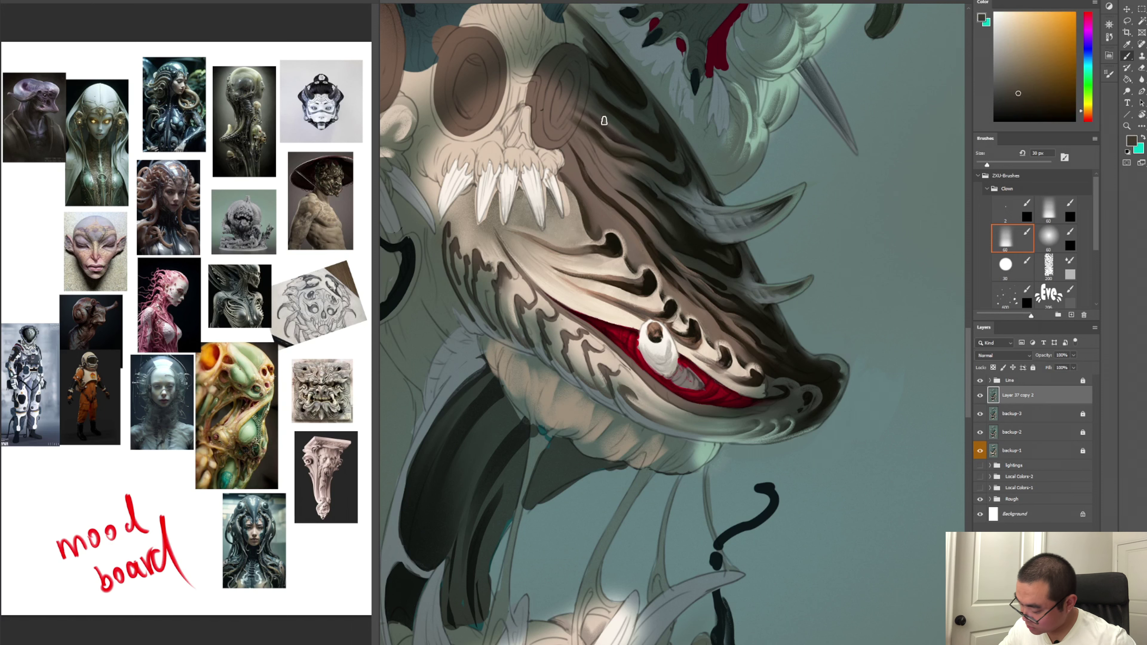
drag(595, 97, 754, 96)
key(b)
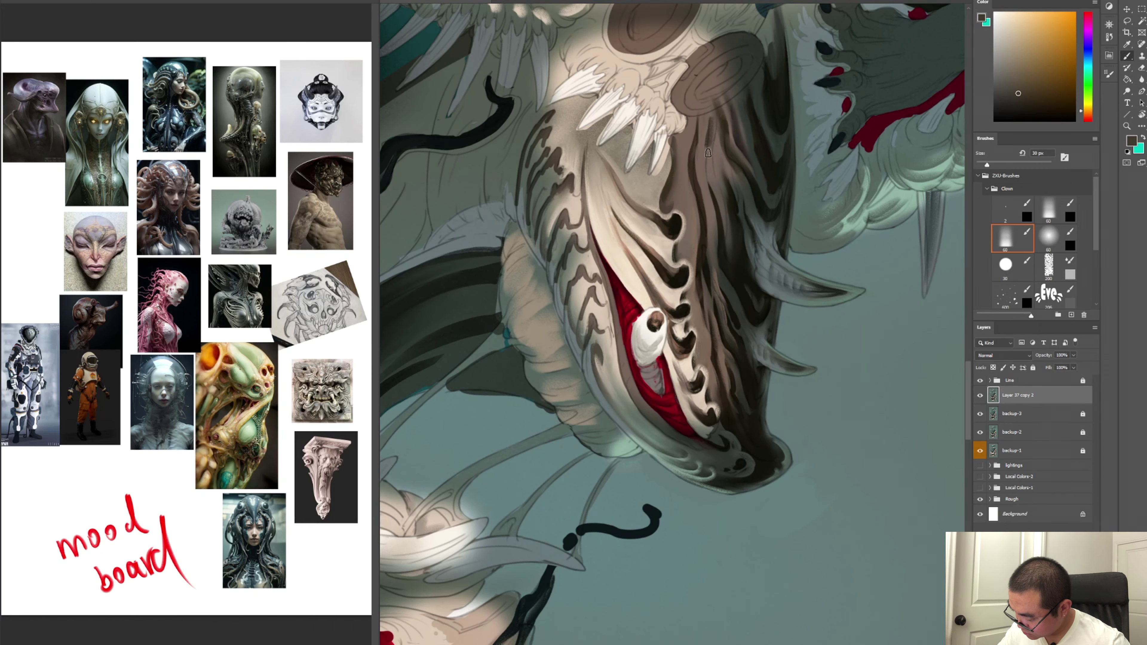
alt+click(732, 189)
alt+click(712, 129)
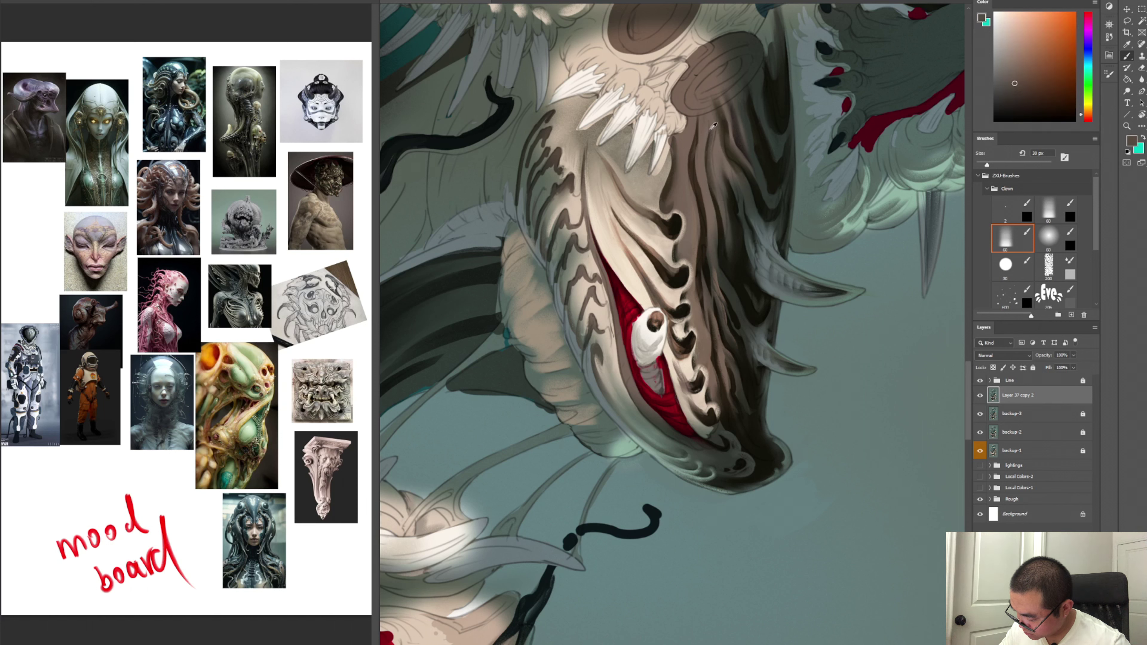
alt+click(722, 208)
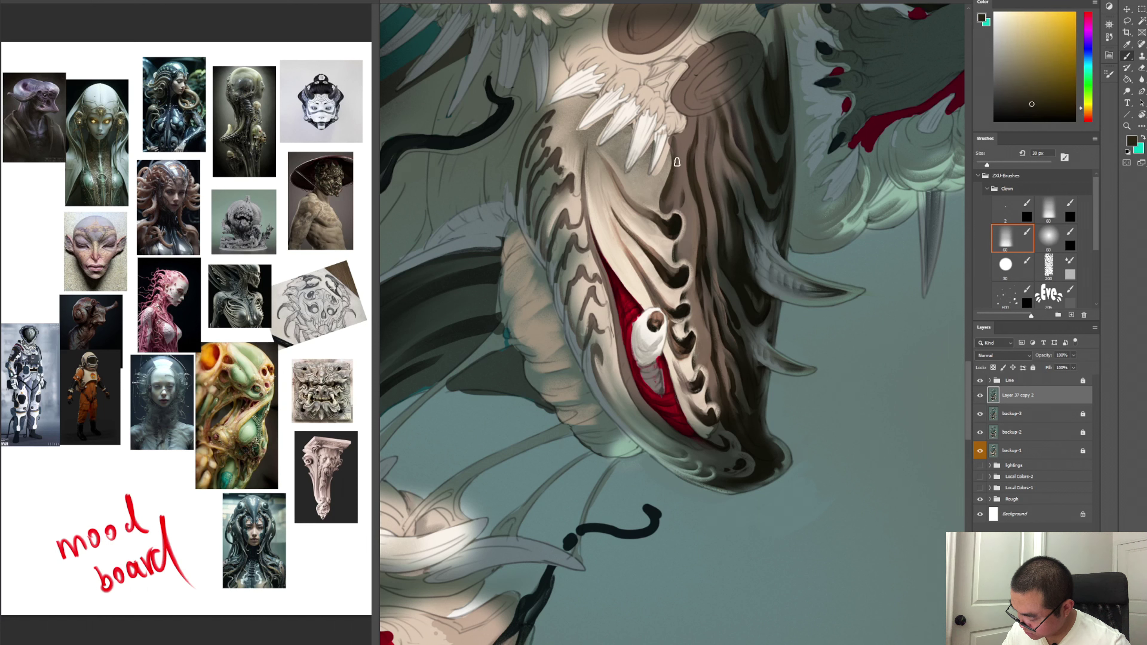
alt+click(684, 193)
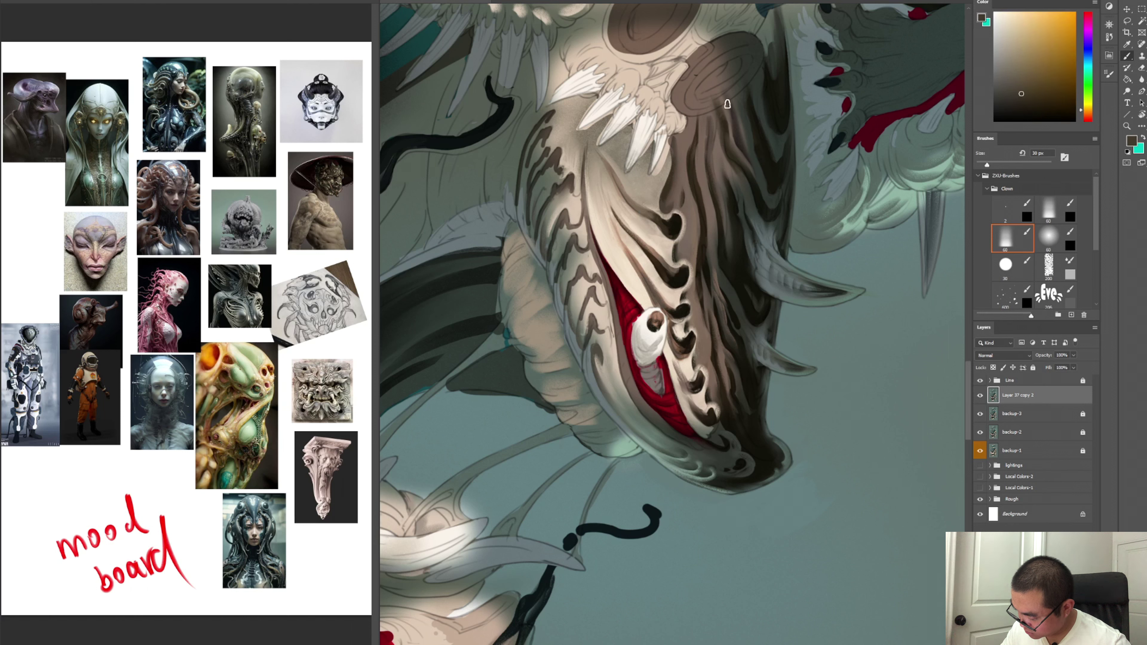
drag(678, 205, 678, 188)
alt+click(687, 193)
mouse_move(683, 249)
mouse_down()
mouse_move(681, 262)
mouse_move(688, 245)
mouse_up()
key(ctrl+z)
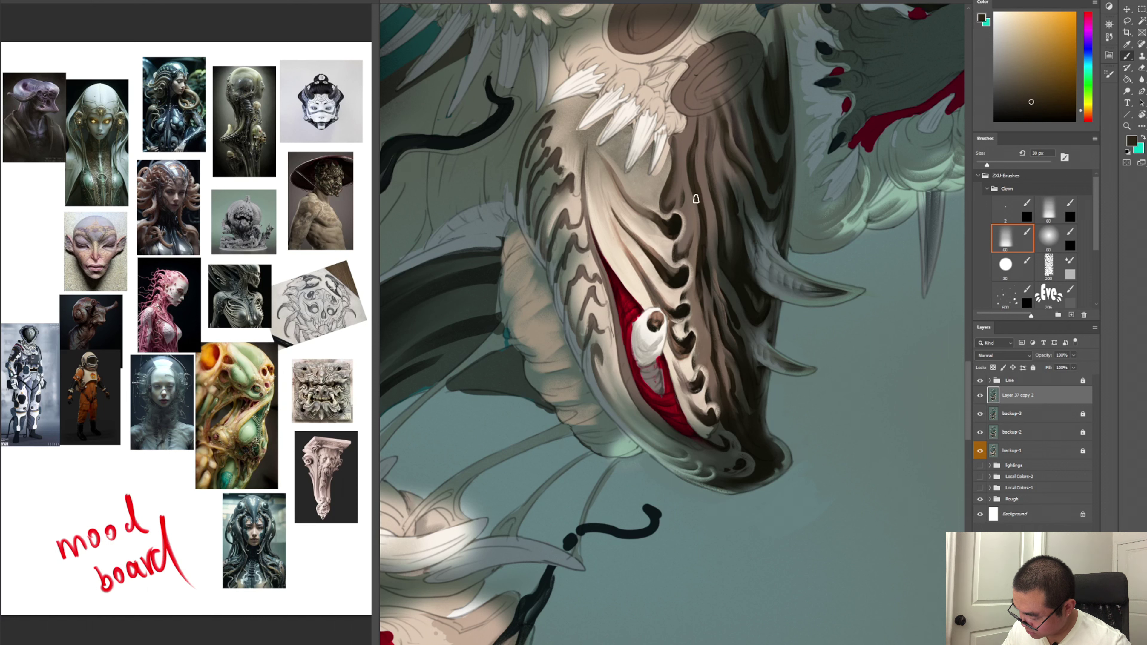
Lighten the dark fold with a faint warm-brown stroke, then pick up near-black
alt+click(693, 253)
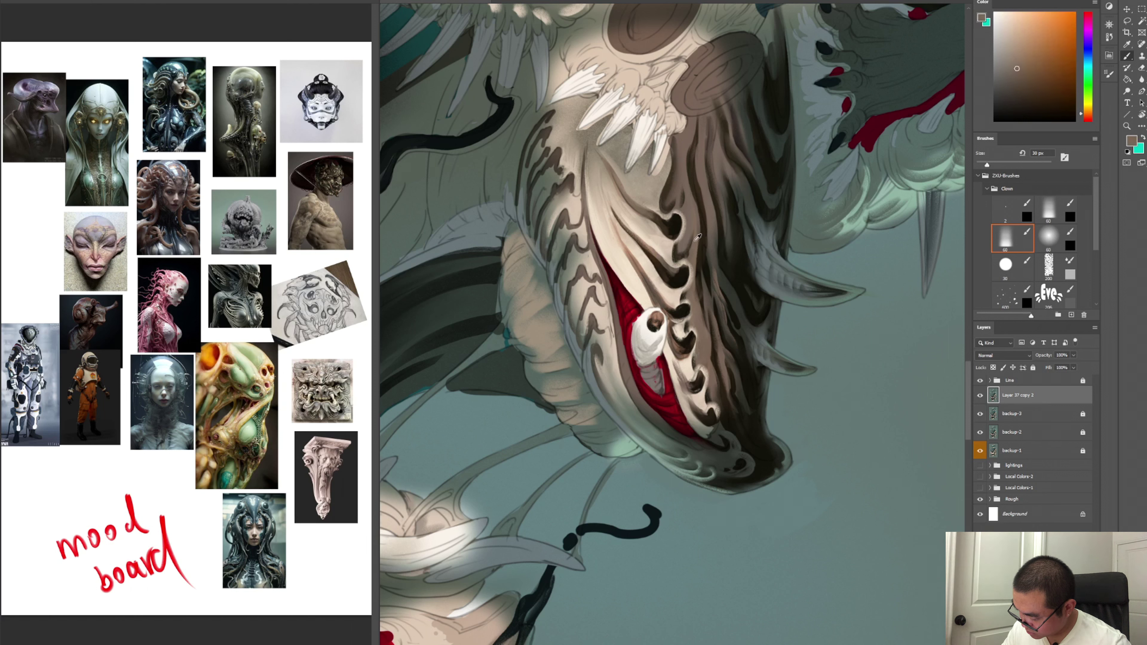
alt+click(693, 253)
alt+click(702, 242)
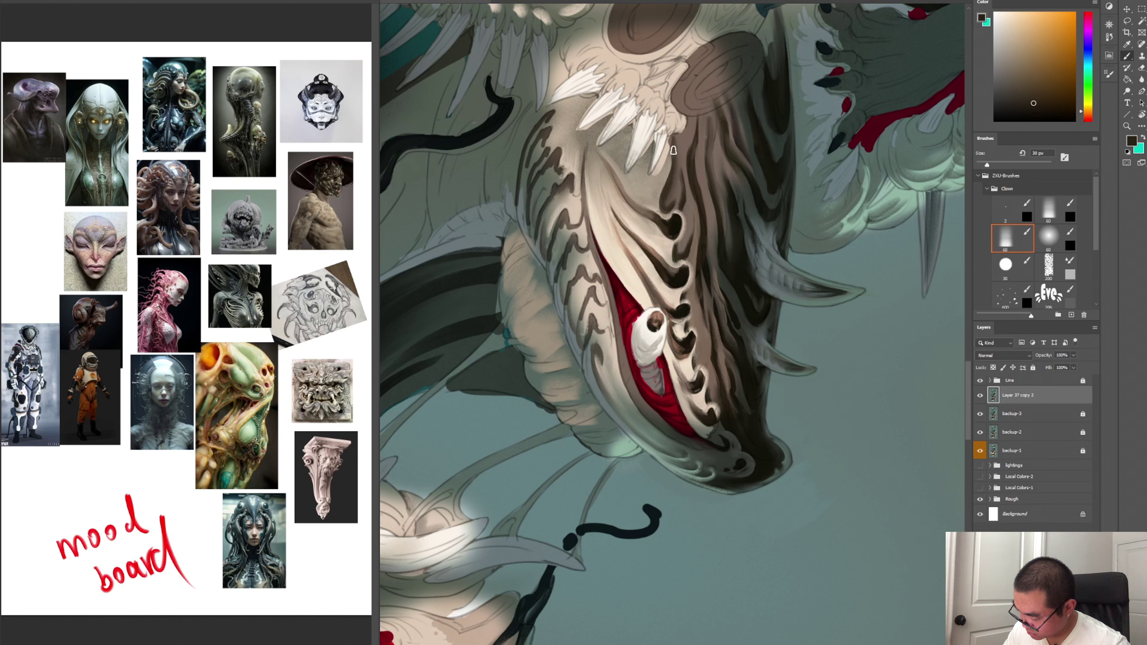
alt+click(692, 135)
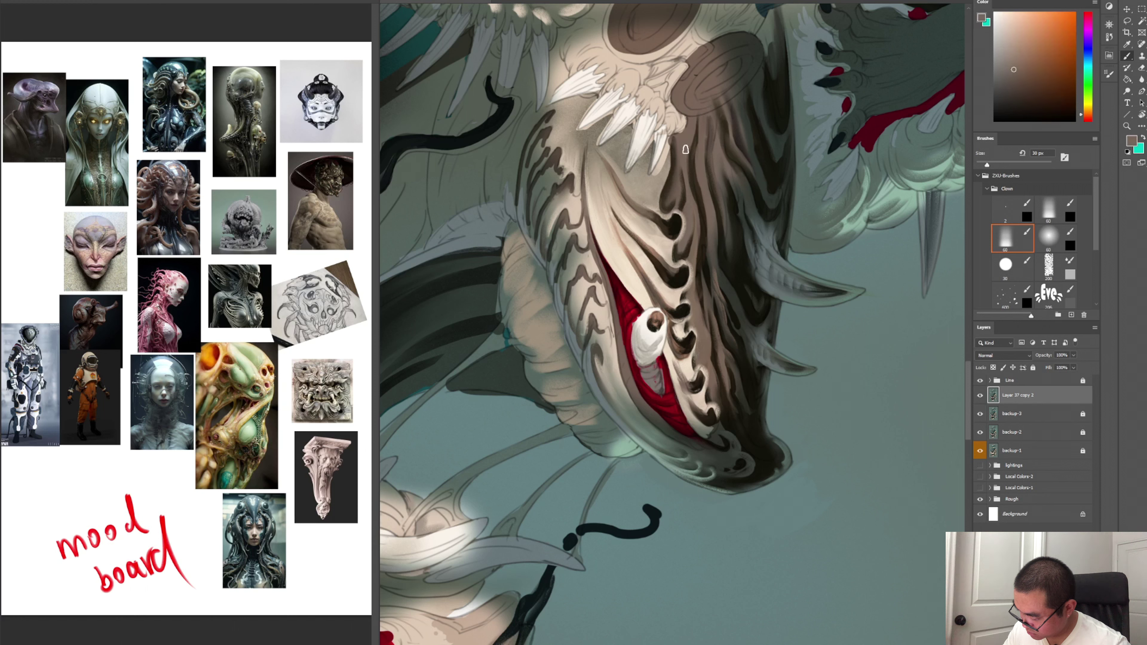
drag(686, 150, 694, 206)
alt+click(711, 262)
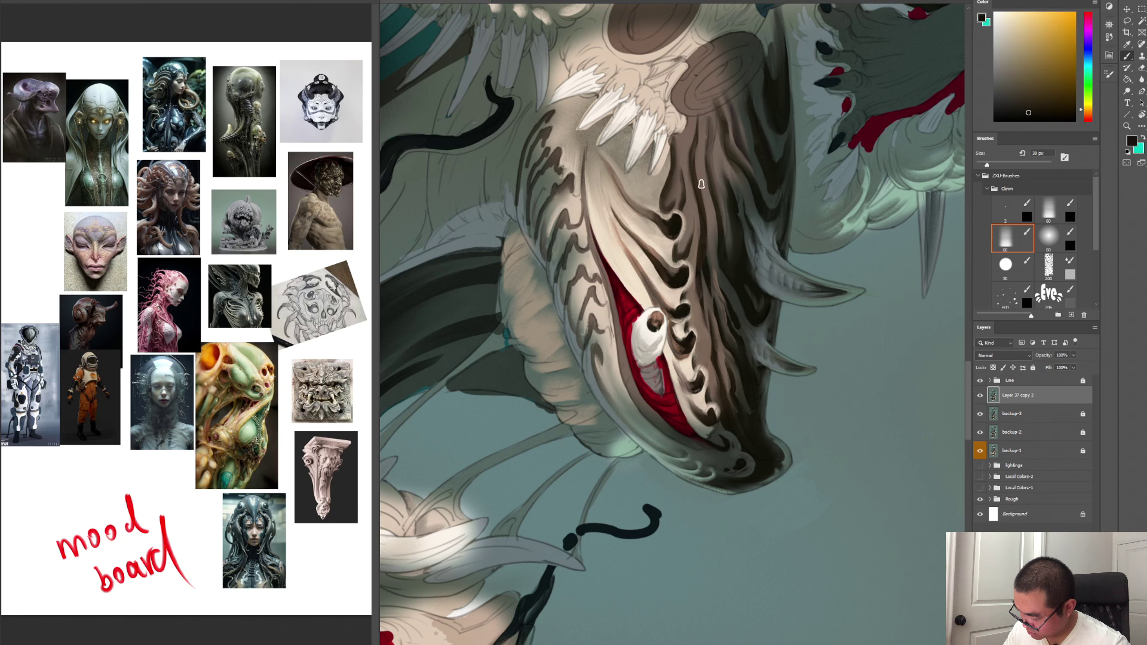
alt+click(705, 261)
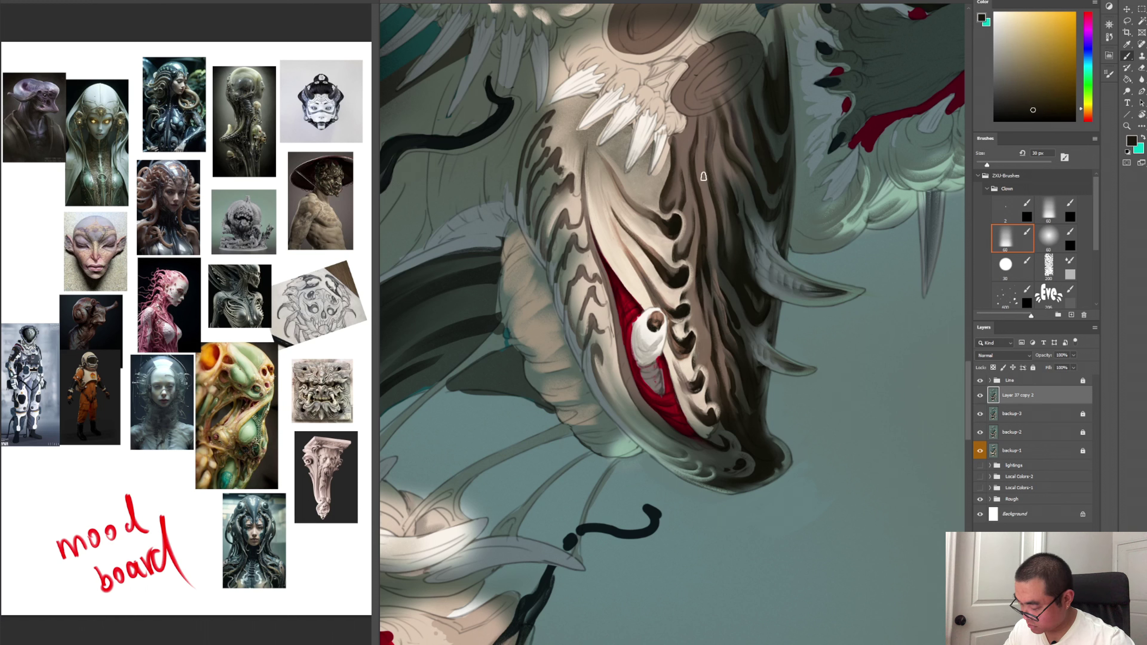
Paint thin dark brown lines down the snout strands
alt+click(702, 203)
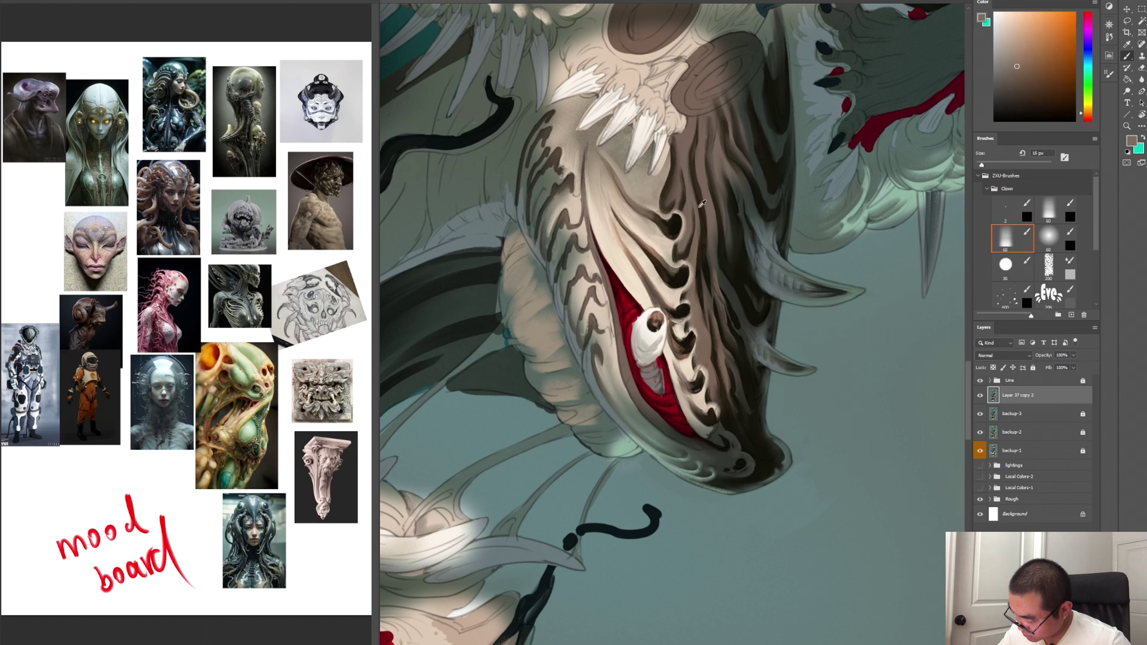
drag(690, 131, 683, 174)
key(ctrl+z)
drag(690, 129, 685, 194)
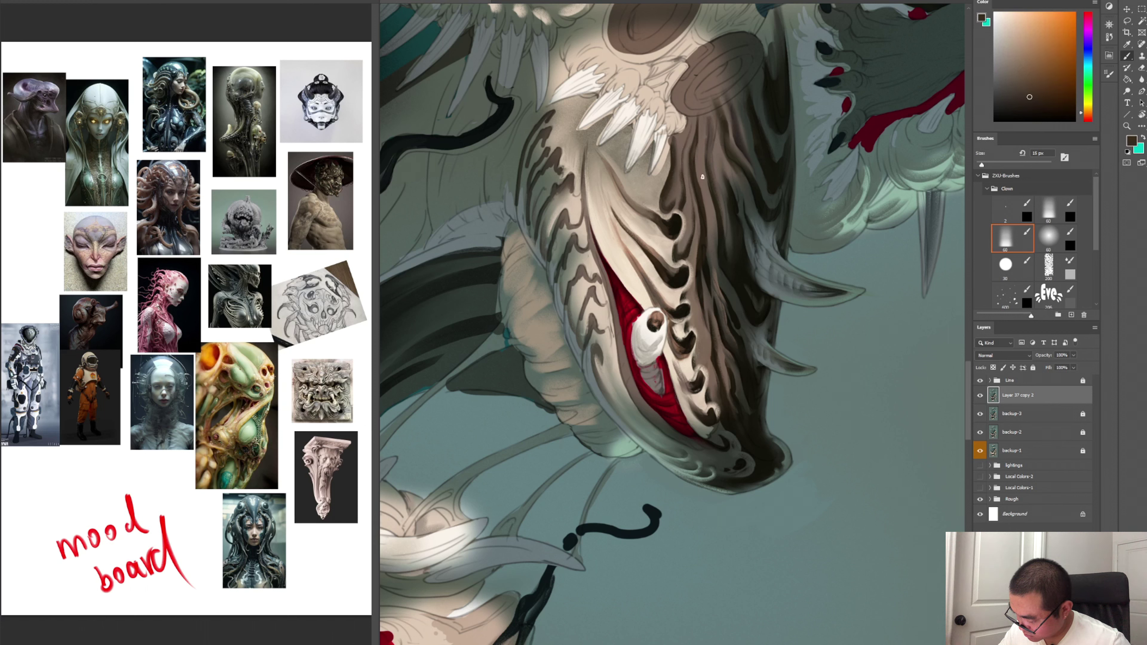
drag(706, 123, 701, 161)
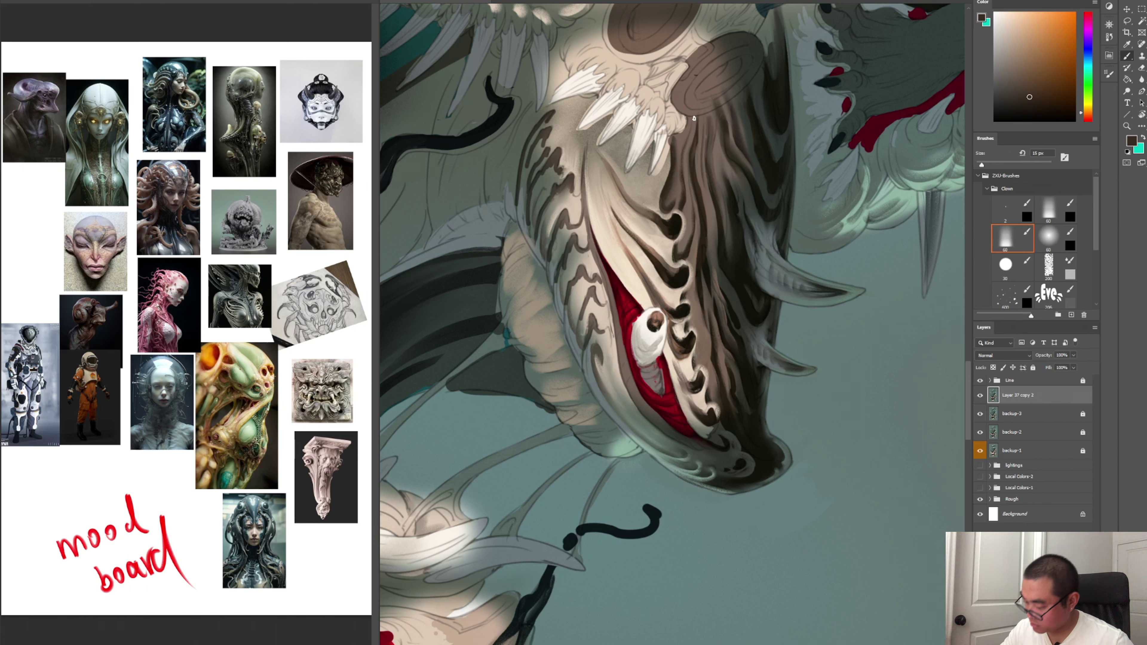
Sample grey-brown, dark olive, dark green, teal and greenish grey tones from the painting
alt+click(721, 144)
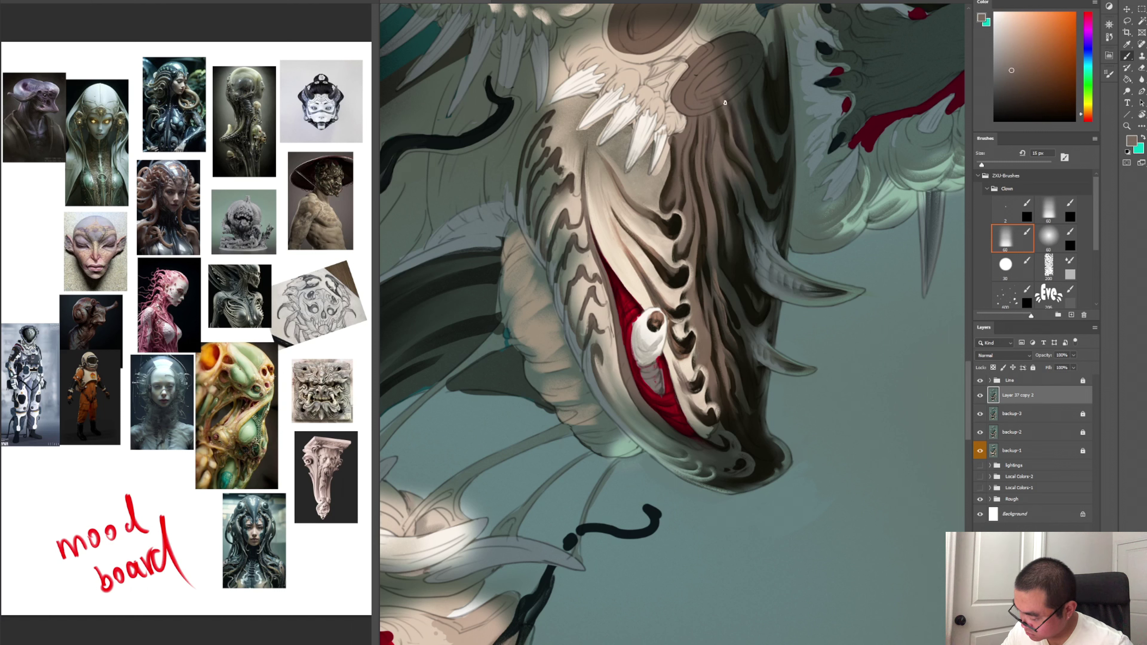
alt+click(686, 97)
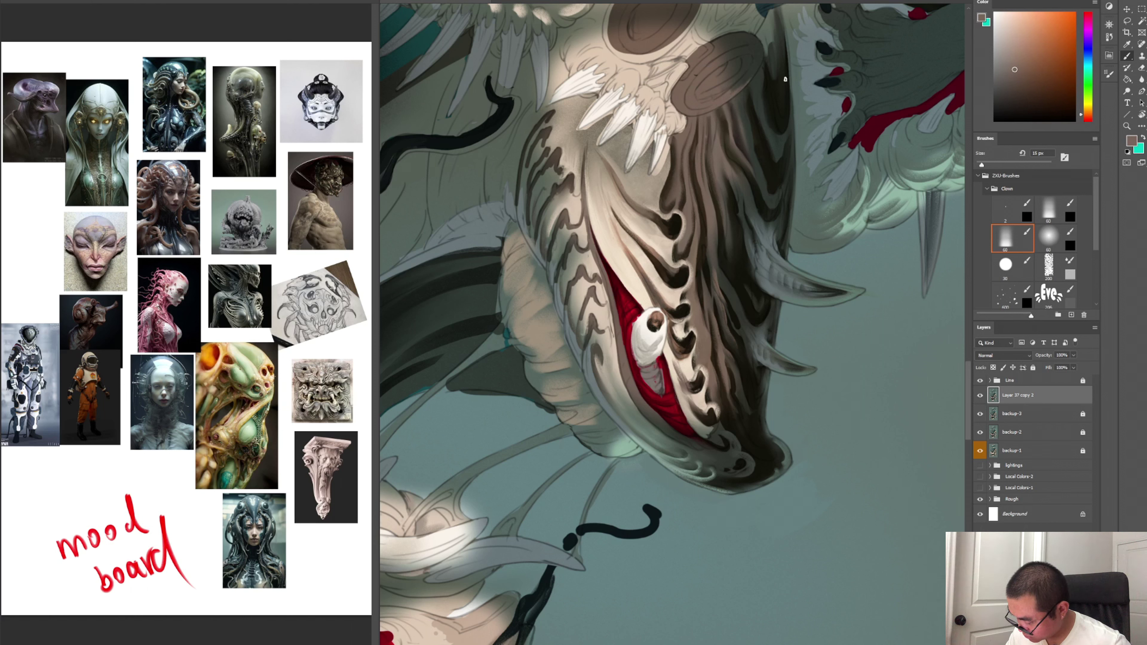
alt+click(747, 406)
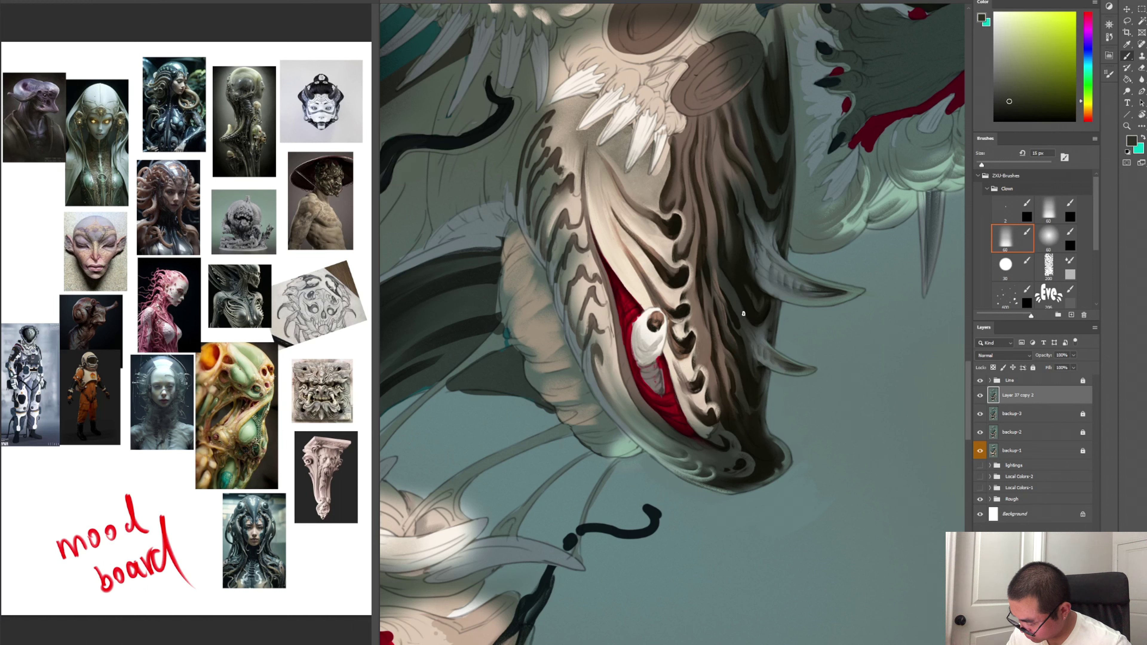
alt+click(746, 323)
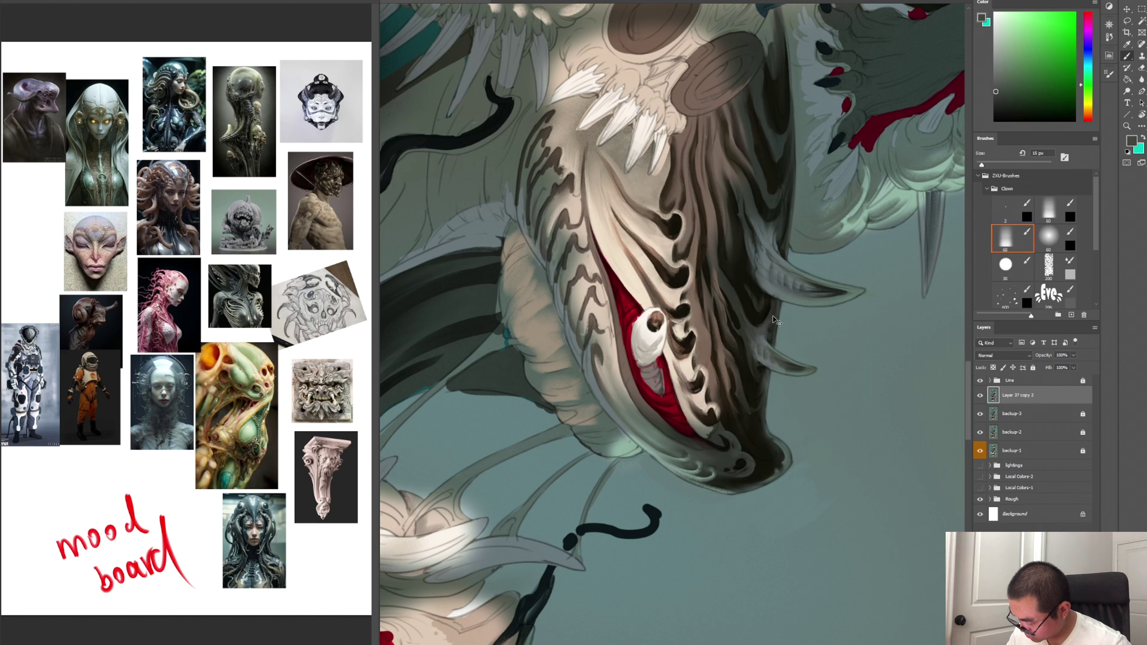
alt+click(763, 335)
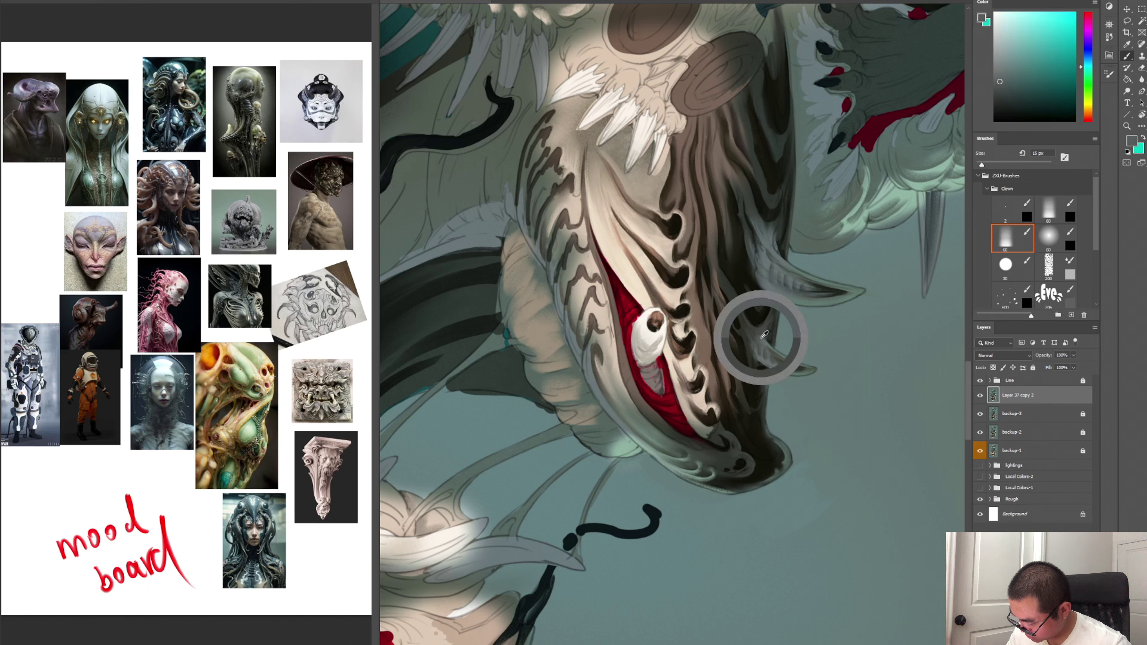
alt+click(717, 244)
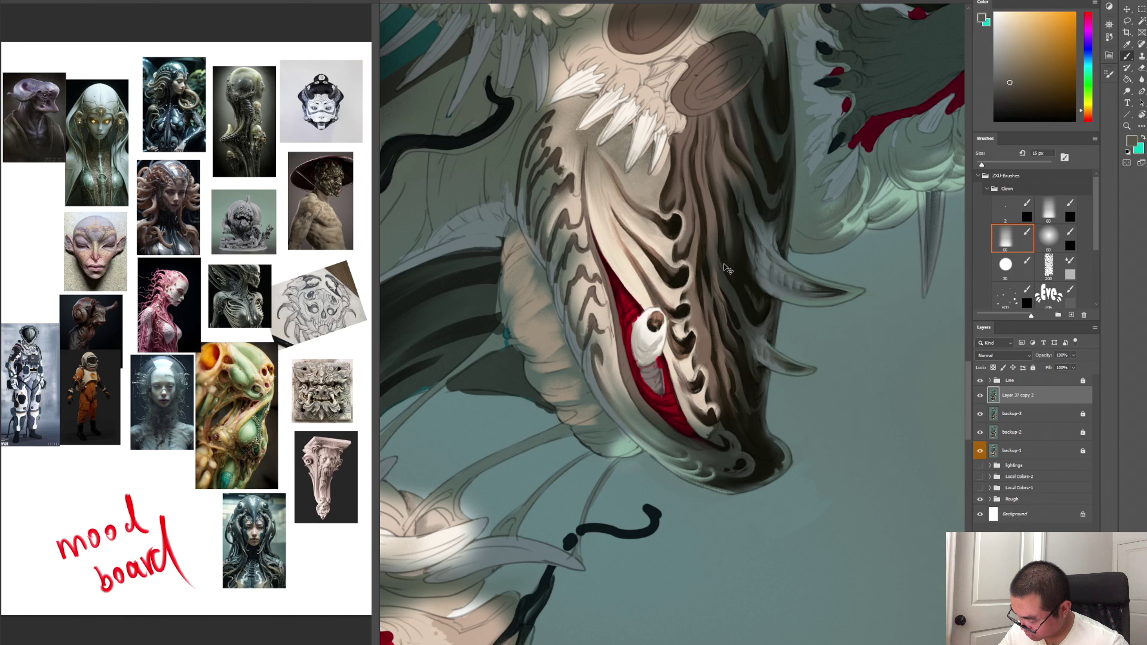
alt+click(614, 385)
alt+click(615, 390)
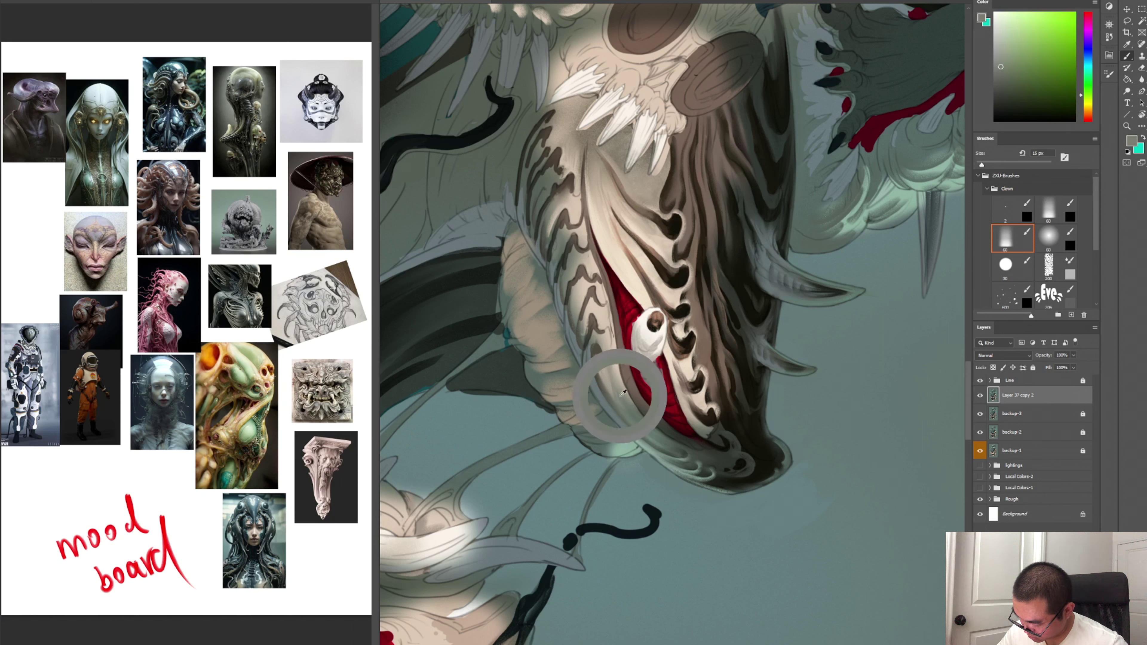
alt+click(612, 389)
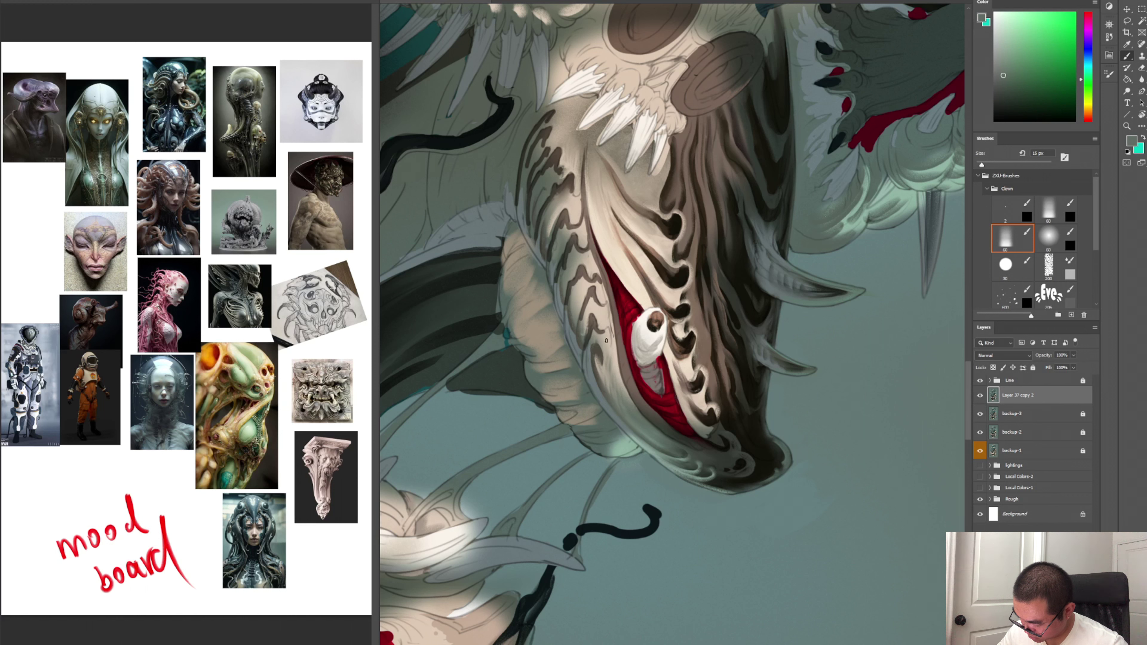
Try the Mixer Brush, then sample olive-yellow, dark brown and light beige from the snout
key(shift+b)
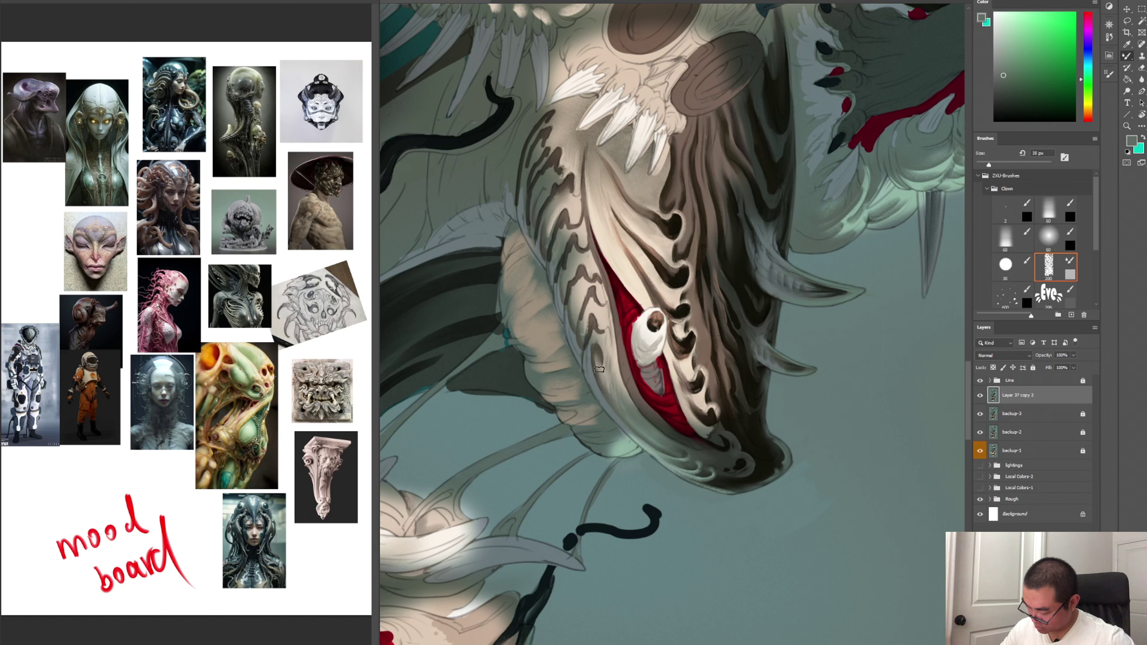
key(comma)
key(comma)
key(comma)
alt+click(600, 338)
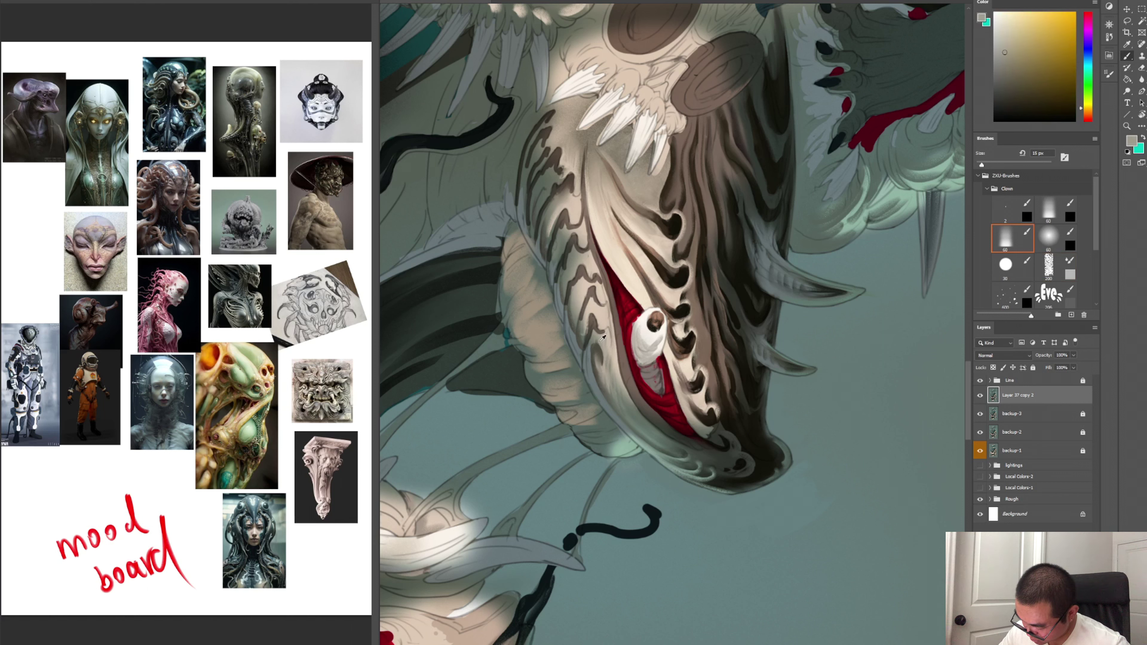
alt+click(601, 337)
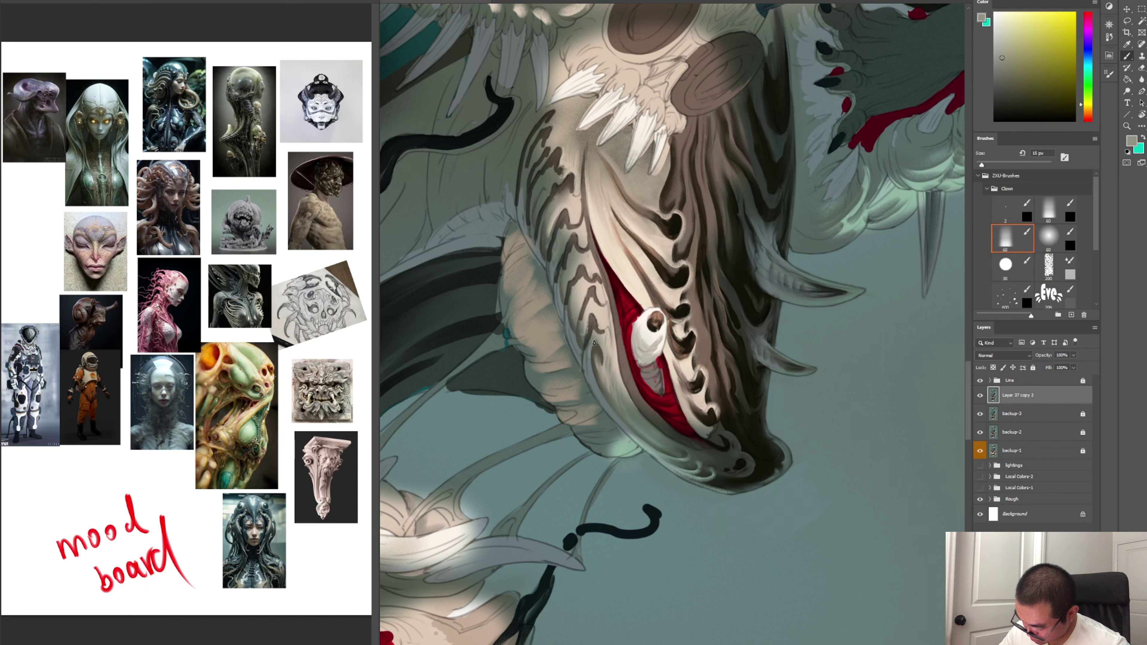
alt+click(595, 328)
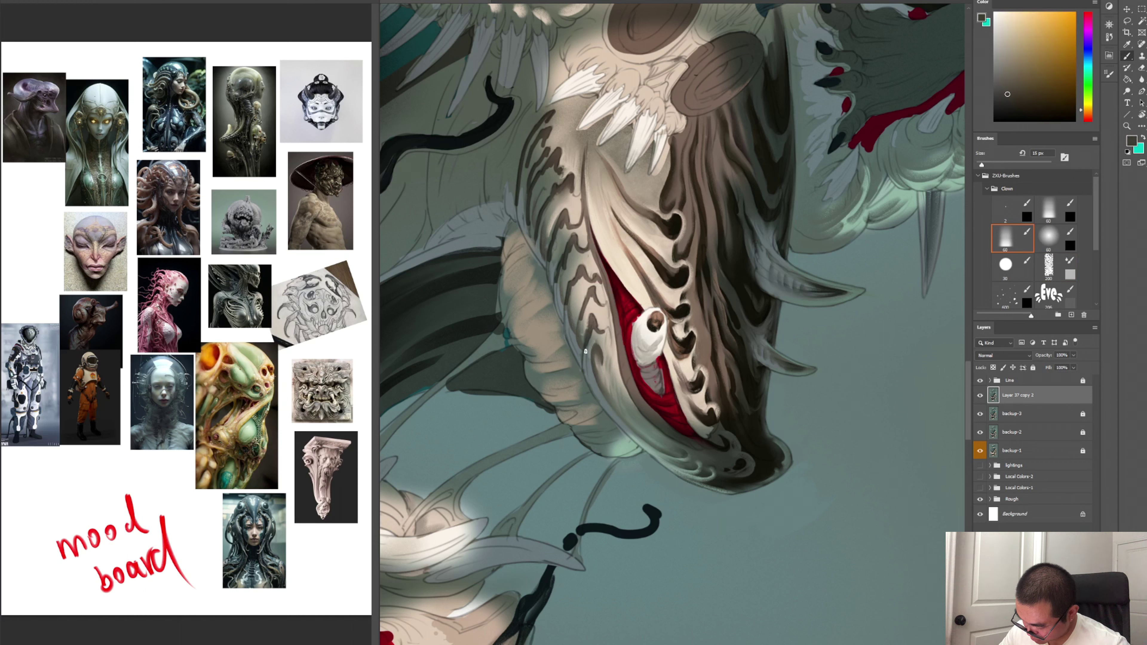
alt+click(585, 334)
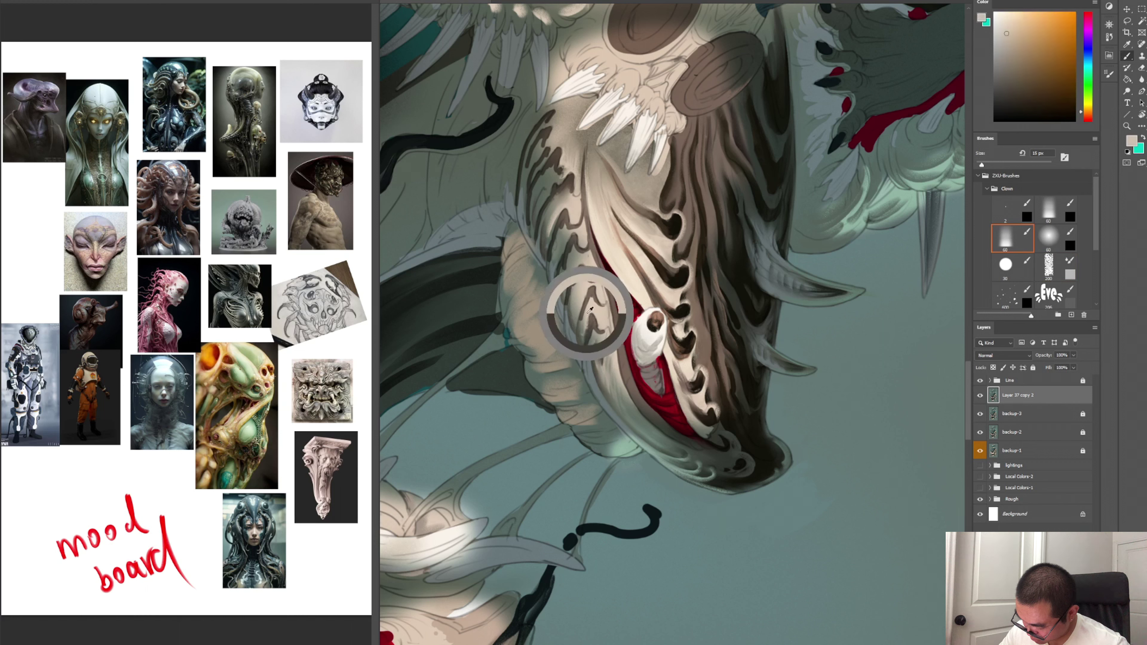
alt+click(589, 297)
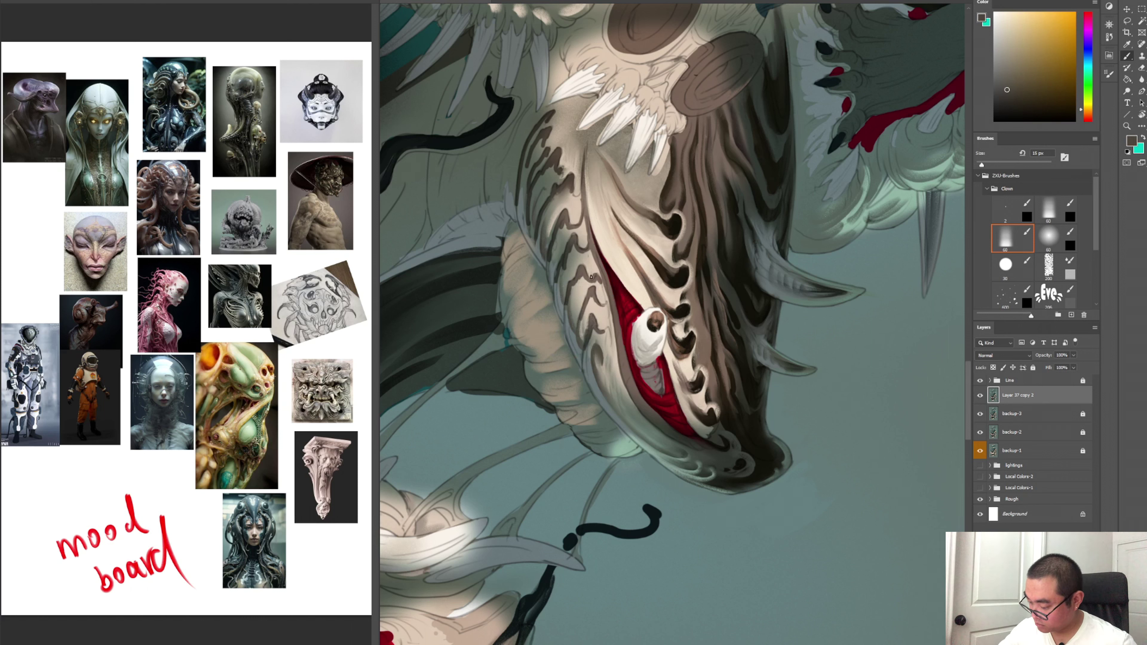
alt+click(616, 241)
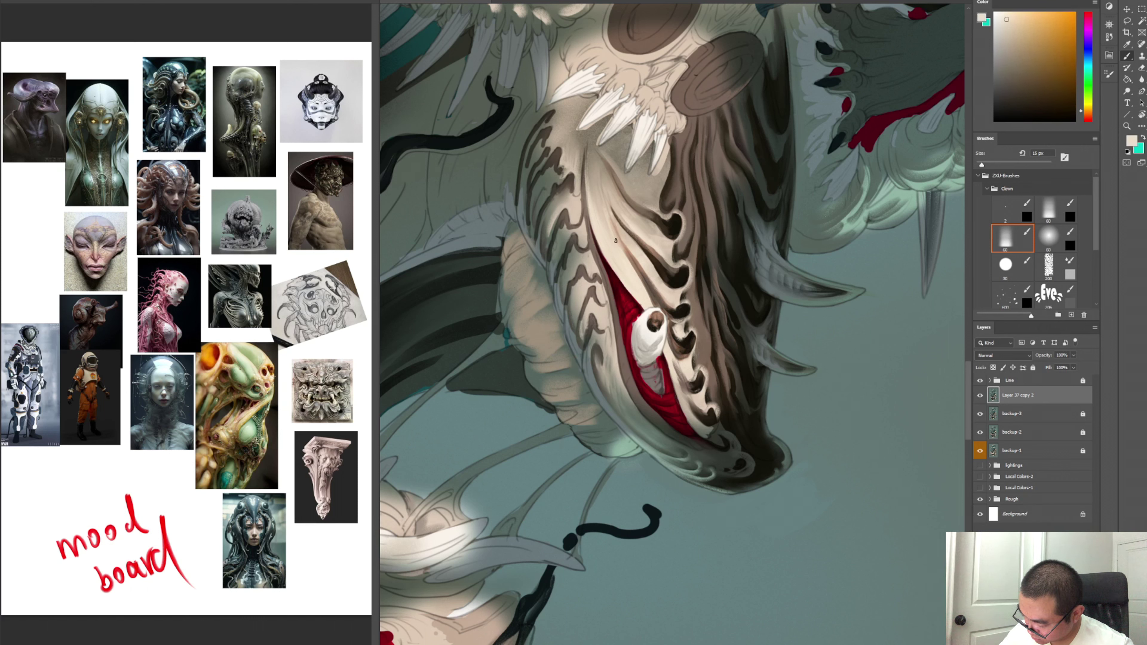
Paint thin light beige highlight lines along several snout ridges
drag(607, 197, 616, 216)
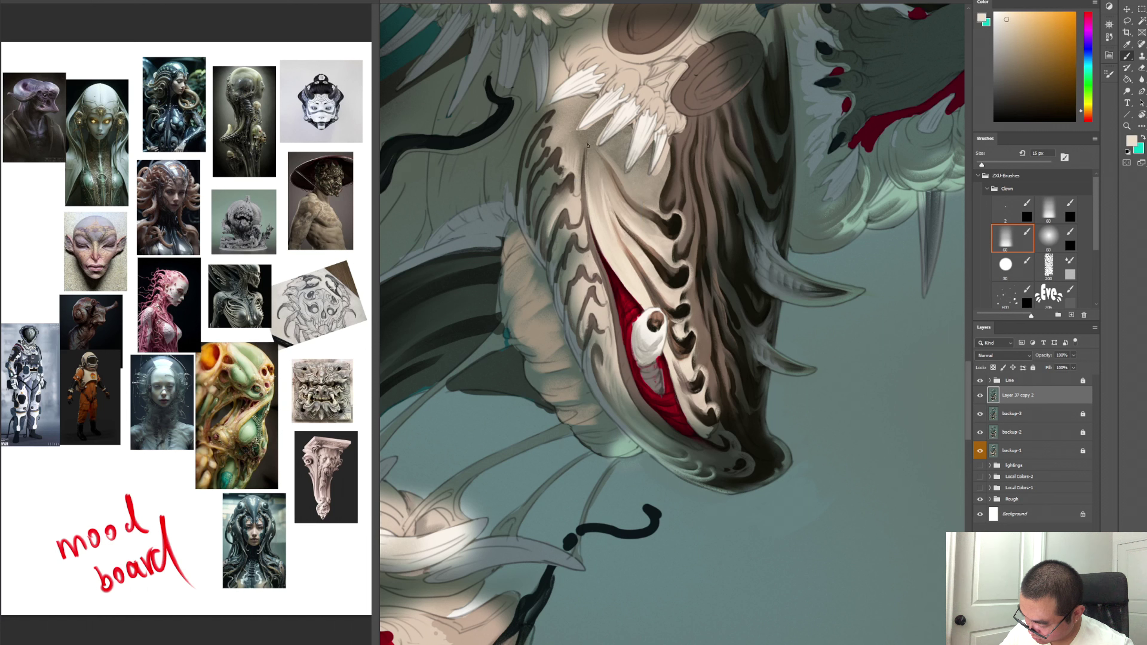
drag(597, 149, 618, 198)
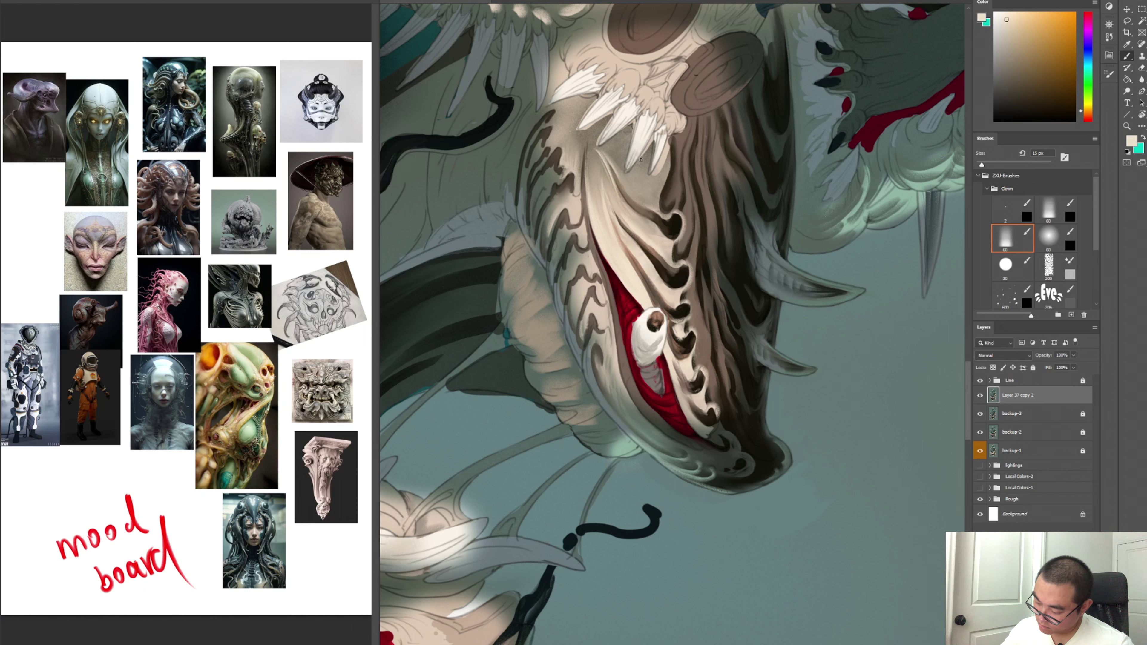
drag(591, 142, 595, 167)
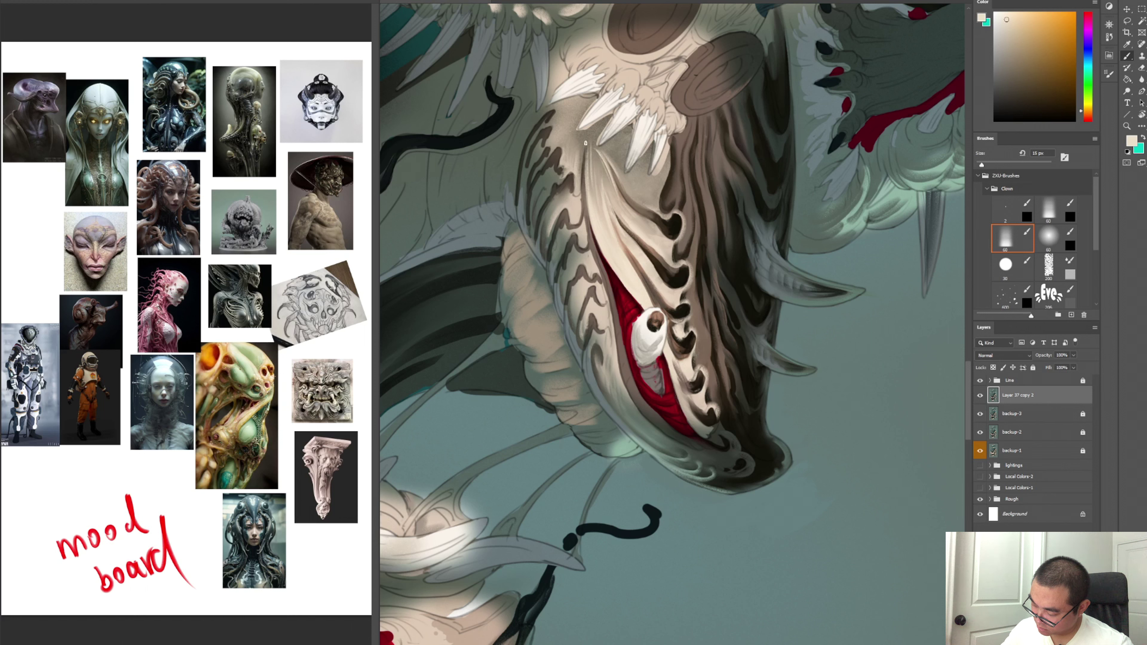
drag(581, 150, 578, 178)
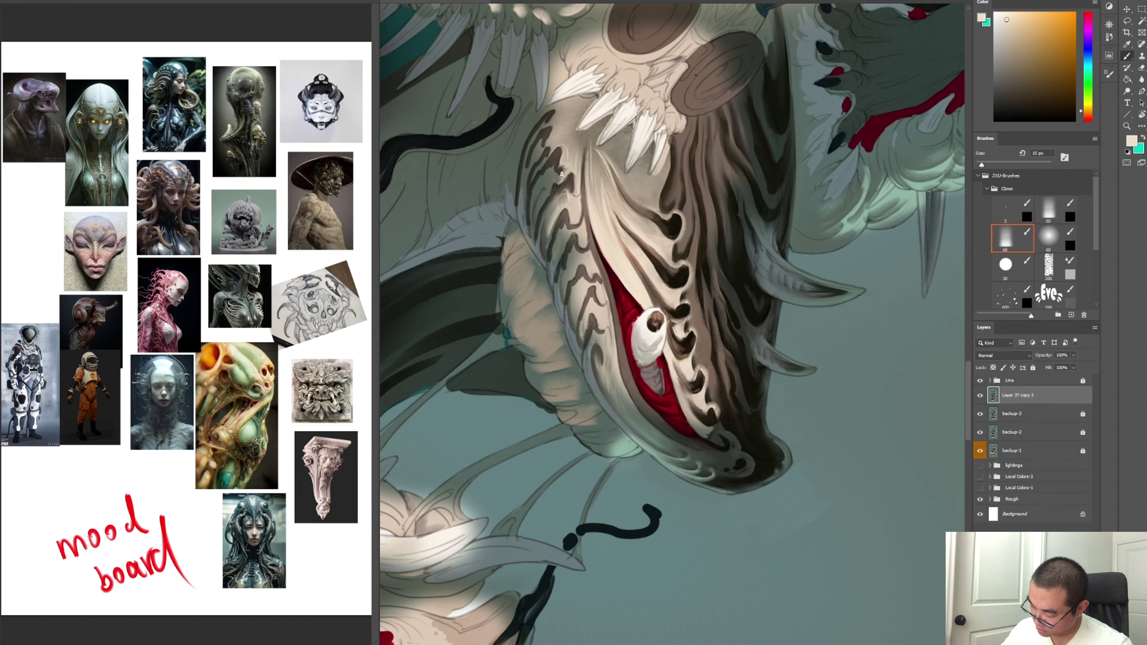
drag(565, 134, 572, 161)
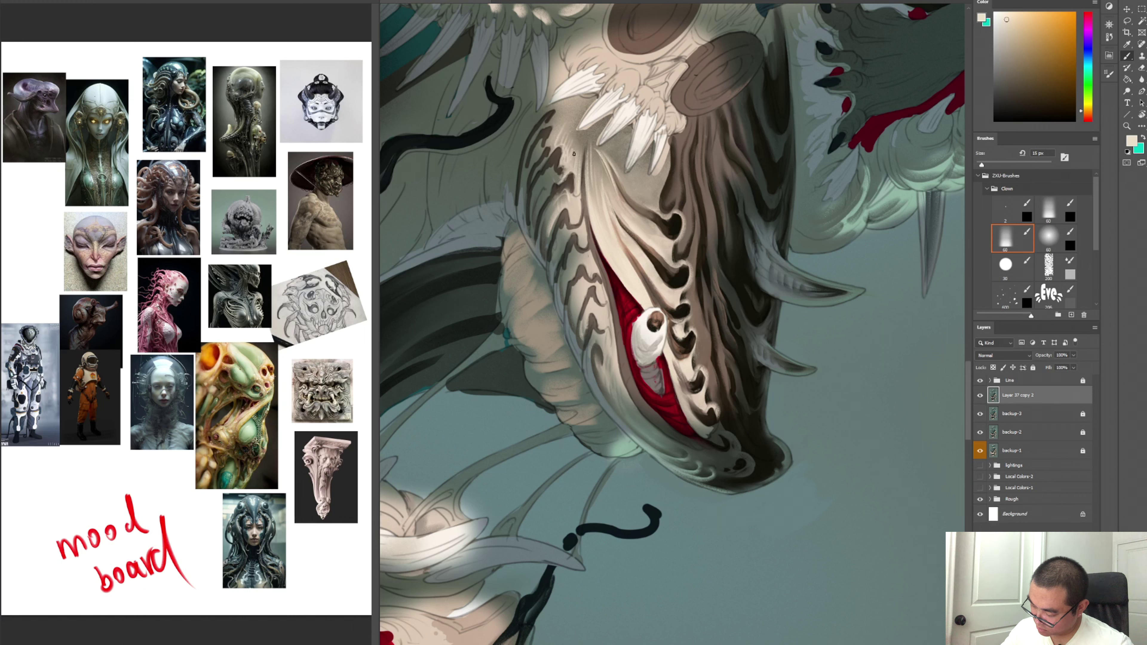
Blend with the Mixer Brush and sample browns, near-white and grey-beige around the eye
key(shift+b)
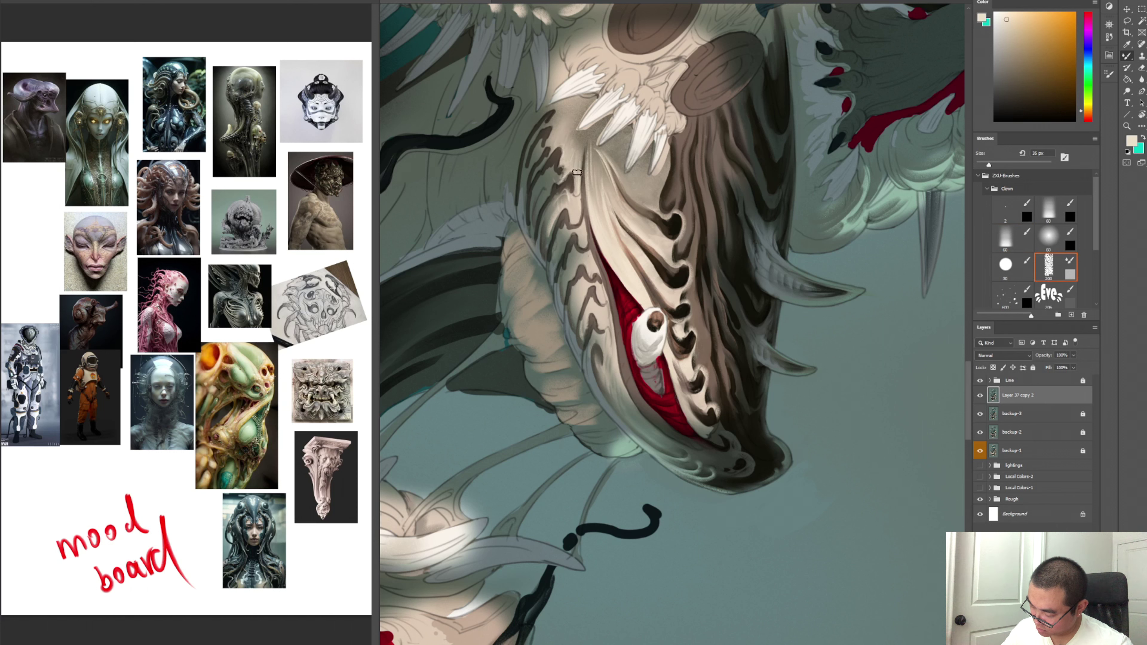
key(comma)
key(comma)
key(comma)
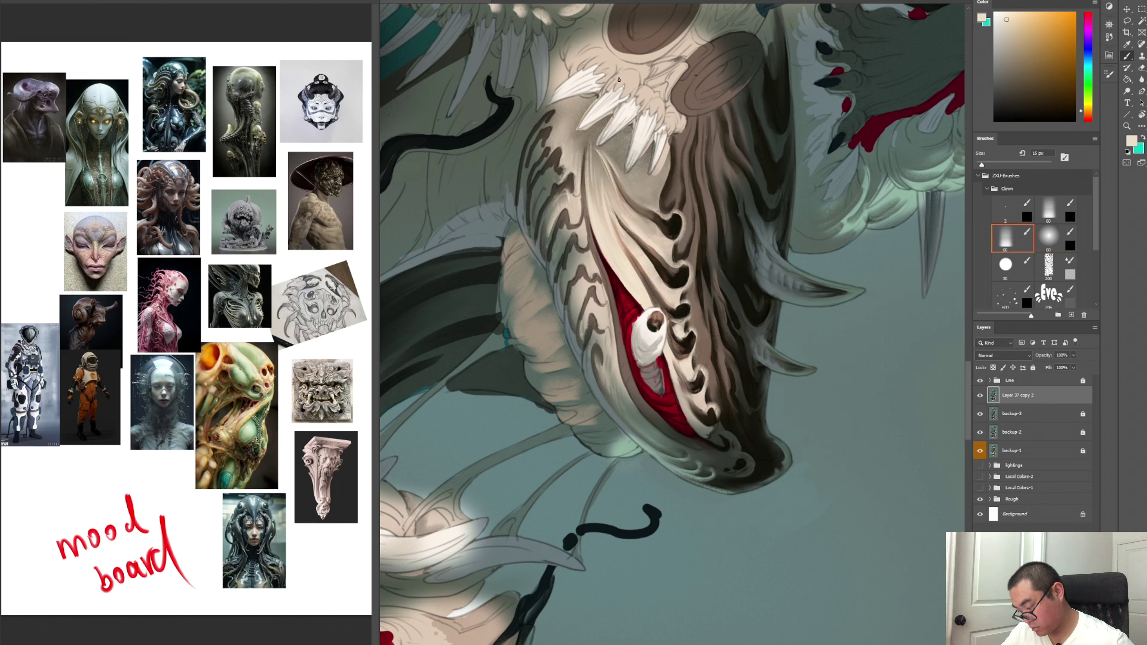
alt+click(587, 216)
alt+click(587, 215)
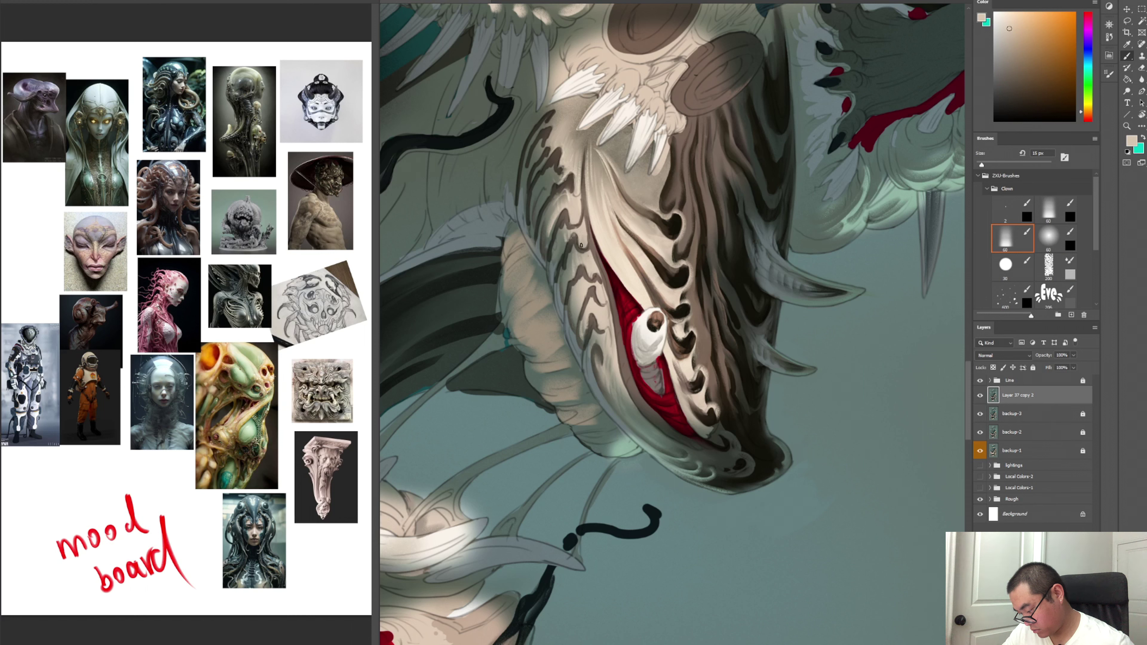
key(period)
key(period)
key(period)
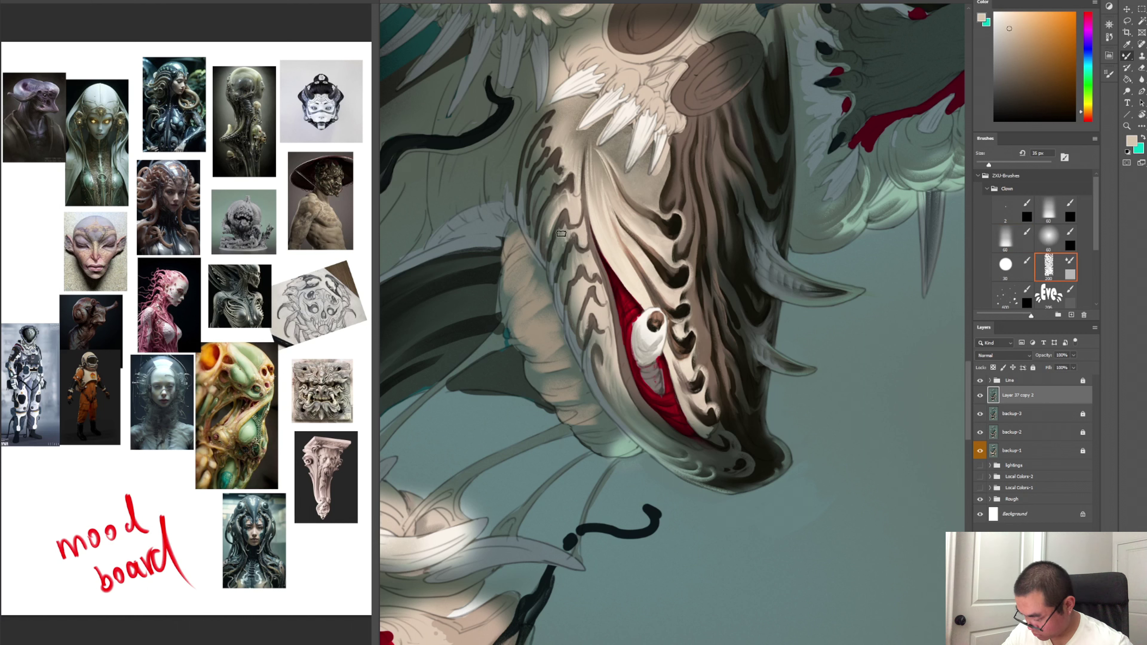
key(comma)
key(comma)
key(comma)
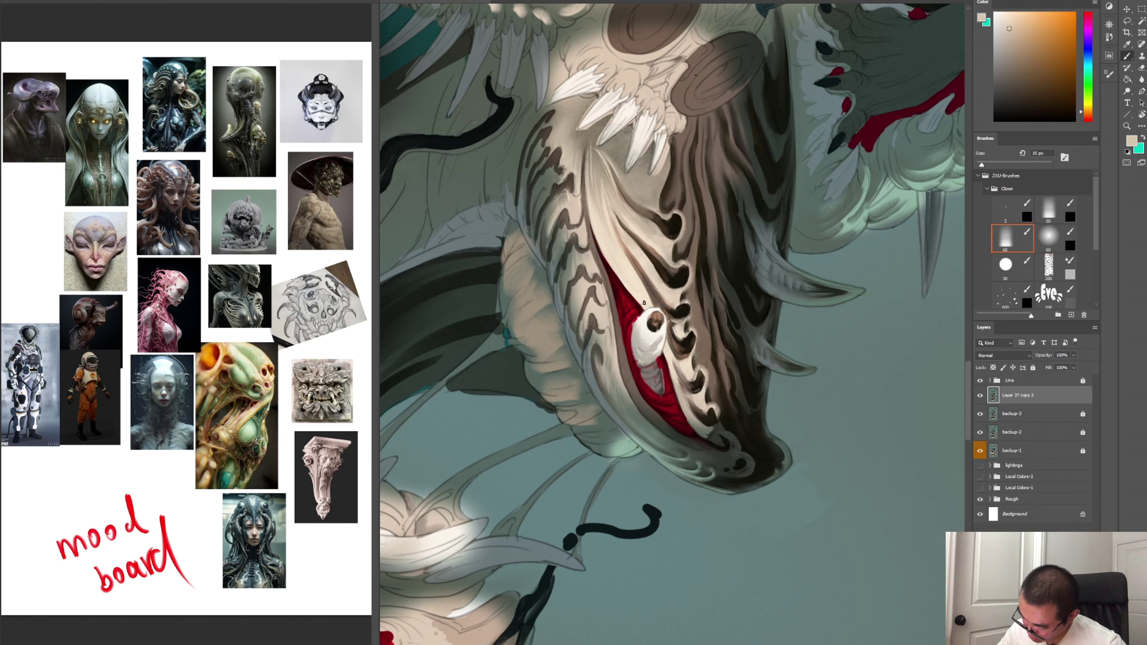
alt+click(652, 351)
alt+click(614, 375)
alt+click(624, 364)
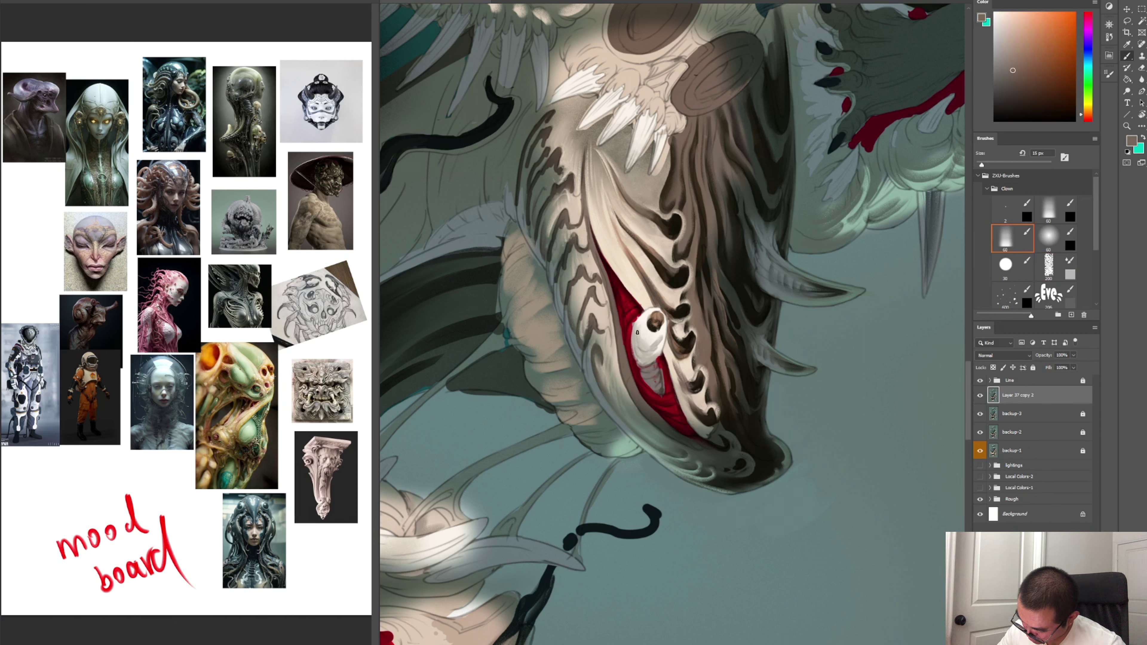
alt+click(656, 344)
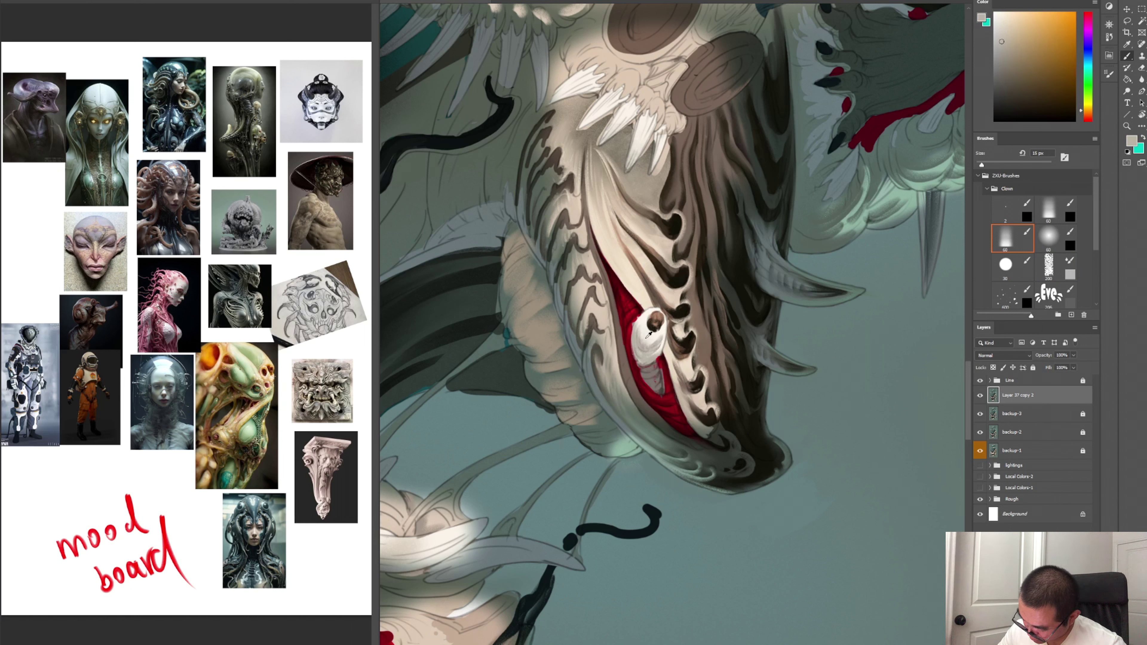
alt+click(646, 336)
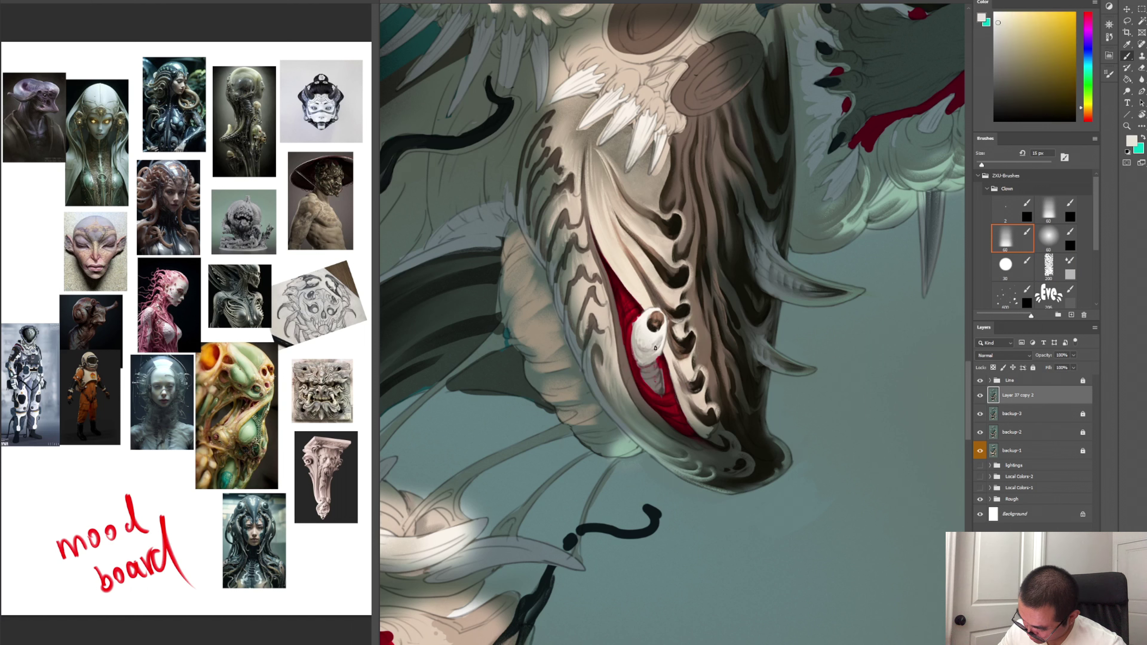
alt+click(667, 325)
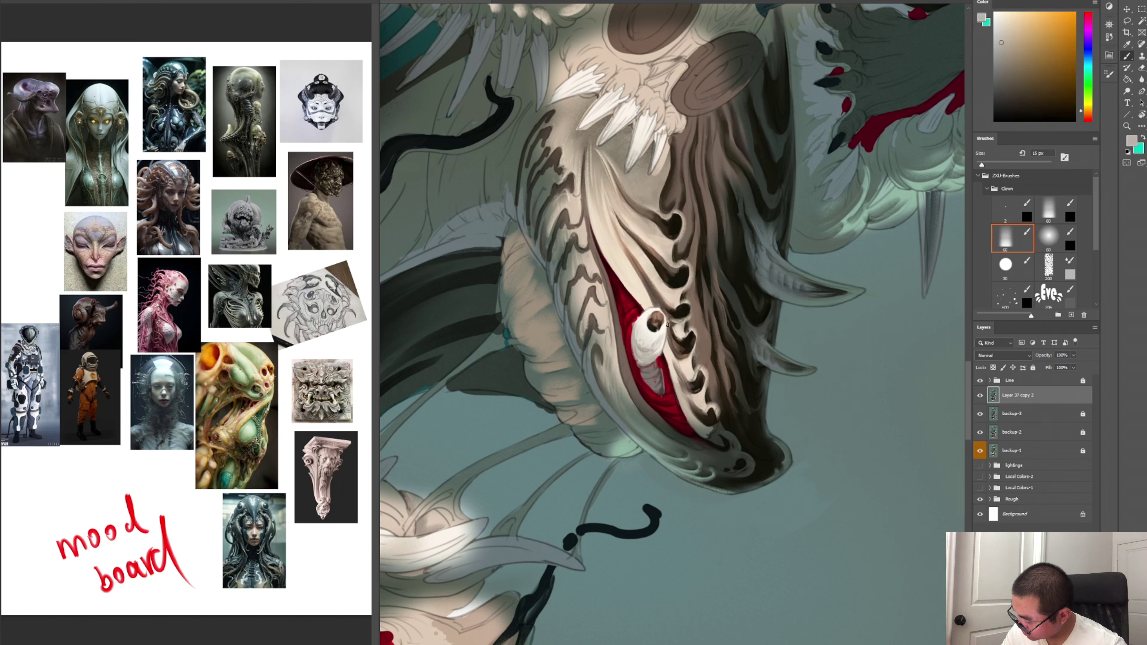
Create Layer 16, try near-white touch-ups on the bone, then discard the layer
key(ctrl+shift+n)
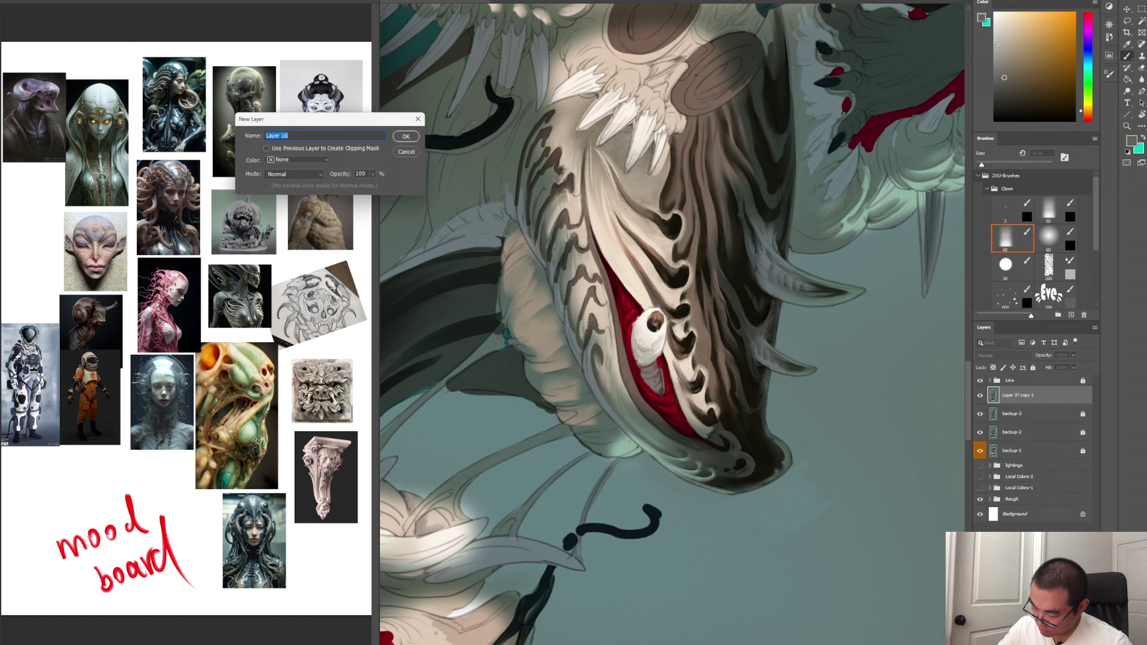
click(406, 136)
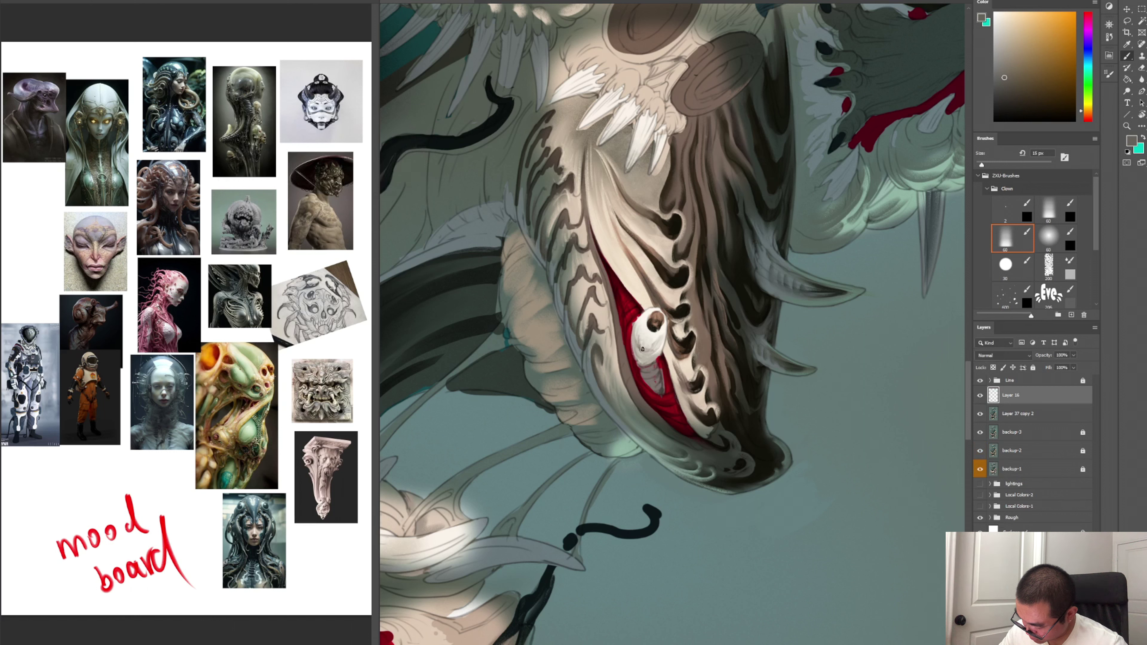
drag(638, 346, 645, 363)
alt+click(662, 347)
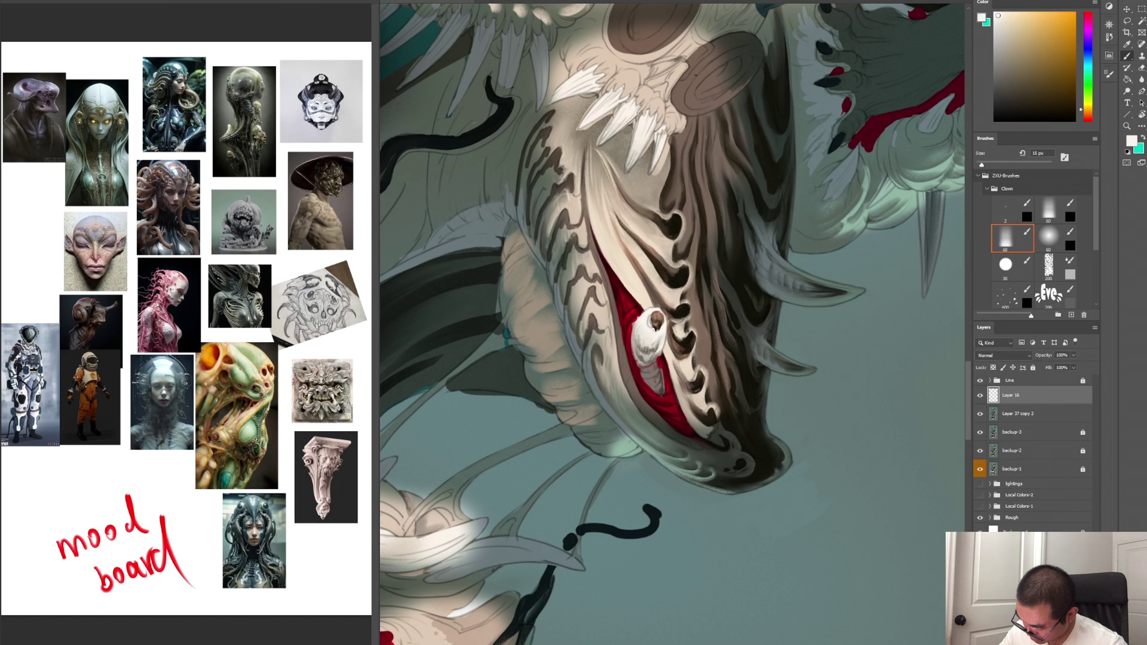
drag(650, 319, 662, 326)
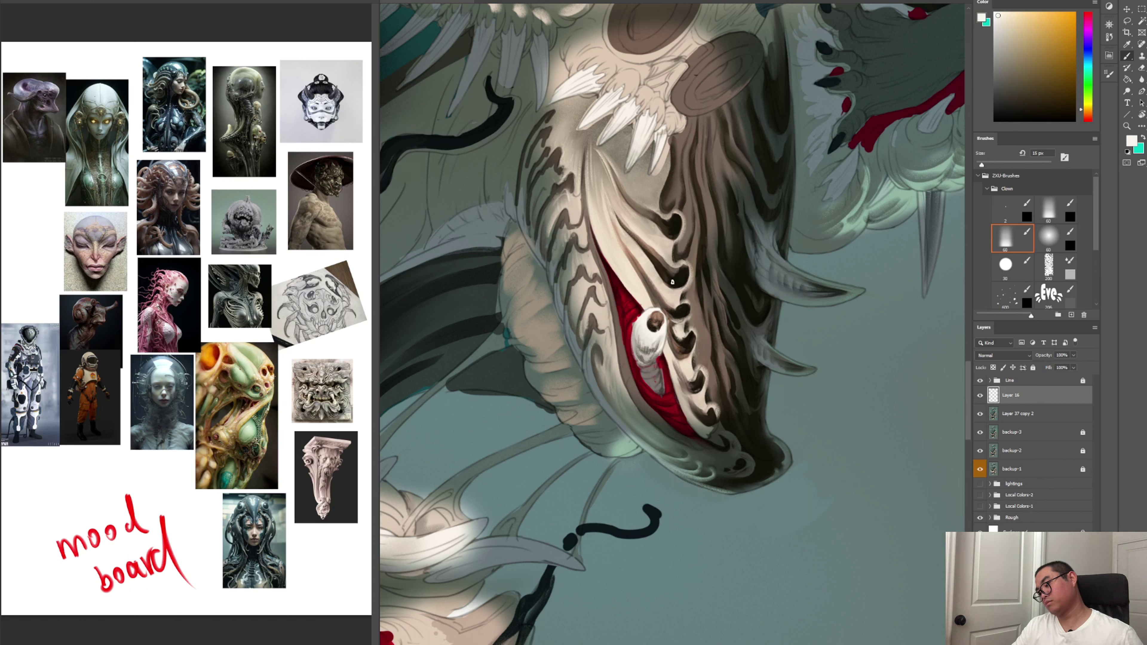
key(shift+b)
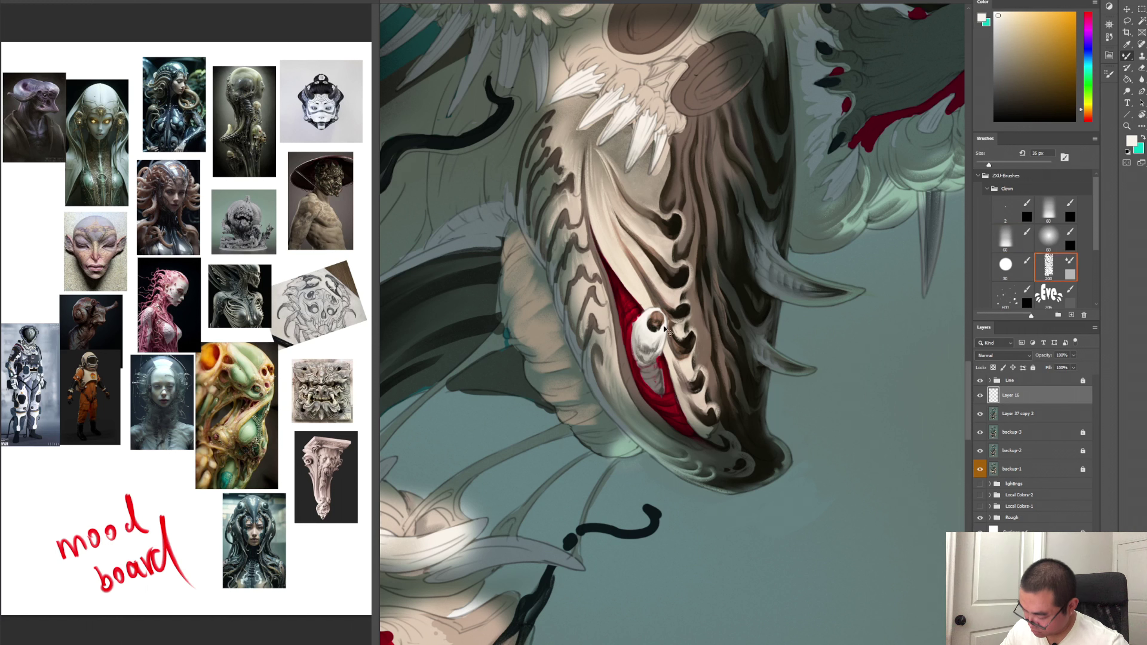
key(Delete)
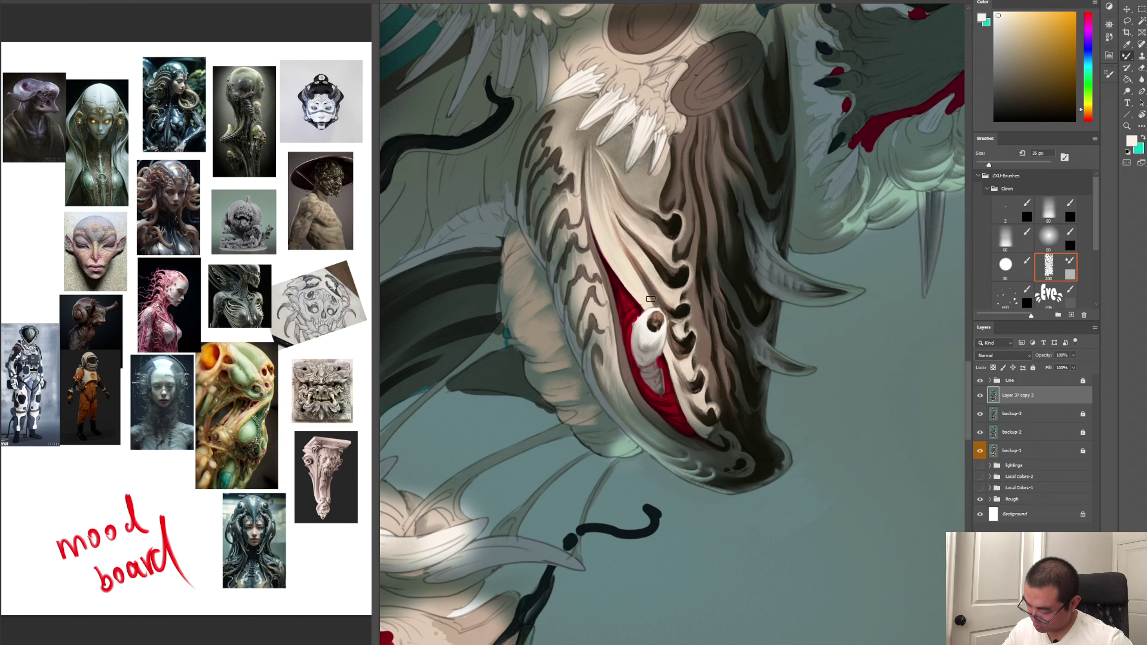
Shade the eyeball's underside with dark red sampled from the mouth, using a 15 px brush
key(b)
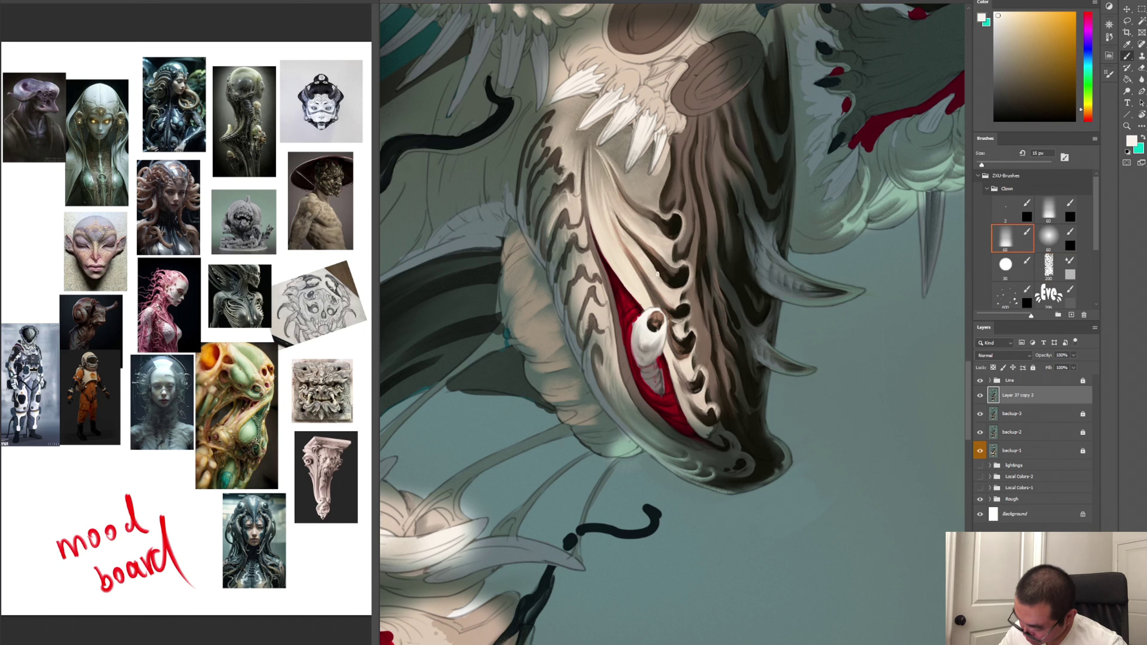
alt+click(657, 365)
mouse_move(636, 366)
mouse_down()
mouse_move(666, 358)
mouse_move(662, 374)
mouse_up()
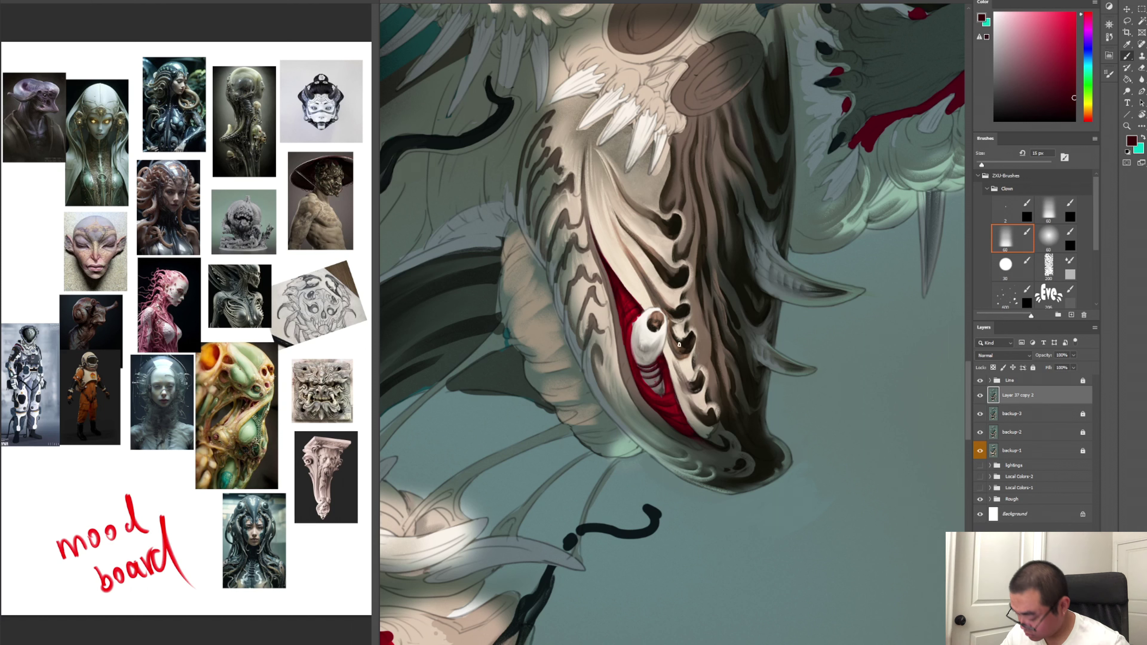
Paint dark red over the grey tip below the eyeball and brighten its left edge off-white
drag(655, 393, 663, 381)
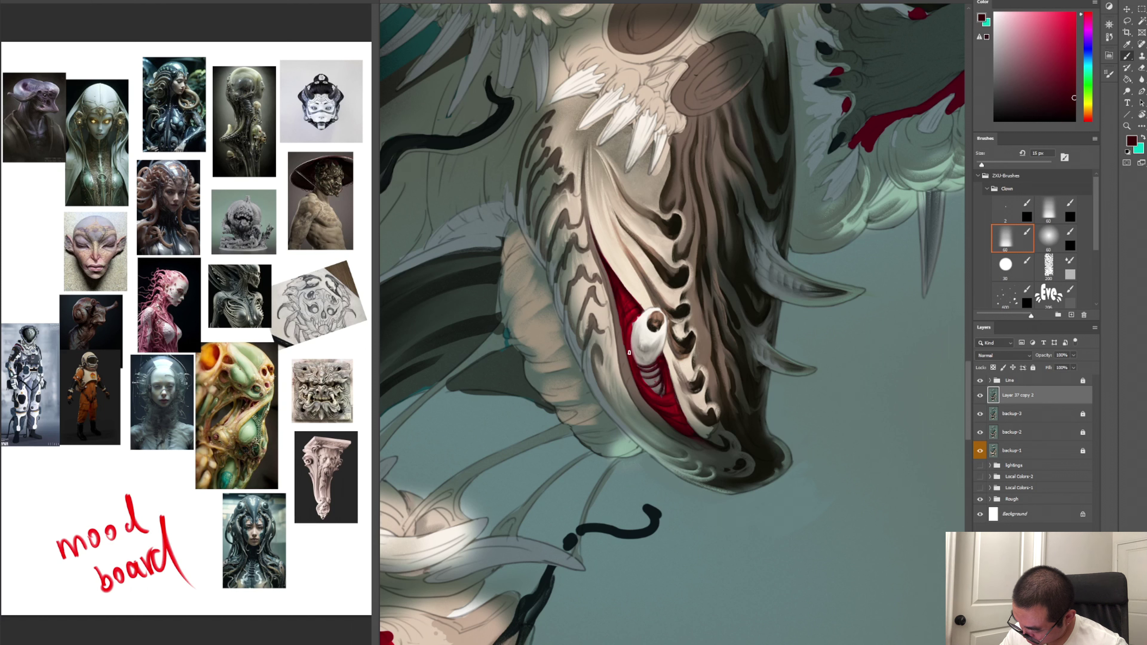
alt+click(668, 388)
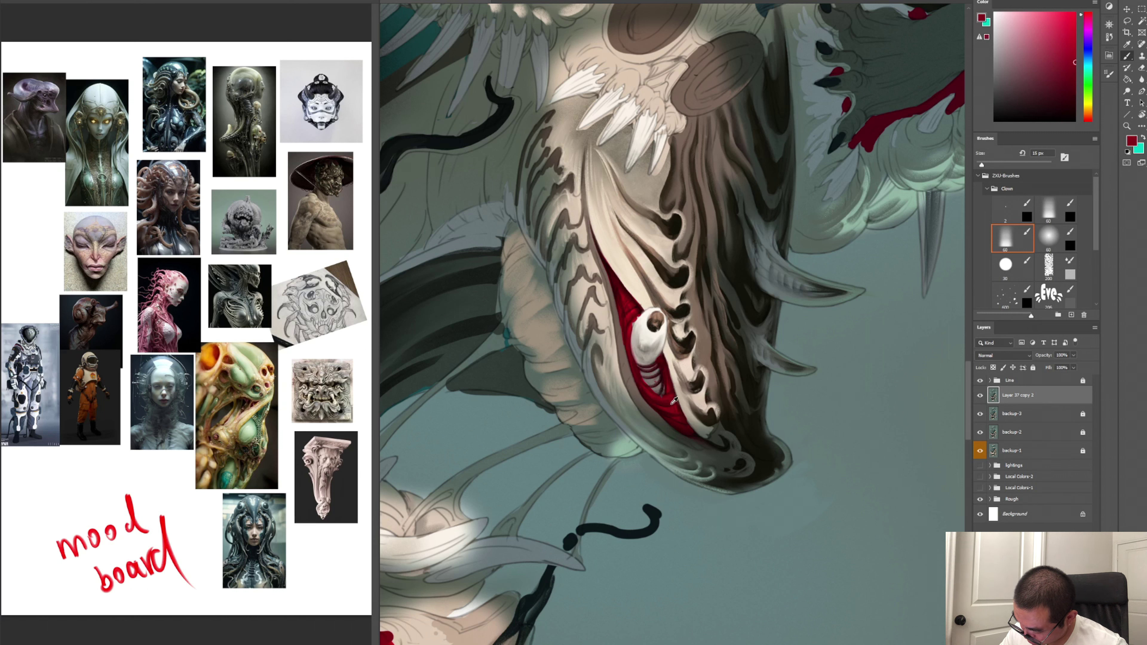
alt+click(633, 325)
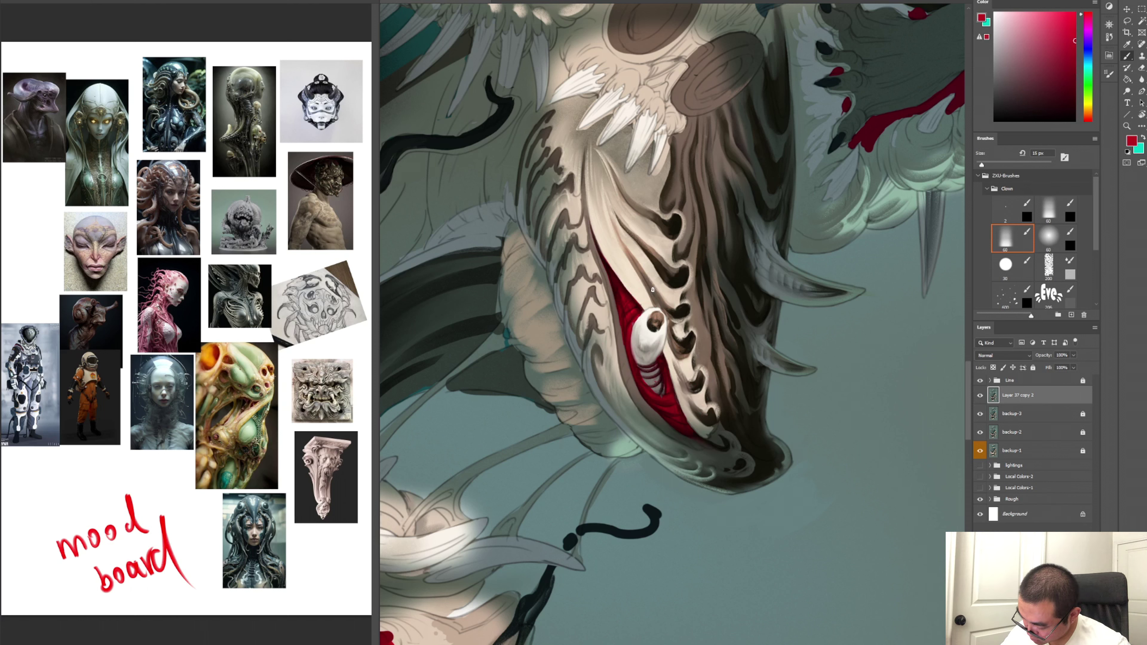
alt+click(639, 323)
drag(637, 324, 634, 357)
alt+click(647, 333)
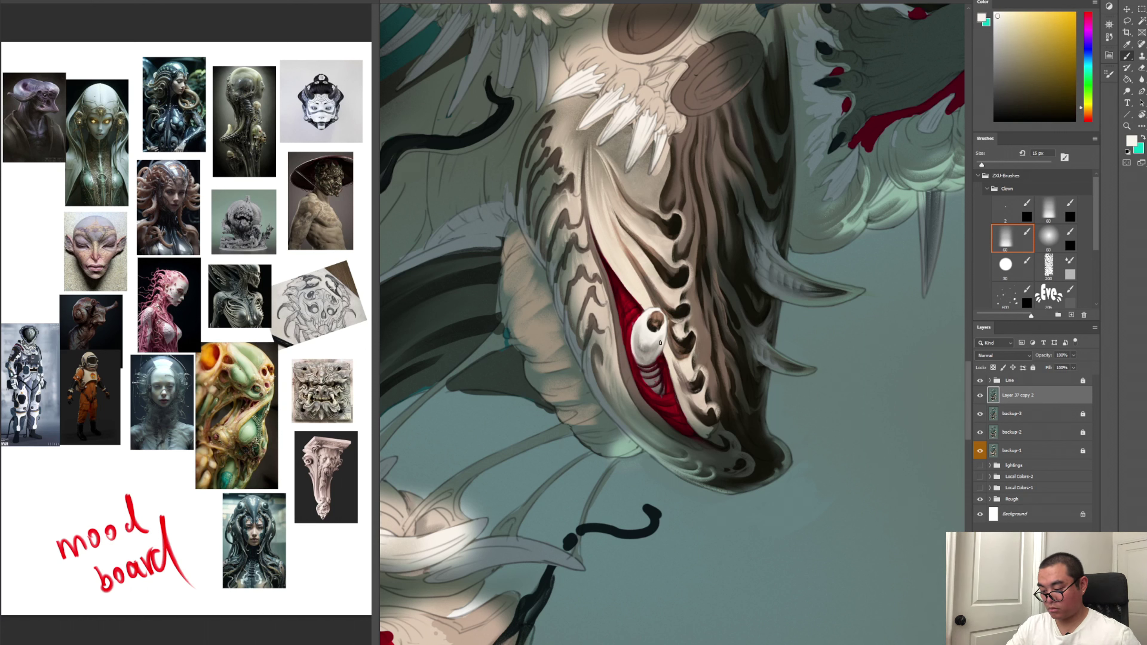
Add a new Layer 16, enlarge the brush to 60 px and pick a light grey
key(ctrl+shift+n)
key(Return)
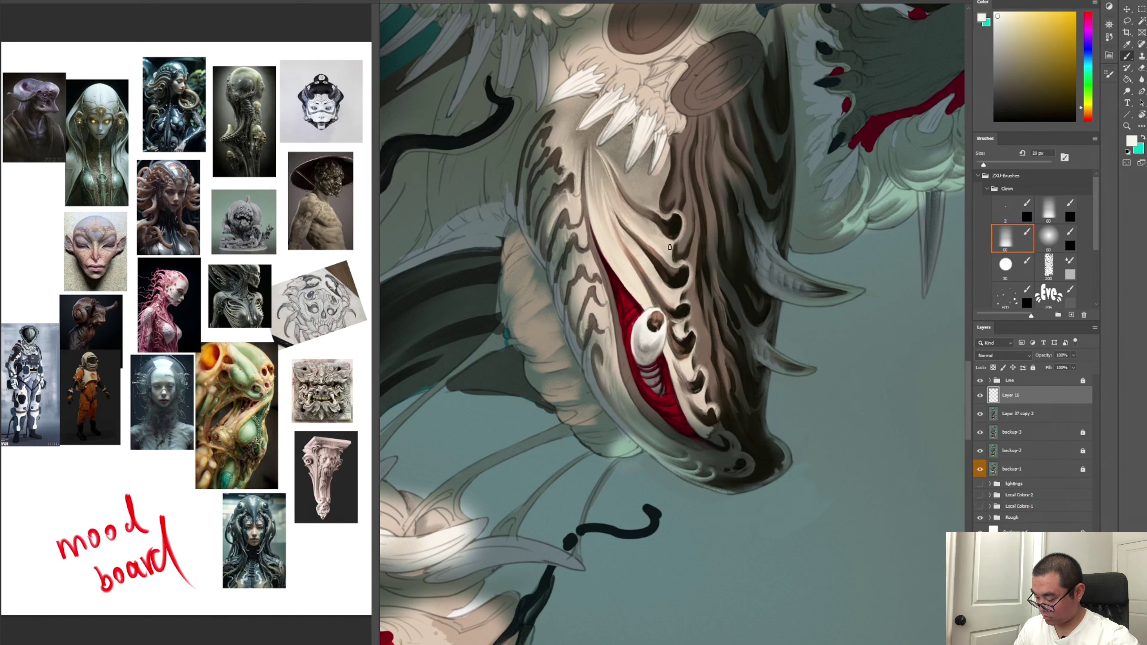
key(bracketright)
key(bracketright)
key(bracketright)
key(bracketright)
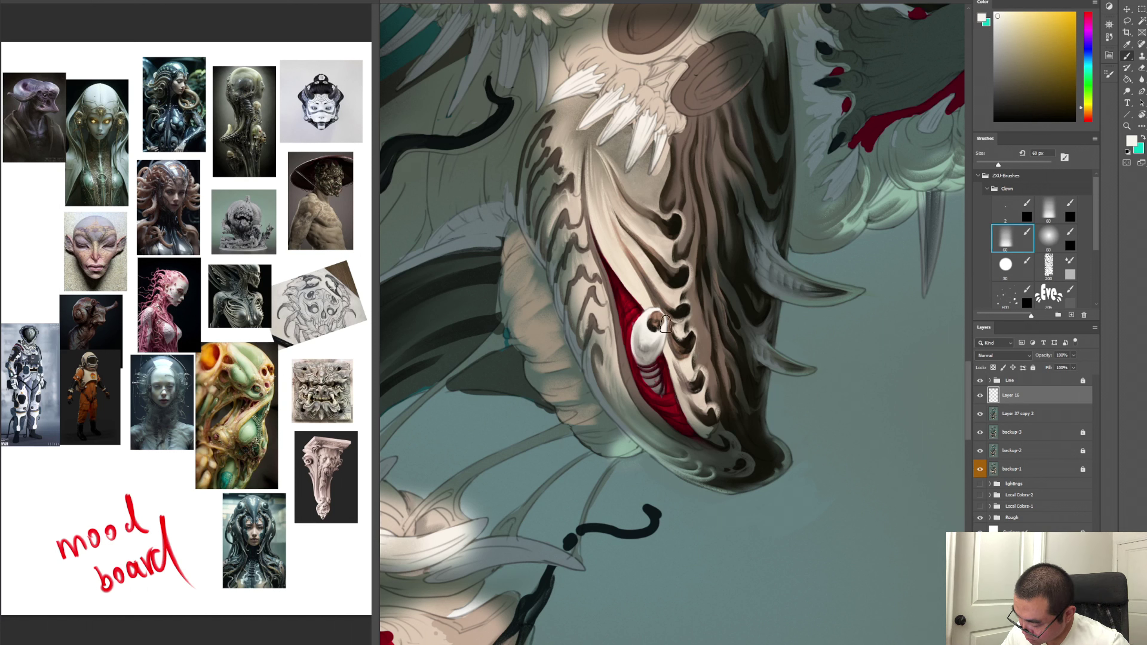
alt+click(666, 323)
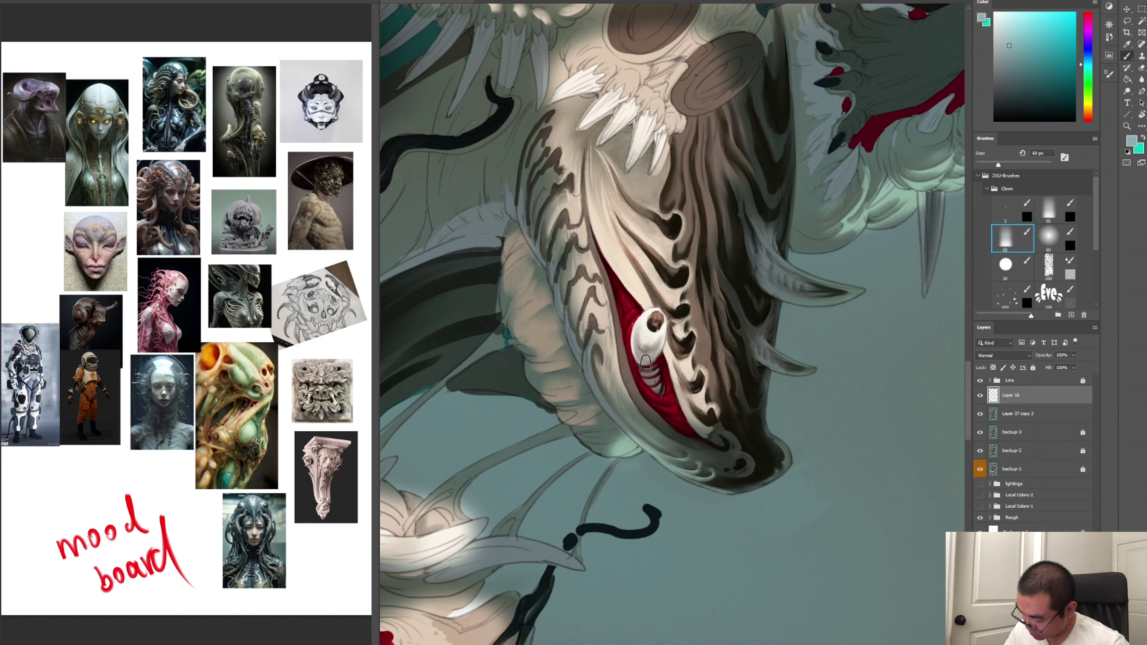
Apply a Color Balance adjustment, merge Layer 16 down, and blend the eyeball's grey shading
key(ctrl+b)
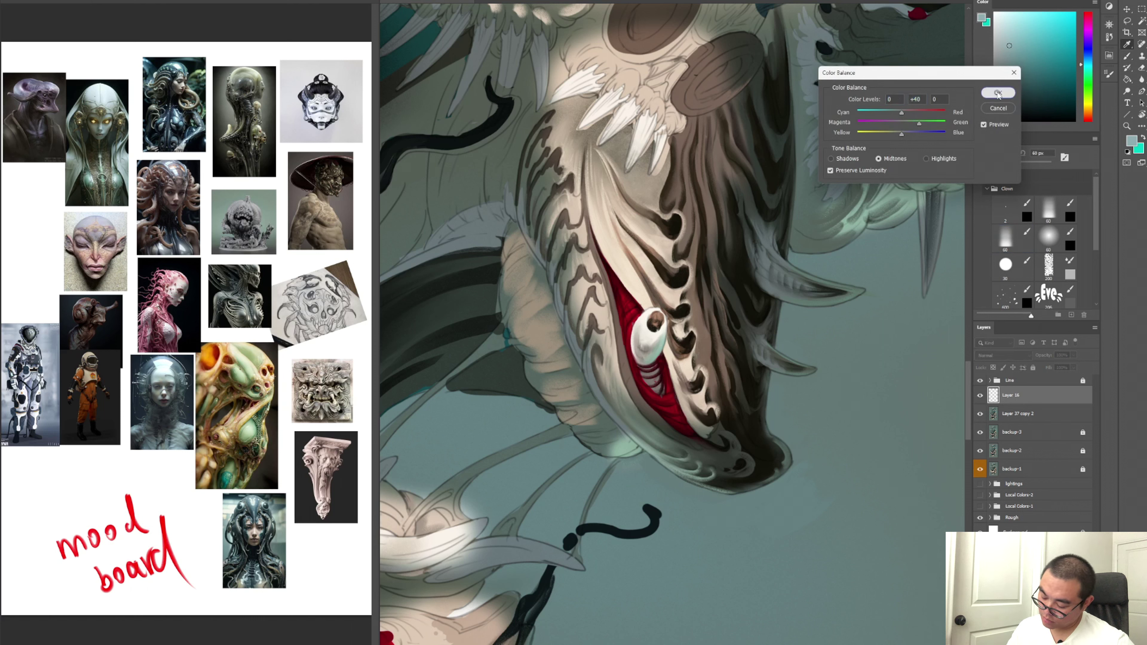
key(Return)
key(ctrl+e)
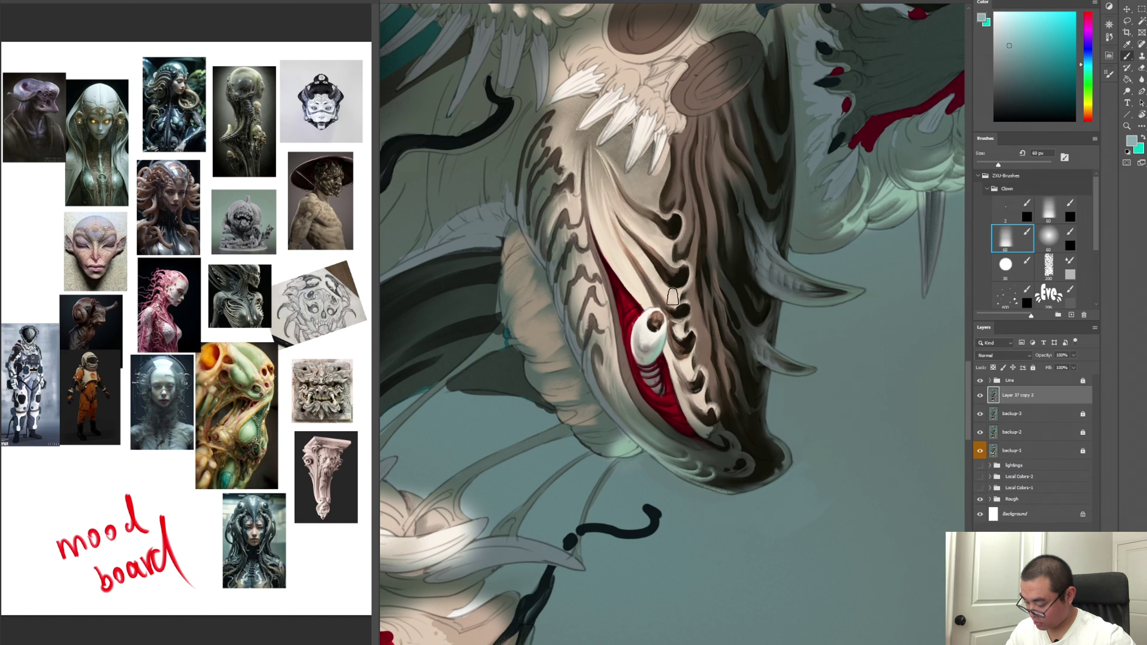
alt+click(646, 344)
alt+click(646, 345)
key(shift+b)
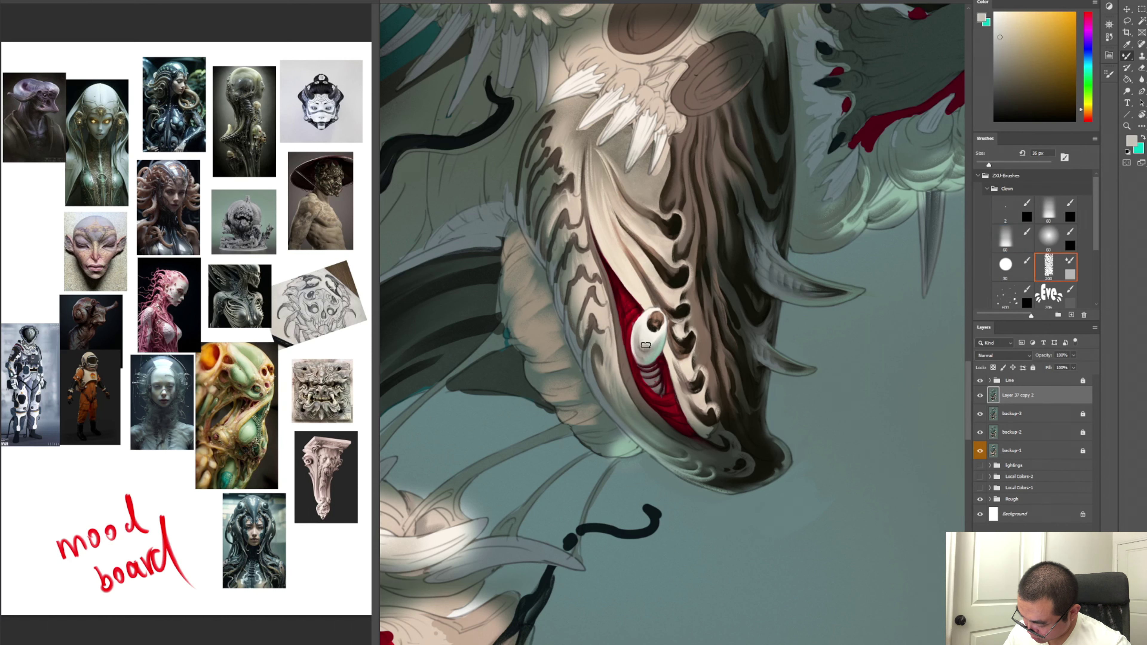
drag(646, 345, 640, 343)
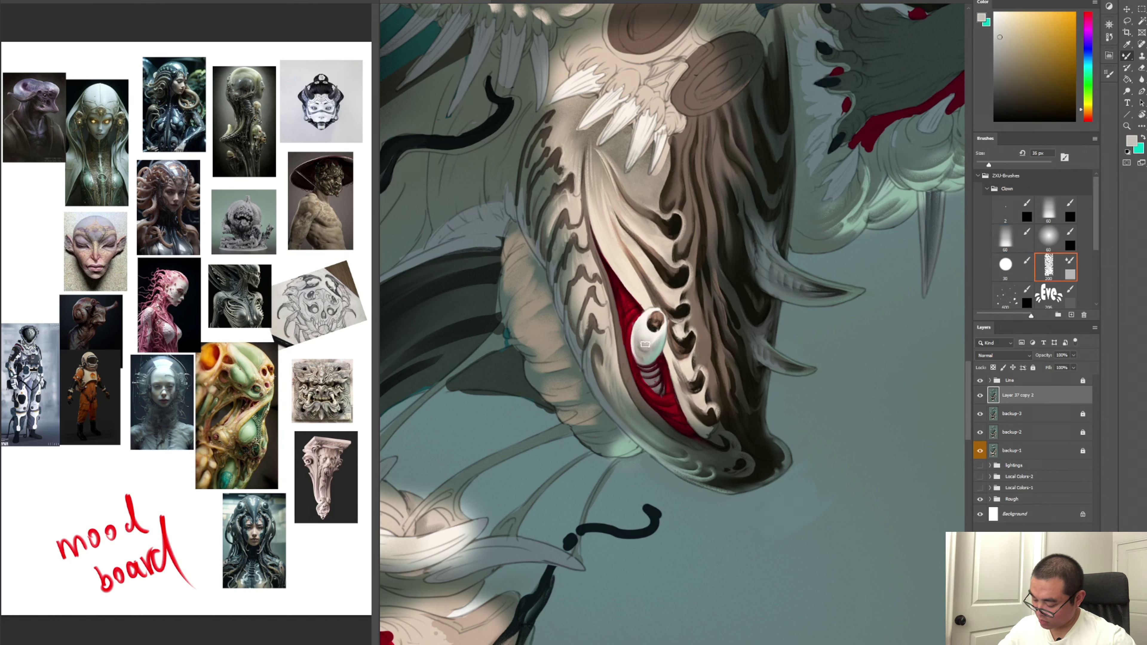
Paint light pinkish-beige strokes on the snout and upper snout with the soft 60 px brush
click(1008, 238)
alt+click(595, 259)
alt+click(583, 288)
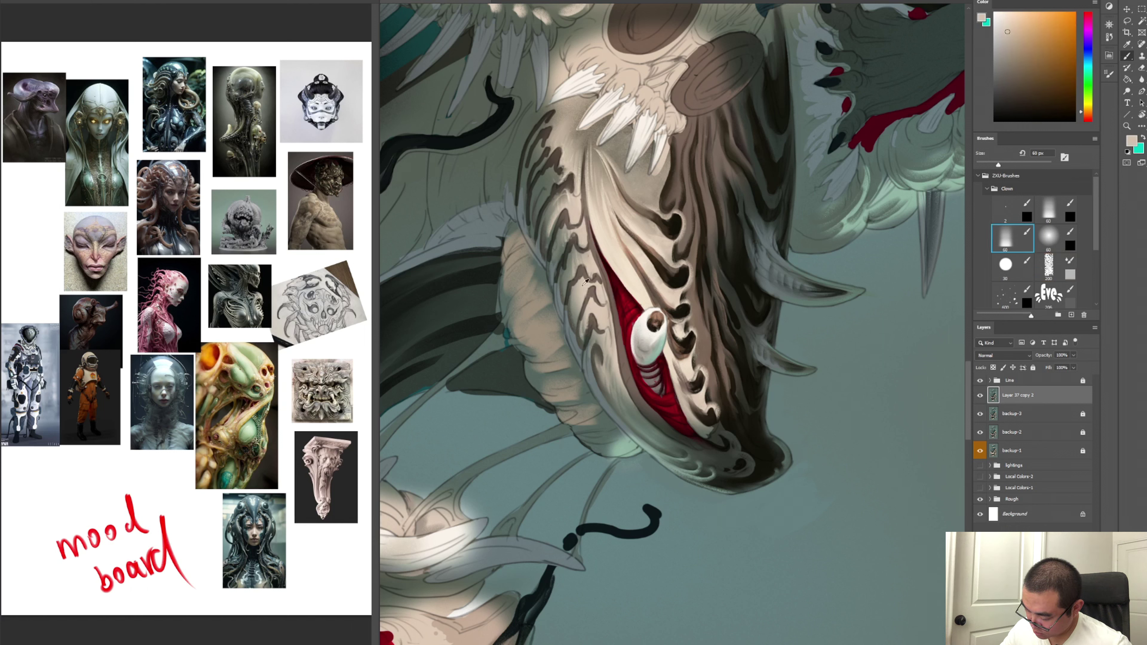
drag(576, 252, 569, 275)
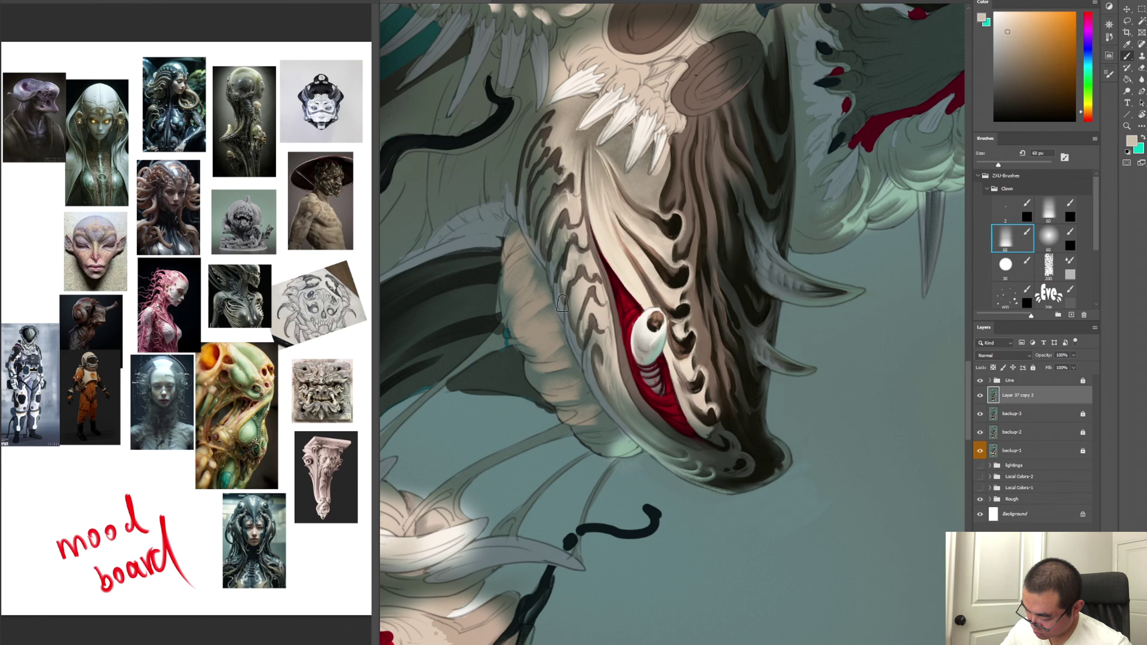
key(period)
key(period)
key(period)
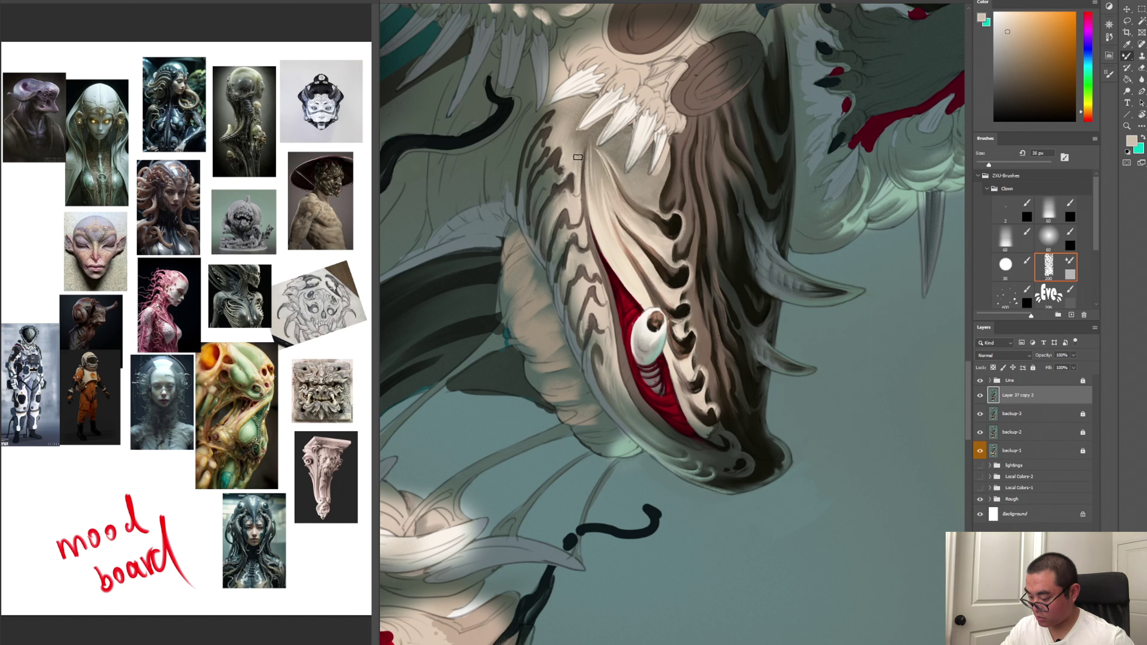
key(shift+b)
alt+click(576, 212)
drag(555, 181, 553, 173)
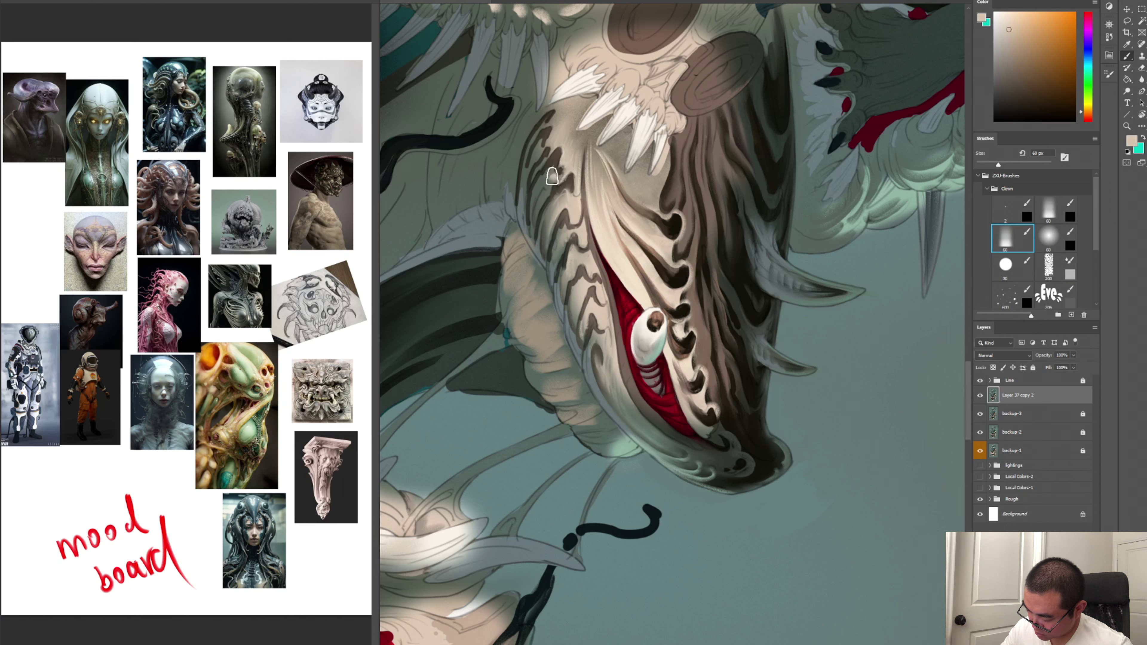
key(period)
key(period)
key(period)
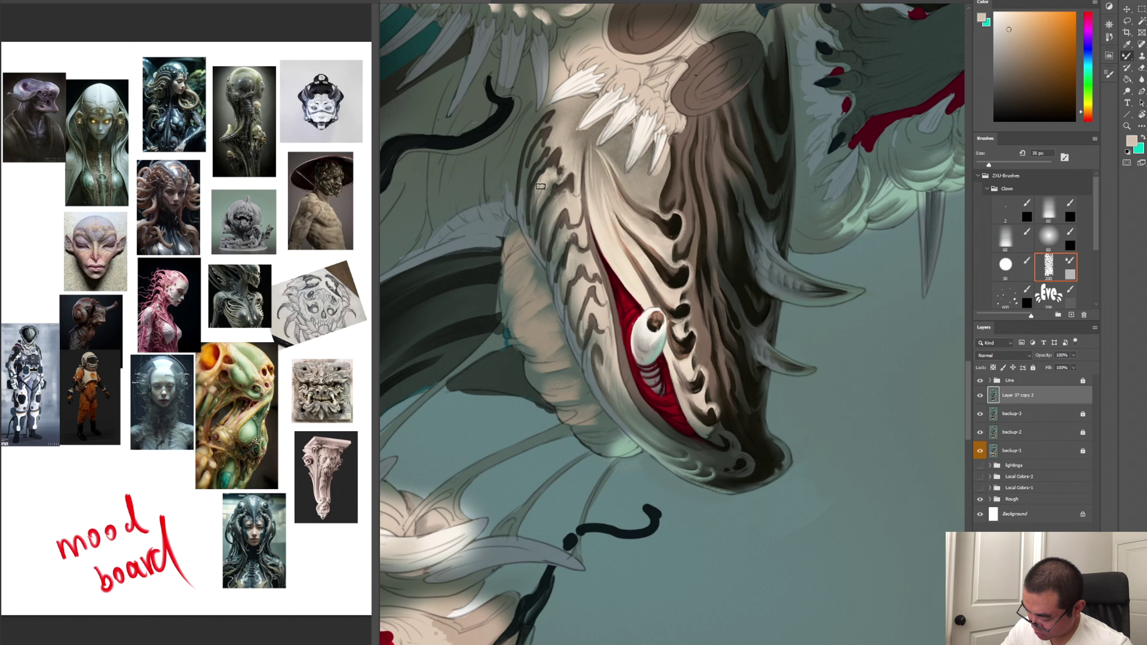
key(comma)
key(comma)
key(comma)
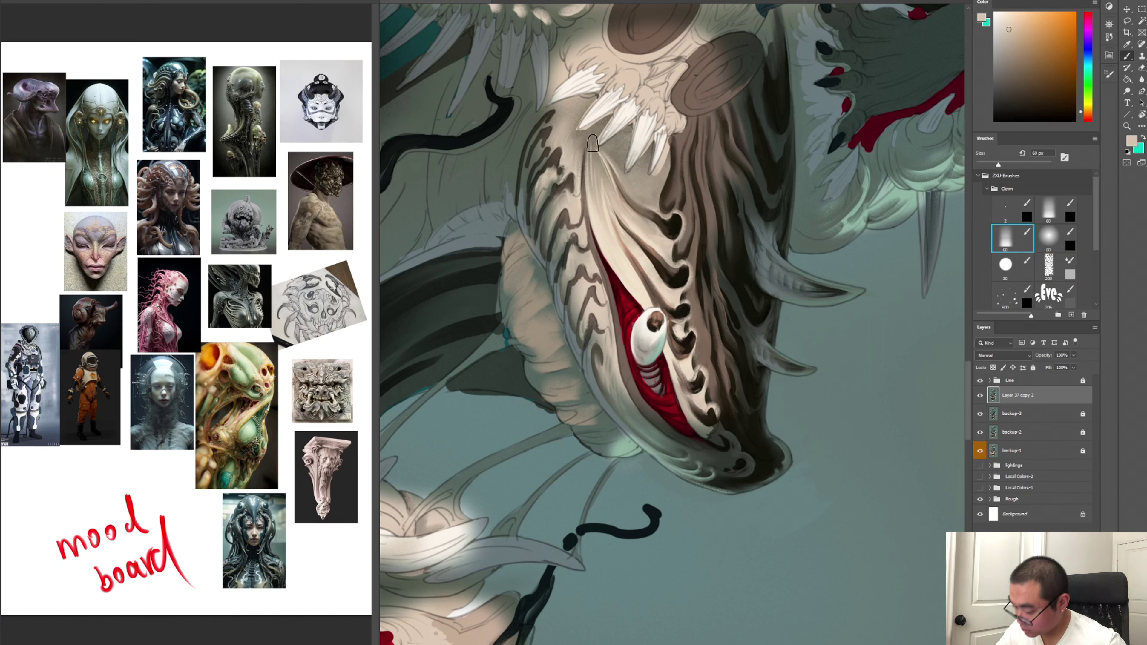
alt+click(681, 141)
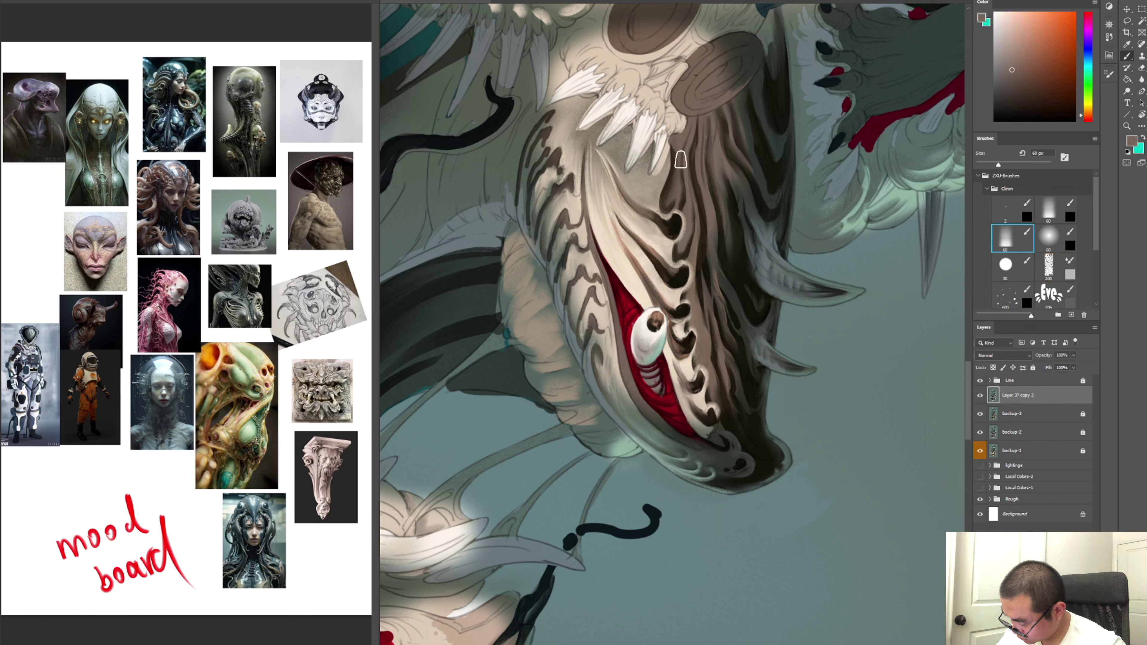
key(period)
key(period)
key(period)
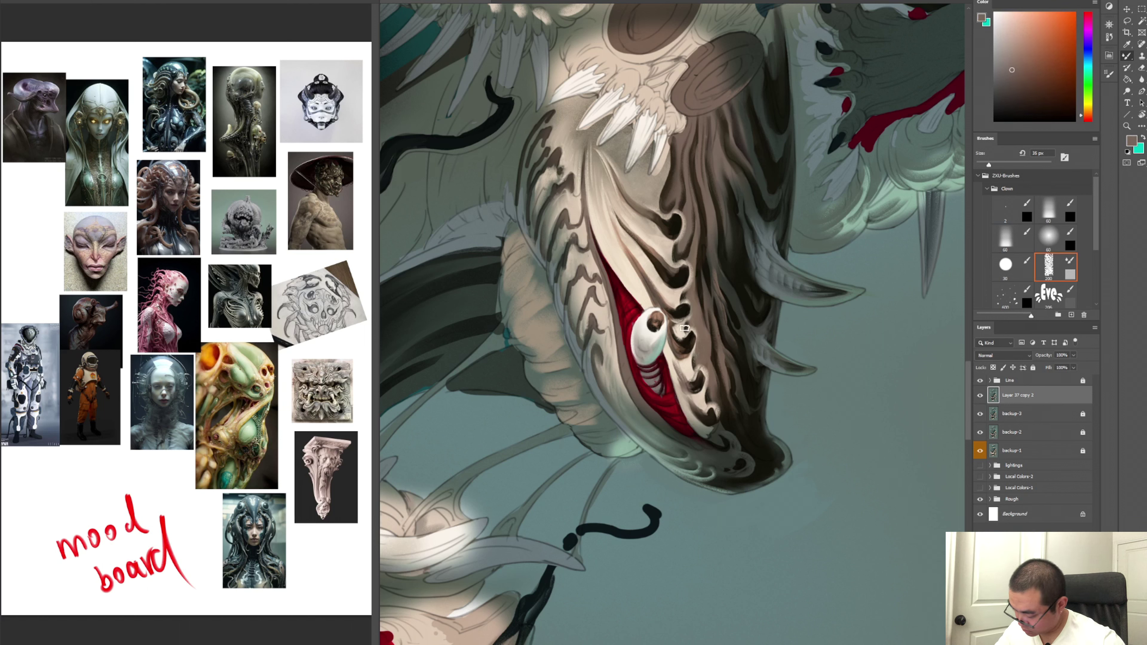
Zoom in on the eyeball and snout ridges, rotate the view about 40° clockwise, and use a soft 15 px brush
key(z)
key(b)
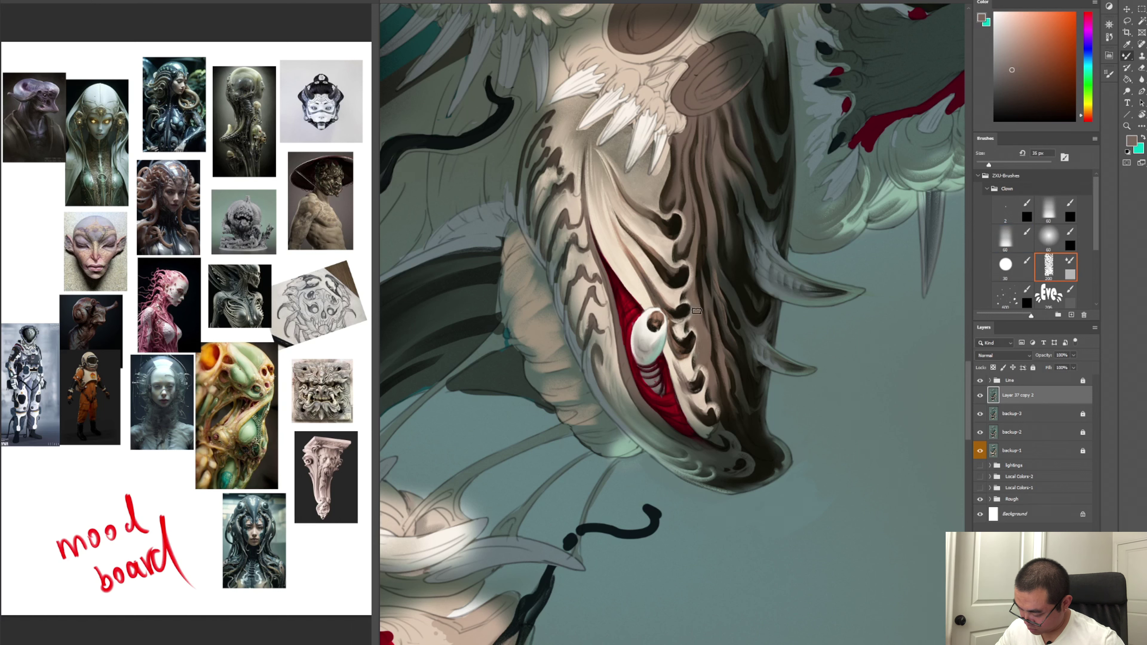
key(z)
click(694, 303)
key(r)
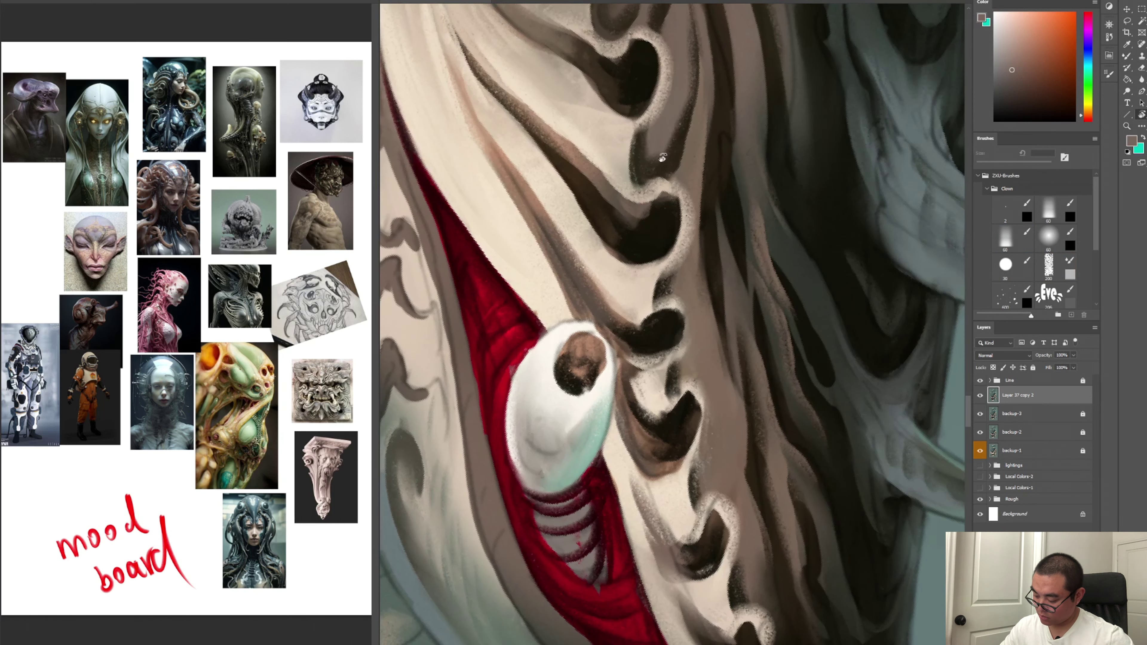
drag(661, 160, 779, 176)
key(b)
key([)
key([)
key([)
key([)
key([)
key([)
key([)
key([)
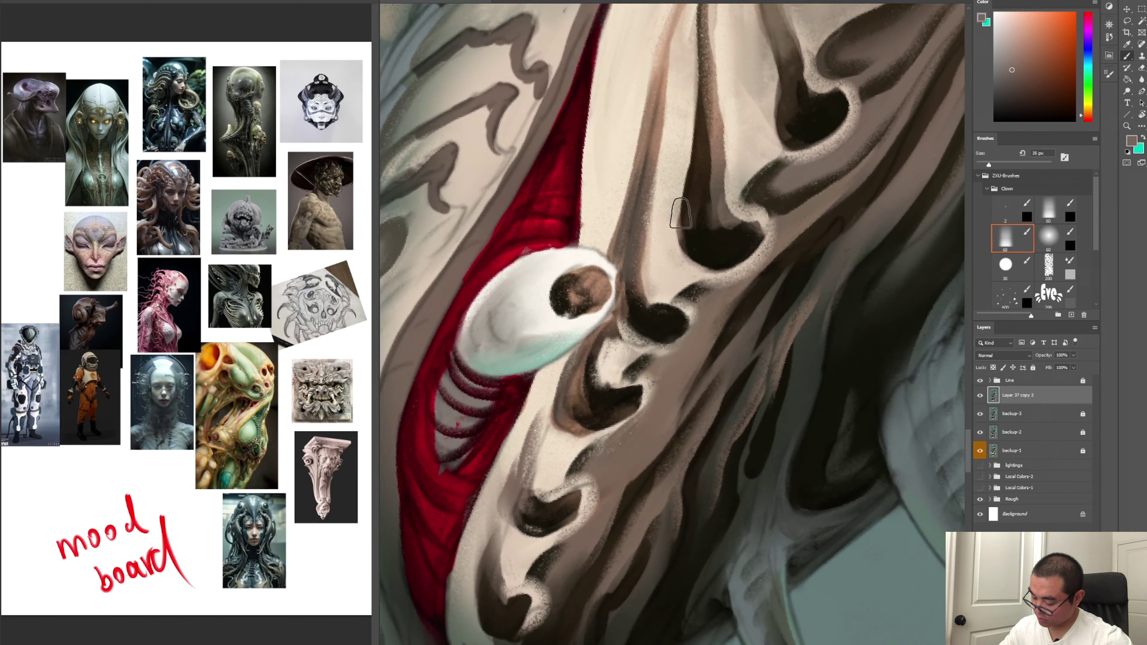
key(shift+b)
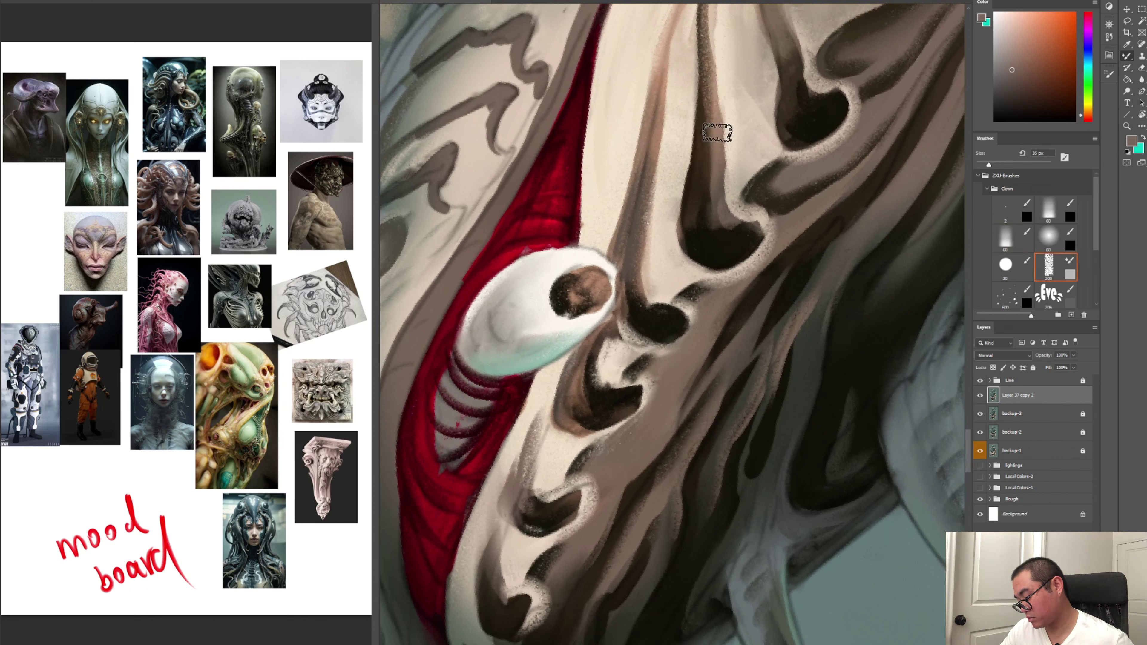
key(bracketleft)
key(bracketleft)
key(comma)
key(comma)
key(comma)
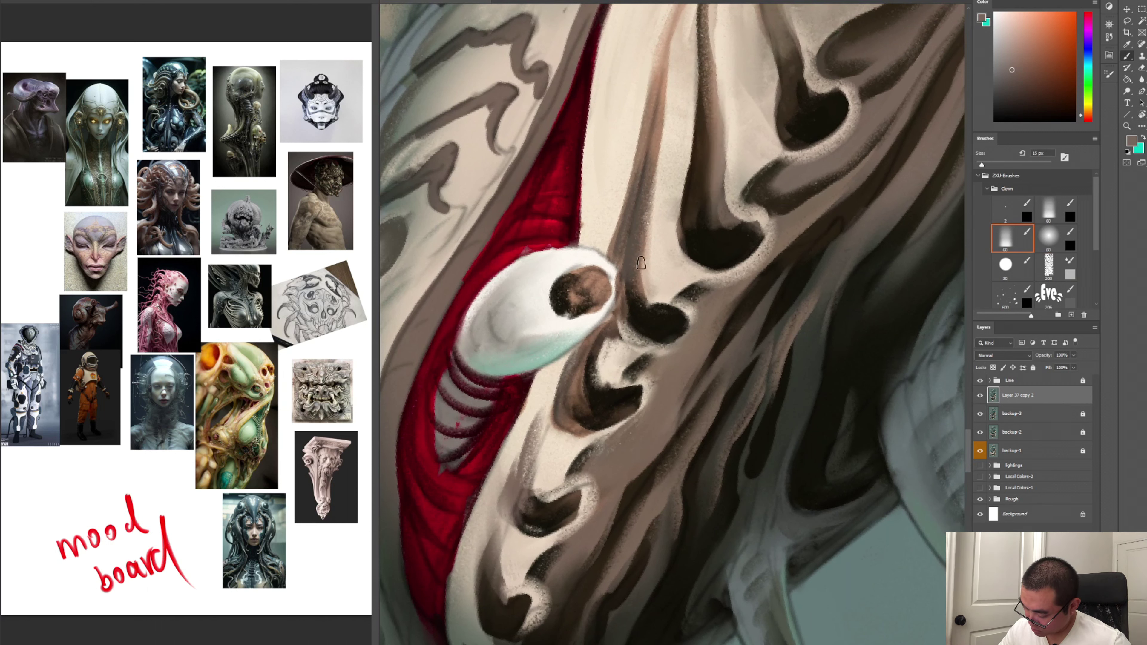
Paint a short dark brown-grey stroke below the eye
alt+click(644, 149)
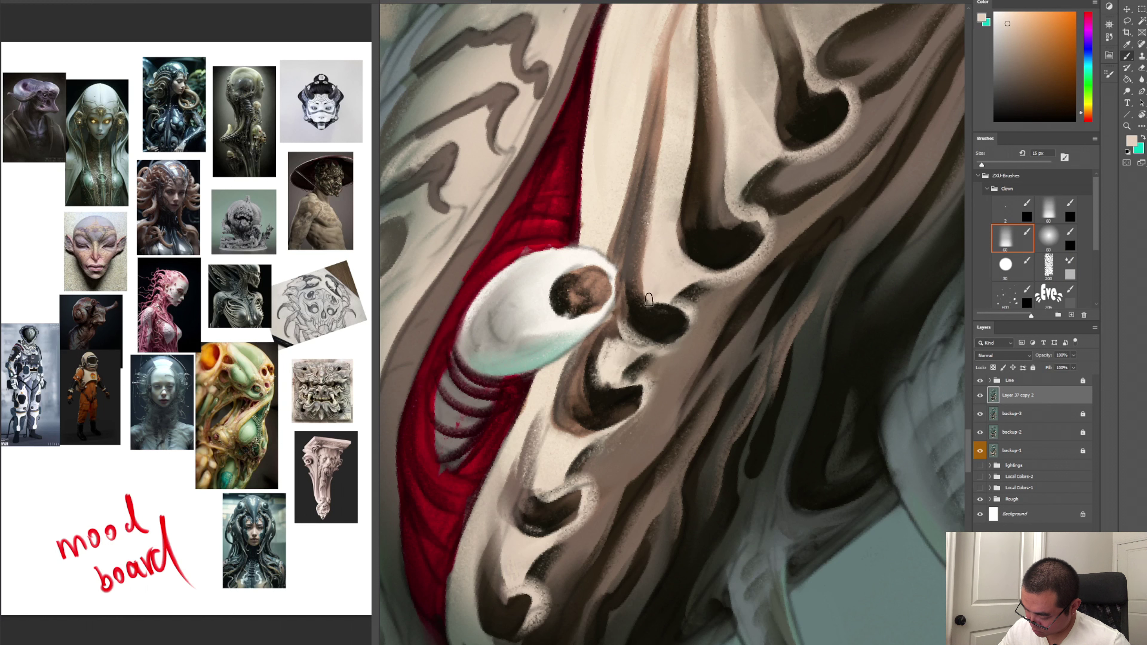
alt+click(605, 397)
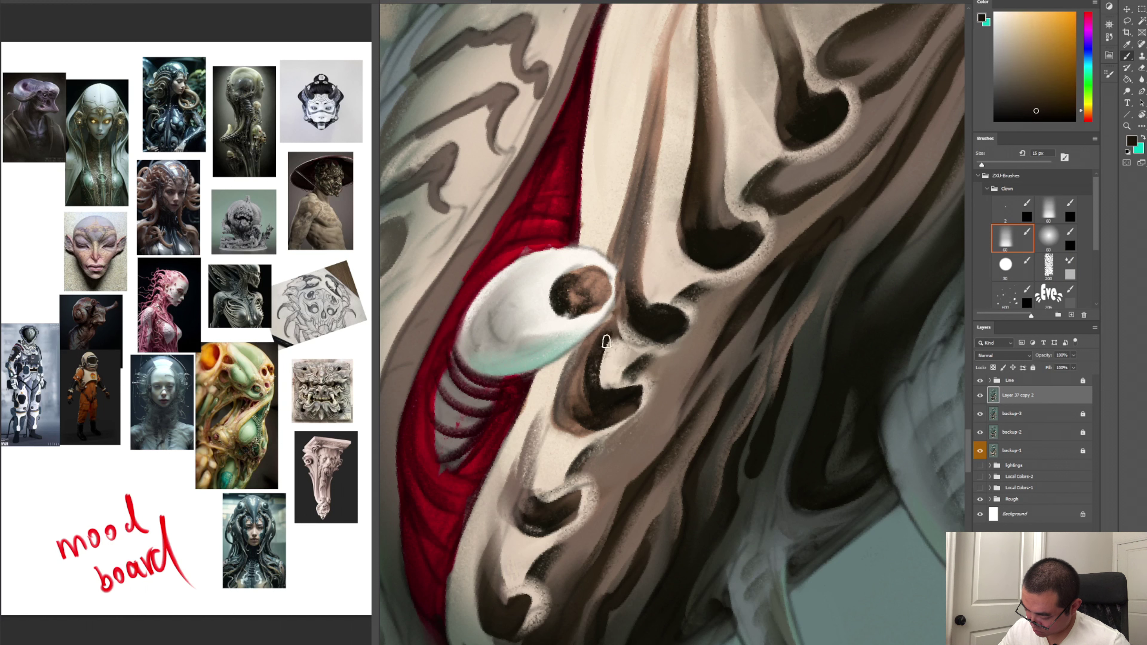
alt+click(616, 331)
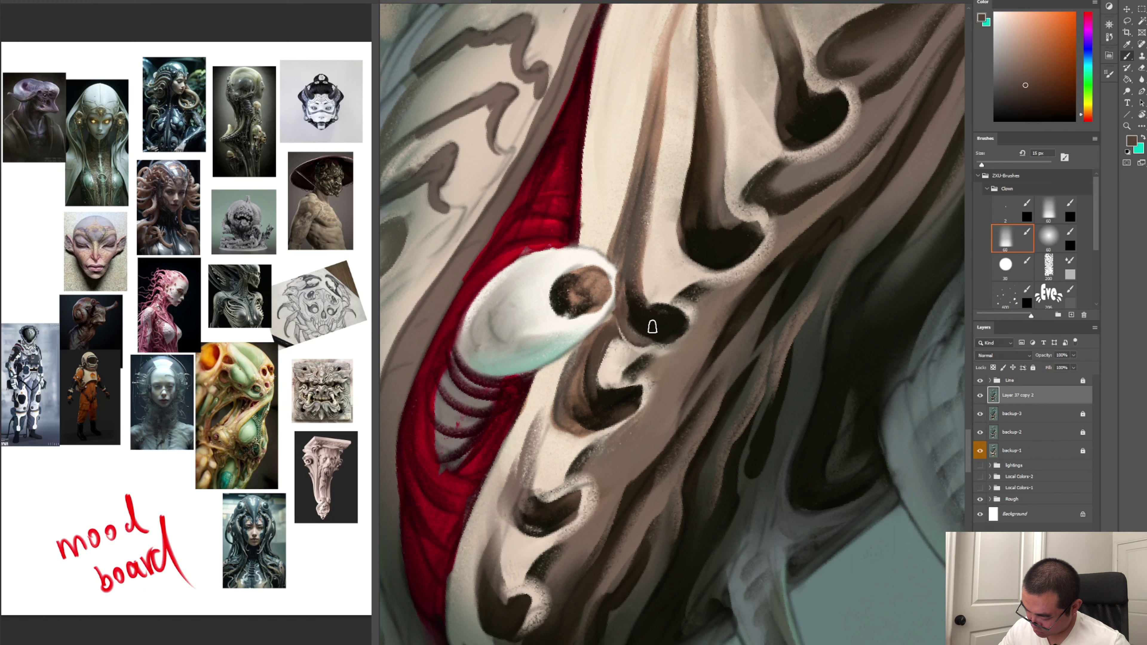
alt+click(644, 310)
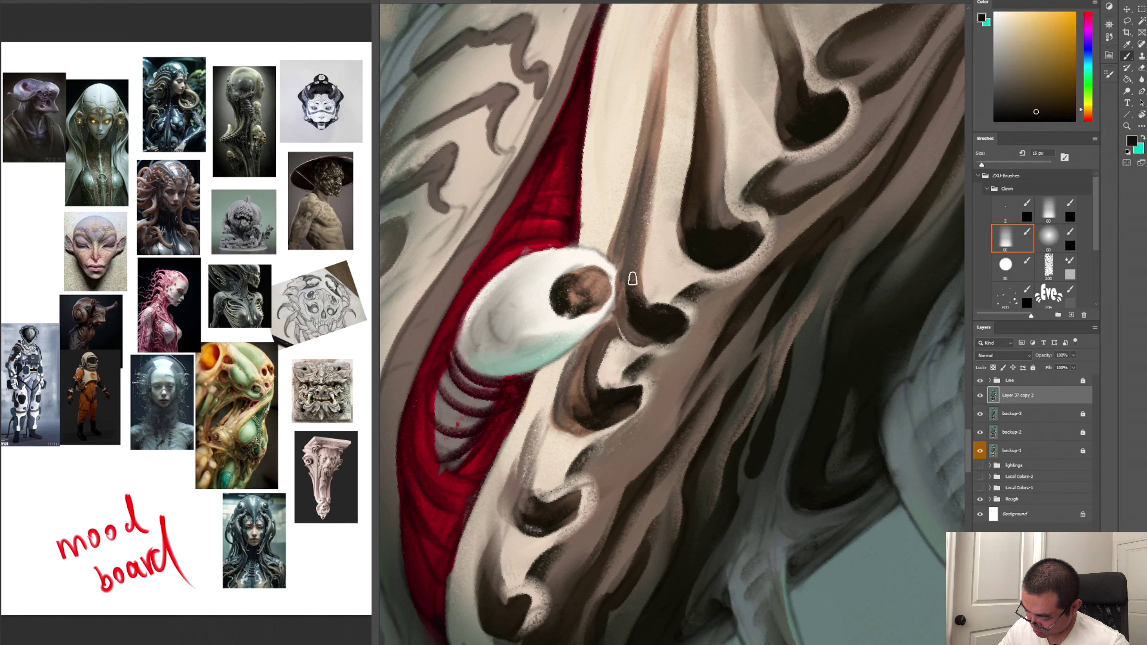
alt+click(603, 316)
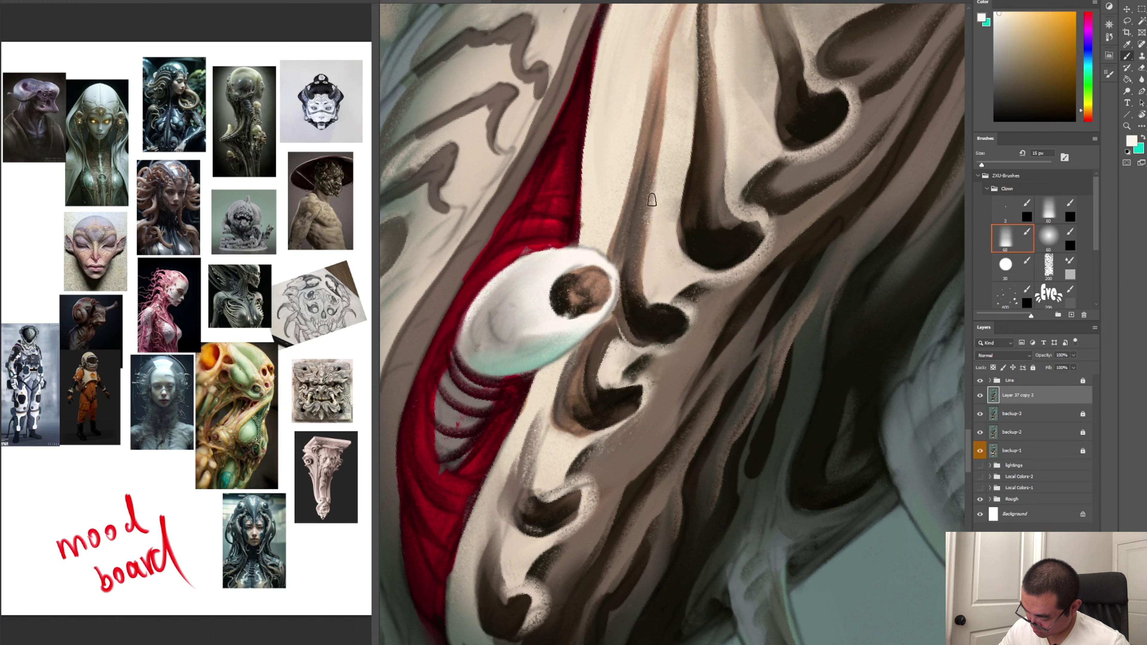
alt+click(614, 321)
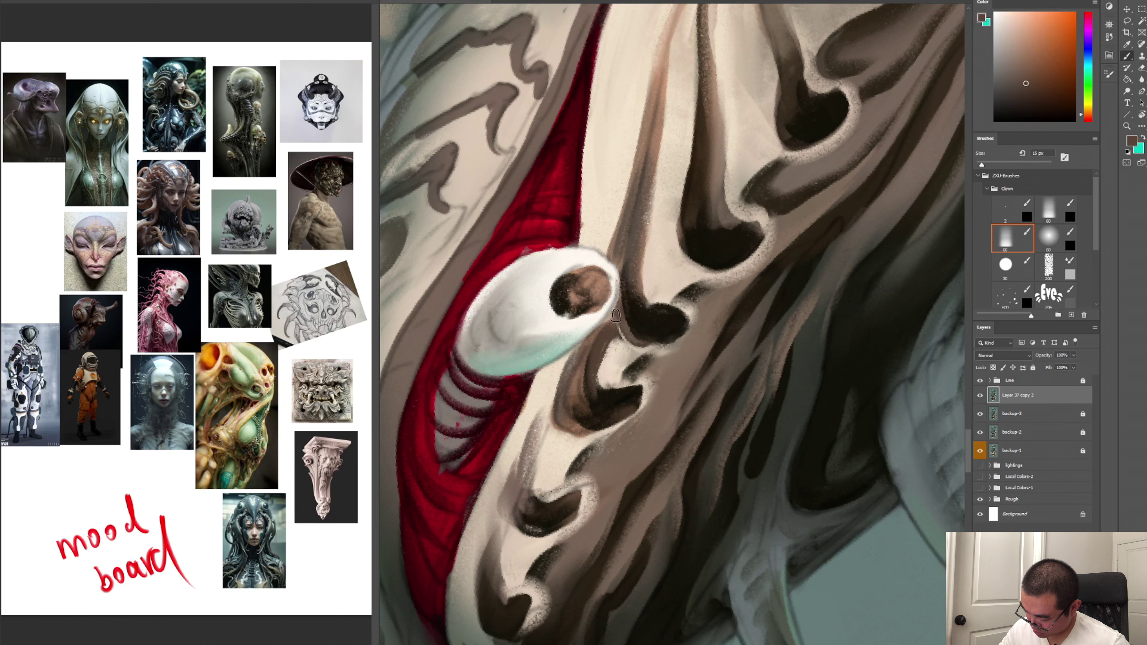
drag(615, 316, 596, 342)
Darken the snout hollow's left edge with brown, then trim it and the red gum edge with beige
key(shift+b)
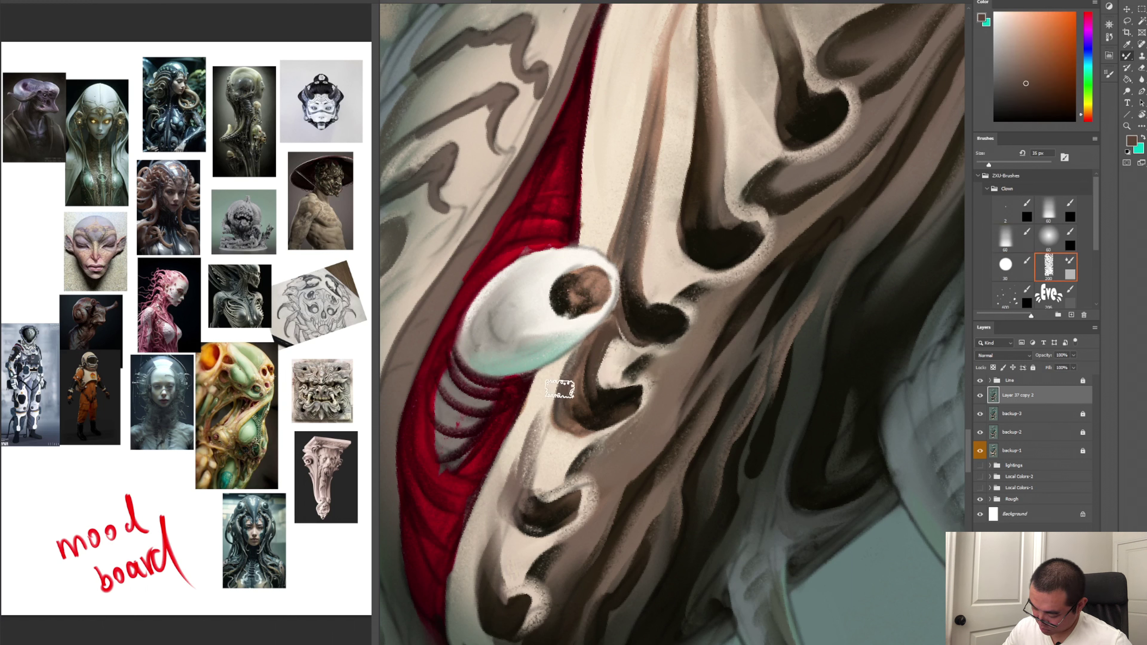
key(comma)
key(comma)
key(comma)
alt+click(525, 506)
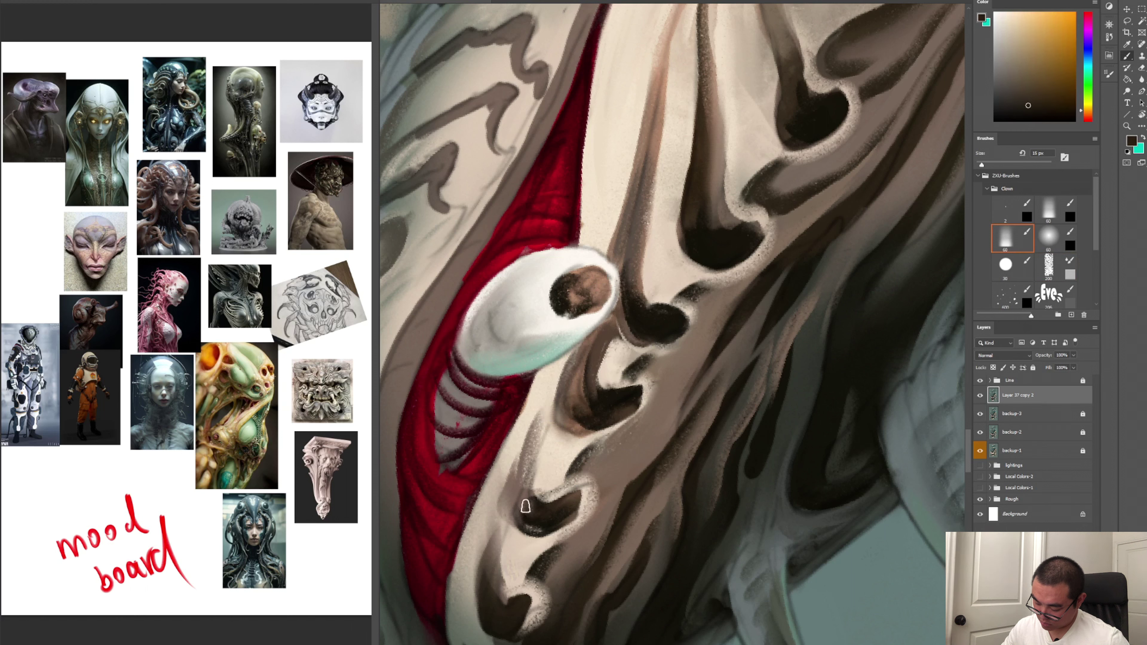
alt+click(526, 505)
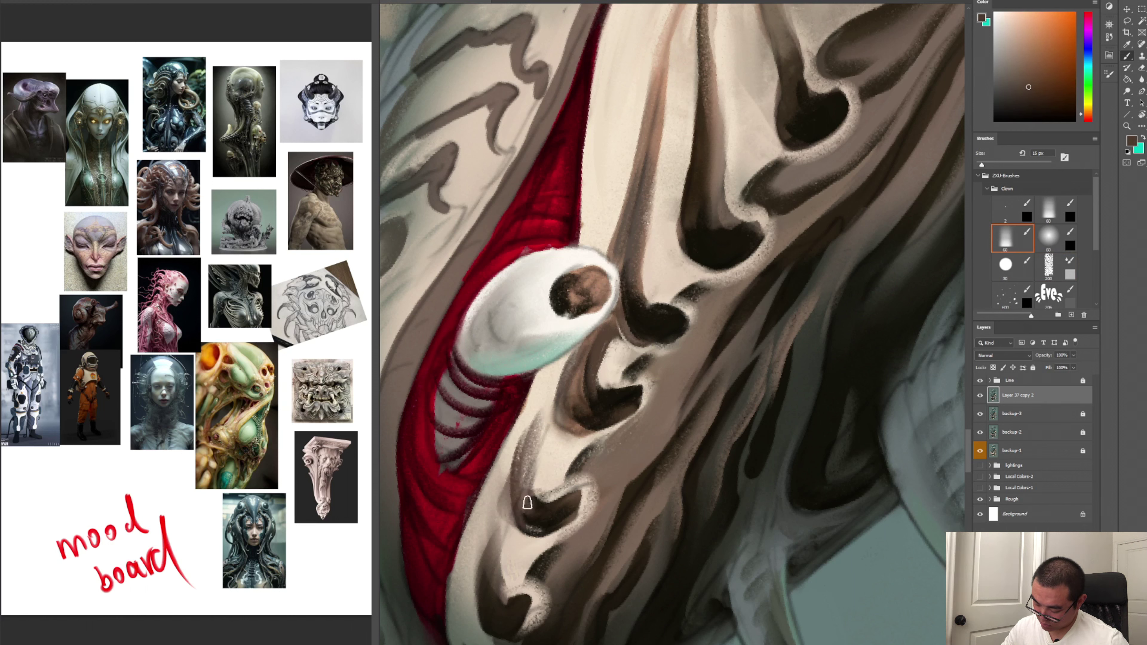
drag(509, 510, 517, 529)
alt+click(508, 526)
drag(508, 459, 525, 551)
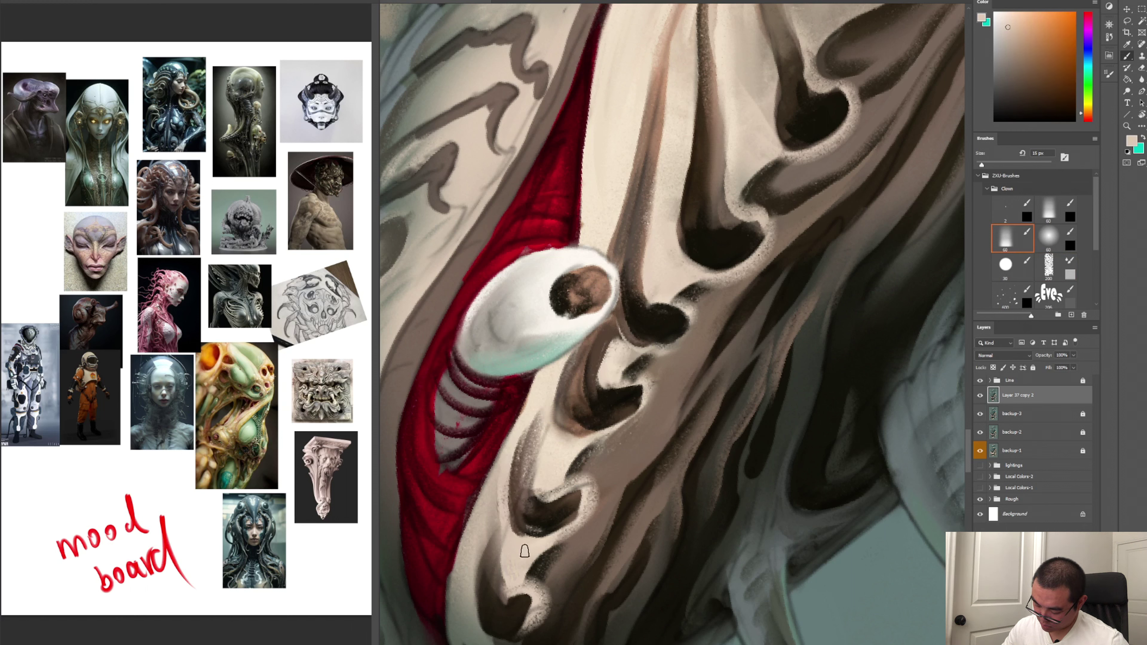
drag(490, 479, 469, 604)
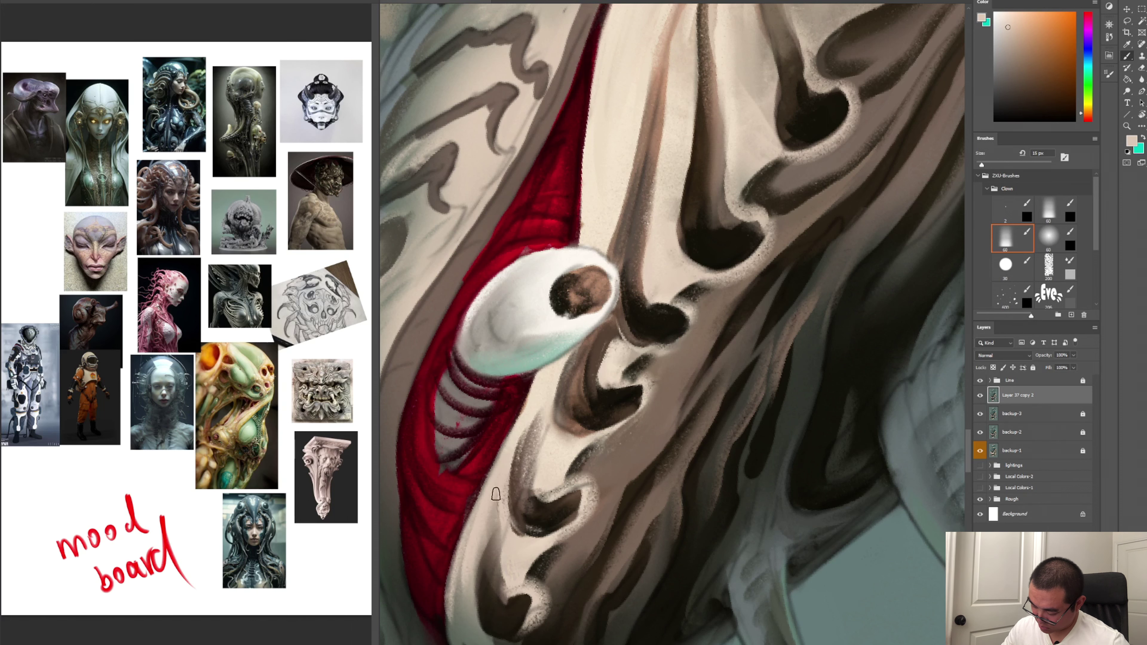
drag(556, 299, 541, 477)
Lighten the edge beside the red gums with beige, then darken the narrow brown shadow band along the snout
alt+click(575, 398)
mouse_move(570, 400)
mouse_down()
mouse_move(577, 361)
mouse_move(575, 452)
mouse_up()
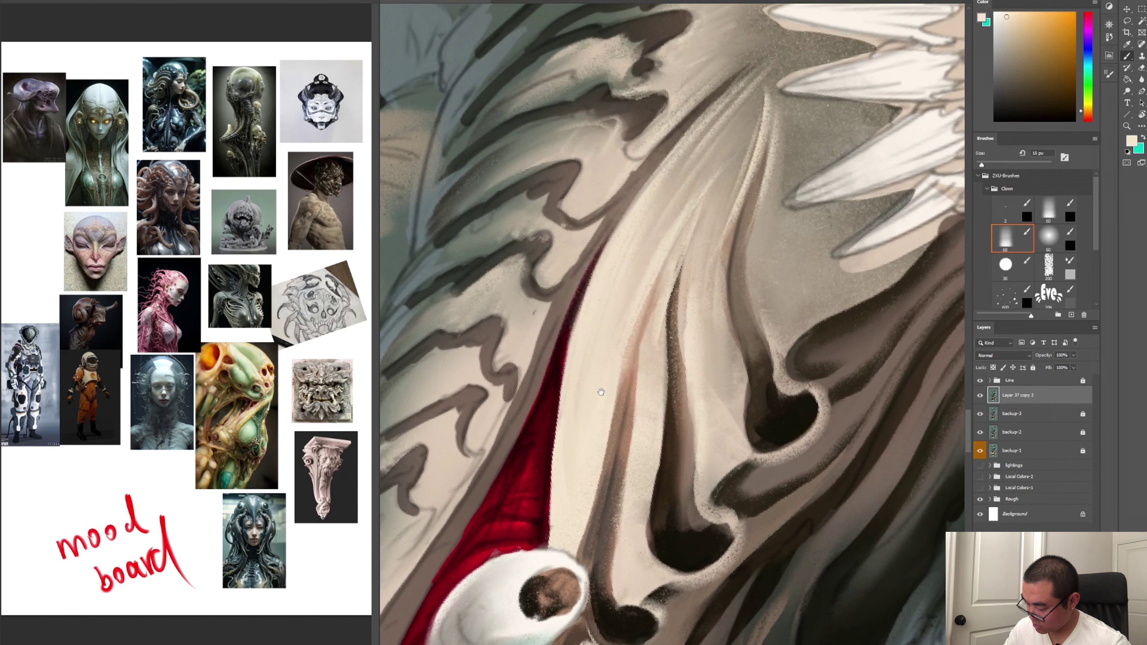
alt+click(679, 122)
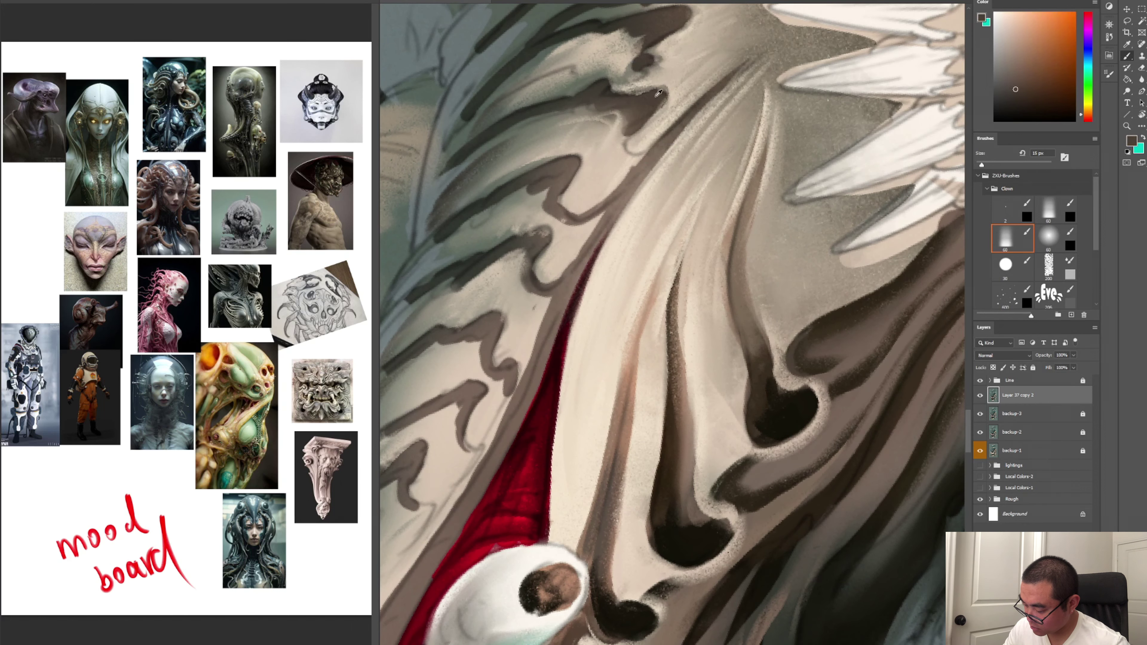
alt+click(605, 88)
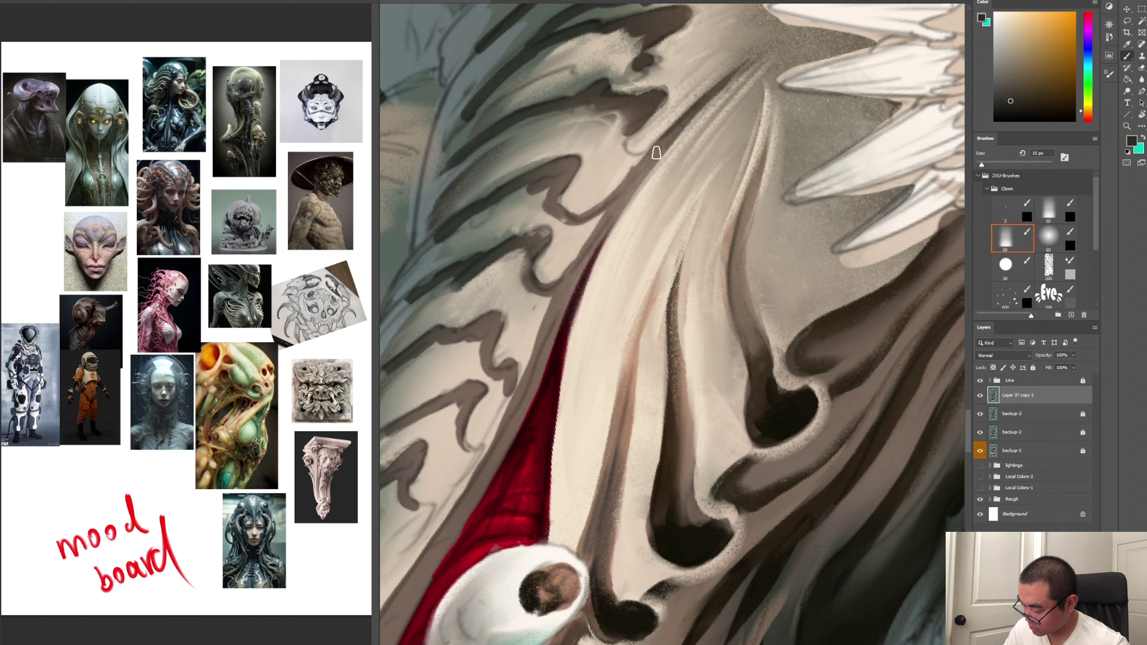
drag(739, 71, 699, 113)
mouse_move(766, 52)
mouse_down()
mouse_move(668, 137)
mouse_move(602, 219)
mouse_up()
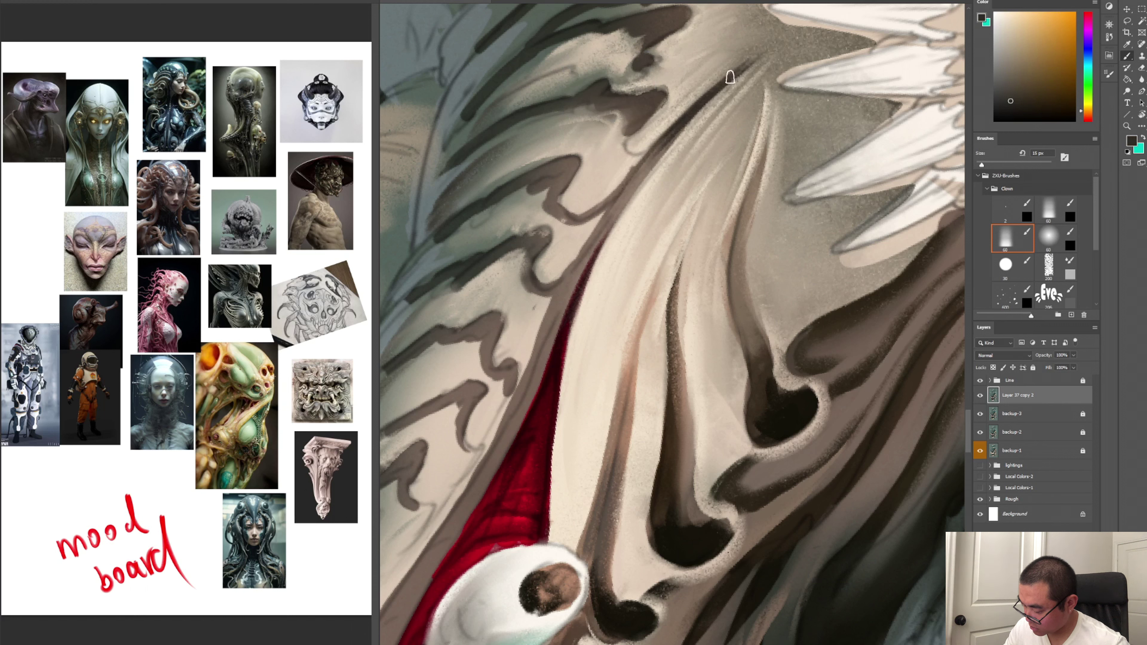
mouse_move(729, 77)
mouse_down()
mouse_move(595, 234)
mouse_move(710, 101)
mouse_up()
key(ctrl+z)
drag(589, 257, 723, 89)
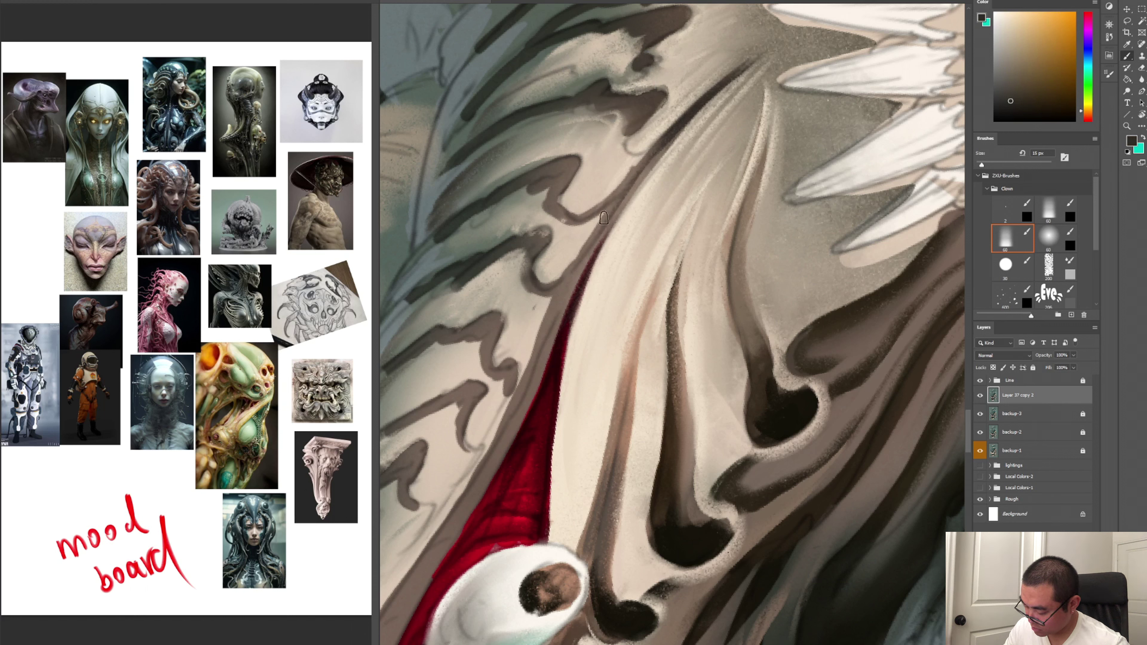
mouse_move(595, 231)
mouse_down()
mouse_move(679, 116)
mouse_move(727, 74)
mouse_up()
drag(545, 330, 684, 134)
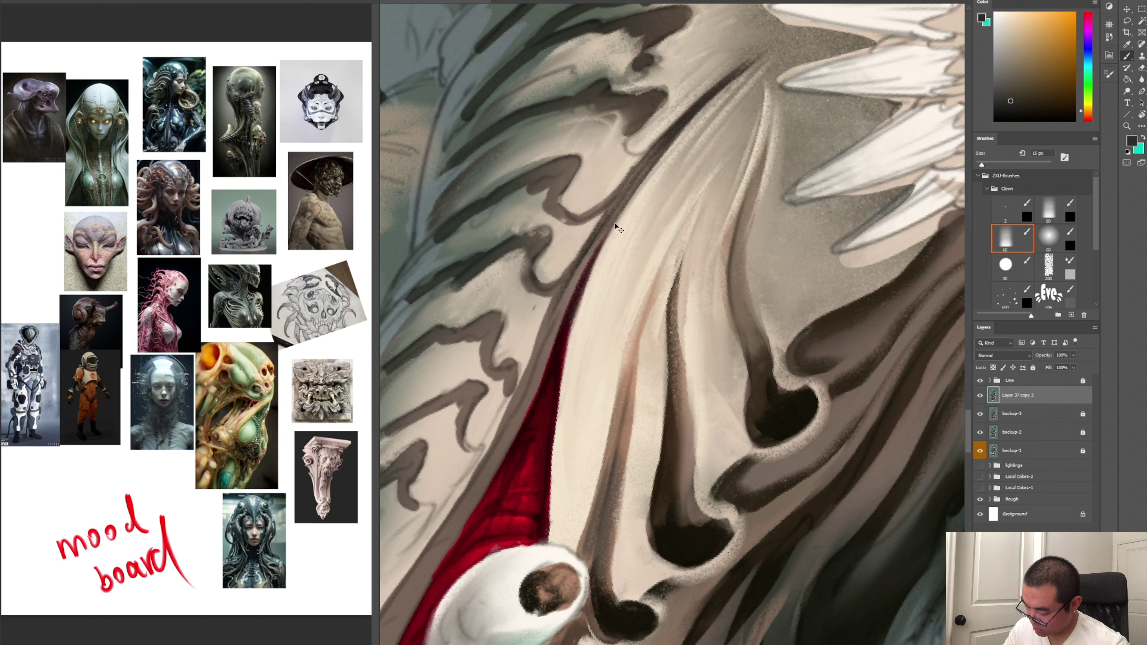
Paint dark brown hooked ridges on the snout and refine their edges with greyer beige
alt+click(627, 192)
alt+click(652, 157)
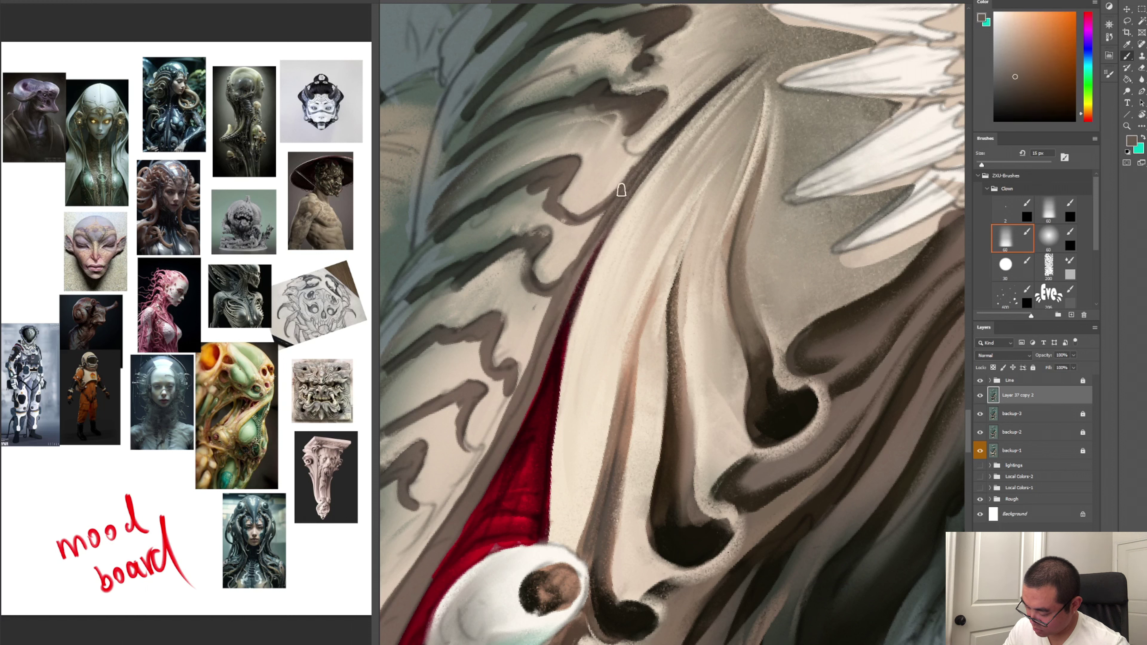
alt+click(527, 255)
alt+click(536, 258)
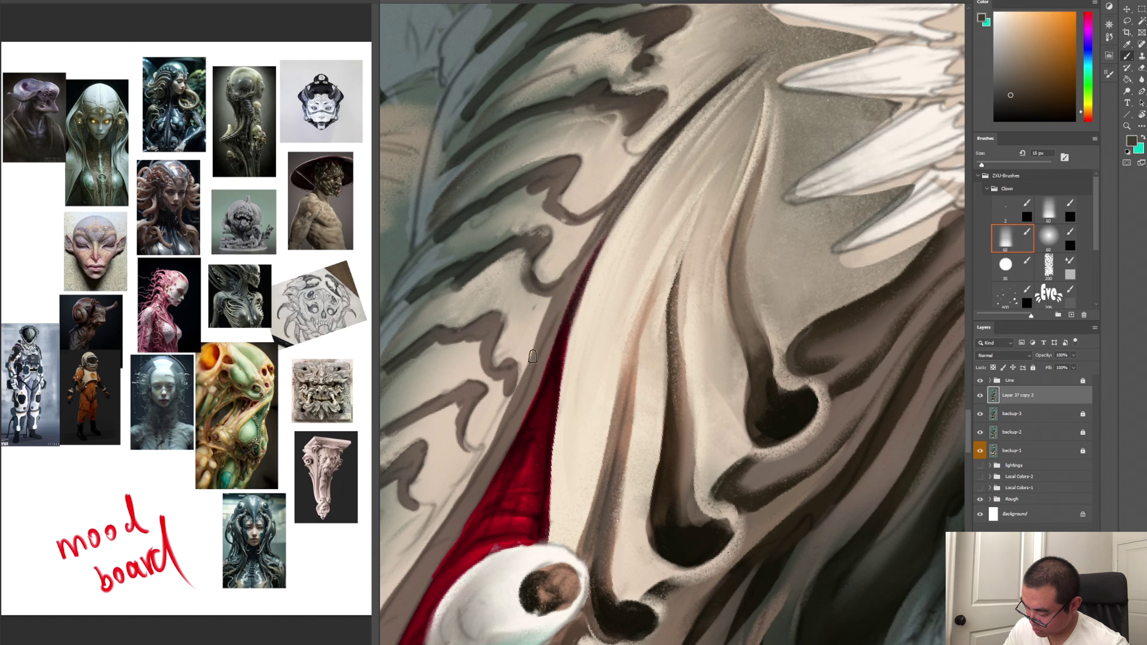
alt+click(541, 302)
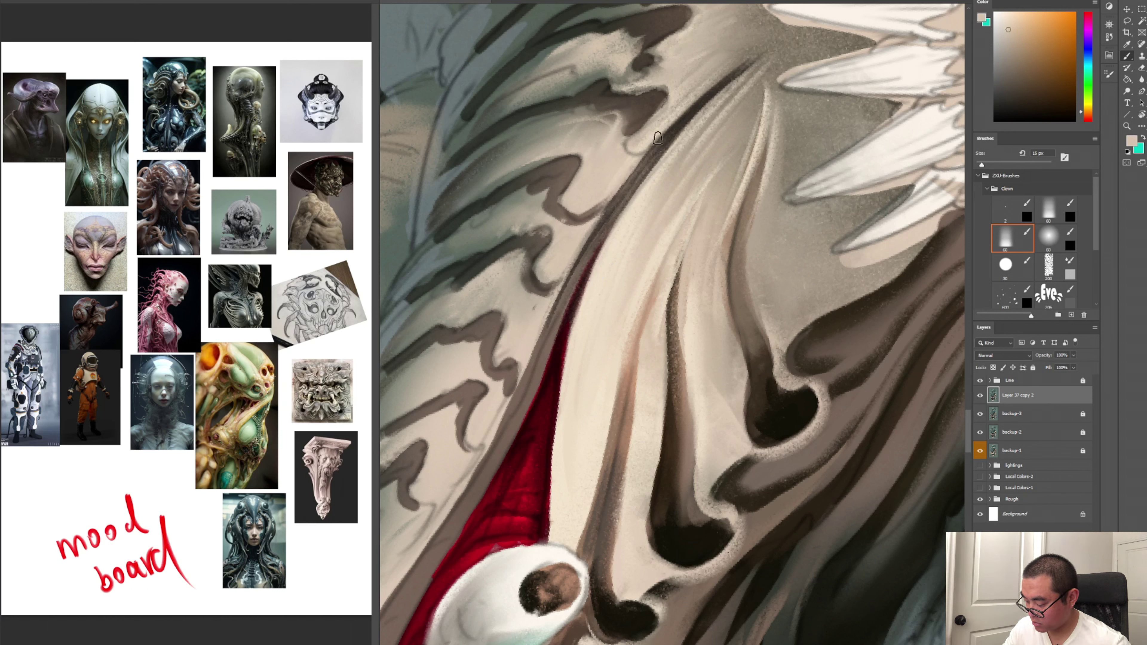
alt+click(642, 109)
mouse_move(636, 125)
mouse_down()
mouse_move(634, 147)
mouse_move(673, 119)
mouse_up()
mouse_move(557, 205)
mouse_down()
mouse_move(635, 186)
mouse_move(556, 194)
mouse_move(558, 178)
mouse_move(578, 222)
mouse_up()
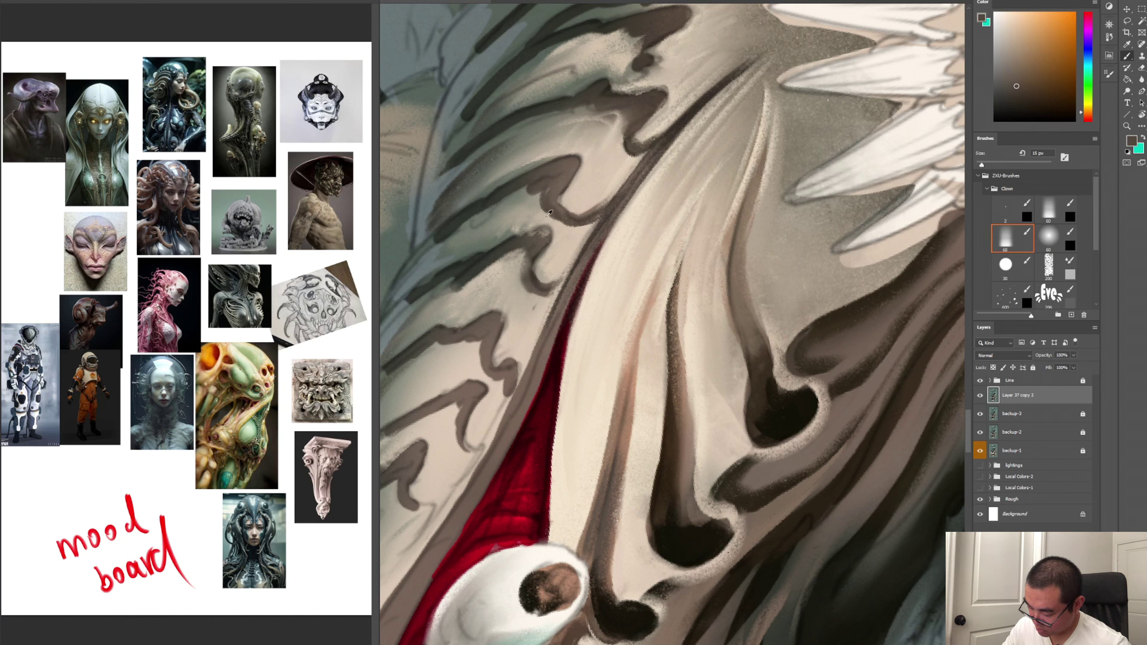
alt+click(583, 188)
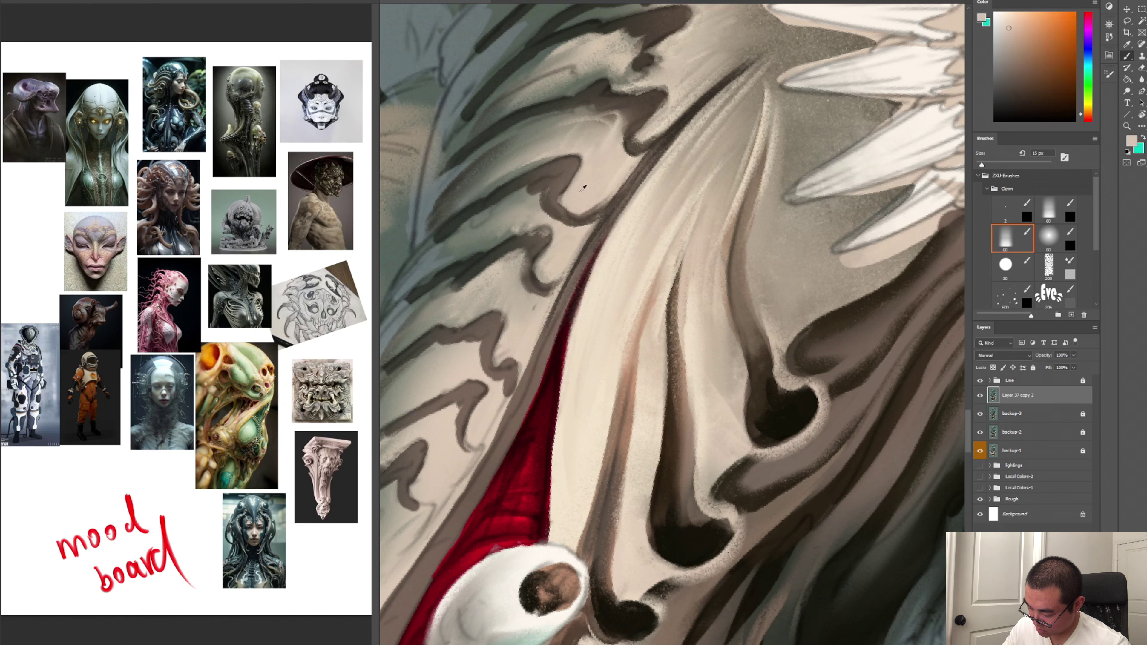
alt+click(545, 201)
drag(542, 187, 544, 206)
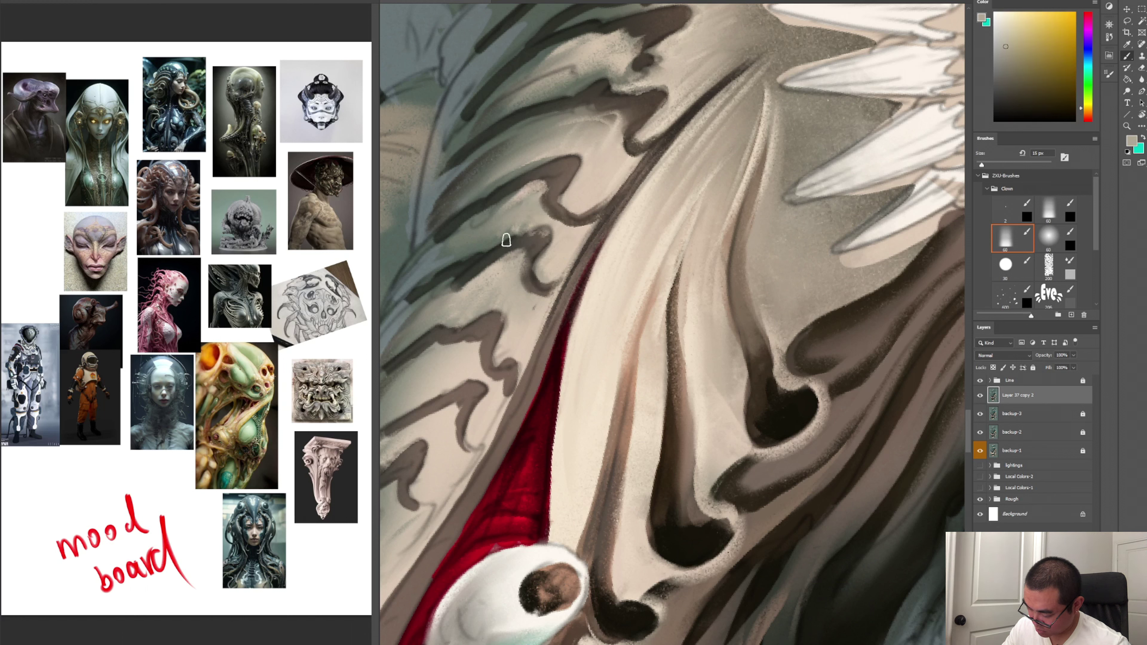
mouse_move(480, 252)
mouse_down()
mouse_move(540, 233)
mouse_move(539, 276)
mouse_move(524, 286)
mouse_move(540, 299)
mouse_move(479, 305)
mouse_move(502, 336)
mouse_up()
alt+click(557, 264)
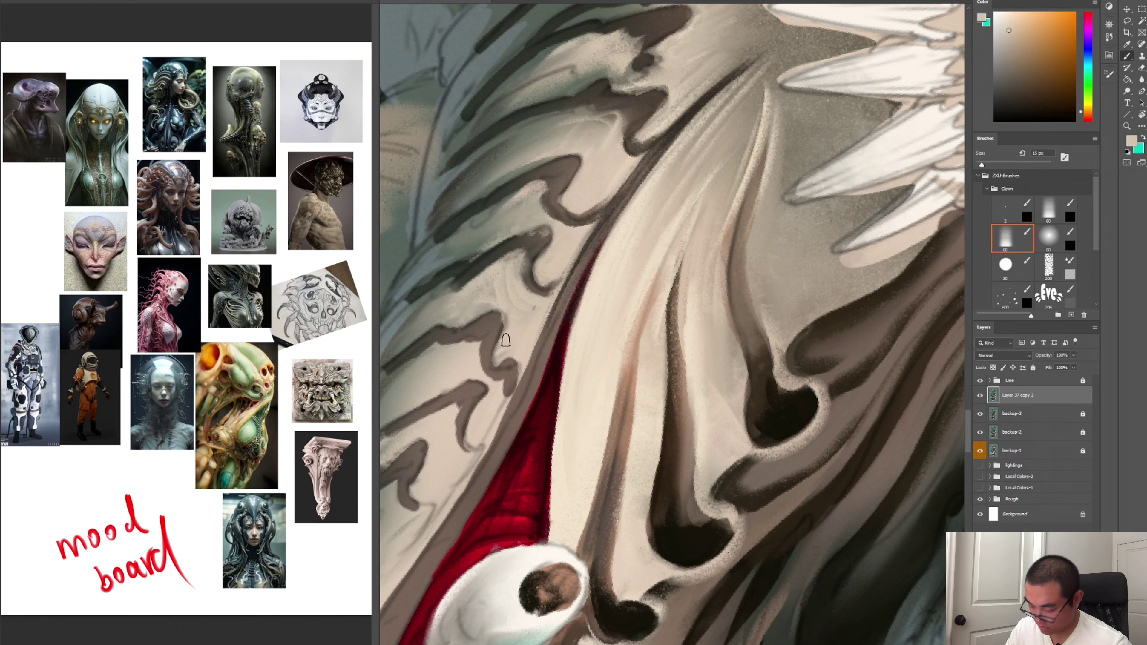
Reset the canvas rotation to upright and zoom out to show the whole creature
key(Escape)
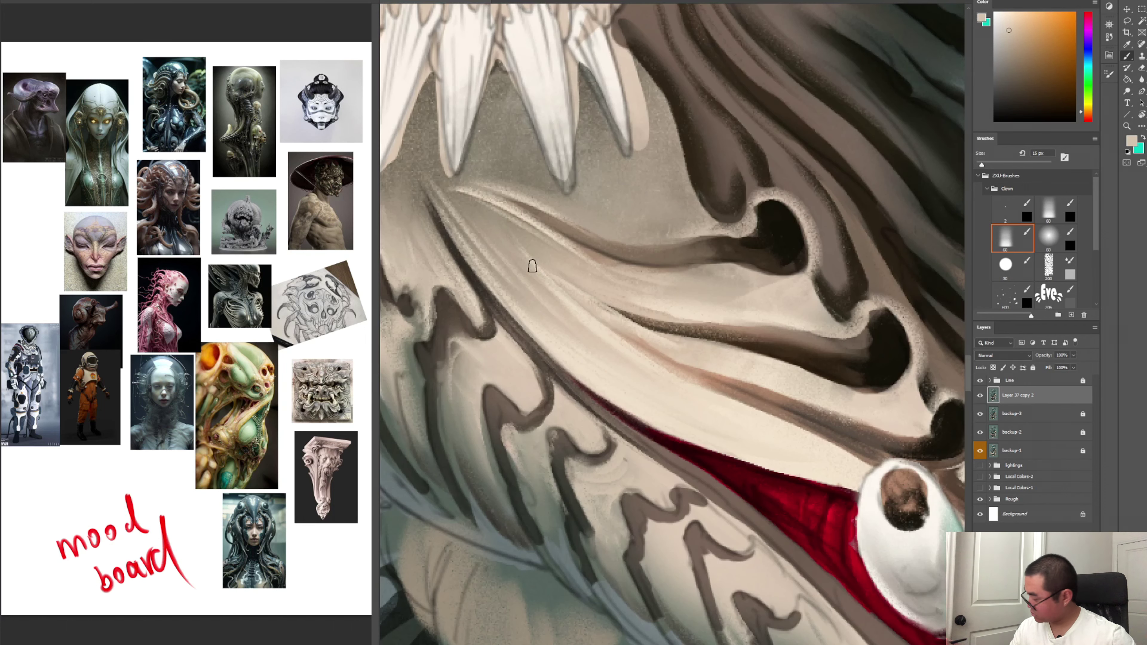
key(z)
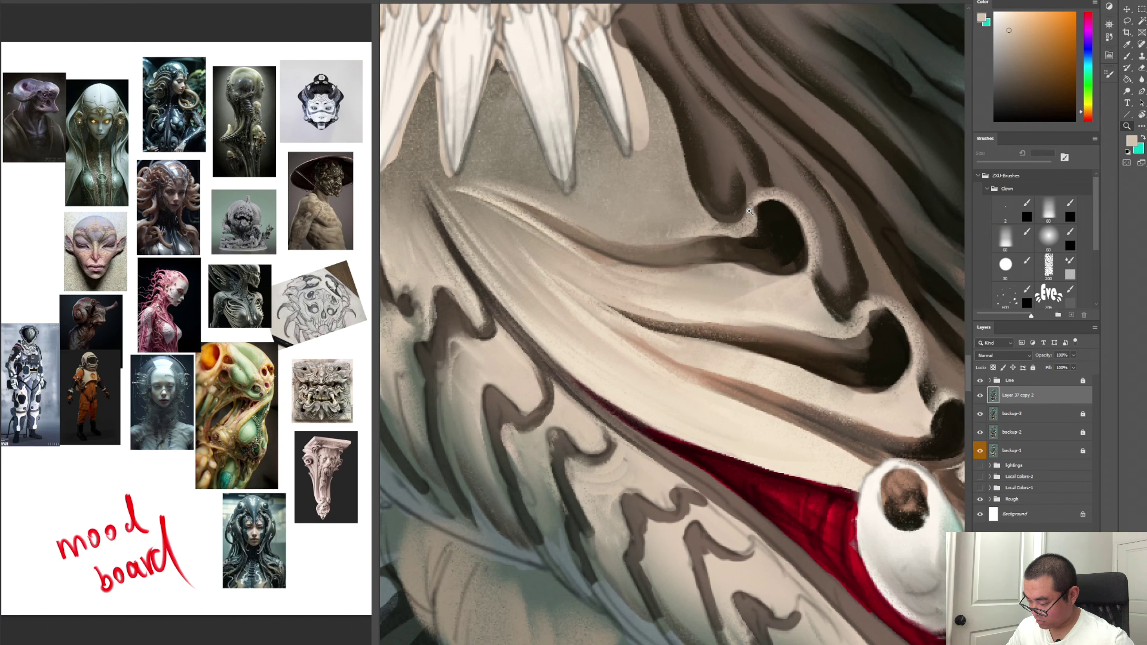
alt+click(743, 186)
alt+click(759, 189)
alt+click(776, 193)
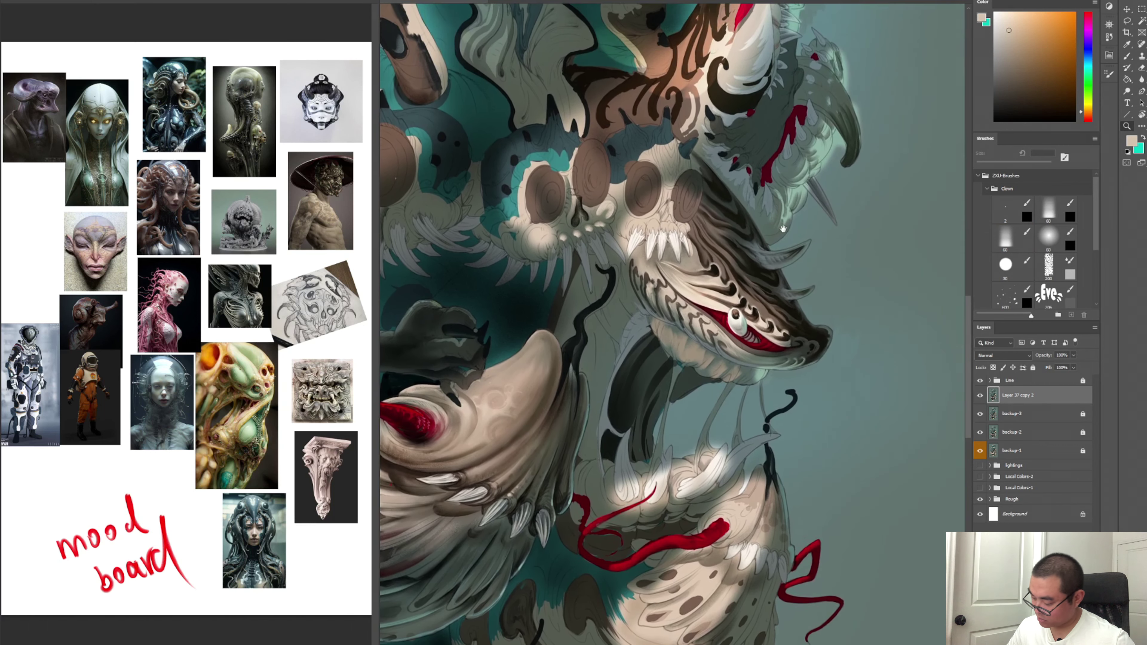
alt+click(794, 197)
drag(798, 216, 780, 243)
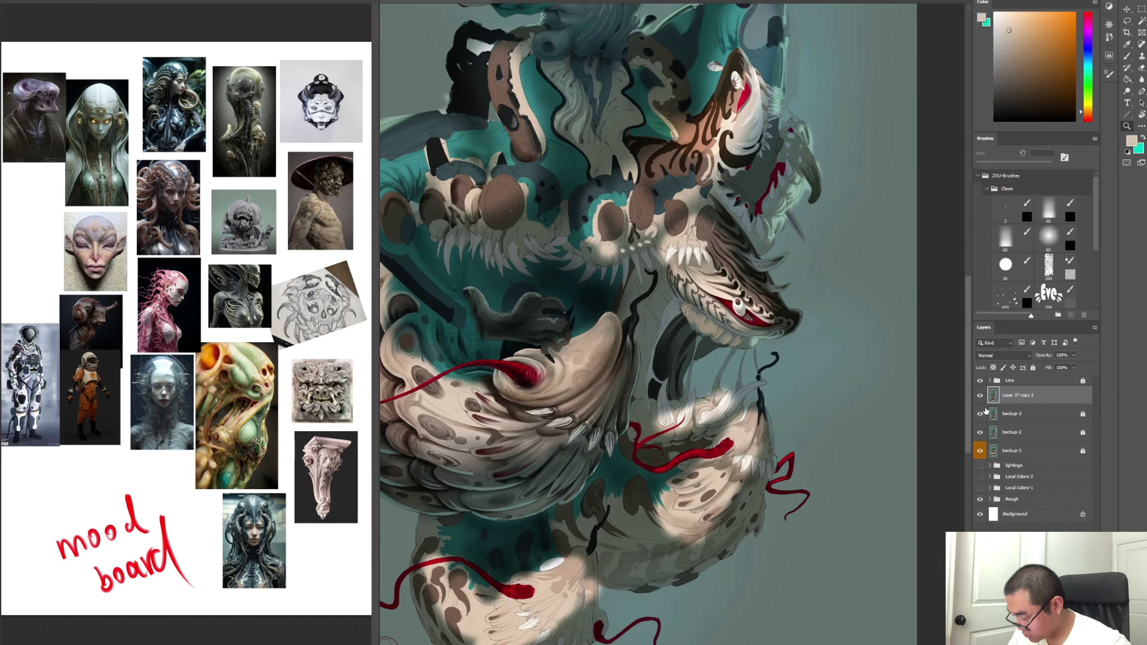
click(981, 396)
click(981, 395)
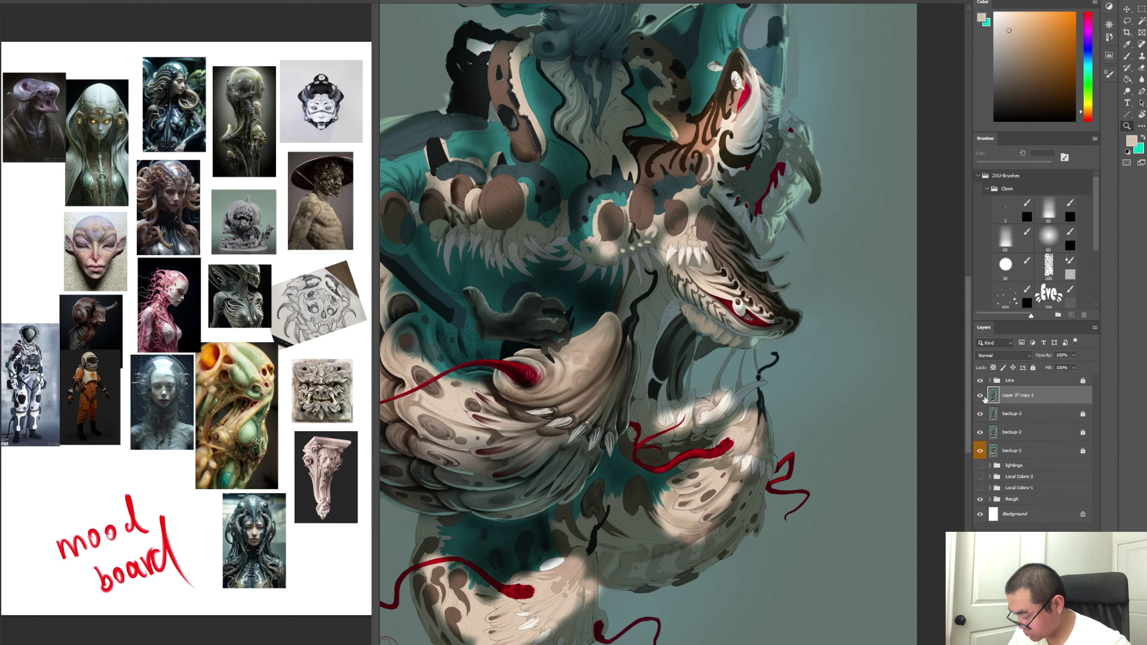
click(981, 395)
click(981, 396)
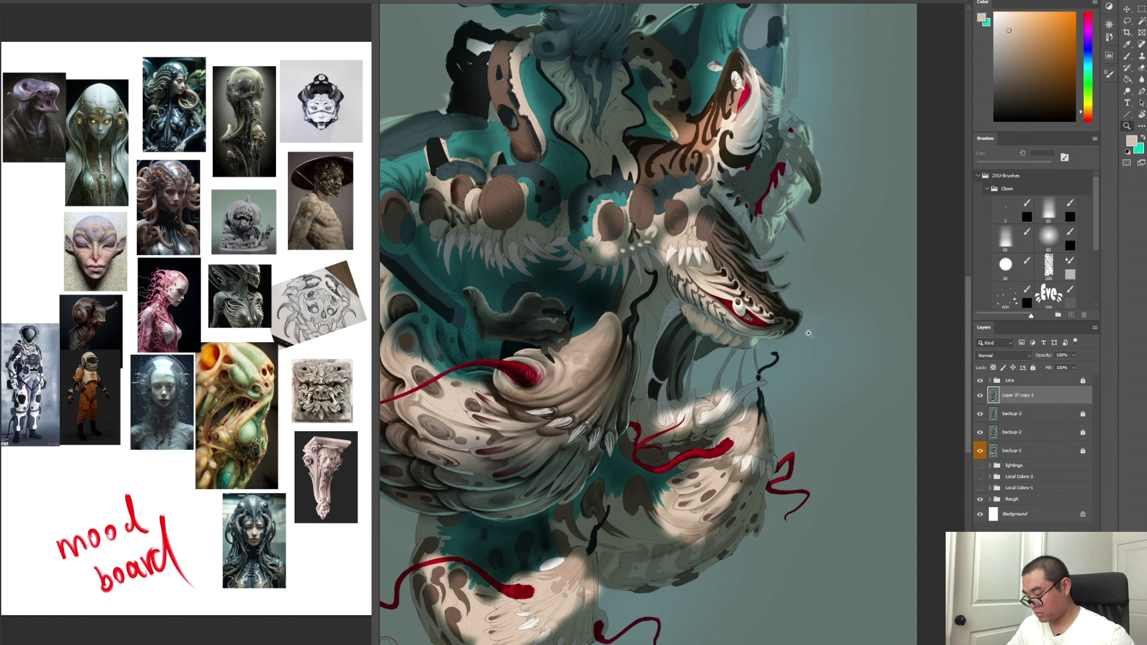
click(981, 395)
click(981, 396)
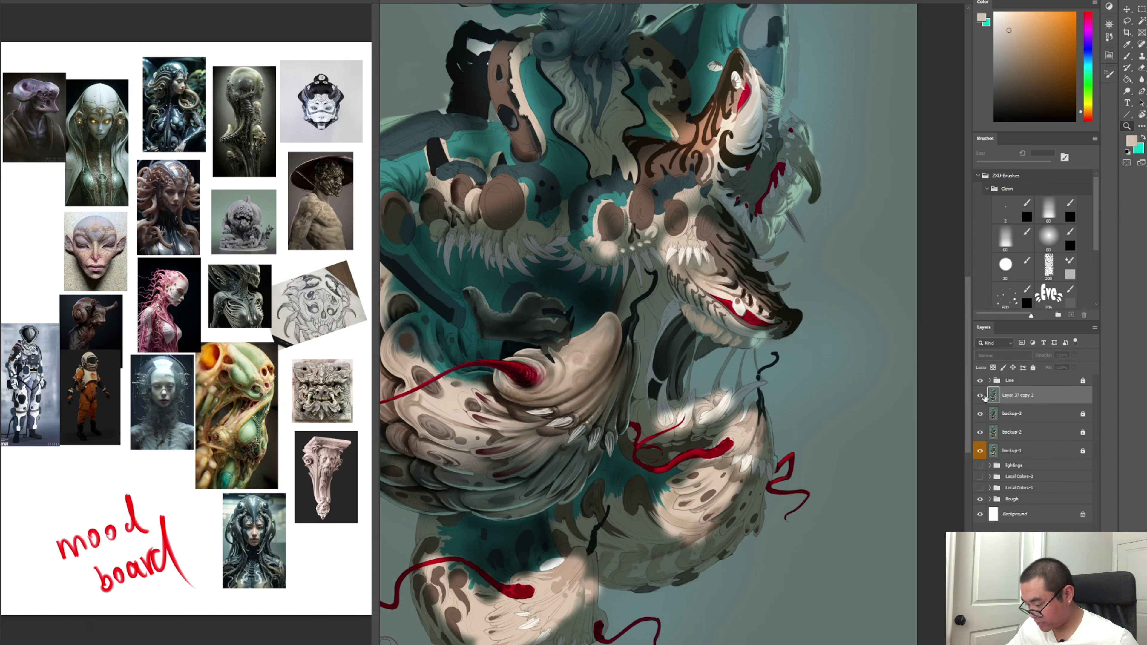
click(980, 396)
click(981, 395)
click(774, 314)
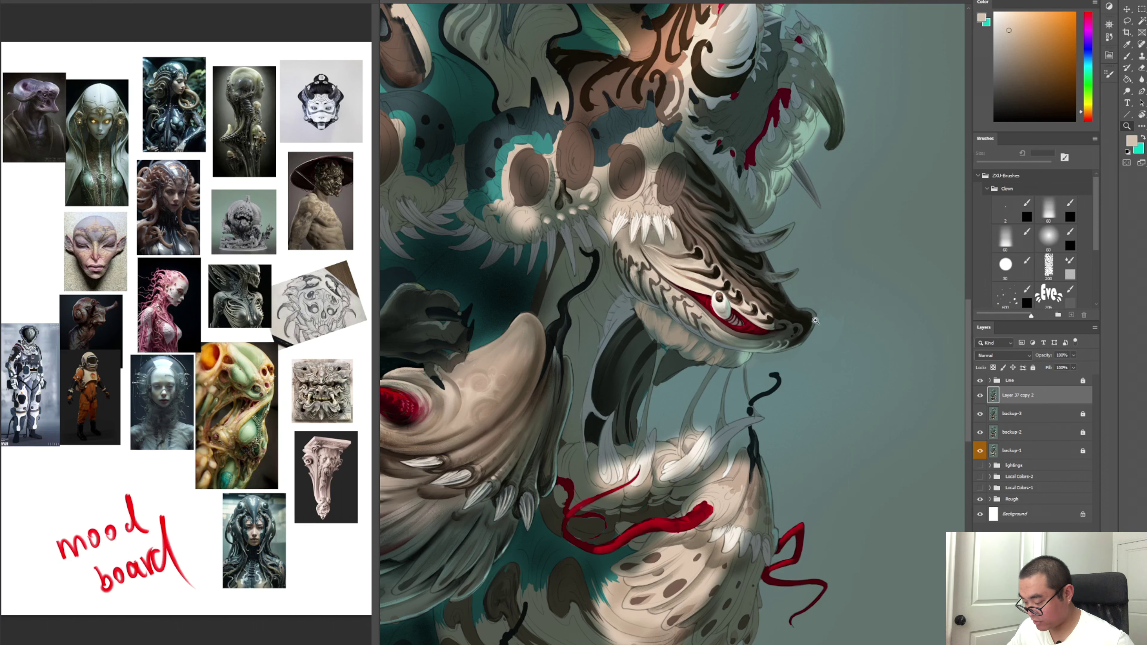
drag(817, 296, 784, 319)
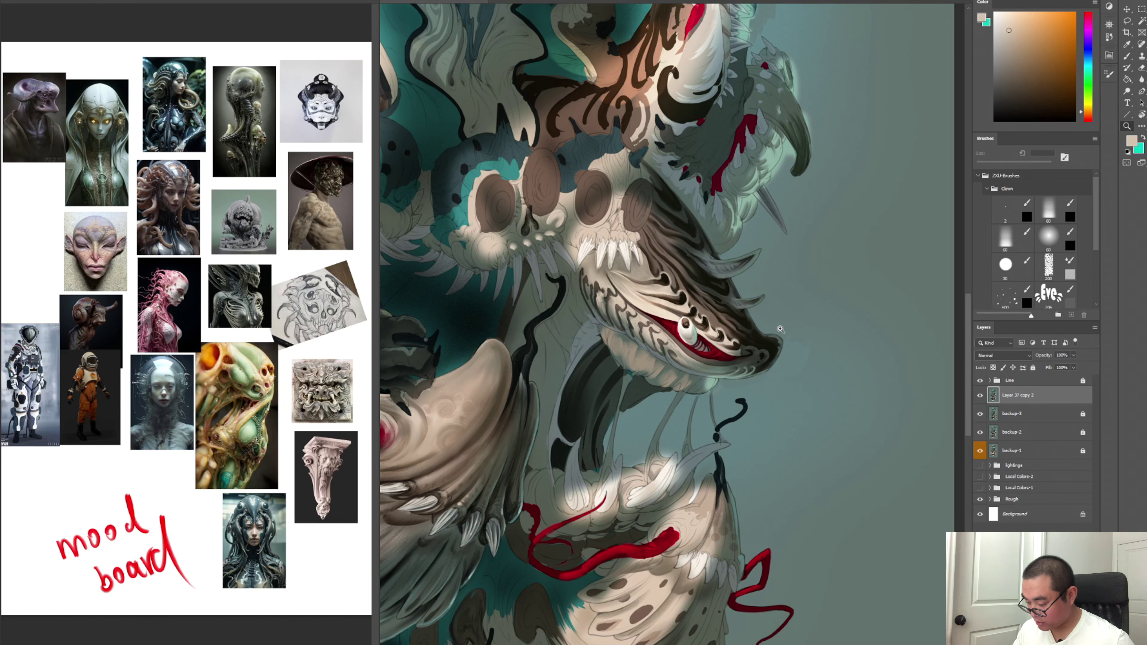
mouse_move(676, 166)
mouse_down()
mouse_move(551, 49)
mouse_move(670, 261)
mouse_up()
mouse_move(650, 187)
mouse_down()
mouse_move(637, 358)
mouse_move(794, 289)
mouse_move(596, 216)
mouse_up()
key(ctrl+z)
mouse_move(601, 368)
mouse_down()
mouse_move(647, 498)
mouse_move(720, 427)
mouse_up()
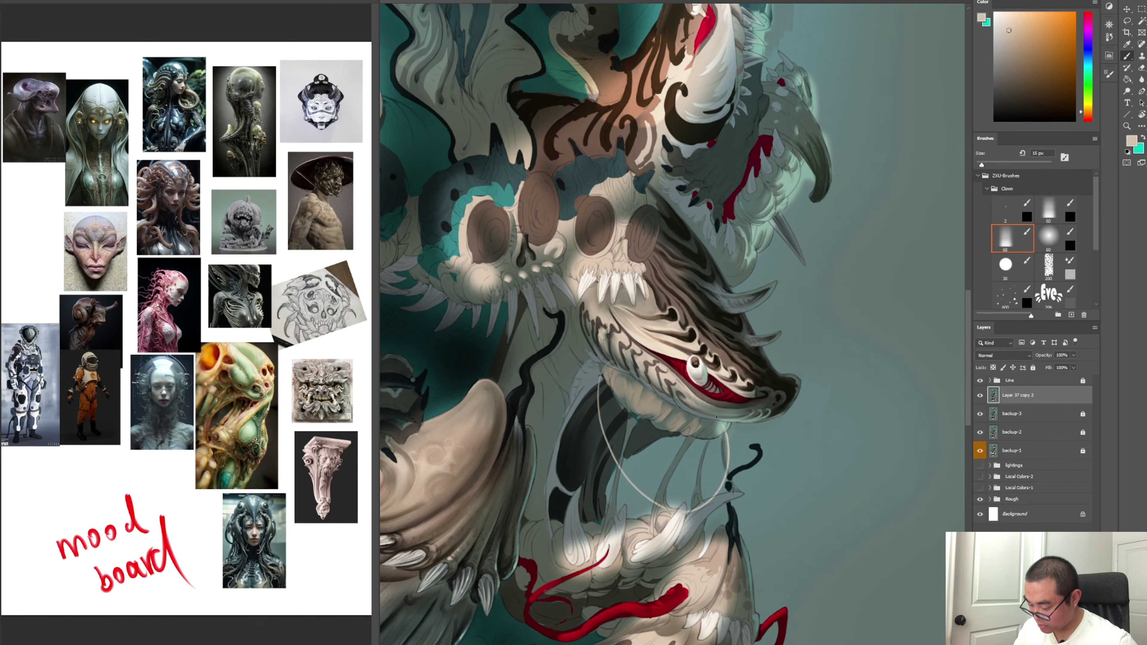
drag(544, 486, 552, 424)
key(ctrl+z)
key(ctrl+z)
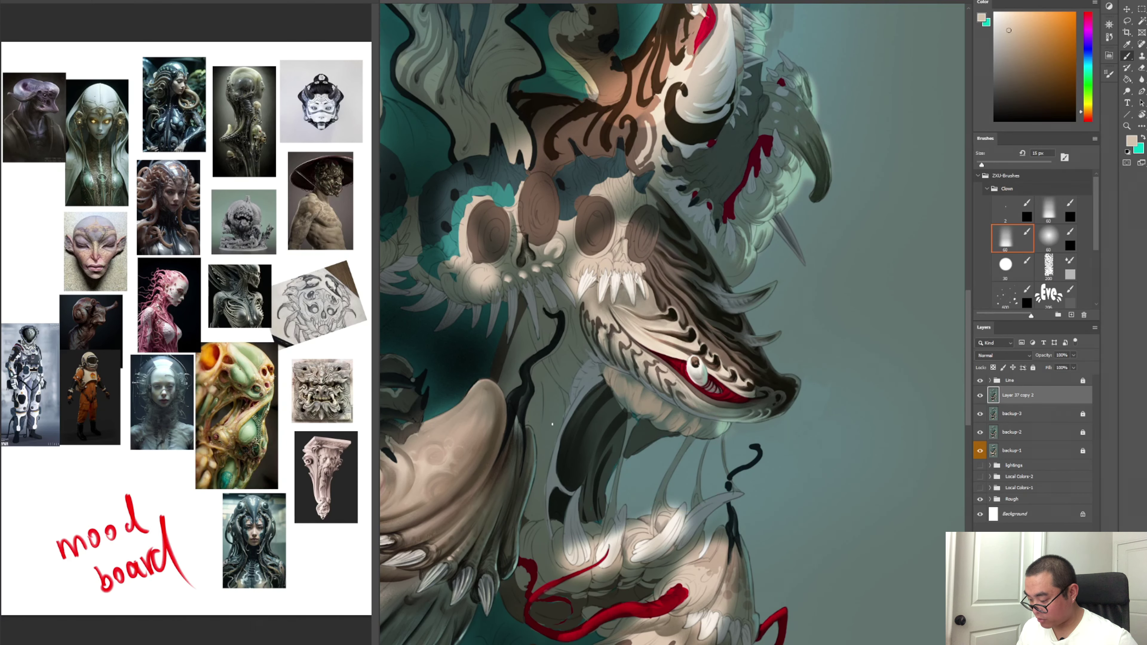
drag(749, 440, 802, 410)
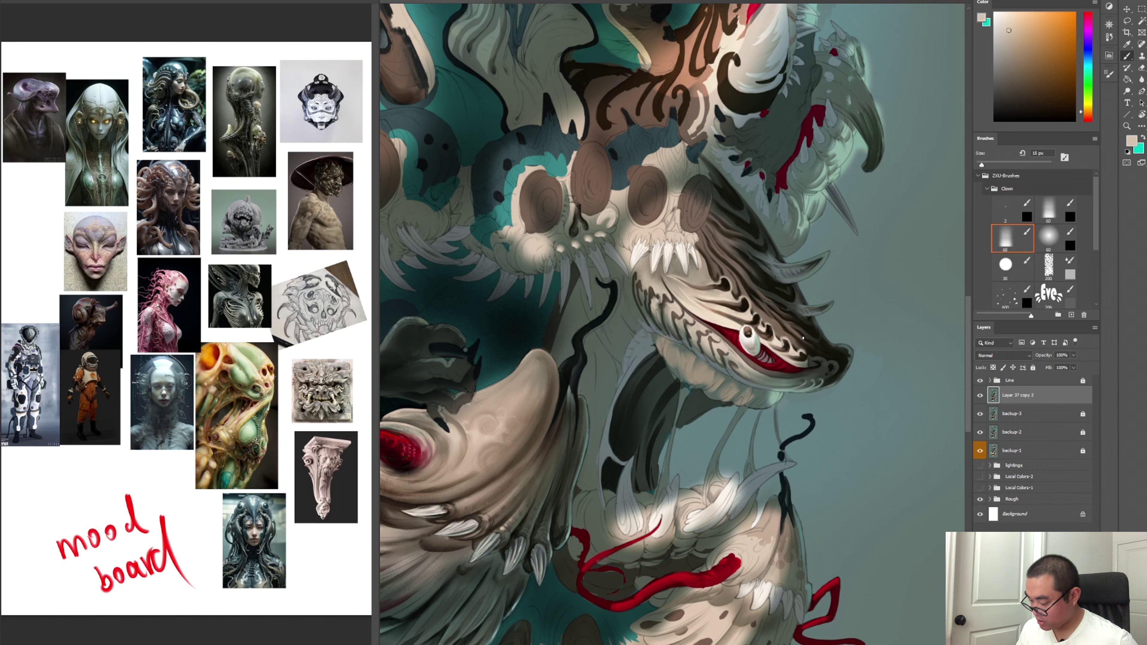
drag(803, 336, 828, 235)
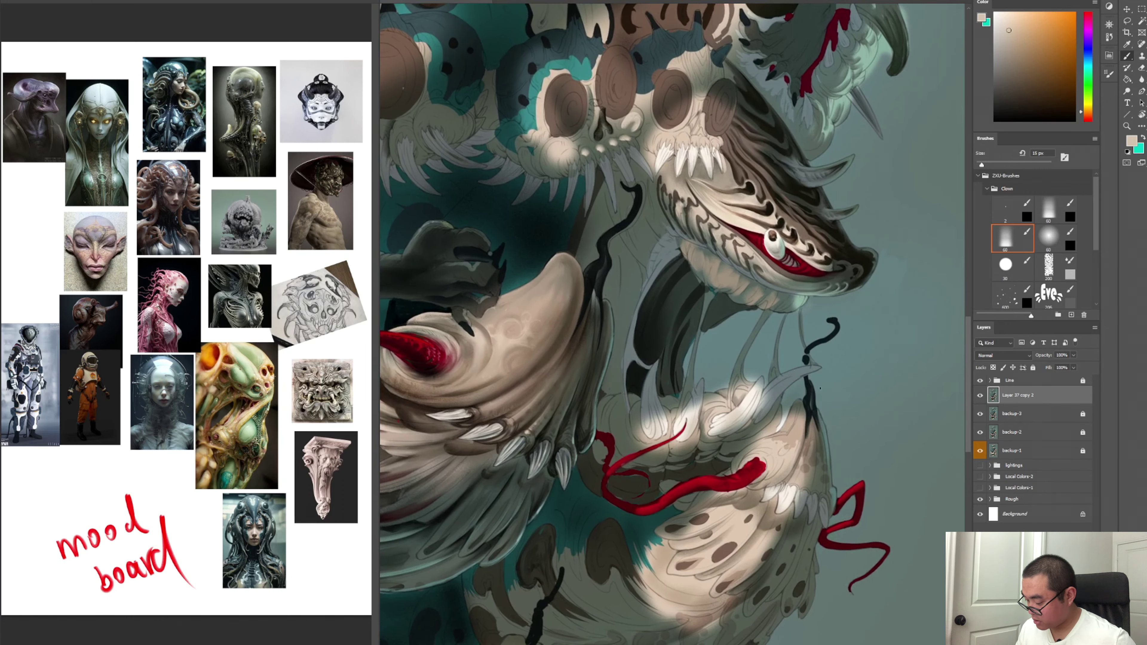